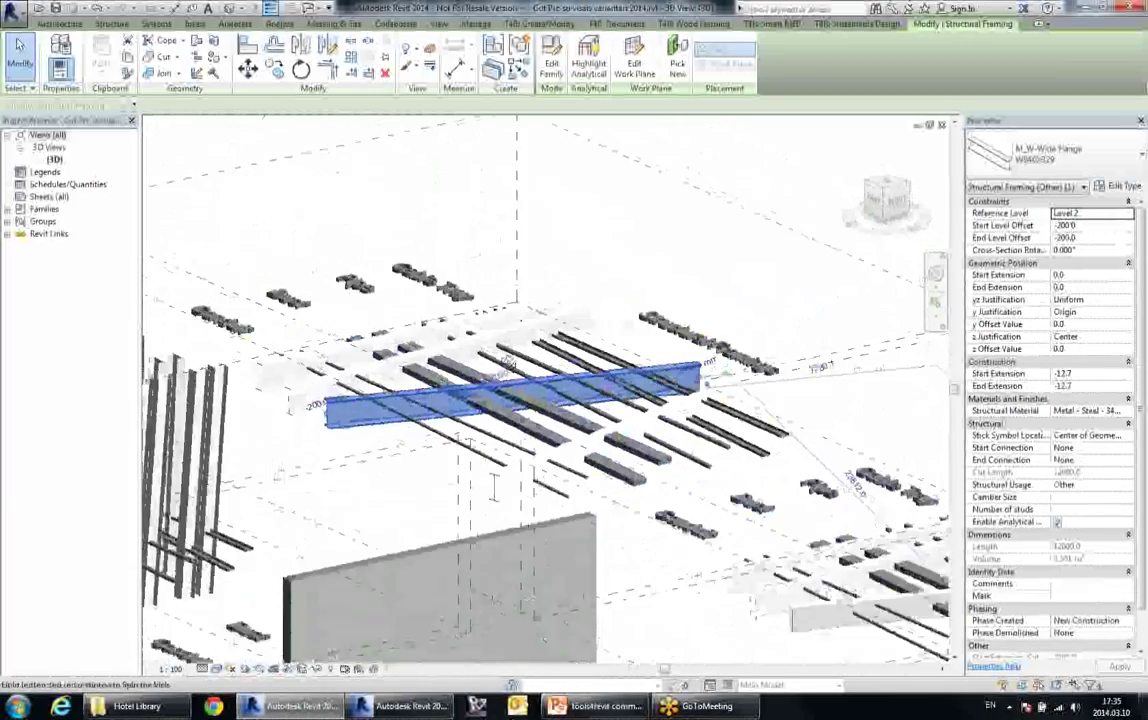
- Examine how a rectangular duct passes through the wide-flange steel beams in the first structural framing sample
scroll(297, 392, "up", 4)
scroll(297, 392, "up", 1)
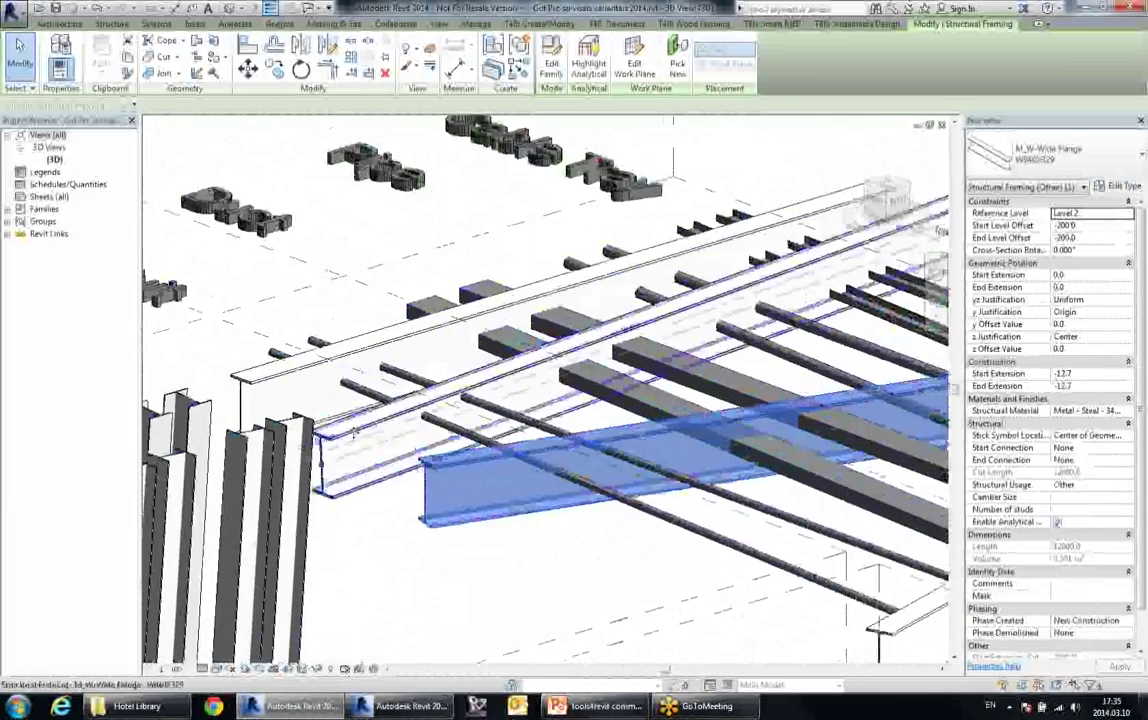
left_click(325, 461)
middle_click_drag(325, 461, 533, 415, "shift")
left_click(532, 411)
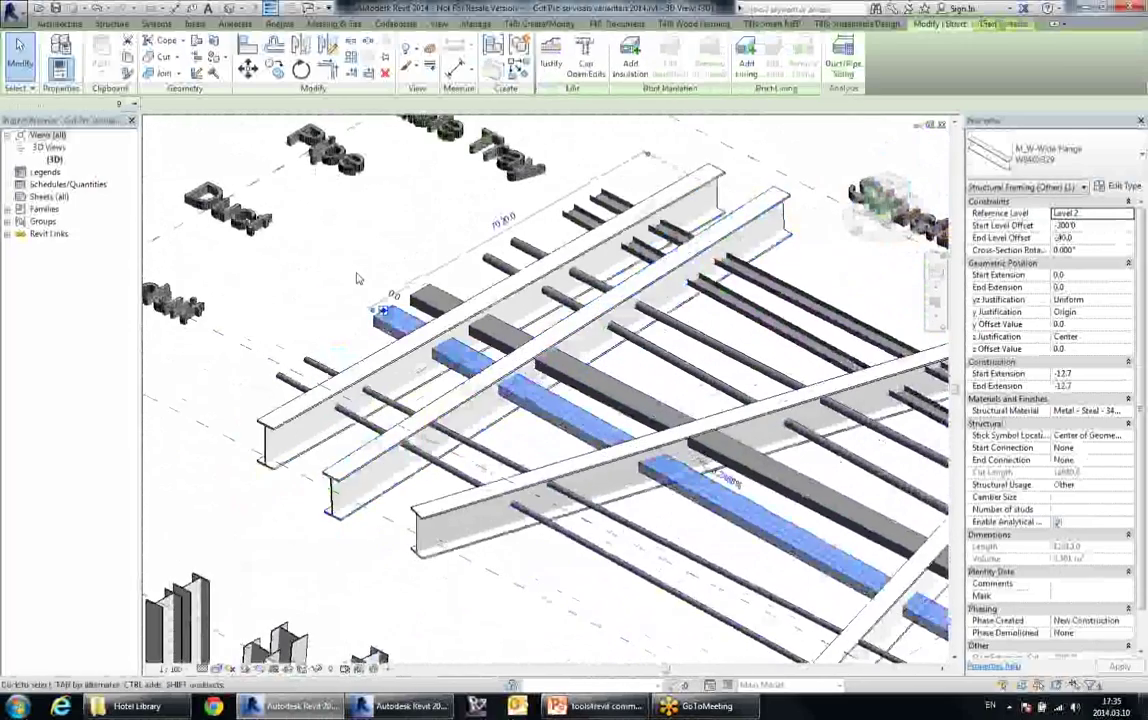
scroll(359, 278, "down", 2)
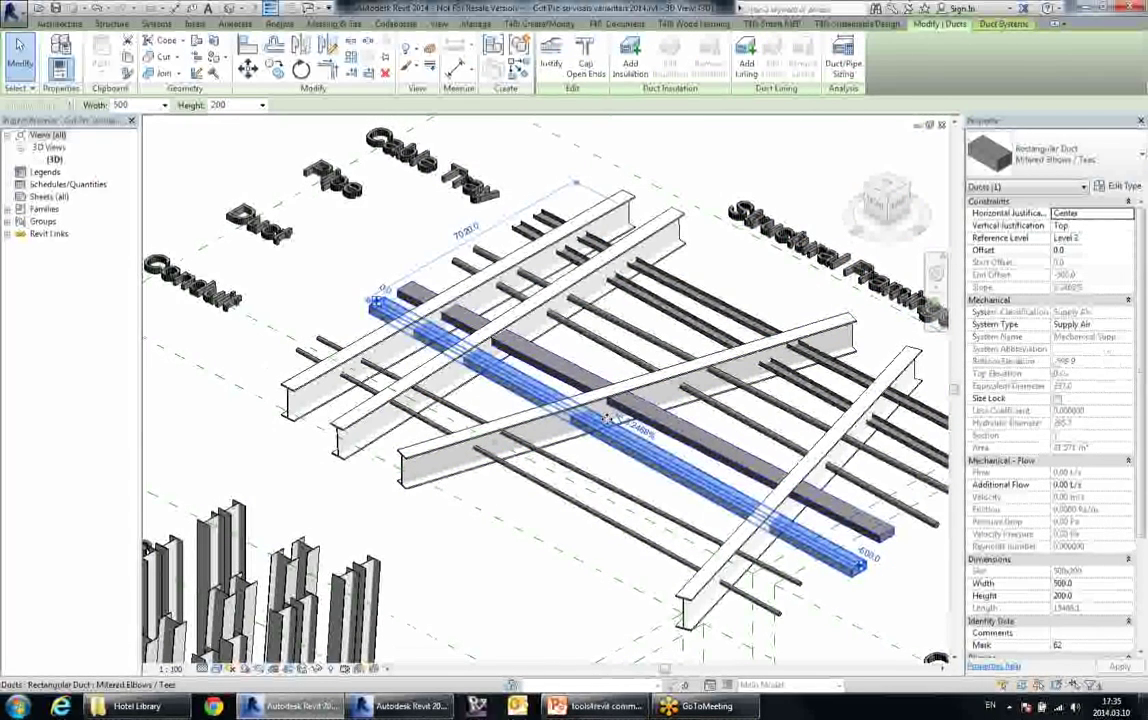
scroll(546, 292, "down", 2)
middle_click_drag(552, 290, 172, 140)
middle_click_drag(720, 475, 658, 412)
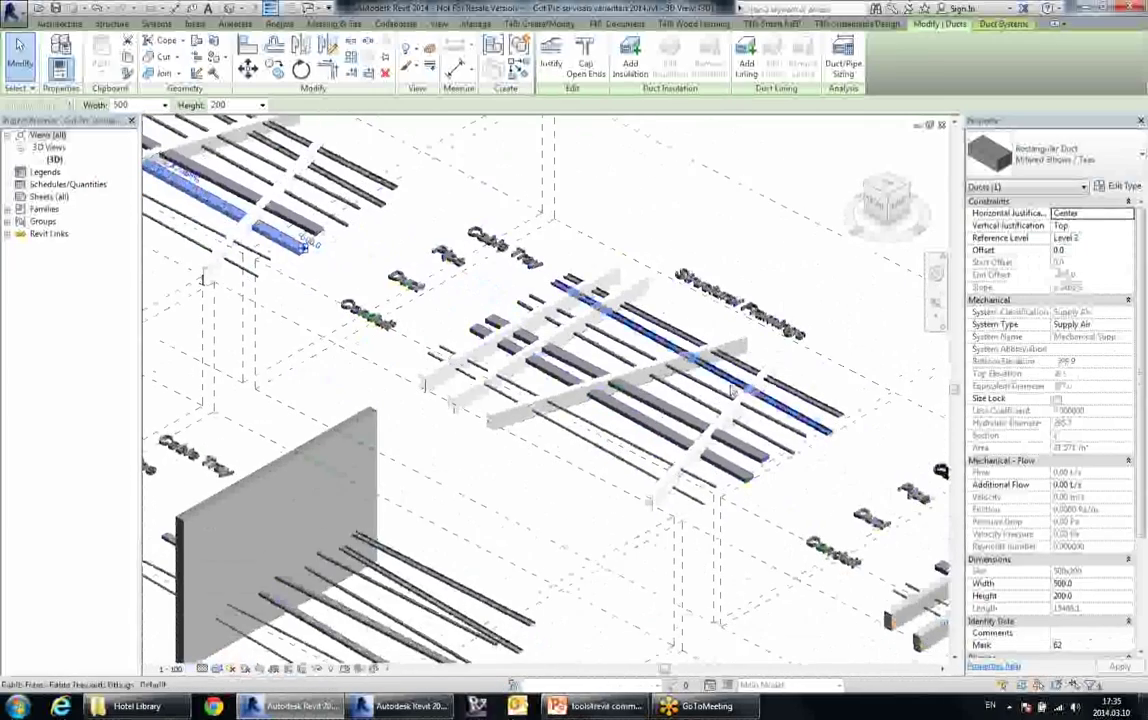
- Review the remaining structural framing samples crossed by ducts, pipes, conduits and cable trays, moving on to the ceiling sample
scroll(698, 350, "up", 2)
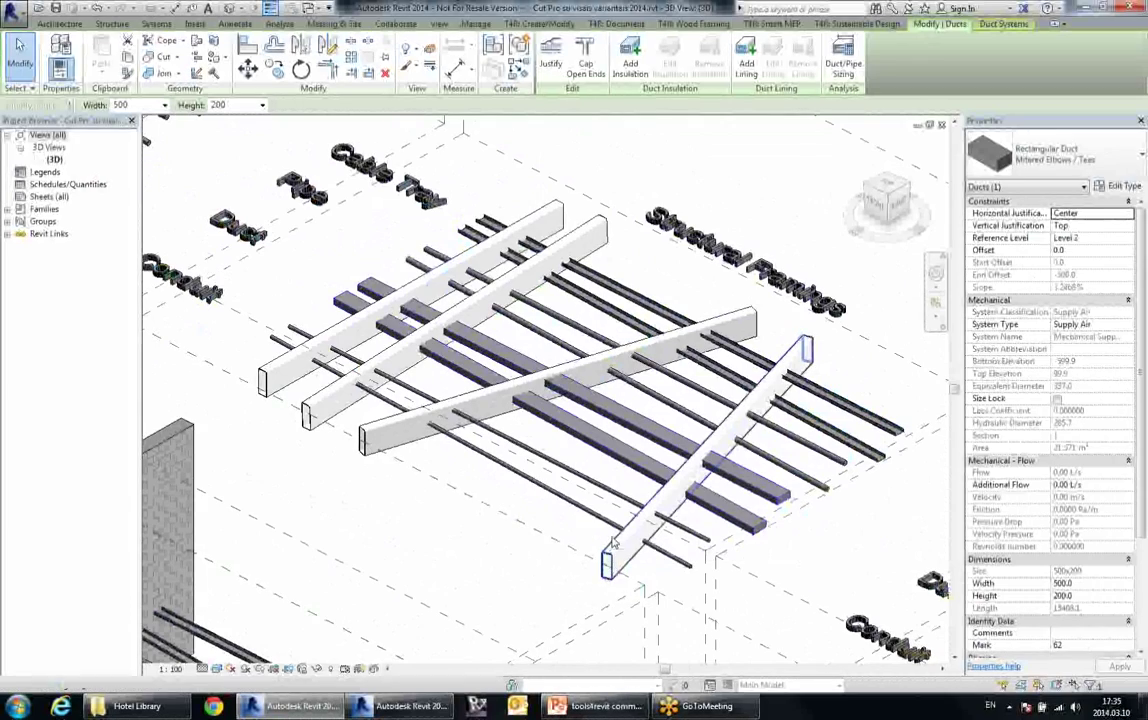
scroll(470, 207, "down", 2)
scroll(470, 207, "down", 1)
middle_click_drag(751, 477, 423, 283)
middle_click_drag(669, 420, 544, 380)
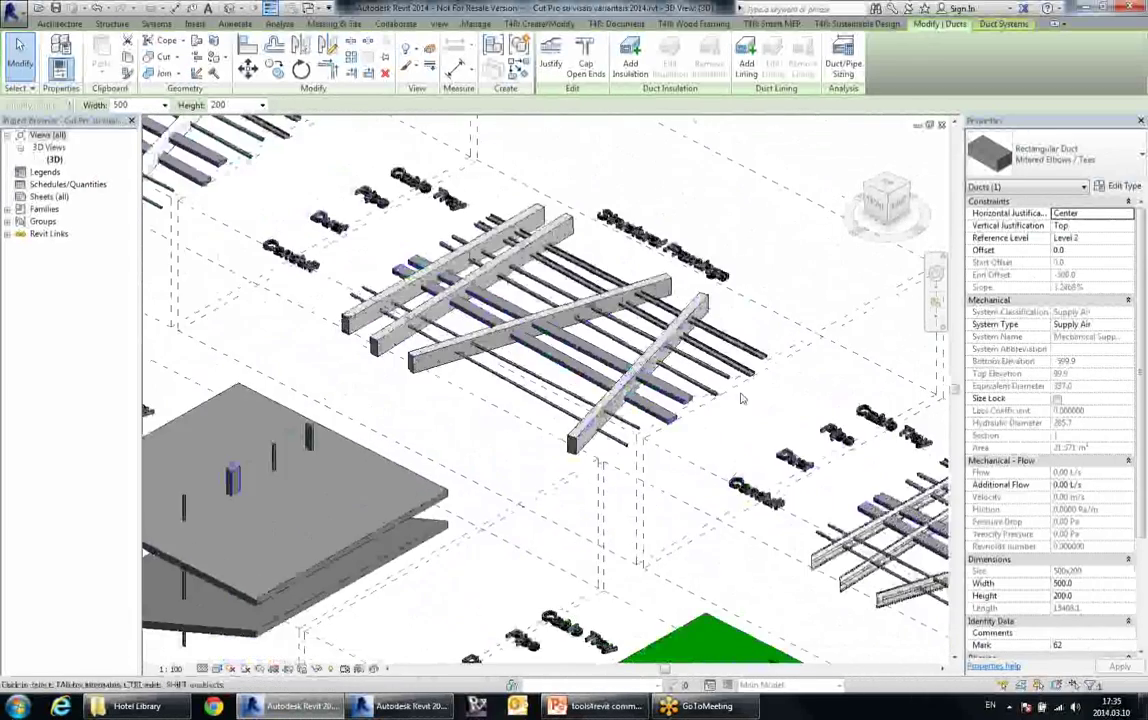
middle_click_drag(779, 468, 525, 352)
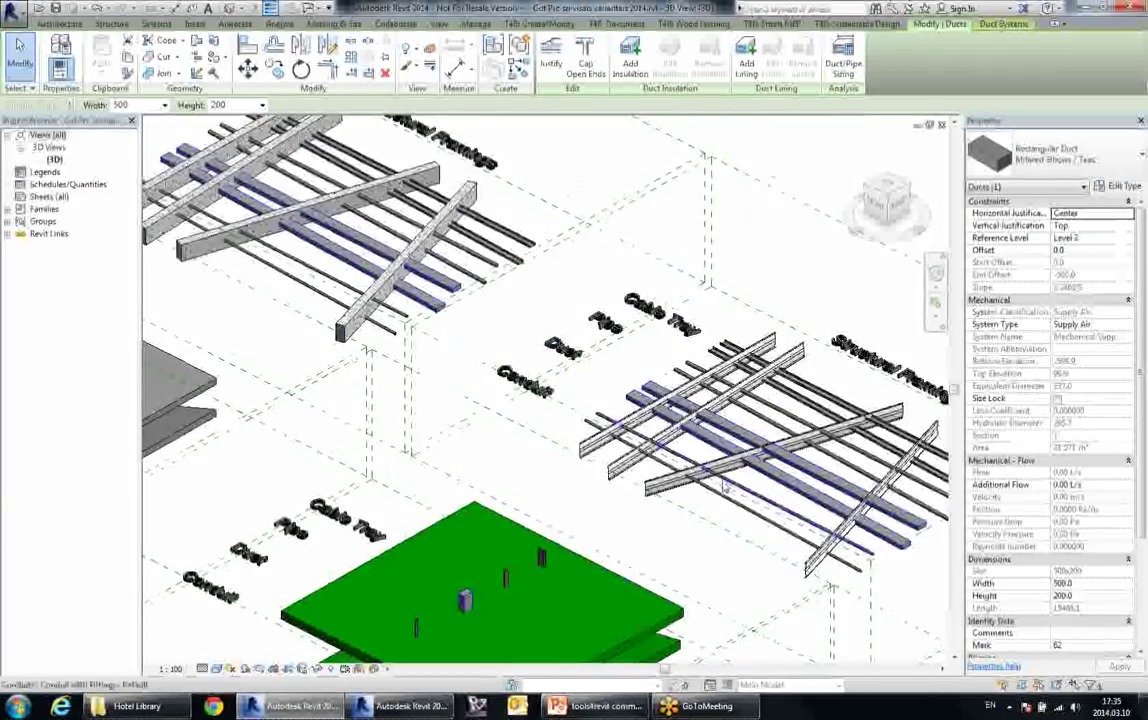
middle_click_drag(748, 624, 481, 411)
middle_click_drag(587, 535, 554, 295)
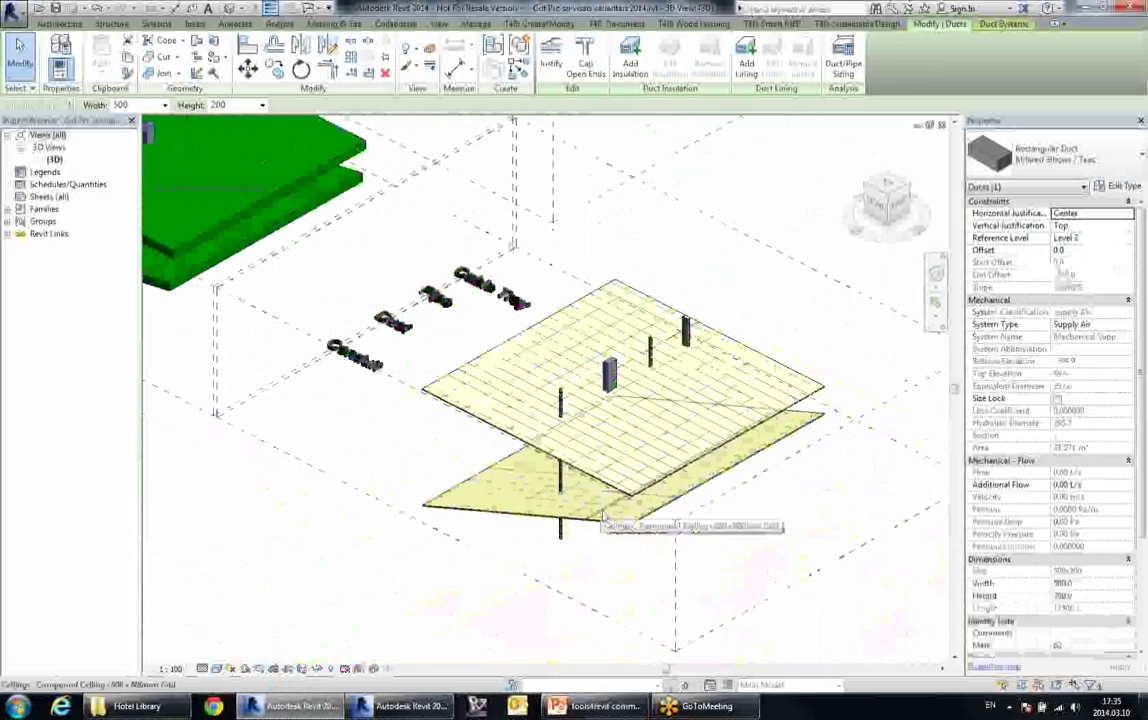
- Inspect the sloped ceiling and the flat roof samples with vertical ducts and pipes passing through them
left_click(615, 533)
middle_click_drag(615, 533, 705, 280, "shift")
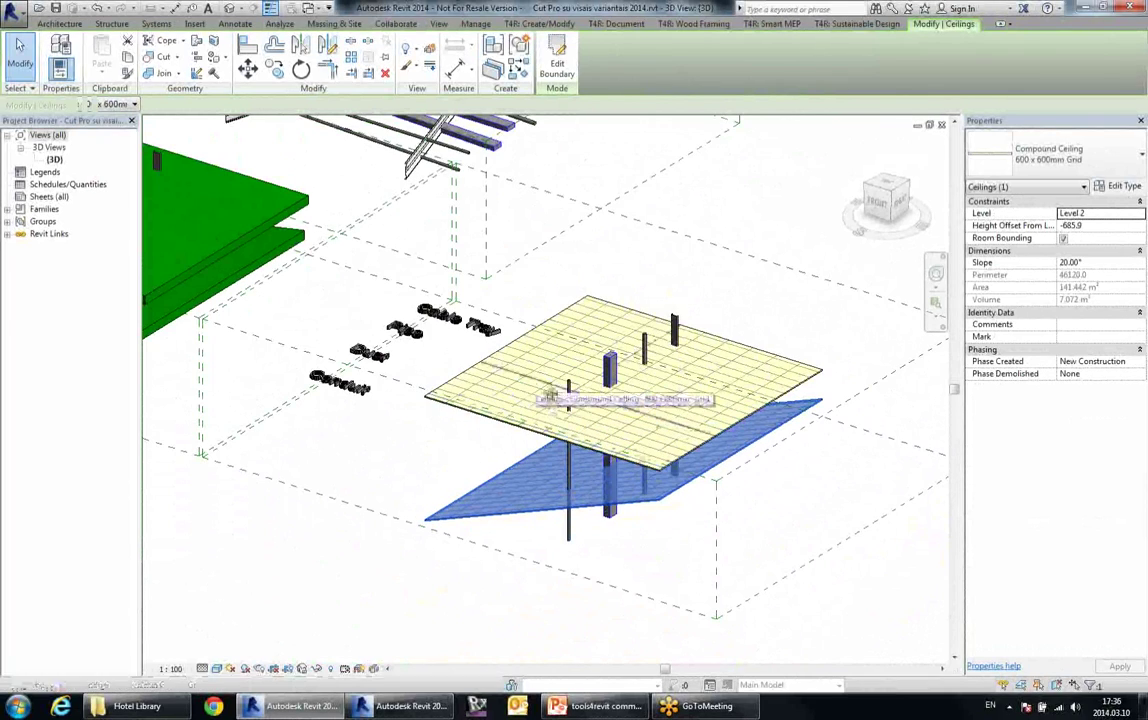
middle_click_drag(548, 390, 789, 507)
middle_click_drag(447, 375, 603, 427)
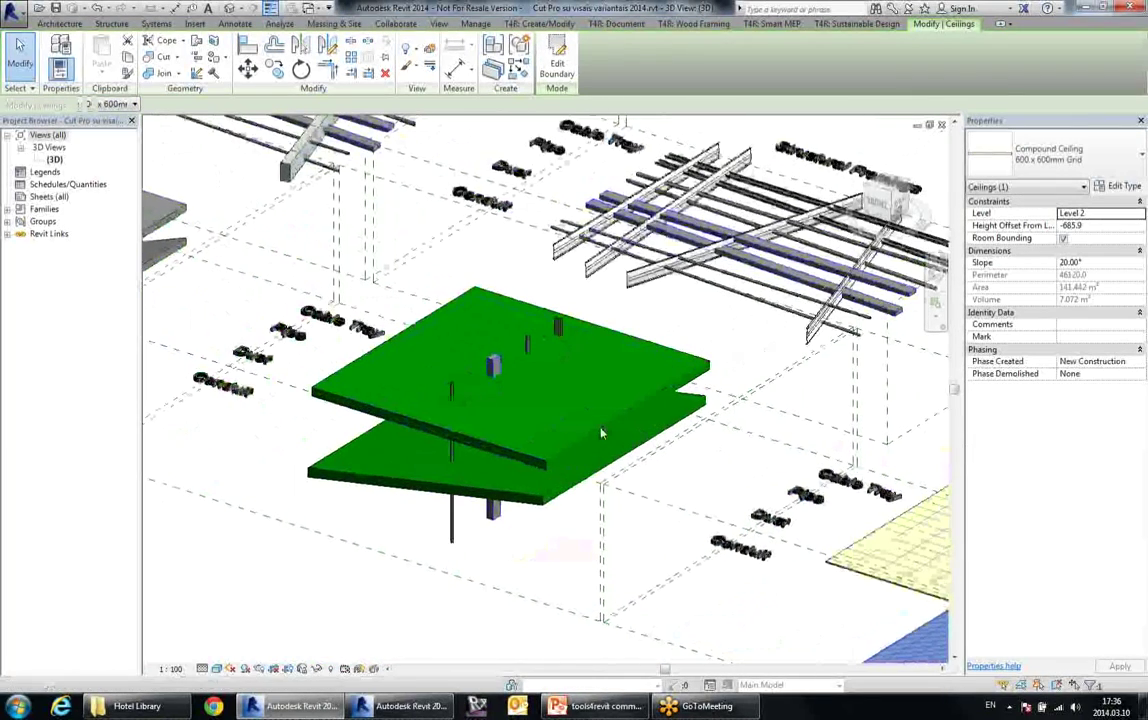
left_click(531, 434)
middle_click_drag(546, 474, 616, 526, "shift")
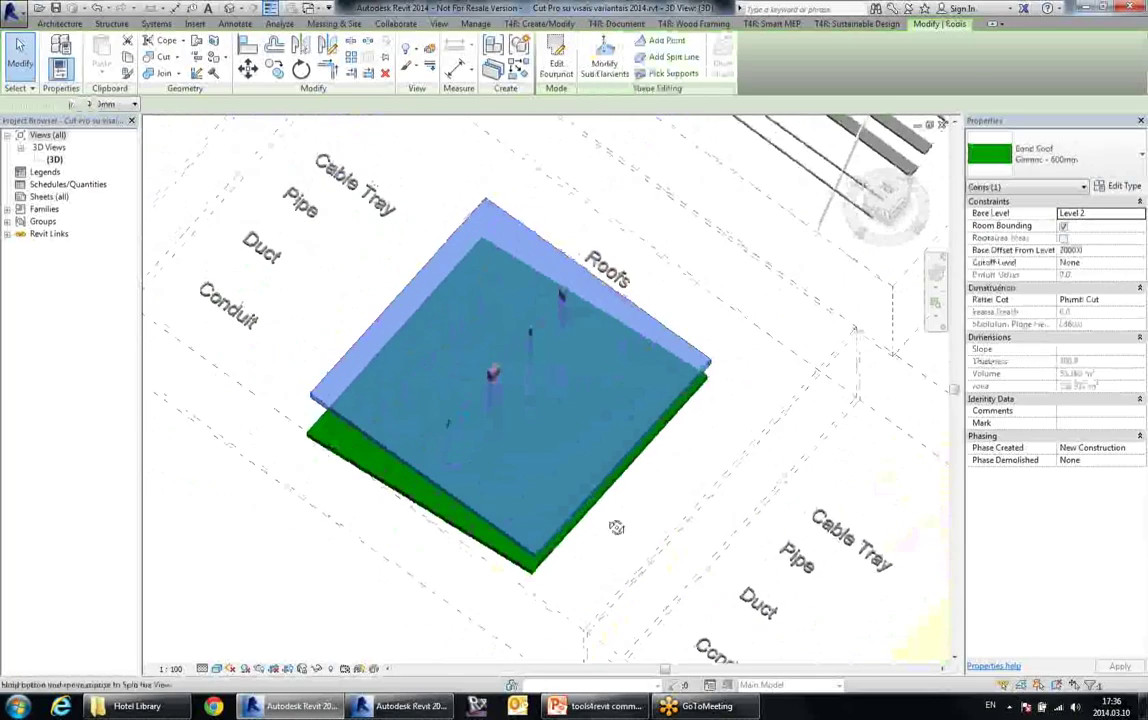
- Inspect the floor sample and the Block on Mtl. Stud wall sample where ducts, pipes and cable trays pass through
middle_click_drag(366, 235, 606, 429)
middle_click_drag(370, 260, 620, 450)
left_click(635, 460)
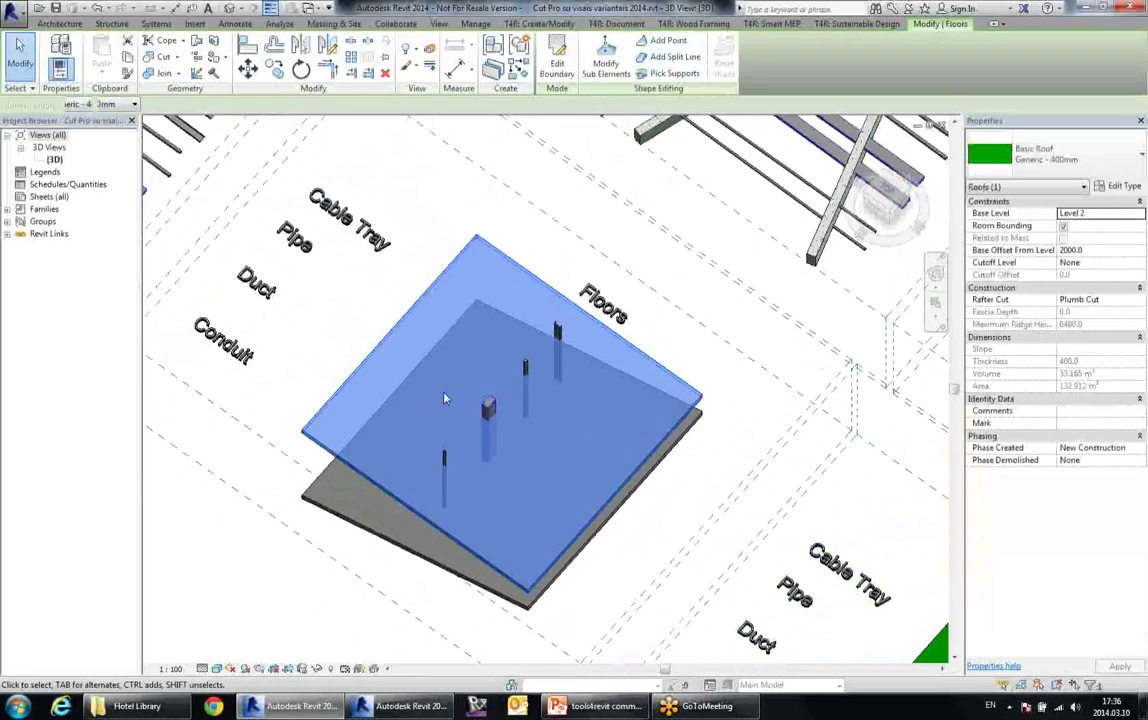
middle_click_drag(325, 318, 629, 486)
middle_click_drag(397, 327, 610, 480)
left_click(525, 322)
middle_click_drag(547, 393, 550, 238, "shift")
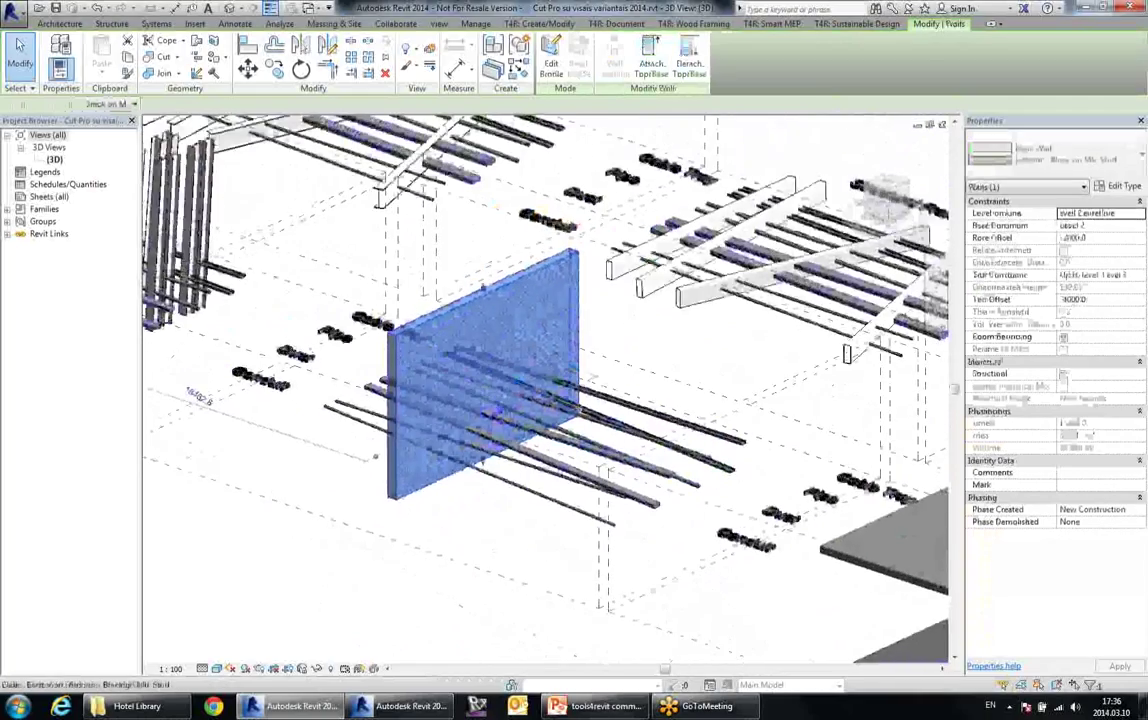
scroll(578, 407, "up", 3)
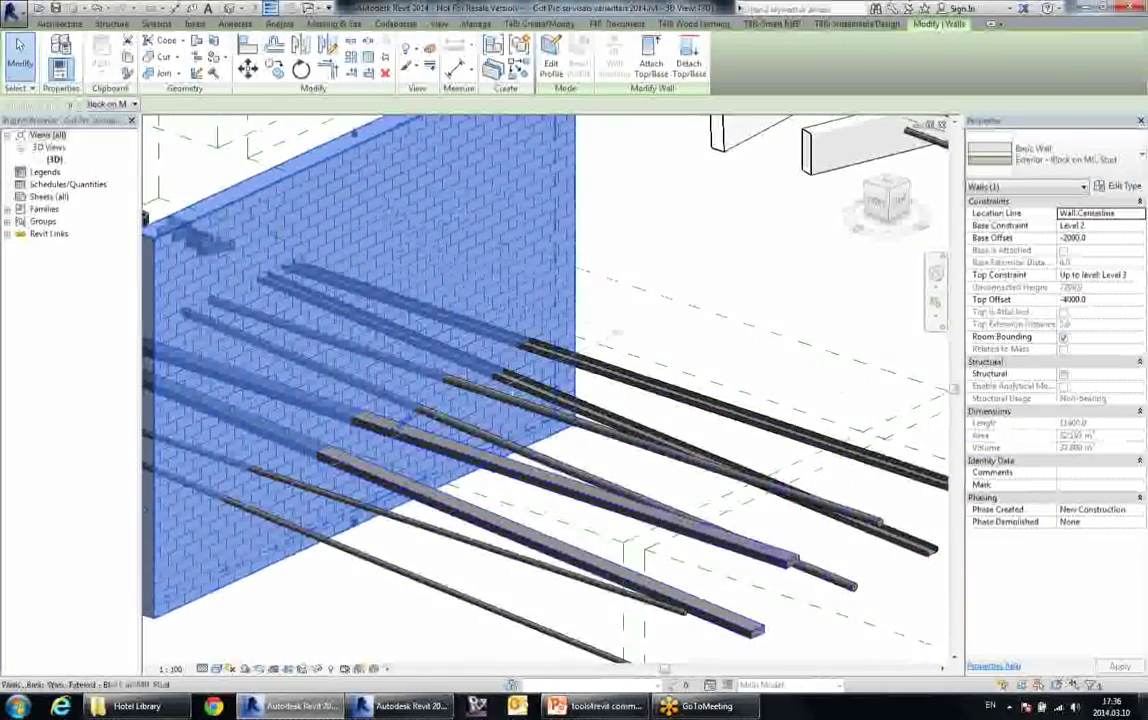
scroll(632, 389, "down", 3)
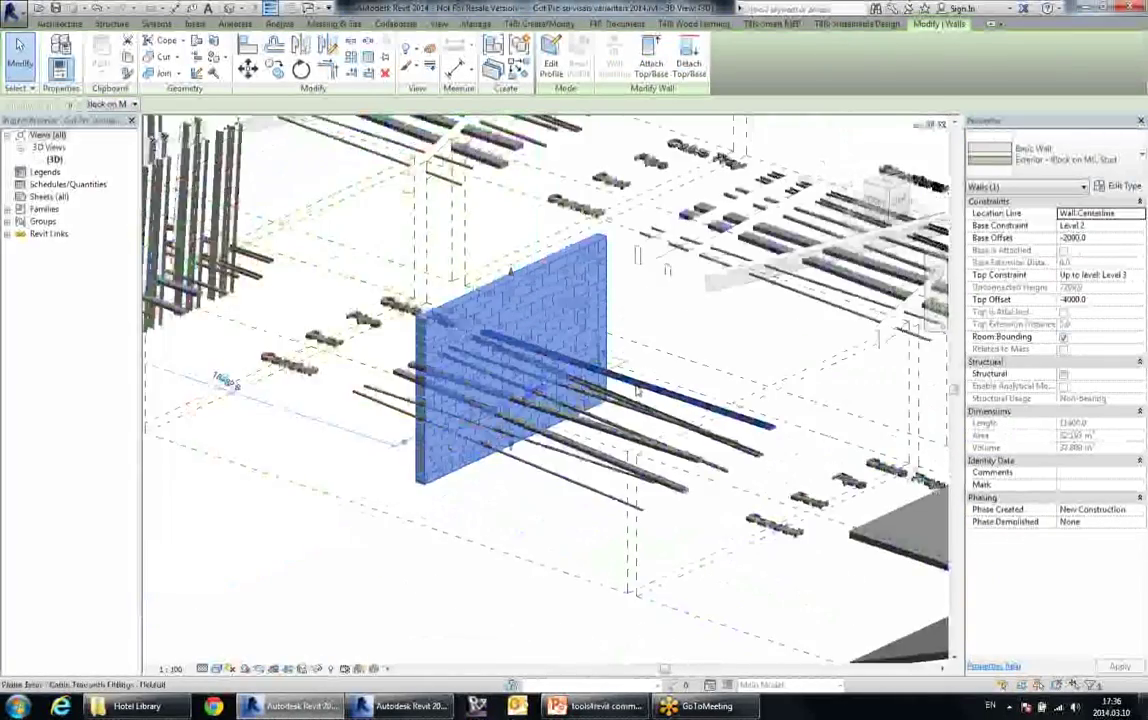
- Examine the structural columns sample with ducts, pipes, conduits and cable trays running through the vertical and slanted columns
middle_click_drag(382, 351, 696, 496)
left_click(628, 515)
middle_click_drag(543, 370, 541, 460, "shift")
scroll(535, 370, "up", 1)
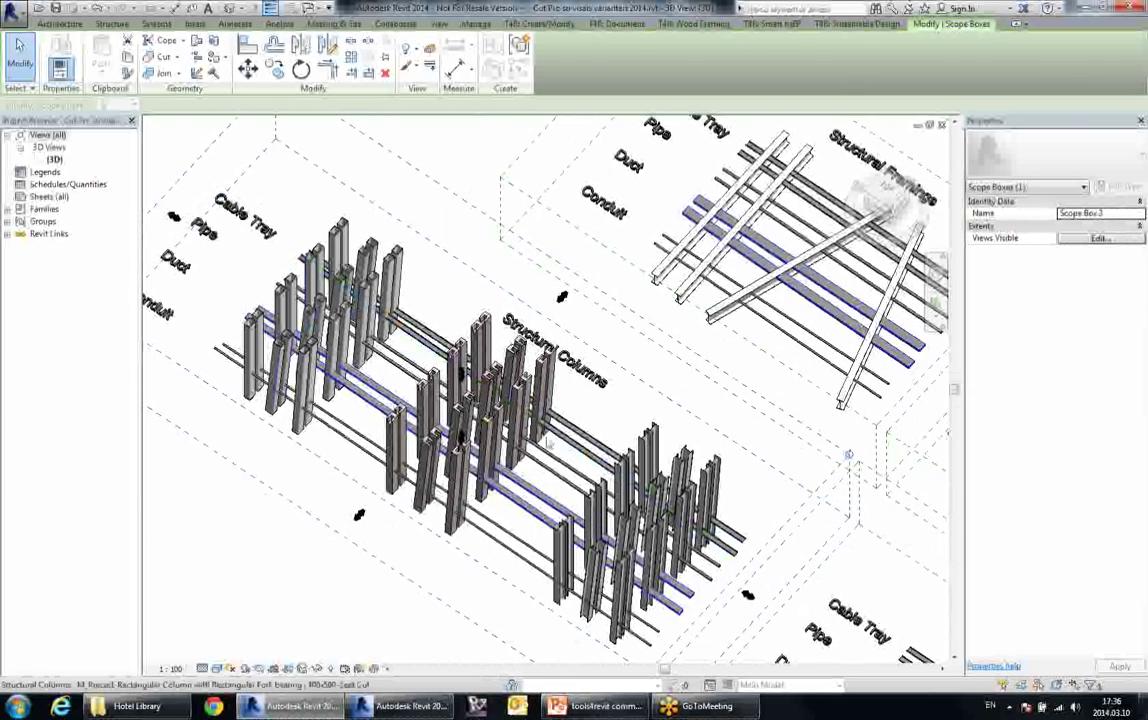
left_click(620, 411)
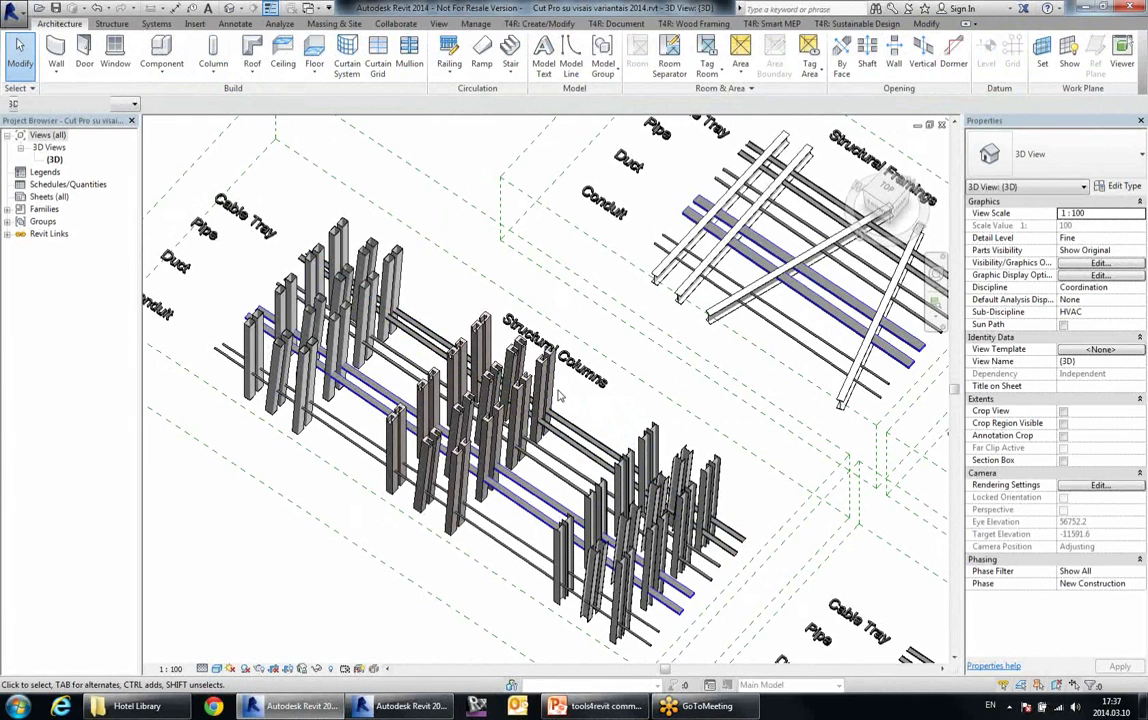
- Switch to the 3D view of Arch project_2014.rvt and inspect its long interior partition wall
left_click(438, 23)
left_click(958, 62)
left_click(952, 110)
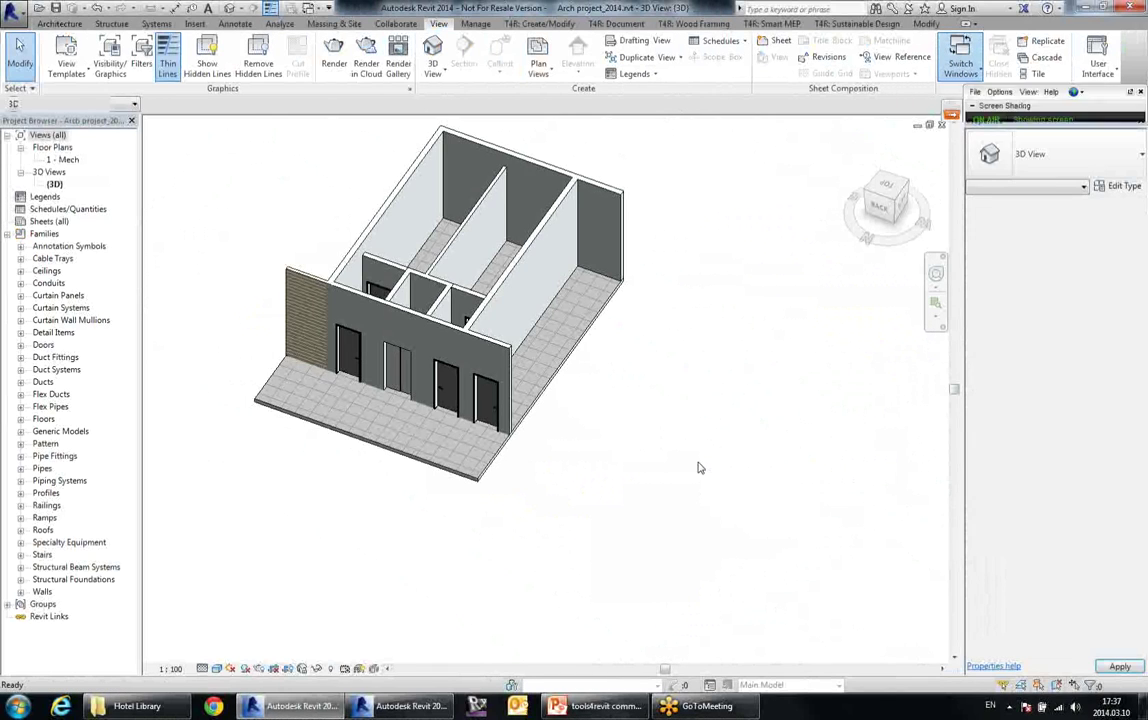
scroll(380, 188, "up", 2)
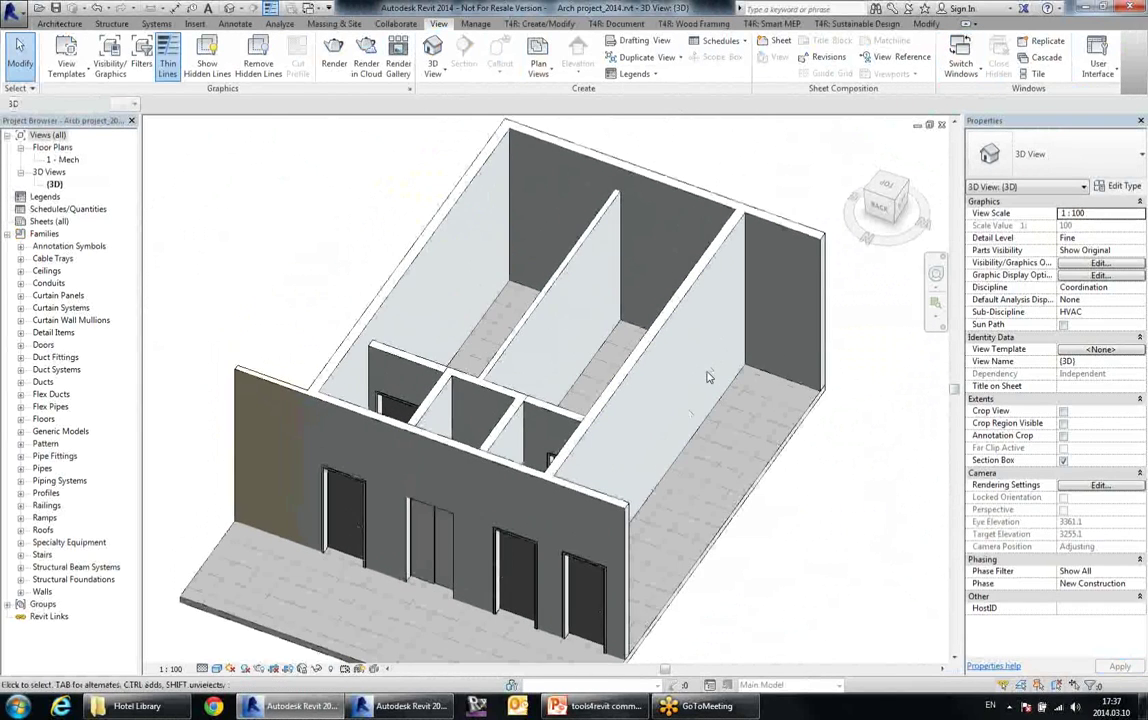
left_click(626, 387)
middle_click_drag(597, 400, 440, 625, "shift")
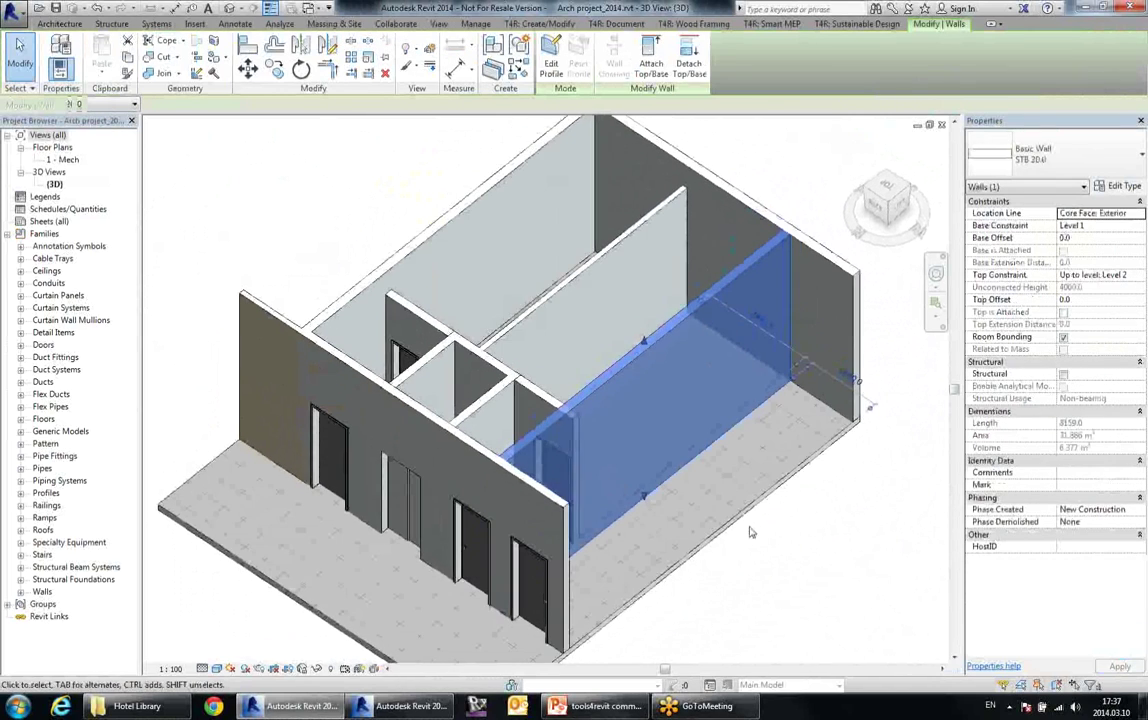
key("Escape")
- Switch to the MEP project_2014.rvt window and examine its ducts and pipes against the linked architectural model
mouse_move(400, 706)
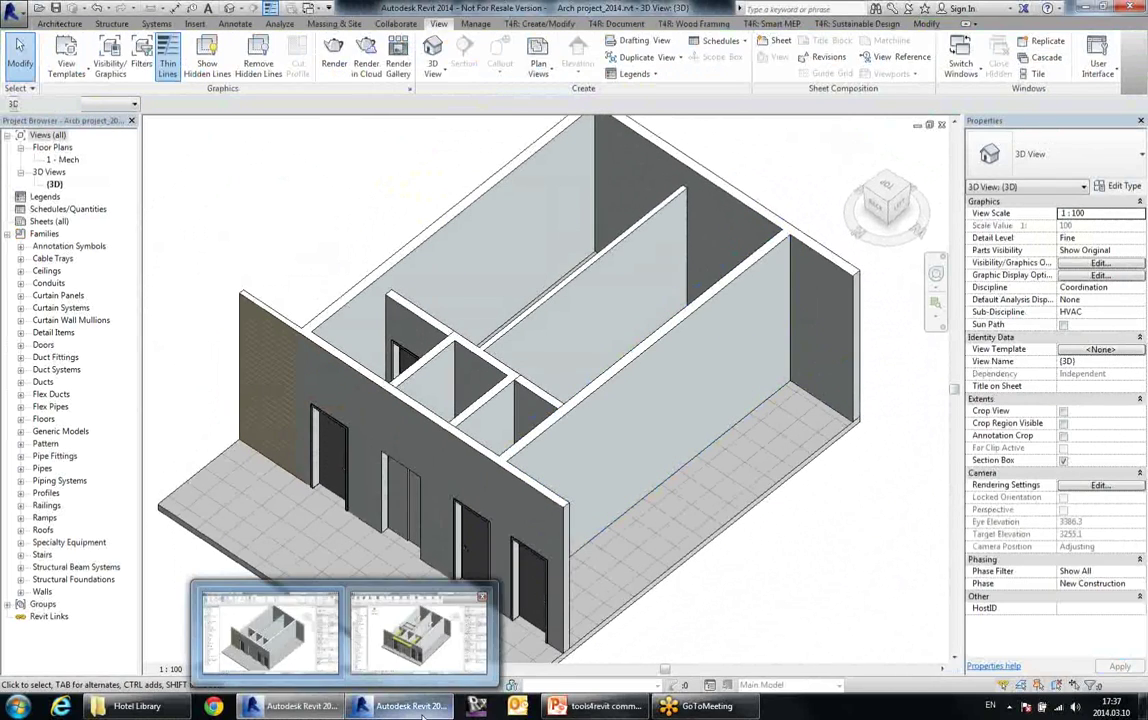
left_click(425, 628)
middle_click_drag(837, 540, 833, 542)
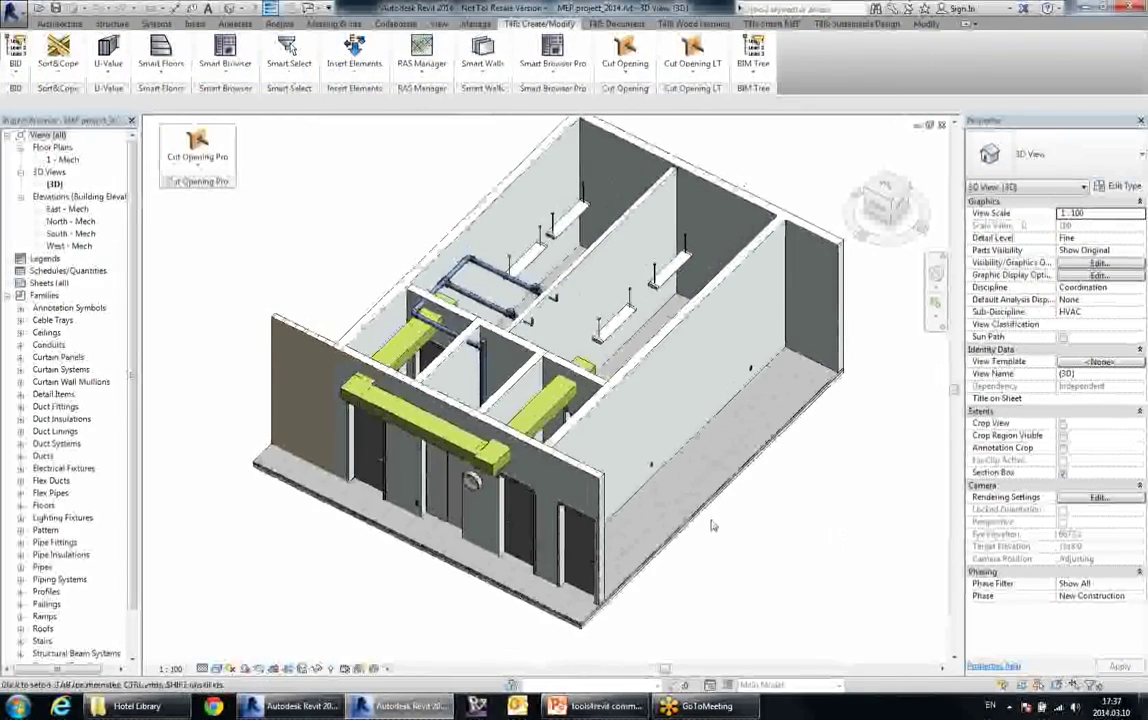
left_click(697, 510)
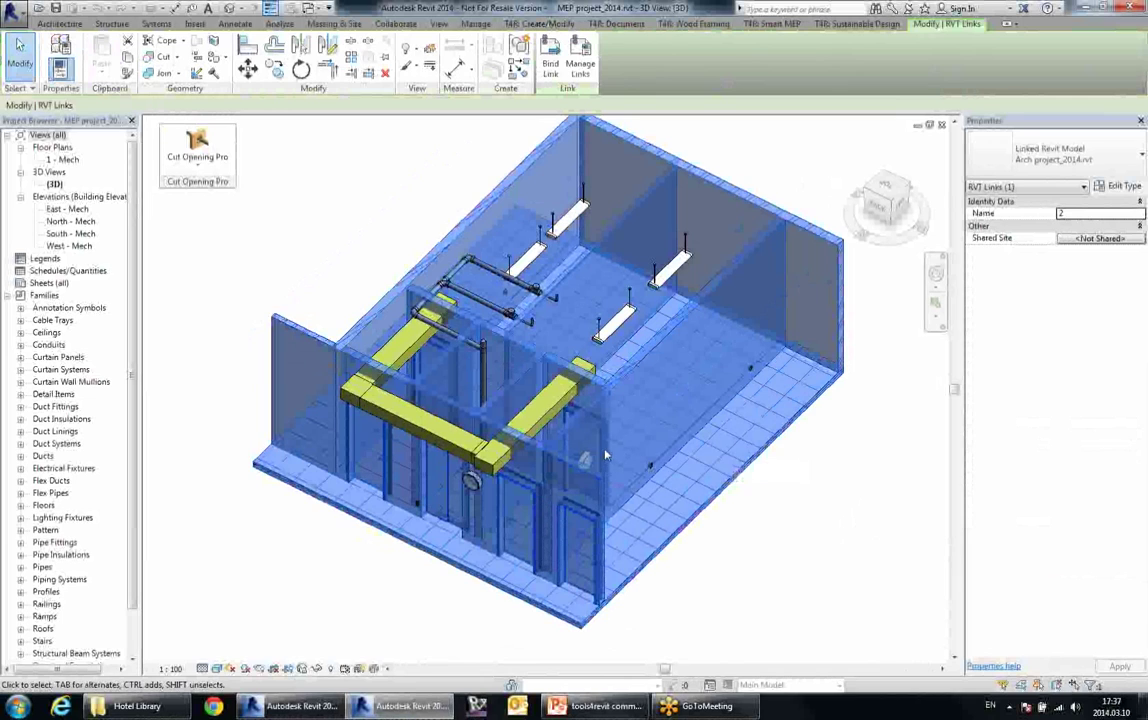
scroll(600, 462, "up", 3)
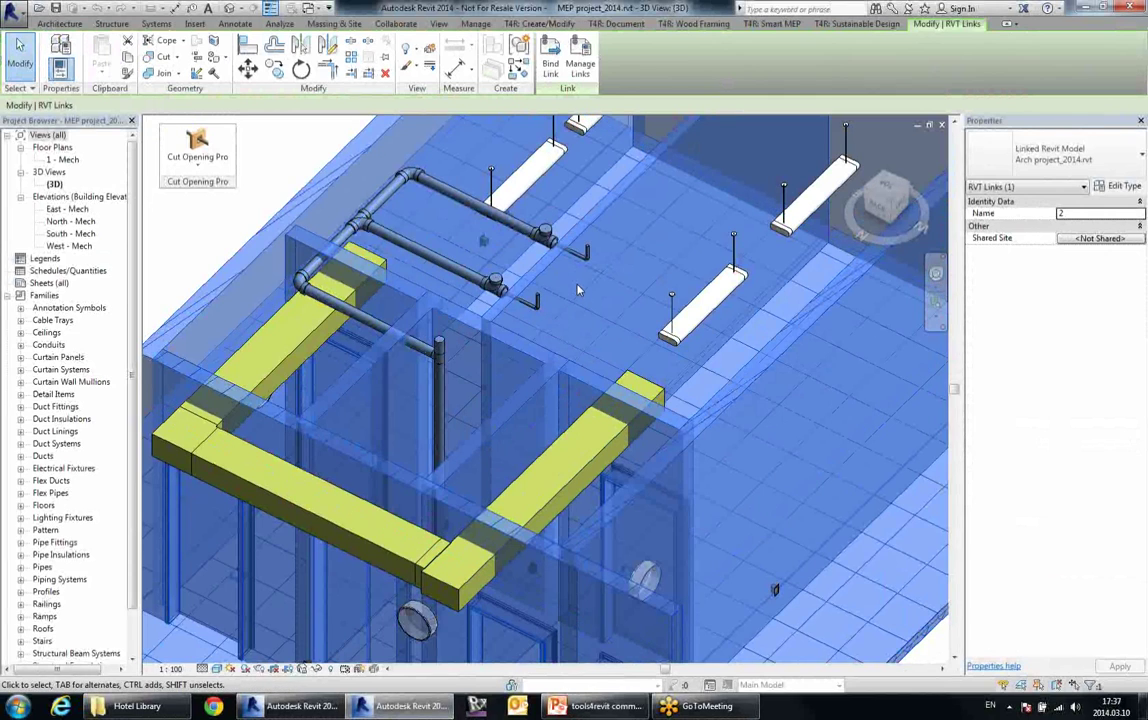
key("Escape")
scroll(600, 293, "down", 3)
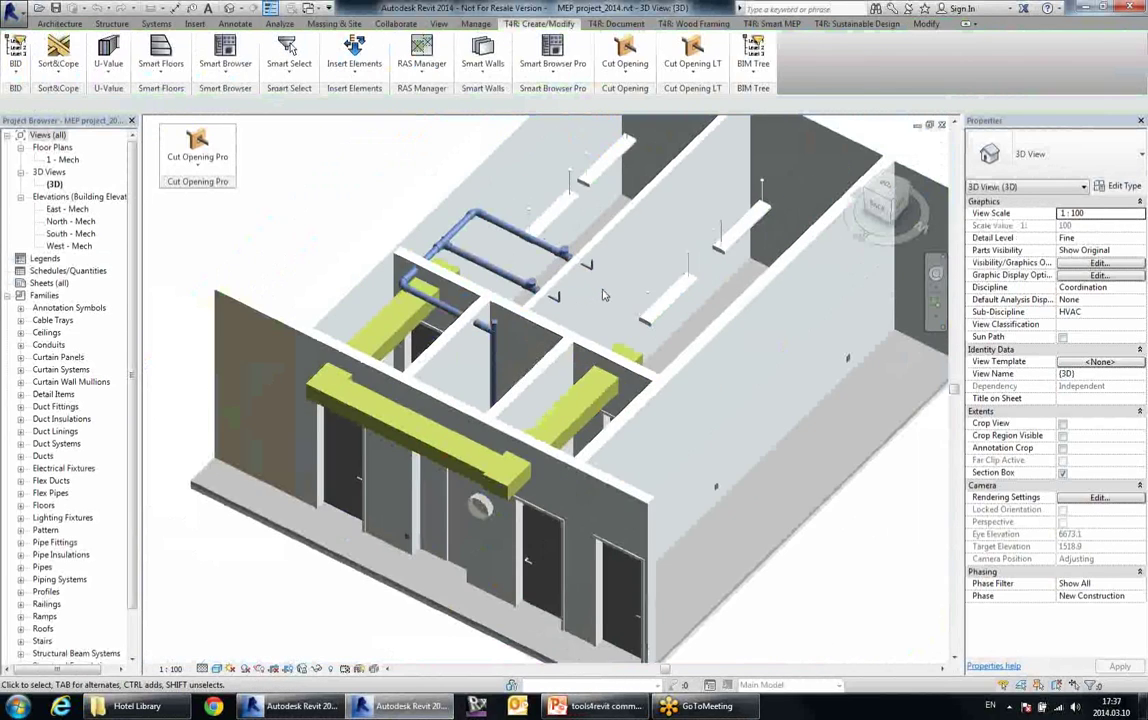
scroll(604, 421, "up", 2)
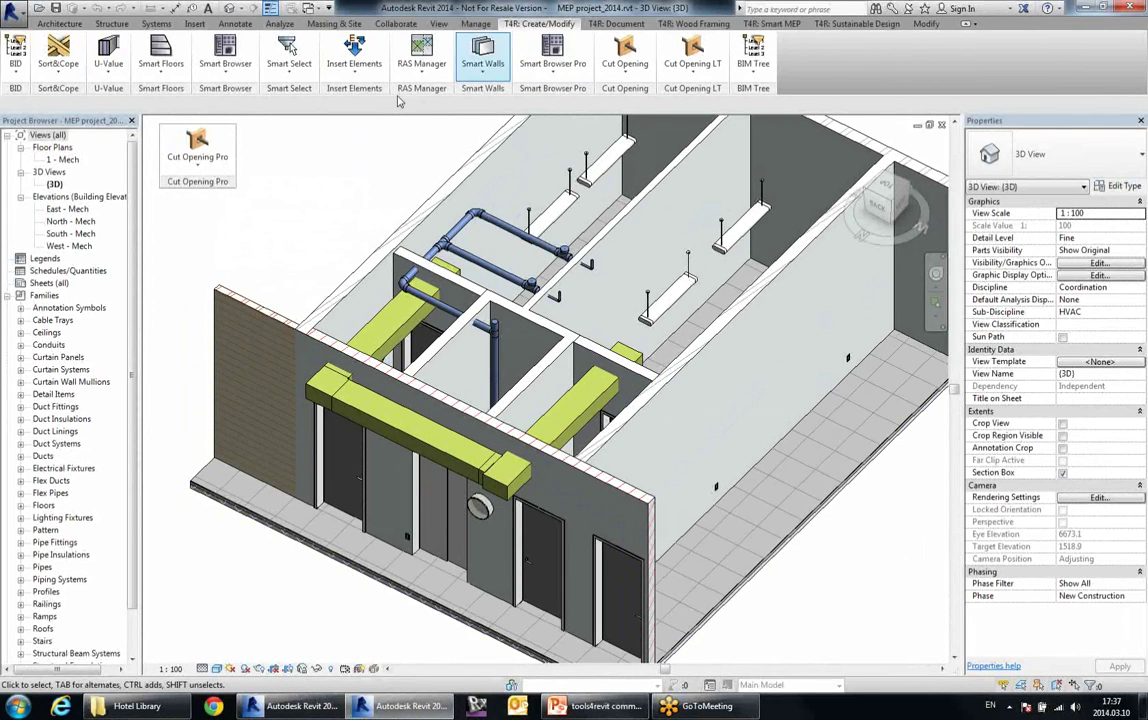
- Reposition the floating Cut Opening Pro tool slightly and review its available commands
left_click_drag(213, 187, 234, 195)
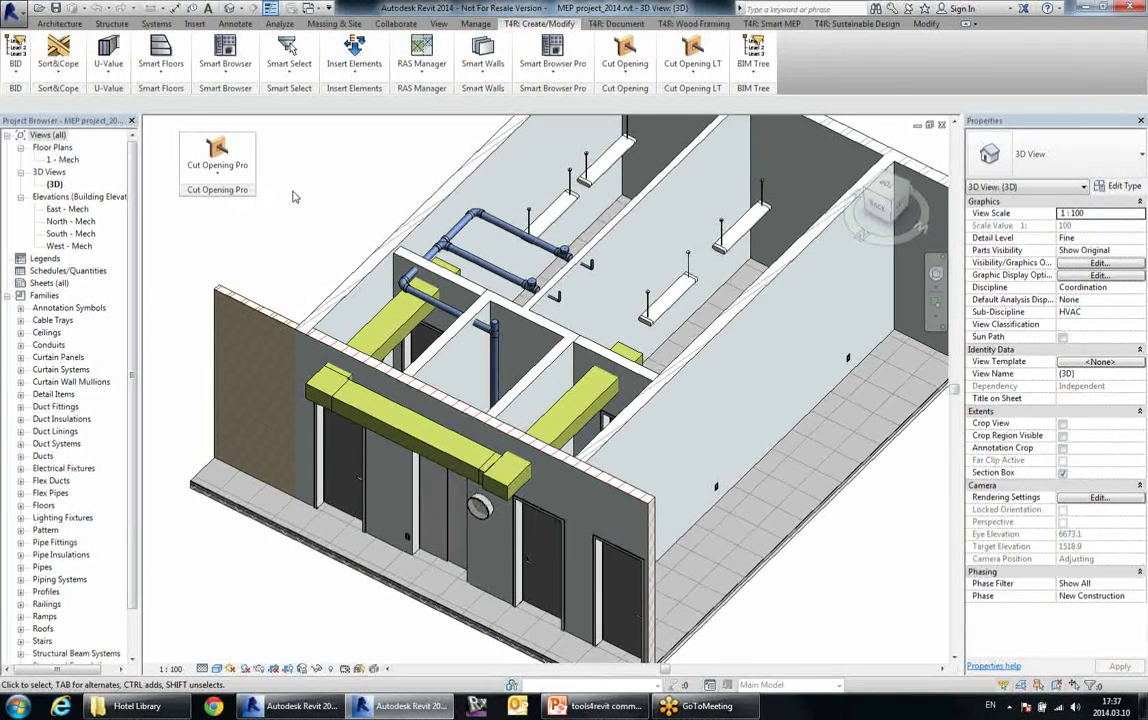
left_click(244, 170)
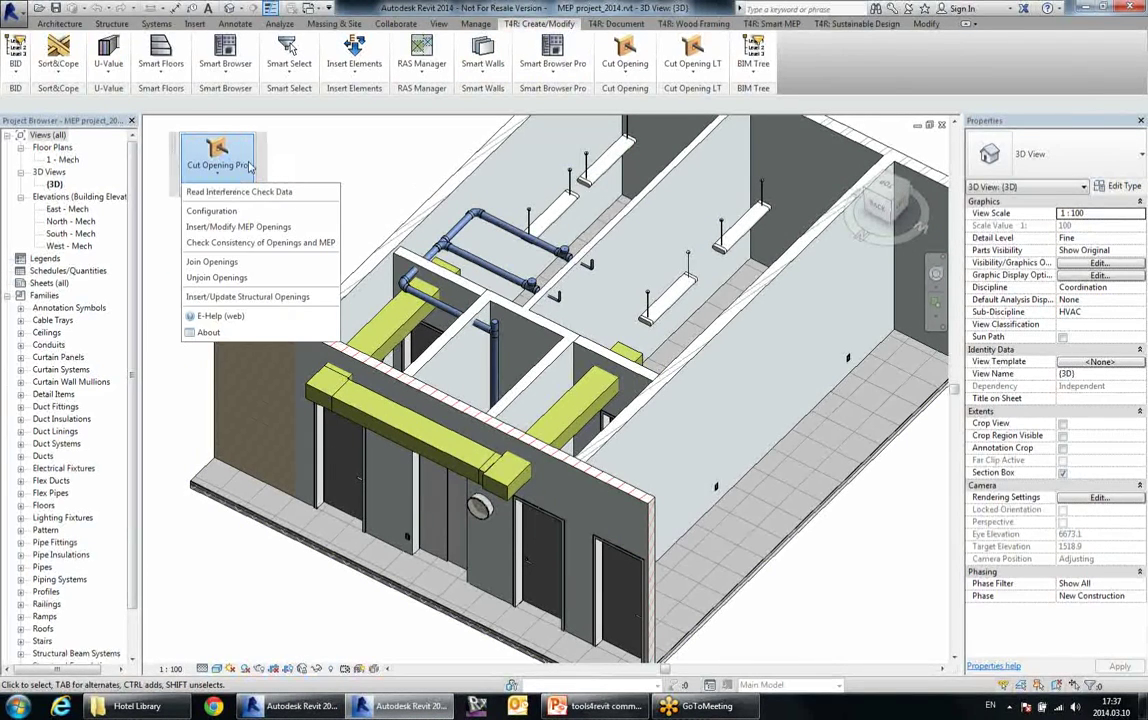
left_click(322, 161)
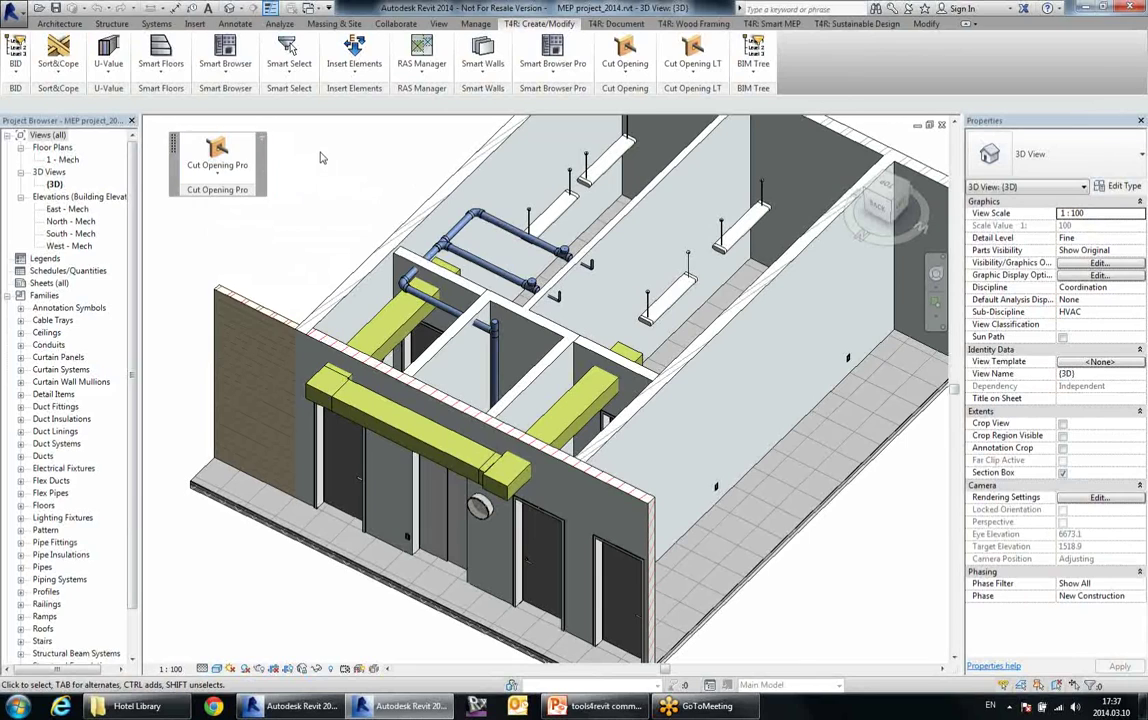
- Start an interference check and choose Pipes and Ducts from the current project as the first category set
left_click(396, 23)
left_click(670, 72)
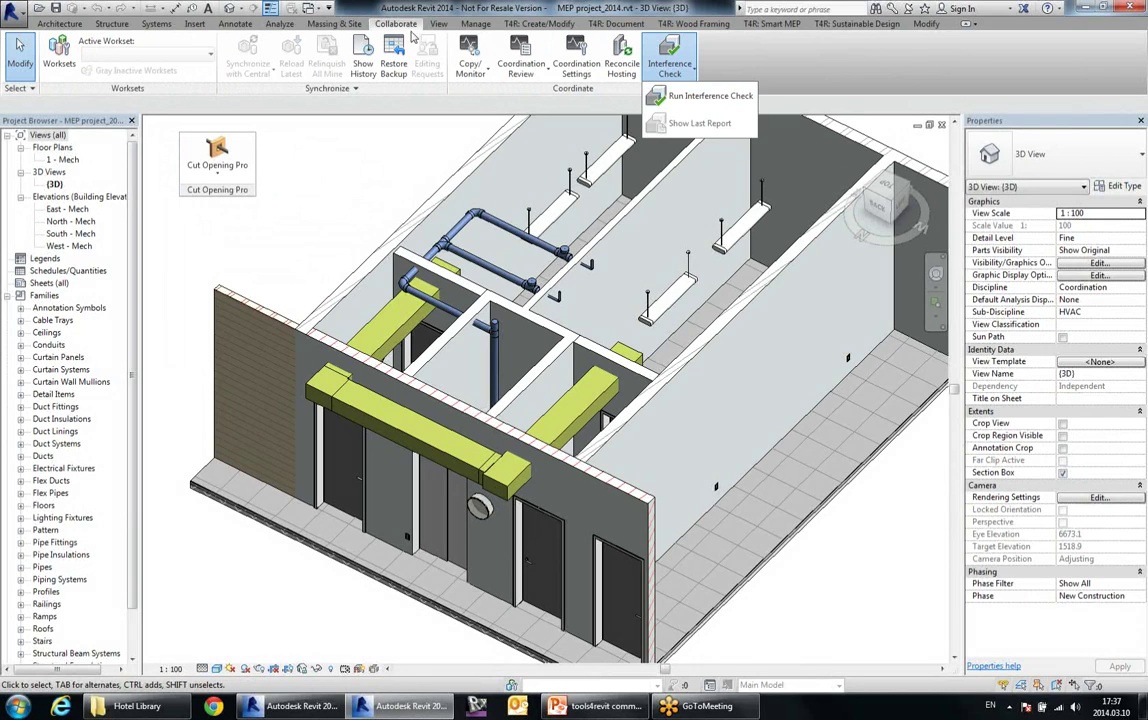
left_click(721, 98)
left_click_drag(613, 143, 732, 144)
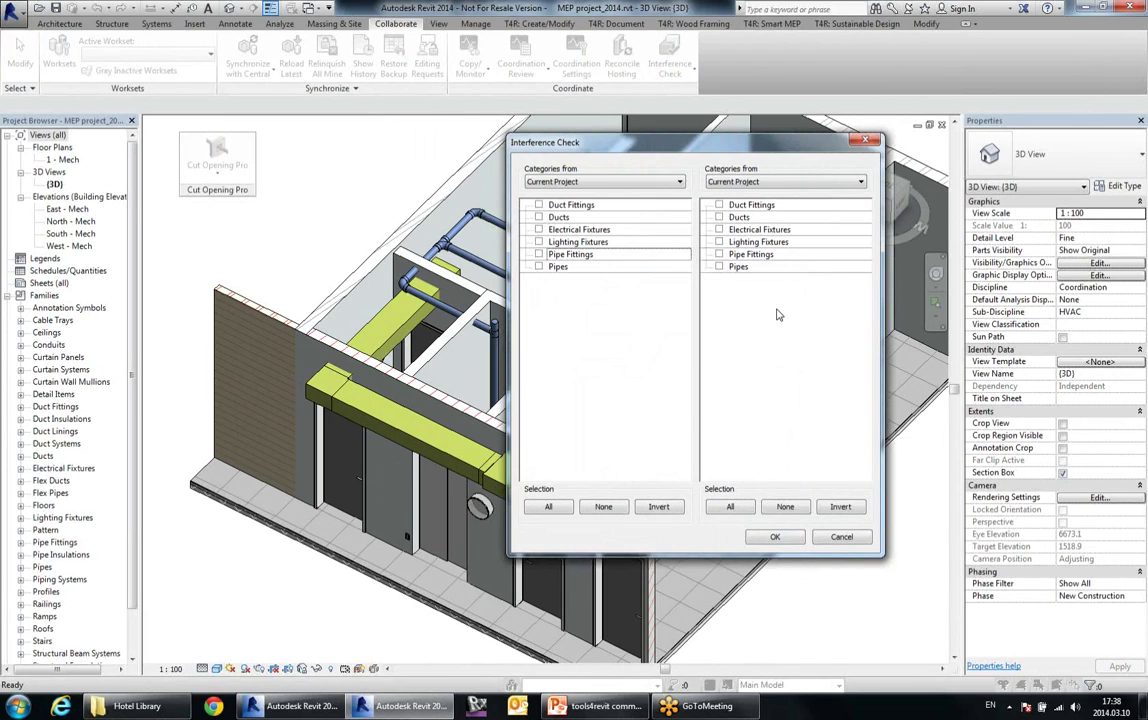
left_click(540, 267)
left_click(540, 217)
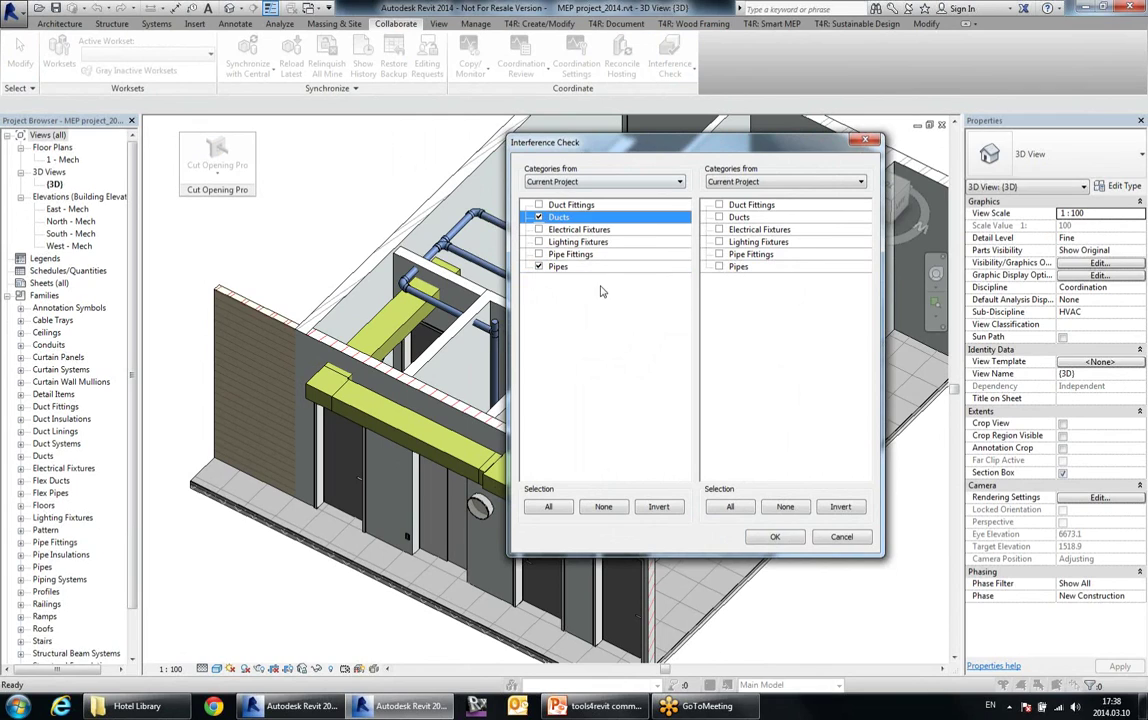
- Set the second category set to Walls and Floors from Arch project_2014.rvt and run the interference check
left_click(778, 183)
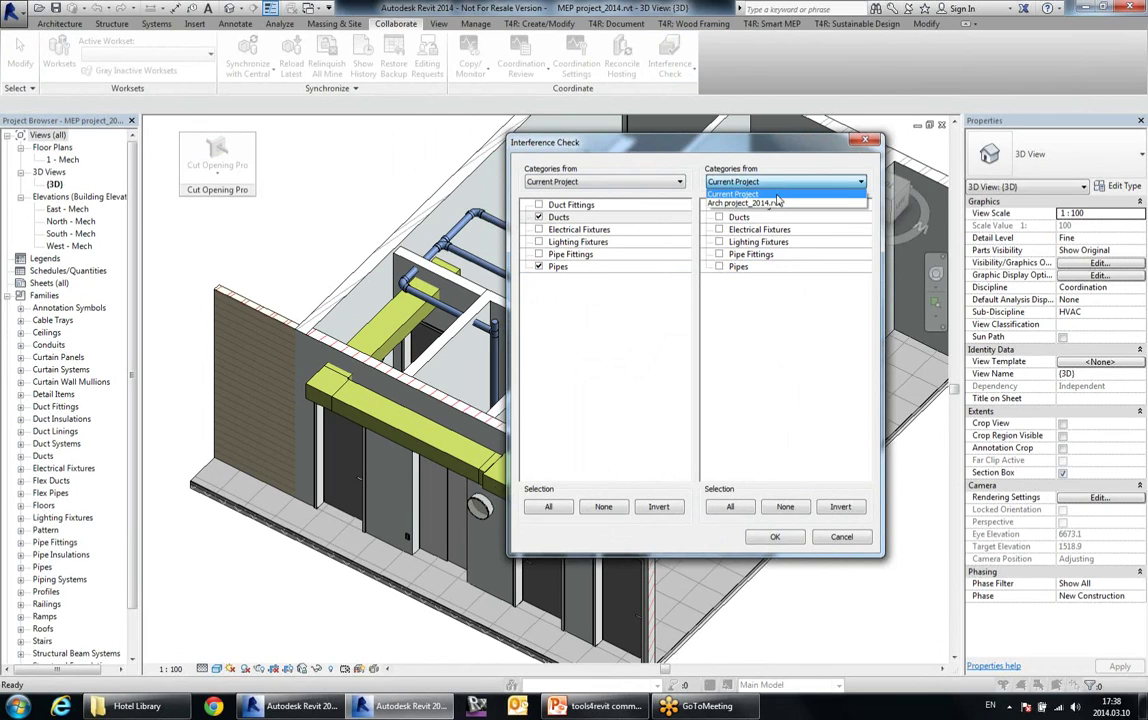
left_click(750, 208)
left_click(720, 242)
left_click(722, 219)
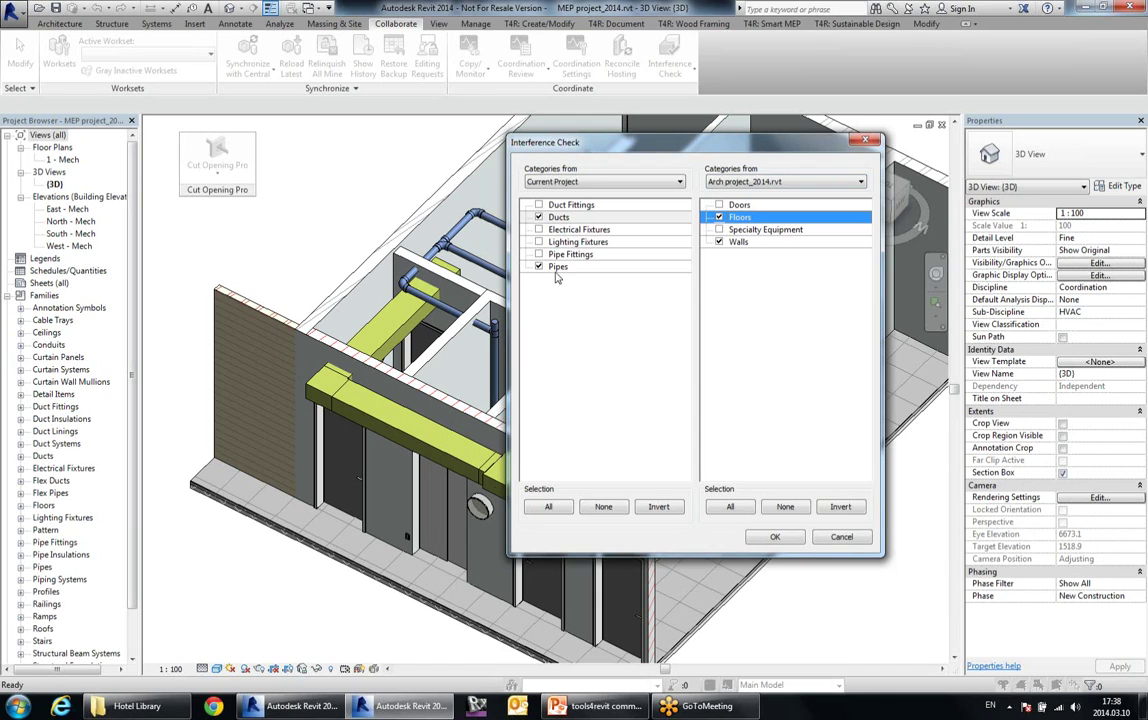
left_click(776, 538)
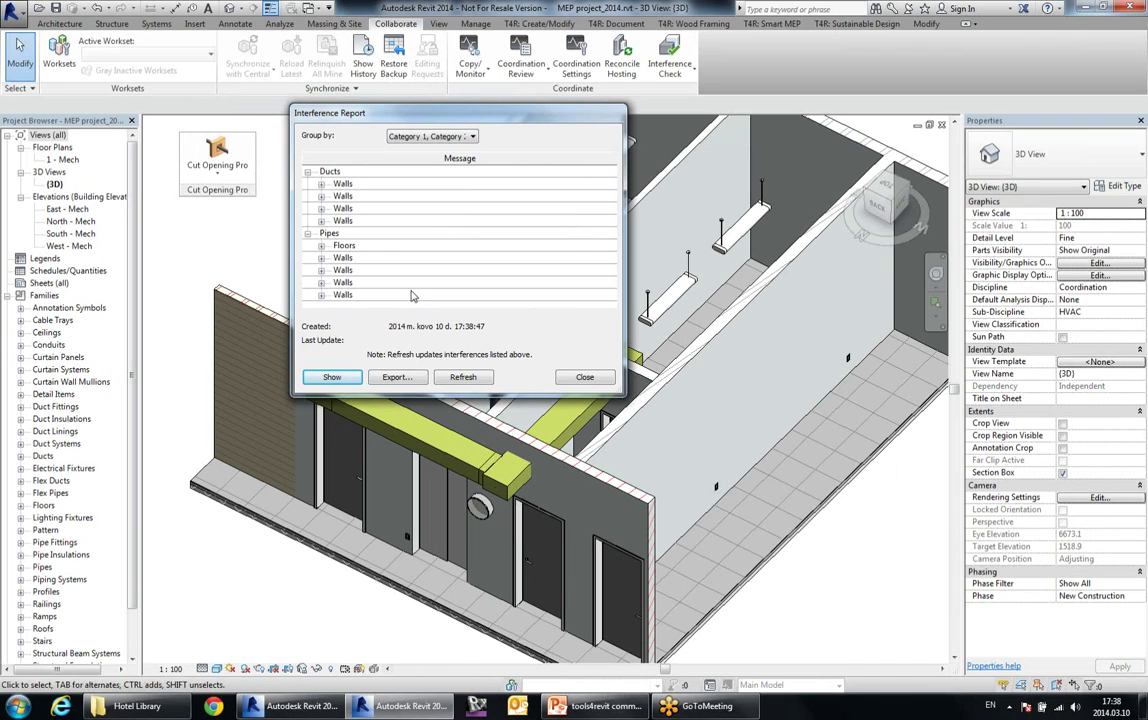
- Export the interference report to the Desktop as an HTML file named MEP project_2014 and close the report
left_click(397, 378)
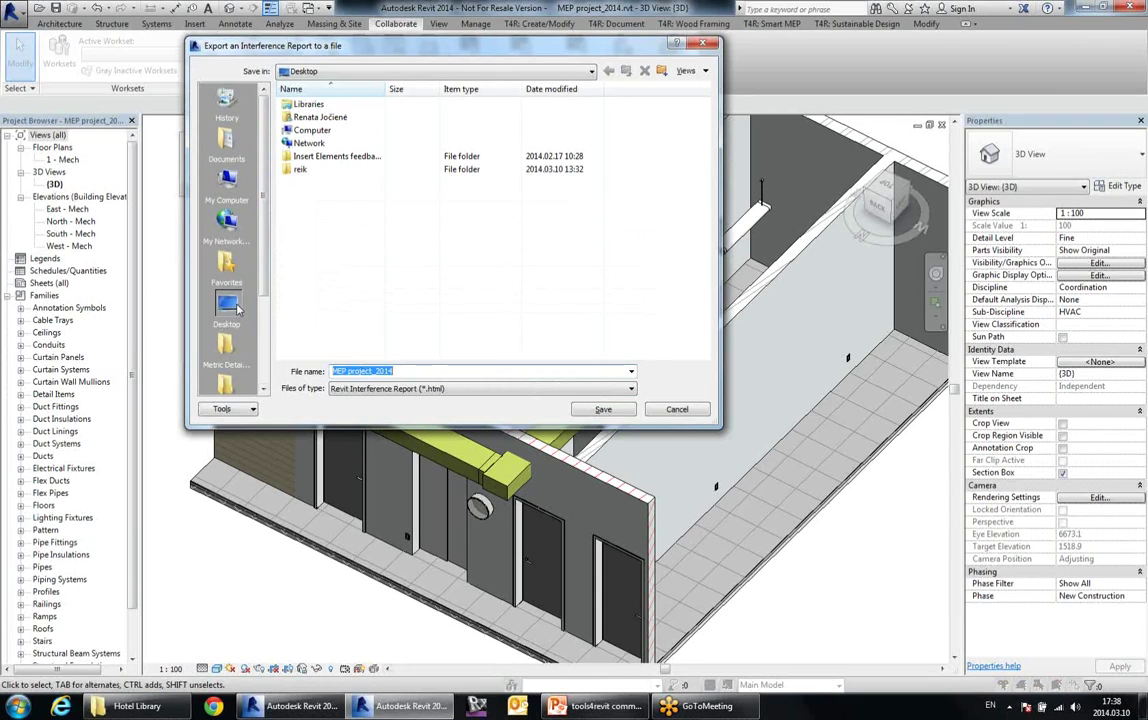
left_click(603, 409)
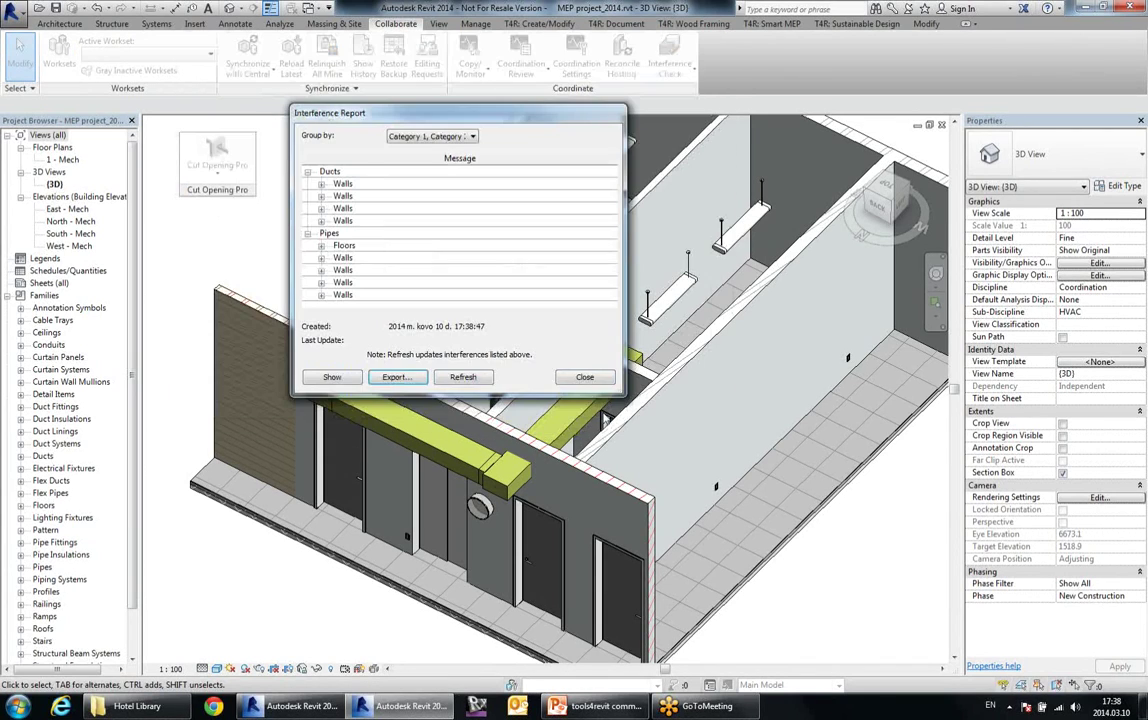
left_click(584, 377)
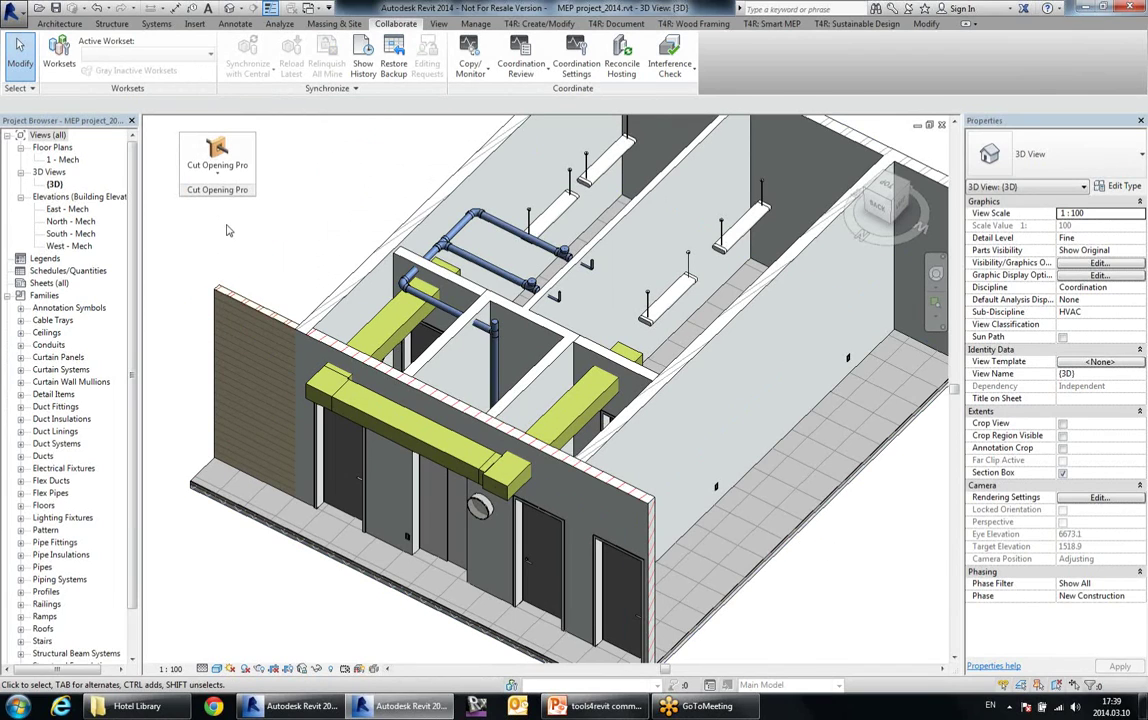
- Start Read Interference Check Data in Cut Opening Pro and load MEP project_2014.html from the Desktop
left_click(213, 170)
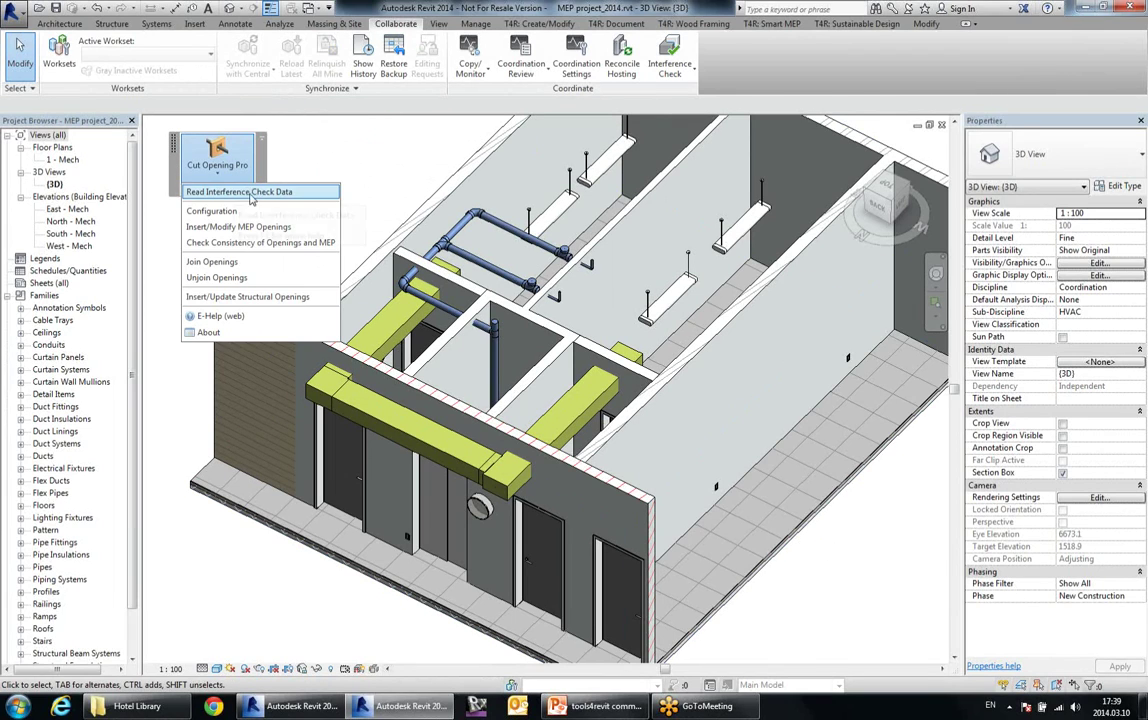
left_click(313, 196)
left_click_drag(310, 112, 340, 113)
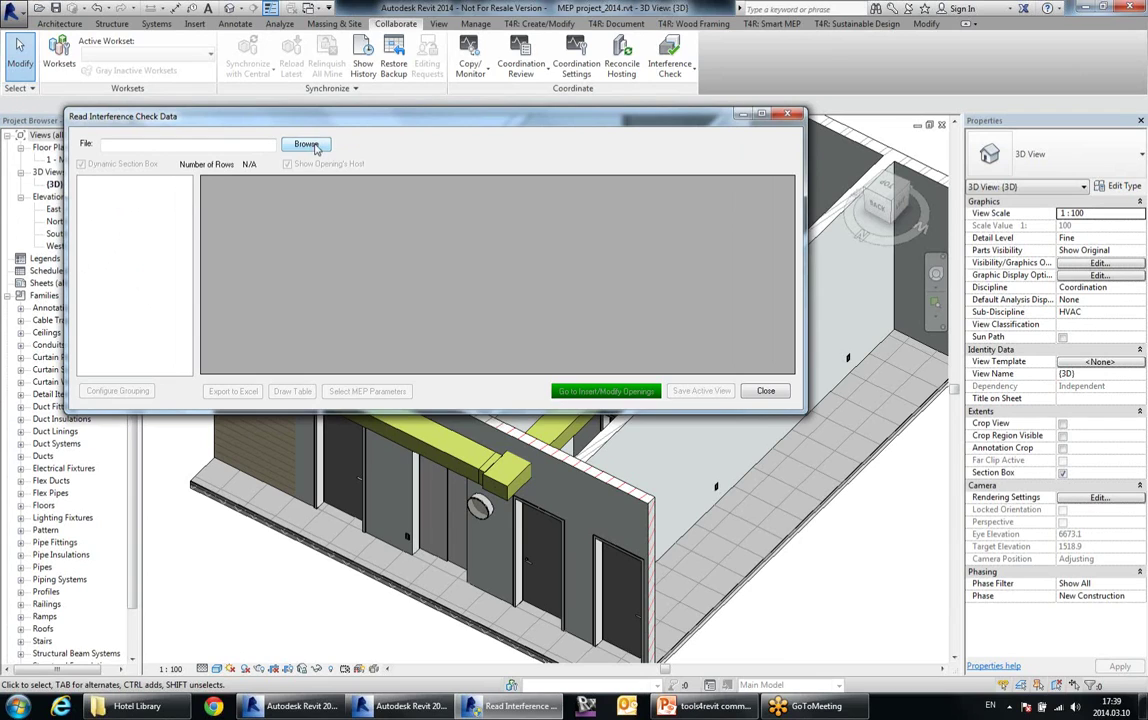
left_click(306, 144)
scroll(616, 290, "down", 2)
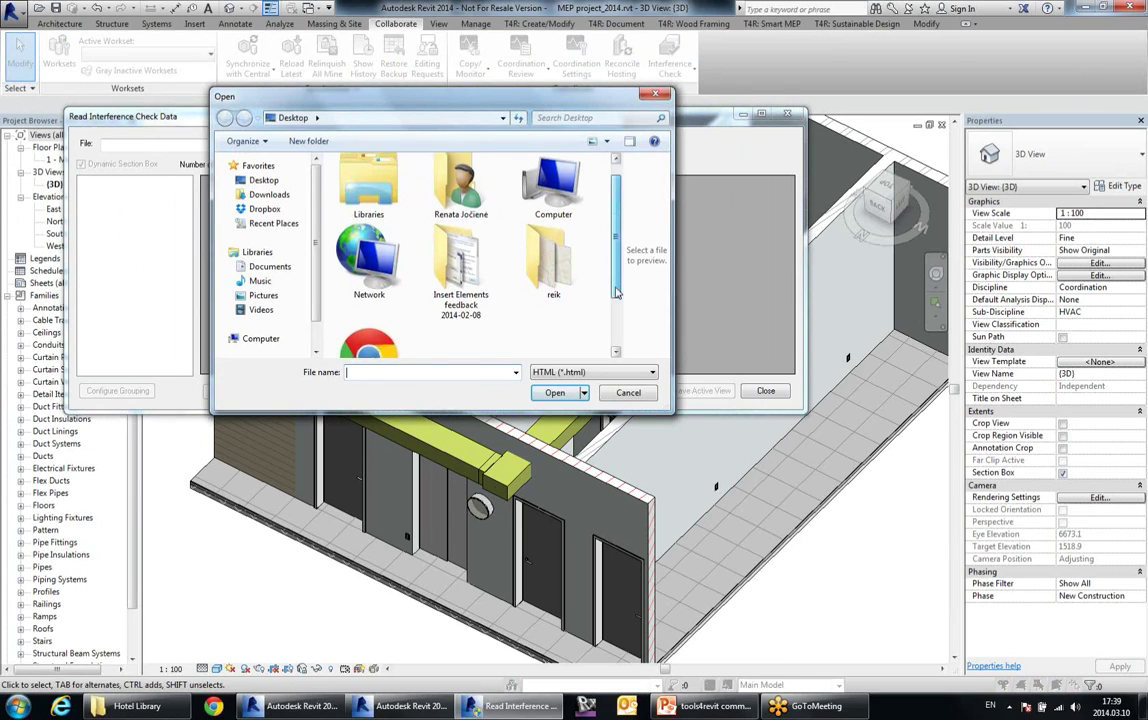
scroll(616, 290, "down", 1)
left_click(377, 325)
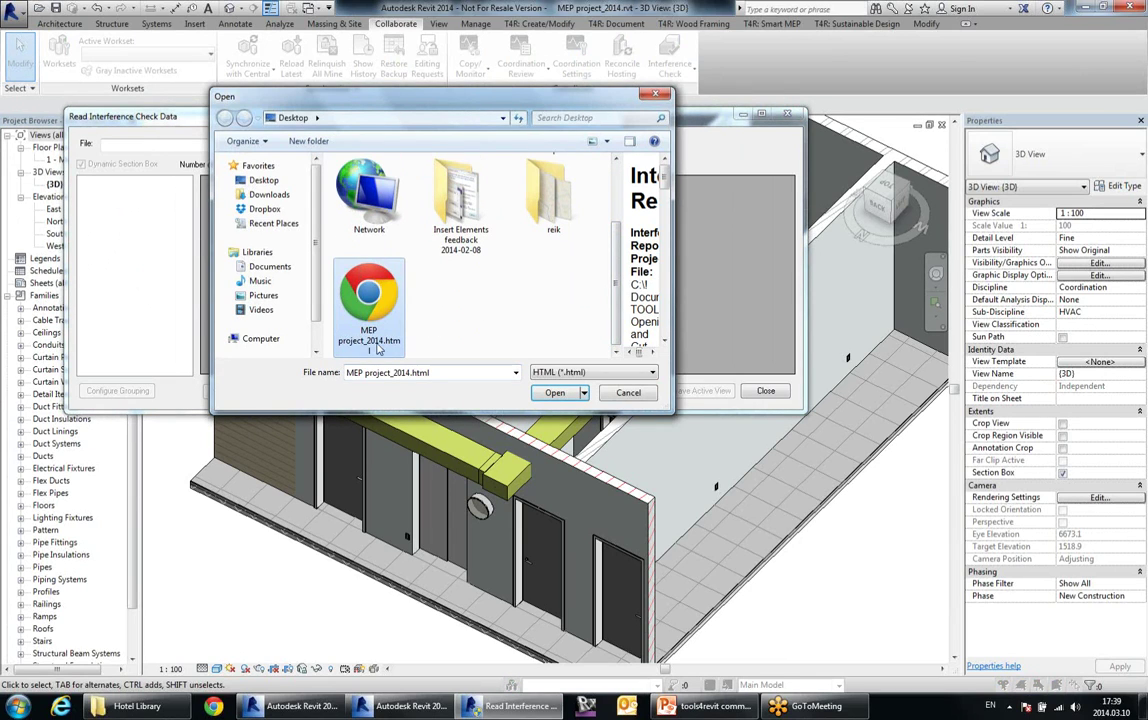
left_click(550, 392)
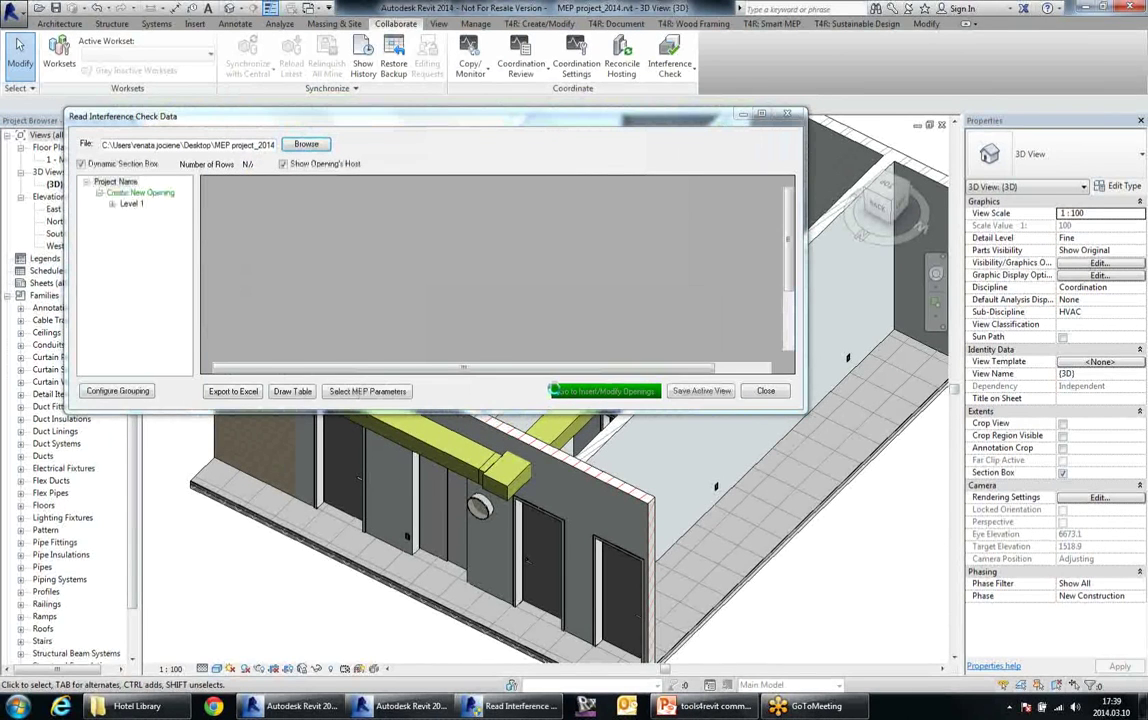
- Review the loaded list of pipes and ducts with their intersecting walls and floors
left_click(539, 270)
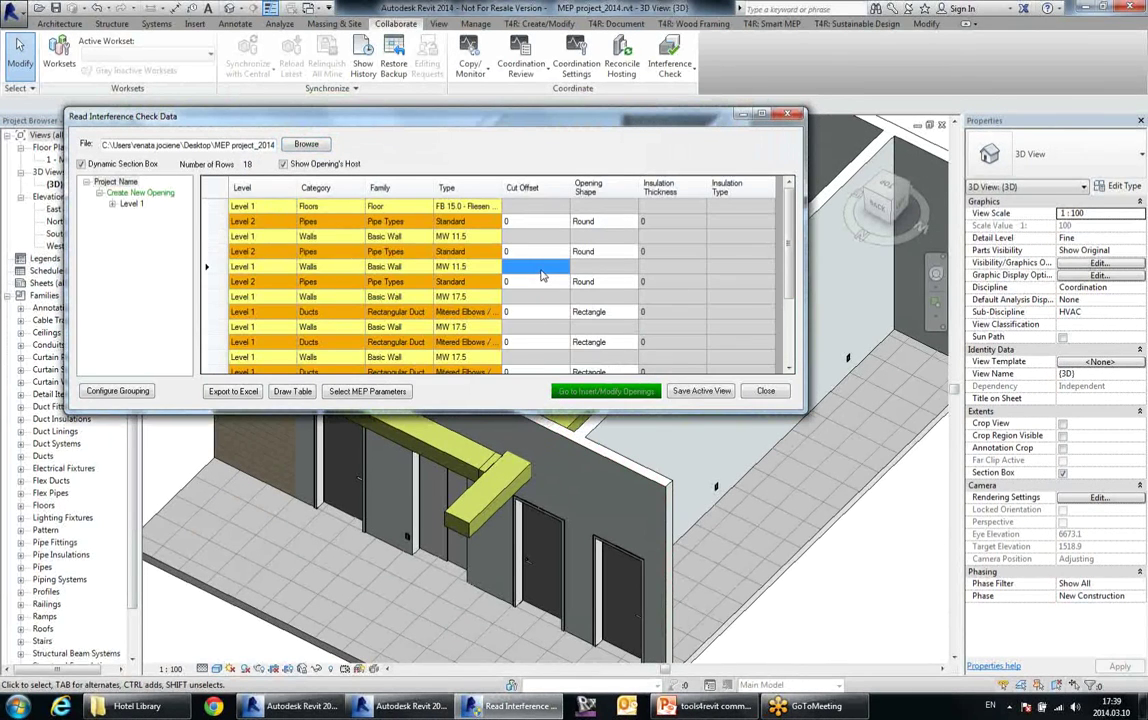
scroll(545, 278, "down", 1)
scroll(562, 281, "down", 1)
scroll(562, 281, "up", 1)
left_click(381, 208)
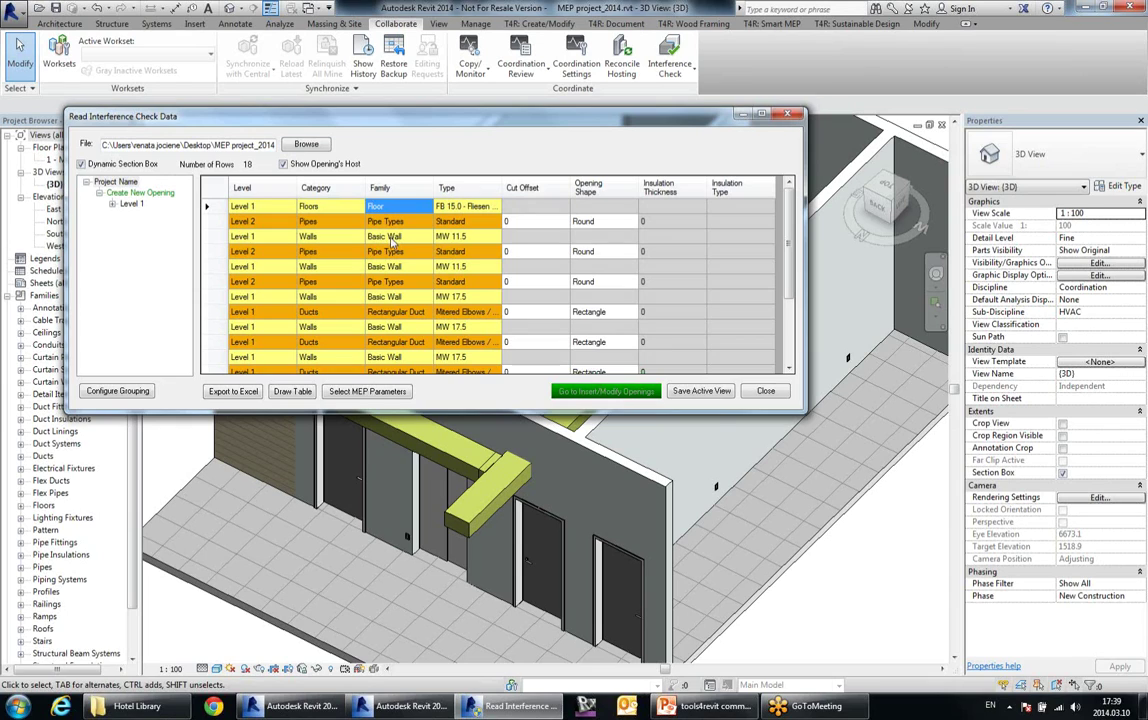
scroll(368, 270, "down", 2)
scroll(405, 295, "up", 2)
- Show the first two listed pipes in the 3D view and move the Read Interference Check Data dialog down to uncover the model
left_click(393, 223)
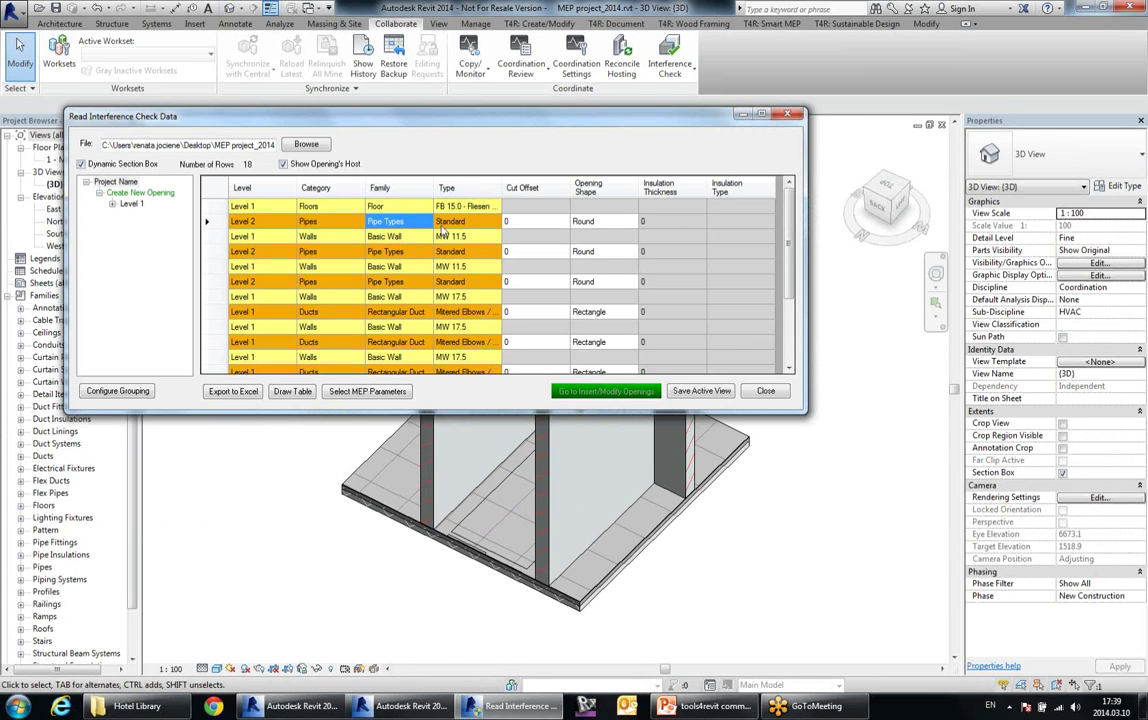
left_click_drag(443, 120, 455, 258)
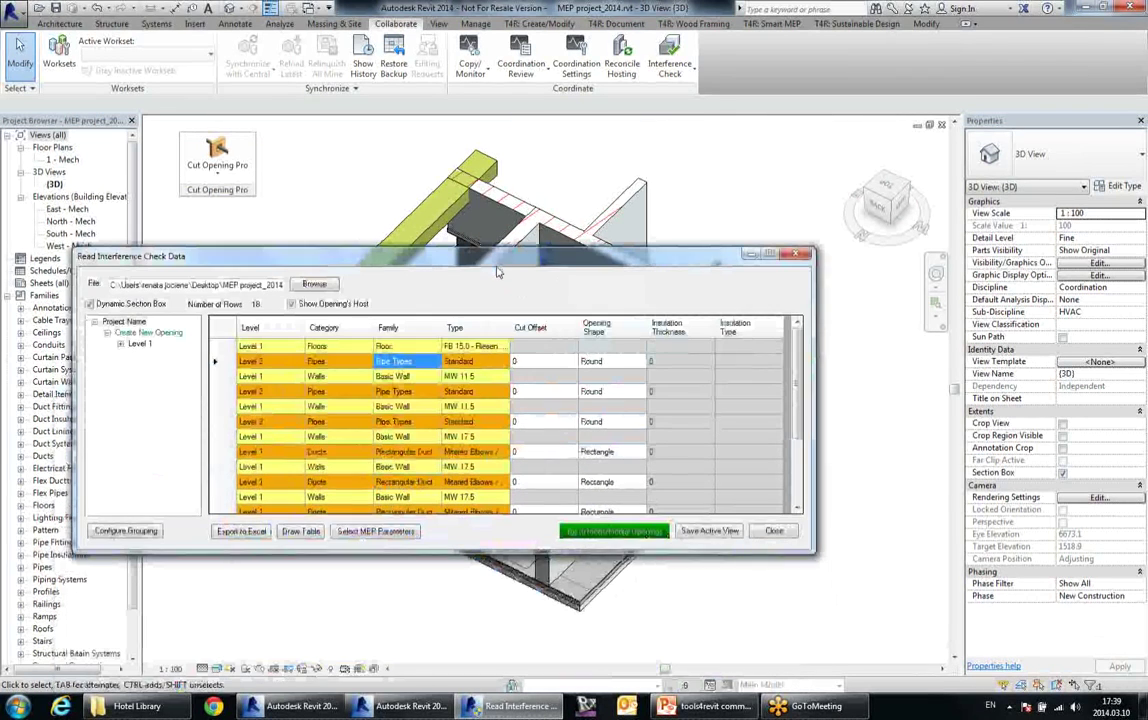
left_click(413, 393)
left_click_drag(540, 256, 523, 458)
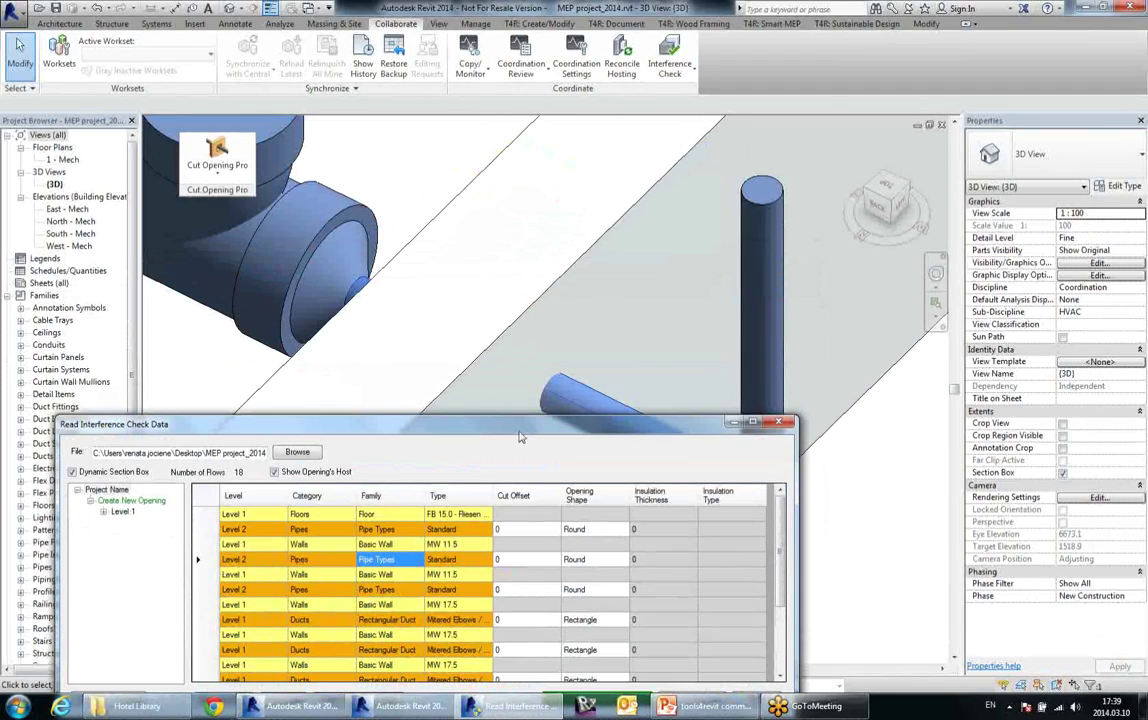
- Hide the openings' hosts from the list and show the second pipe and first two rectangular ducts in the model
left_click(274, 472)
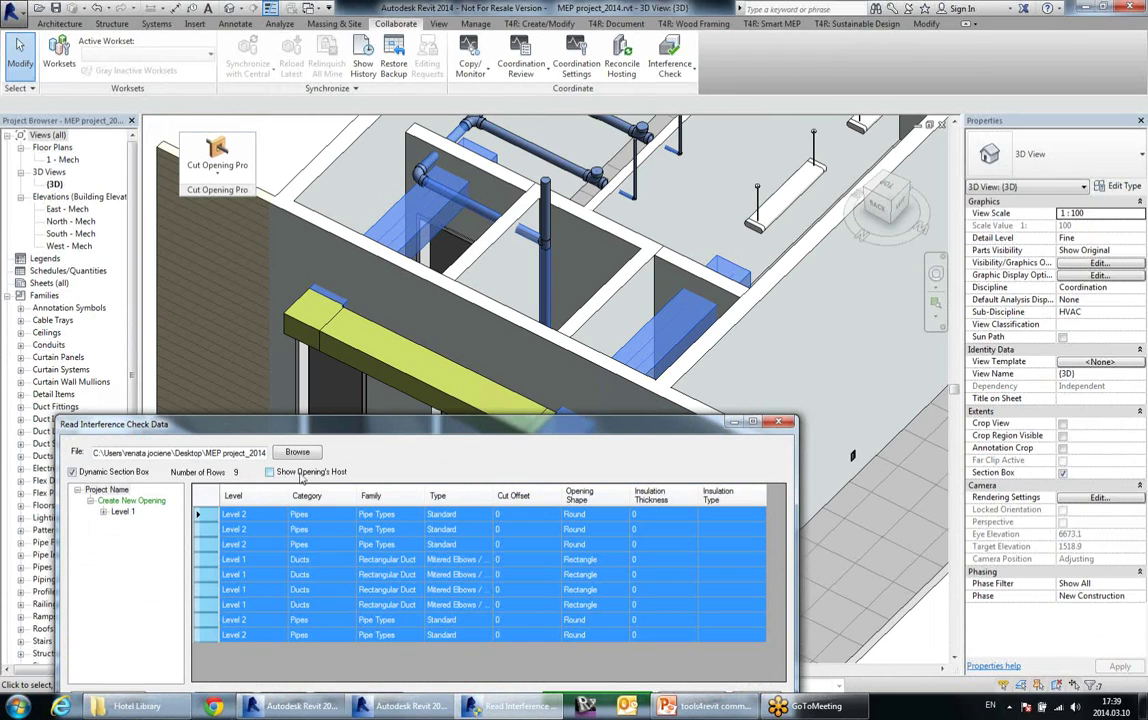
left_click(409, 533)
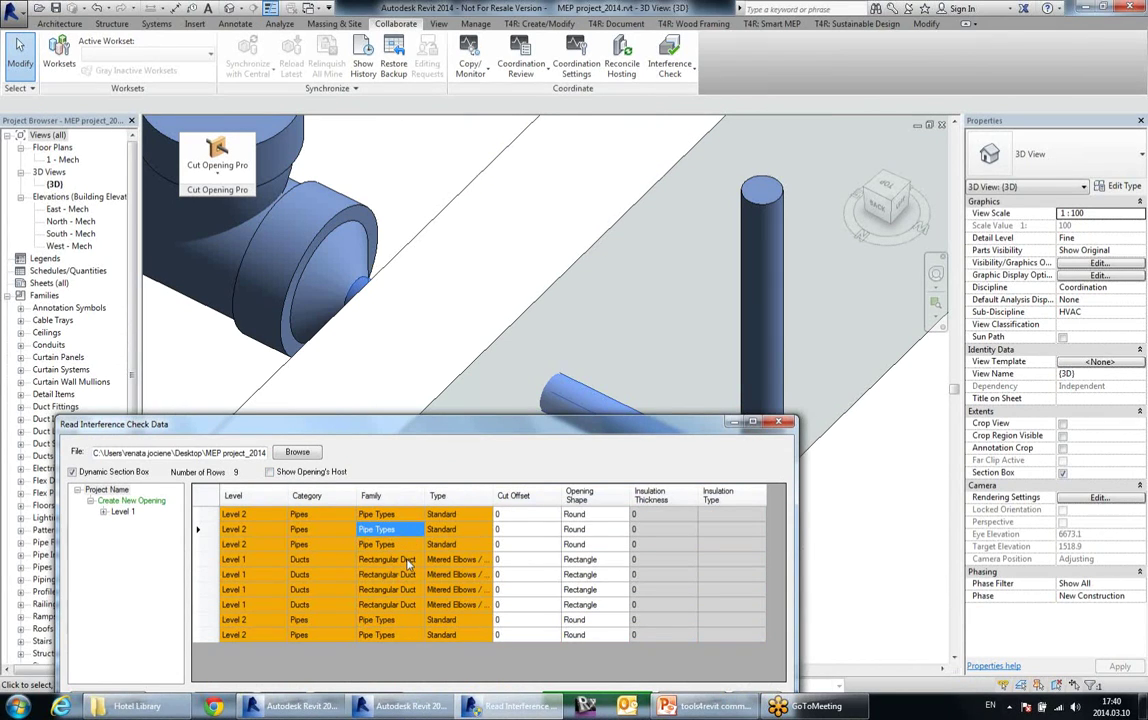
left_click(409, 560)
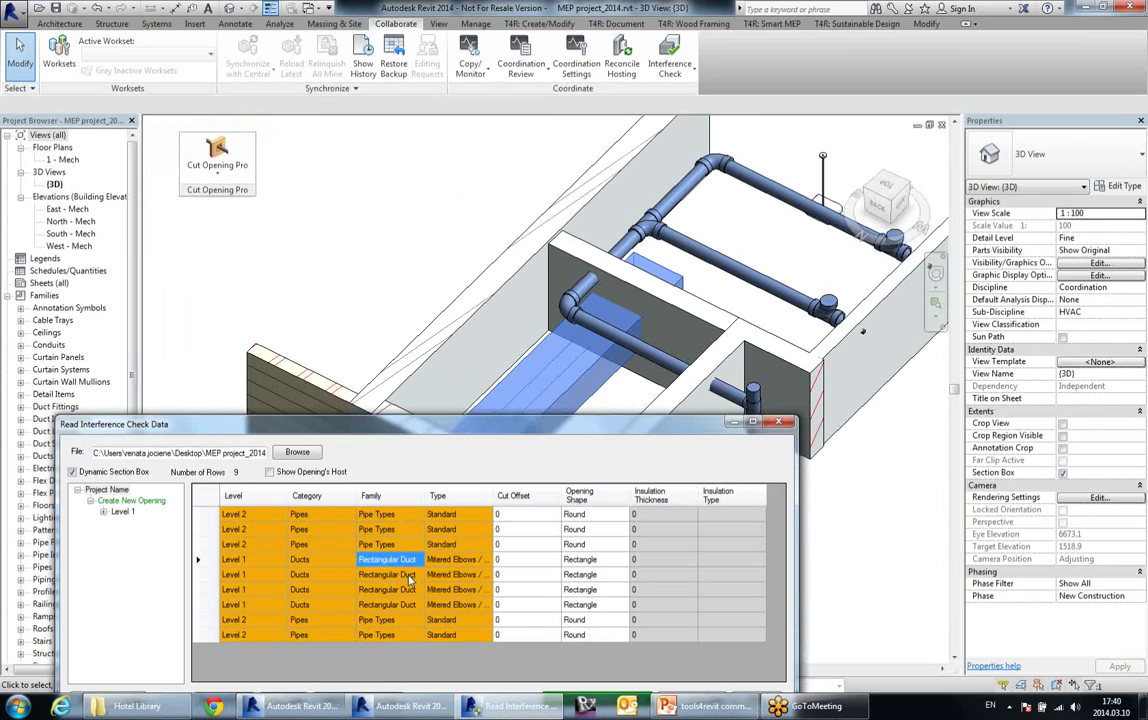
left_click(408, 575)
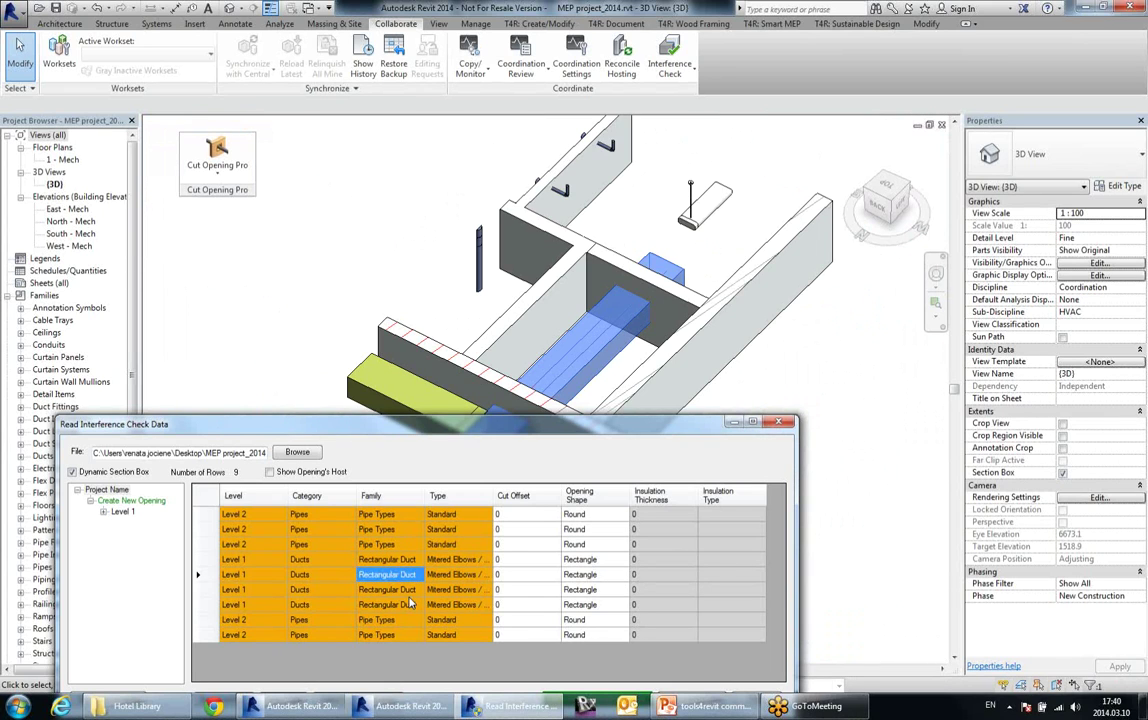
left_click_drag(464, 432, 454, 475)
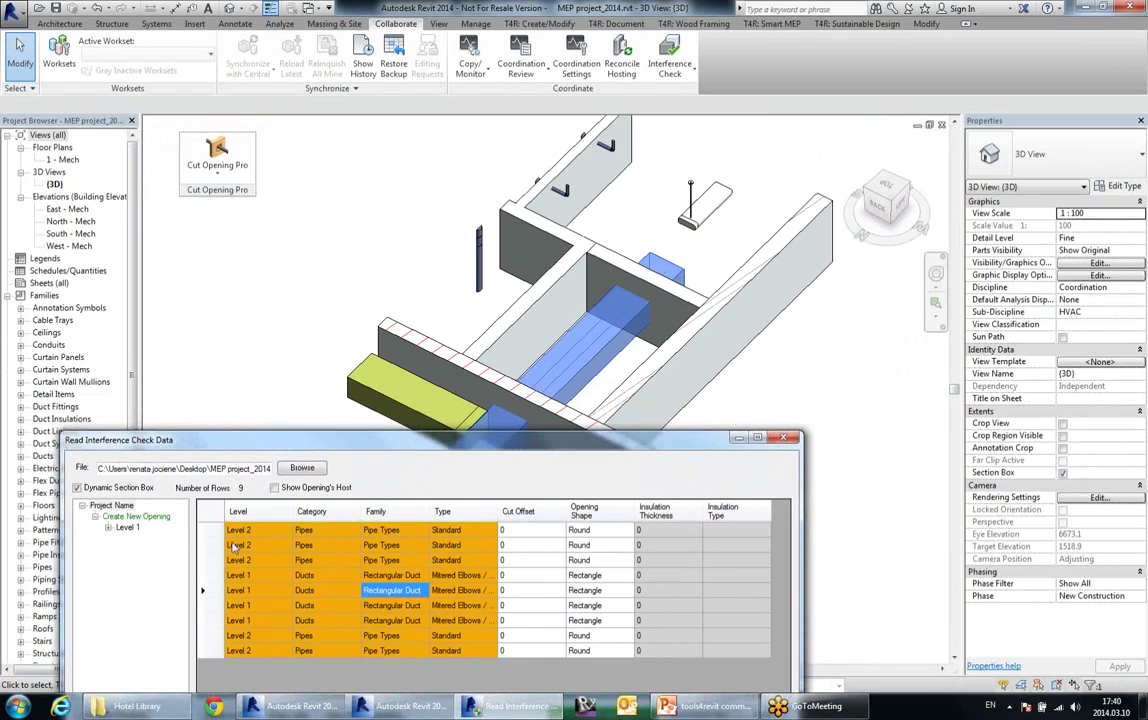
- Inspect the last listed rectangular duct and the first listed pipe in the 3D view using the dynamic section box
left_click(77, 488)
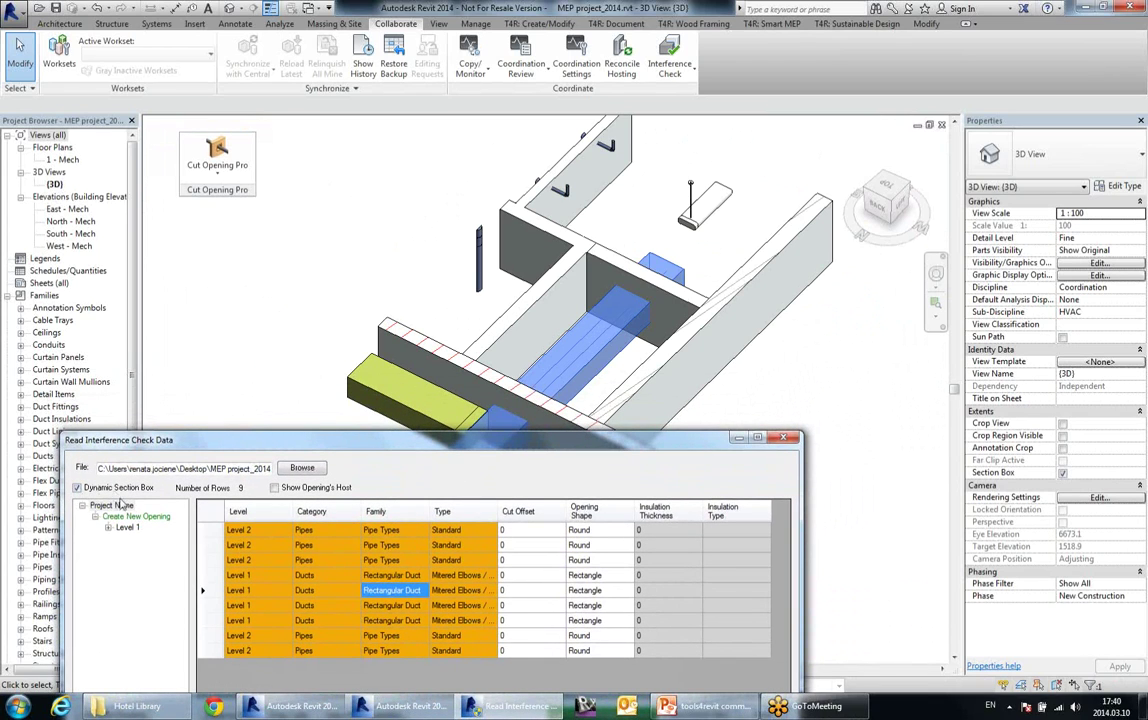
left_click(420, 621)
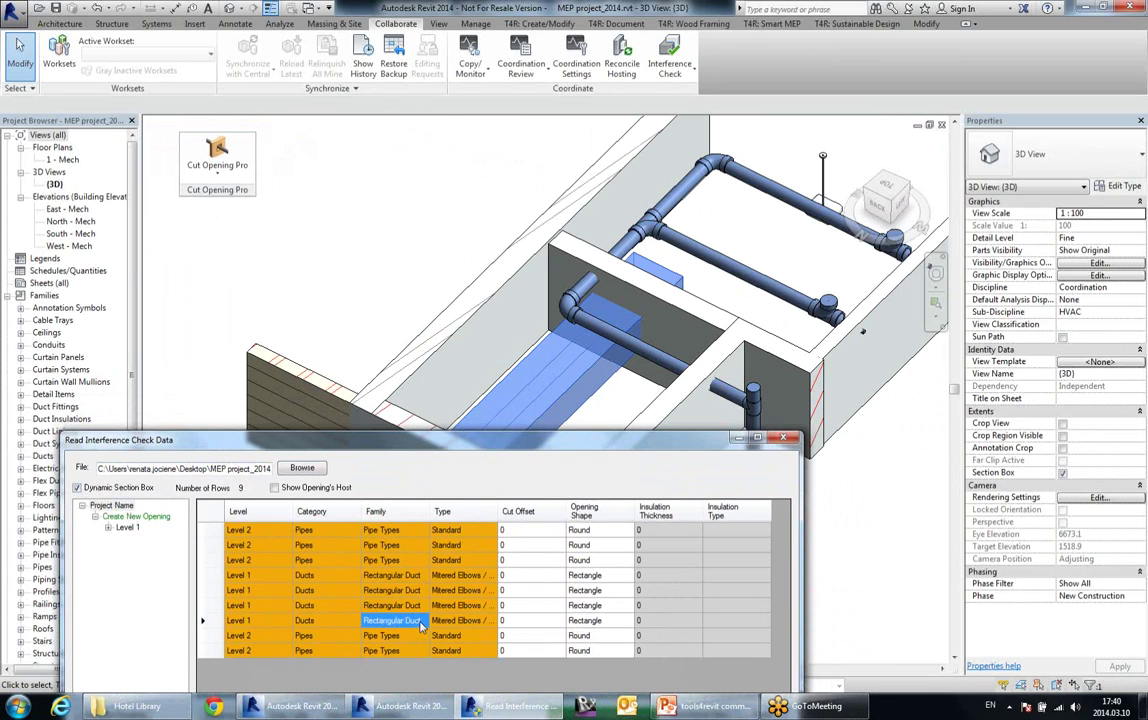
left_click(411, 534)
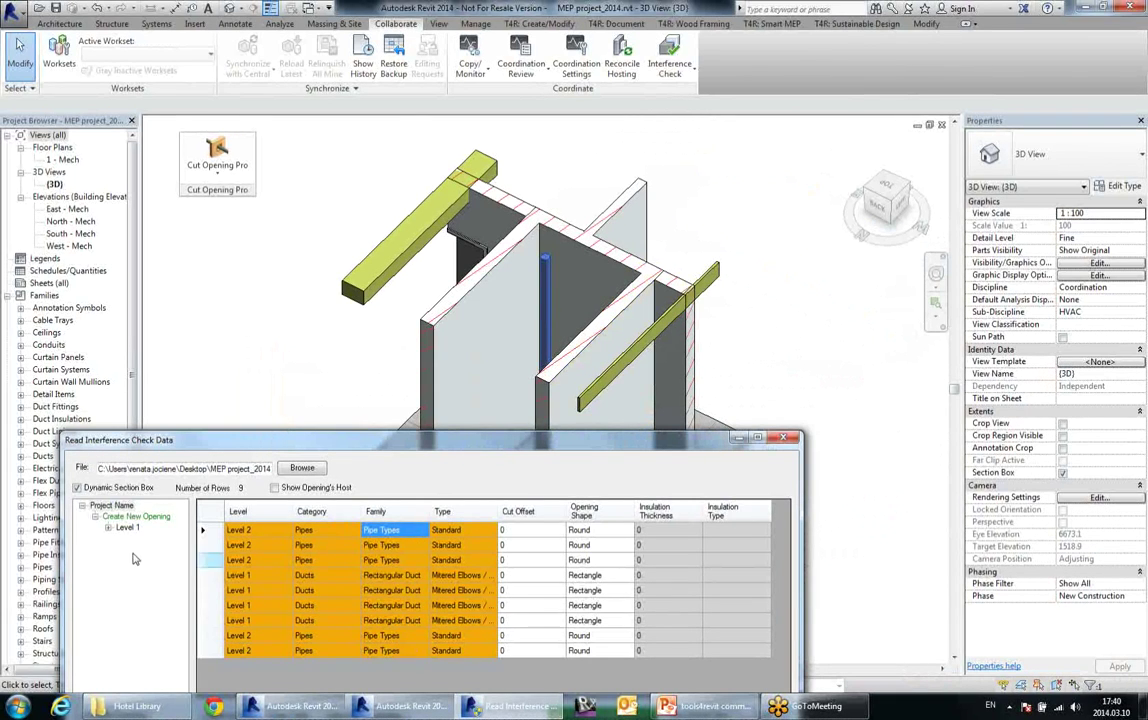
- Turn off the dynamic section box and highlight individual and multiple listed pipes and ducts in the full model
left_click(78, 488)
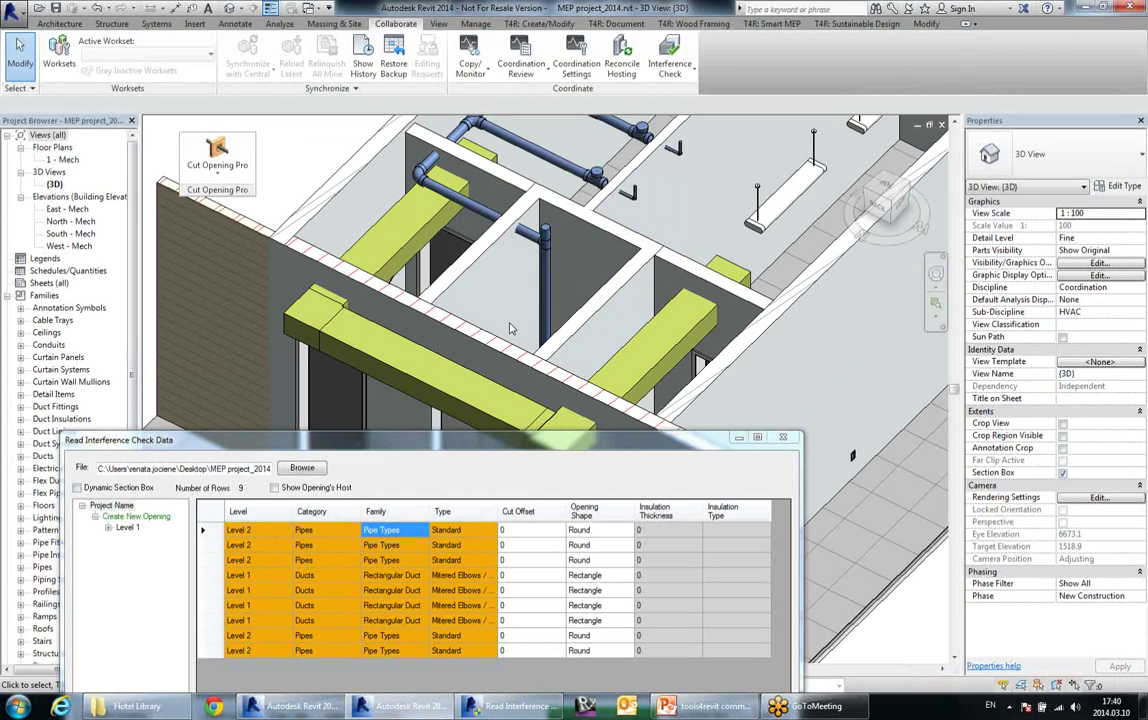
left_click(400, 545)
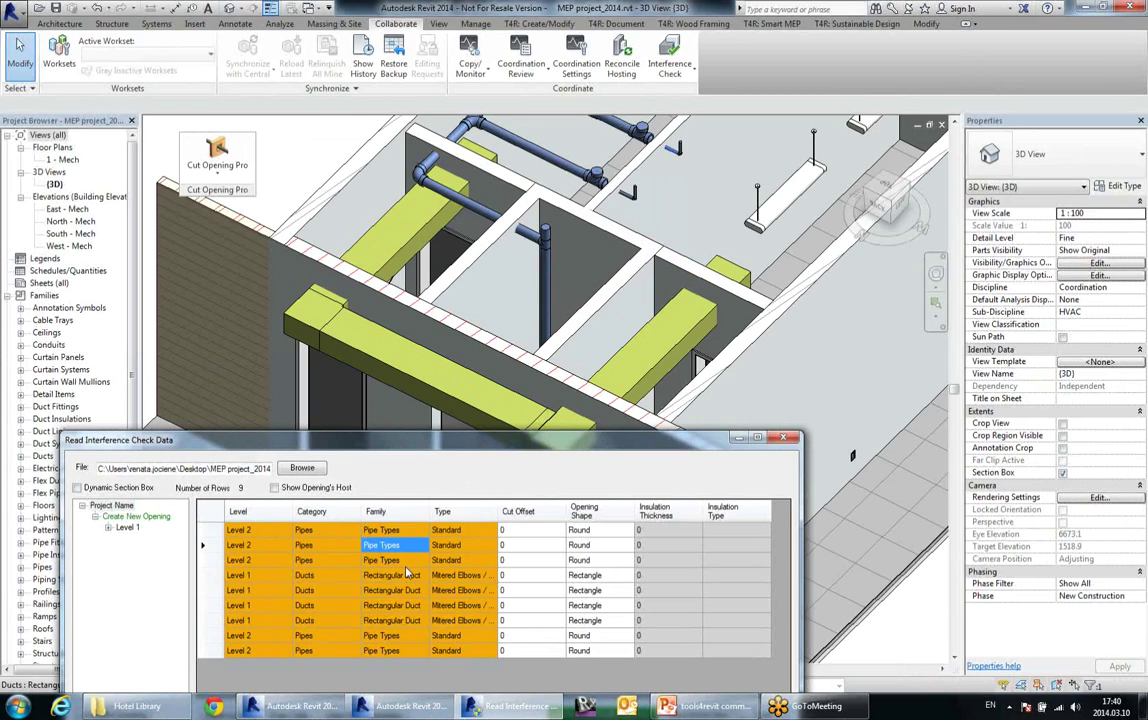
left_click(406, 562)
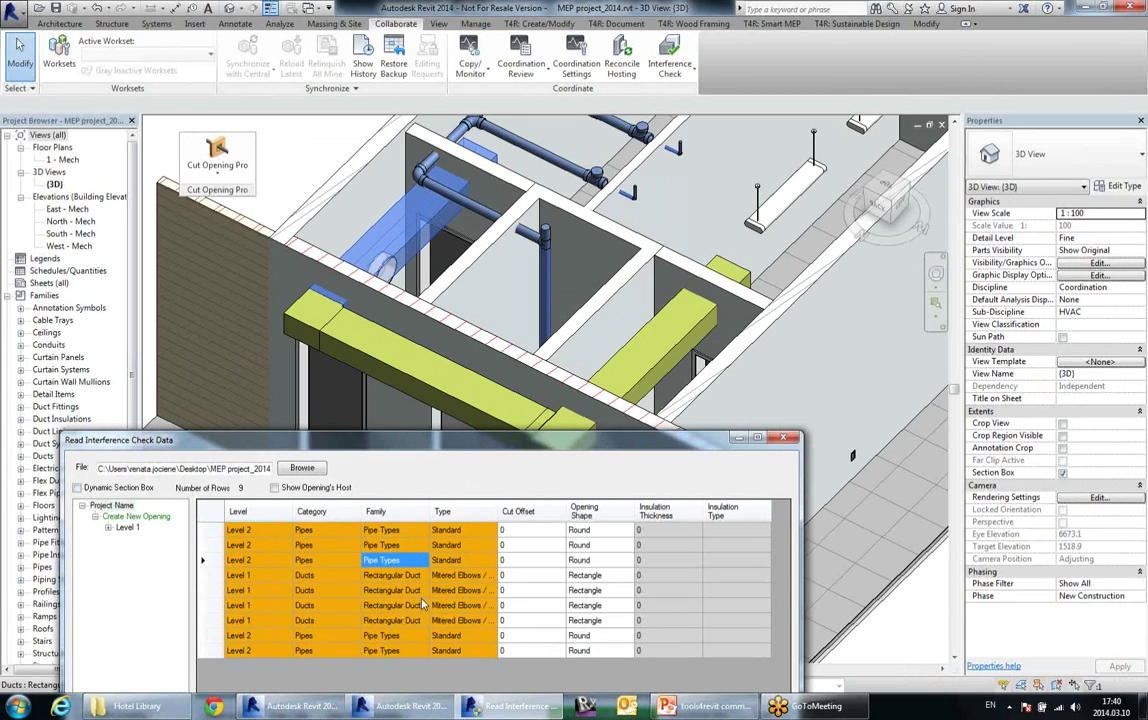
left_click(422, 620, "shift")
left_click(429, 651, "shift")
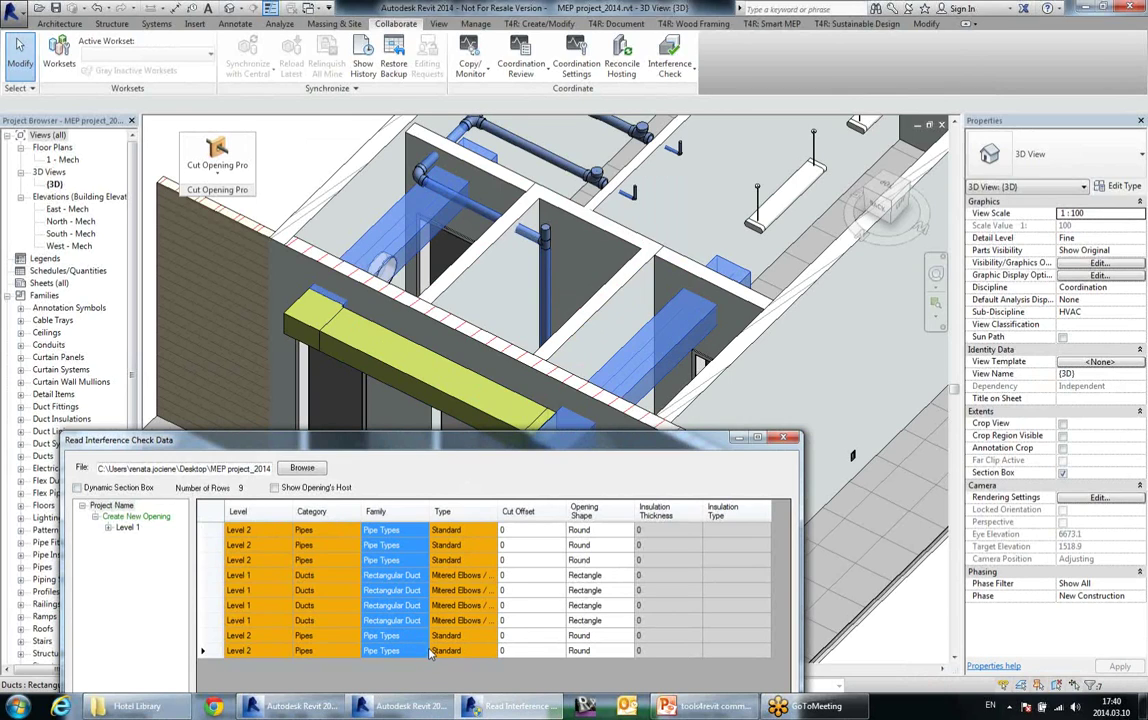
left_click(388, 530)
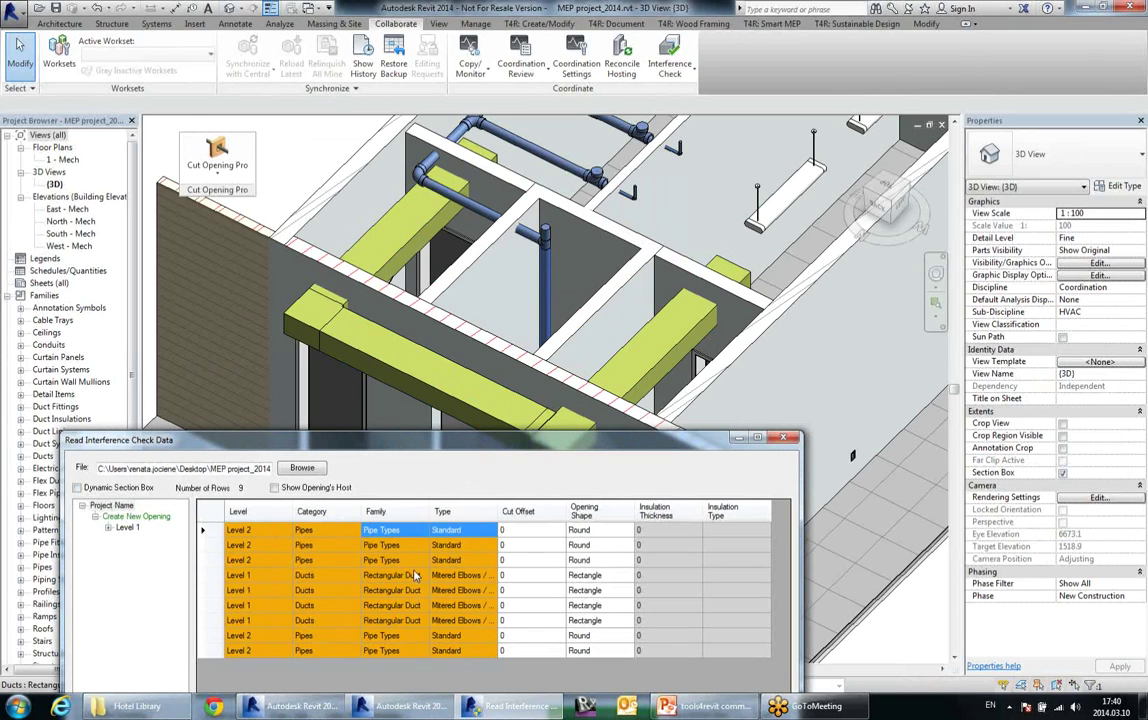
- Turn the dynamic section box back on and inspect several listed ducts and pipes in the sectioned 3D view
left_click(414, 576)
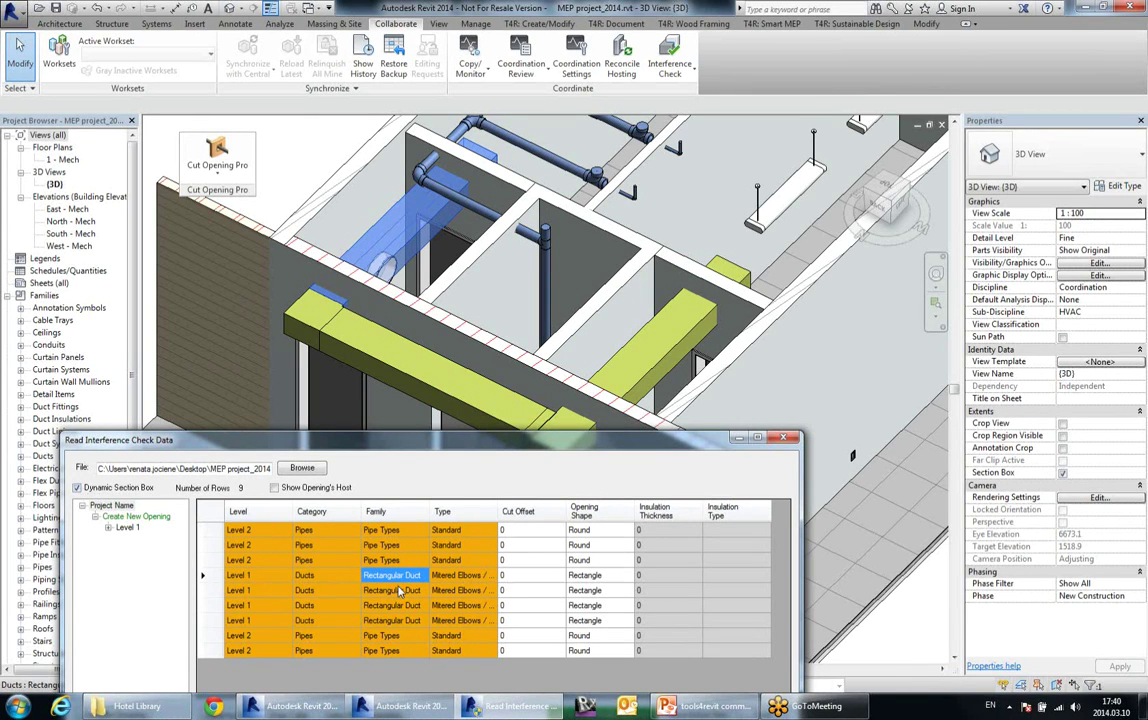
left_click_drag(411, 602, 410, 595)
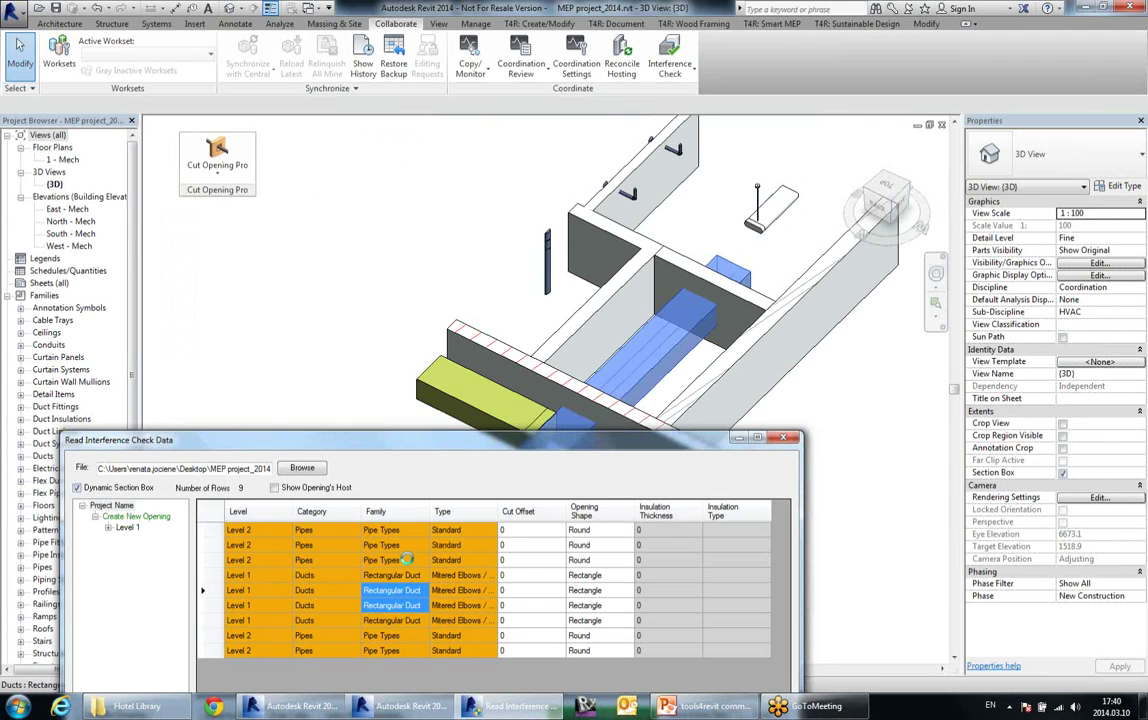
left_click(407, 560)
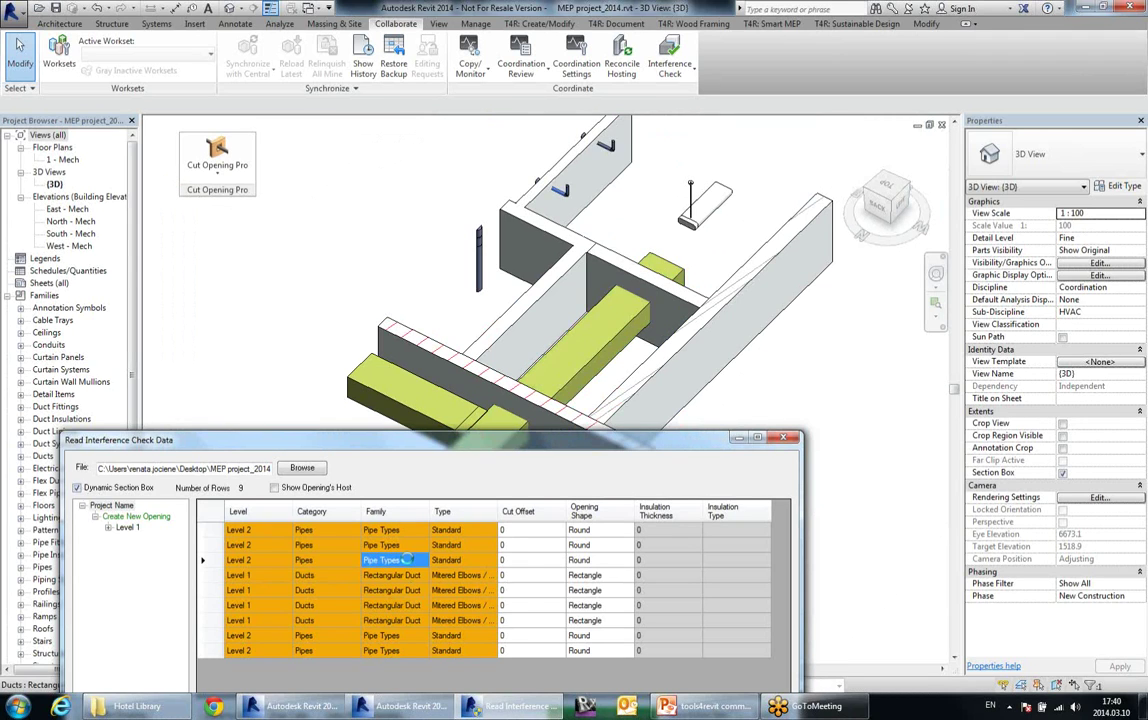
left_click(405, 531)
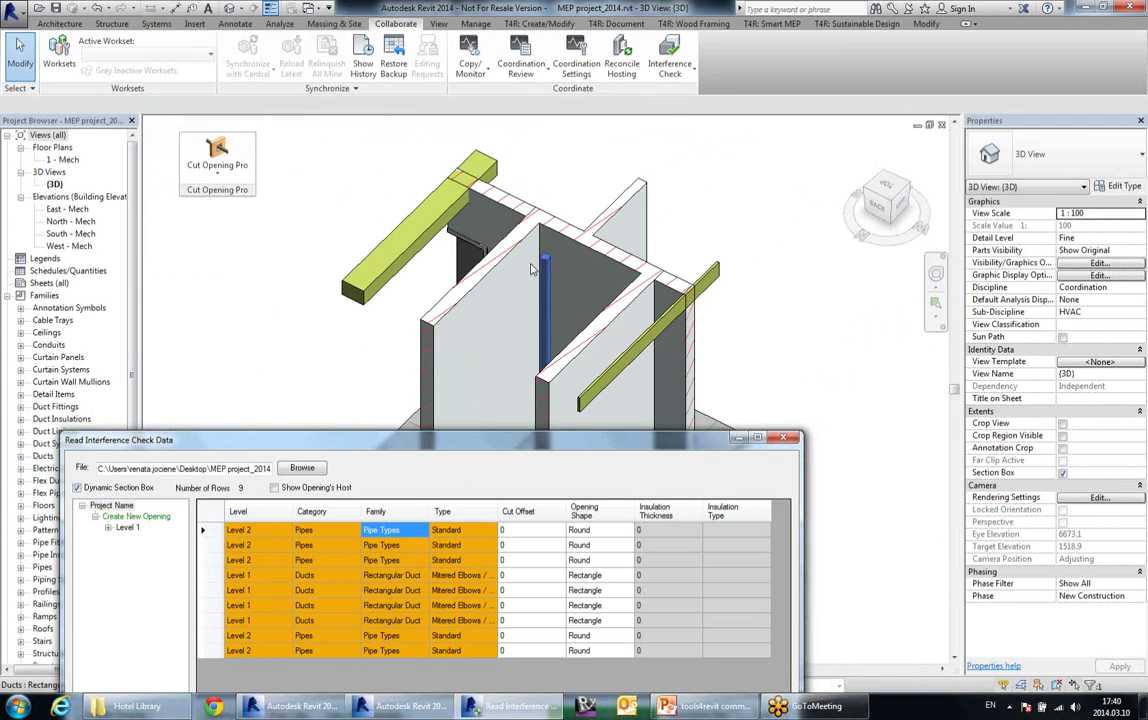
left_click(405, 638)
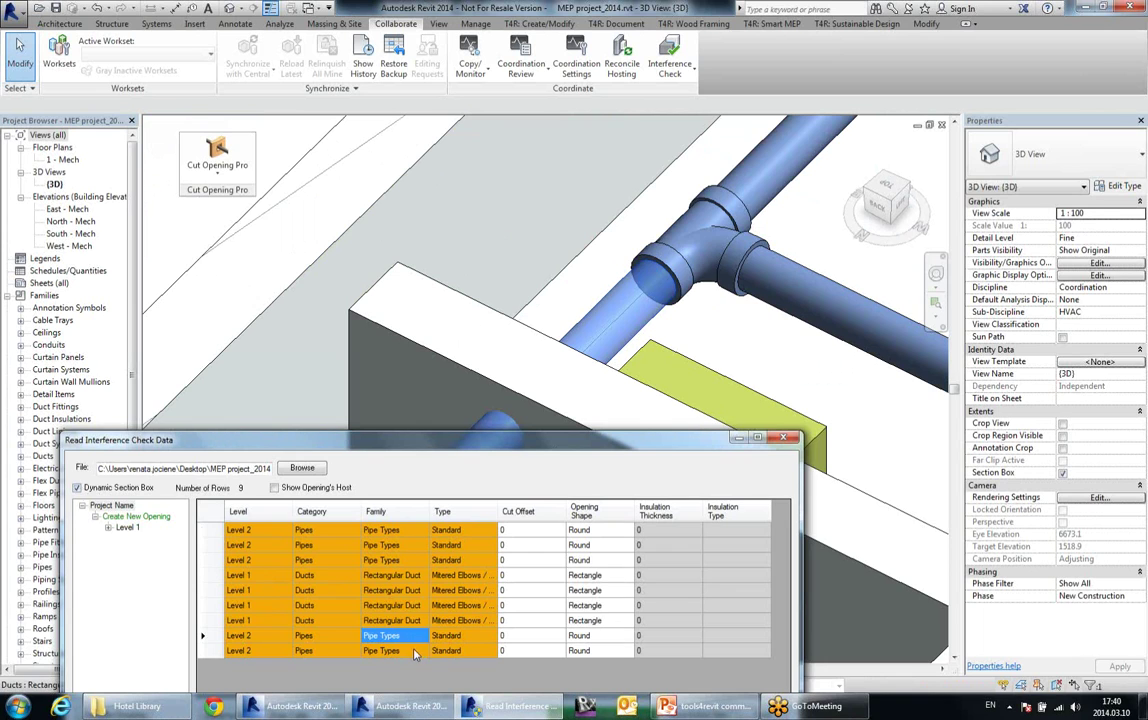
left_click(410, 652)
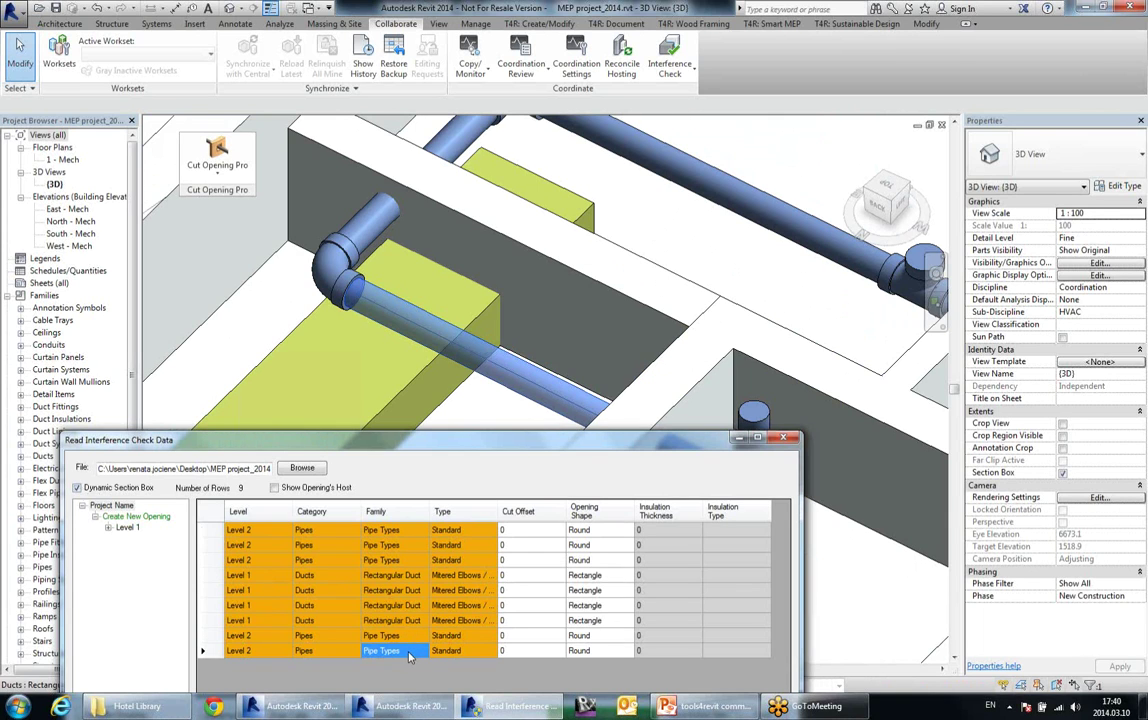
- Move the dialog fully into view, turn off the dynamic section box and highlight the first rectangular duct
left_click_drag(541, 441, 538, 372)
left_click(73, 419)
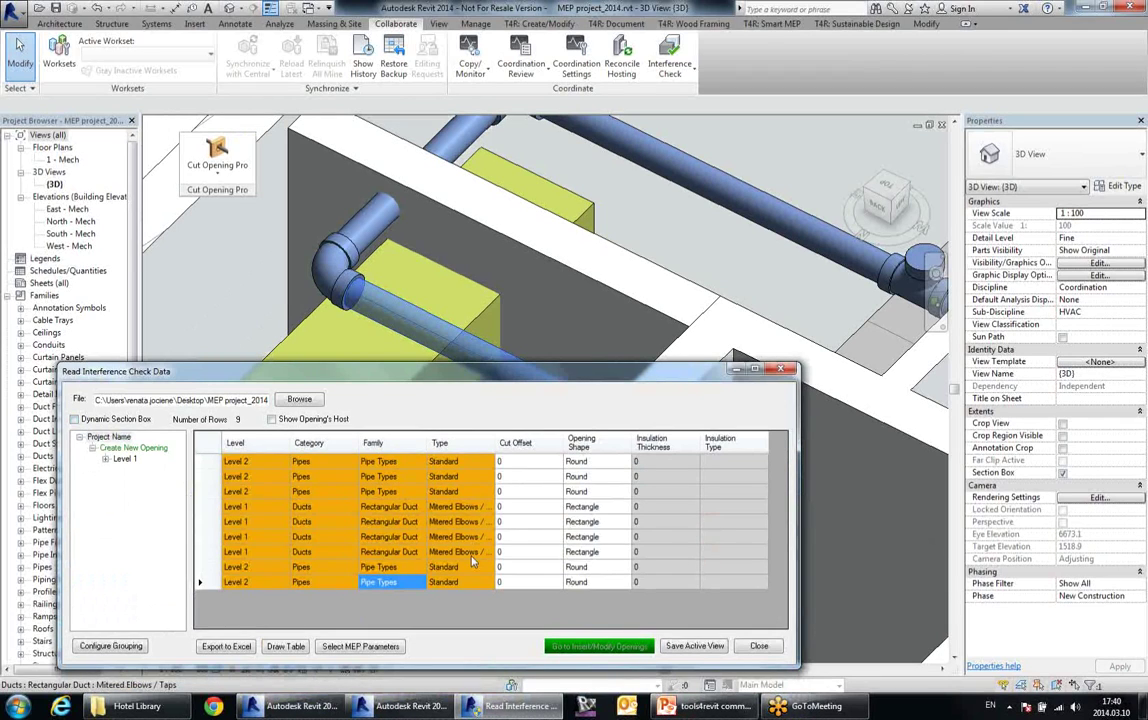
left_click(462, 507)
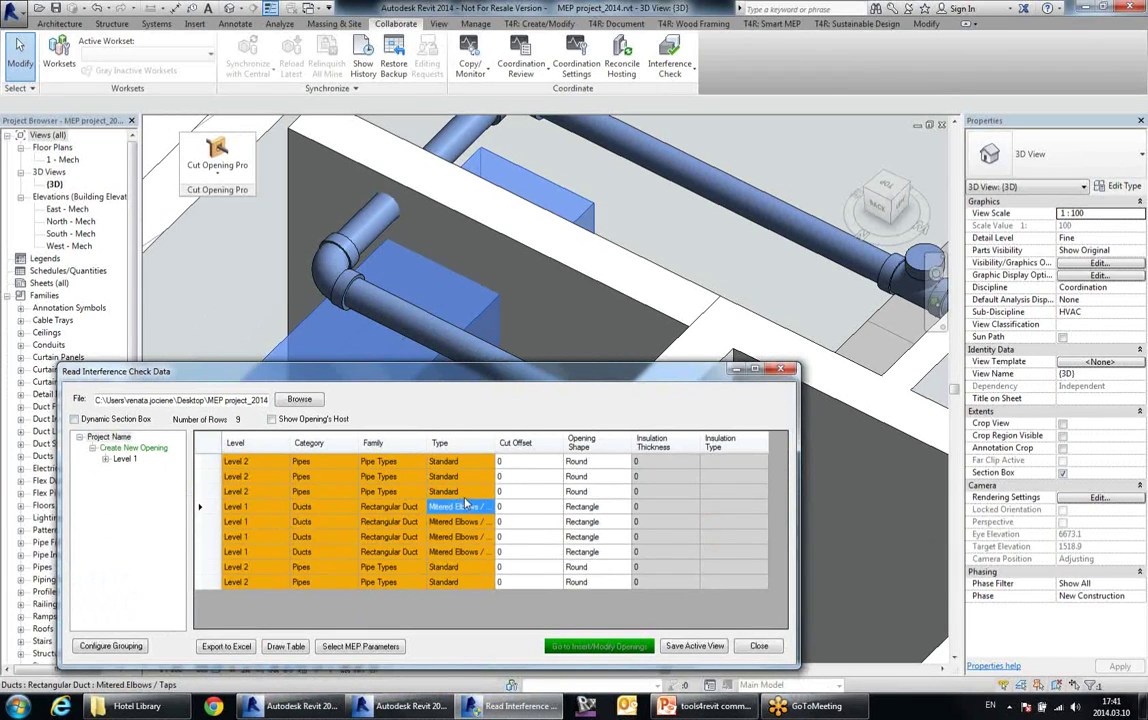
- Set the cut offset of all listed pipes and ducts to 20
left_click(538, 464)
left_click(550, 582, "shift")
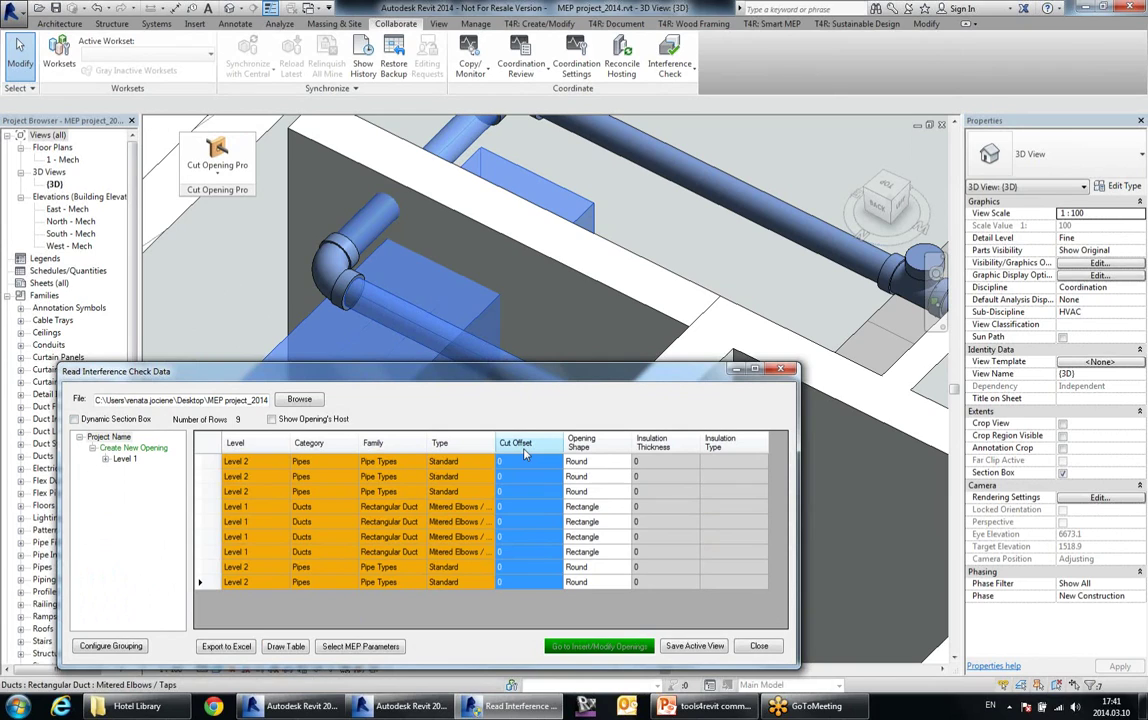
right_click(533, 517)
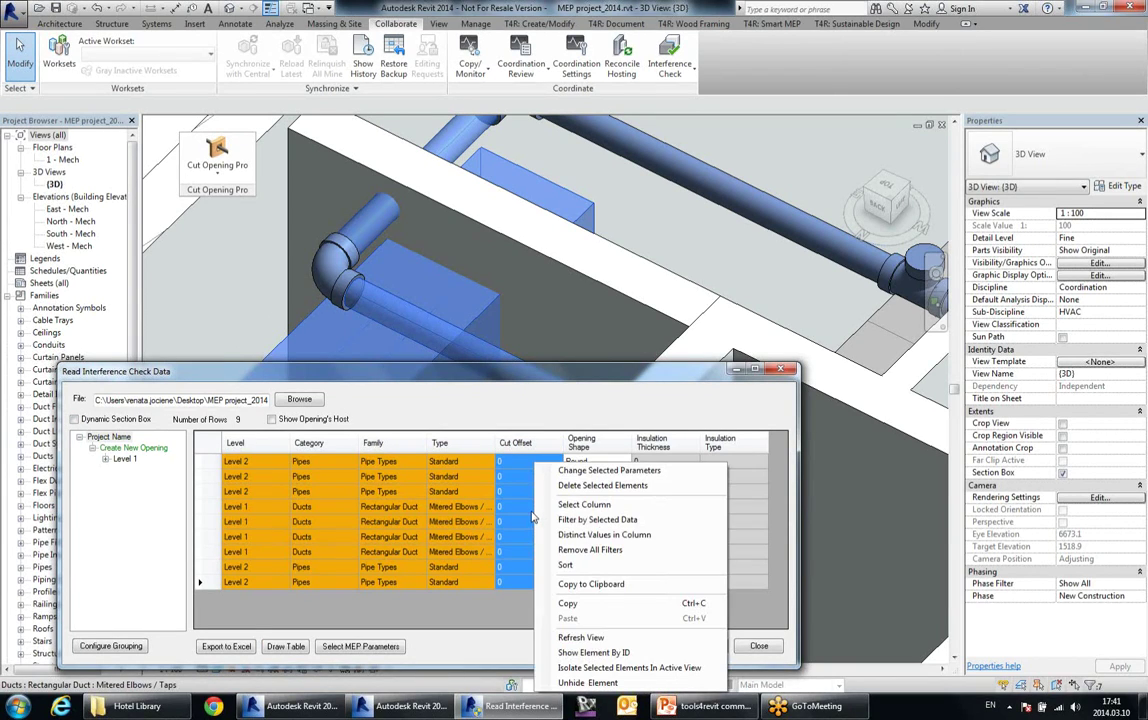
left_click(636, 475)
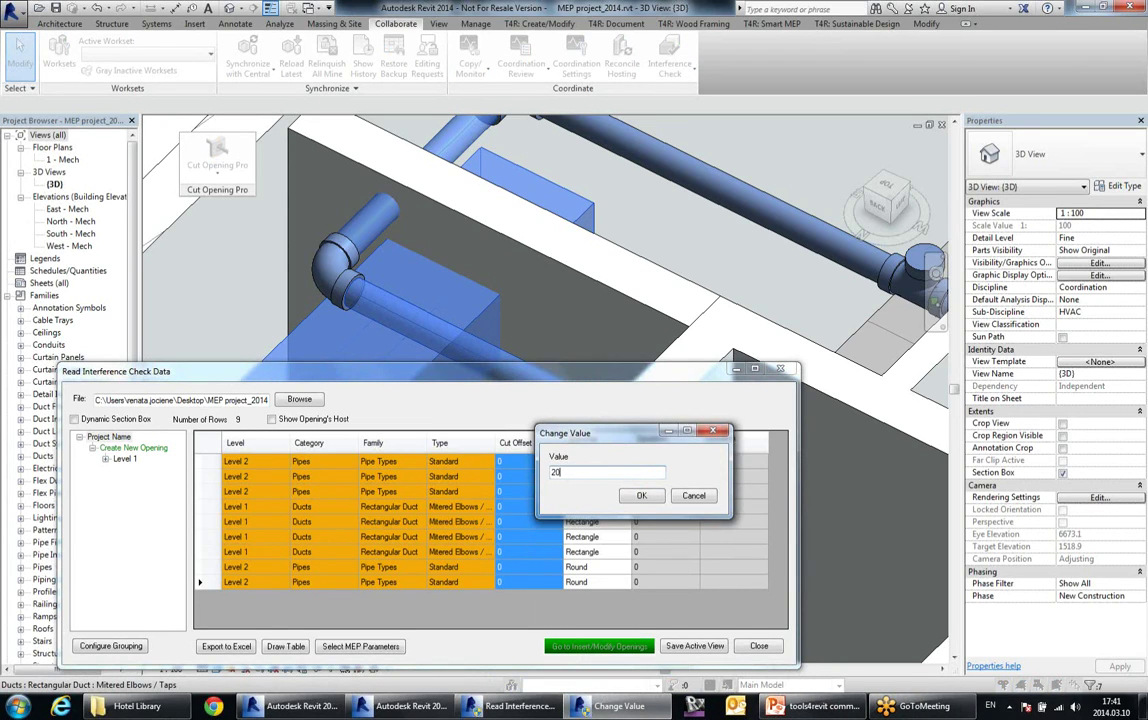
type("20")
key("Return")
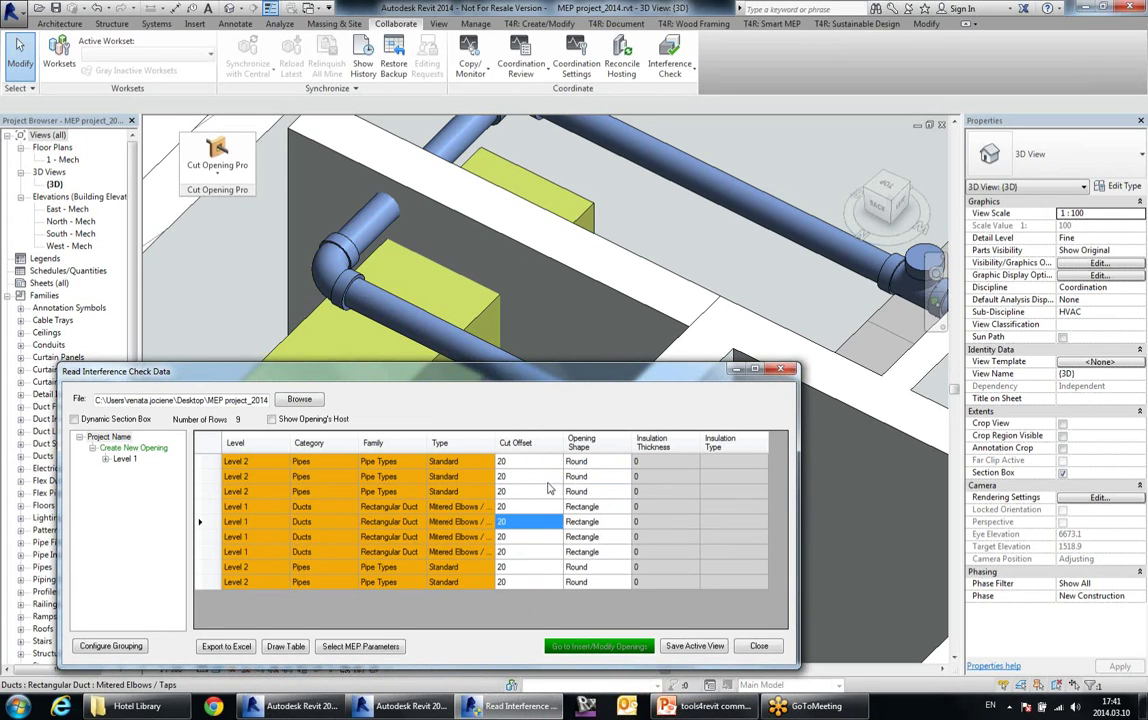
left_click(544, 551)
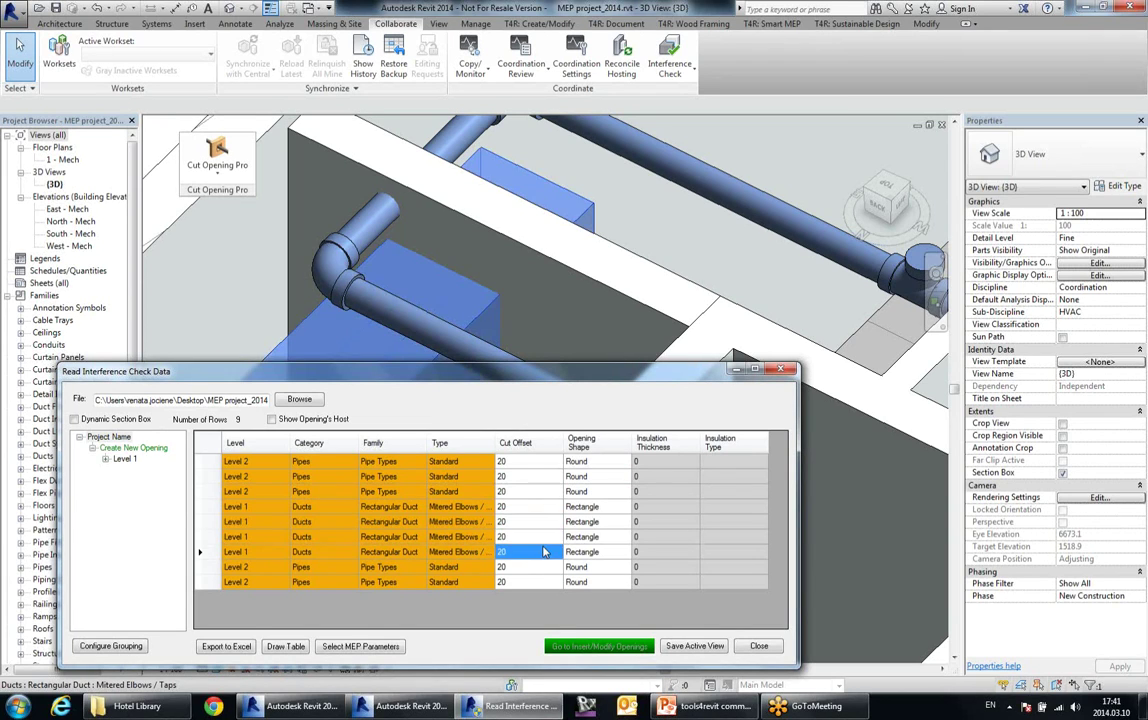
- Try to change the third listed pipe's opening shape to Rectangle
left_click(598, 492)
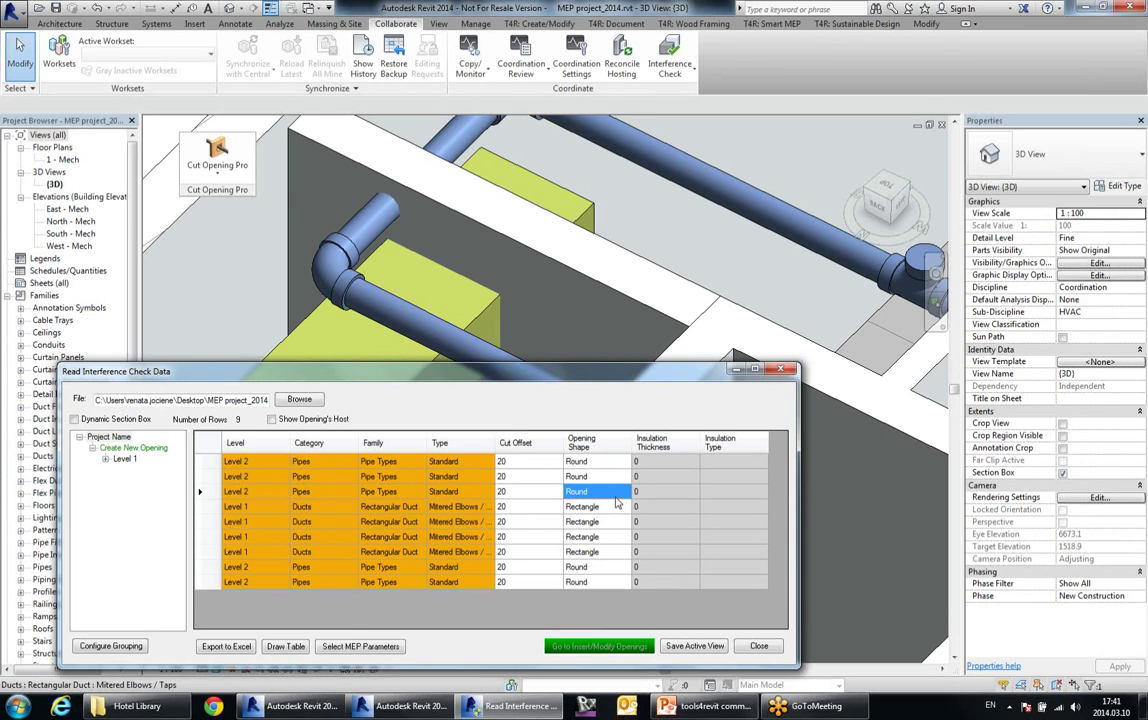
right_click(609, 497)
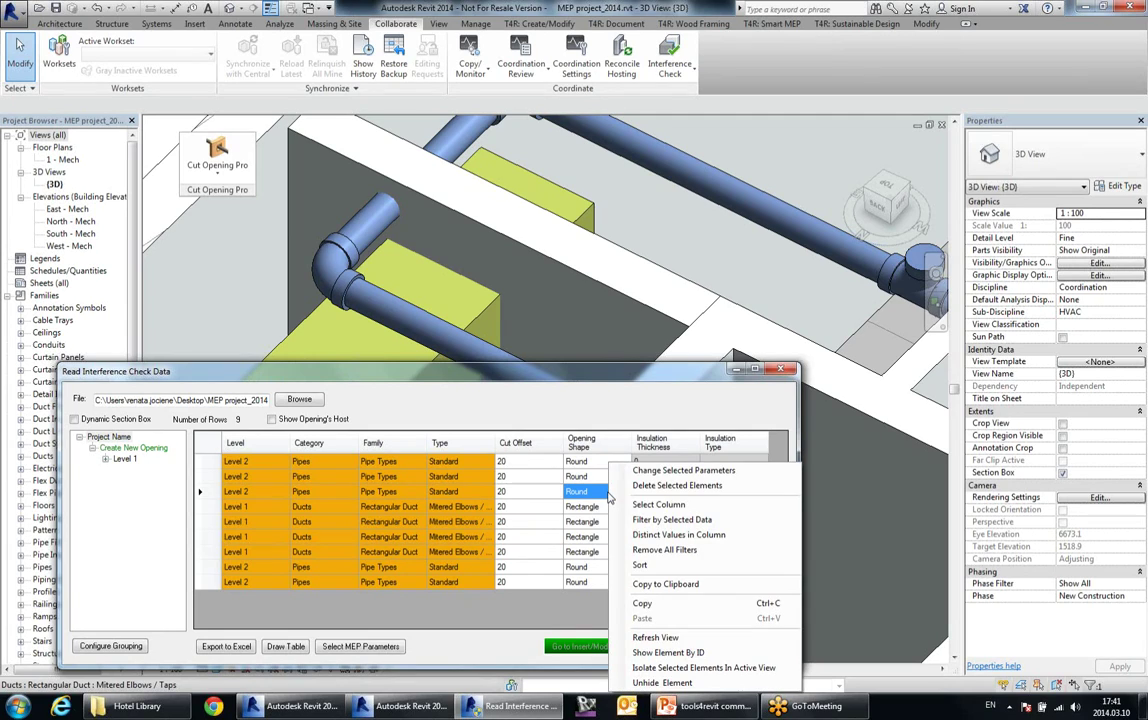
left_click(675, 471)
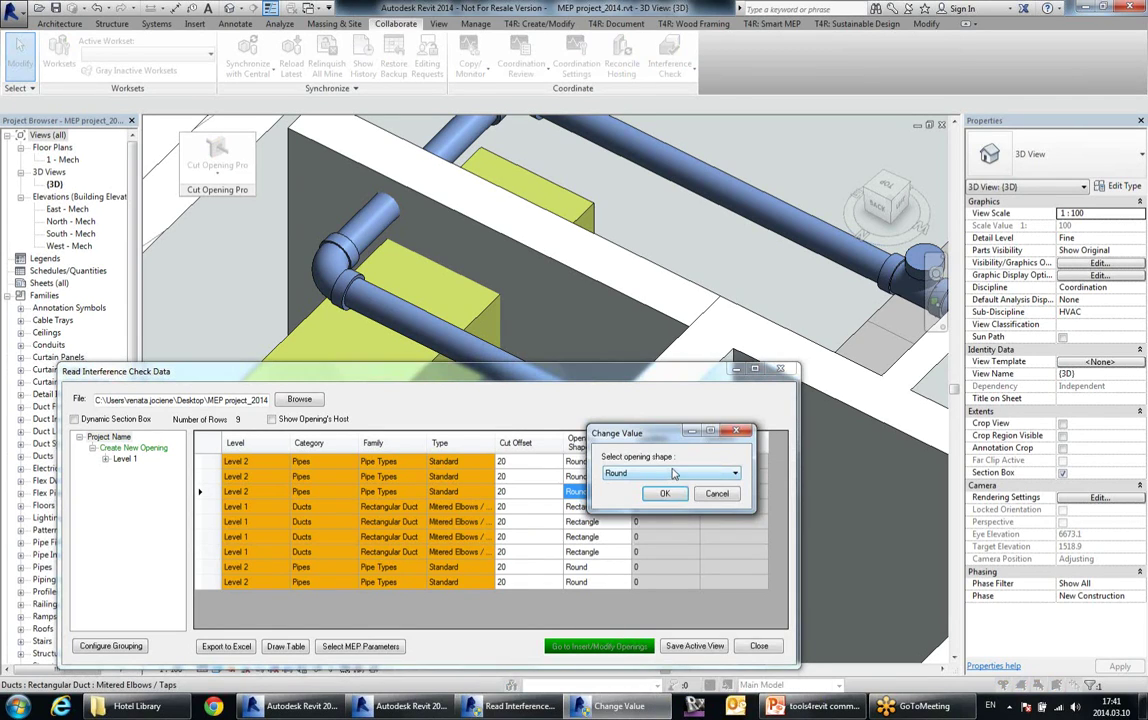
left_click(650, 474)
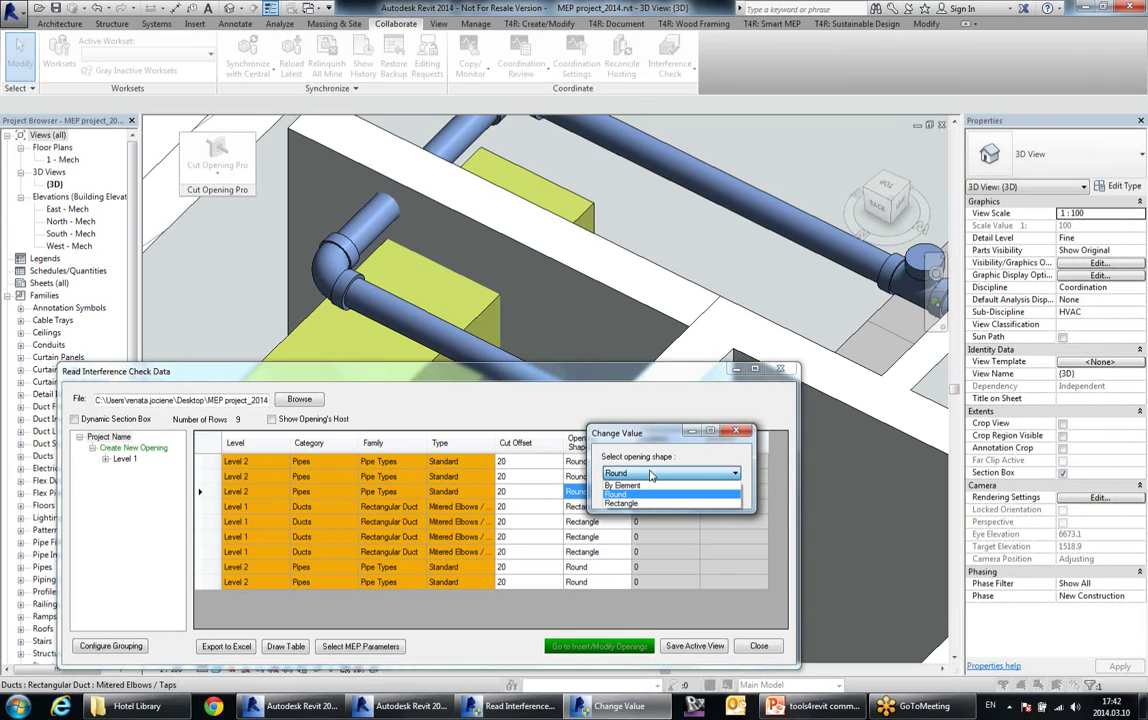
left_click(646, 473)
left_click(648, 473)
left_click(648, 505)
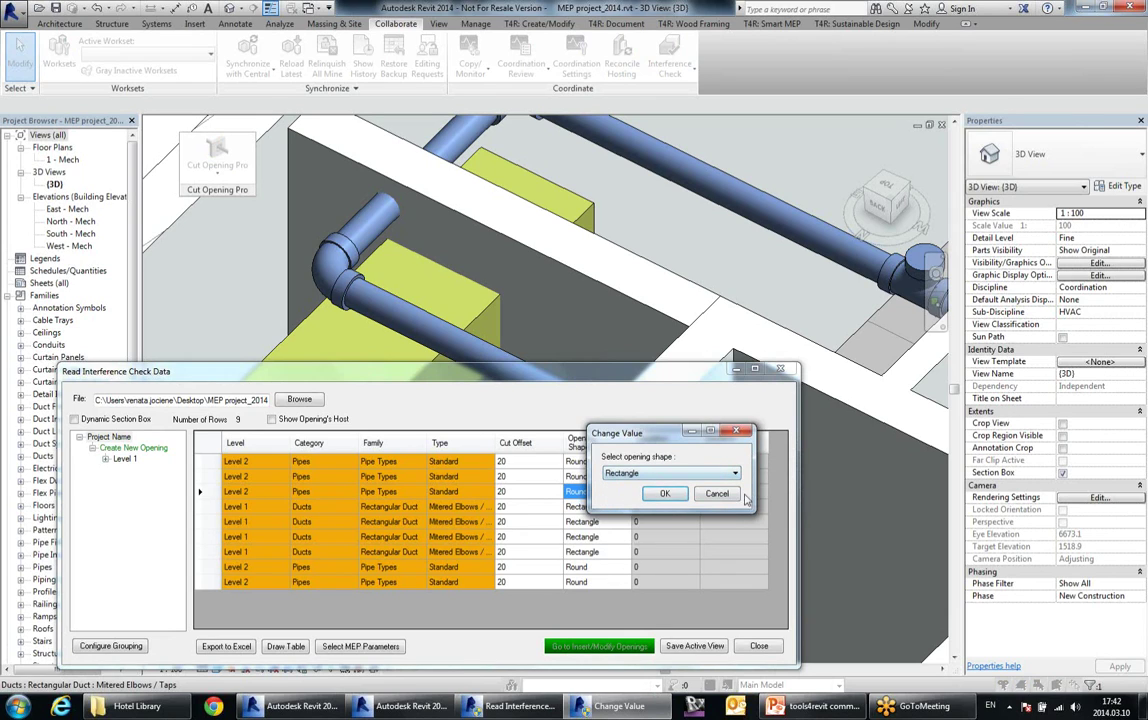
left_click(662, 497)
left_click(600, 521)
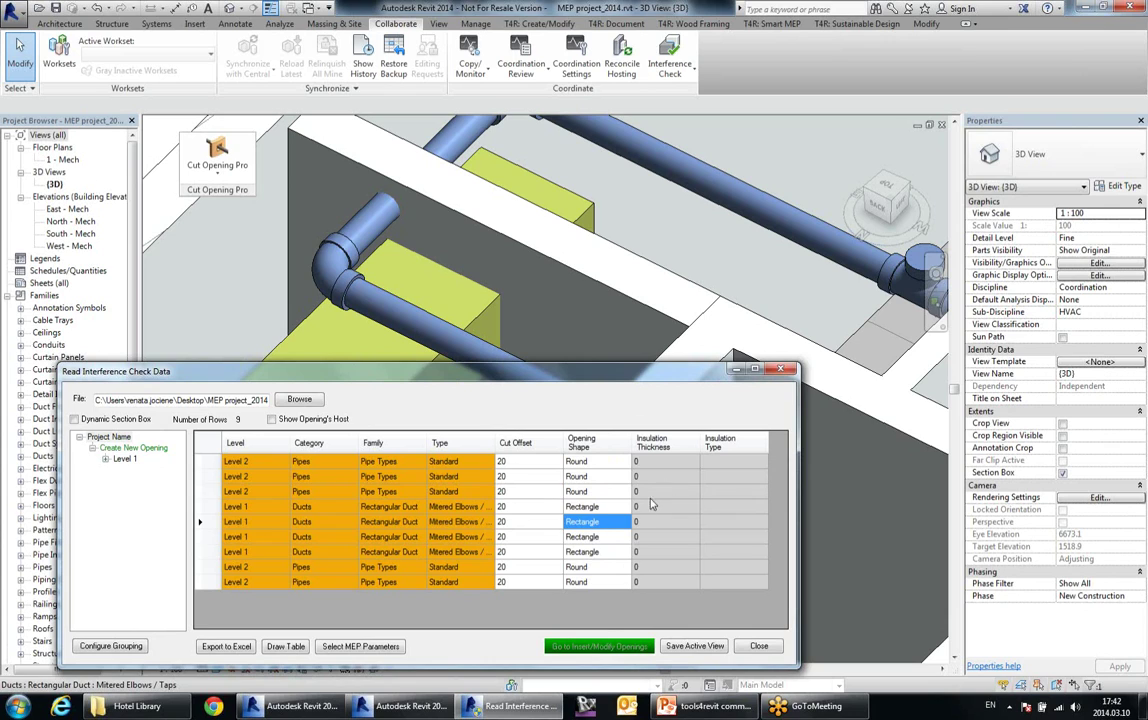
- Review the insulation thickness entries of the listed pipes and ducts
left_click_drag(671, 465, 676, 568)
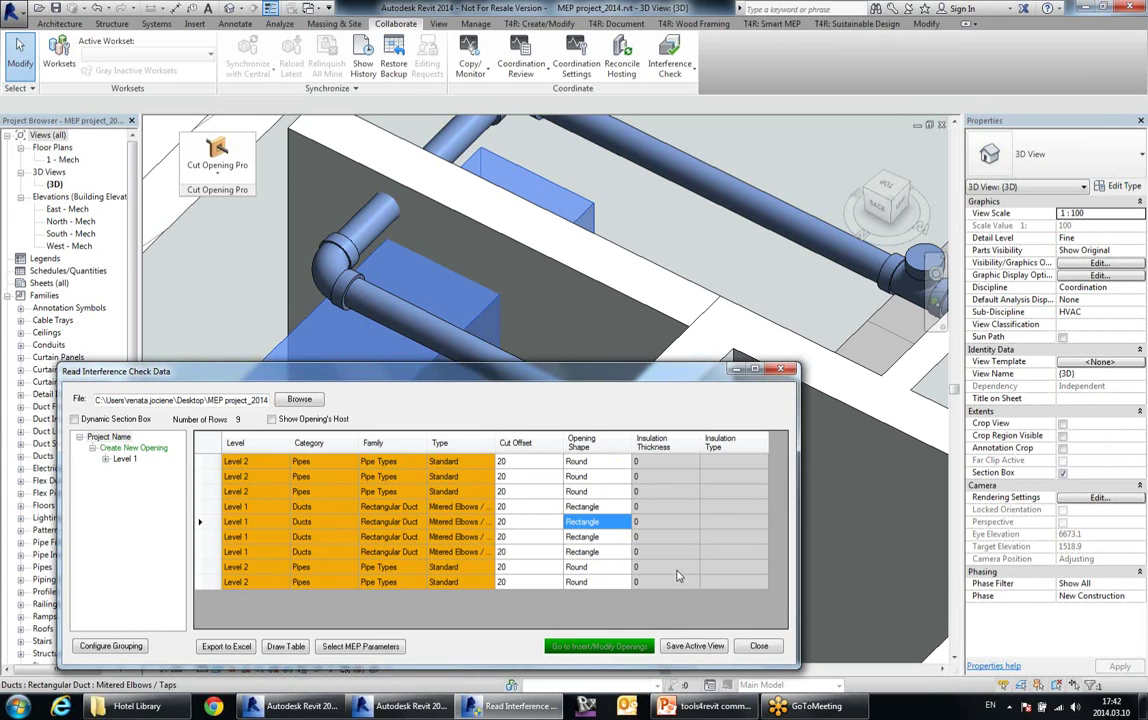
left_click(672, 525)
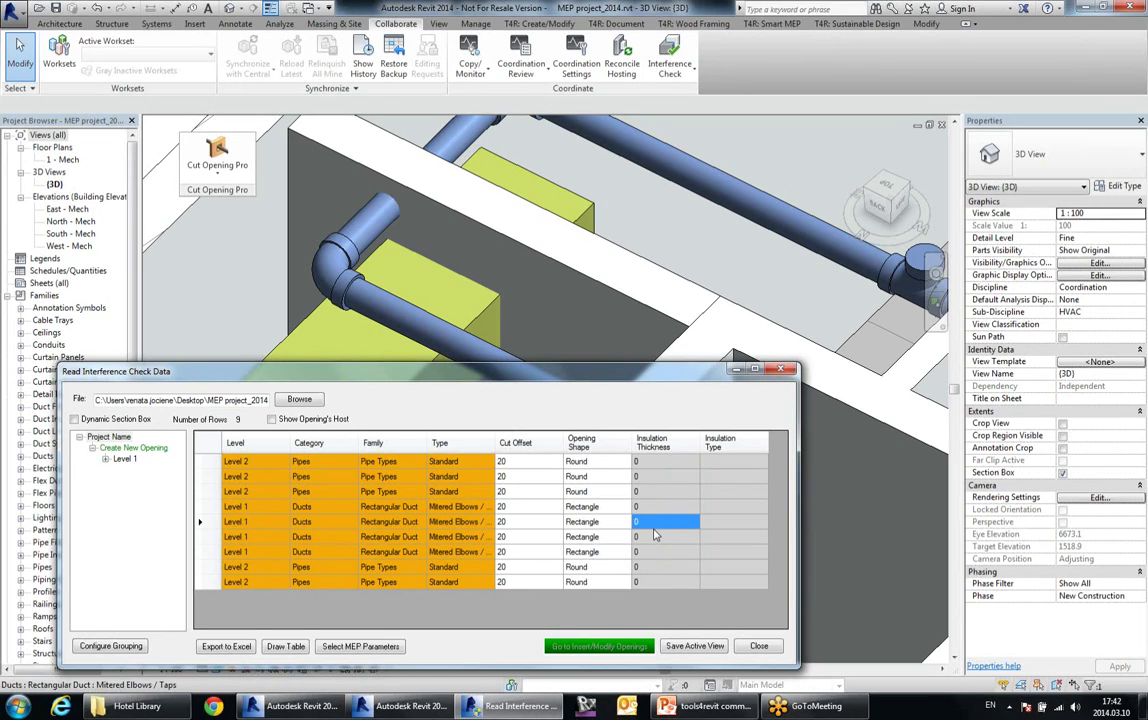
left_click(514, 523)
- Expand Level 1 in the grouping tree and list its floor penetrations, its wall penetrations and the whole project
left_click_drag(491, 371, 466, 309)
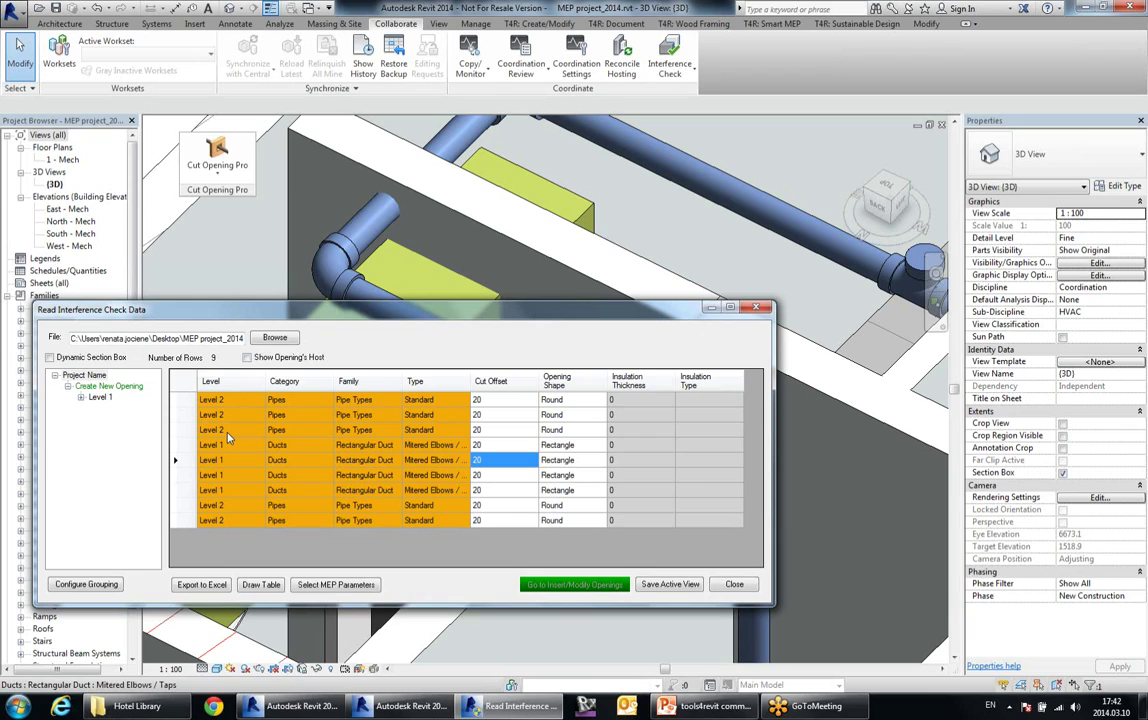
left_click(81, 398)
left_click(110, 408)
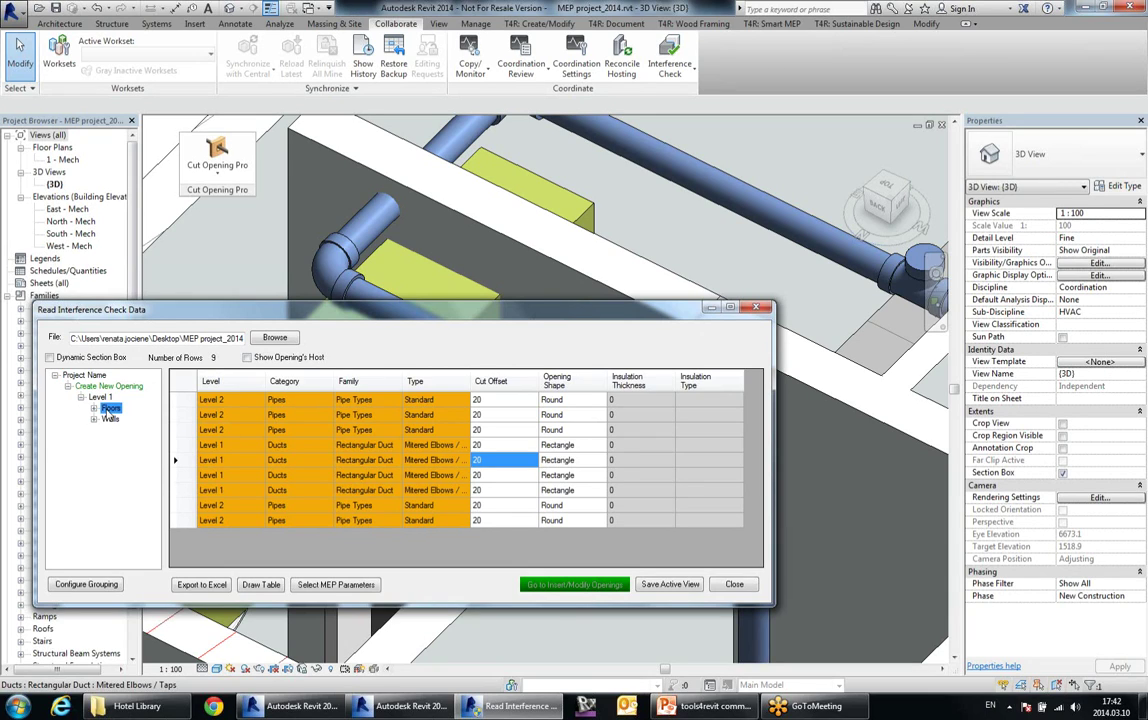
left_click(110, 419)
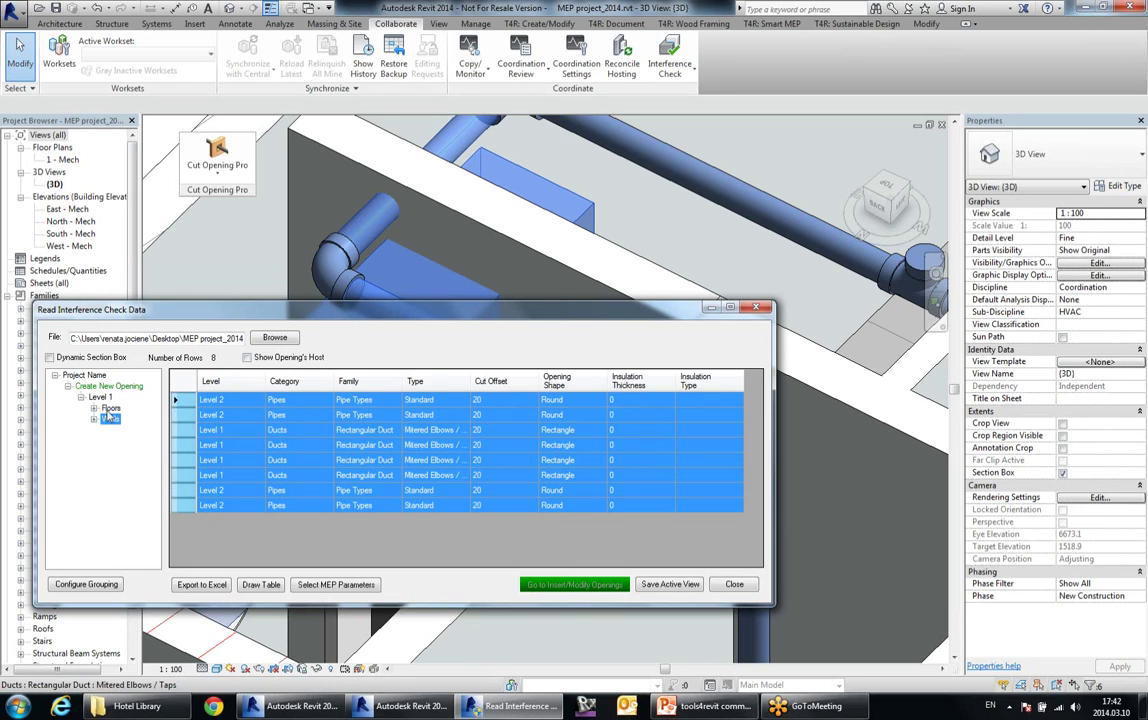
left_click(92, 376)
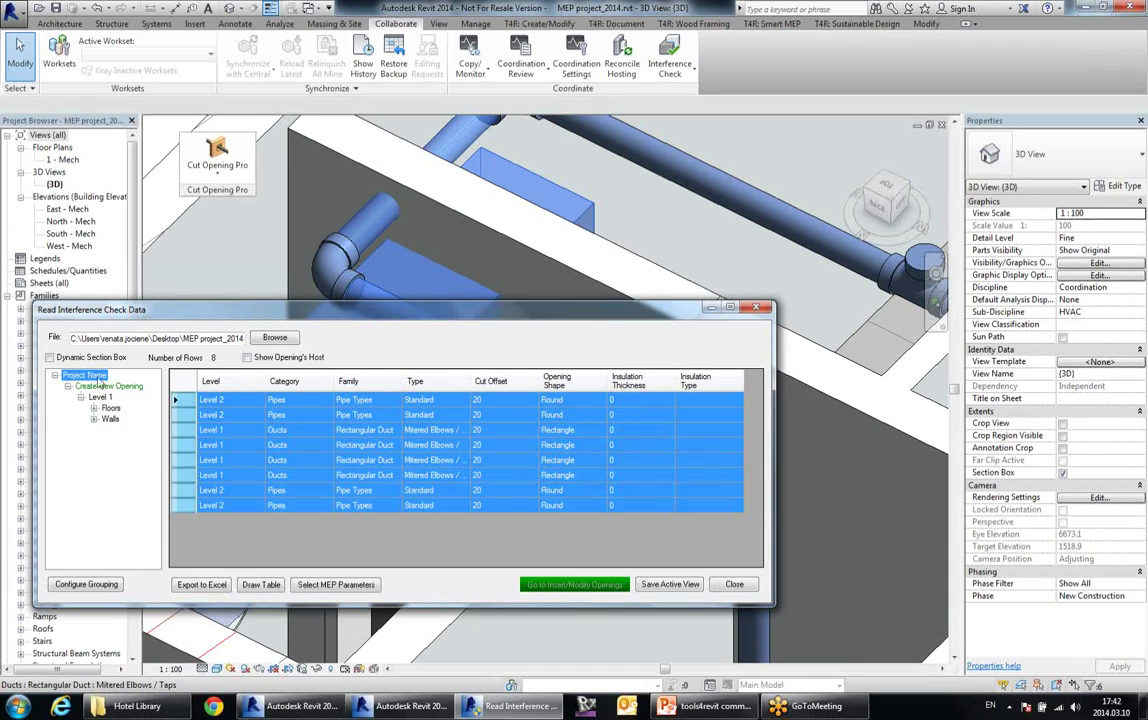
- Filter the table to the Ducts category and restore the full list of elements
left_click(300, 462)
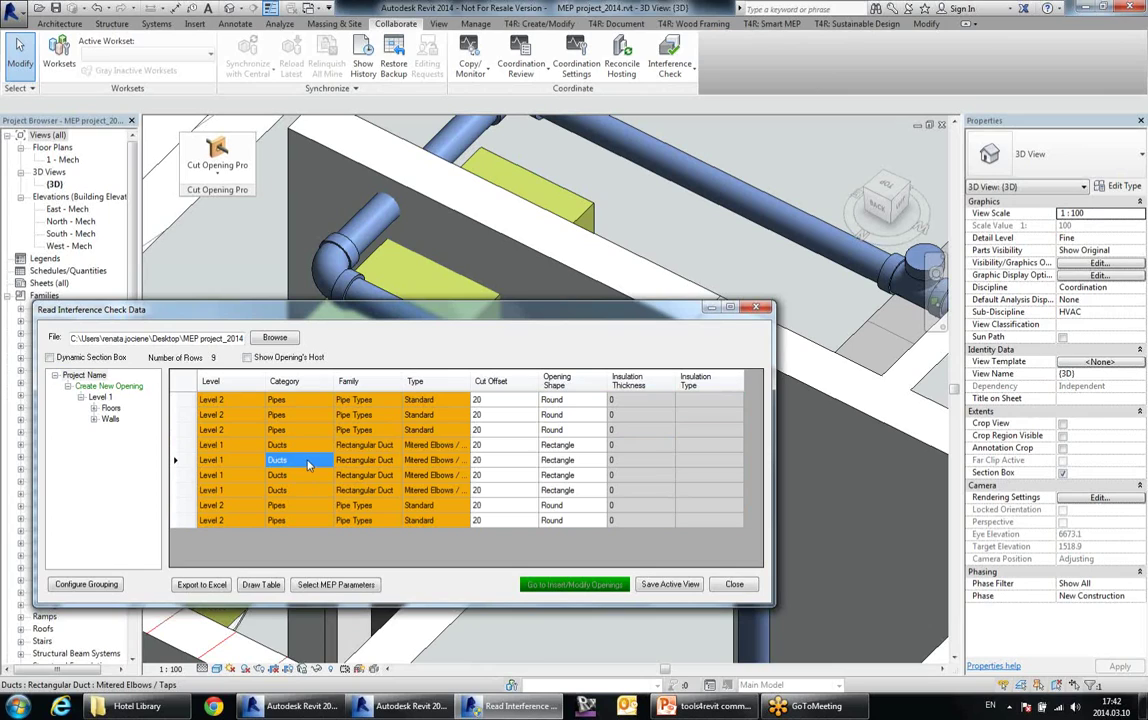
right_click(309, 466)
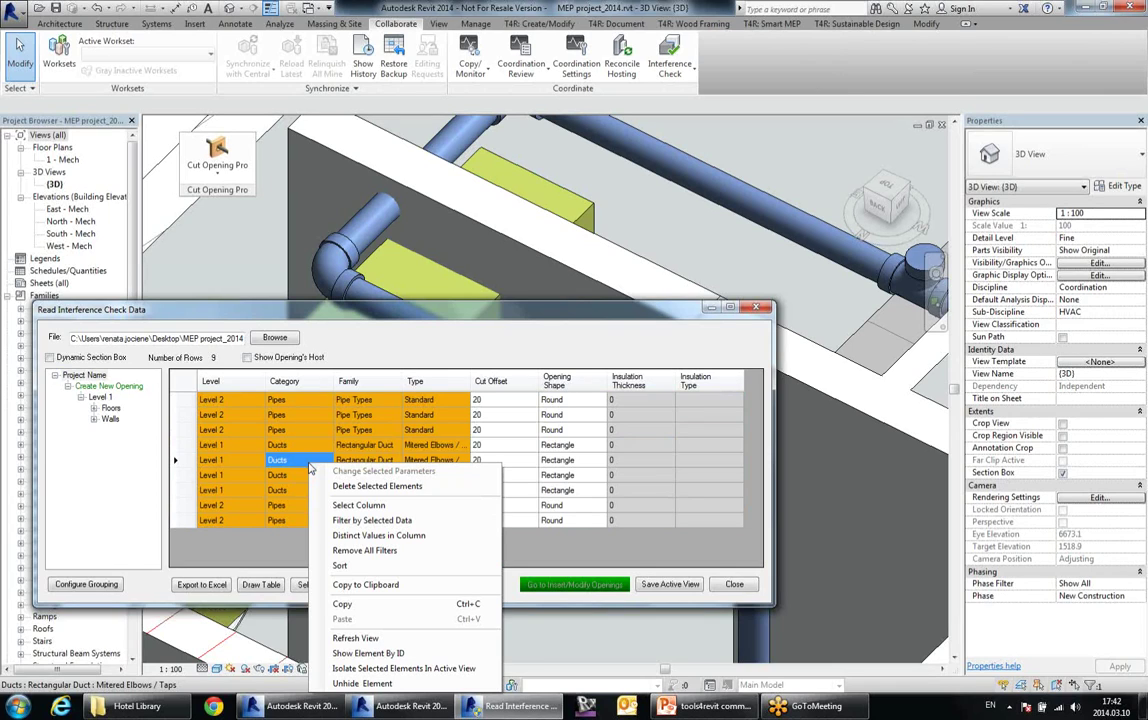
left_click(376, 521)
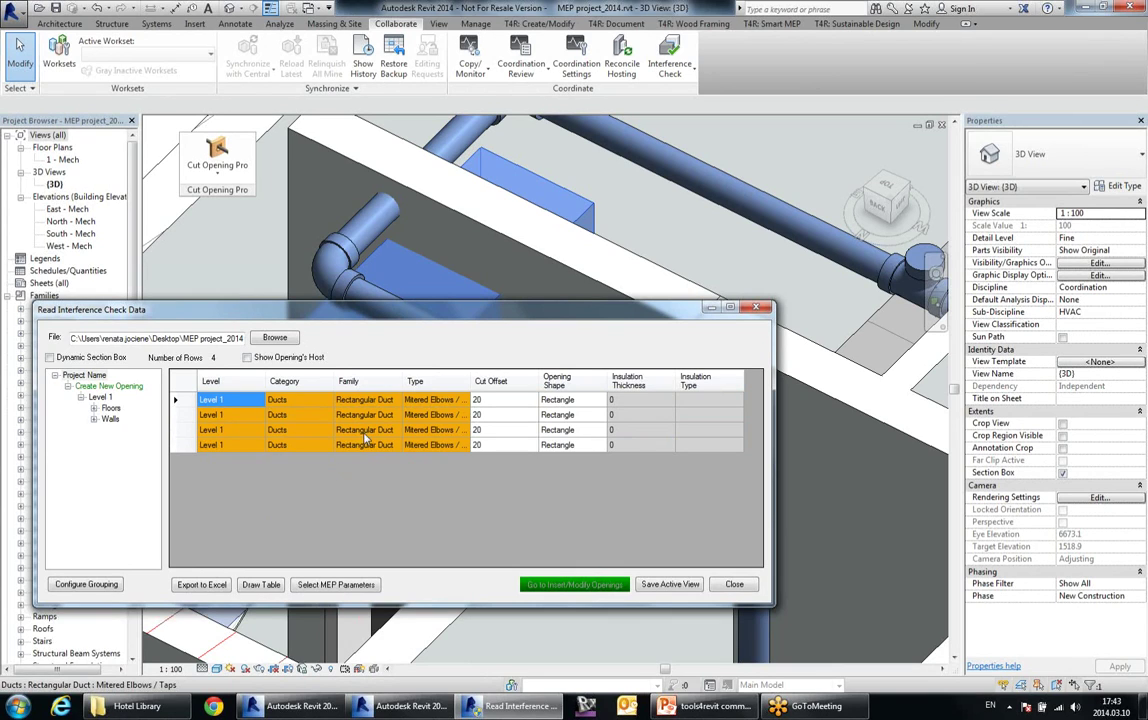
left_click(84, 375)
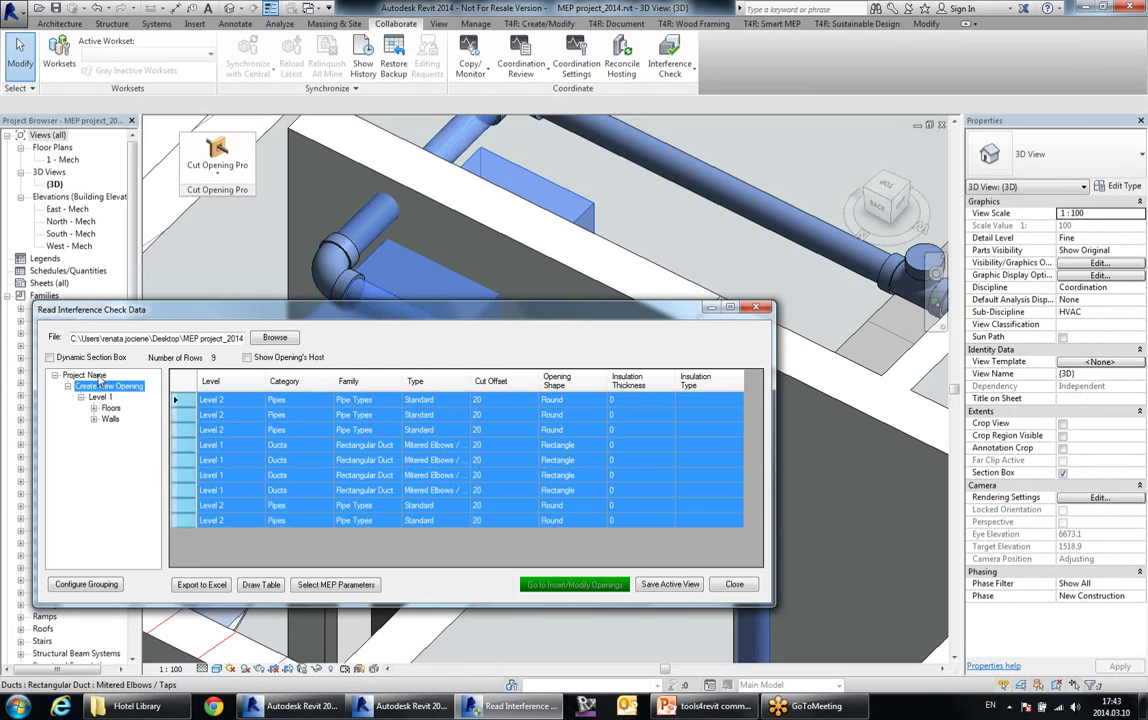
left_click(430, 460)
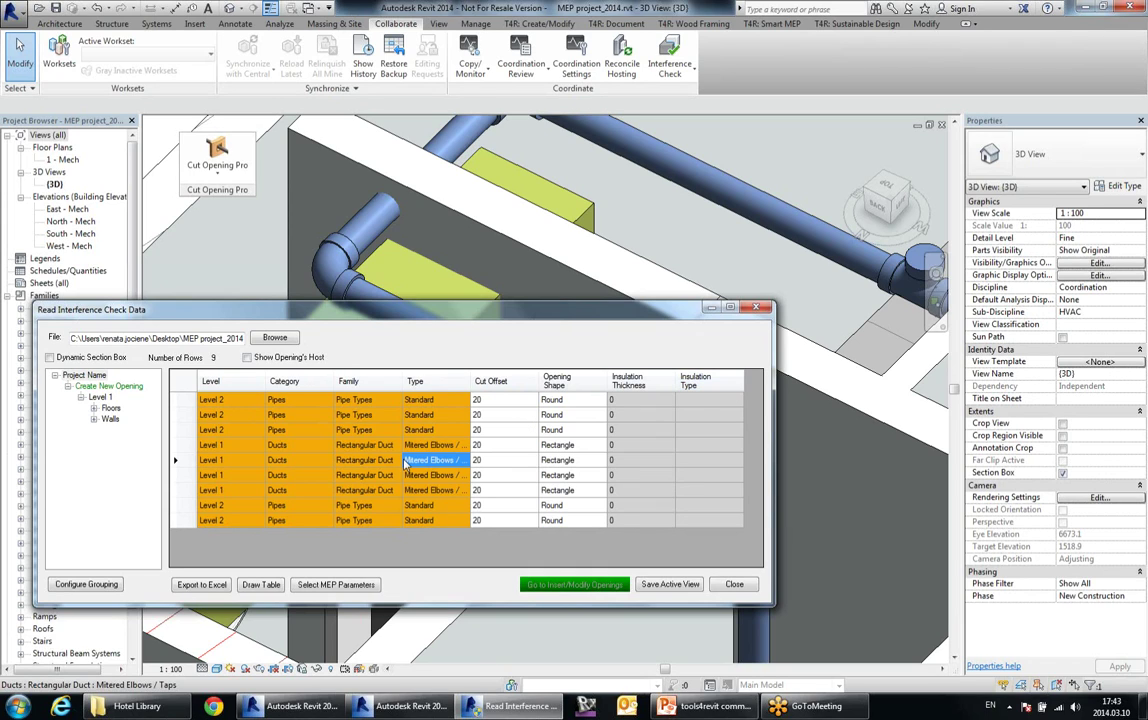
- Review the available and selected MEP parameters and leave the selection unchanged
left_click(336, 585)
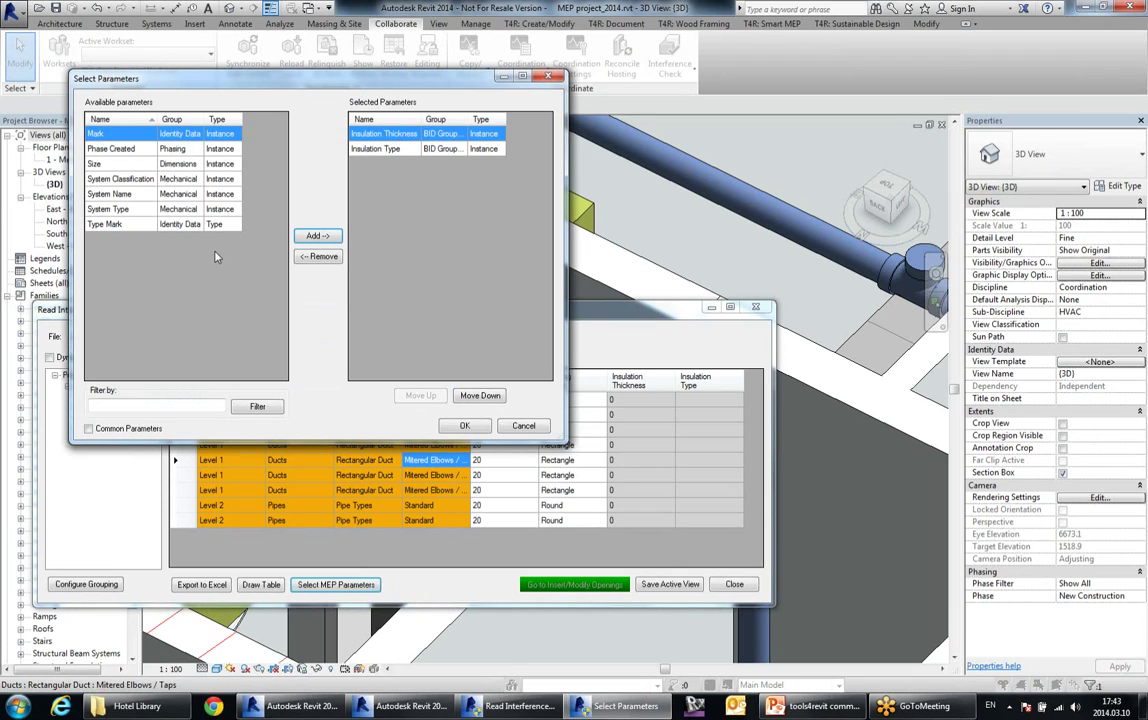
left_click(523, 425)
left_click(522, 446)
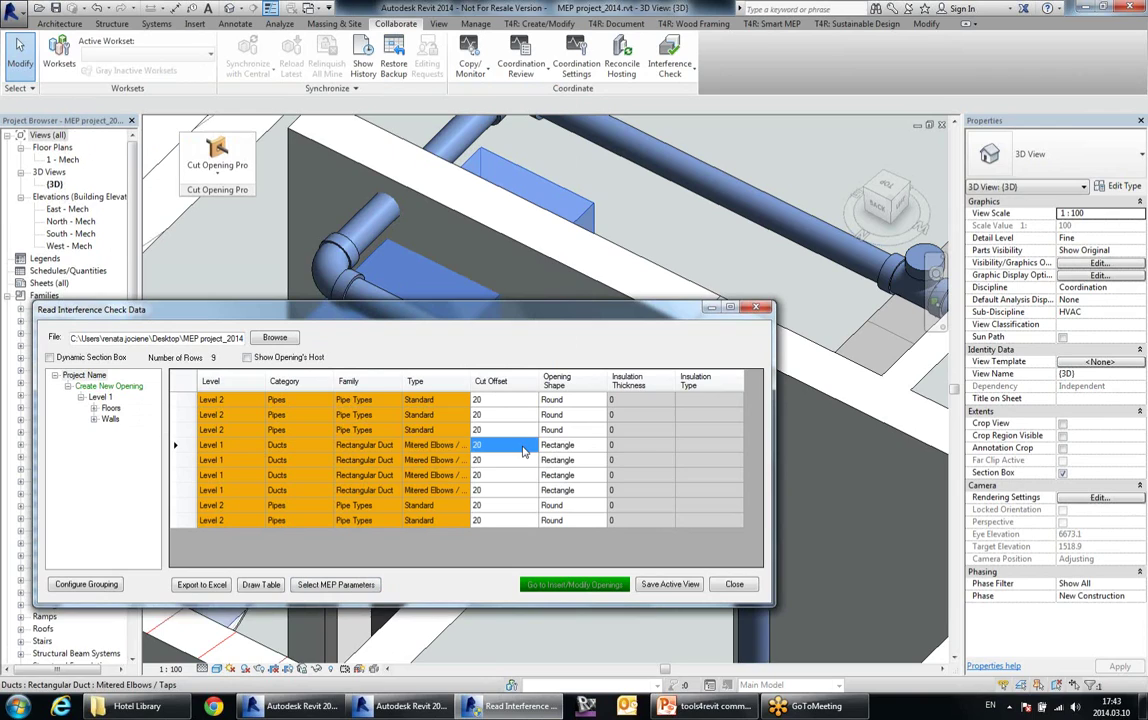
- Save the active view of the interference data to the Desktop as the XML file "ducts pipes with walls and floors"
left_click(670, 584)
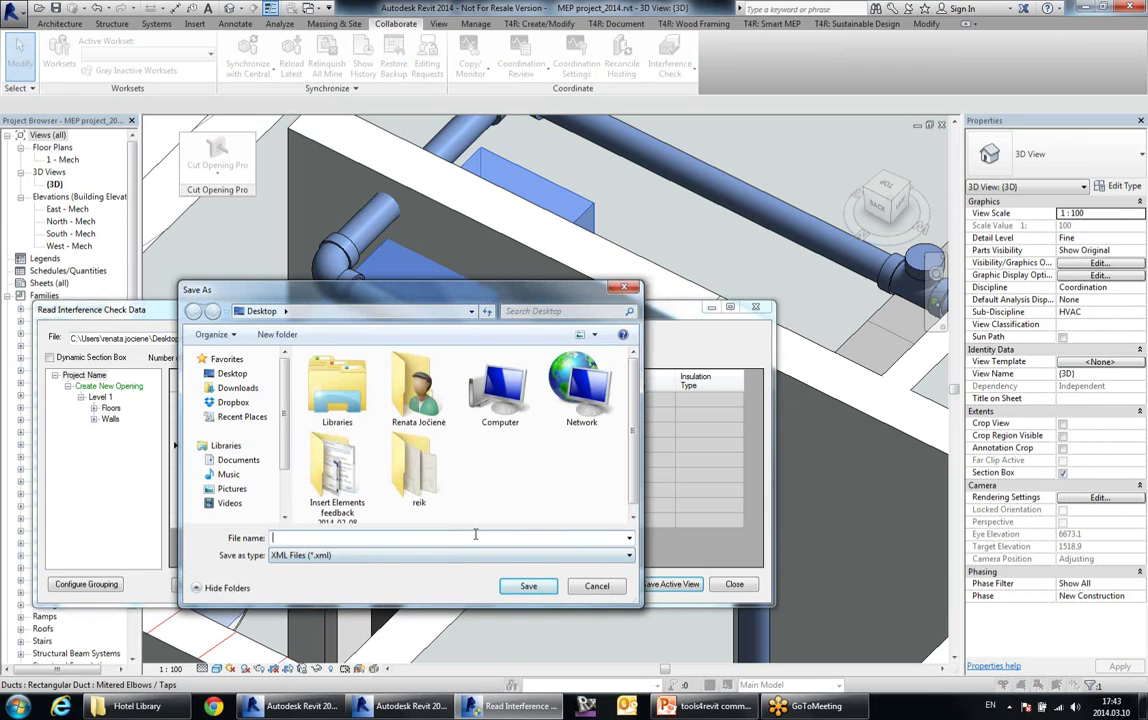
type("ducts pipes with walls and flo")
type("rs")
left_click(527, 586)
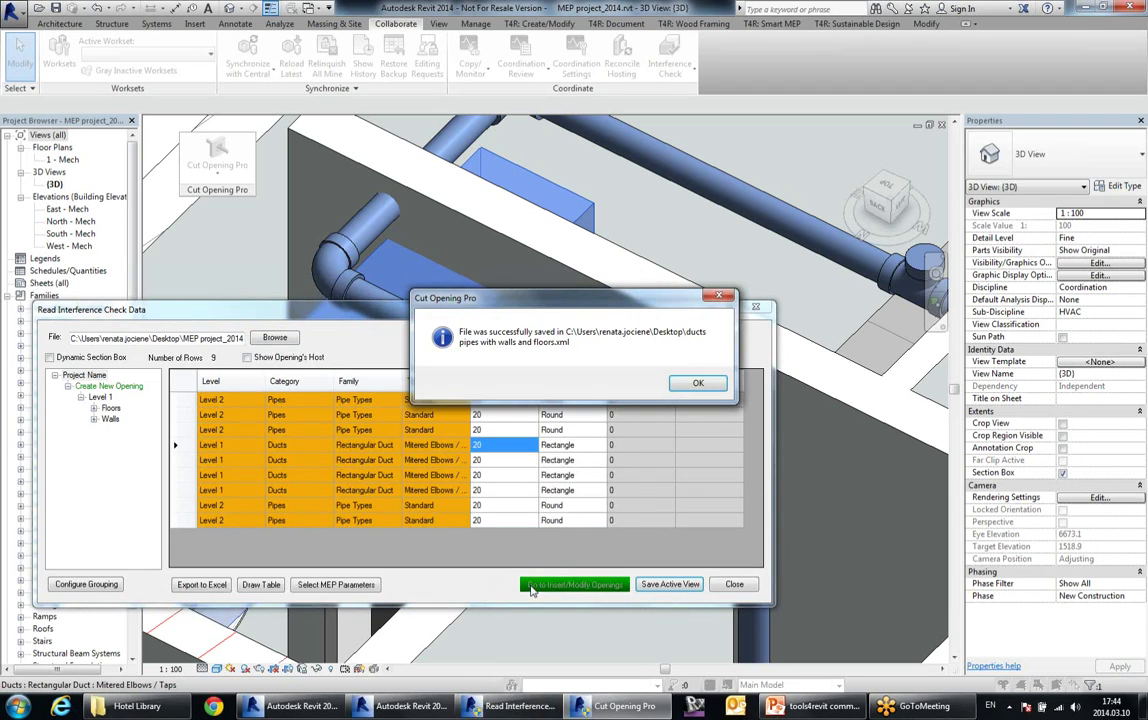
left_click(692, 384)
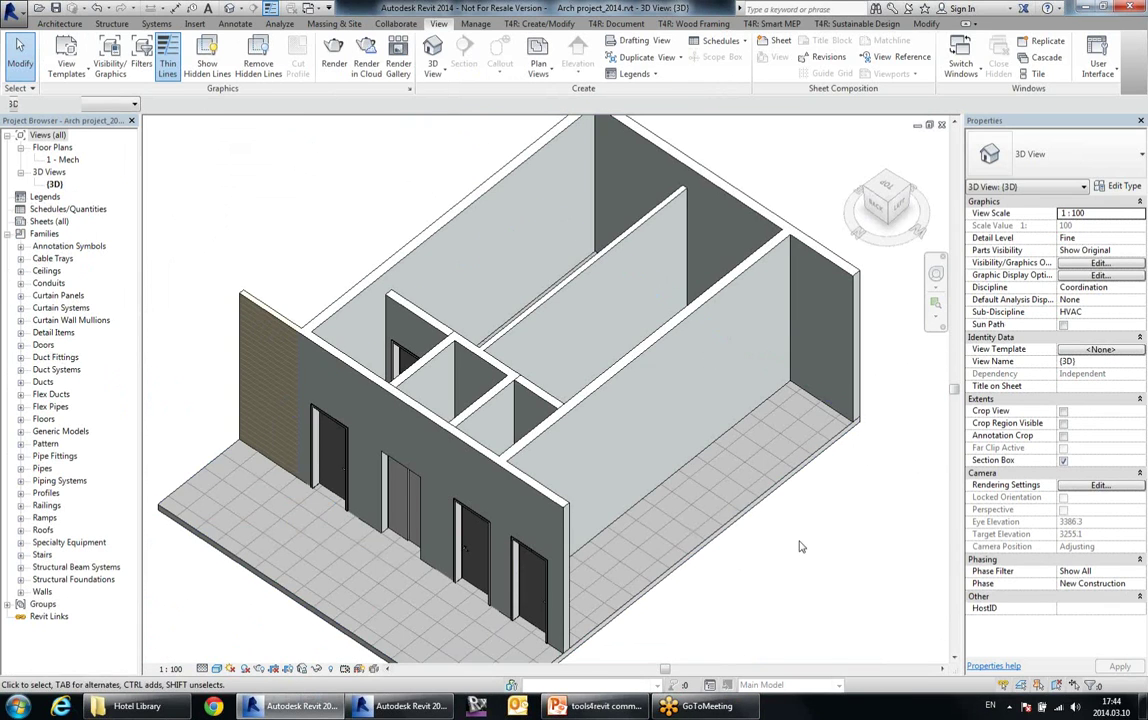
- Float the Cut Opening Pro tool panel over the 3D view of the Arch project
scroll(584, 266, "down", 1)
middle_click_drag(712, 354, 724, 364)
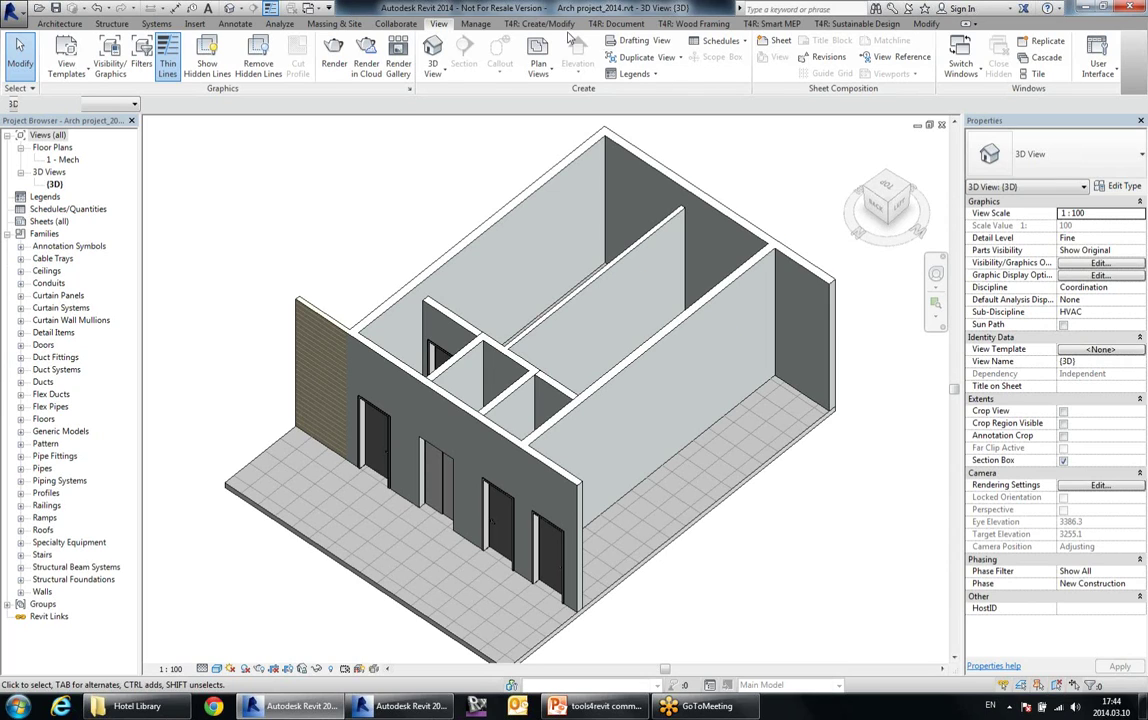
left_click(512, 25)
left_click_drag(767, 60, 287, 182)
- In the Cut Opening Pro configuration, try Auto Join Opening, examine the join offset and minimal diameter settings, and cancel
left_click(287, 182)
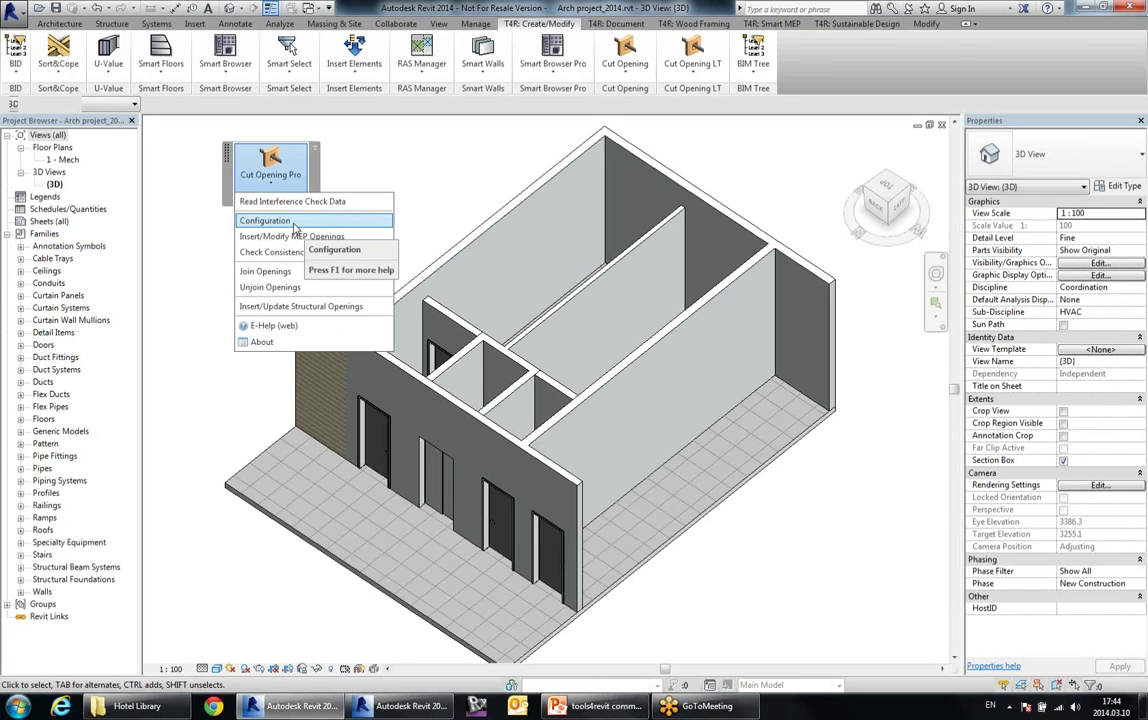
left_click(294, 223)
left_click_drag(110, 20, 243, 113)
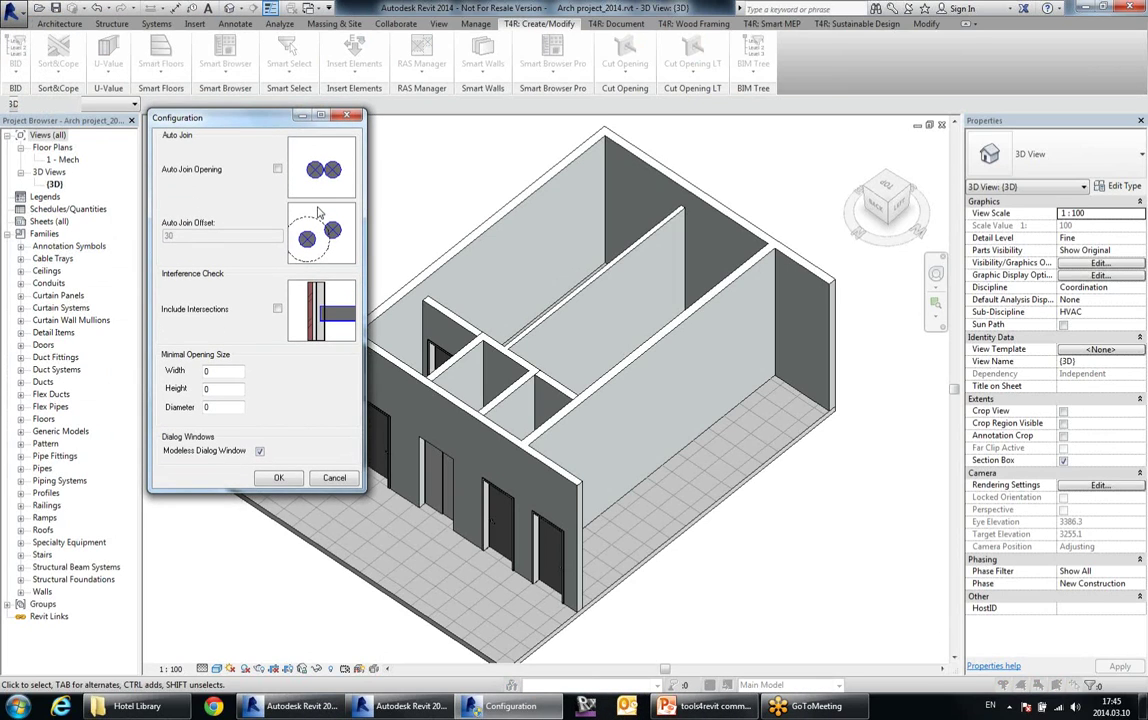
left_click(278, 170)
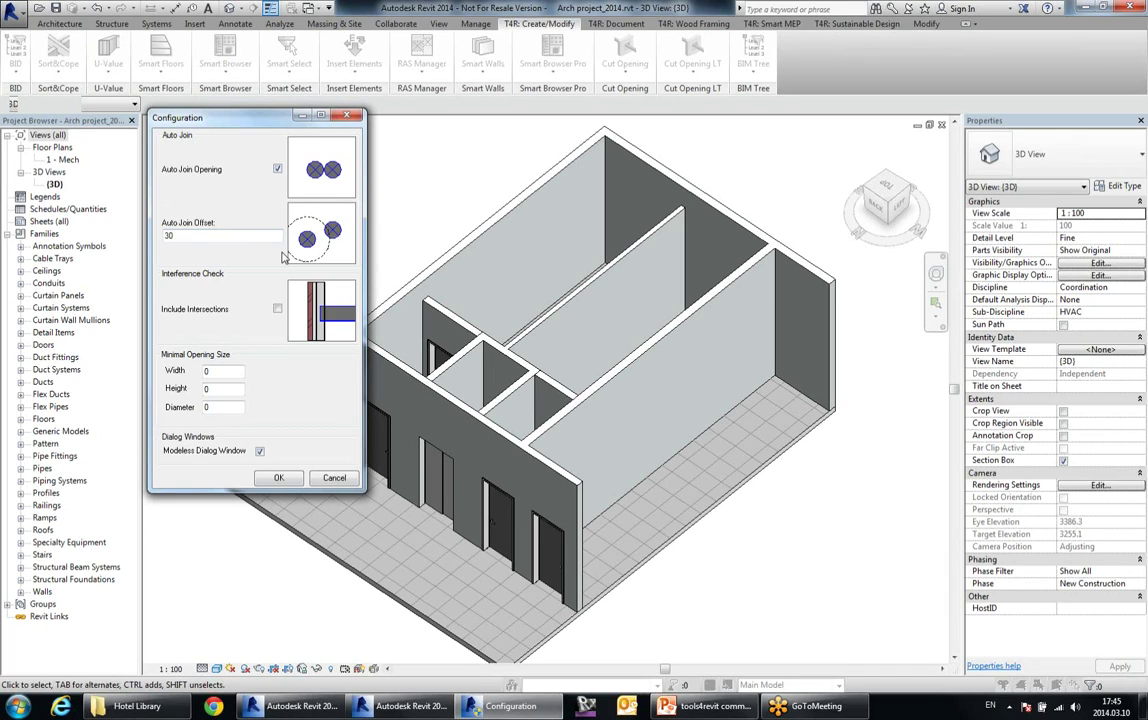
double_click(210, 236)
double_click(222, 406)
left_click(336, 479)
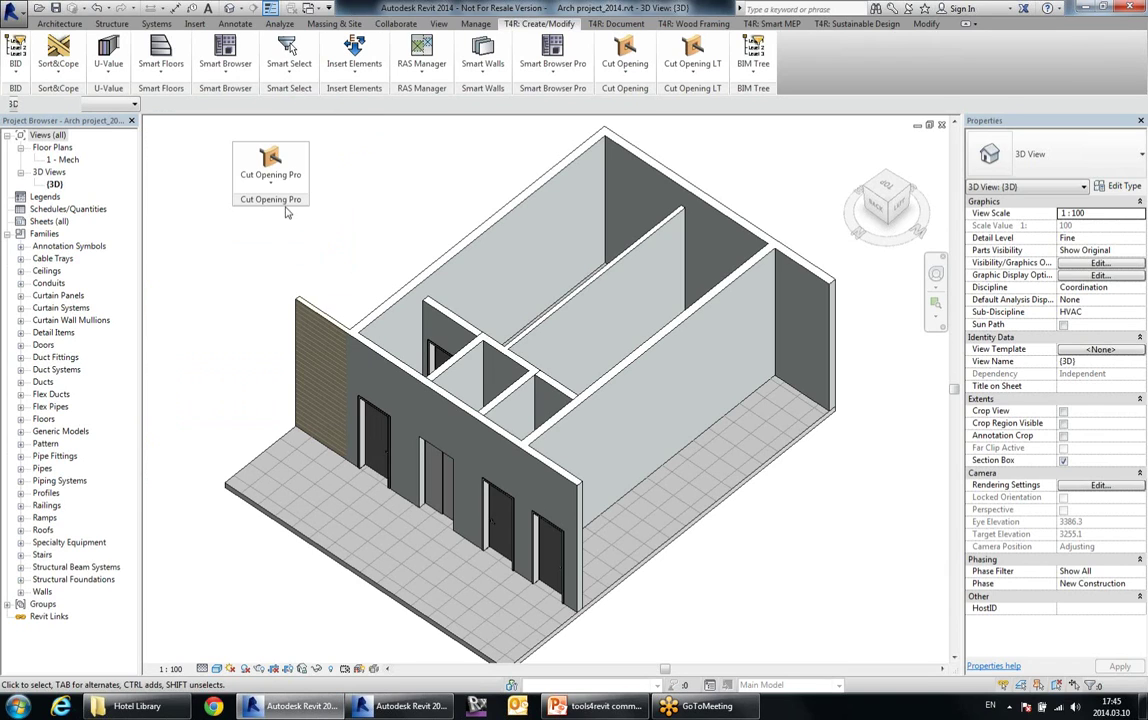
- Load "ducts pipes with walls and floors.xml" from the Desktop into Insert/Modify MEP Openings
left_click(262, 178)
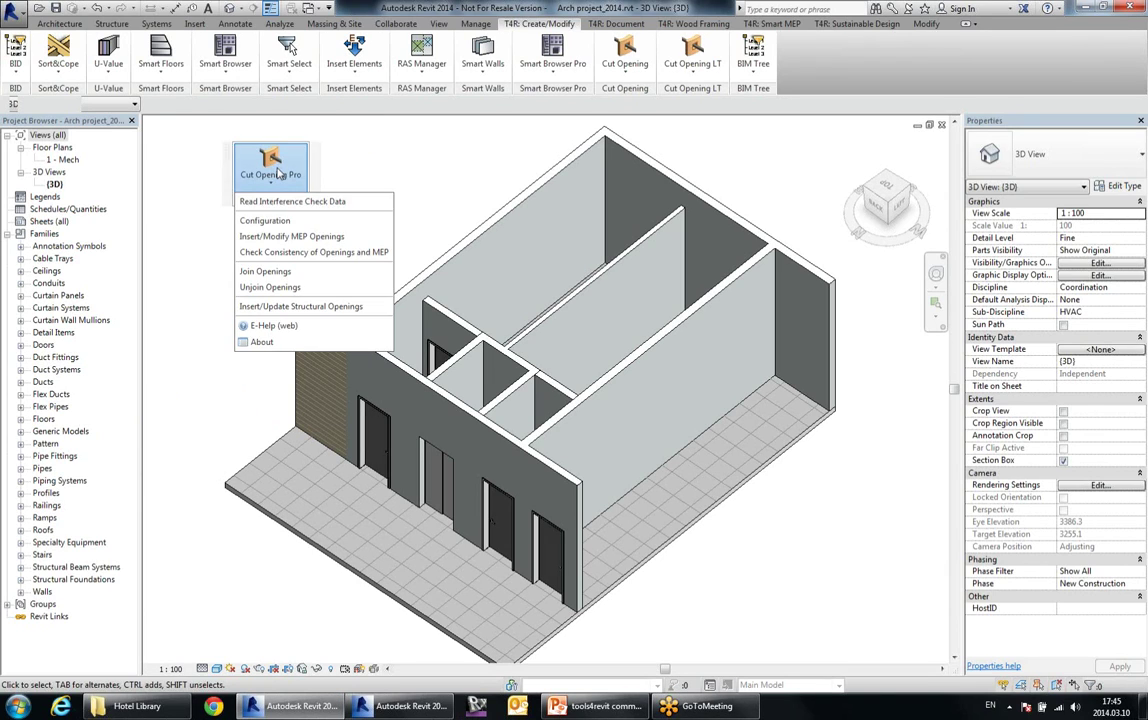
left_click(306, 237)
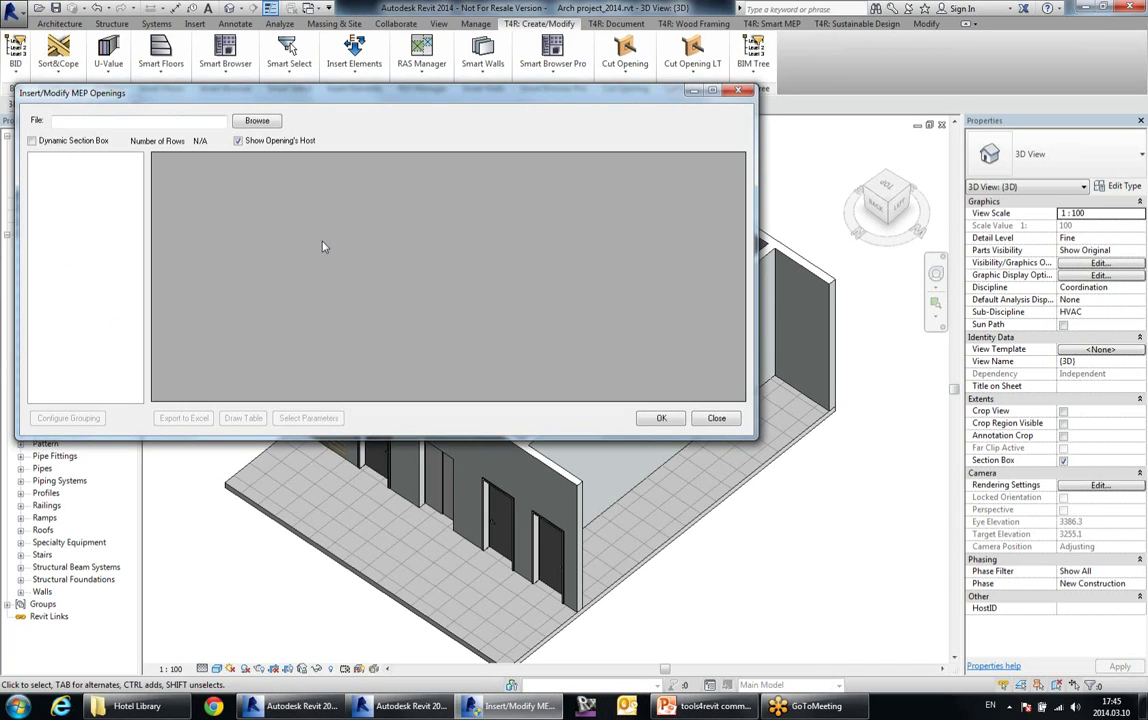
left_click(257, 121)
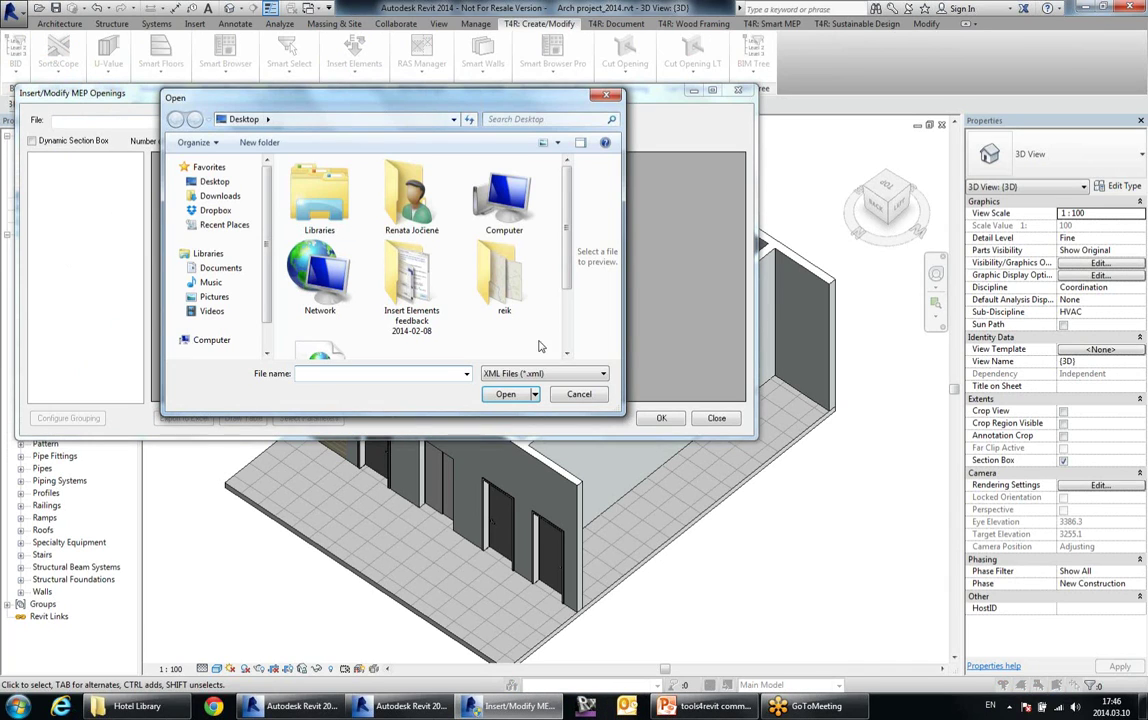
scroll(567, 287, "down", 1)
left_click(330, 305)
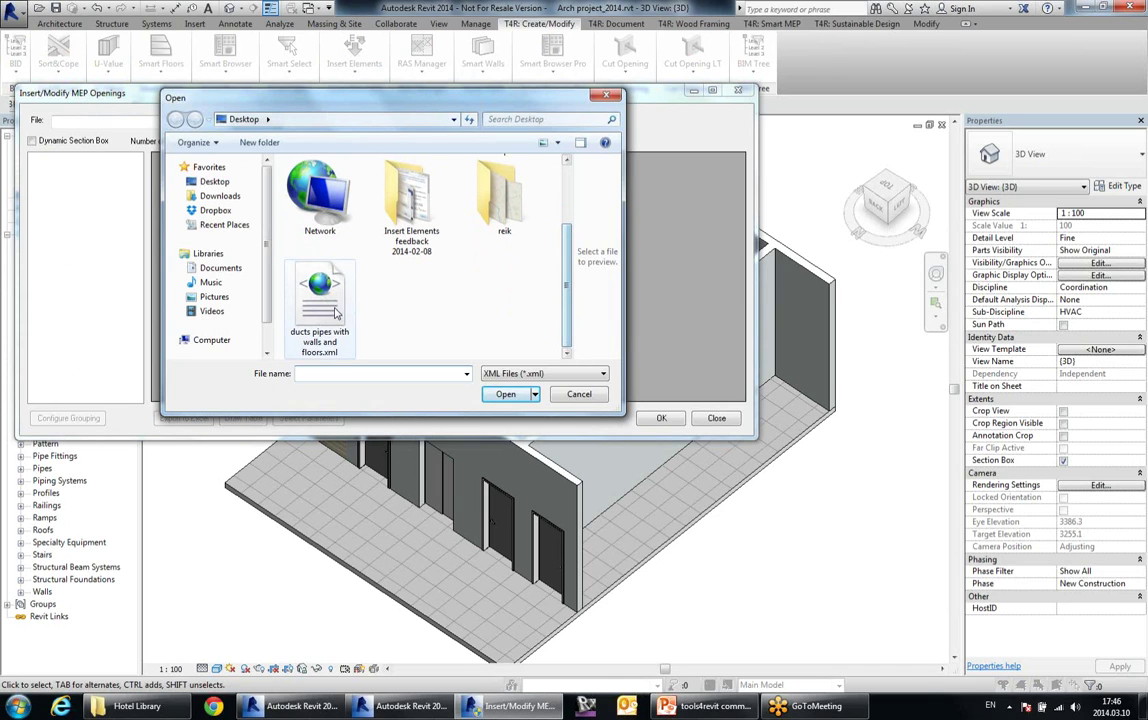
left_click(505, 394)
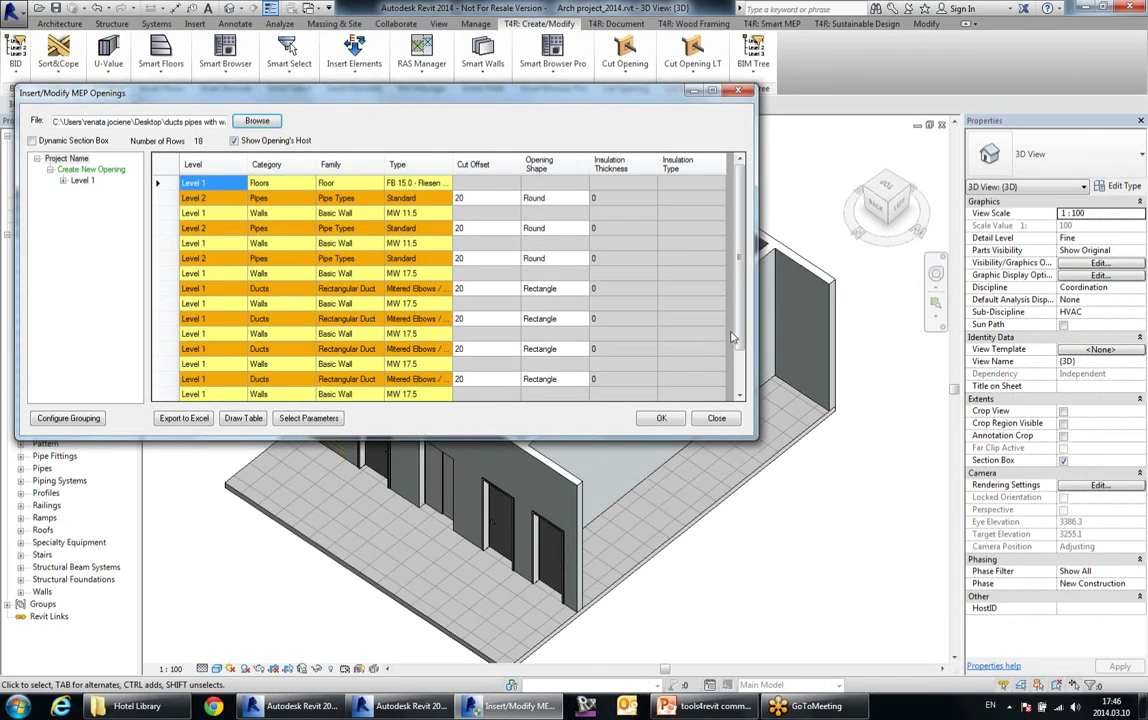
- Hide the opening hosts so the table lists only the duct and pipe rows
left_click_drag(740, 324, 750, 285)
left_click(234, 140)
left_click(465, 243)
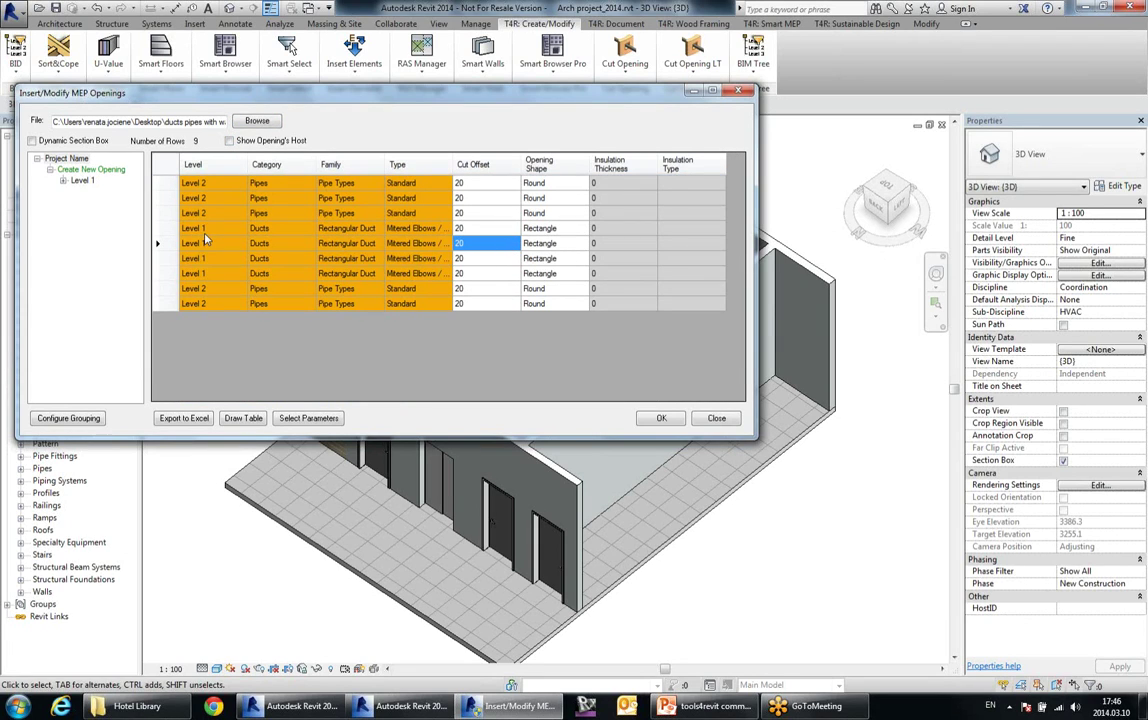
- Expand Level 1 in the tree and examine the available actions for the whole Create New Opening group
left_click(63, 181)
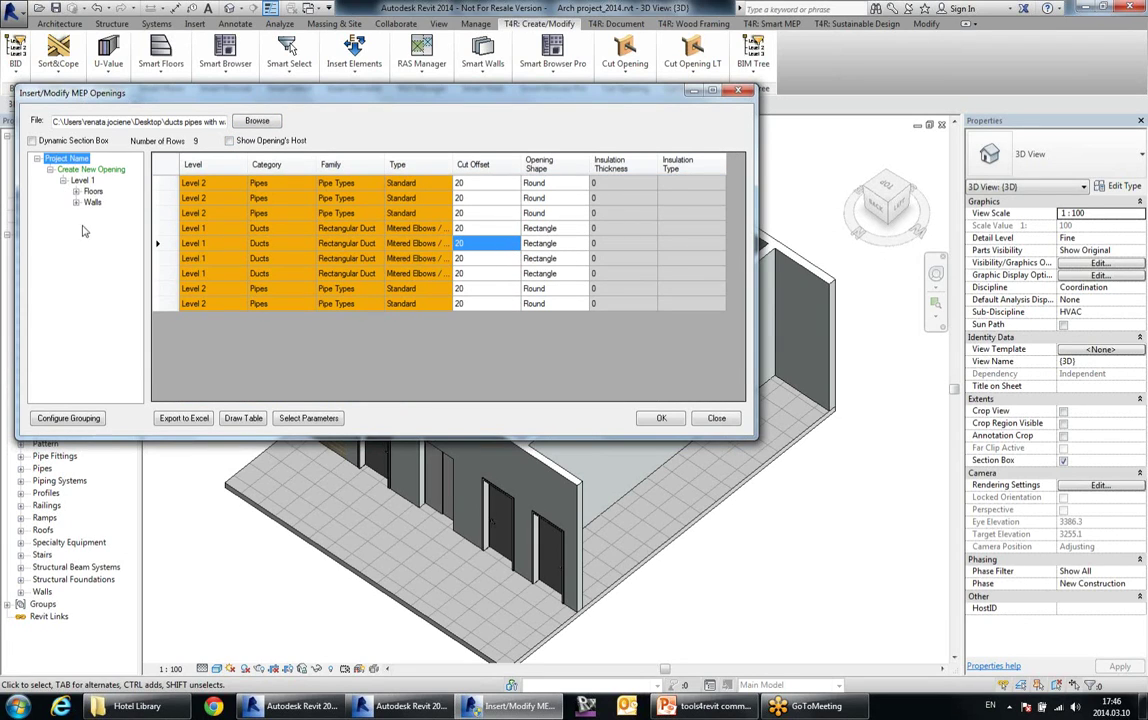
left_click(98, 171)
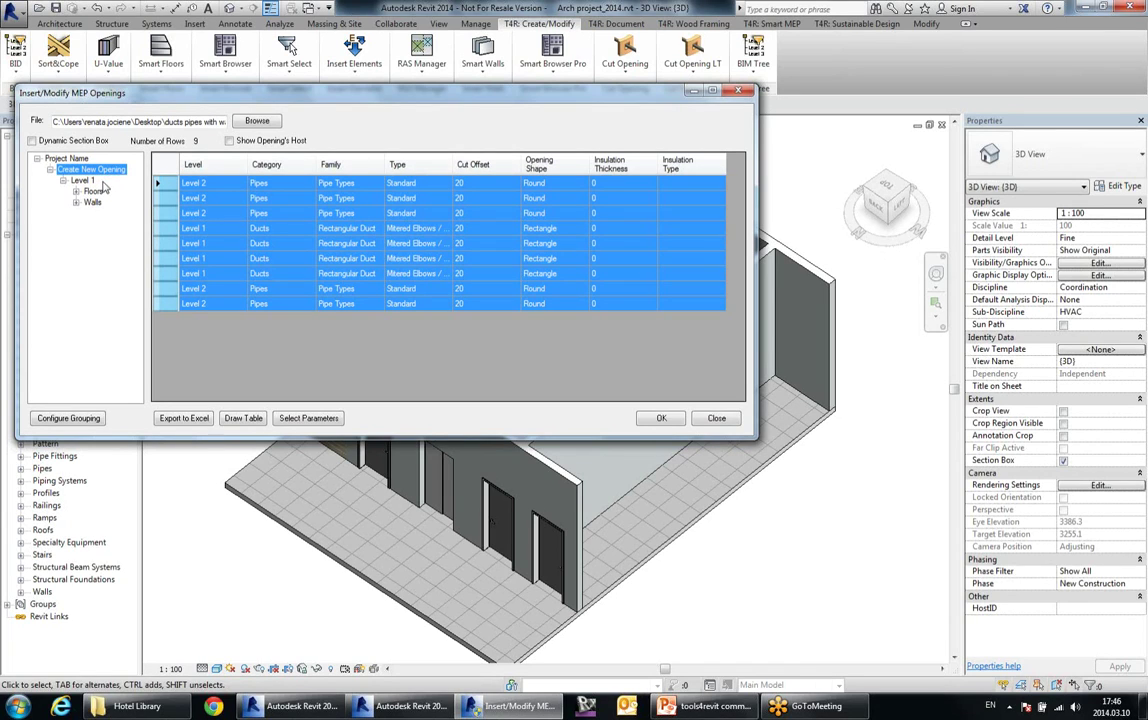
right_click(118, 172)
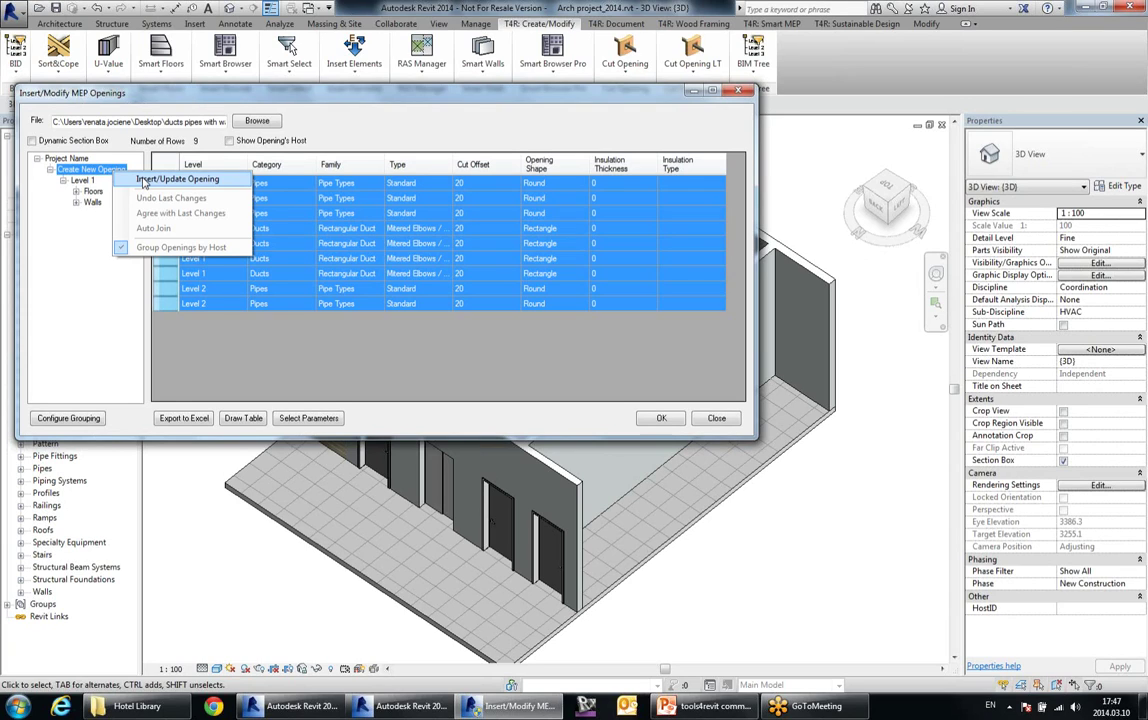
- Expand the floor and wall groups under Level 1 and insert the opening for the Floors group only
left_click(93, 192)
left_click(76, 191)
left_click(77, 214)
left_click(89, 224)
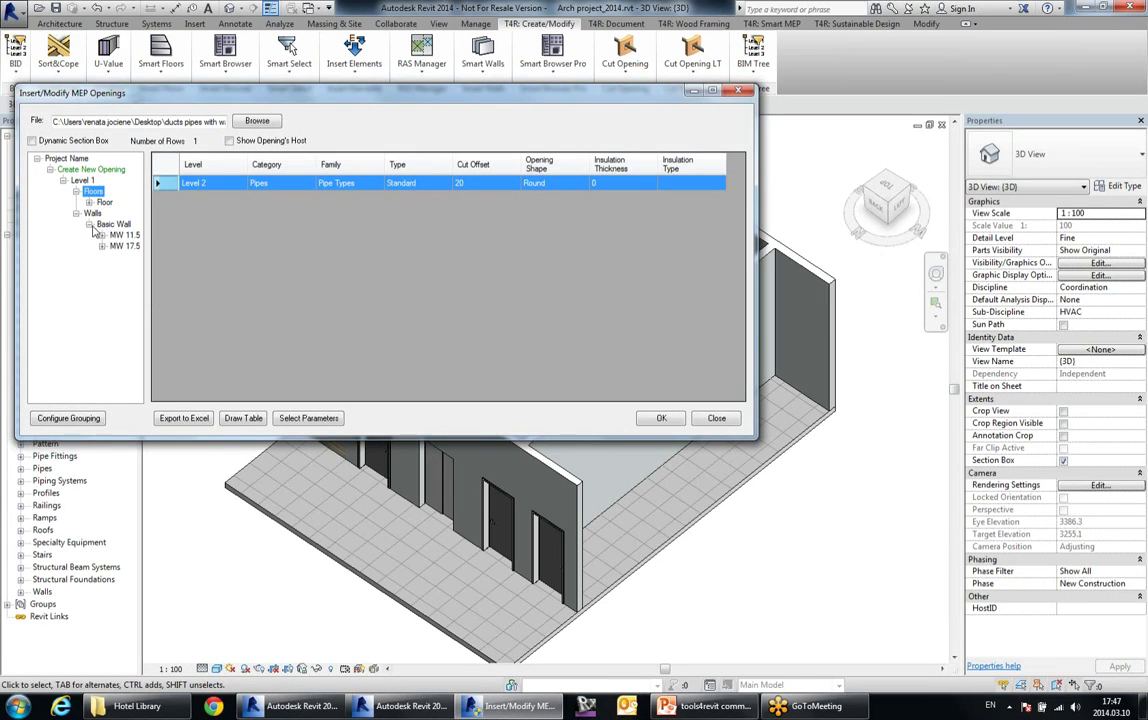
left_click(89, 202)
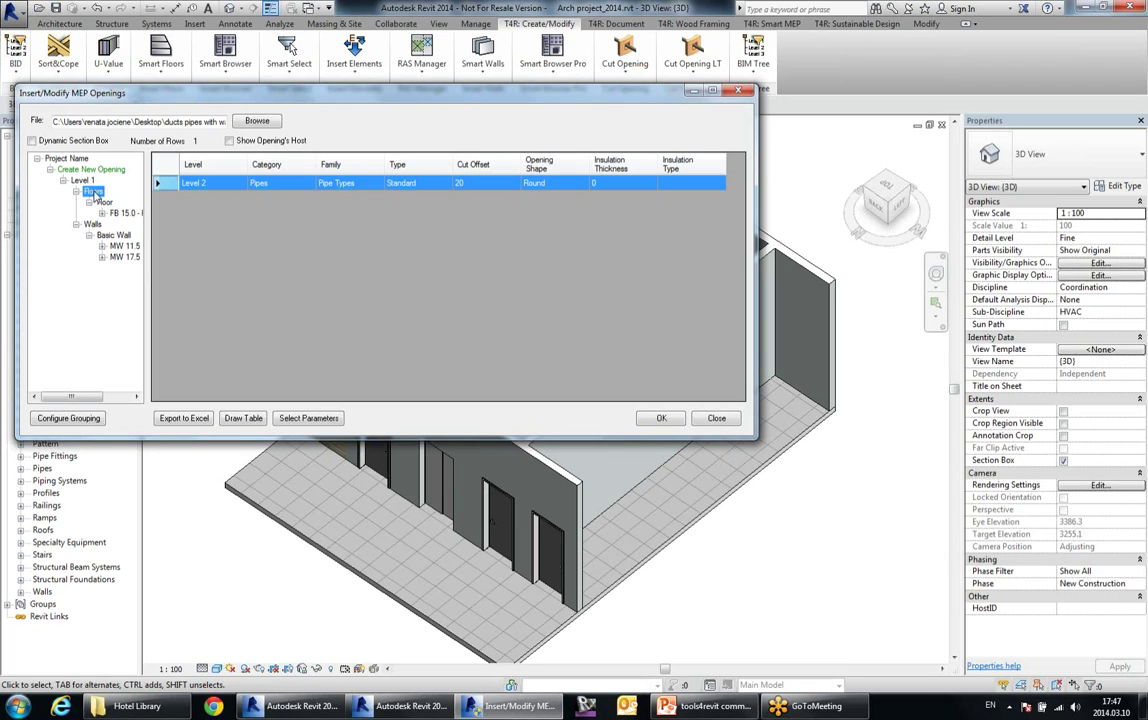
right_click(96, 194)
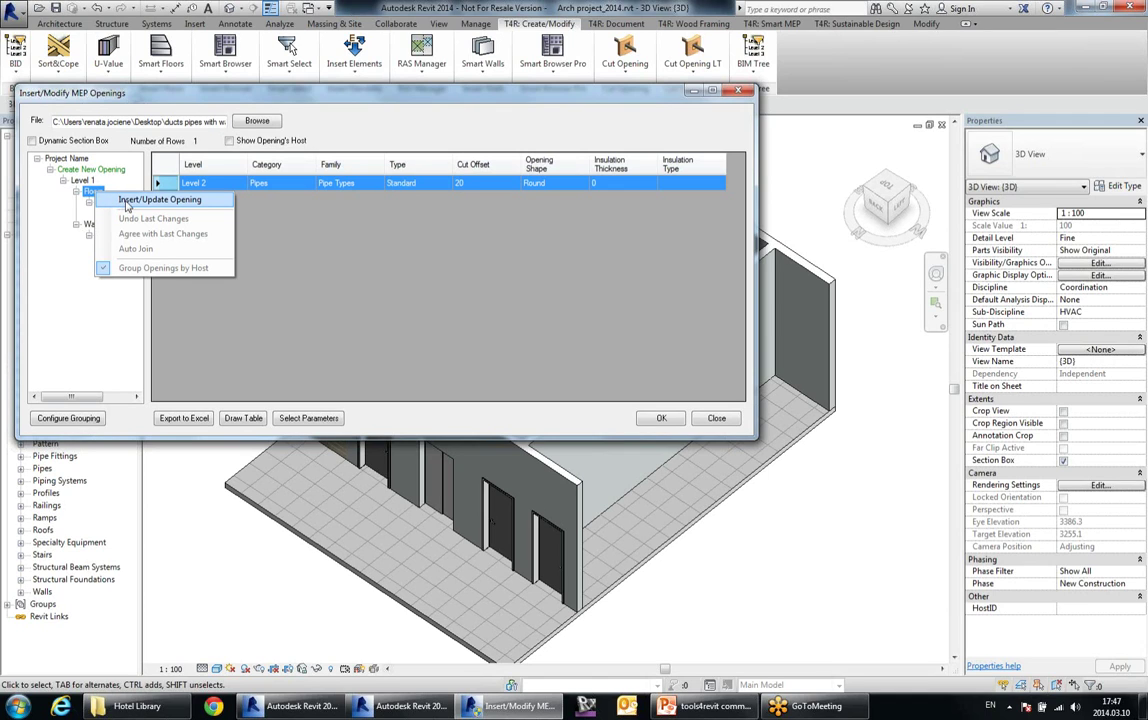
left_click(127, 201)
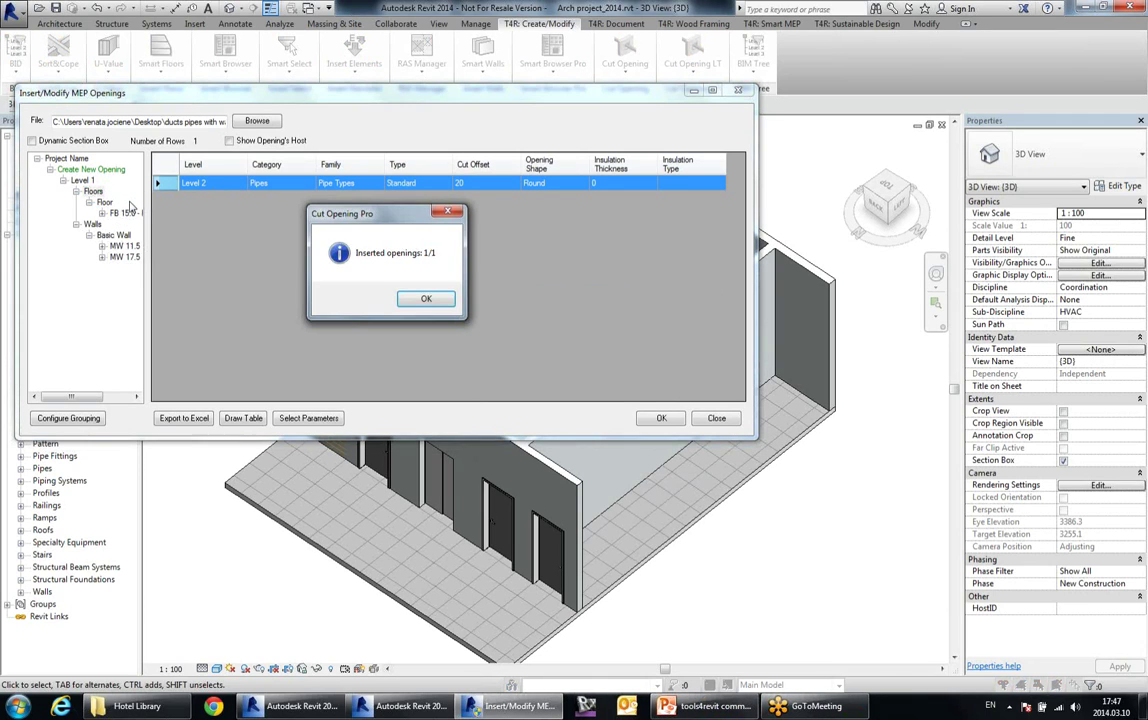
left_click(428, 302)
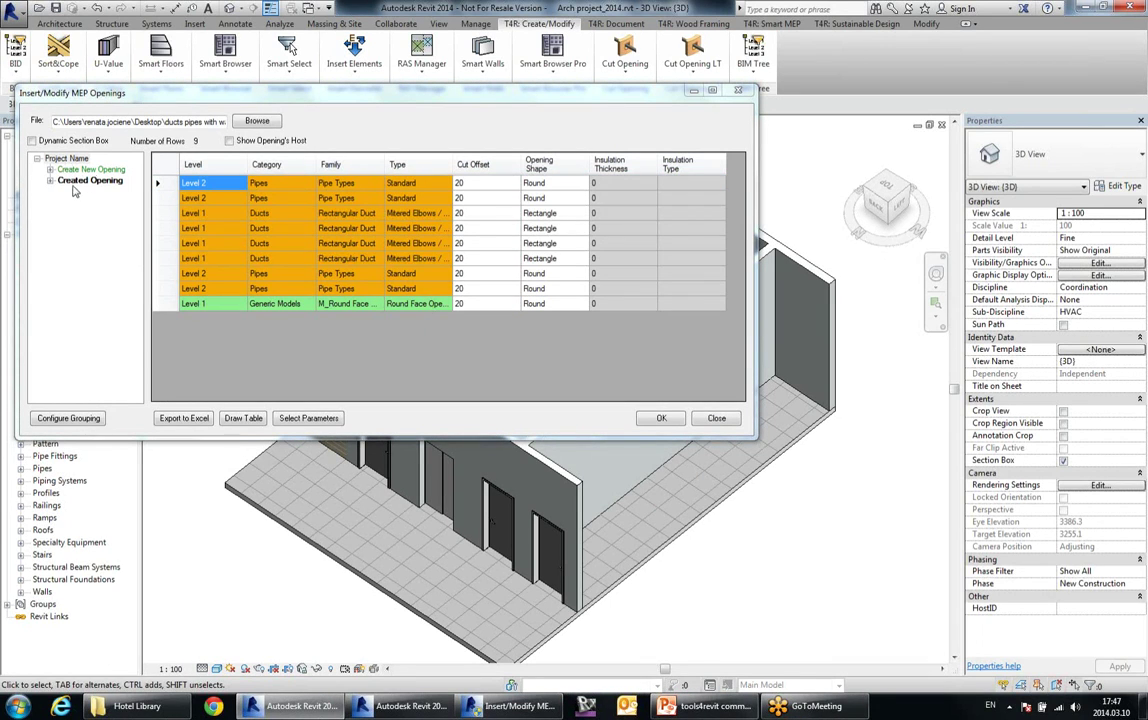
- Compare the pending openings, the created openings and the full project list in the table
left_click(89, 170)
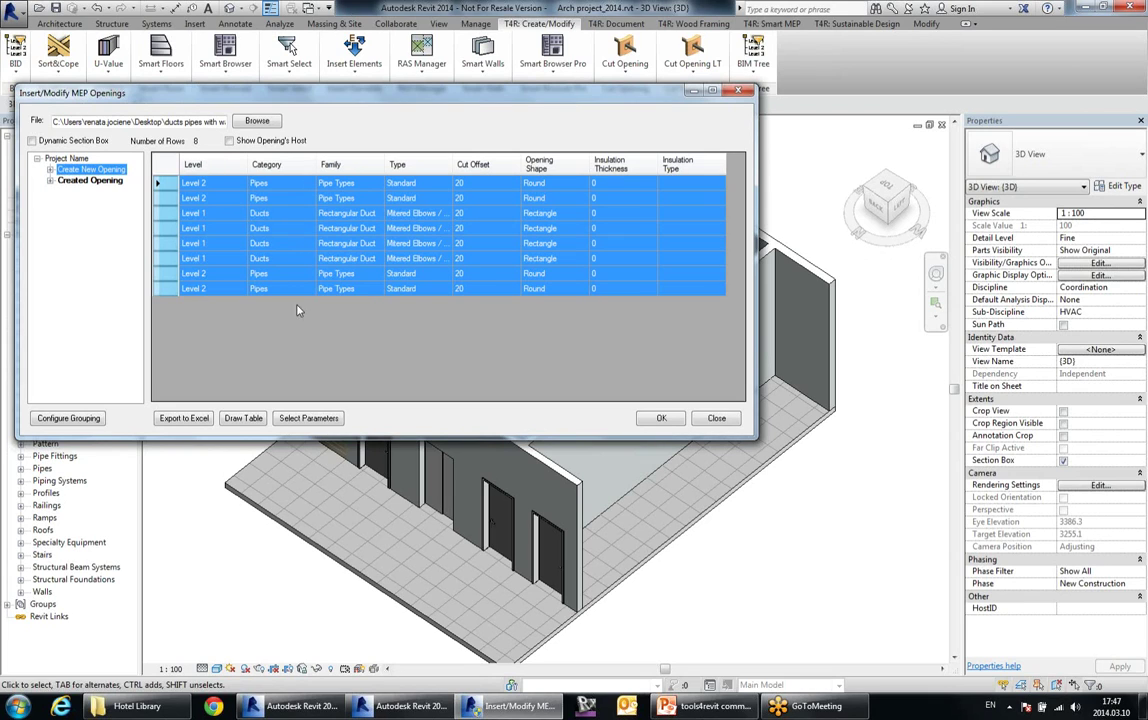
left_click(86, 180)
left_click(50, 180)
left_click_drag(396, 92, 464, 167)
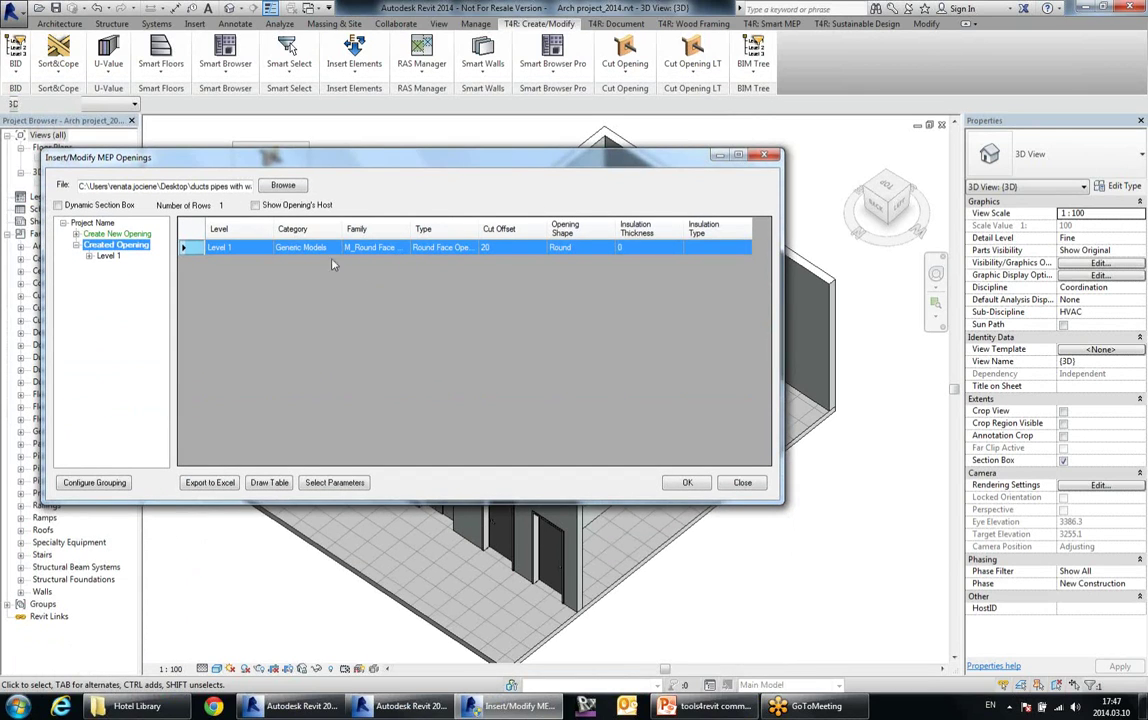
left_click(92, 222)
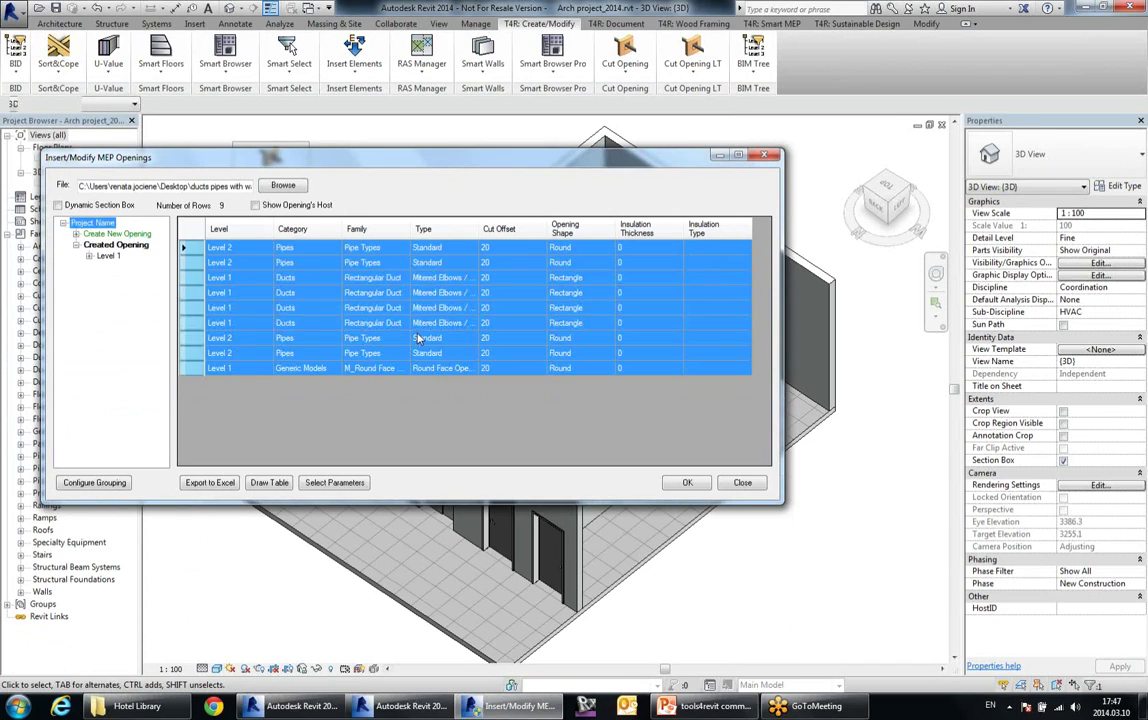
left_click(417, 337)
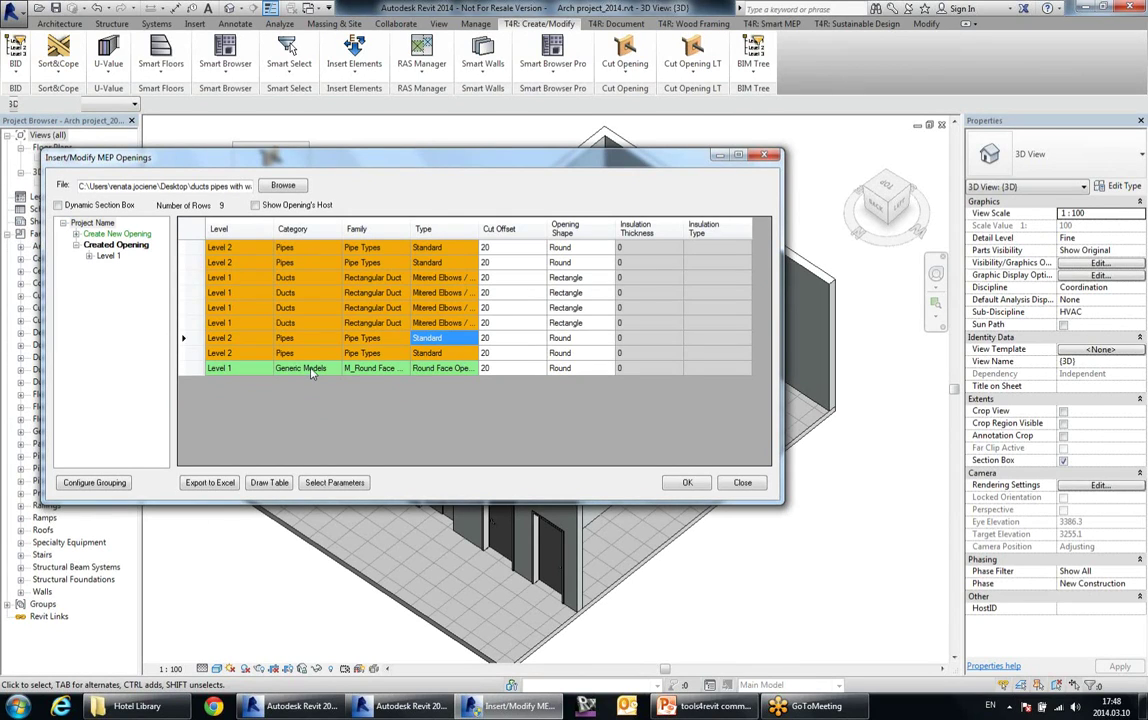
- Insert the openings for all remaining penetrations in the Create New Opening group
left_click(145, 236)
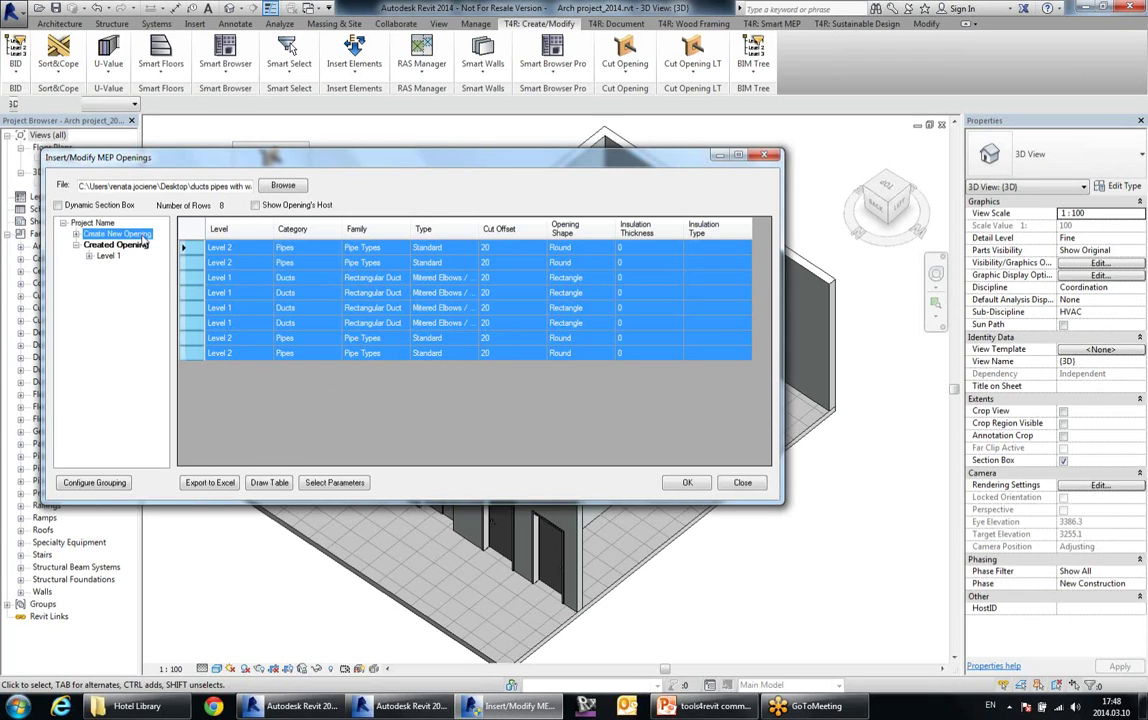
right_click(145, 236)
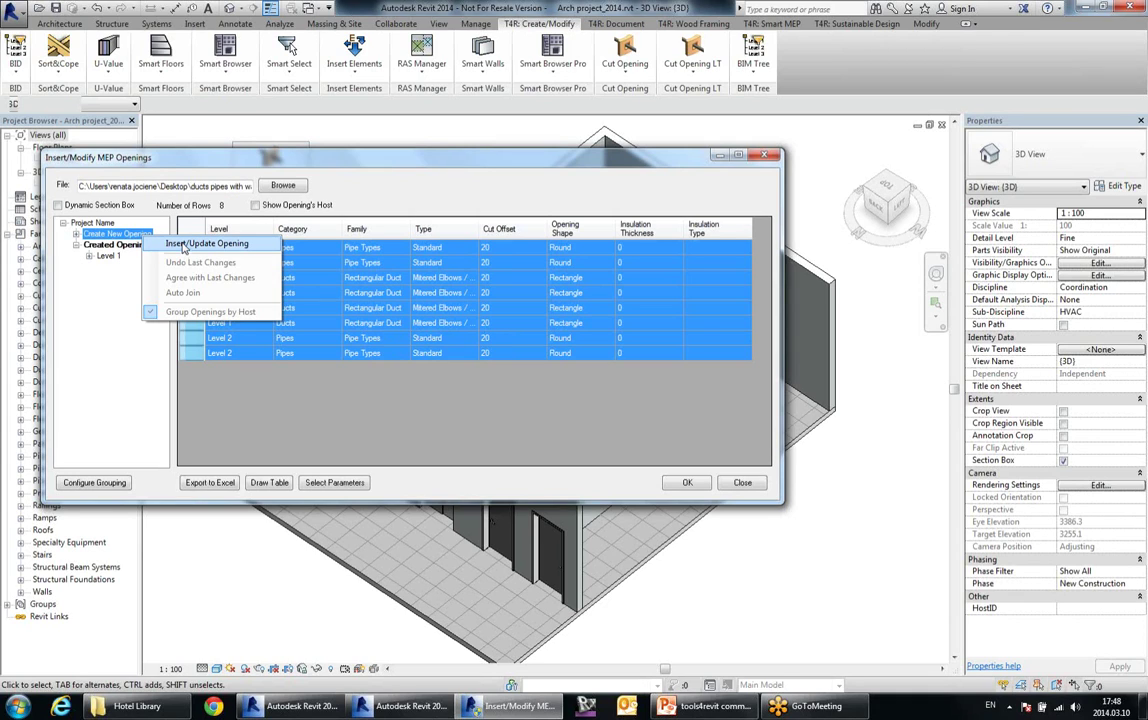
left_click(183, 246)
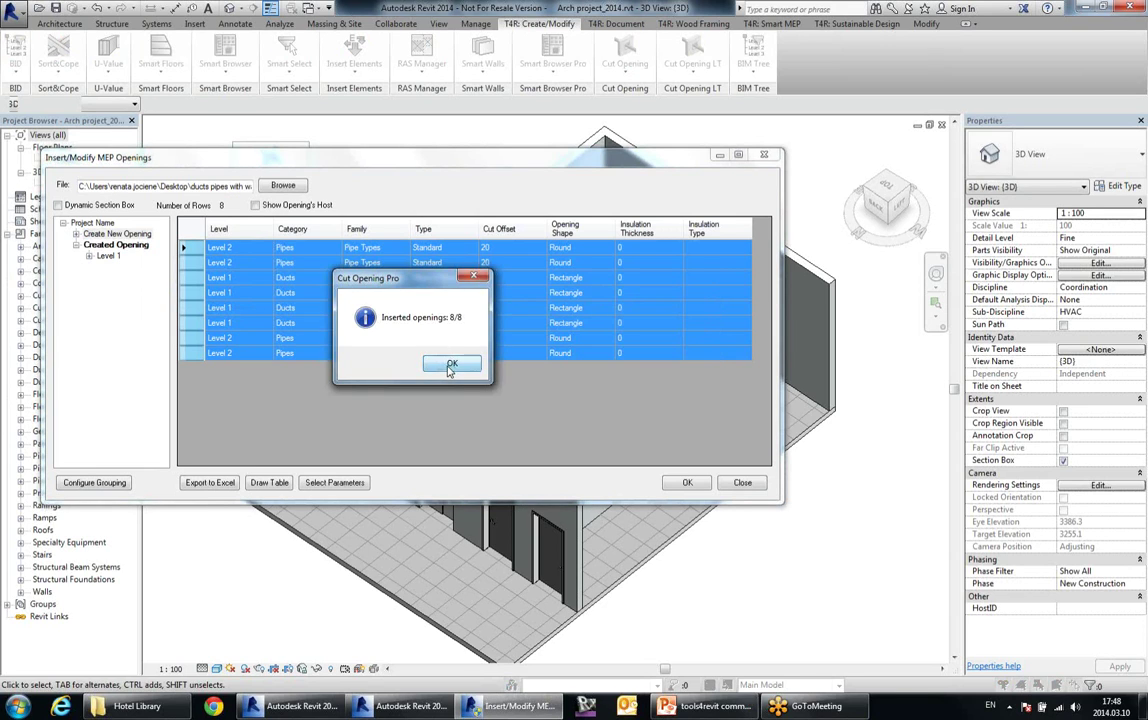
left_click(452, 363)
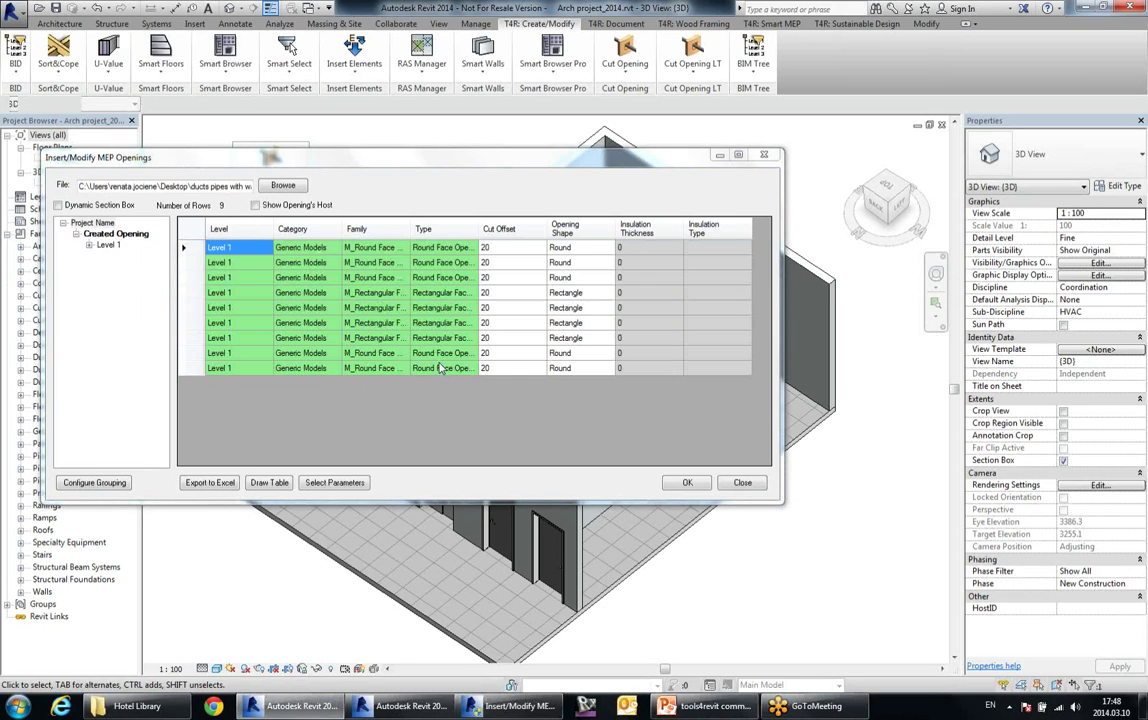
- Accept the MEP openings dialog and inspect the inserted wall openings in the architectural 3D view
left_click(385, 293)
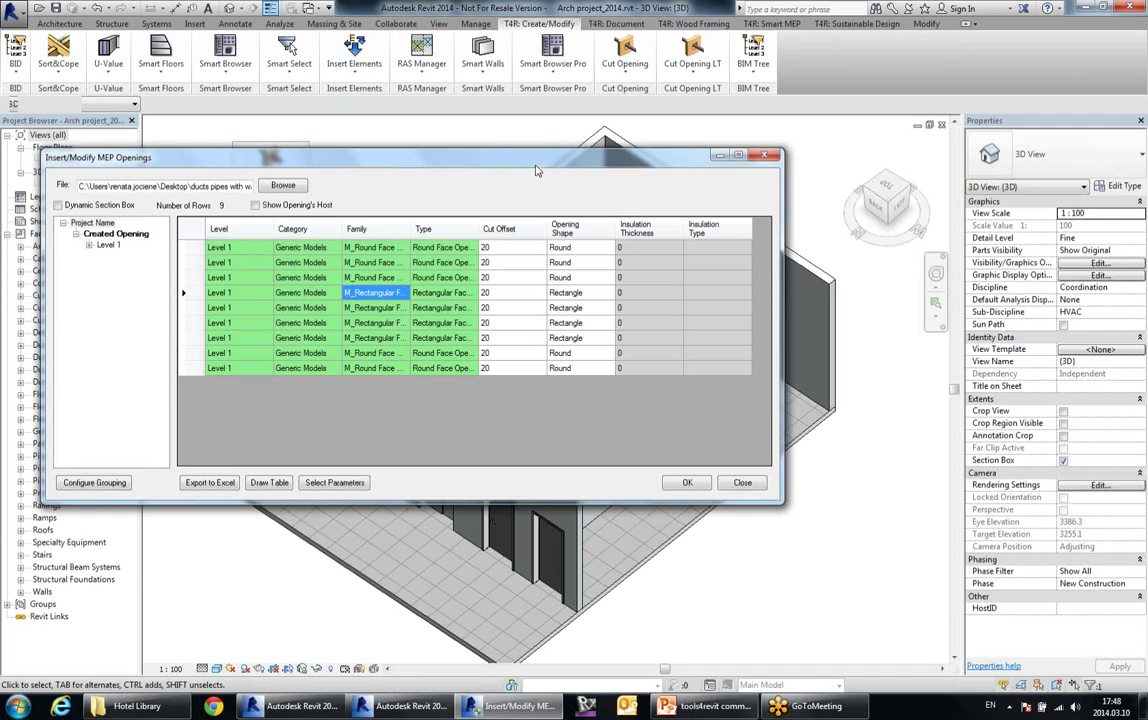
left_click_drag(497, 150, 537, 238)
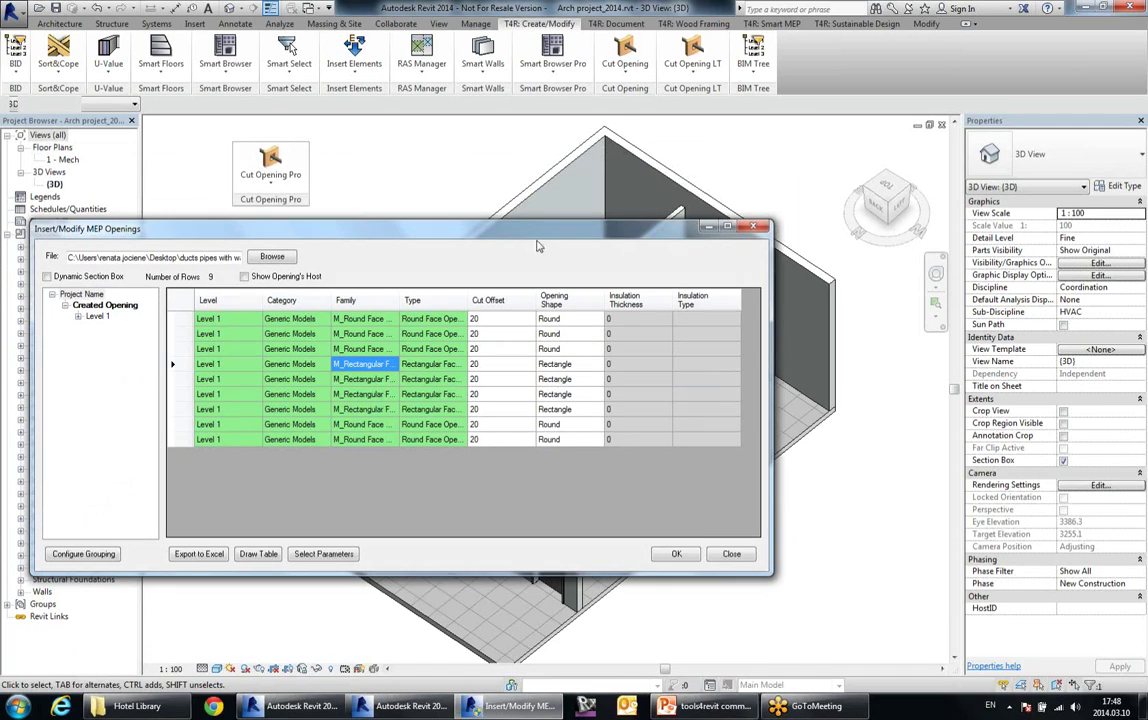
left_click(676, 553)
middle_click_drag(520, 430, 475, 420, "shift")
scroll(475, 420, "up", 3)
middle_click_drag(607, 461, 602, 434, "shift")
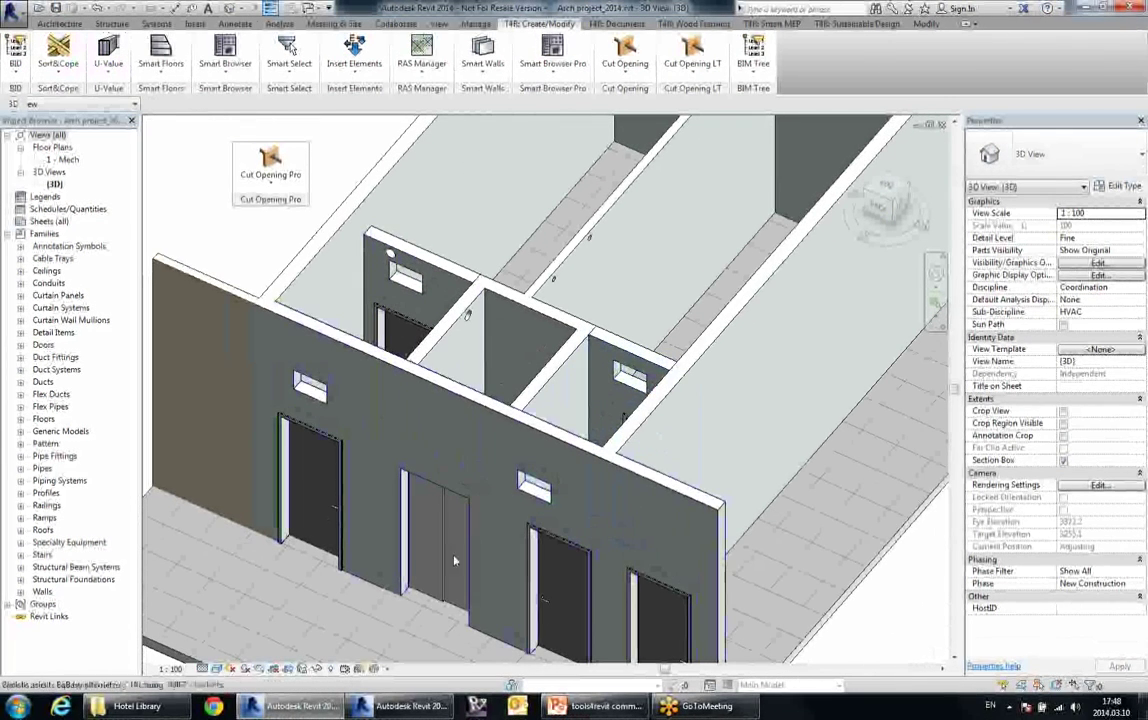
- Switch to the MEP project and reload its linked architectural model Arch project_2014.rvt
mouse_move(415, 716)
left_click(418, 630)
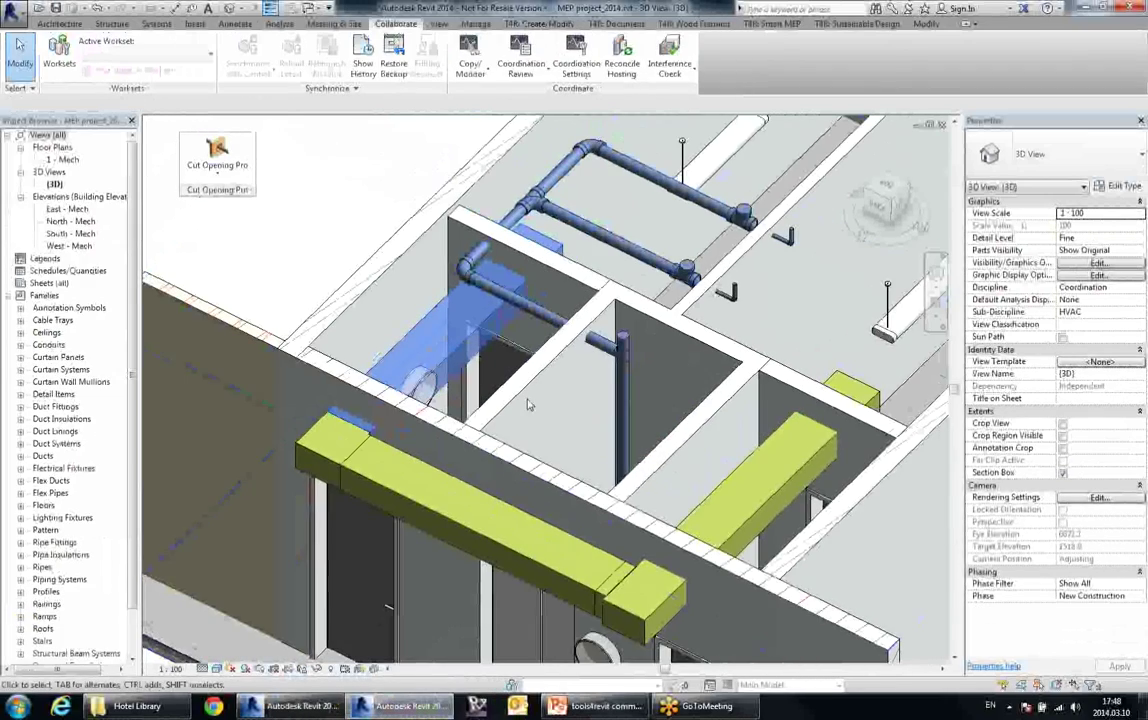
left_click(528, 402)
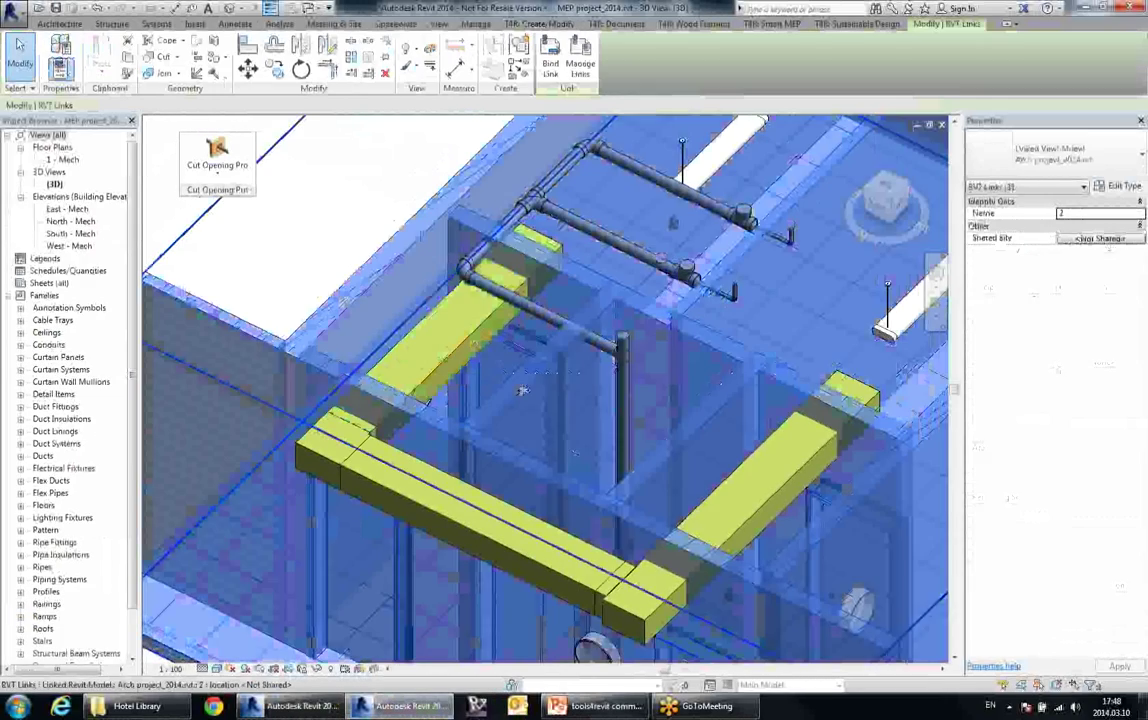
scroll(520, 392, "down", 3)
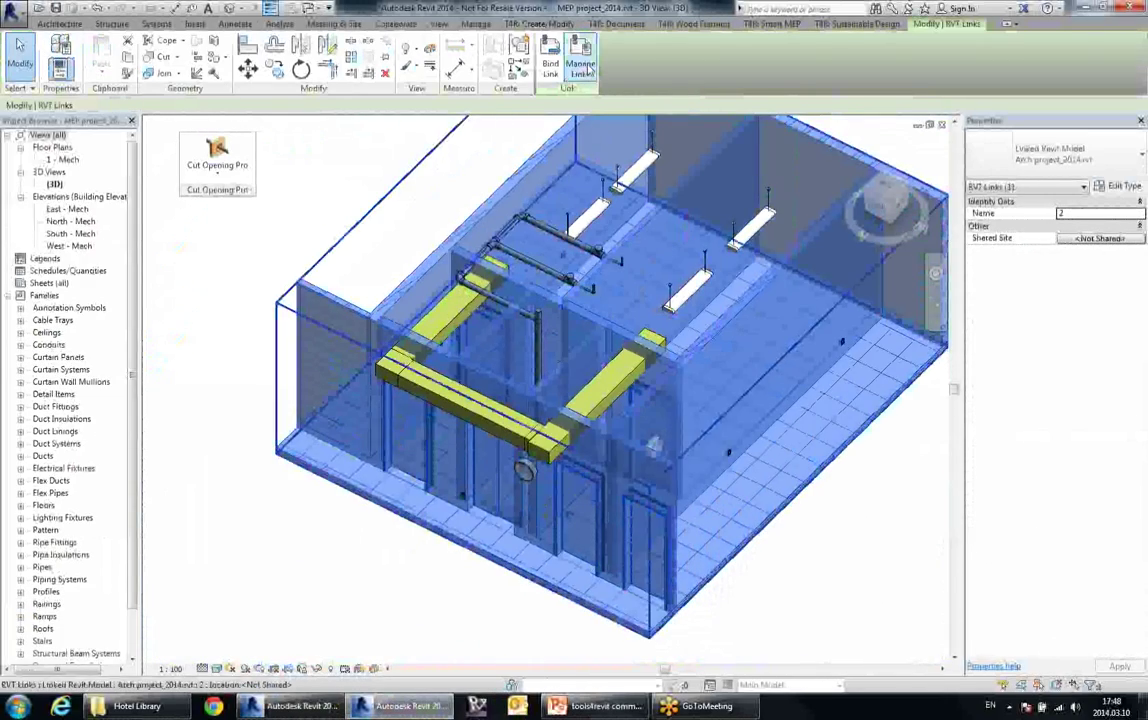
left_click(580, 55)
left_click(384, 223)
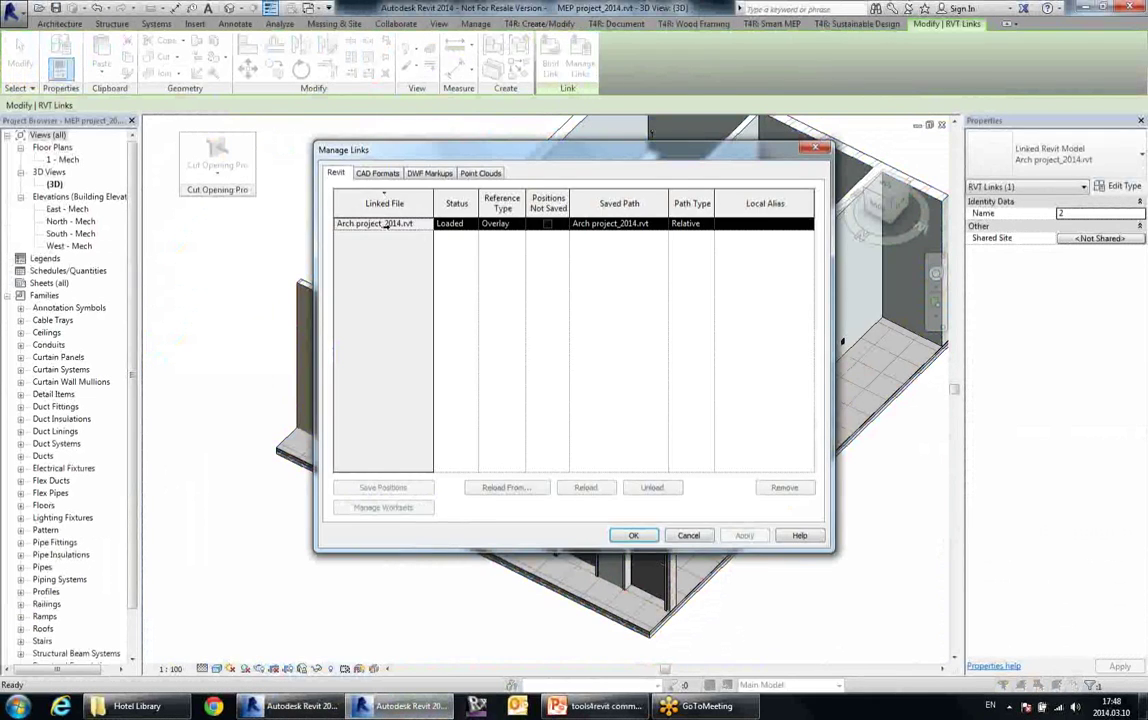
left_click(590, 492)
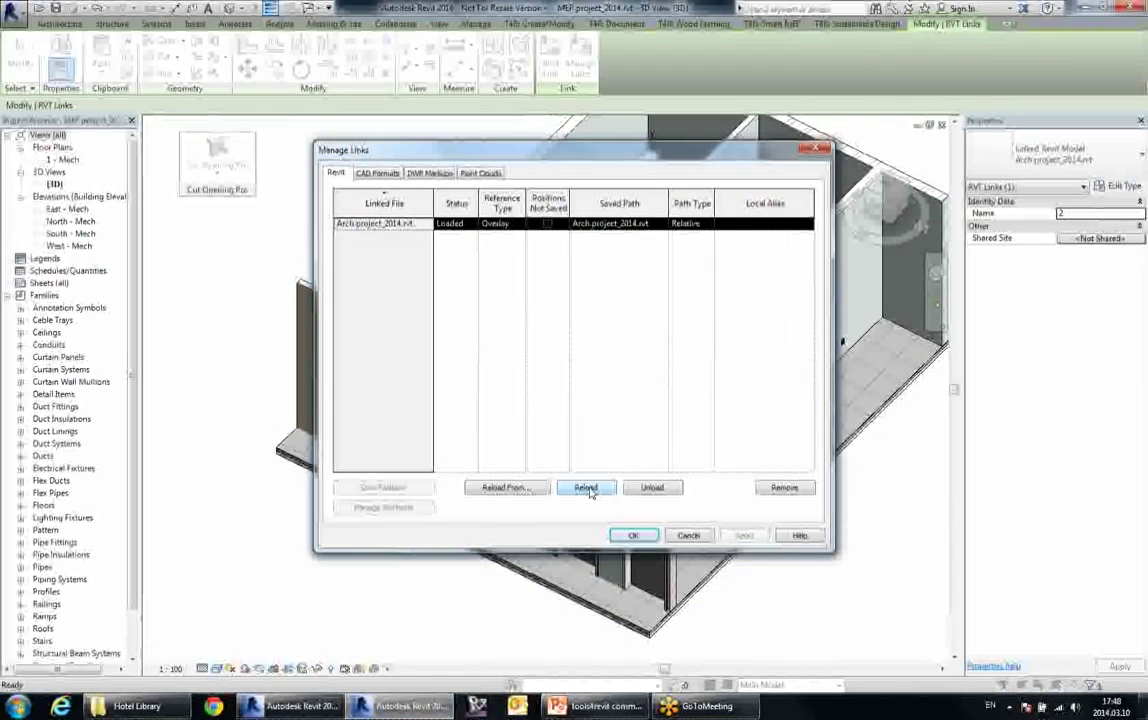
left_click(633, 536)
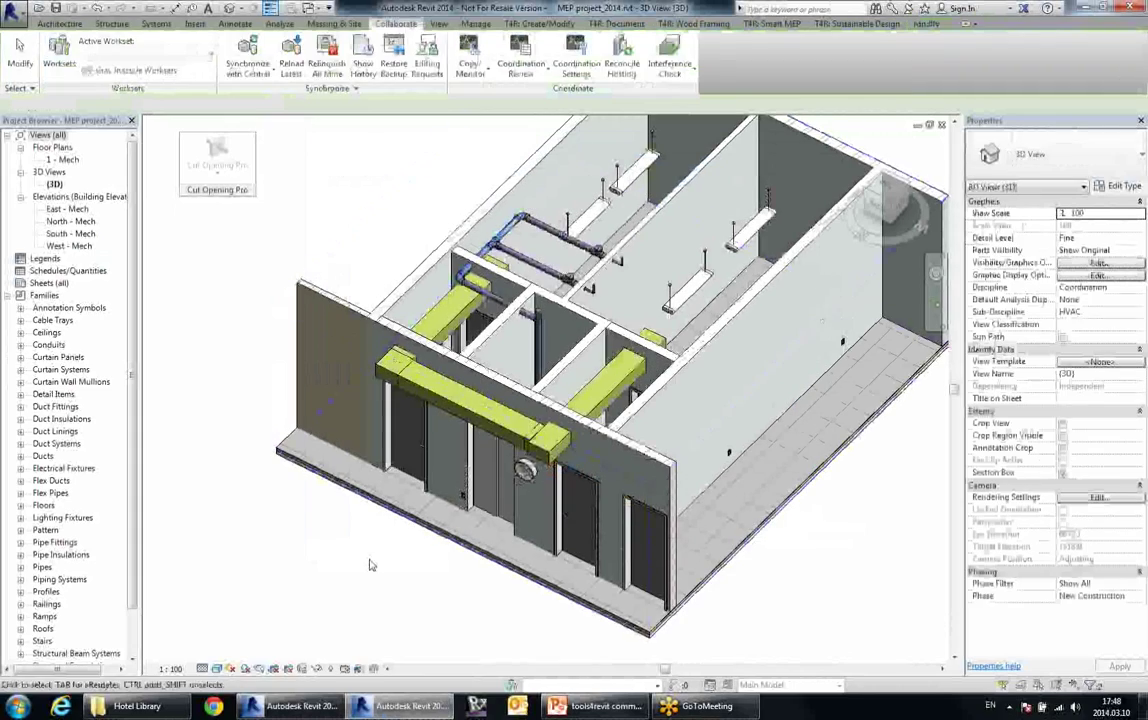
- Select the rectangular duct crossing the walls and examine how the ducts and pipes pass through the reloaded model's openings
scroll(555, 370, "up", 3)
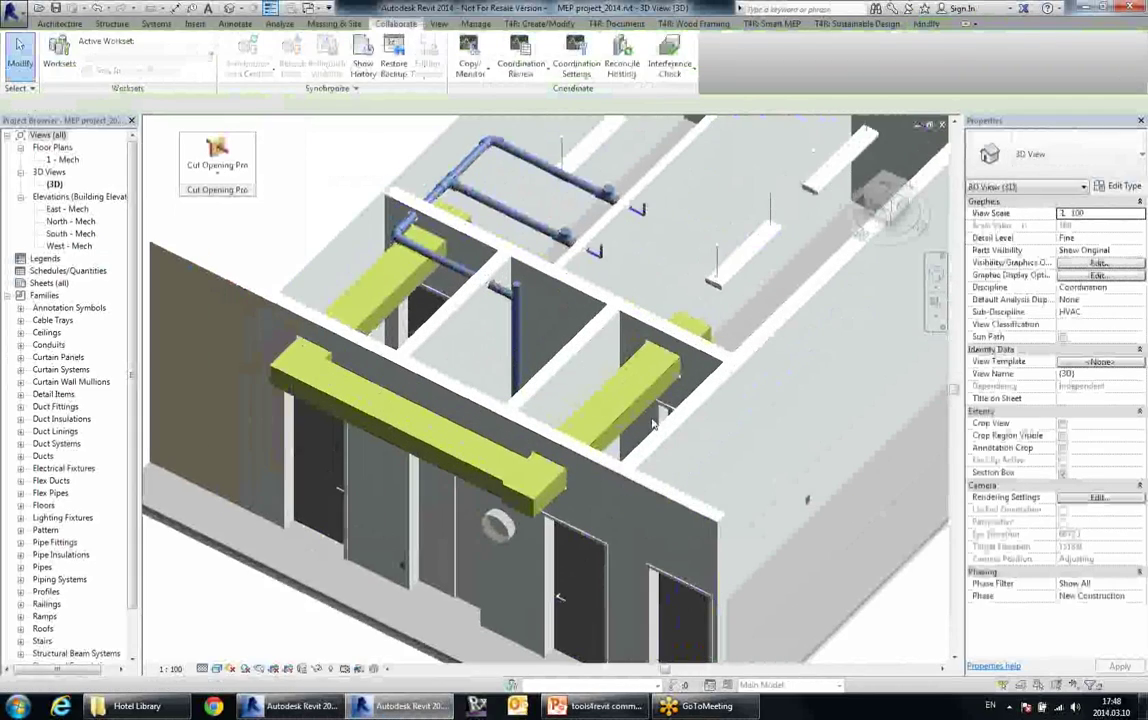
left_click(651, 401)
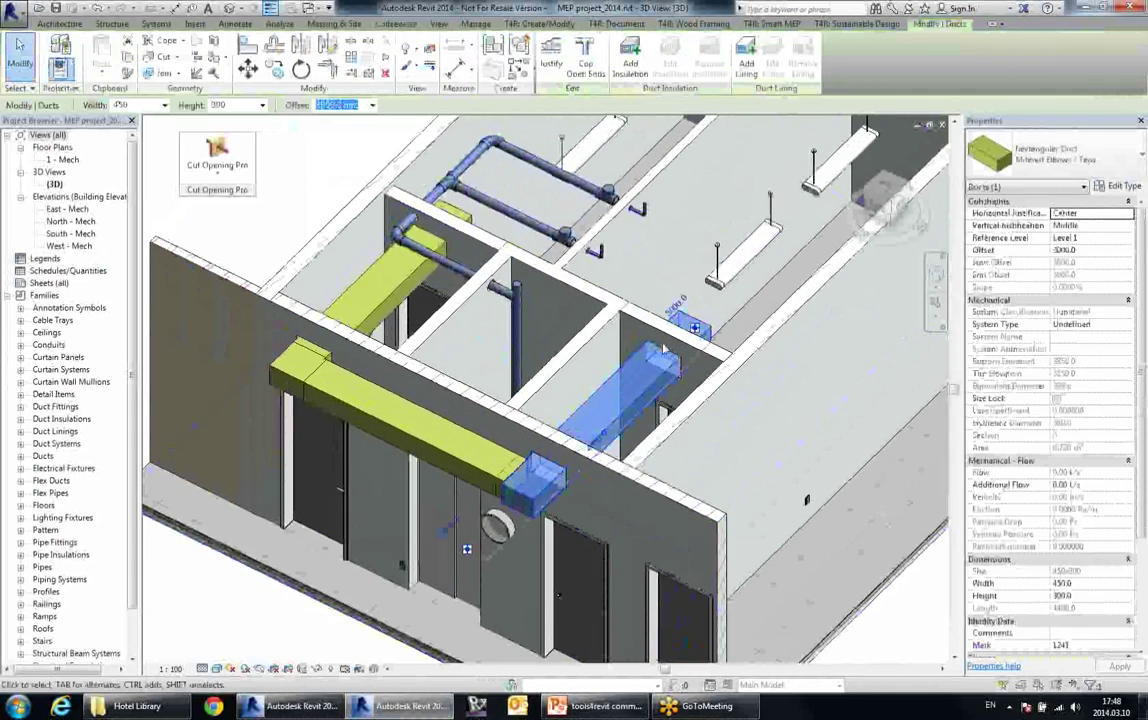
scroll(665, 415, "up", 2)
middle_click_drag(676, 428, 604, 576, "shift")
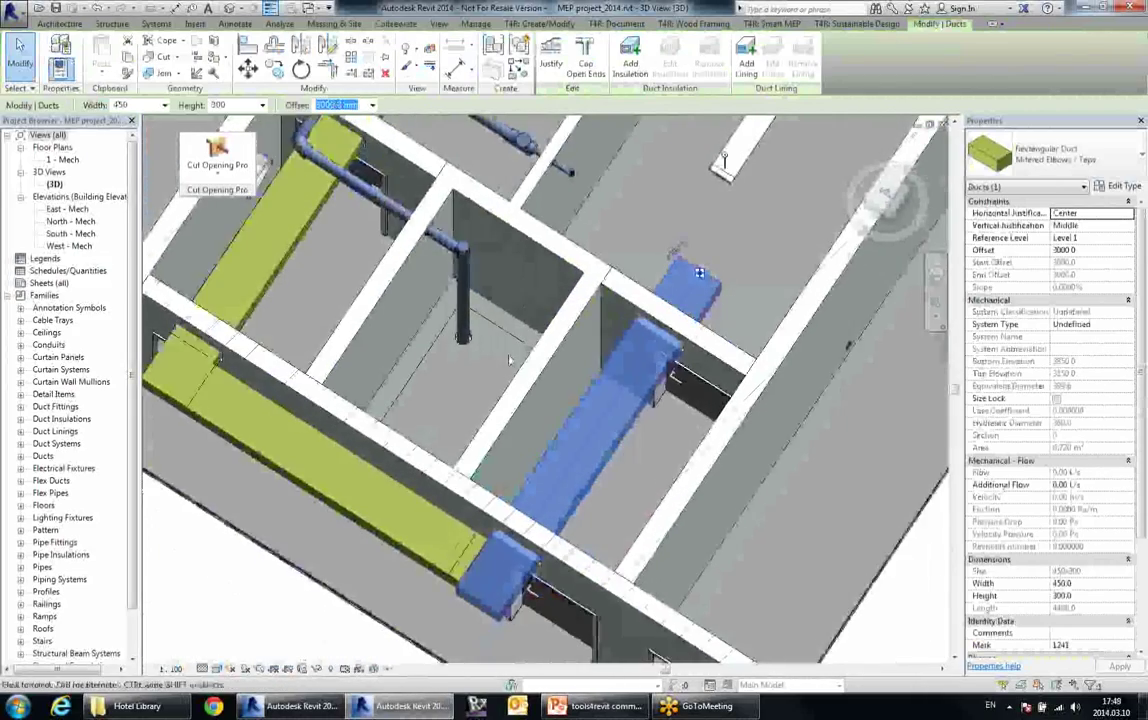
scroll(457, 336, "up", 2)
middle_click_drag(457, 340, 653, 357, "shift")
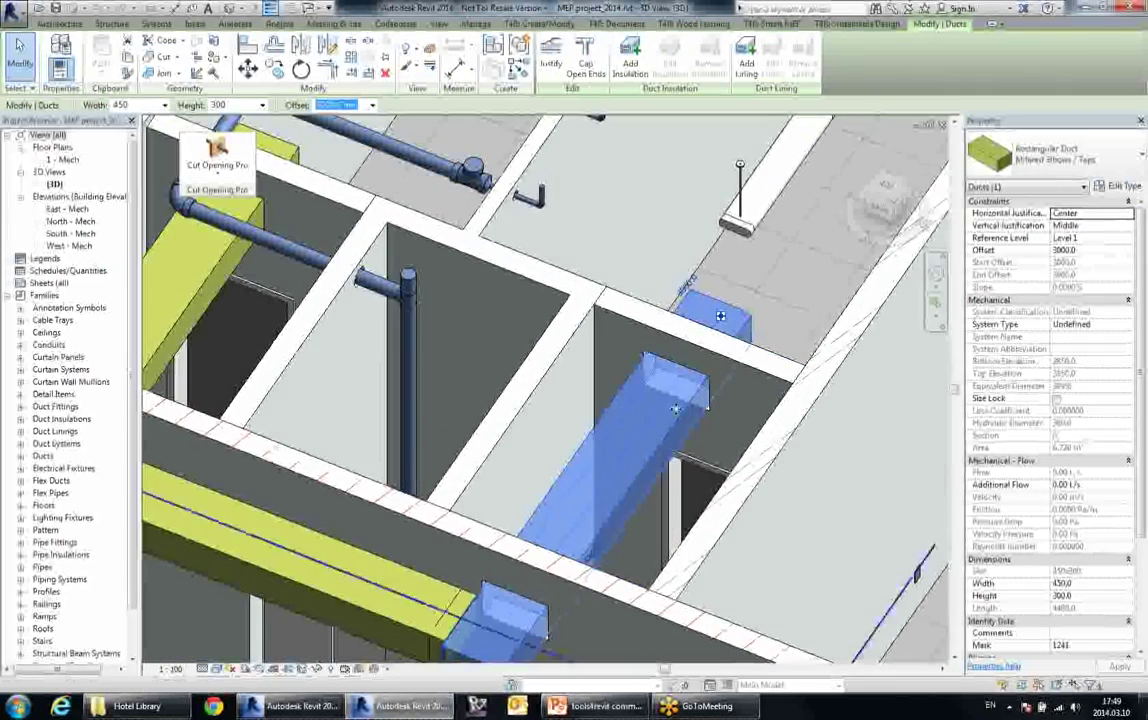
- Deselect the duct, select the horizontal pipe crossing the partition wall, and examine how it passes through its round opening
scroll(673, 401, "down", 1)
scroll(673, 401, "down", 1)
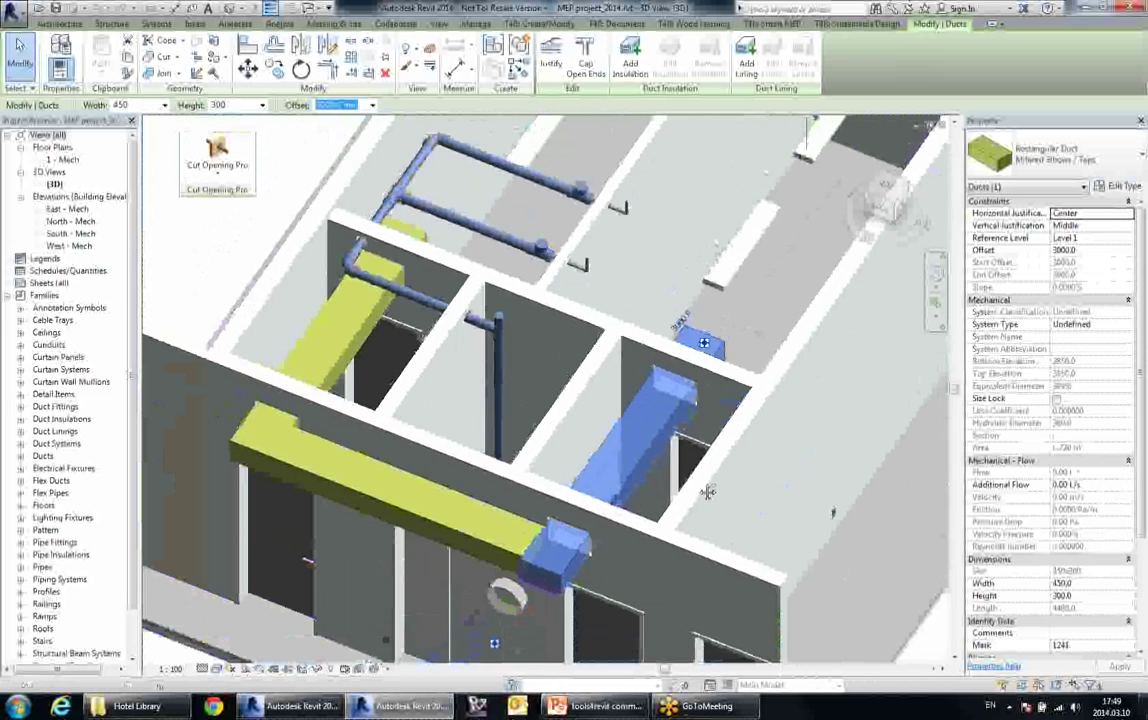
middle_click_drag(707, 490, 691, 481)
key("Escape")
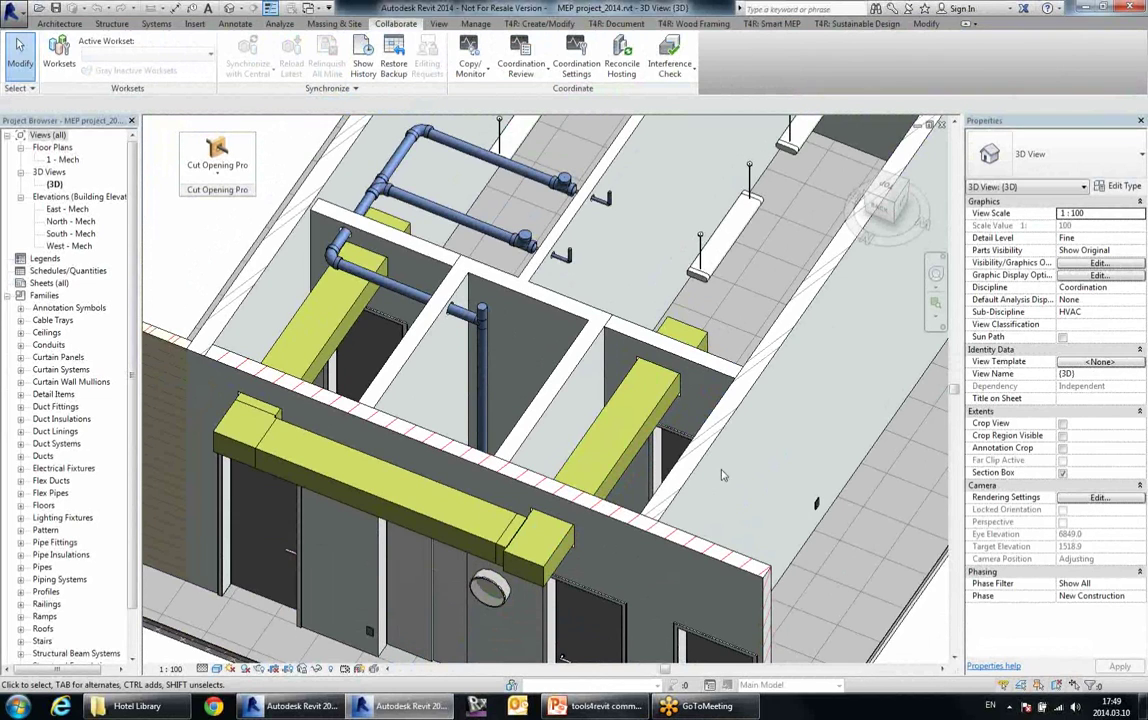
left_click(380, 272)
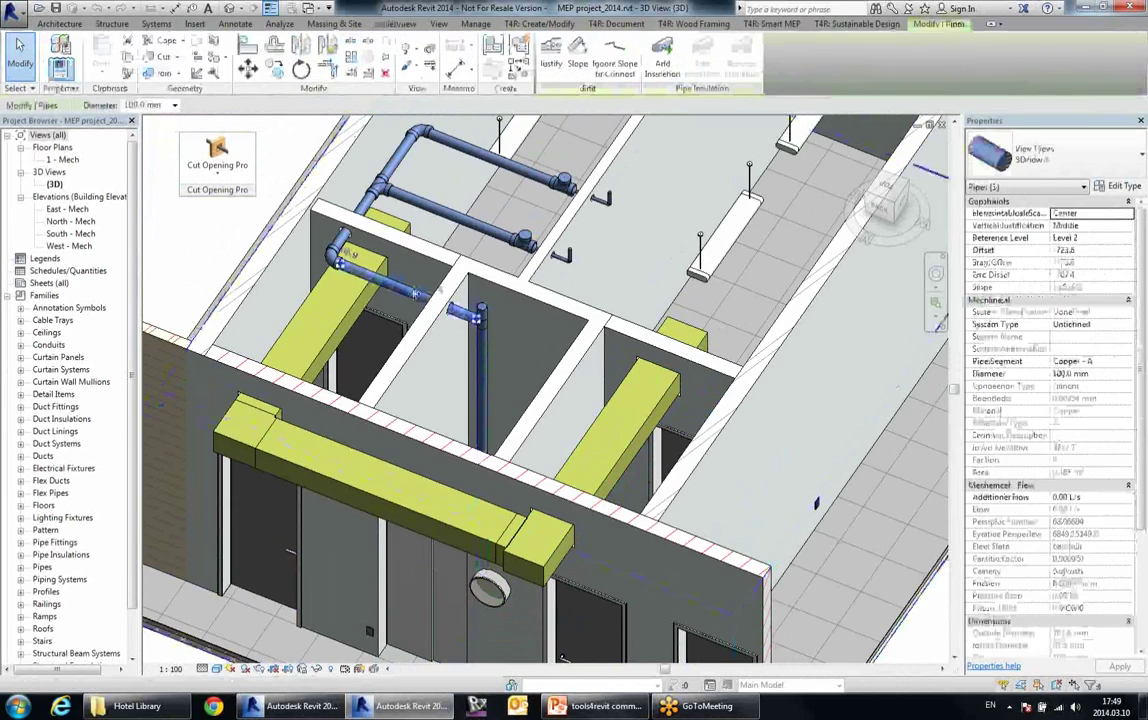
scroll(360, 265, "up", 4)
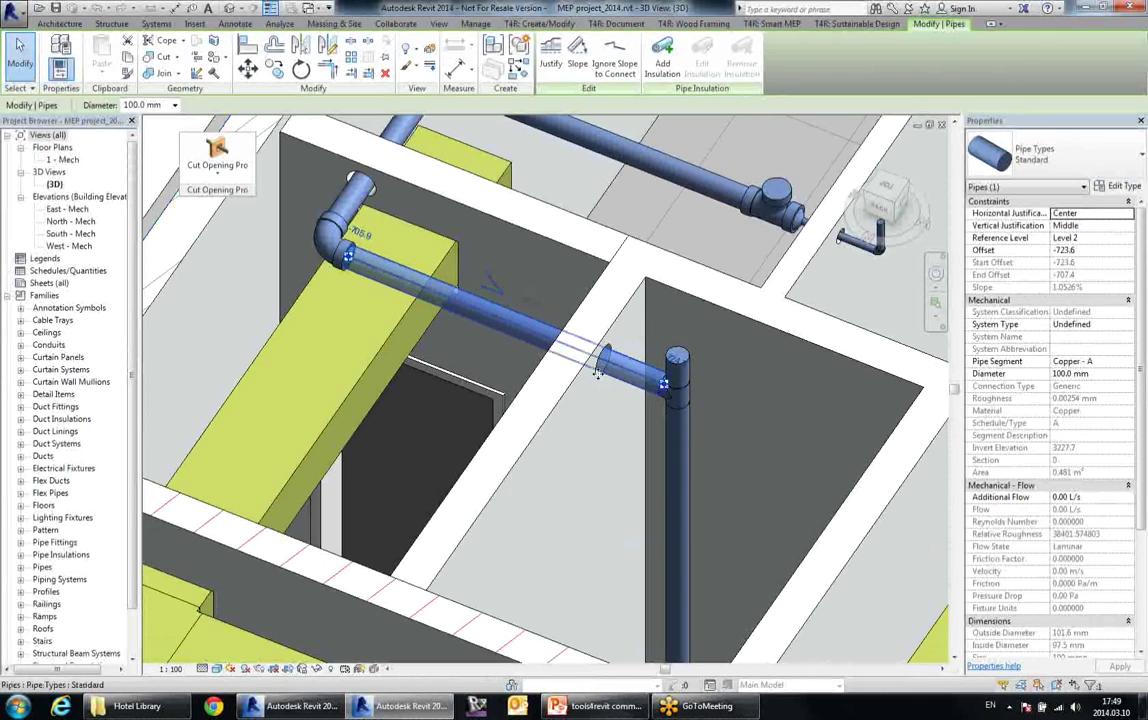
scroll(622, 355, "up", 3)
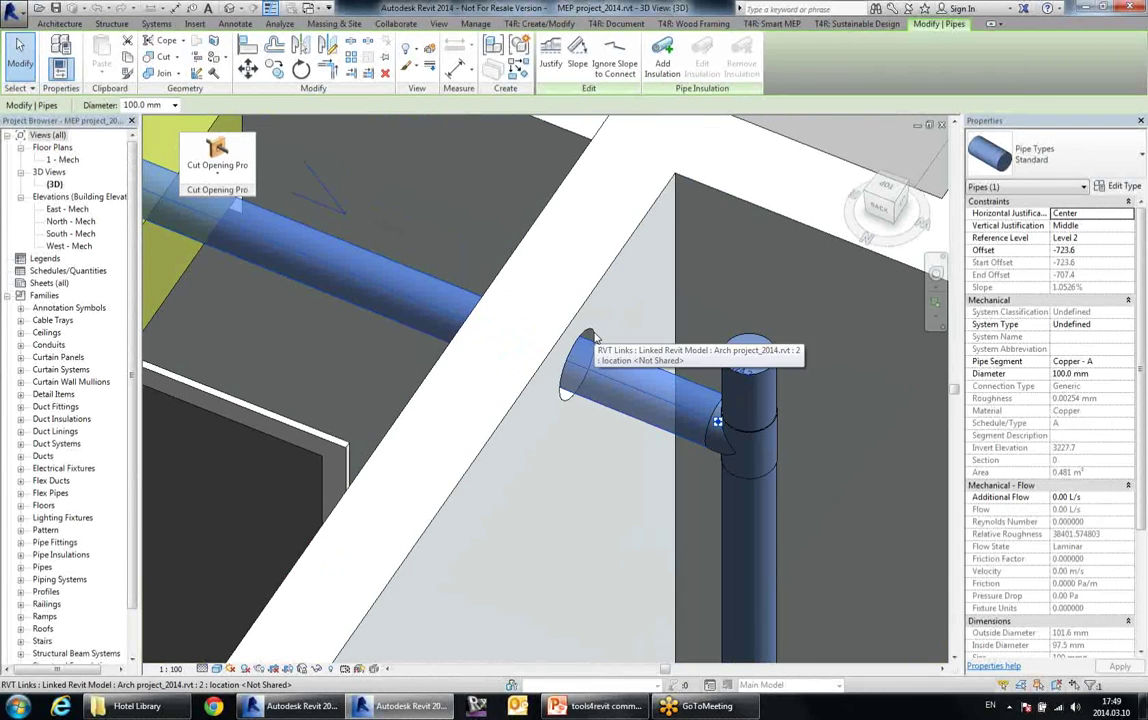
left_click(566, 402)
middle_click_drag(577, 469, 598, 397, "shift")
key("Escape")
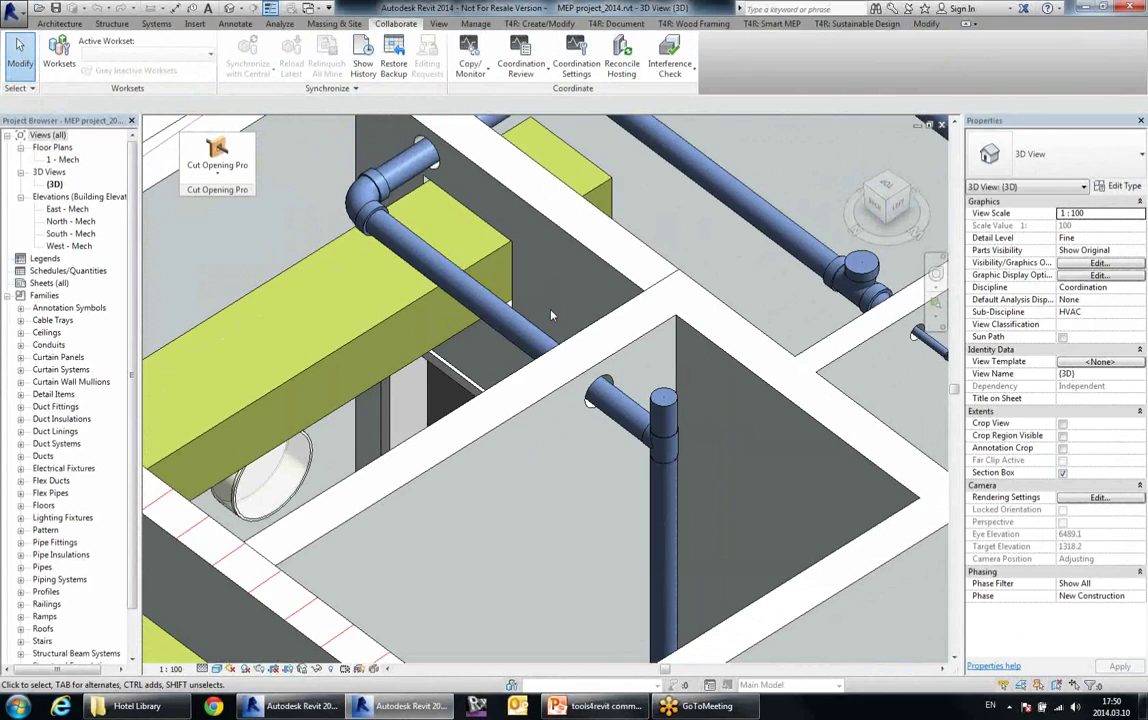
middle_click_drag(551, 316, 595, 173, "shift")
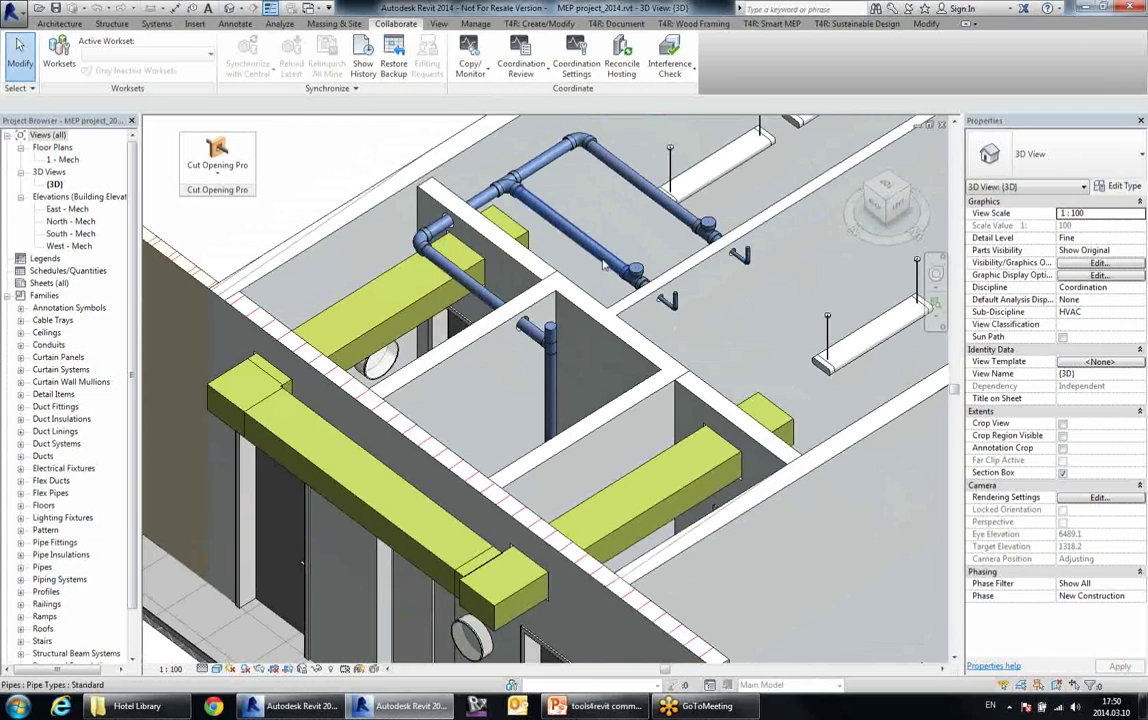
- Run an interference check of the current project's Ducts and Pipes against the Walls and Floors of Arch project_2014.rvt
left_click(669, 55)
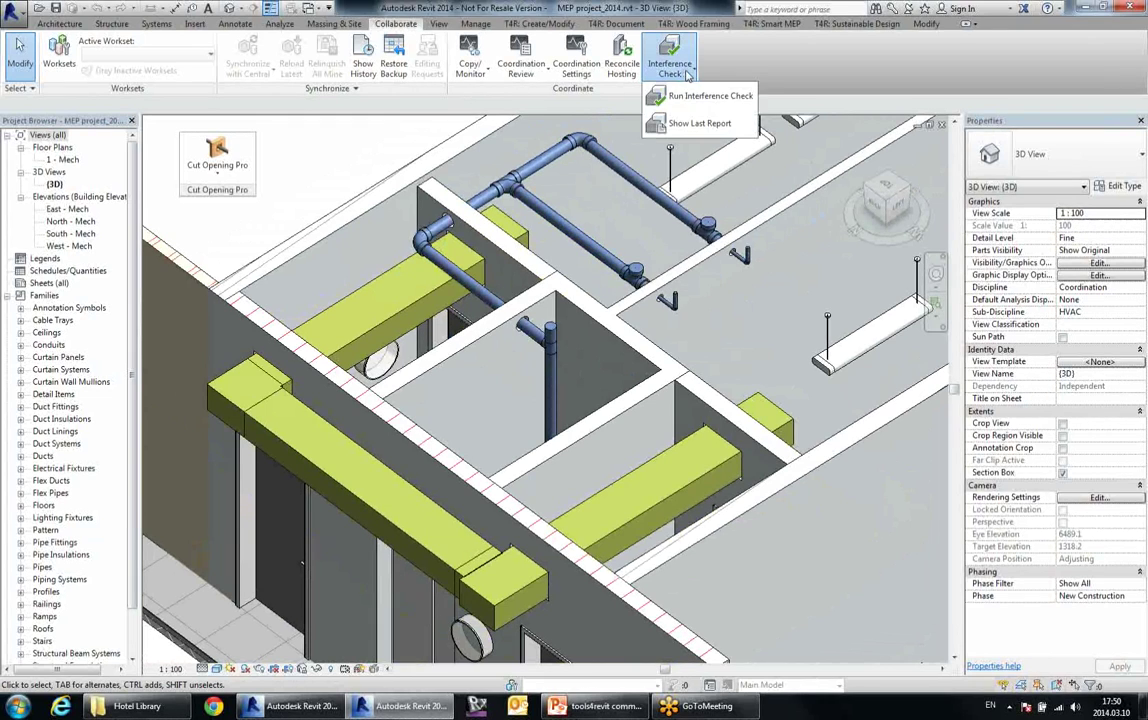
left_click(690, 97)
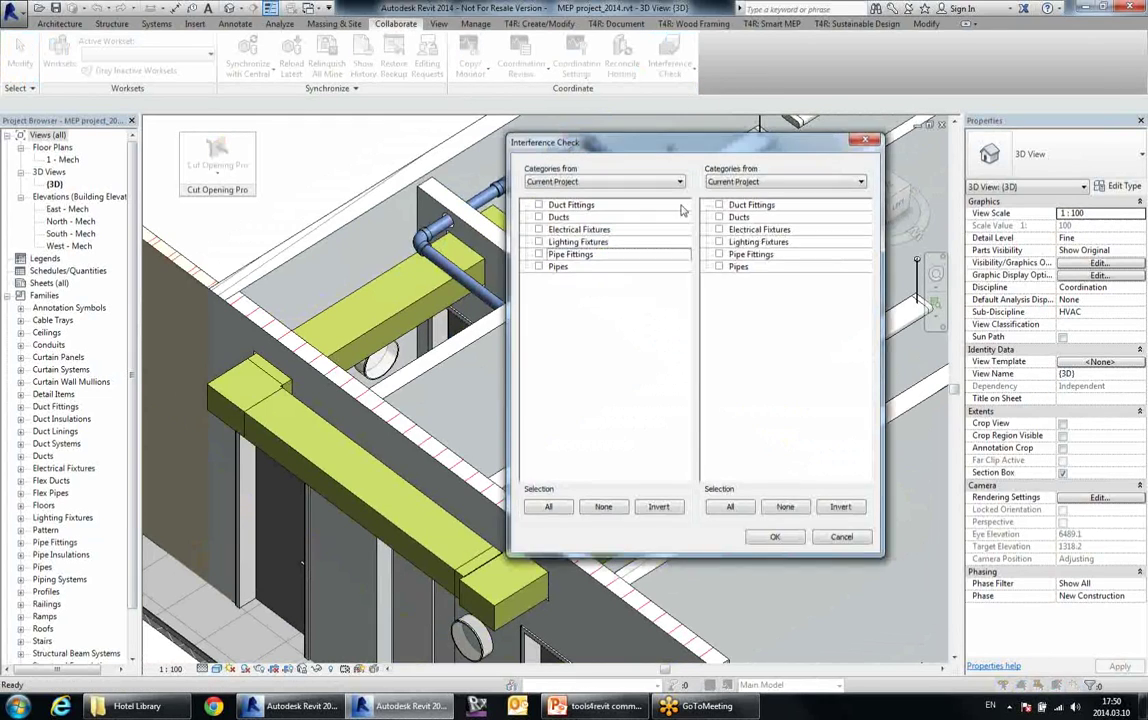
left_click(539, 266)
left_click(539, 217)
left_click(845, 181)
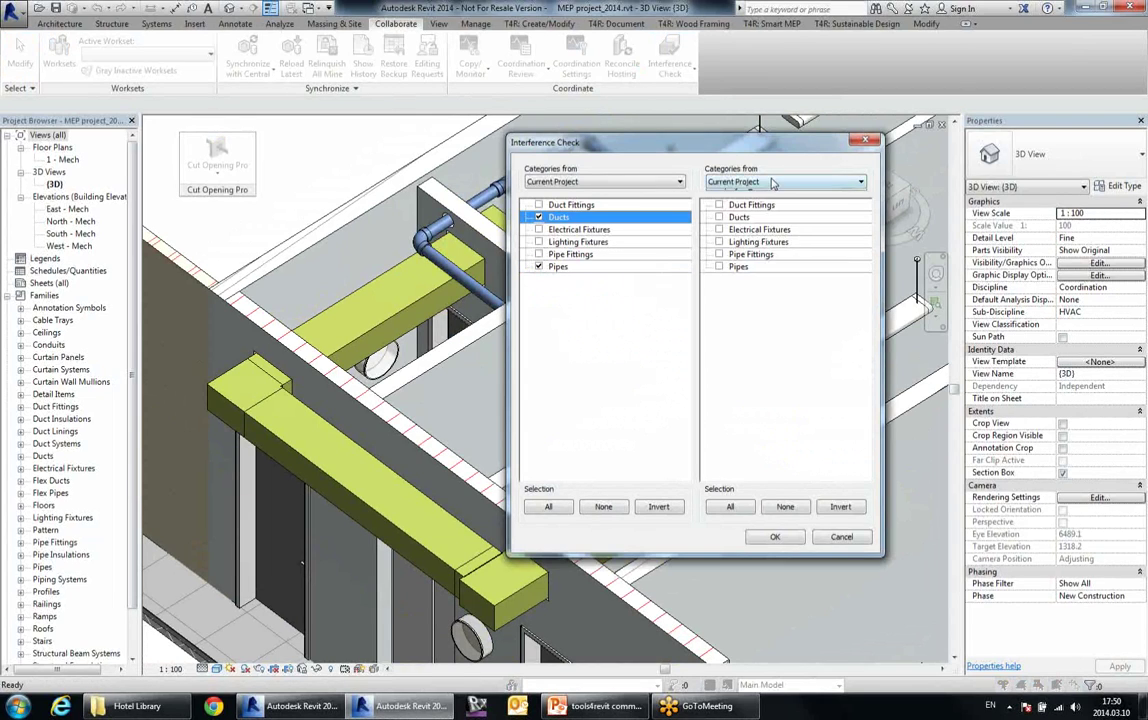
left_click(766, 203)
left_click(719, 254)
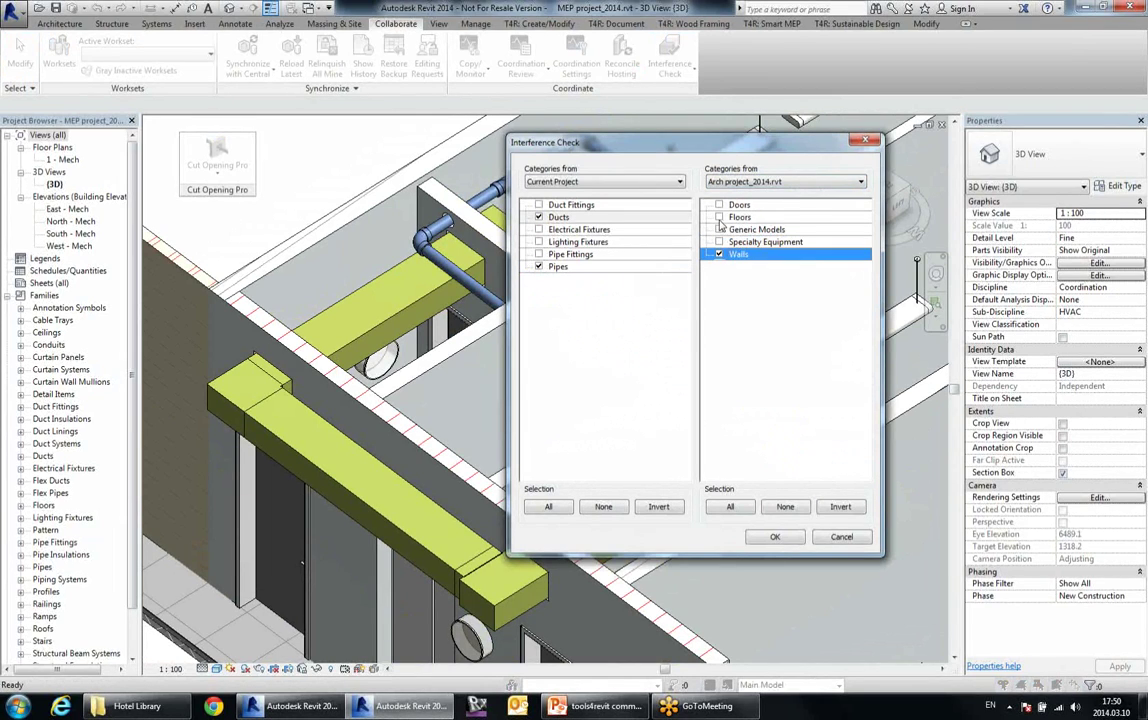
left_click(719, 217)
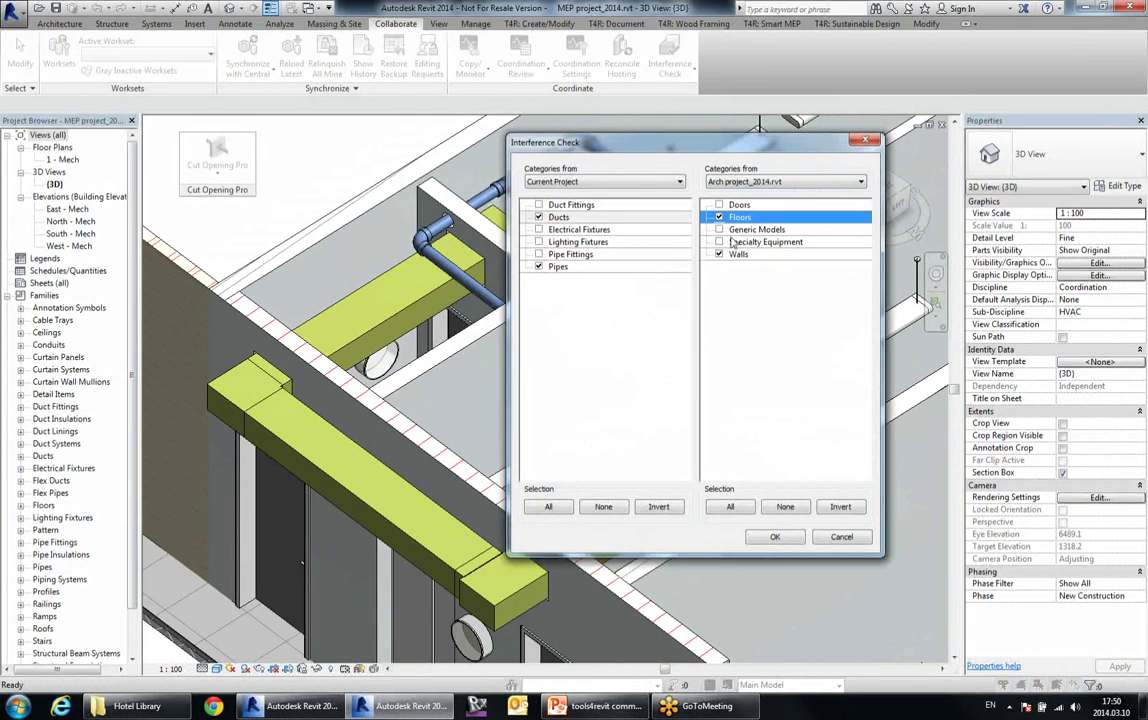
left_click(774, 538)
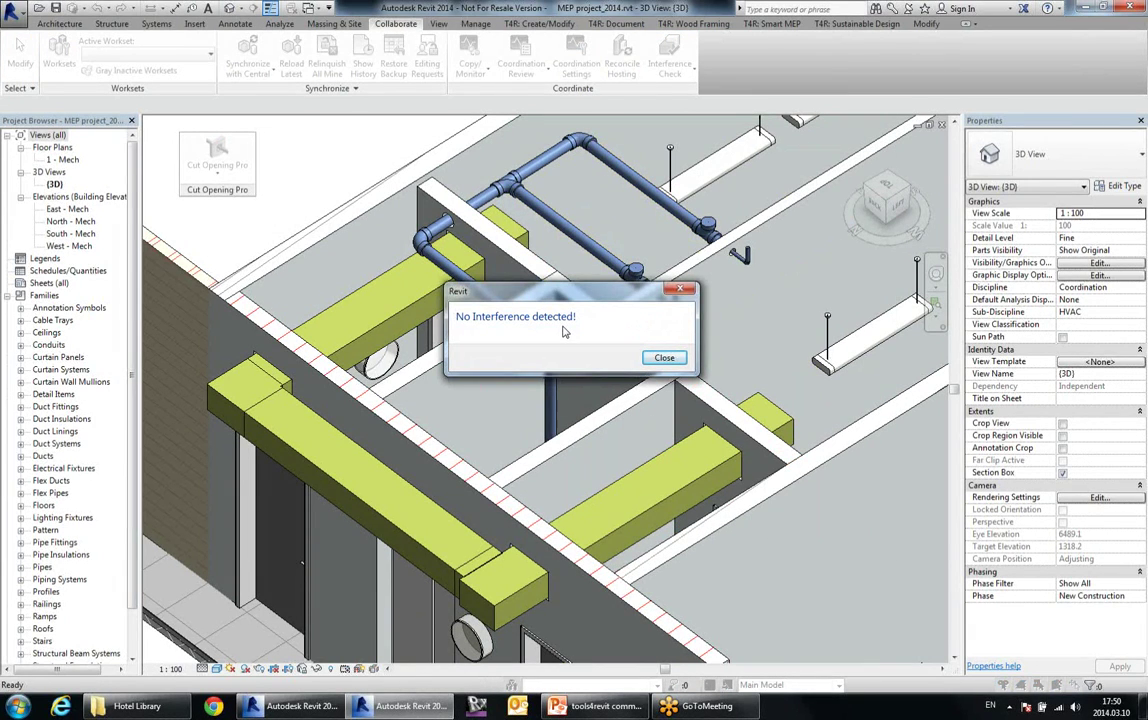
left_click(666, 359)
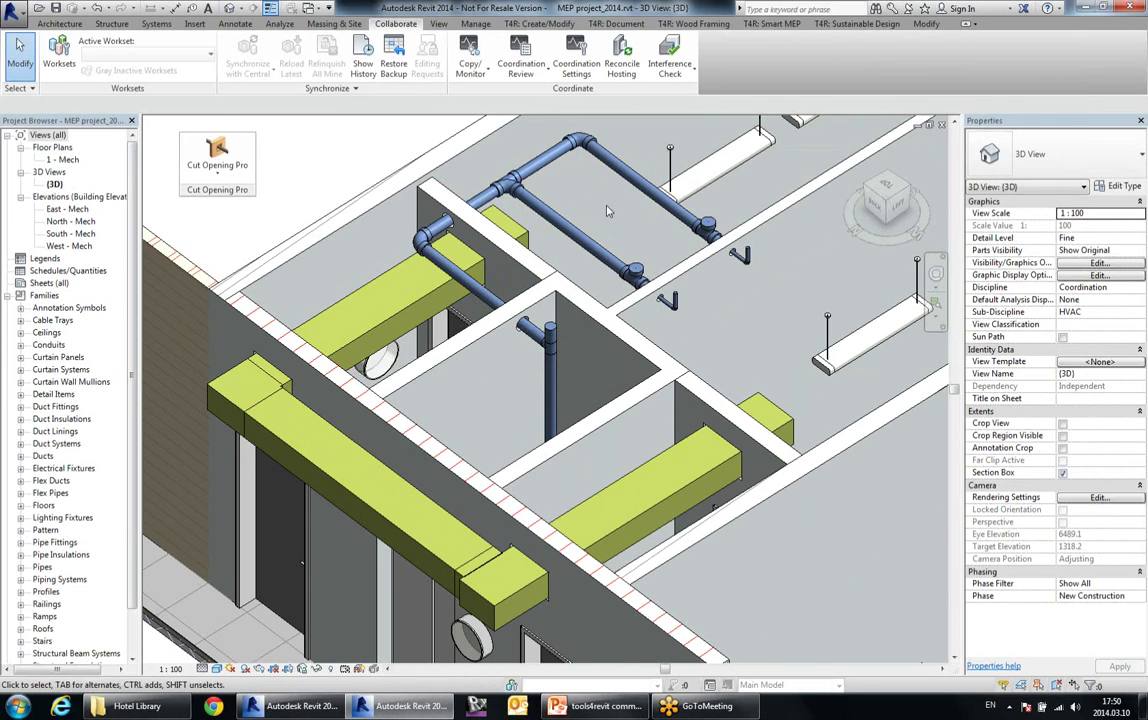
- Shift the rectangular duct that crosses the end room slightly sideways, out of line with its wall openings
scroll(606, 211, "down", 1)
middle_click_drag(718, 440, 716, 490, "shift")
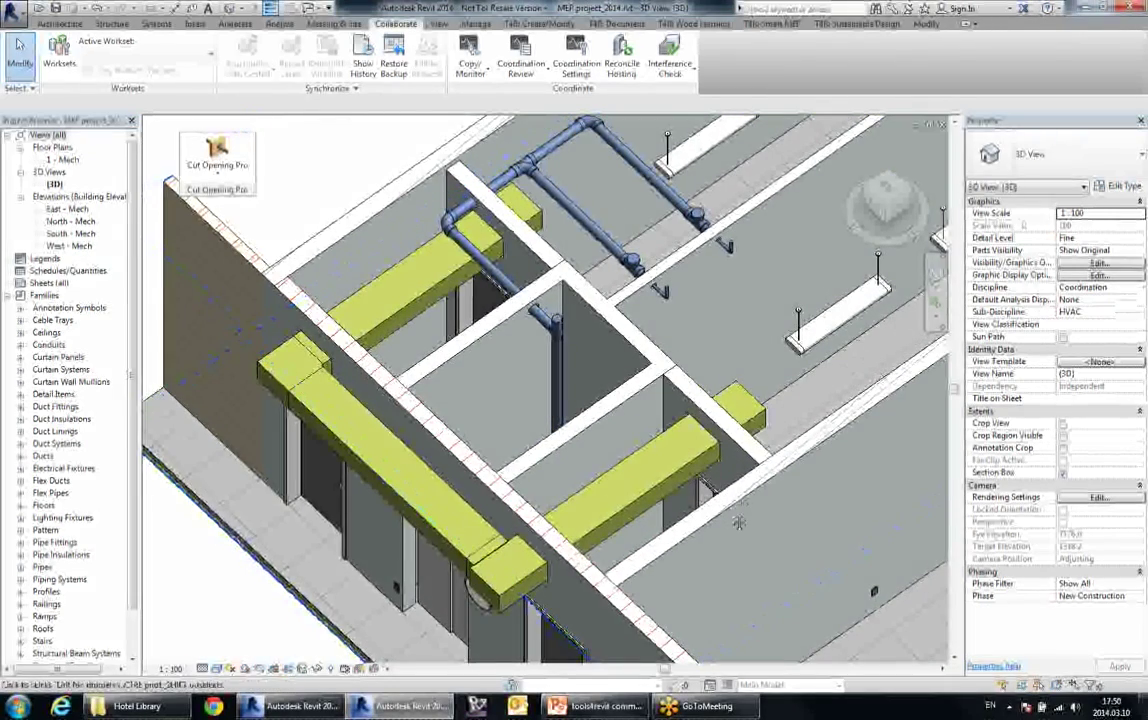
middle_click_drag(739, 522, 745, 497)
left_click(671, 454)
left_click_drag(671, 454, 686, 468)
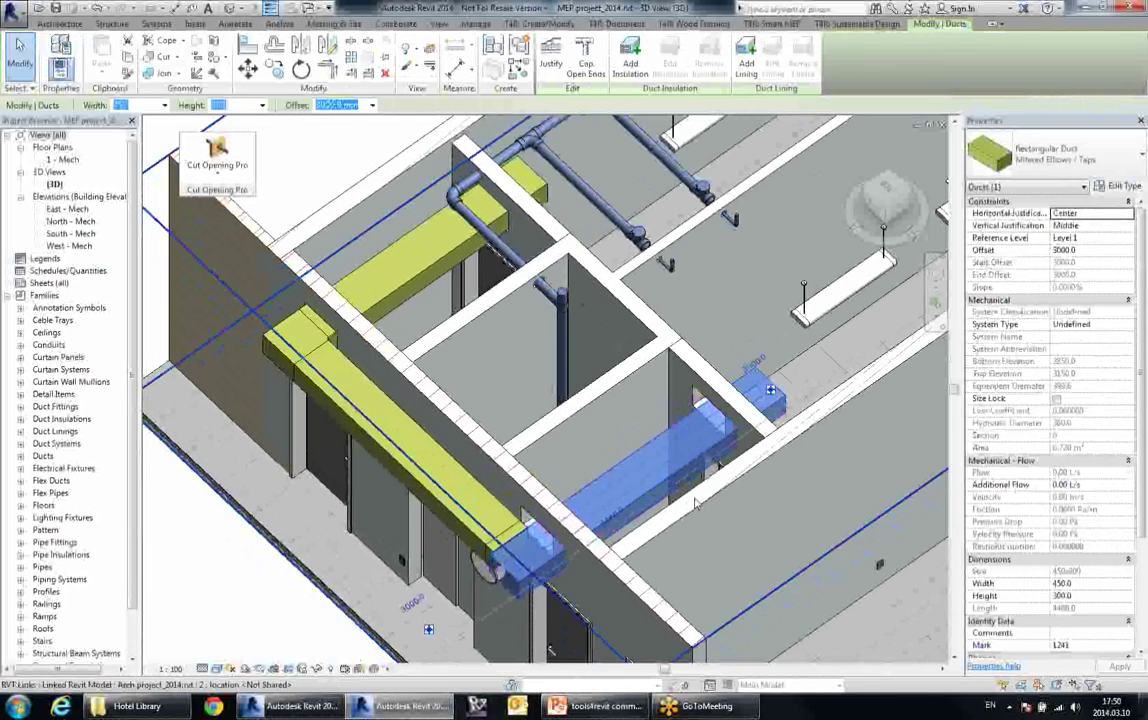
- Copy the horizontal pipe crossing the partition wall to a parallel position beside the original, passing through the same wall
scroll(581, 358, "up", 3)
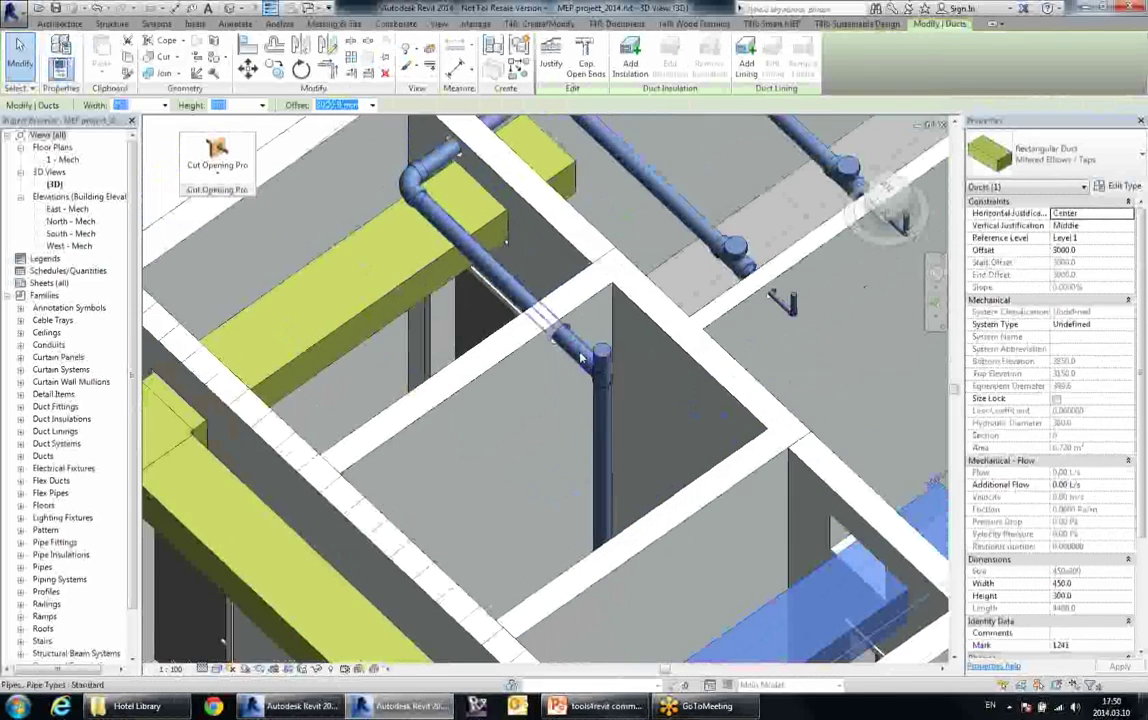
left_click(581, 358)
key("m")
key("v")
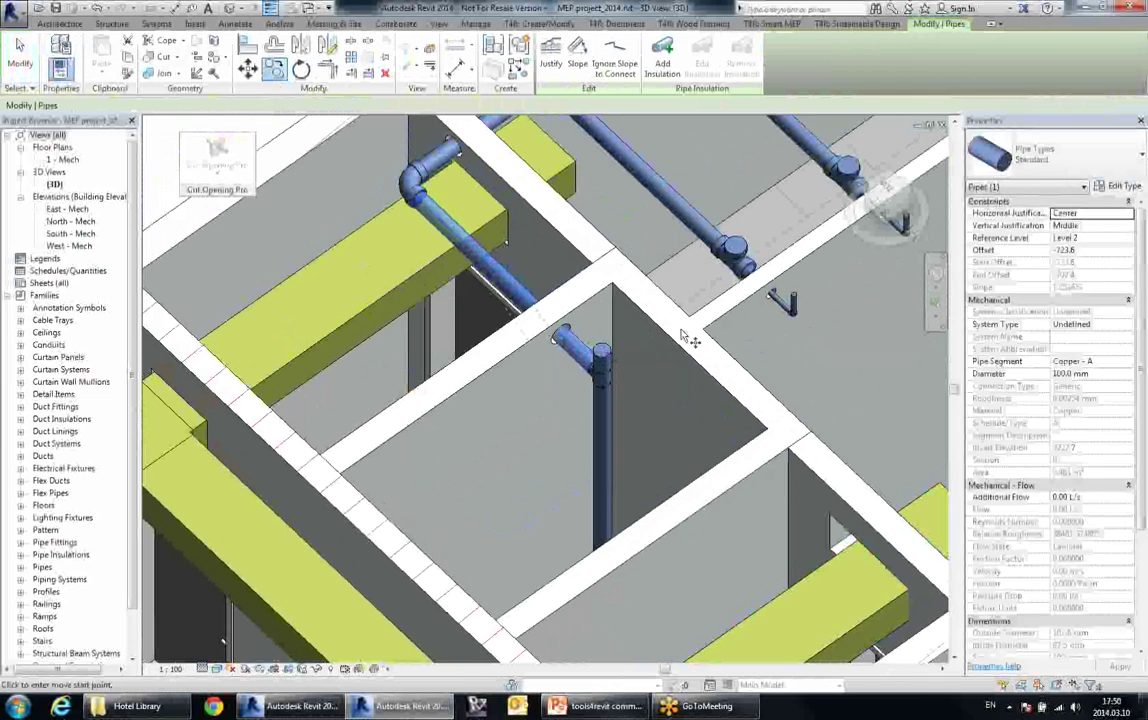
left_click(681, 330)
left_click(629, 373)
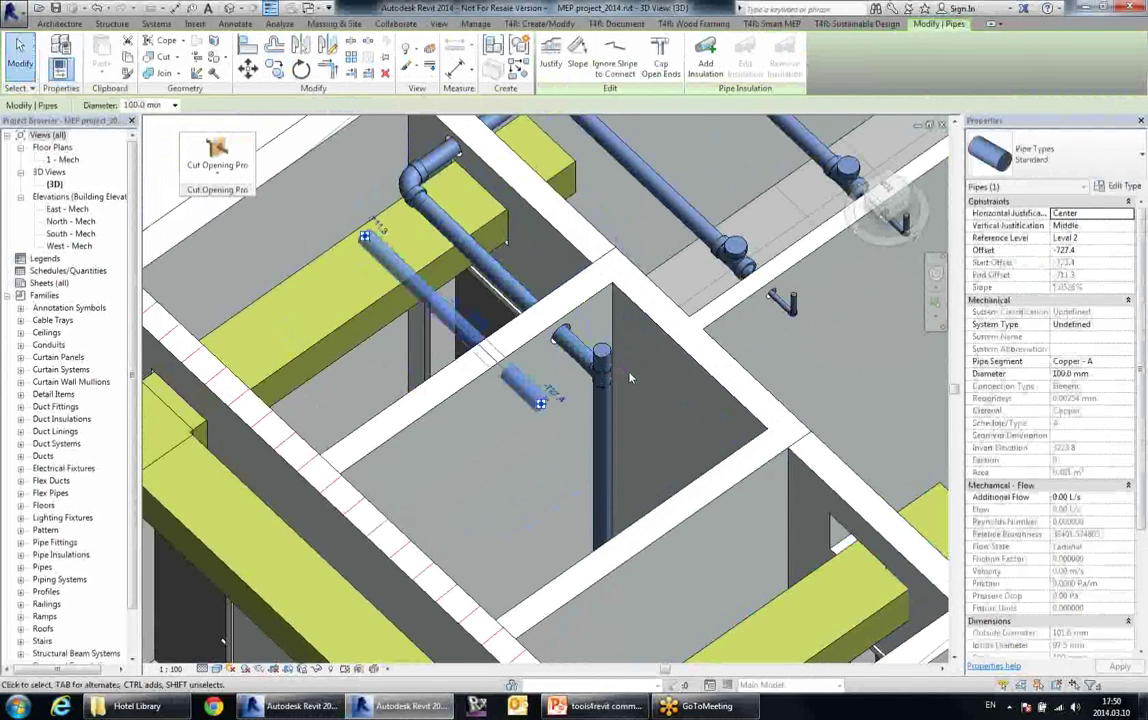
left_click(531, 472)
middle_click_drag(543, 467, 534, 409)
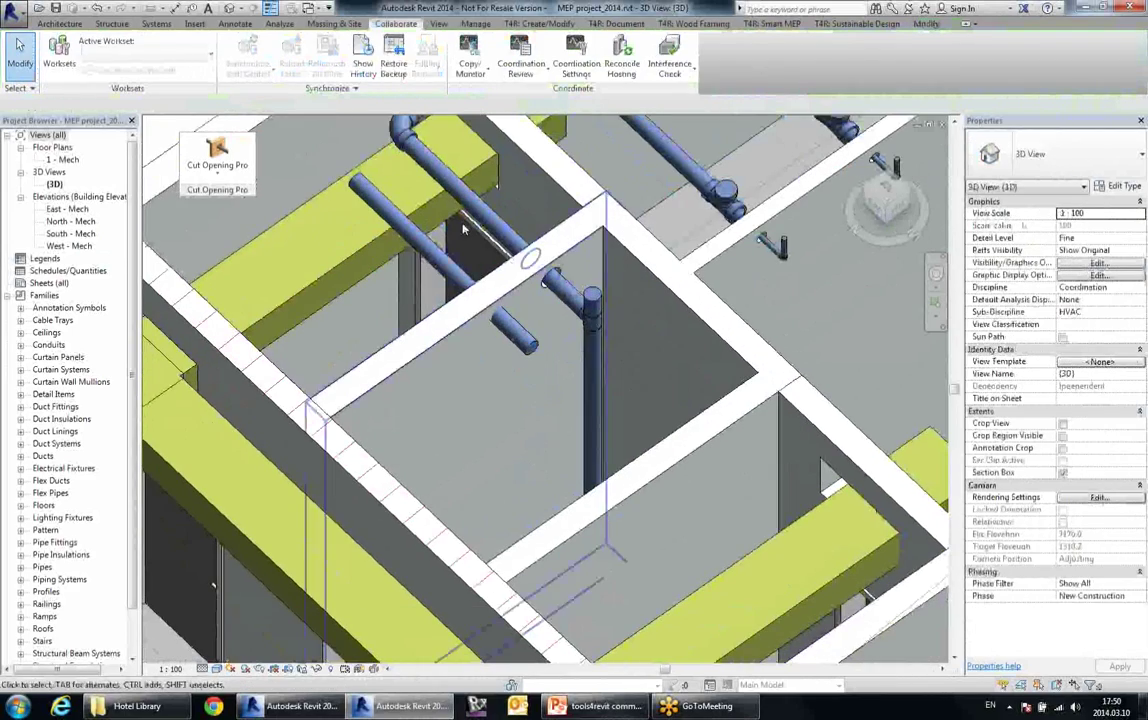
scroll(463, 229, "down", 4)
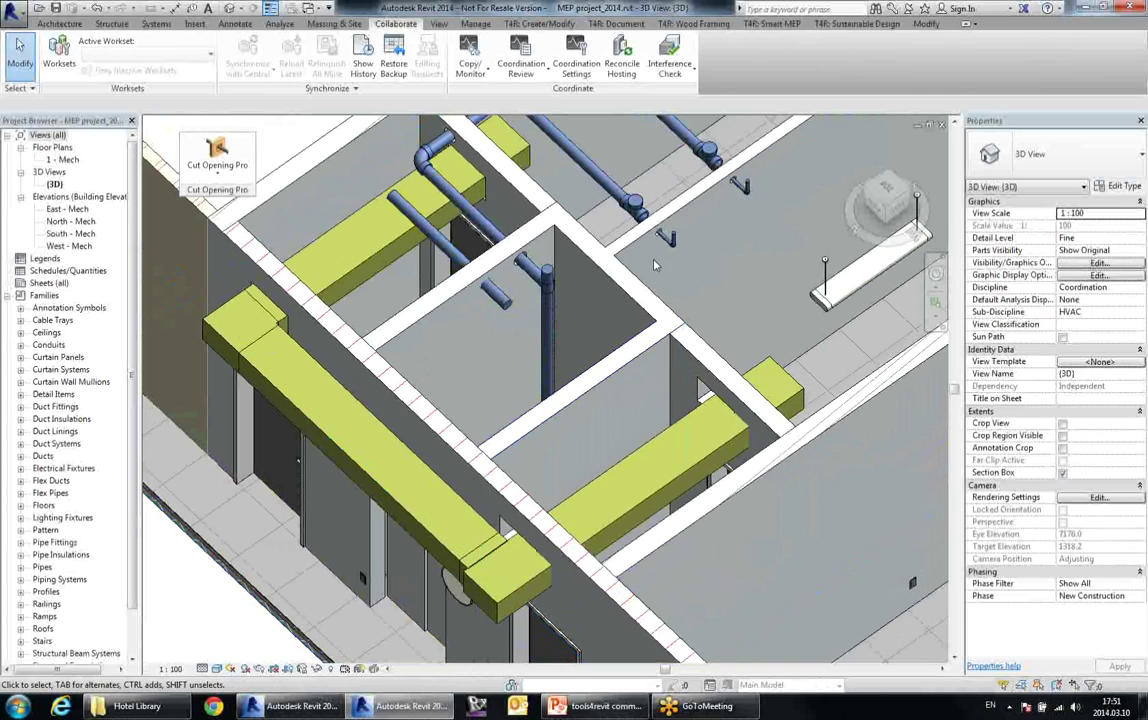
- Rerun the interference check on the modified model, comparing Ducts and Pipes with Arch project_2014.rvt's Walls and Floors
left_click(670, 70)
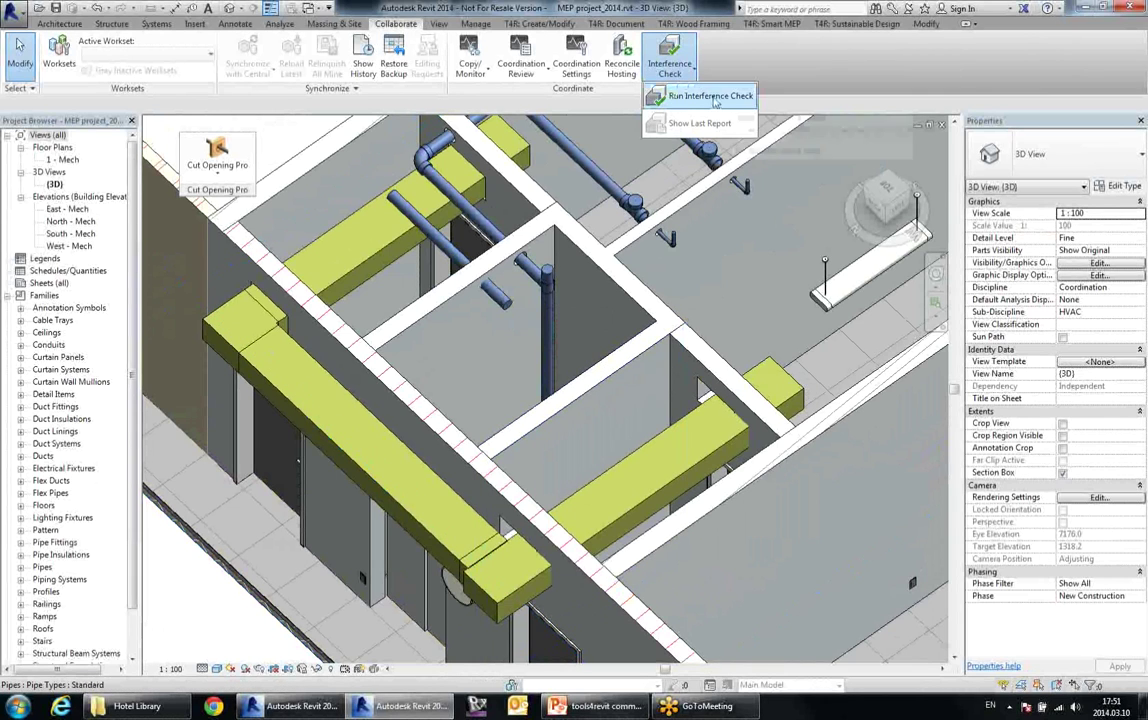
left_click(700, 96)
left_click(540, 267)
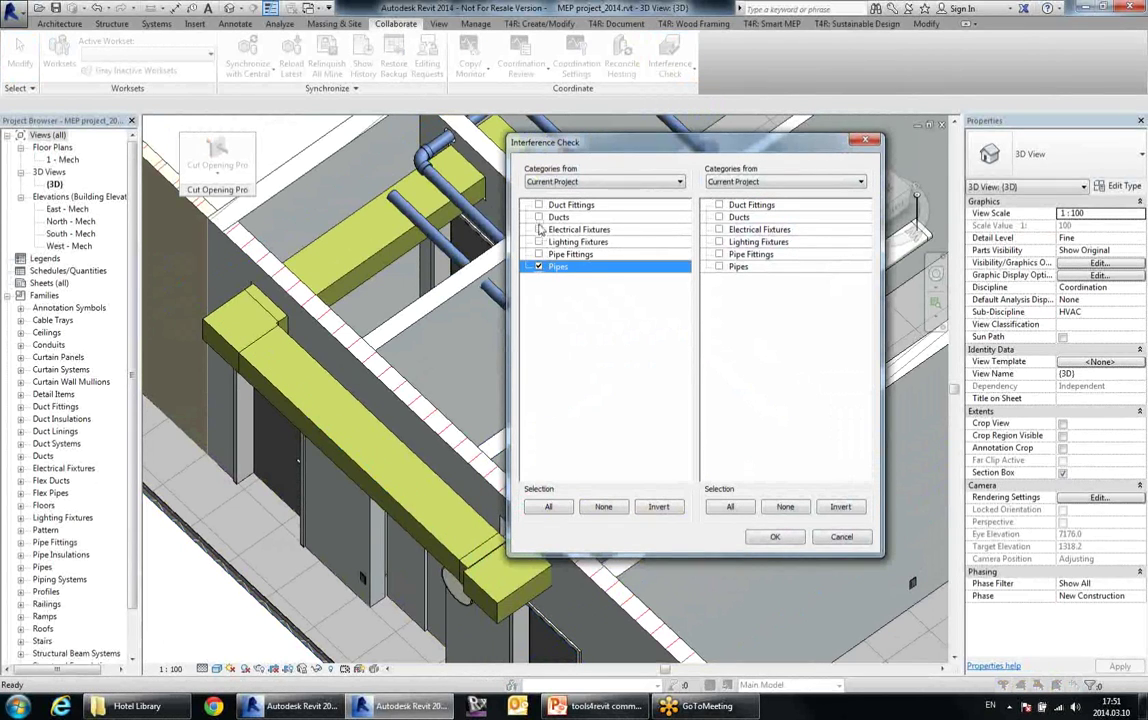
left_click(539, 217)
left_click(748, 182)
left_click(745, 194)
left_click(719, 254)
left_click(719, 217)
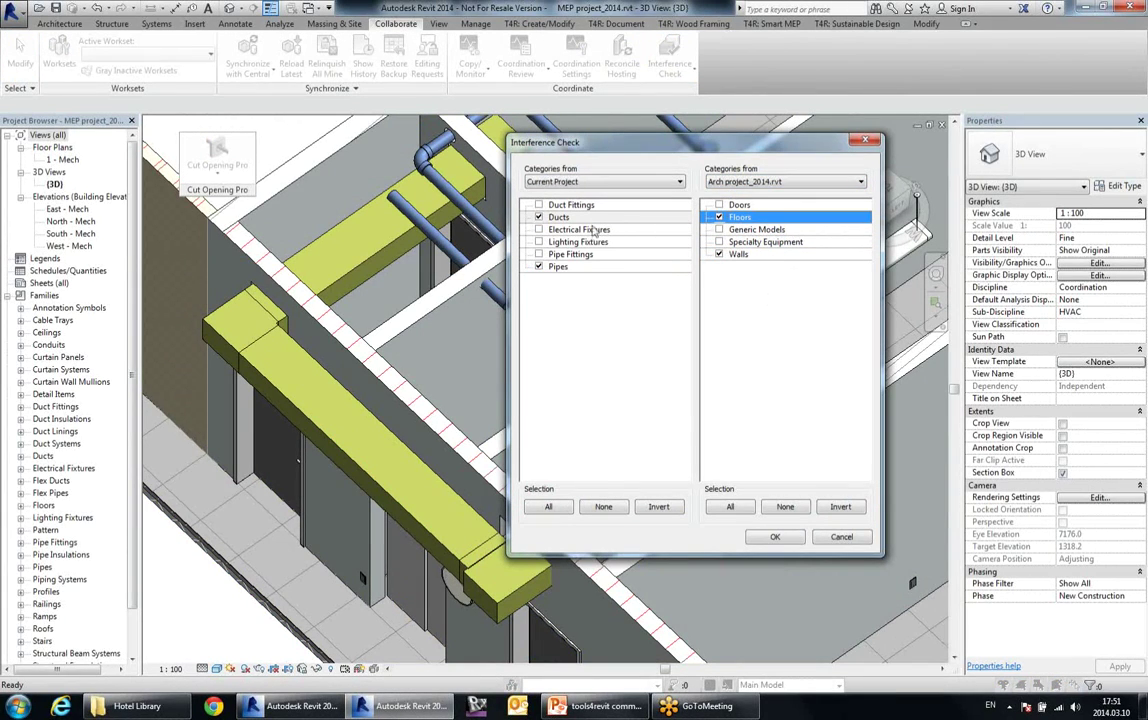
left_click(777, 539)
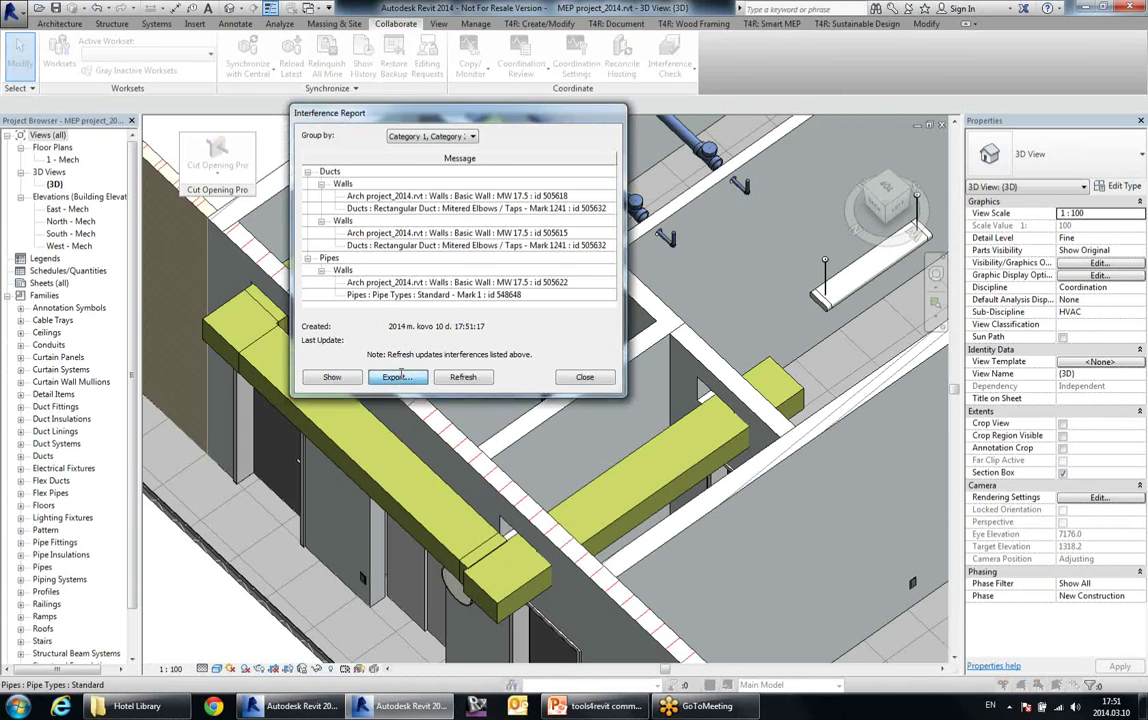
- Export the interference report to the Desktop as MEP project_2014_updated in HTML format and close the report
left_click(398, 377)
left_click(423, 371)
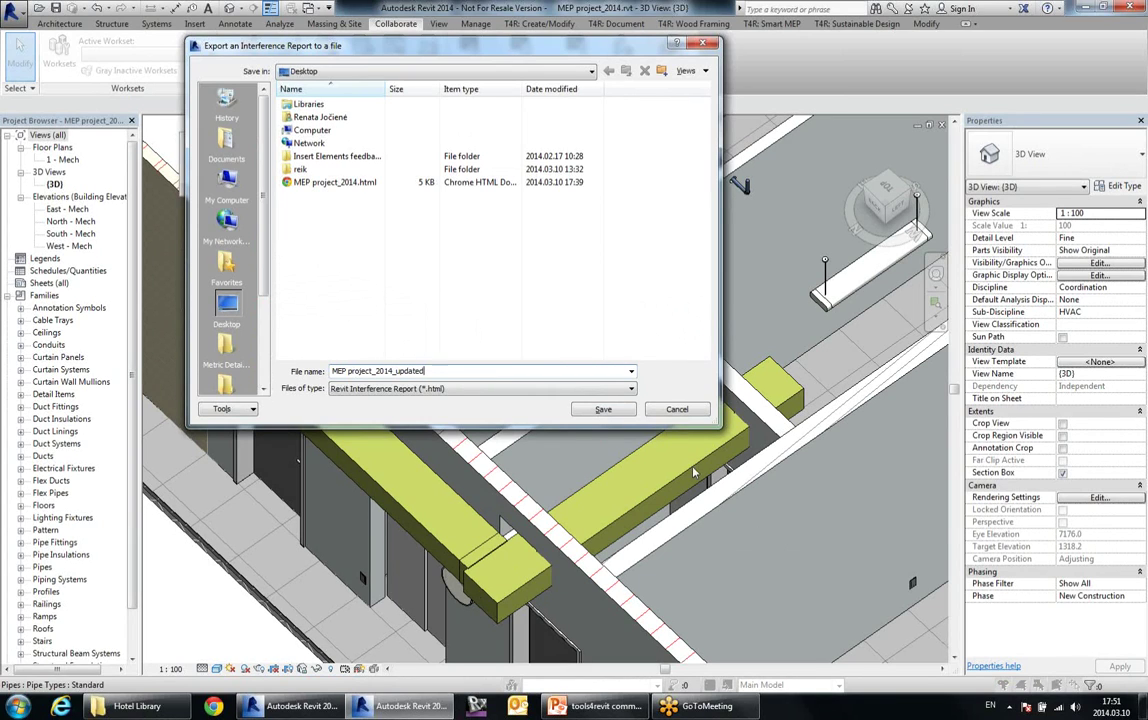
left_click(616, 411)
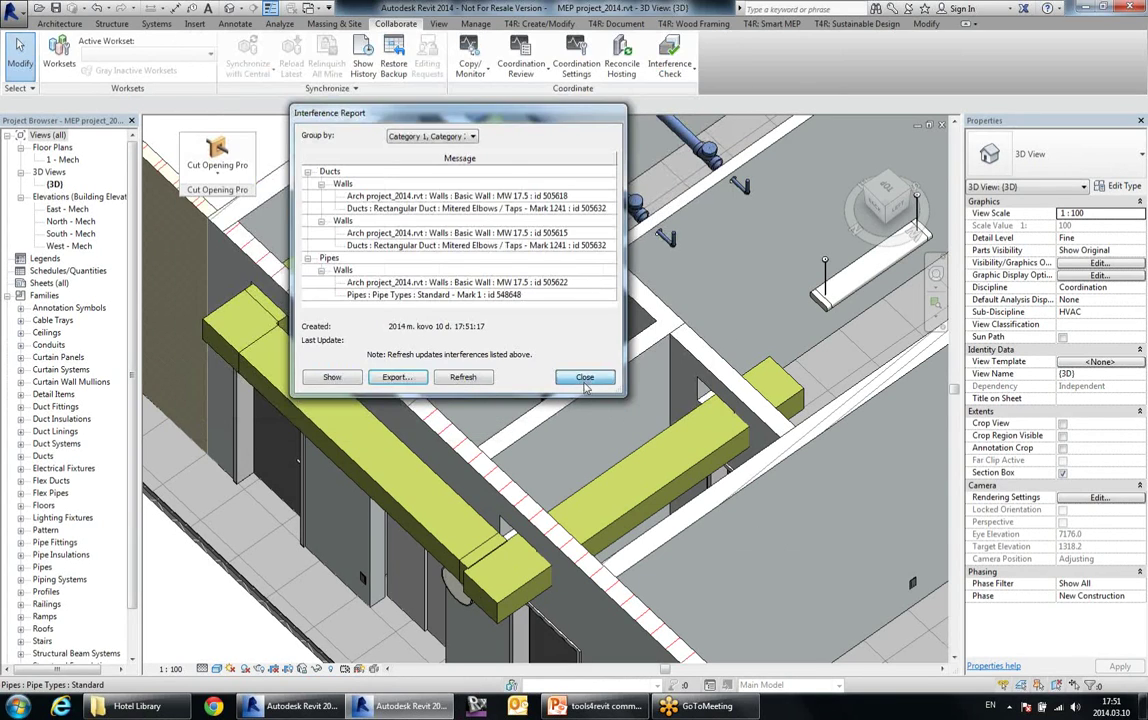
left_click(586, 382)
- Load MEP project_2014_updated.html from the Desktop into Cut Opening Pro's Read Interference Check Data
left_click(219, 176)
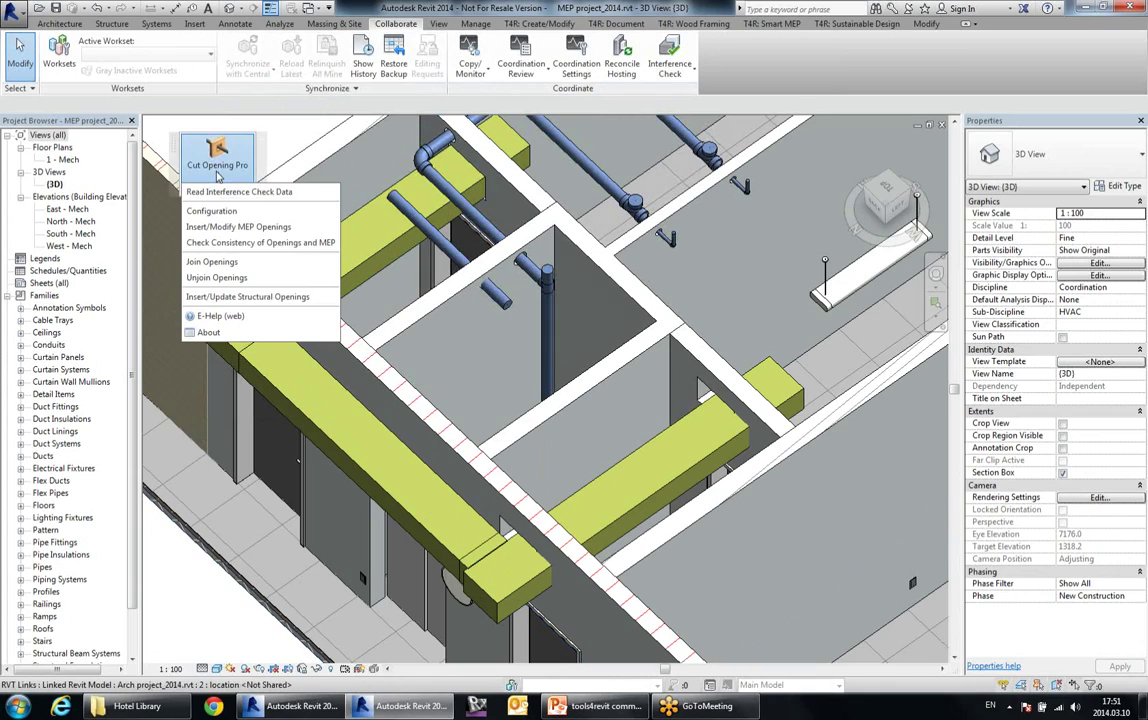
left_click(222, 193)
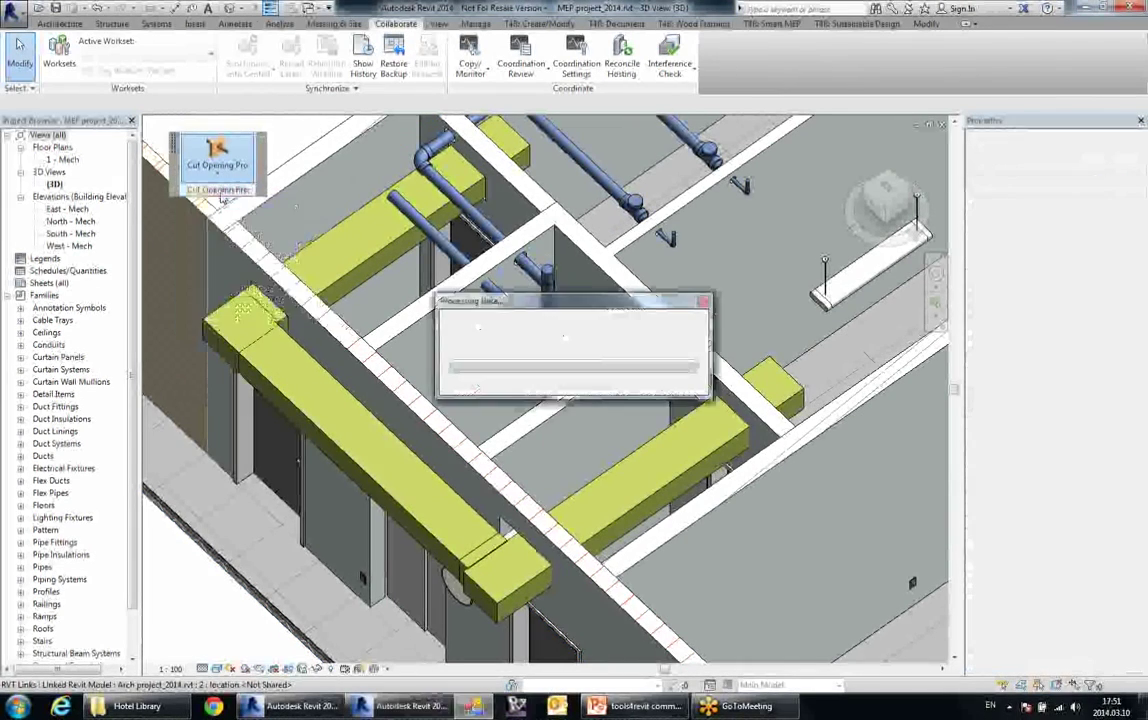
left_click(276, 335)
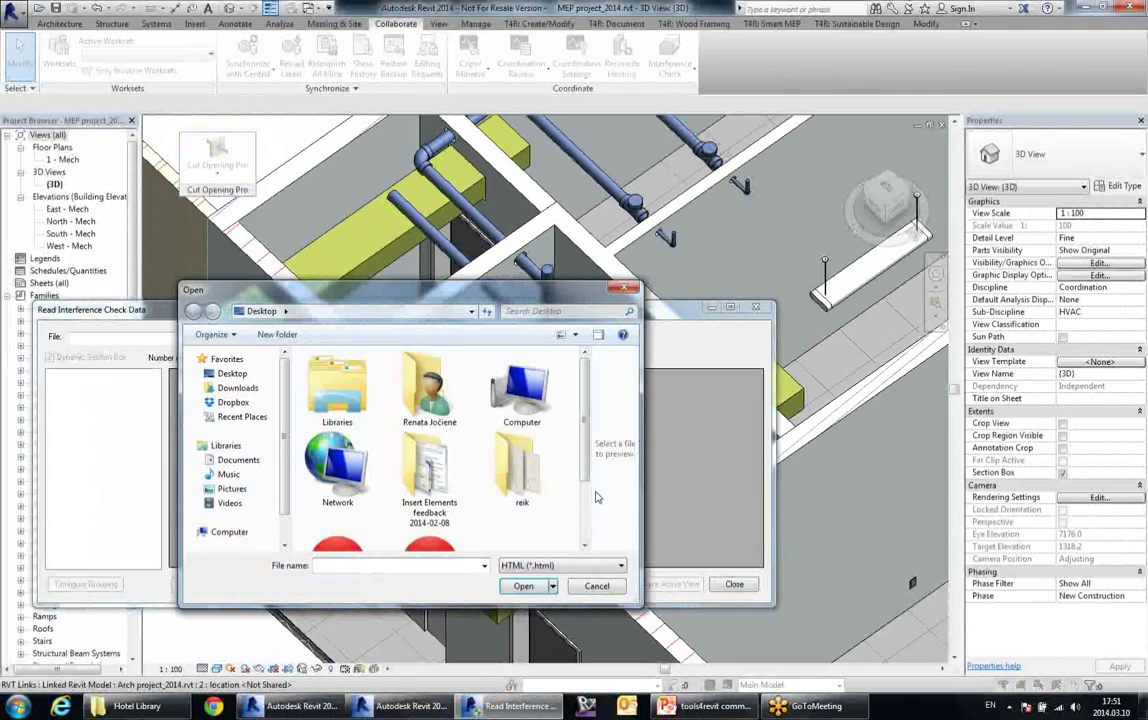
scroll(578, 466, "down", 2)
left_click(430, 485)
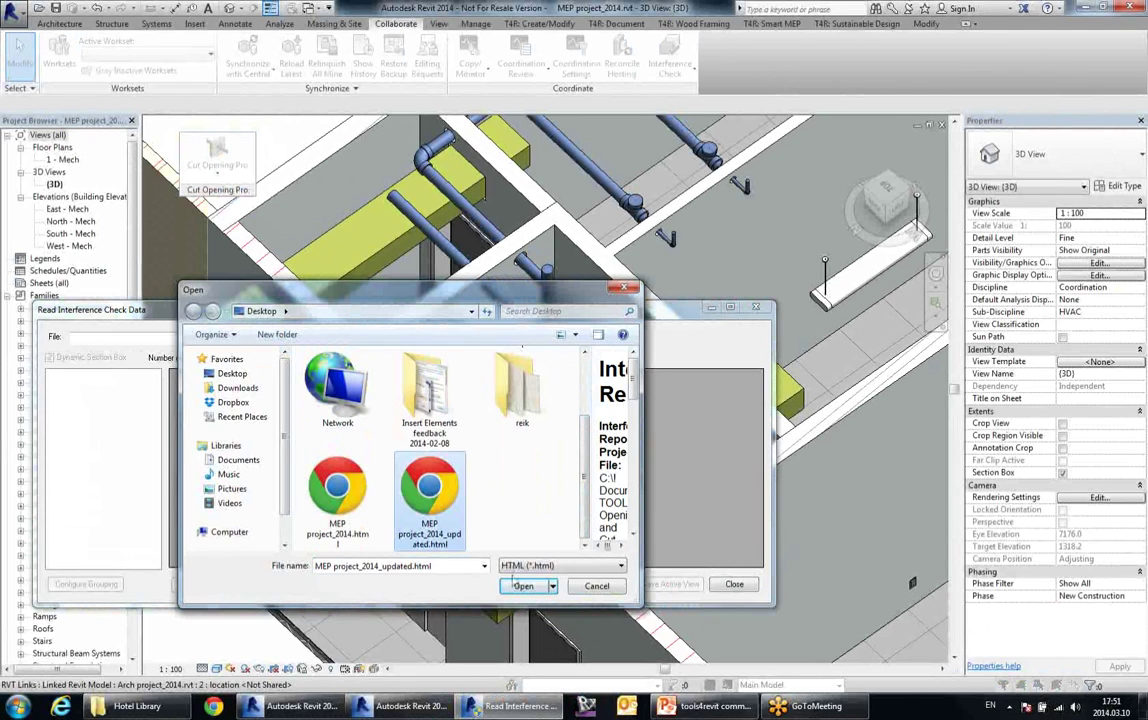
left_click(523, 587)
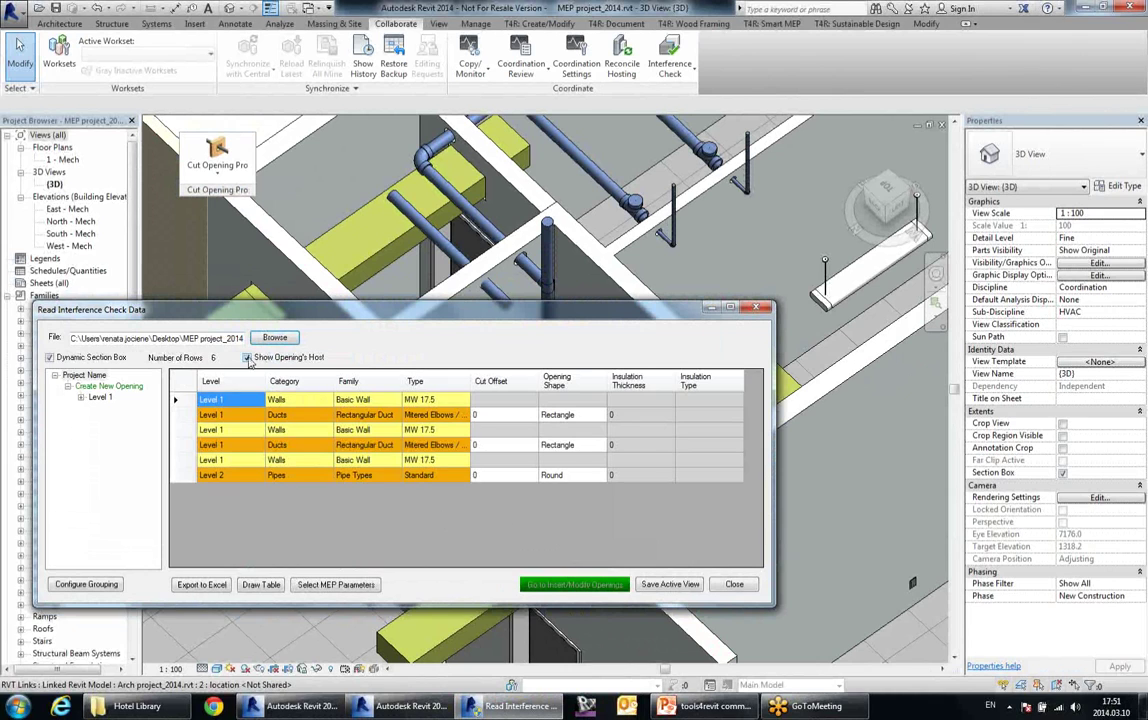
- Hide the opening hosts in the interference list and set the cut offset of both ducts and the pipe to 20
left_click(247, 358)
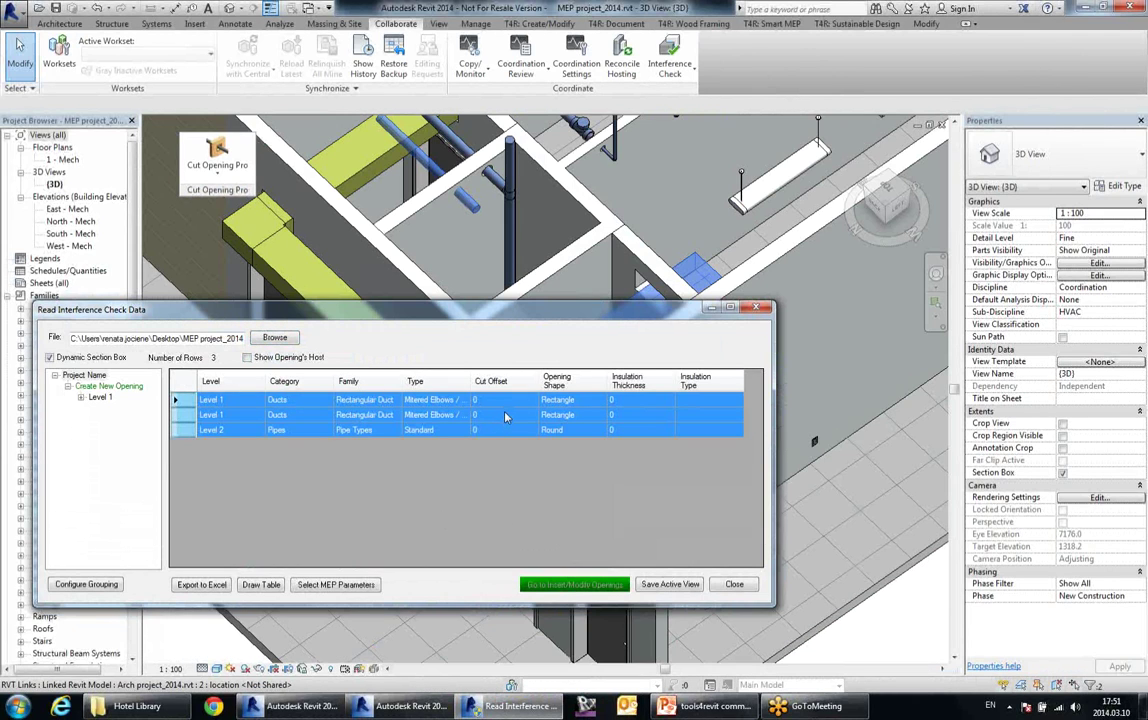
left_click(507, 414)
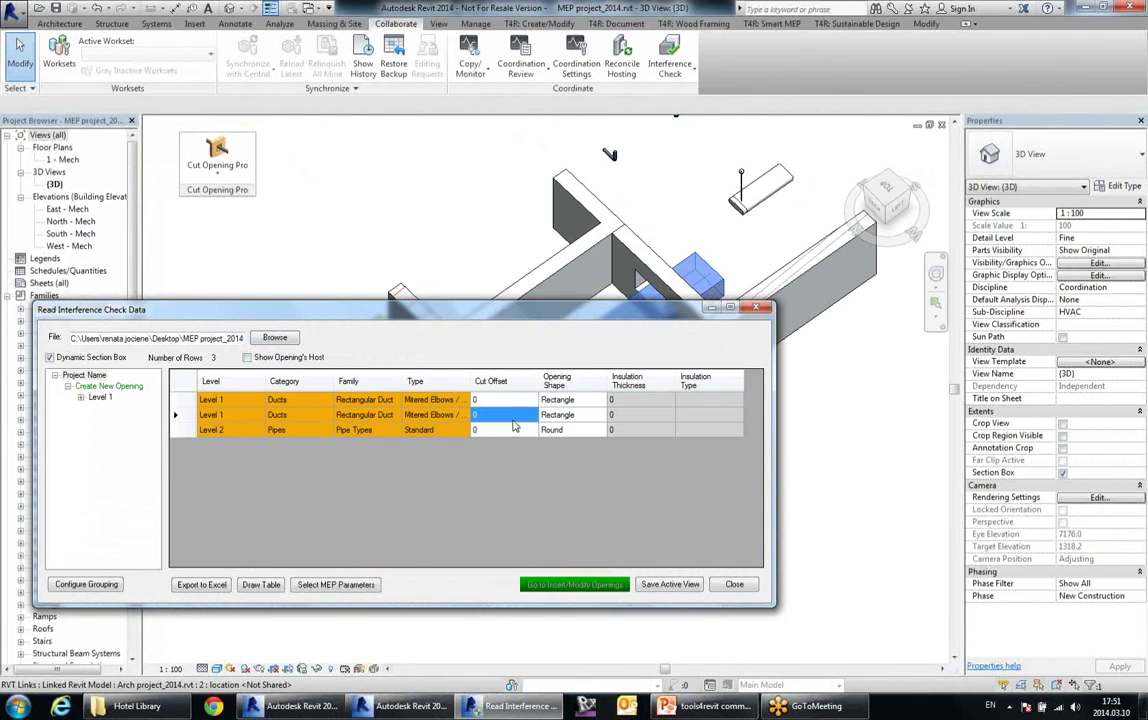
left_click_drag(505, 399, 511, 430)
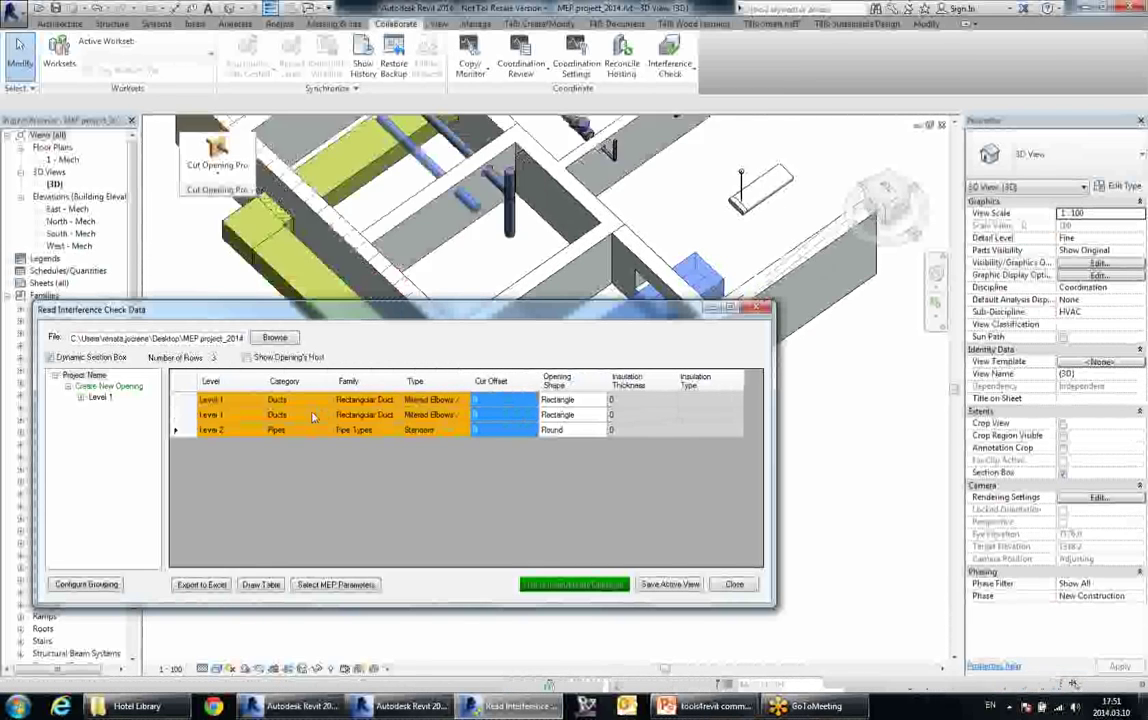
right_click(482, 430)
left_click(545, 437)
type("2")
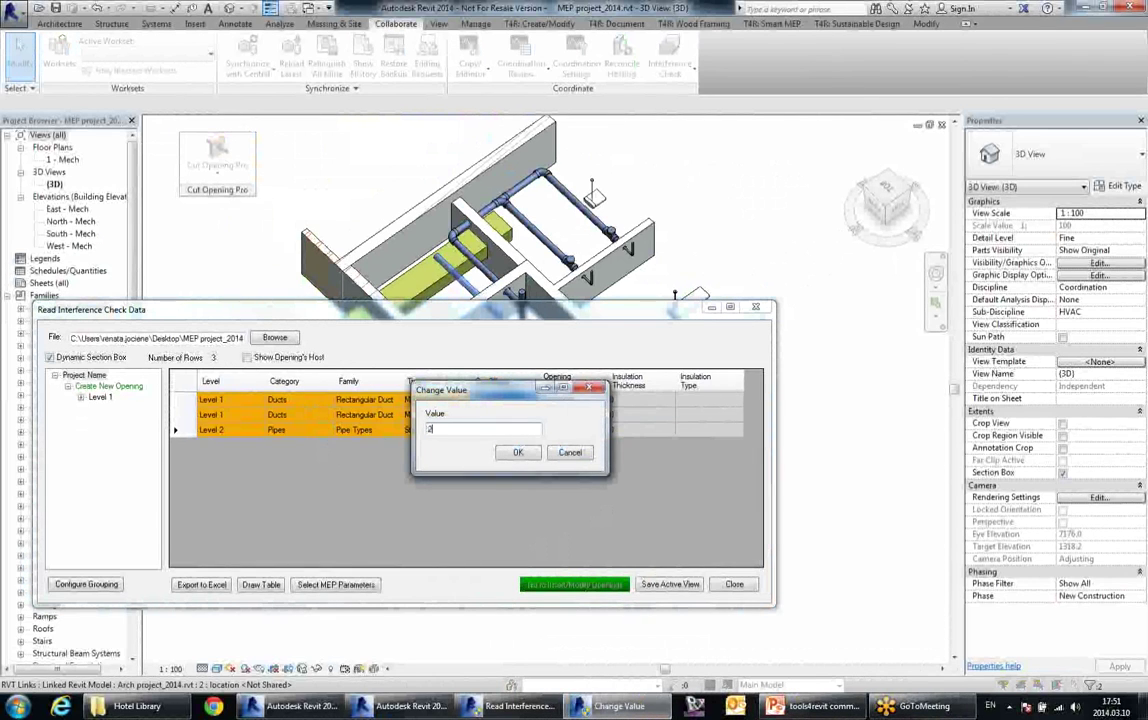
left_click(535, 452)
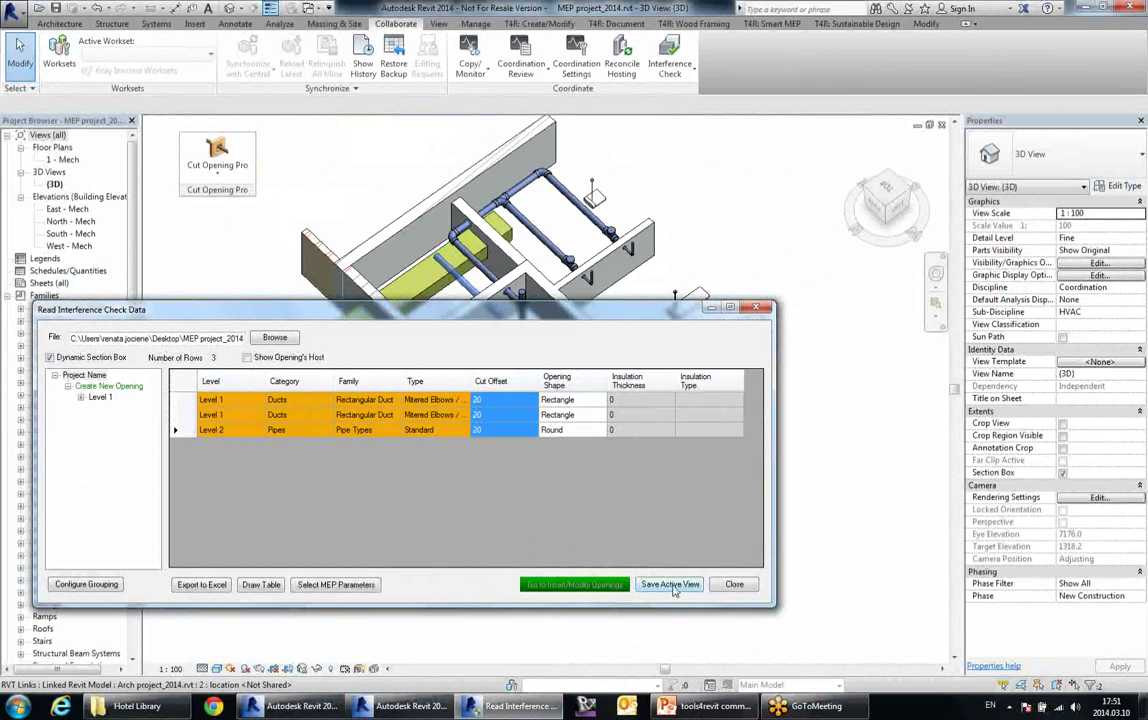
- Save the active view of the interference data to the Desktop as the XML file ducts pipes with walls and floors_updated
left_click(670, 585)
left_click(500, 470)
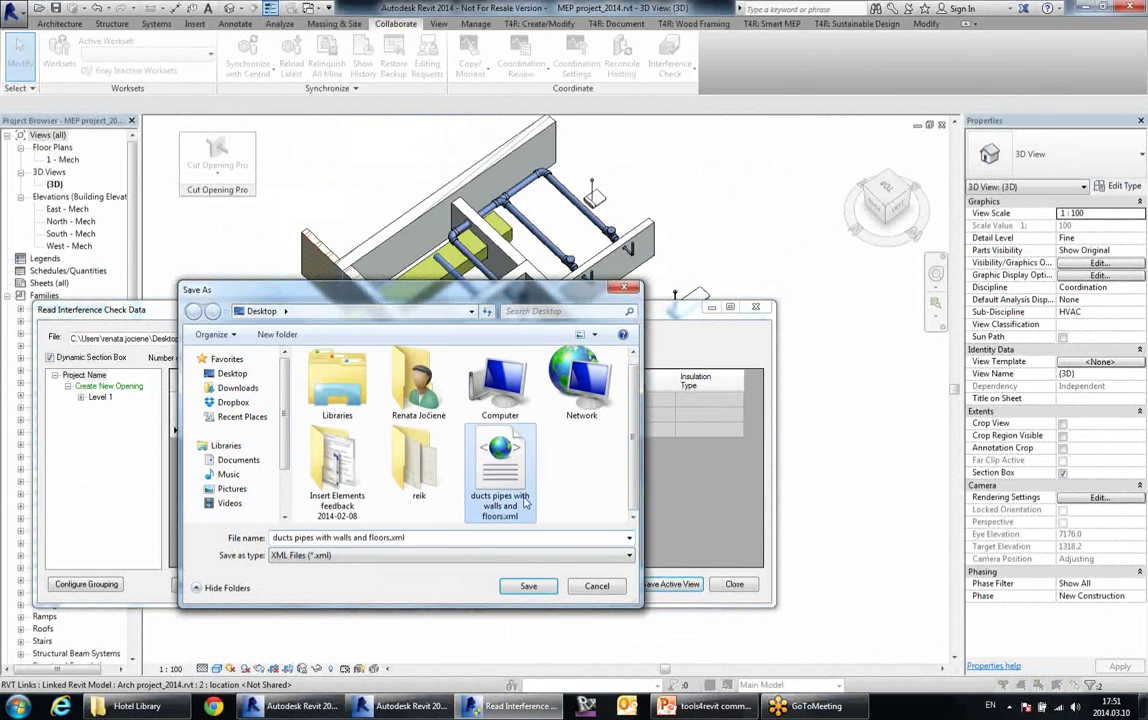
left_click(471, 537)
key("BackSpace")
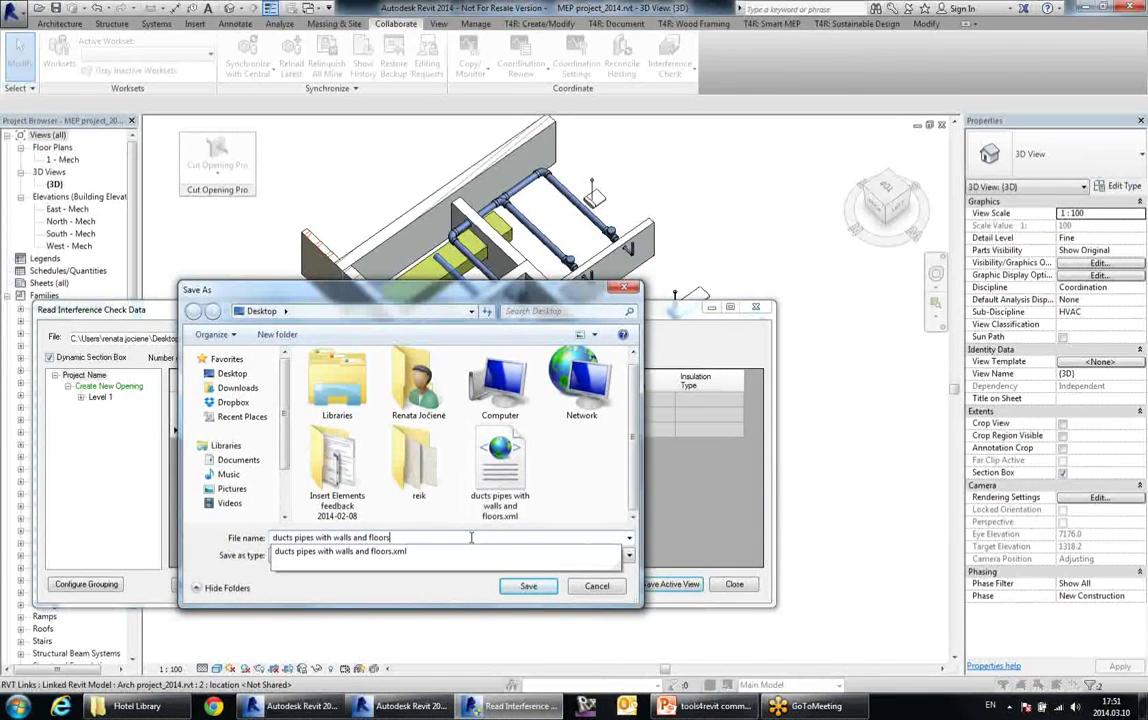
type("_updated")
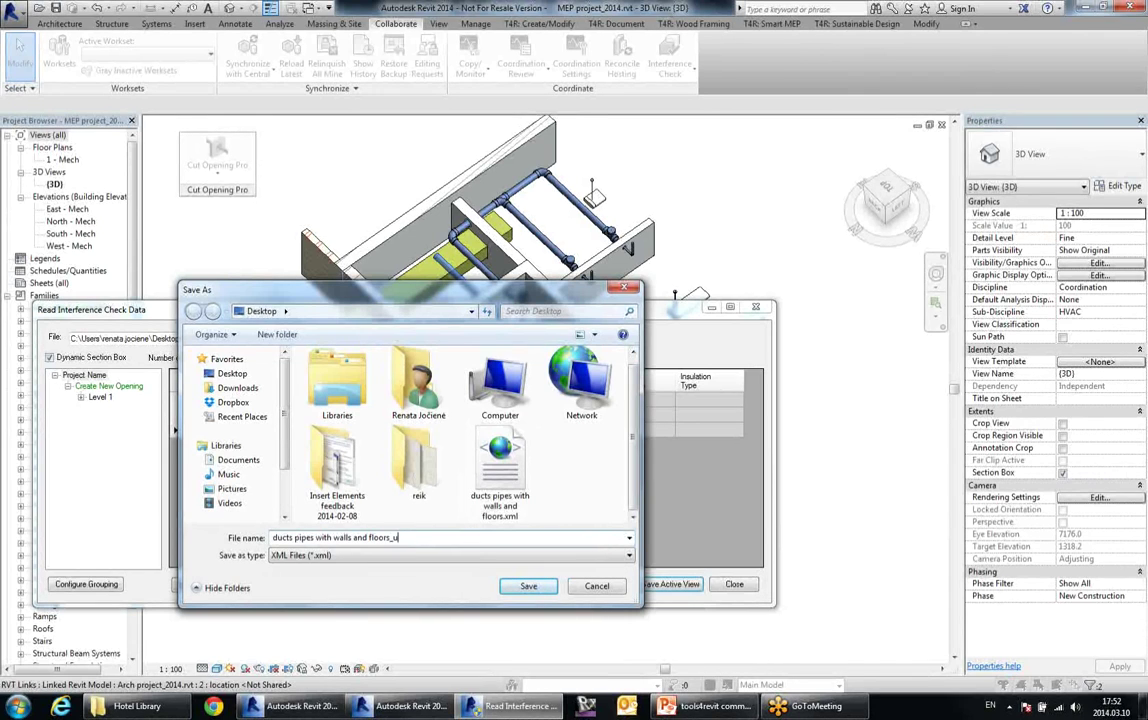
left_click(528, 587)
left_click(692, 385)
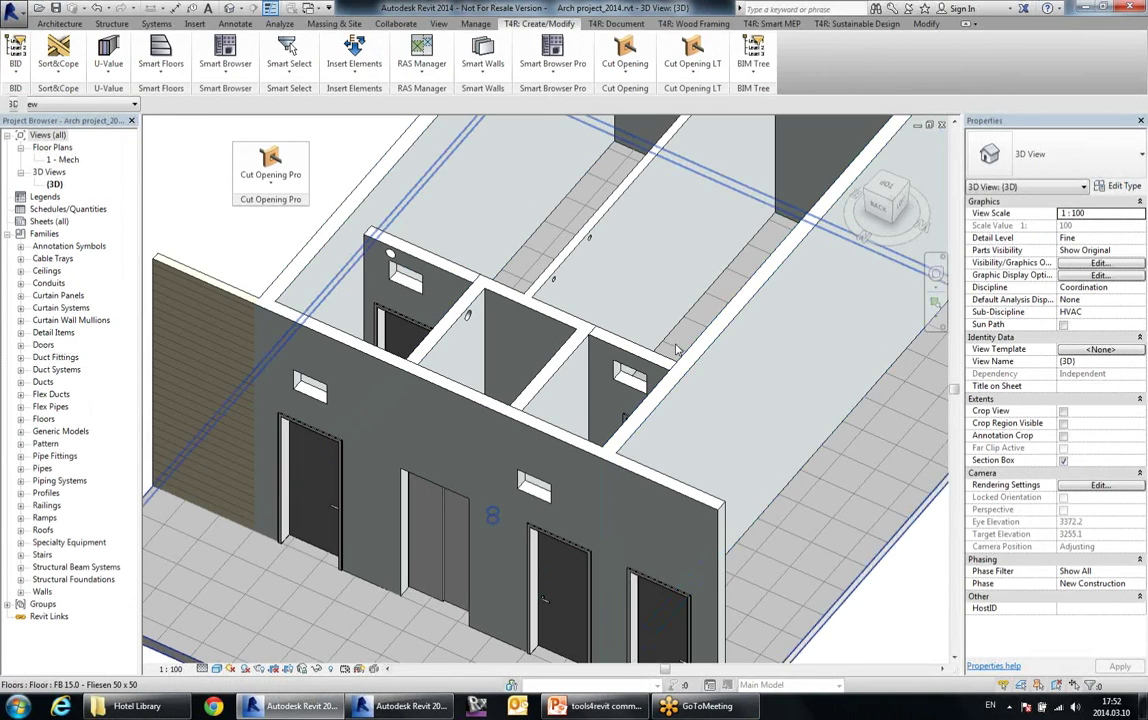
- In Arch project_2014.rvt, load the updated ducts pipes with walls and floors XML from the Desktop into Insert/Modify MEP Openings
scroll(665, 293, "down", 1)
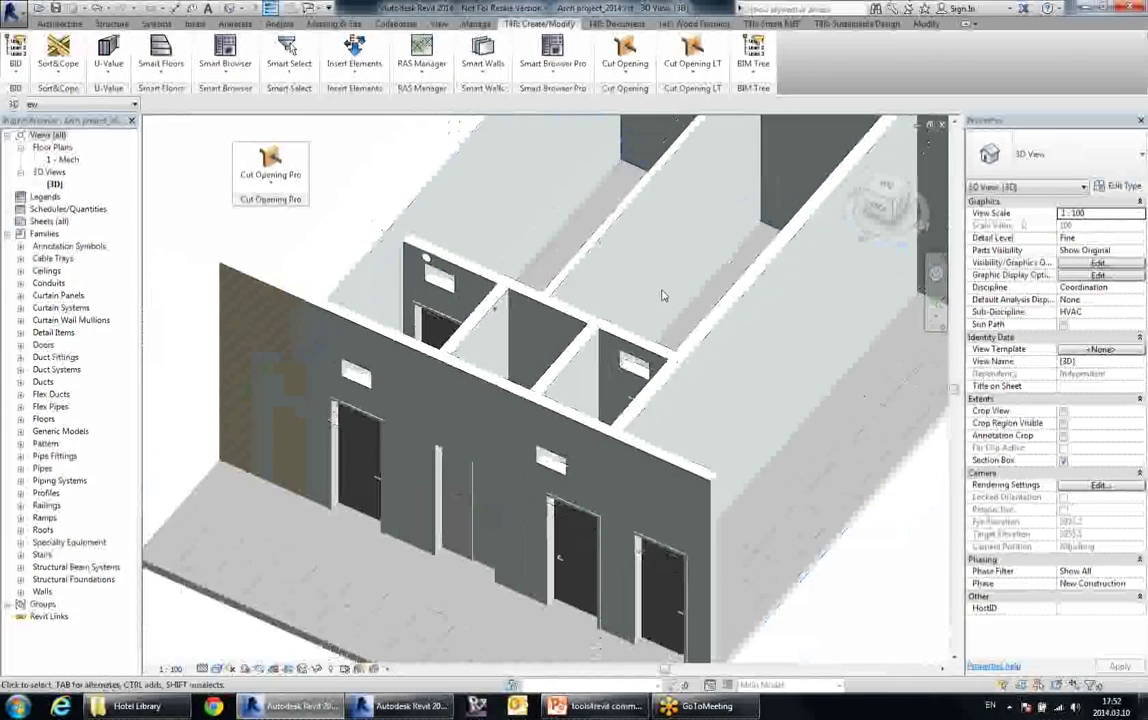
left_click(297, 186)
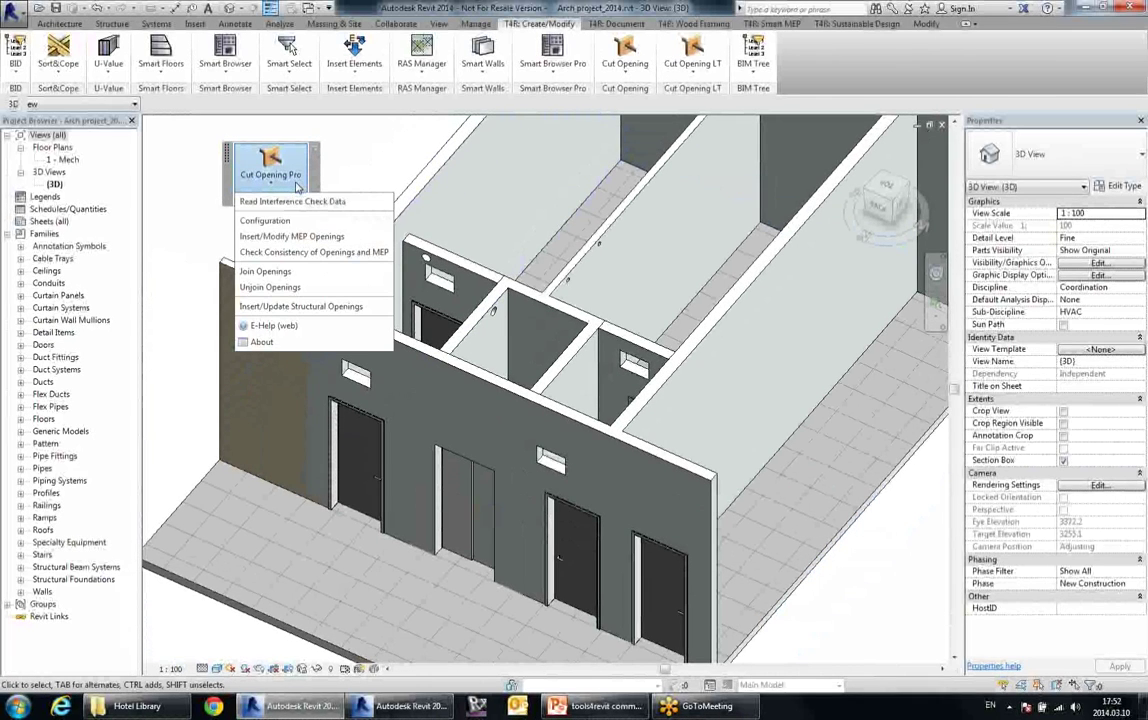
left_click(318, 240)
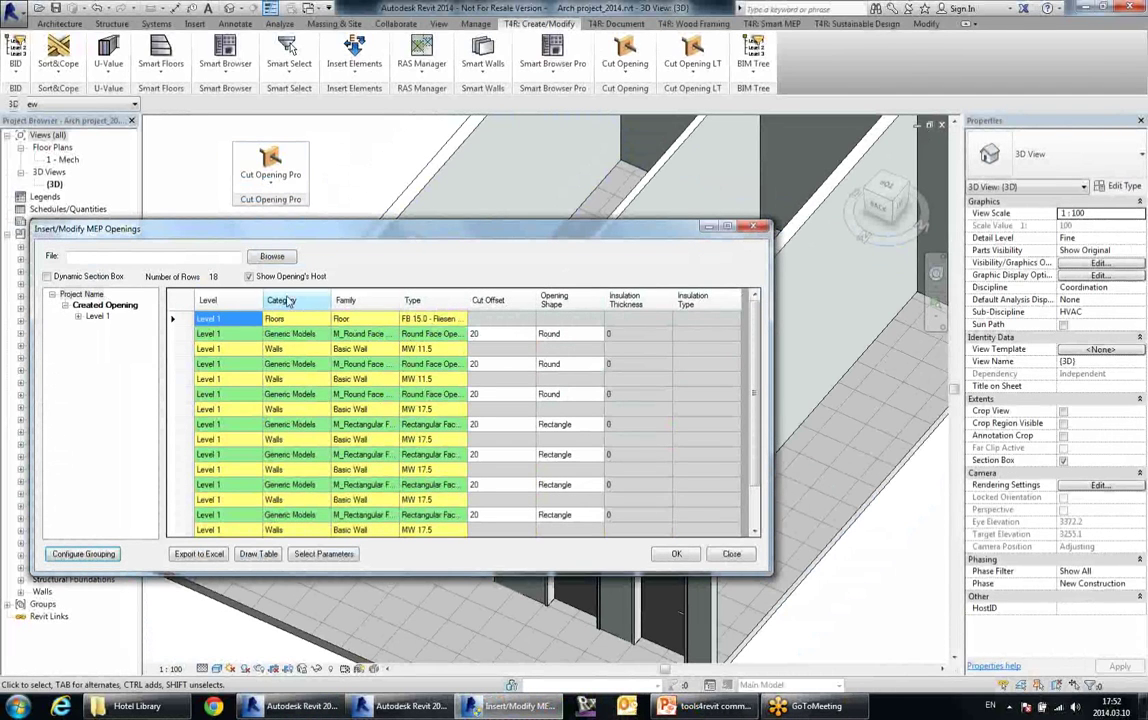
left_click(272, 257)
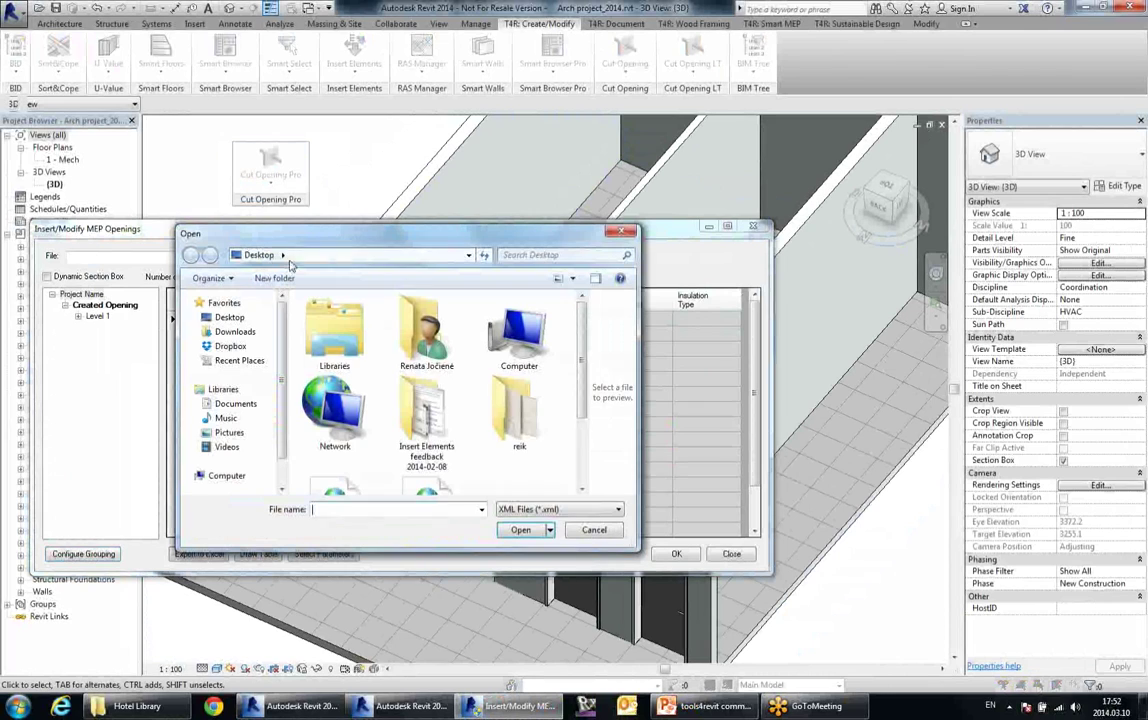
scroll(427, 420, "down", 2)
double_click(427, 432)
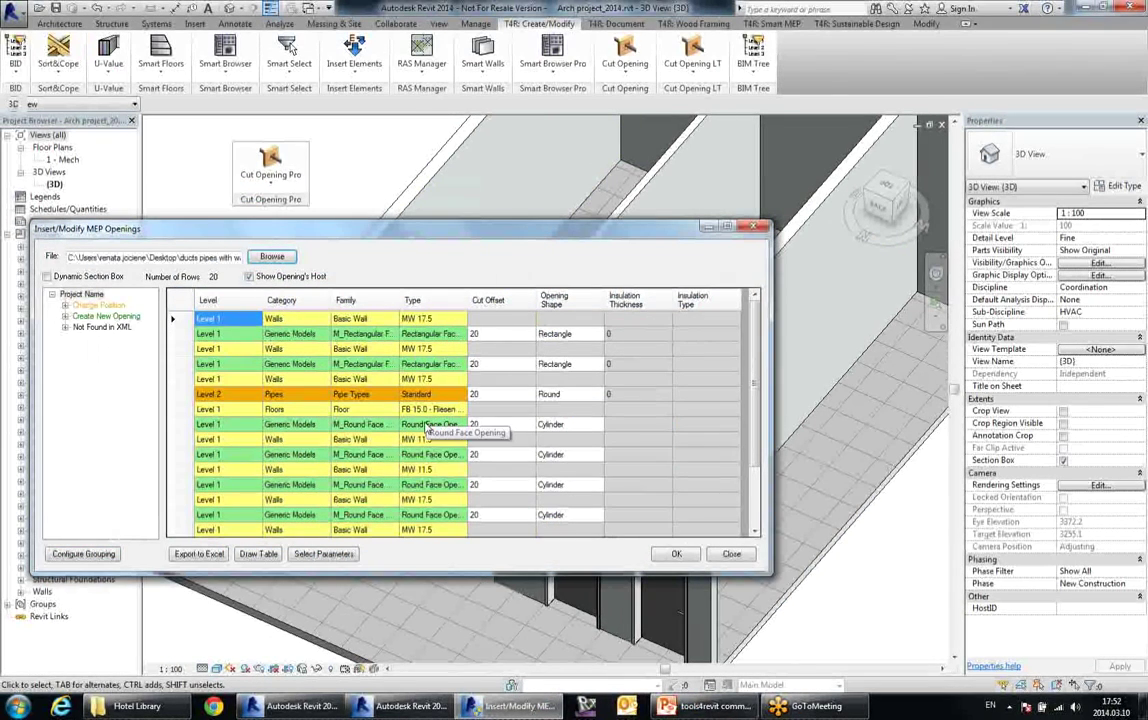
- Review the Change Position group and update its rectangular wall openings to match the modified ducts
left_click(99, 306)
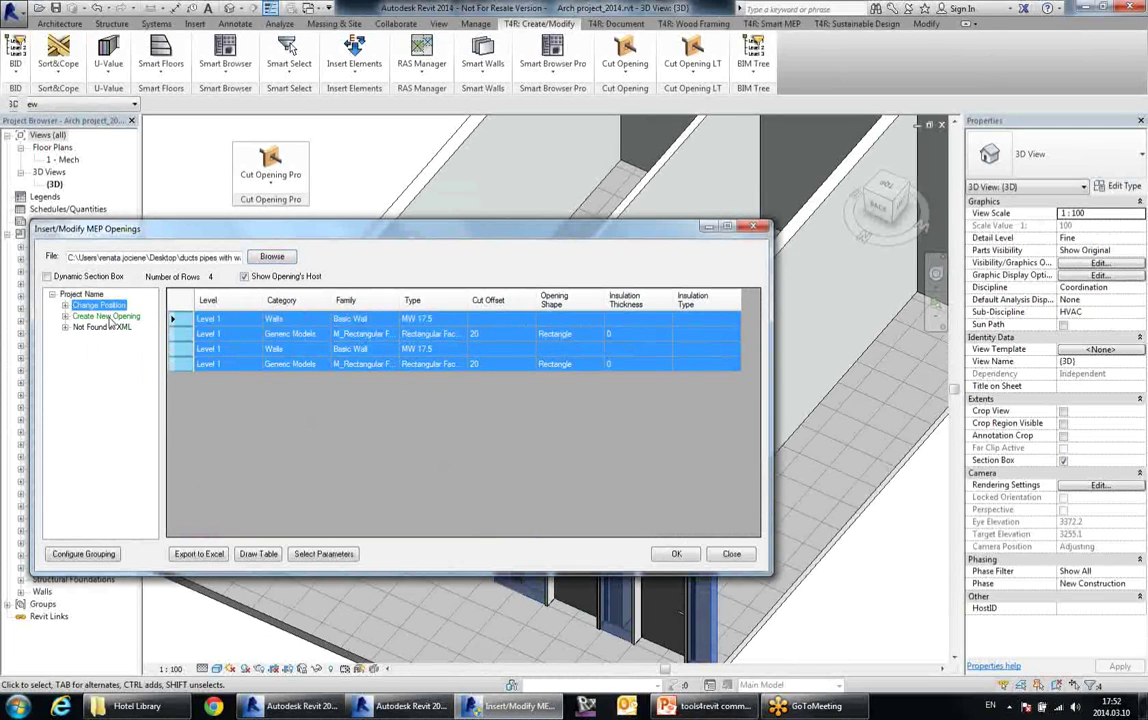
left_click(105, 316)
left_click(97, 305)
left_click_drag(325, 232, 457, 447)
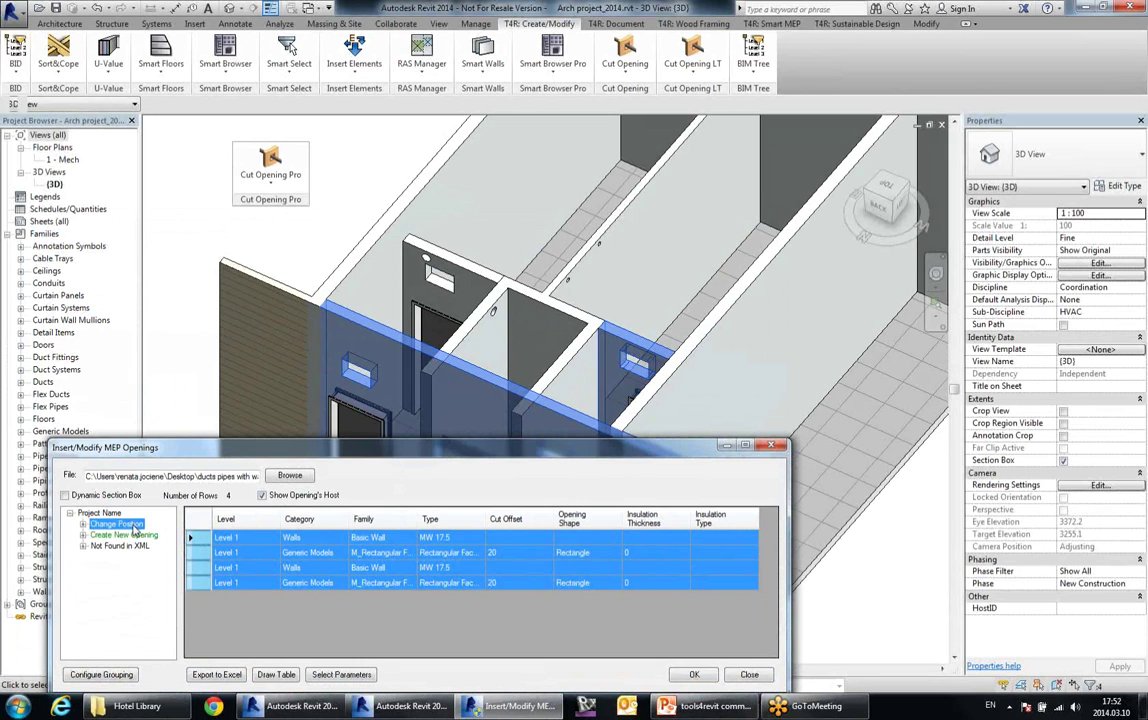
left_click_drag(466, 447, 476, 420)
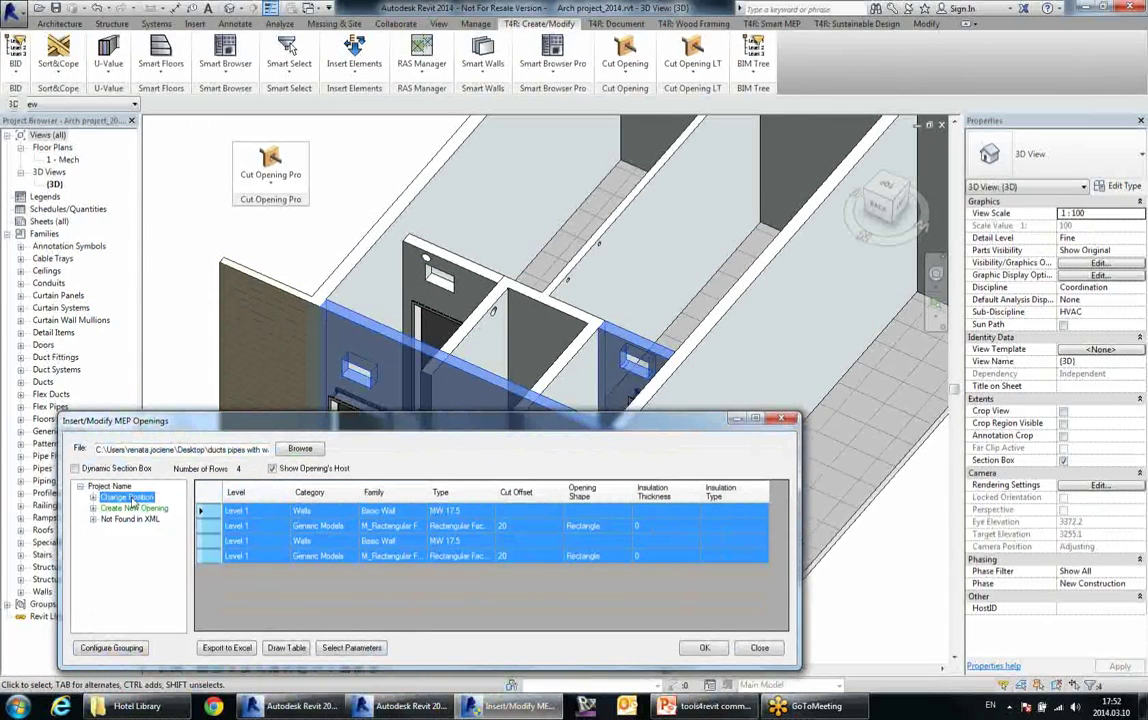
left_click(392, 531)
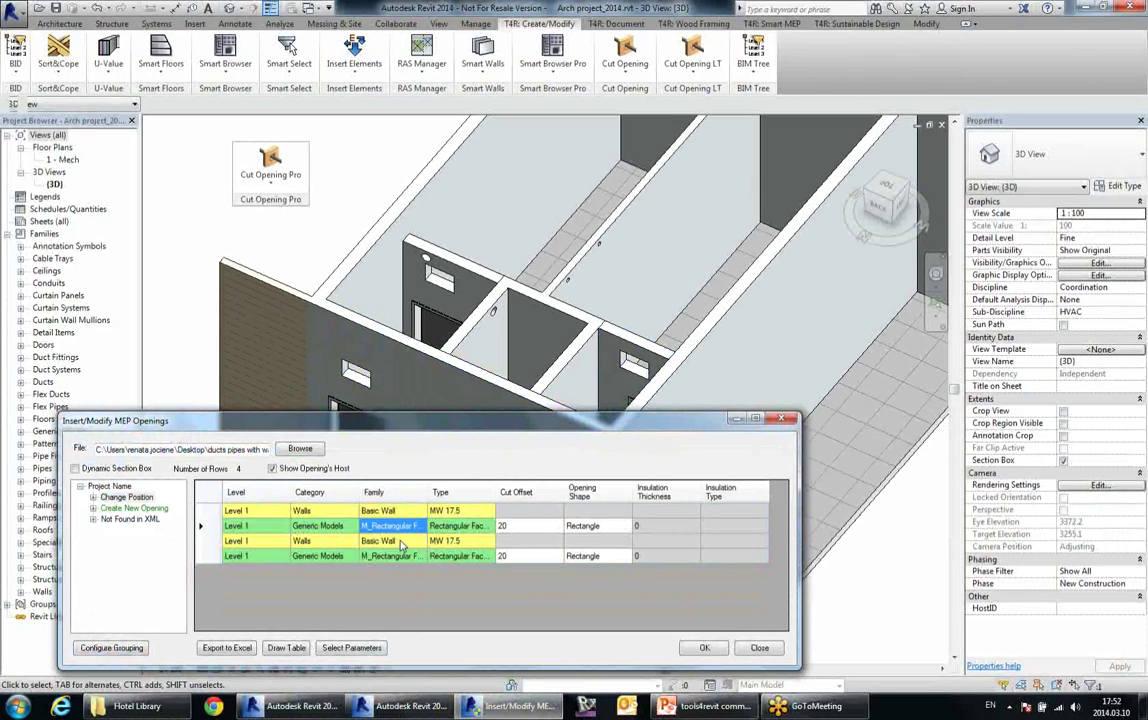
left_click(129, 498)
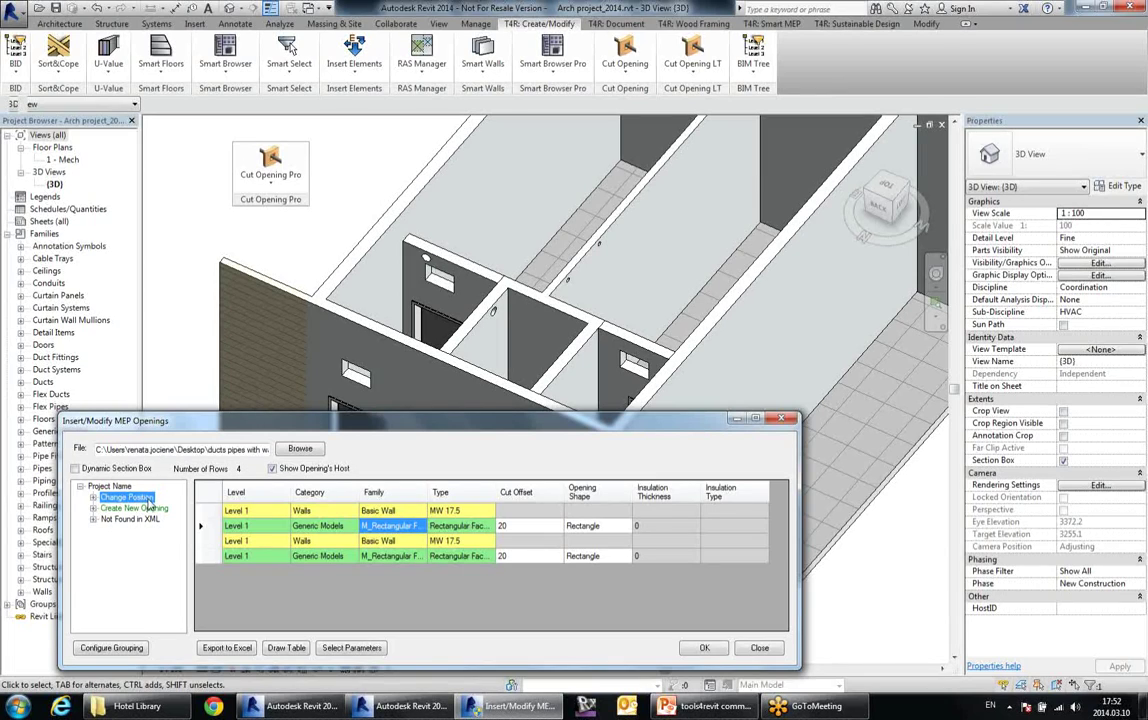
right_click(150, 497)
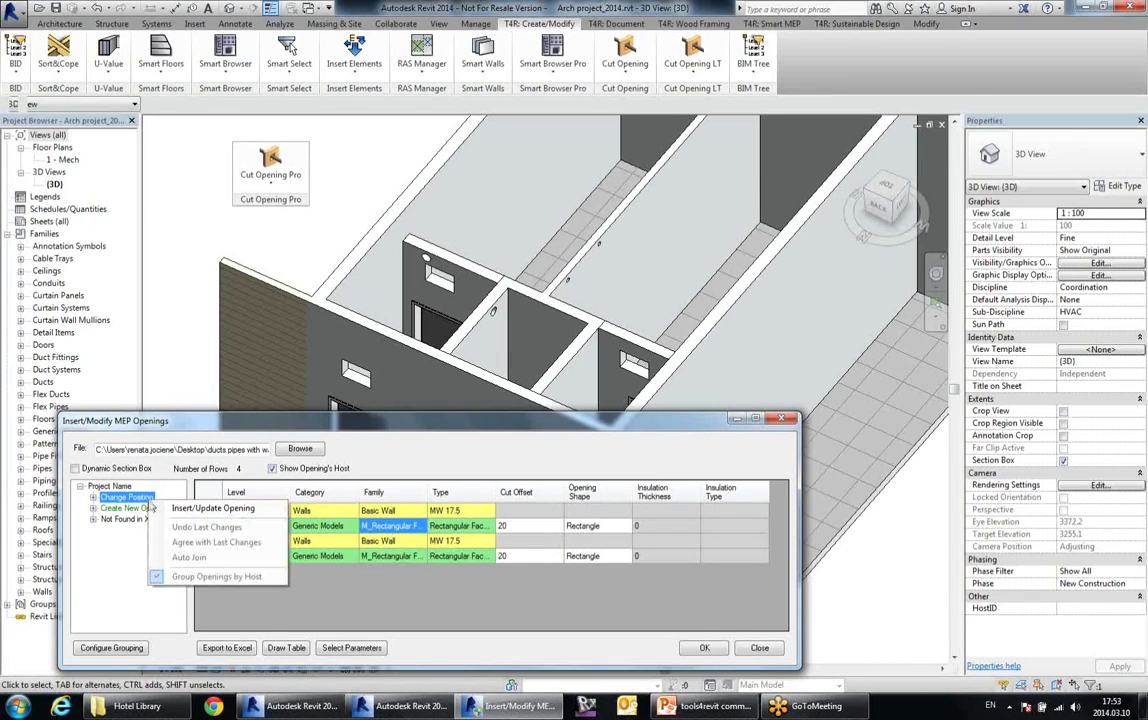
left_click(178, 509)
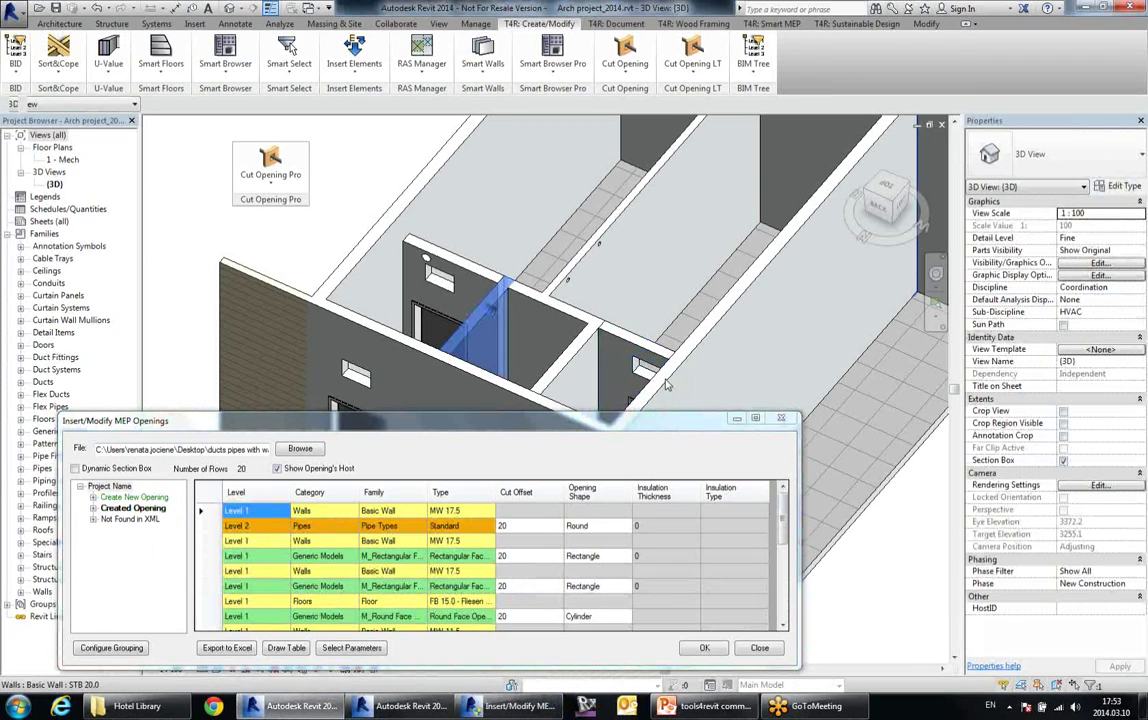
- Insert the round opening for the copied pipe from the Create New Opening group
left_click(136, 497)
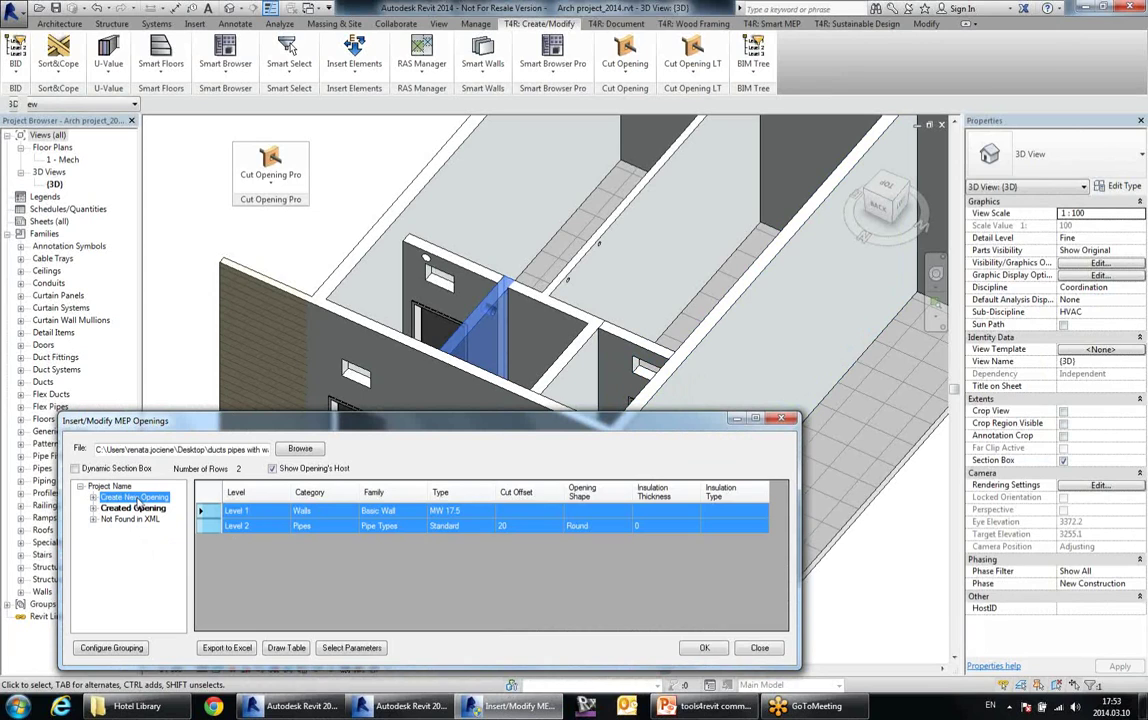
right_click(142, 499)
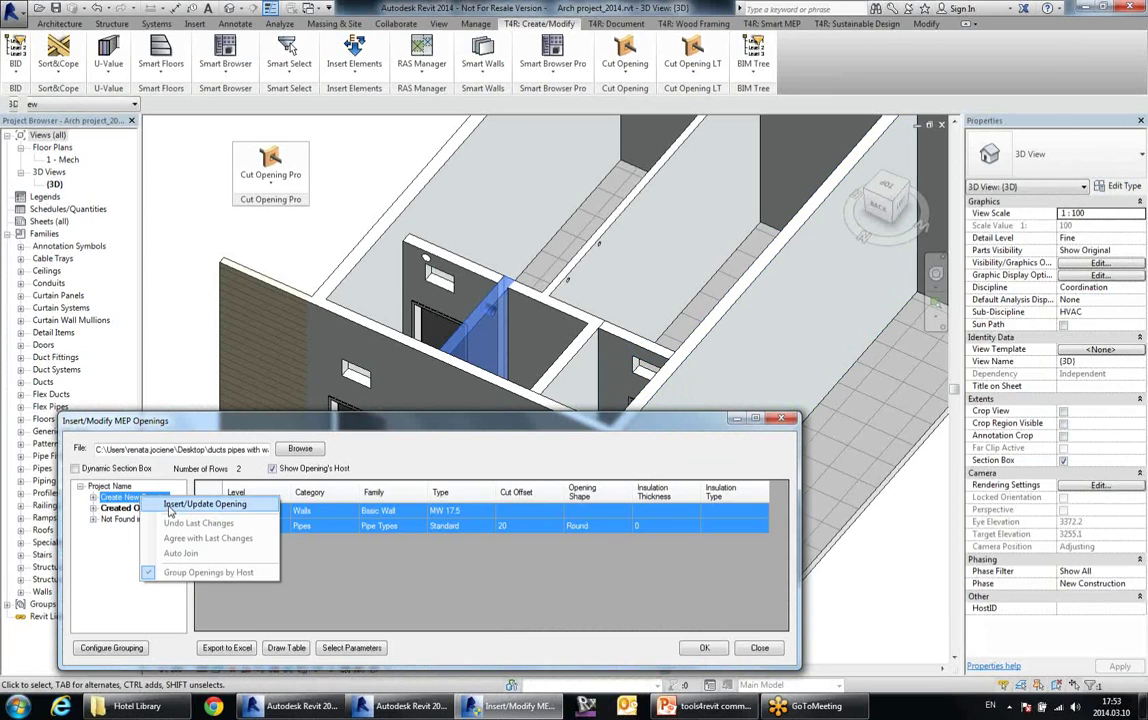
left_click(168, 506)
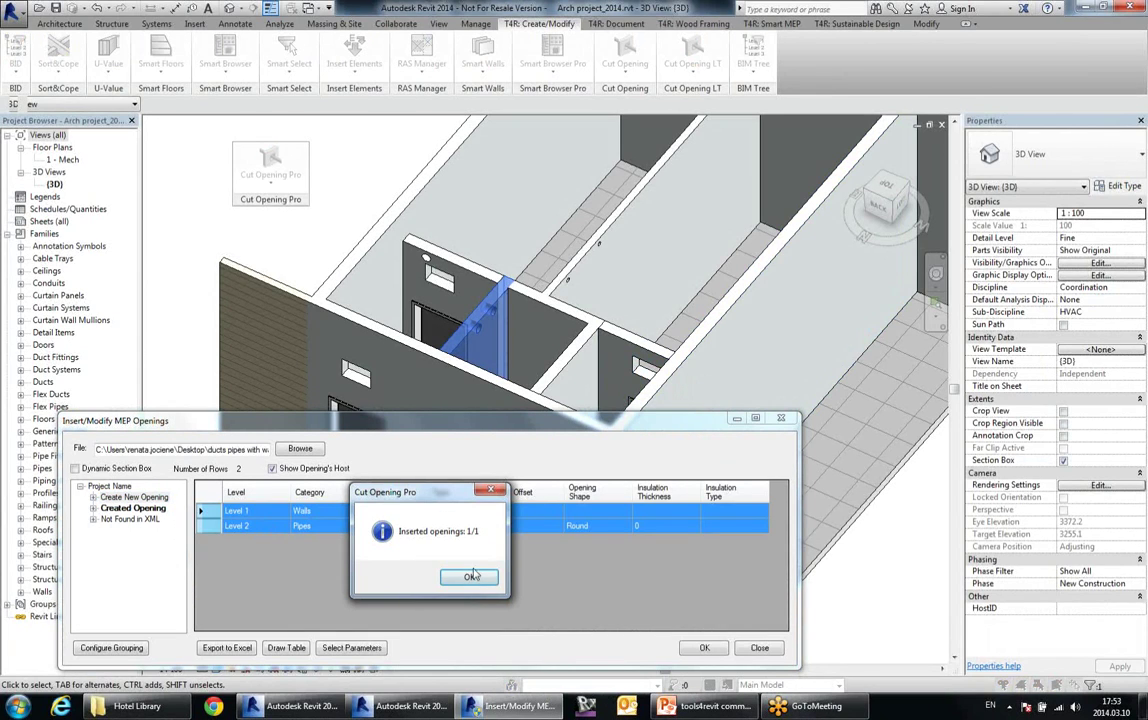
left_click(471, 577)
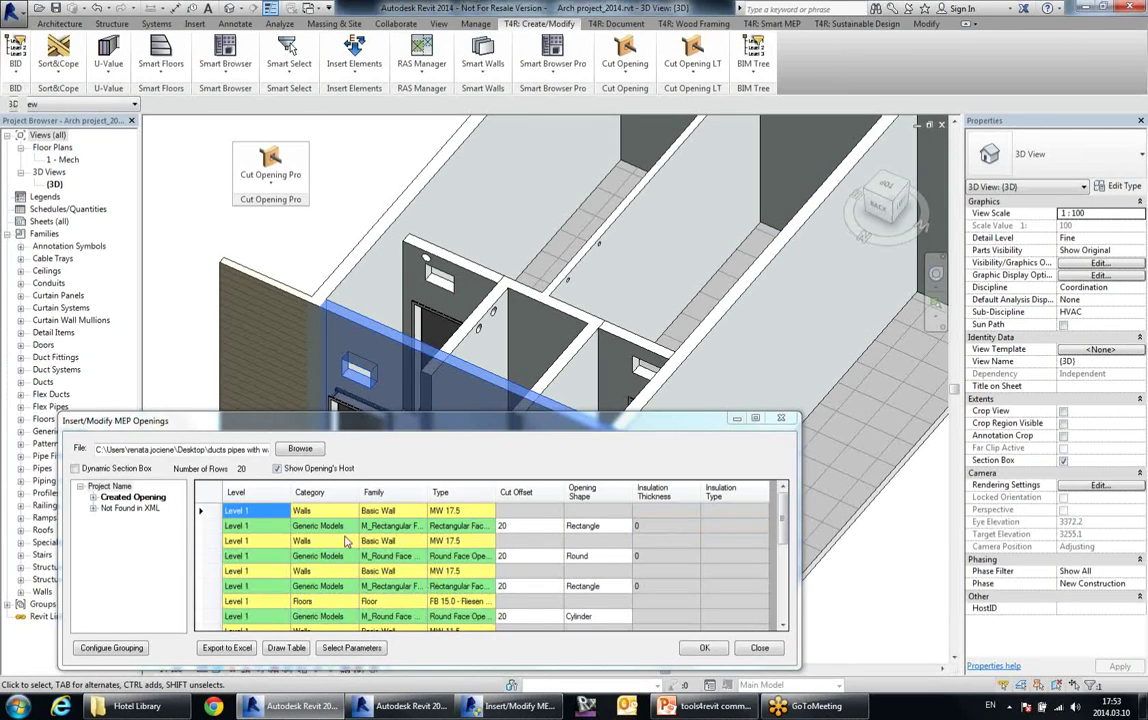
- Hide the opening hosts in the created openings list and accept the inserted and updated openings
left_click_drag(451, 423, 444, 255)
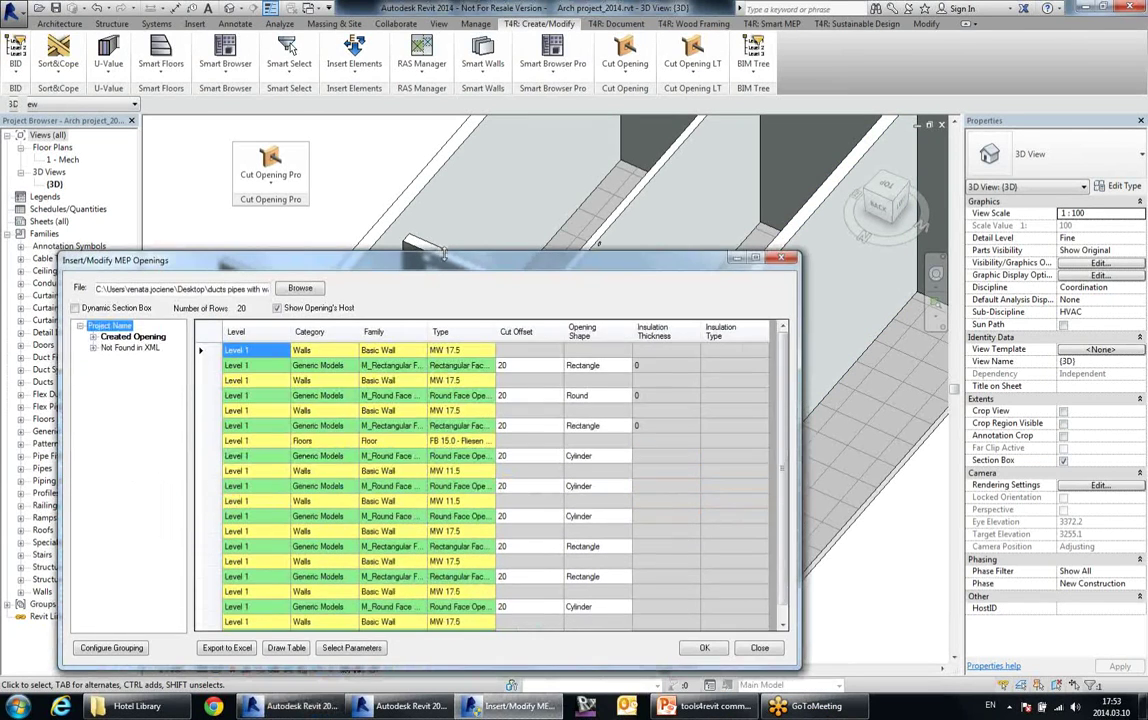
left_click(472, 458)
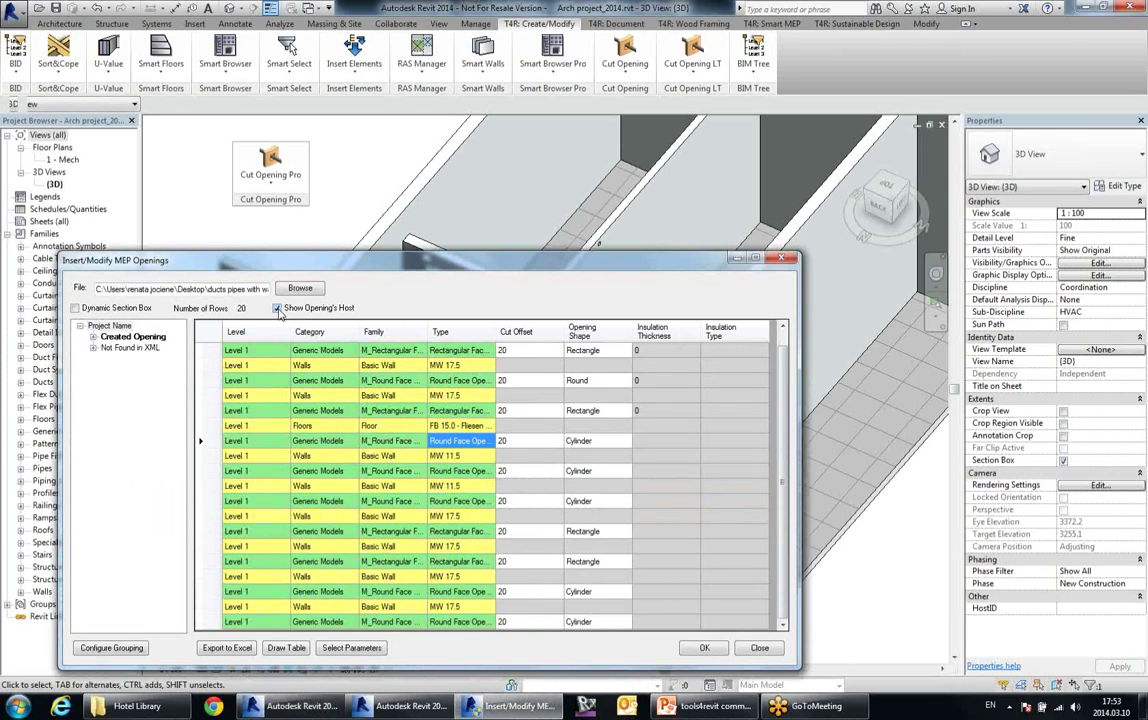
left_click(278, 308)
left_click(390, 395)
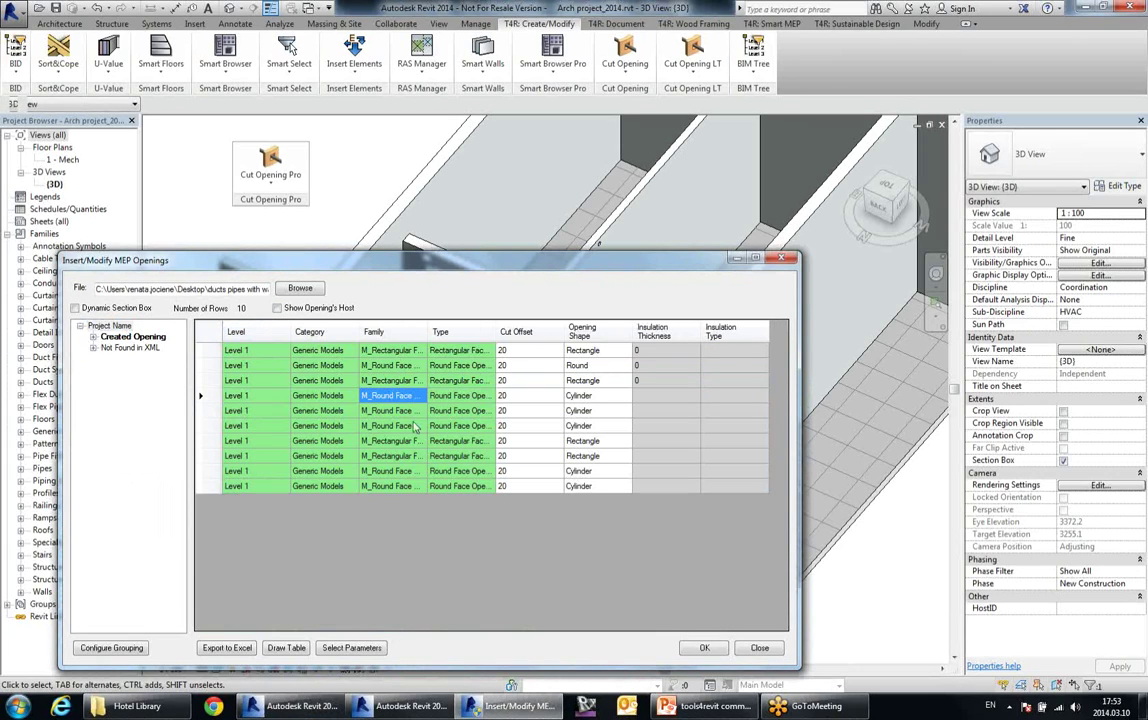
left_click_drag(480, 253, 465, 362)
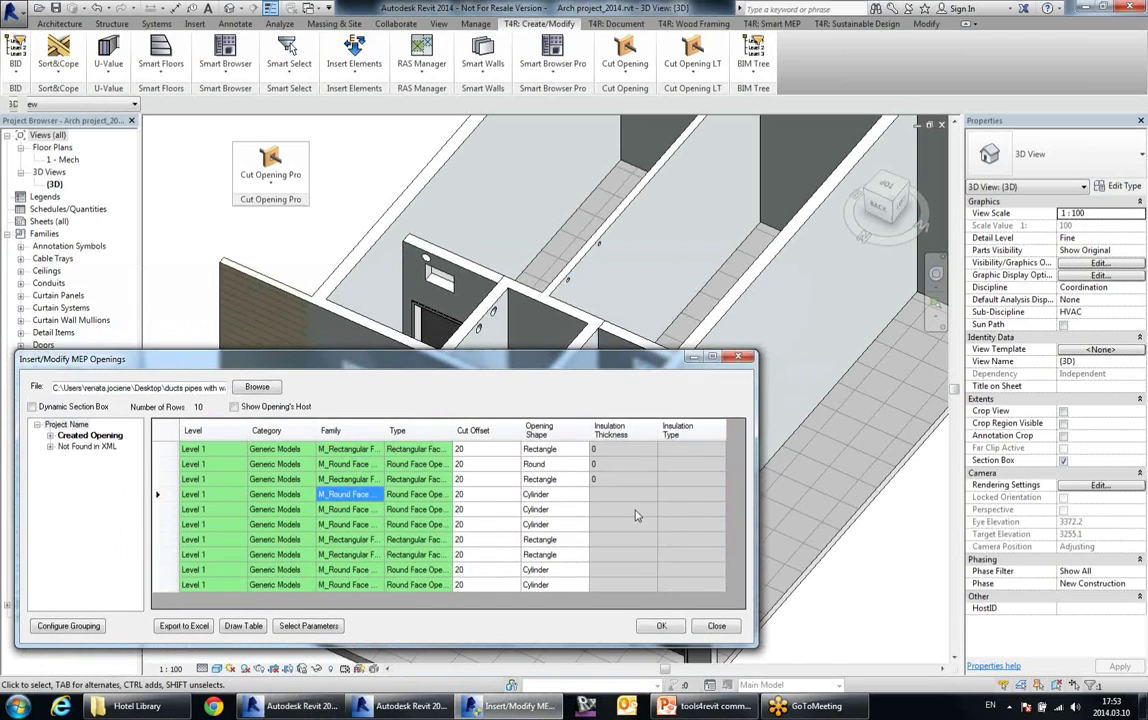
left_click(663, 626)
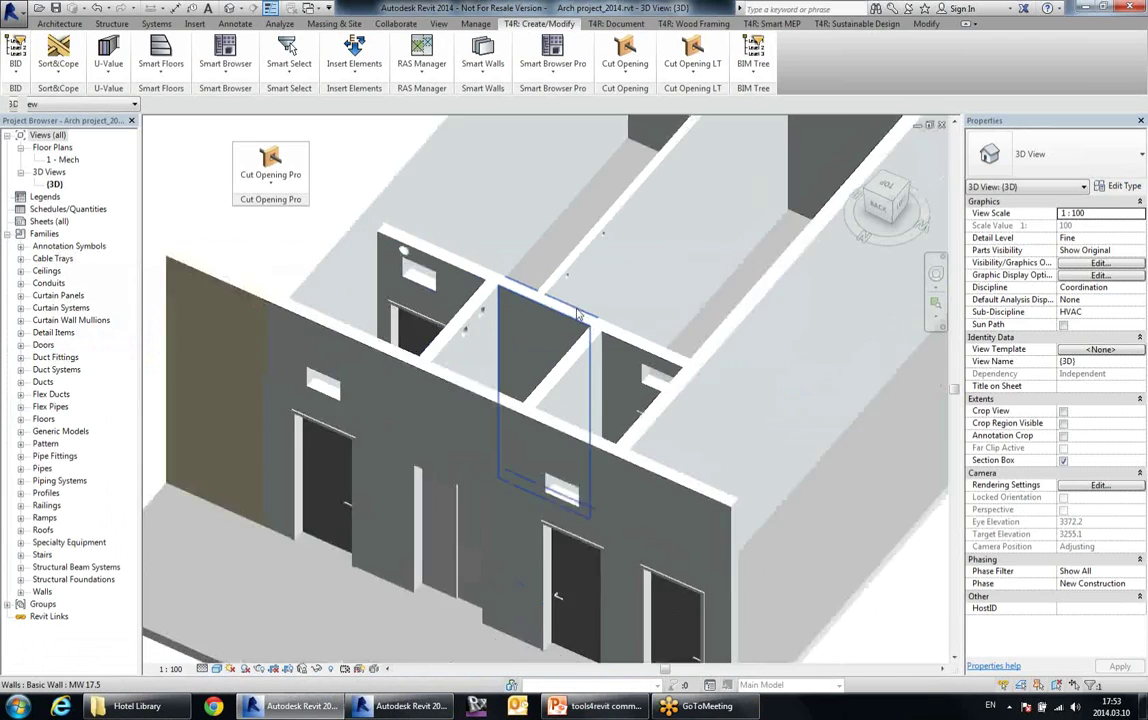
- Inspect the new round pipe opening and the repositioned rectangular duct opening in the 3D view
scroll(577, 313, "up", 2)
left_click(387, 355)
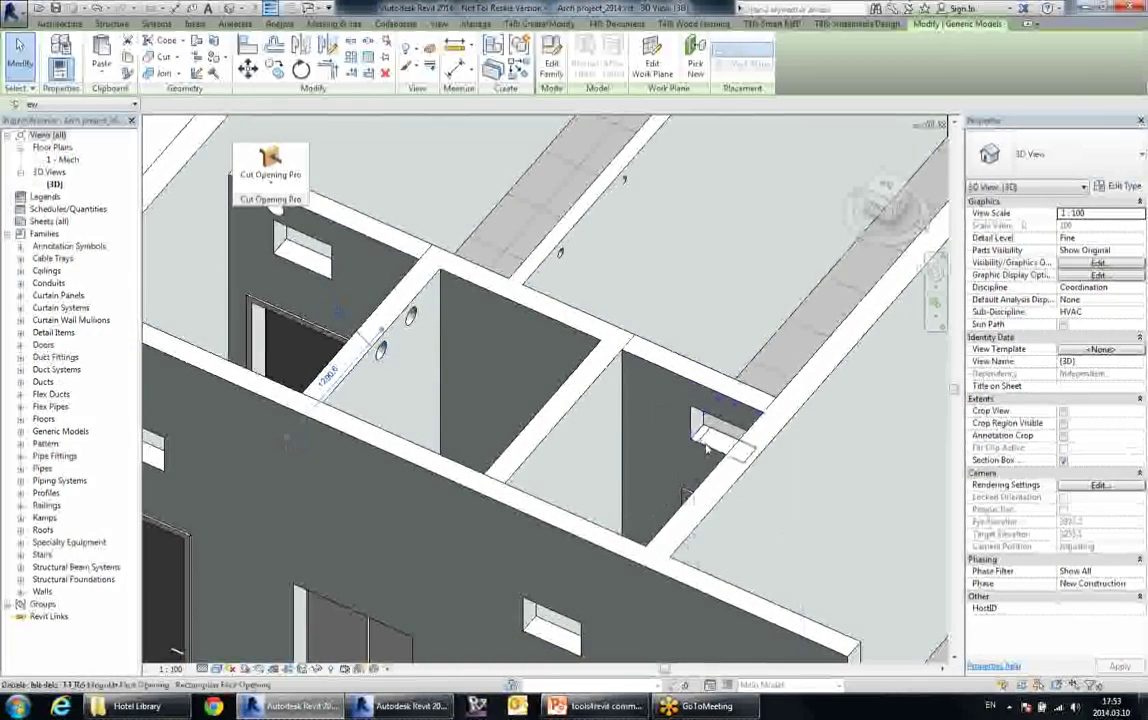
left_click(707, 448)
scroll(574, 300, "down", 1)
middle_click_drag(605, 400, 580, 415, "shift")
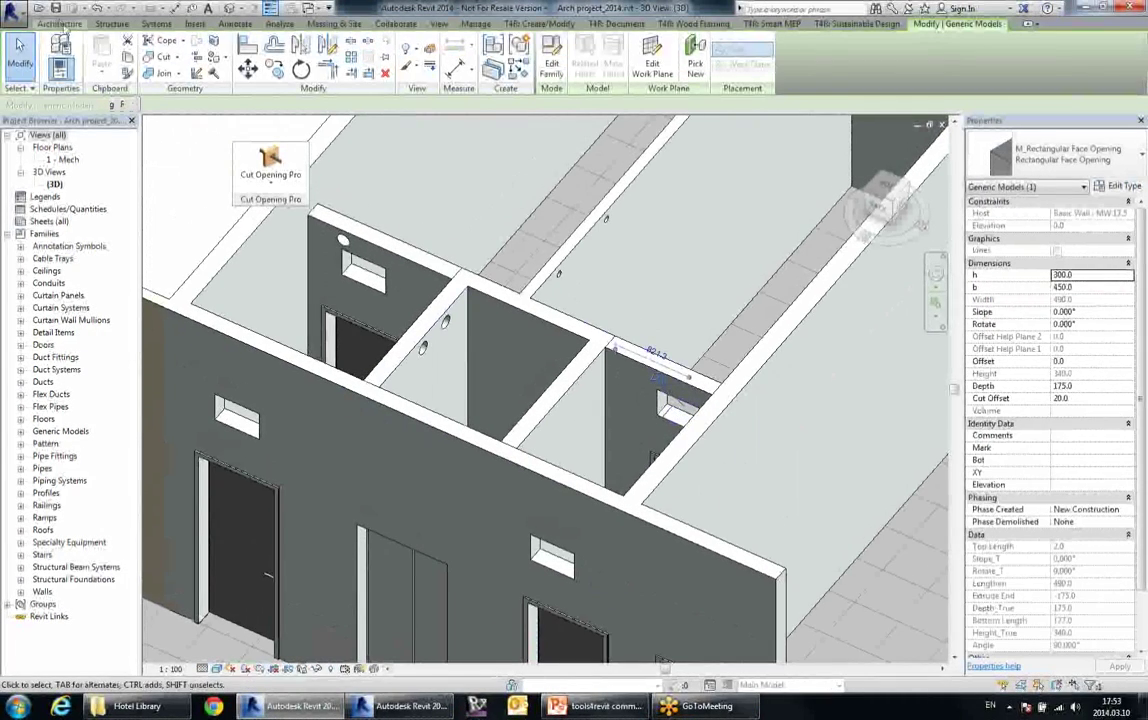
key("Escape")
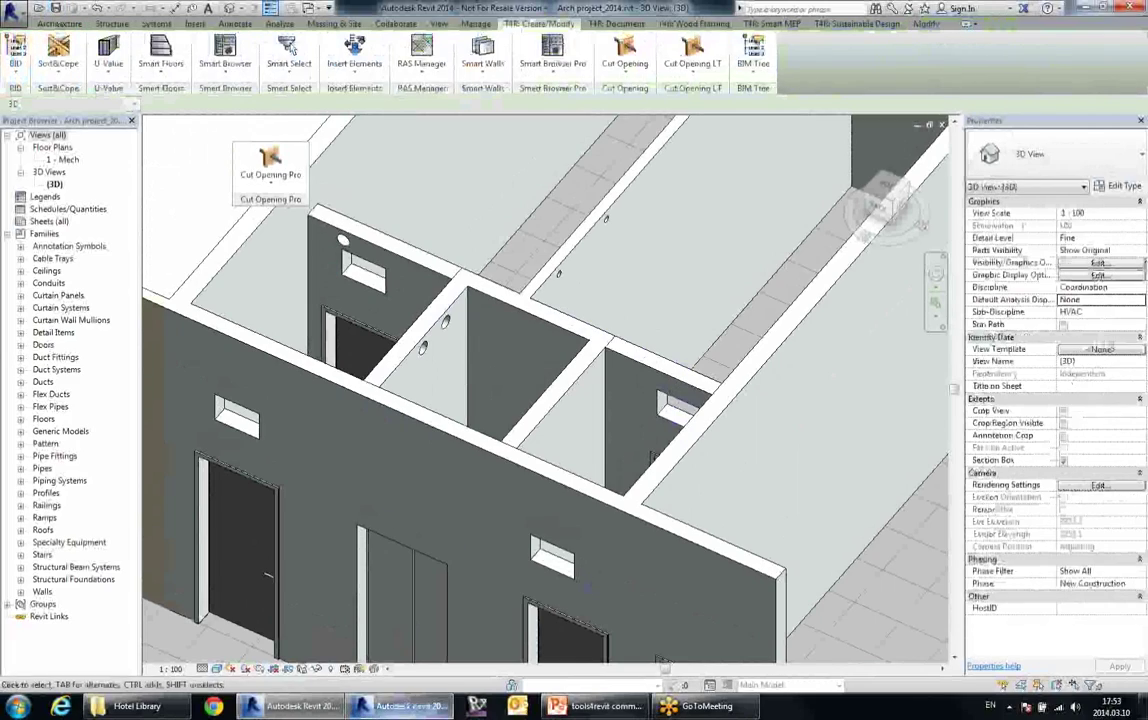
- Switch to the MEP project and reload the Arch project_2014.rvt link
left_click(410, 706)
left_click(697, 384)
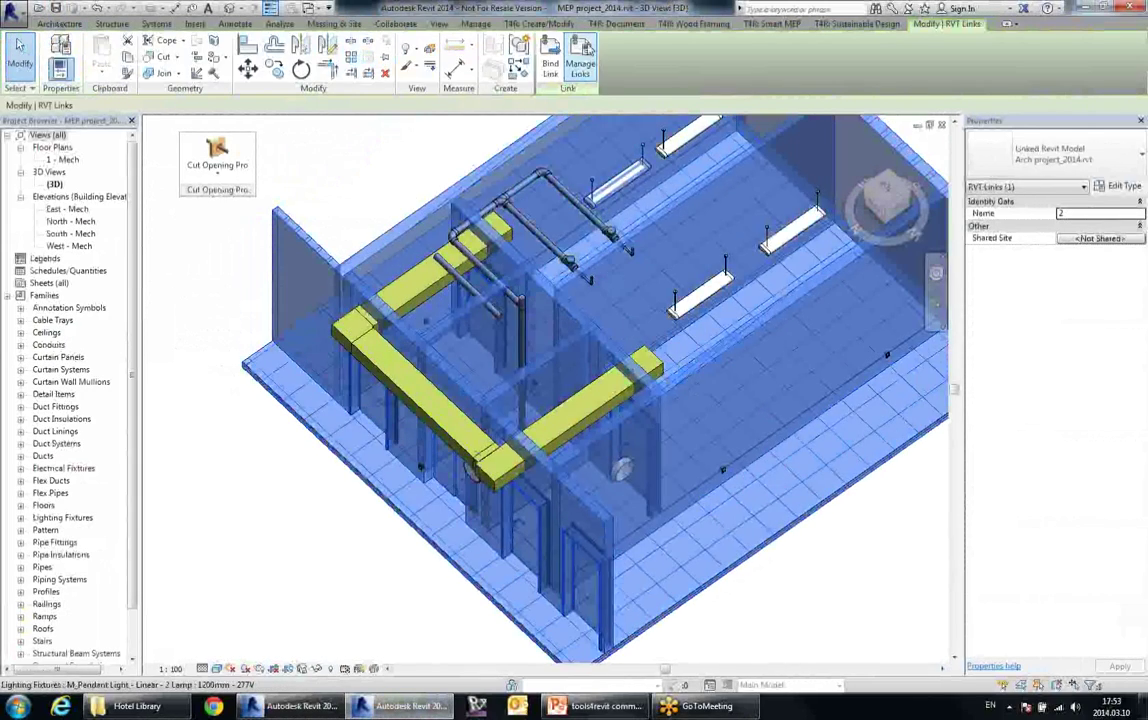
left_click(585, 55)
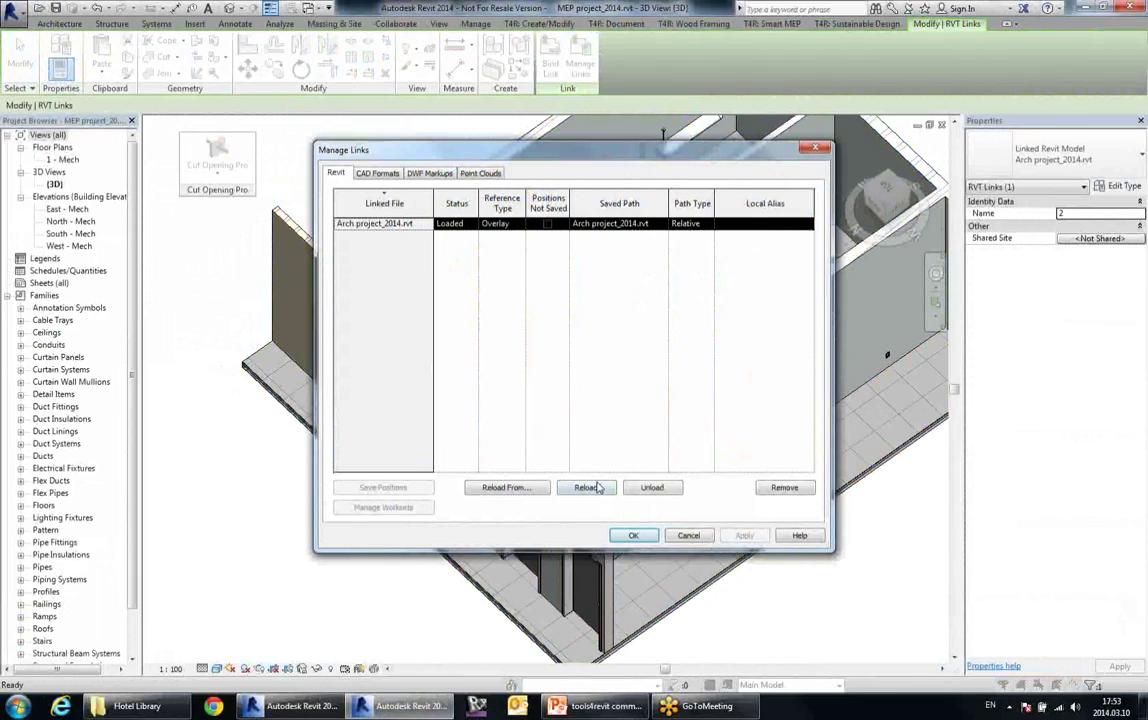
left_click(596, 489)
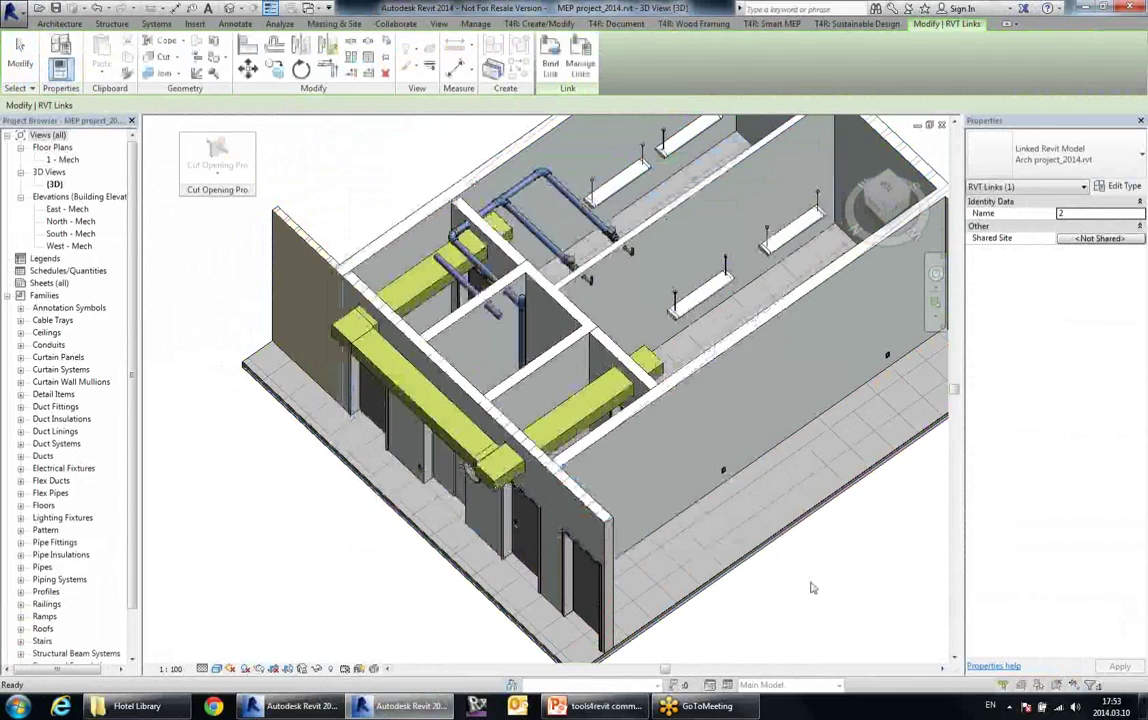
- Inspect the ducts and pipes where they pass through the reloaded architectural walls
scroll(566, 410, "up", 3)
left_click(569, 449)
middle_click_drag(584, 466, 653, 413, "shift")
scroll(652, 410, "up", 2)
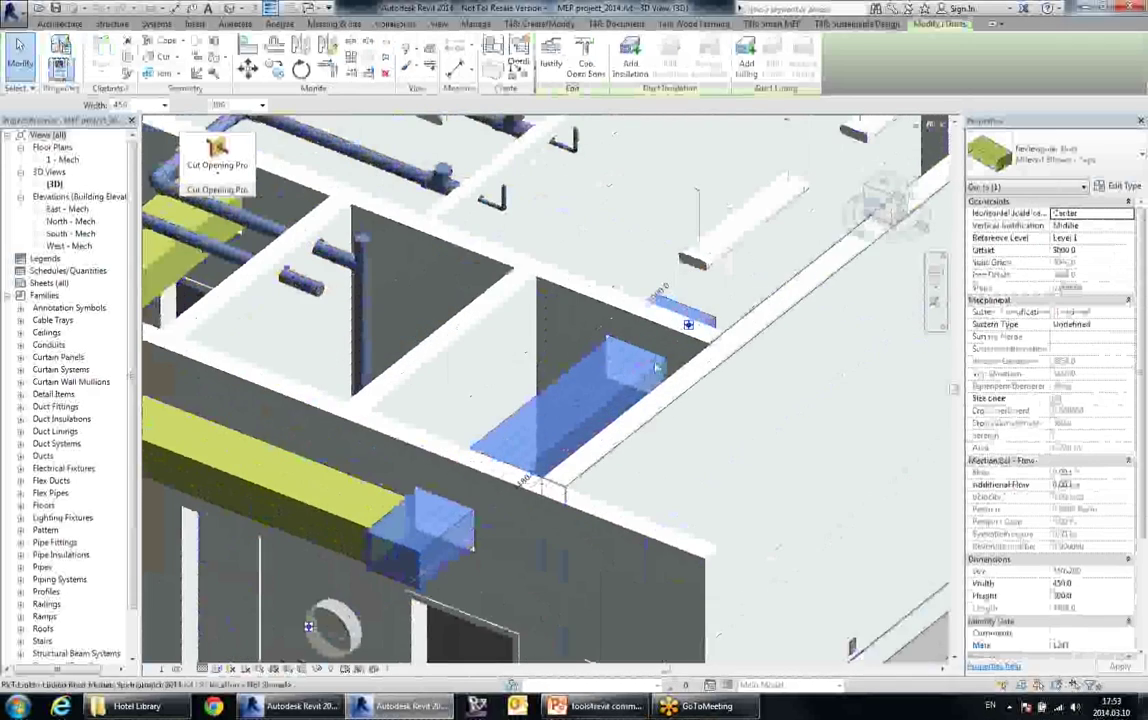
middle_click_drag(526, 366, 681, 390)
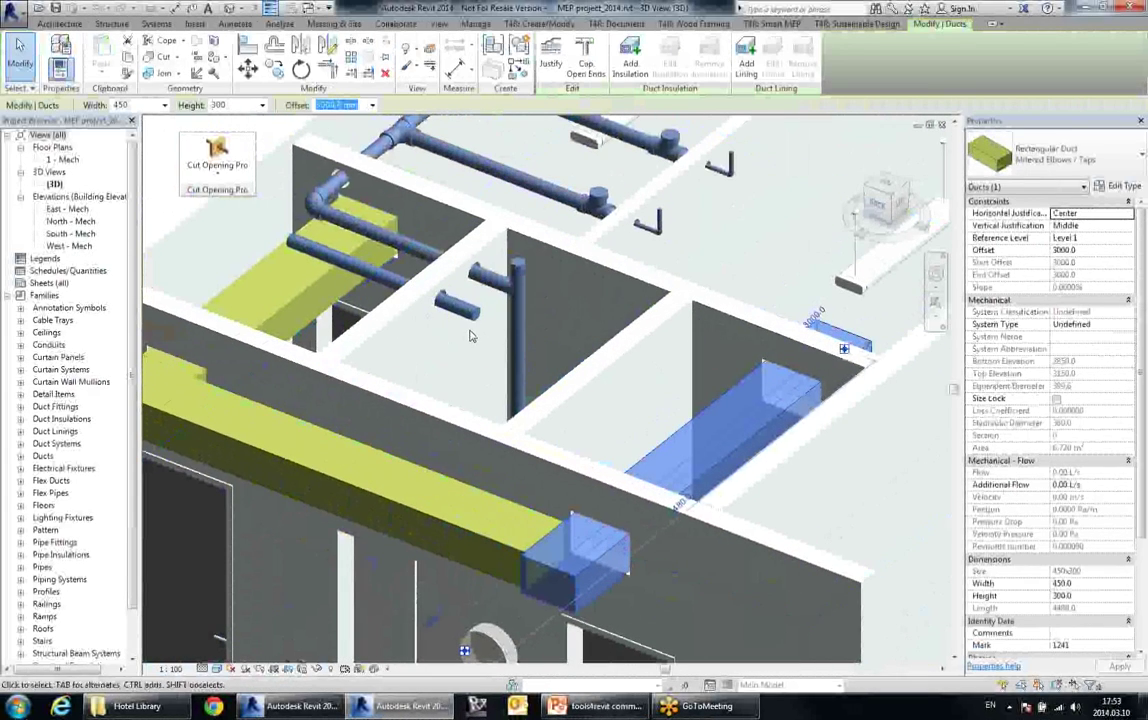
middle_click_drag(437, 292, 535, 514, "shift")
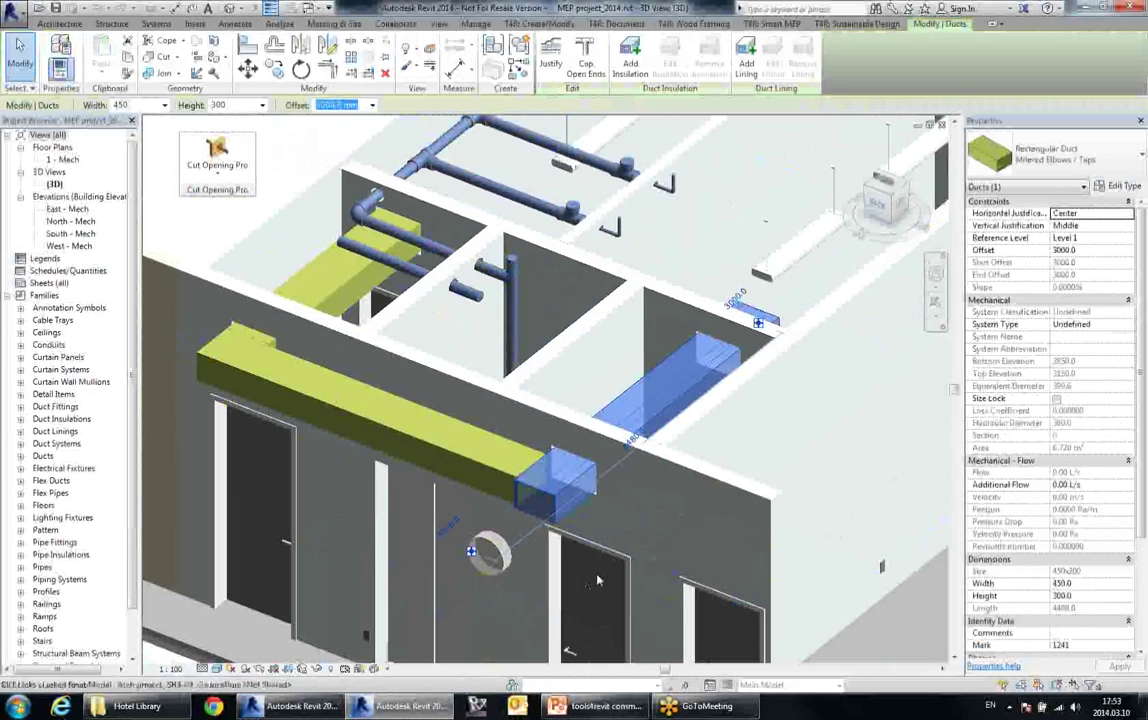
- Switch to the architectural project and change the b dimension of the rectangular opening above the inner room's door
left_click(302, 706)
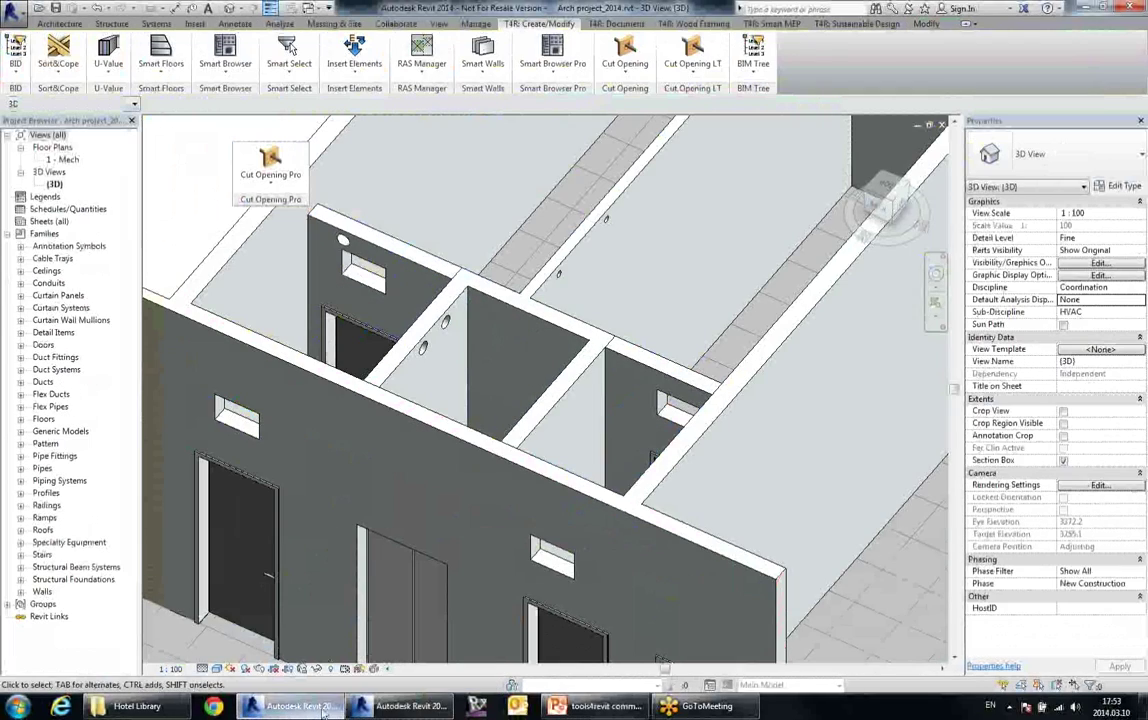
middle_click_drag(682, 372, 674, 392)
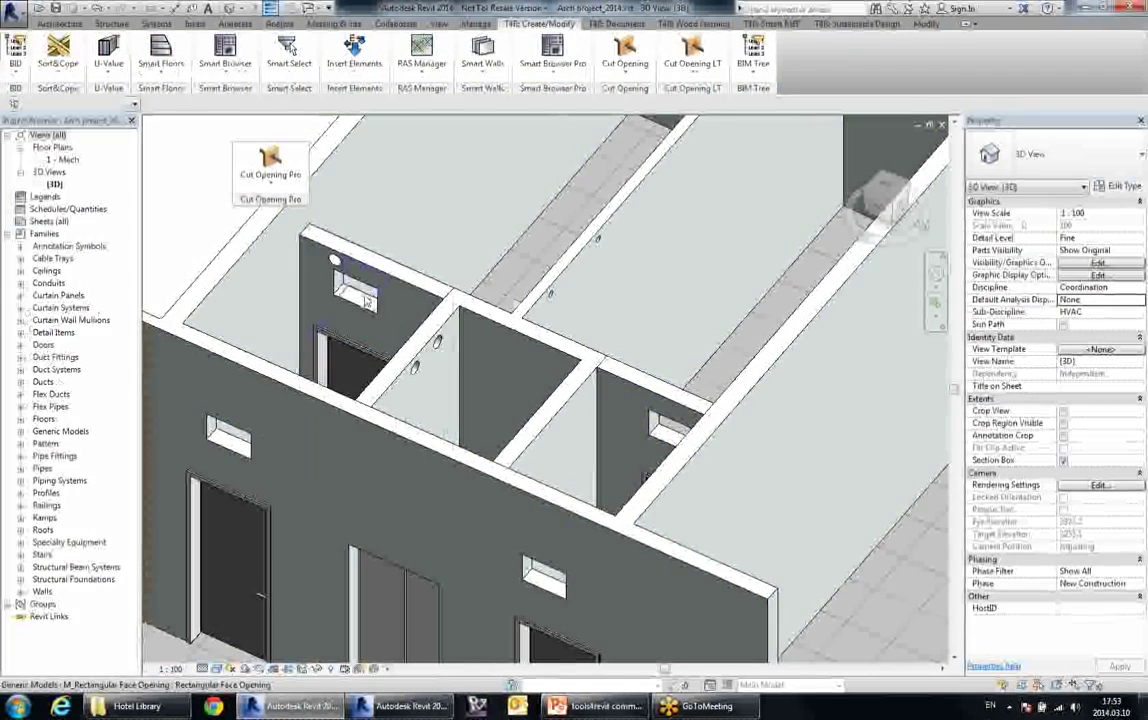
left_click(334, 240)
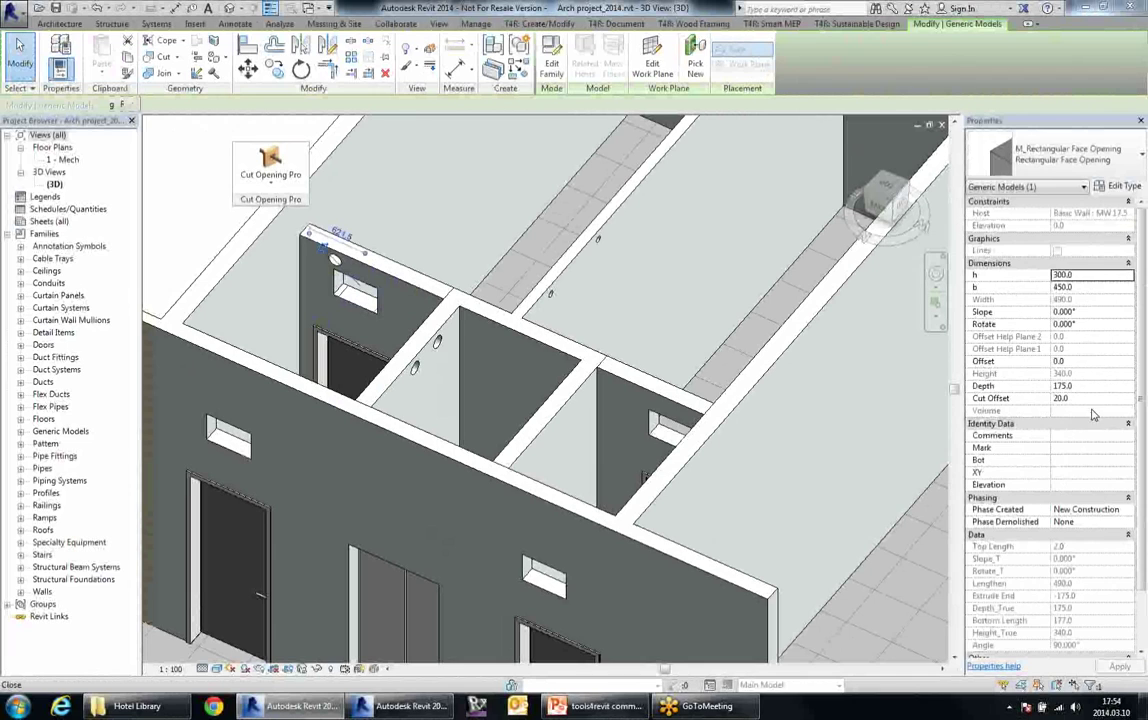
left_click(1094, 288)
type("40")
key("Return")
- Move the rectangular opening above the front wall's first door sideways along the wall
middle_click_drag(427, 334, 487, 328)
left_click(294, 448)
left_click_drag(292, 448, 355, 468)
middle_click_drag(614, 285, 582, 336)
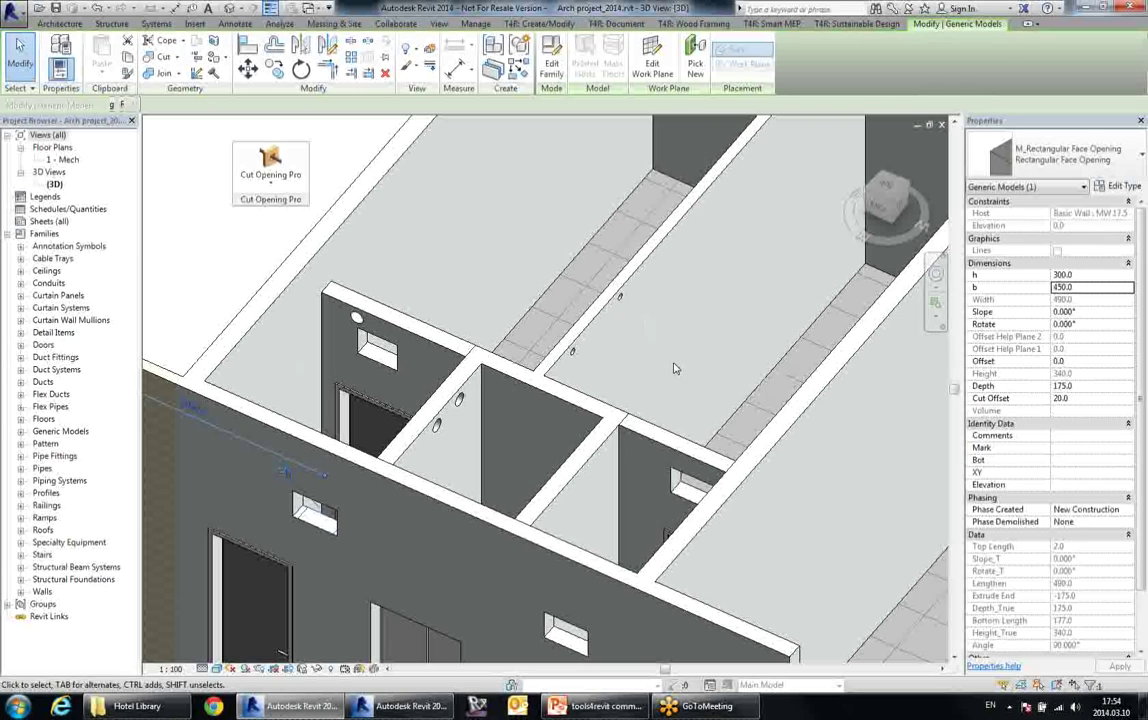
- Rehost the farther round opening in the long partition wall onto the face of the neighbouring long wall
left_click(620, 298)
left_click(695, 60)
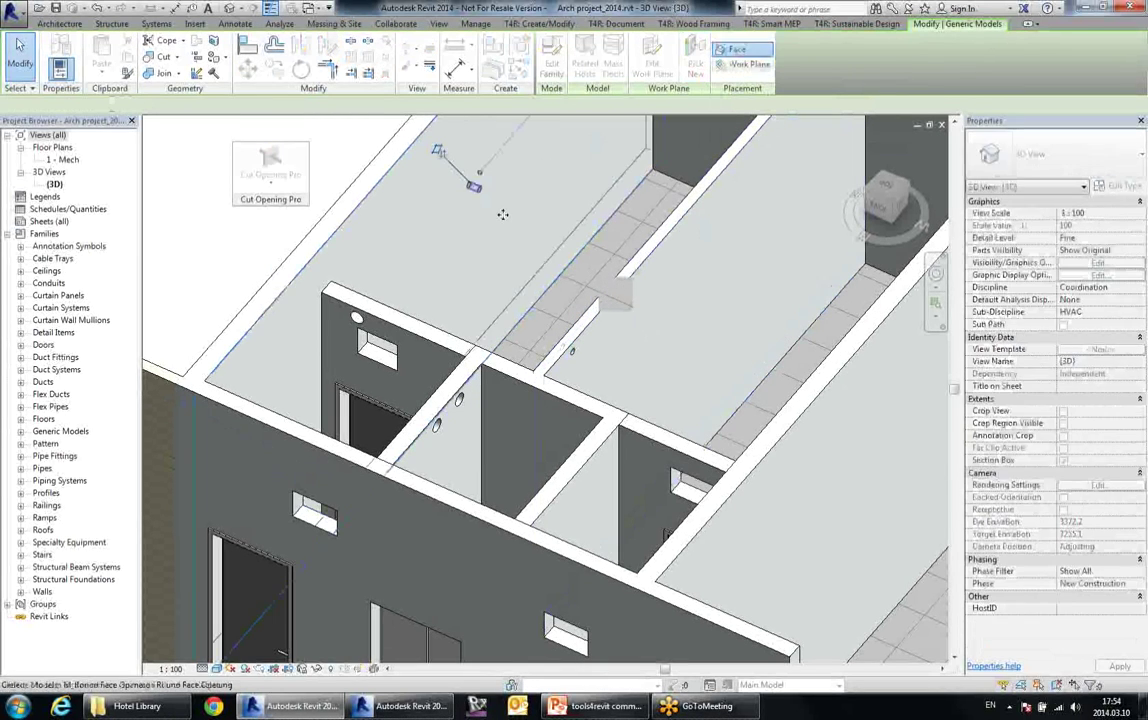
left_click(479, 185)
key("Escape")
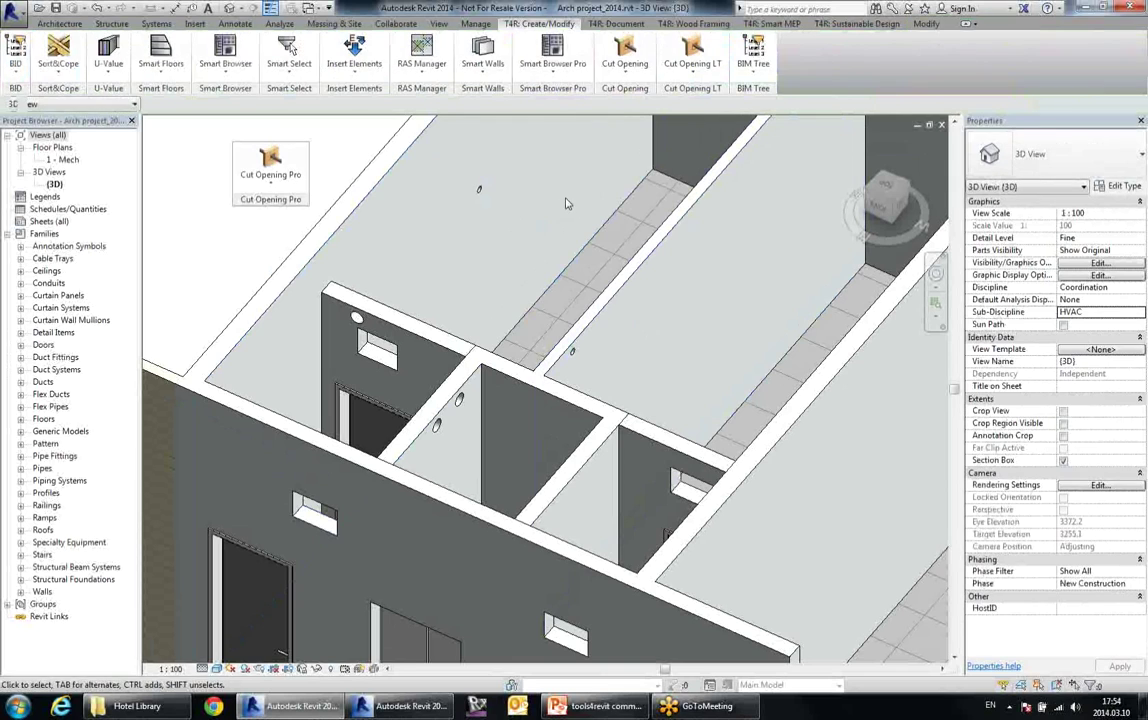
- Open Insert/Modify MEP Openings and review the openings in the Change Dimensions, Change Host and Change Position groups
scroll(560, 208, "down", 1)
middle_click_drag(630, 297, 645, 295)
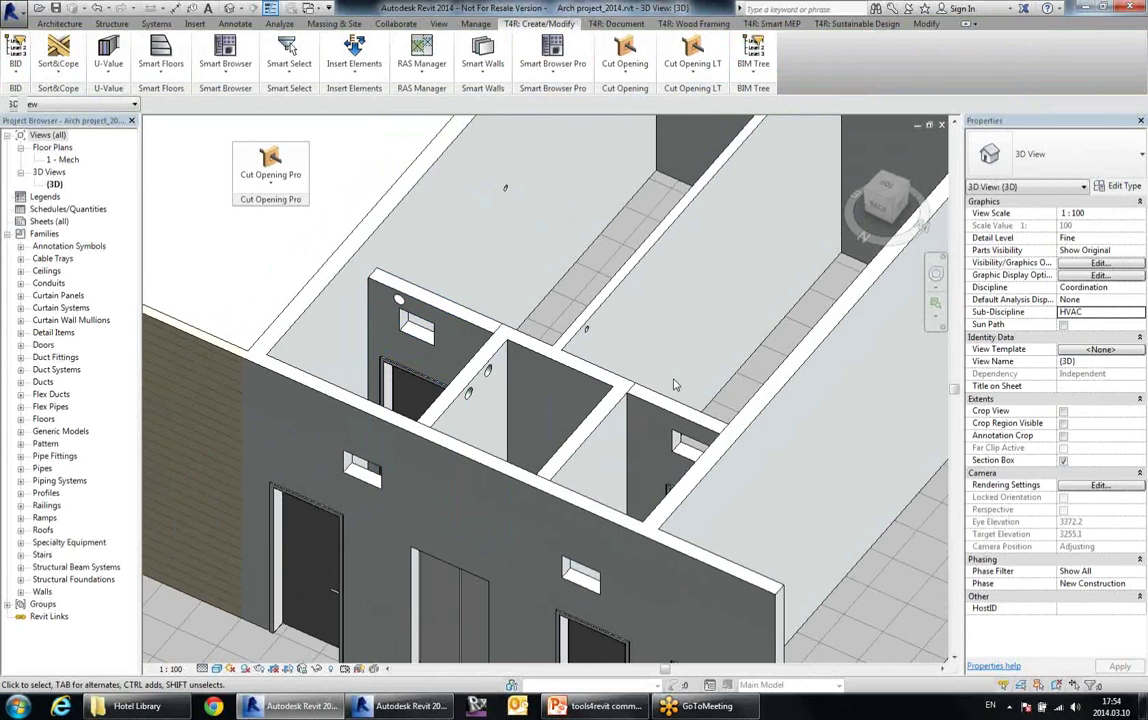
scroll(660, 371, "down", 1)
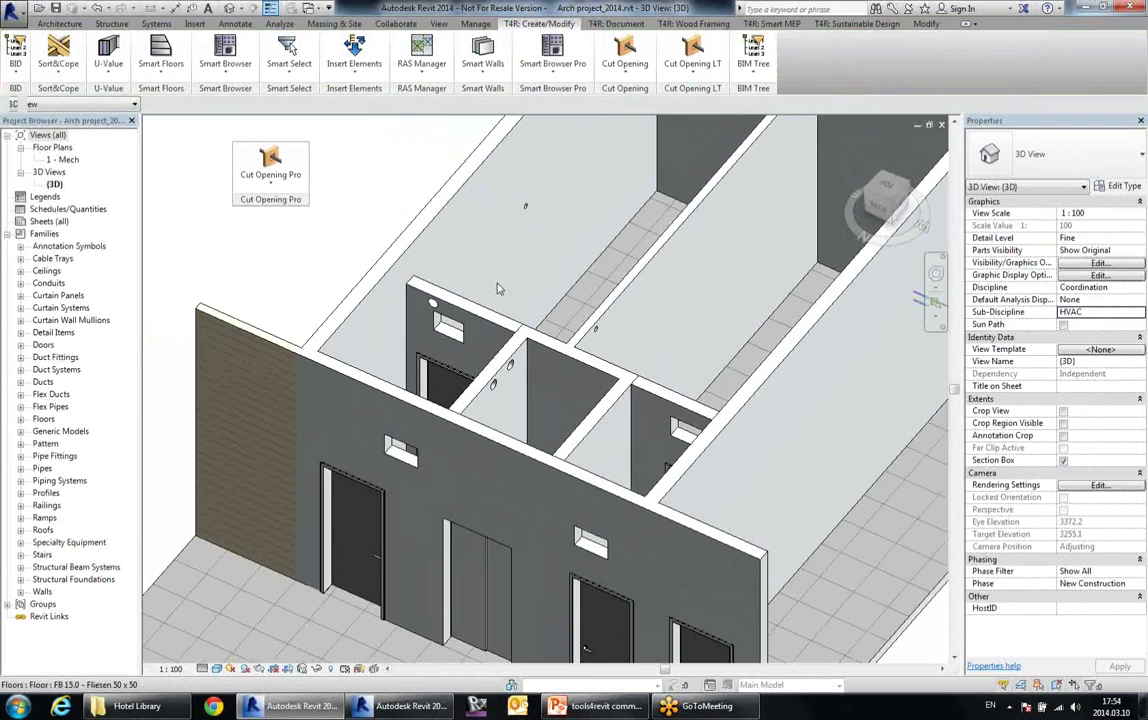
left_click(254, 184)
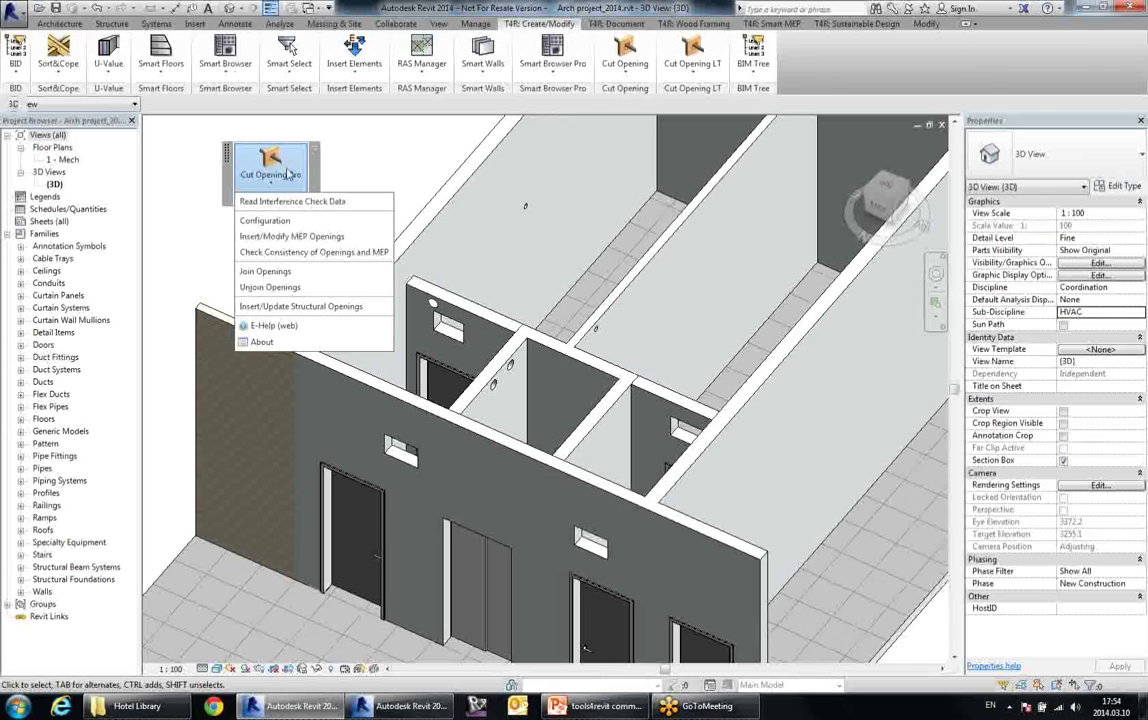
left_click(333, 243)
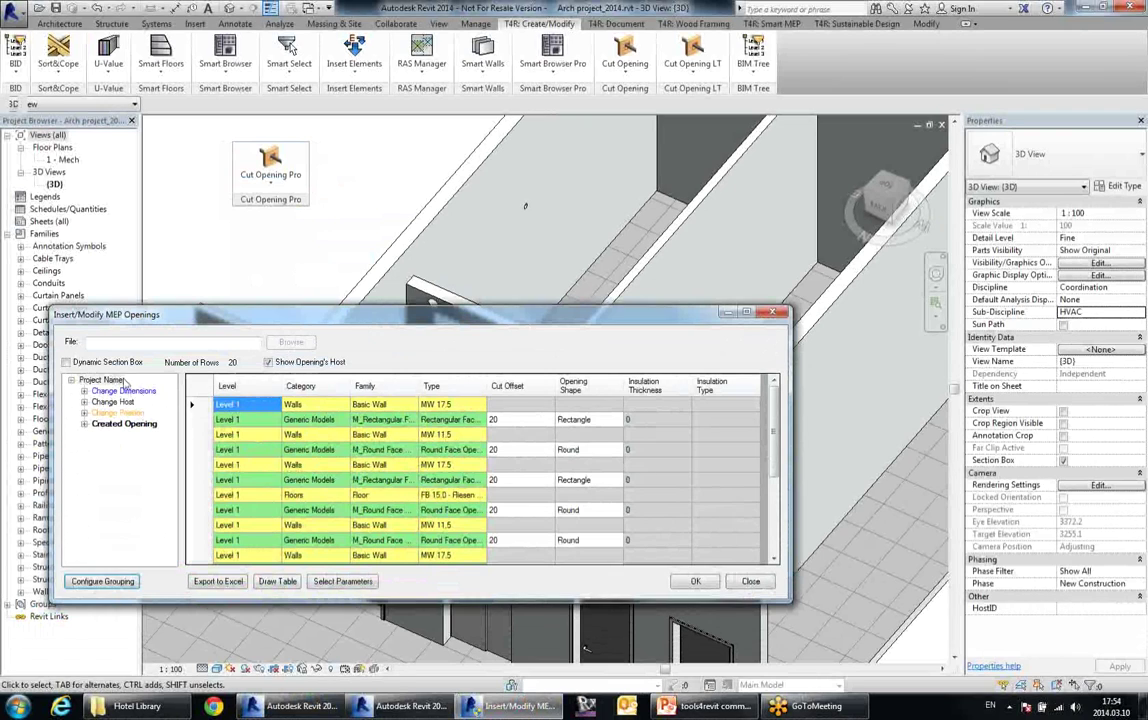
left_click(138, 391)
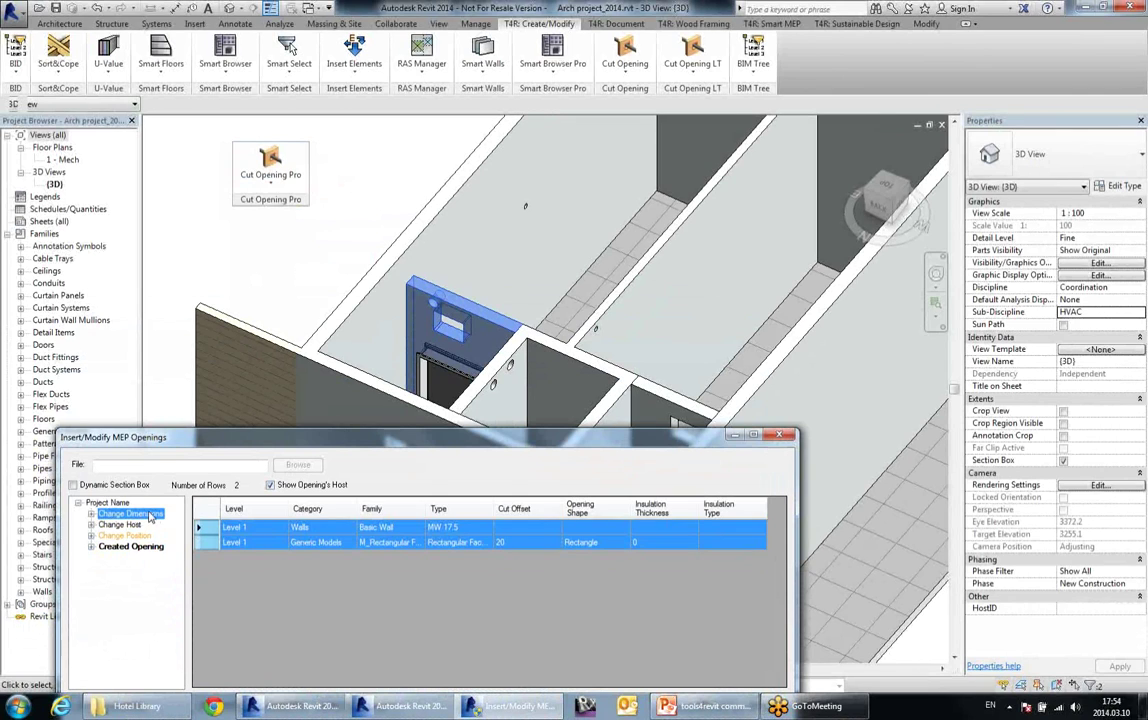
left_click(122, 524)
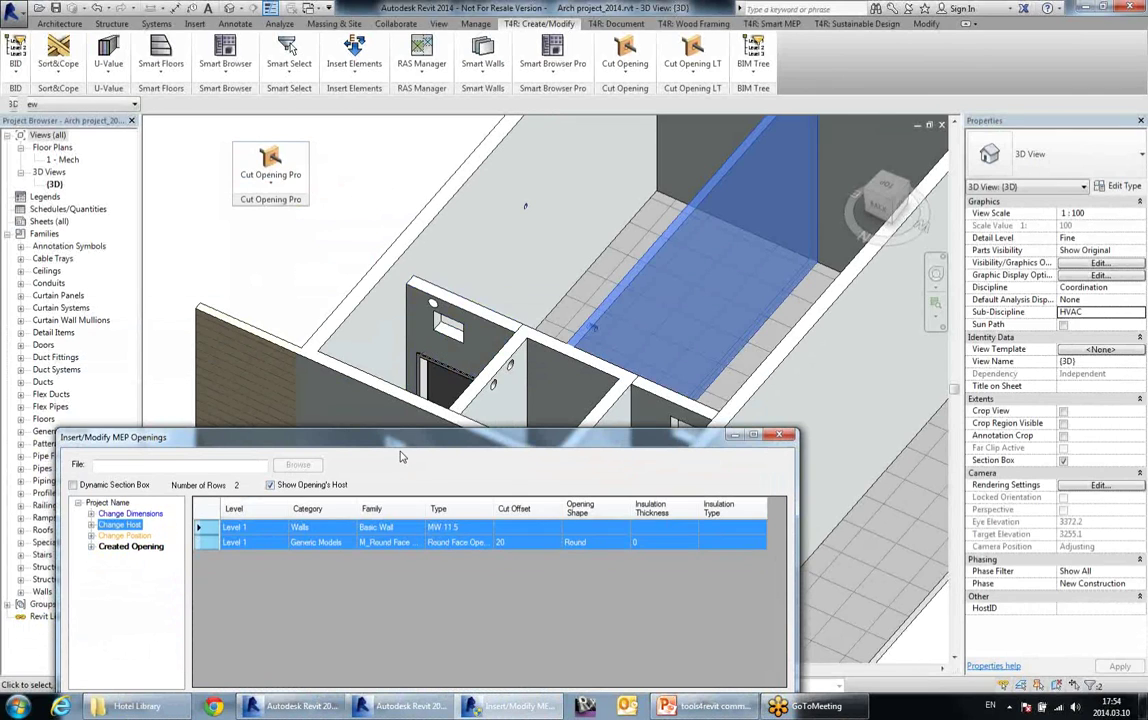
left_click_drag(403, 448, 412, 449)
left_click(148, 541)
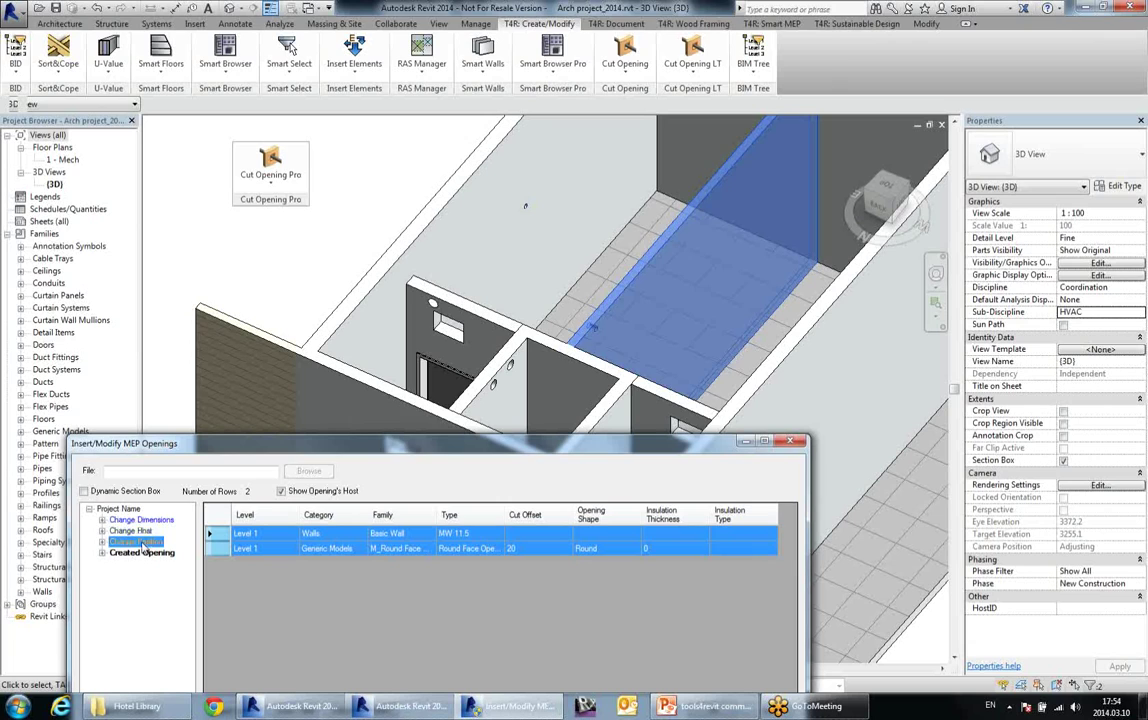
left_click_drag(386, 451, 400, 420)
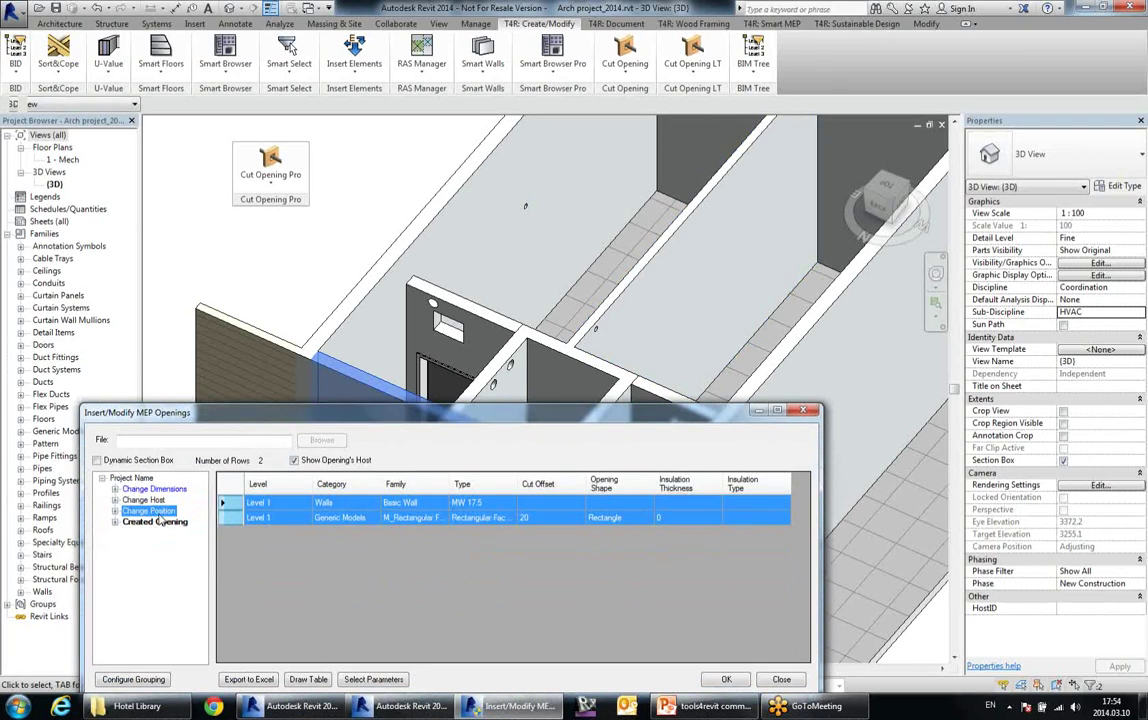
- Undo the last changes of the openings in the Change Position and Change Host groups
right_click(164, 512)
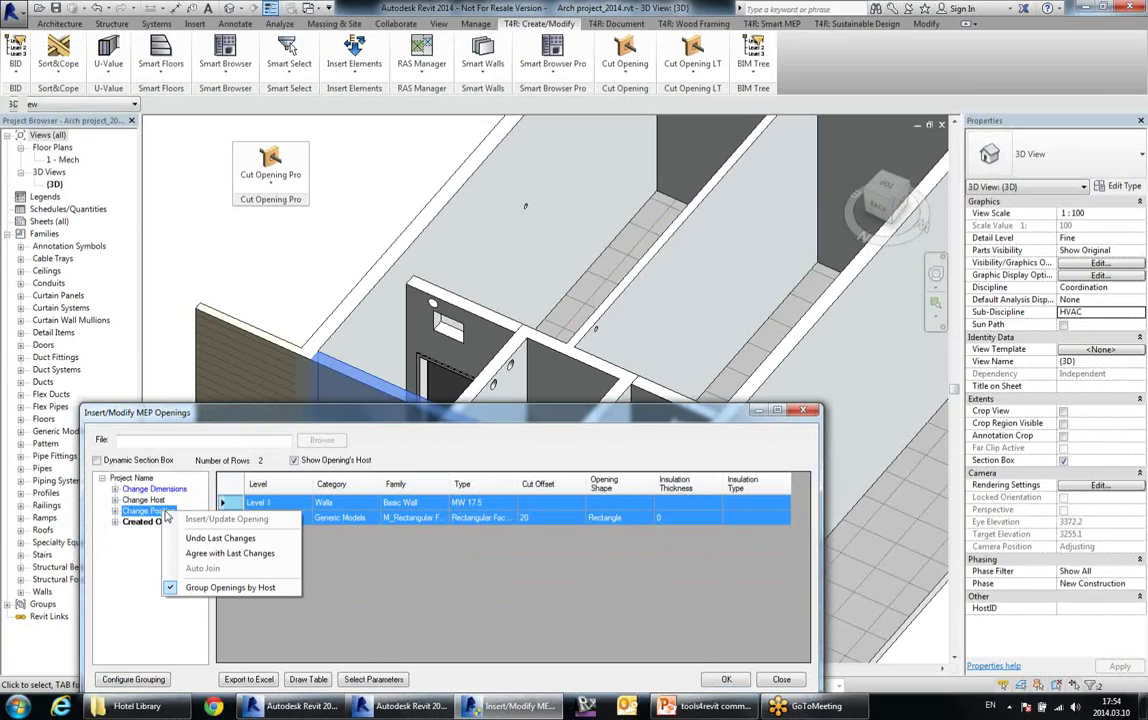
left_click(222, 538)
left_click_drag(393, 410, 373, 468)
left_click(170, 555)
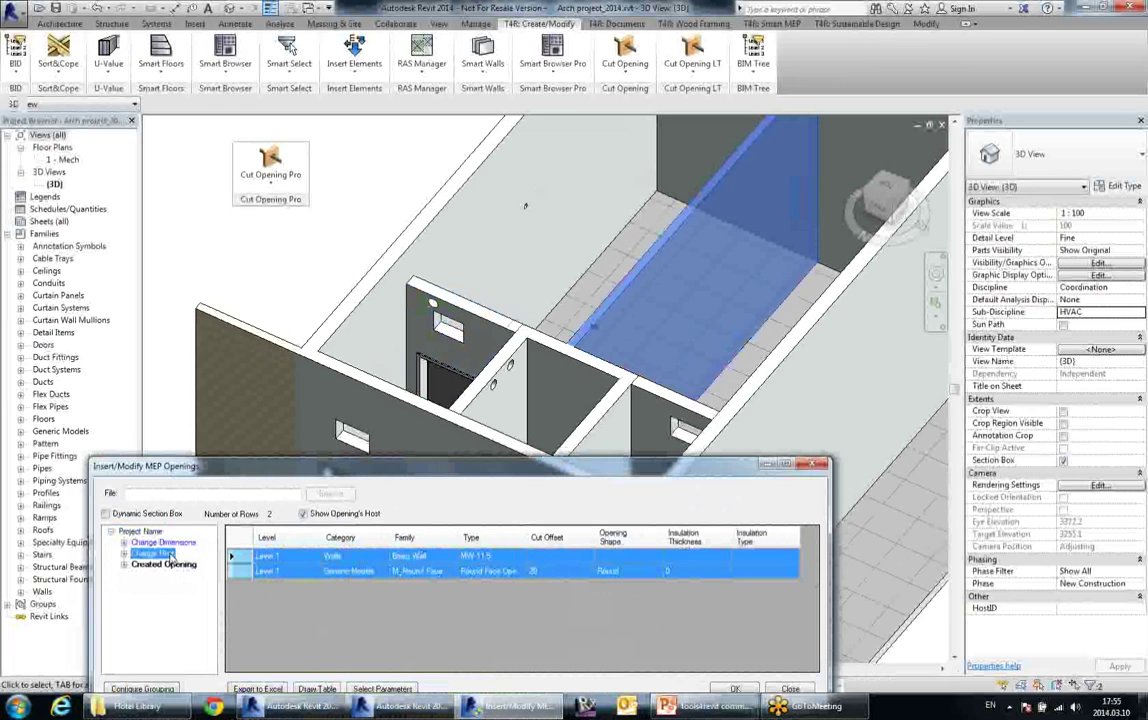
right_click(170, 556)
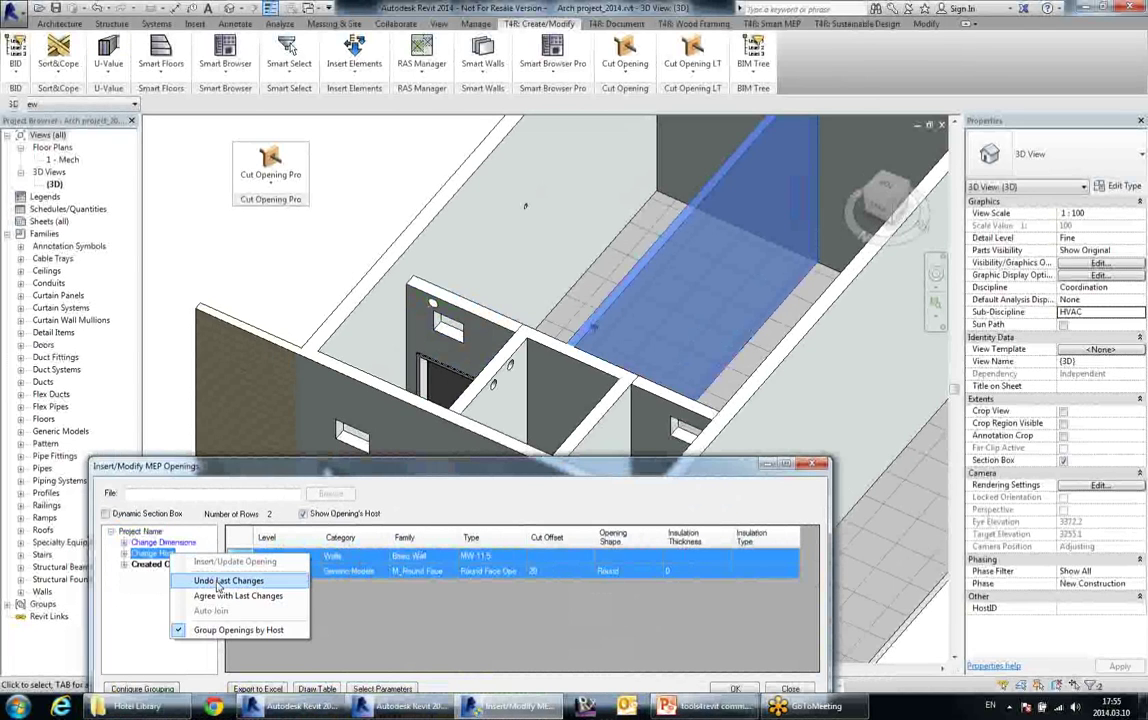
left_click(222, 582)
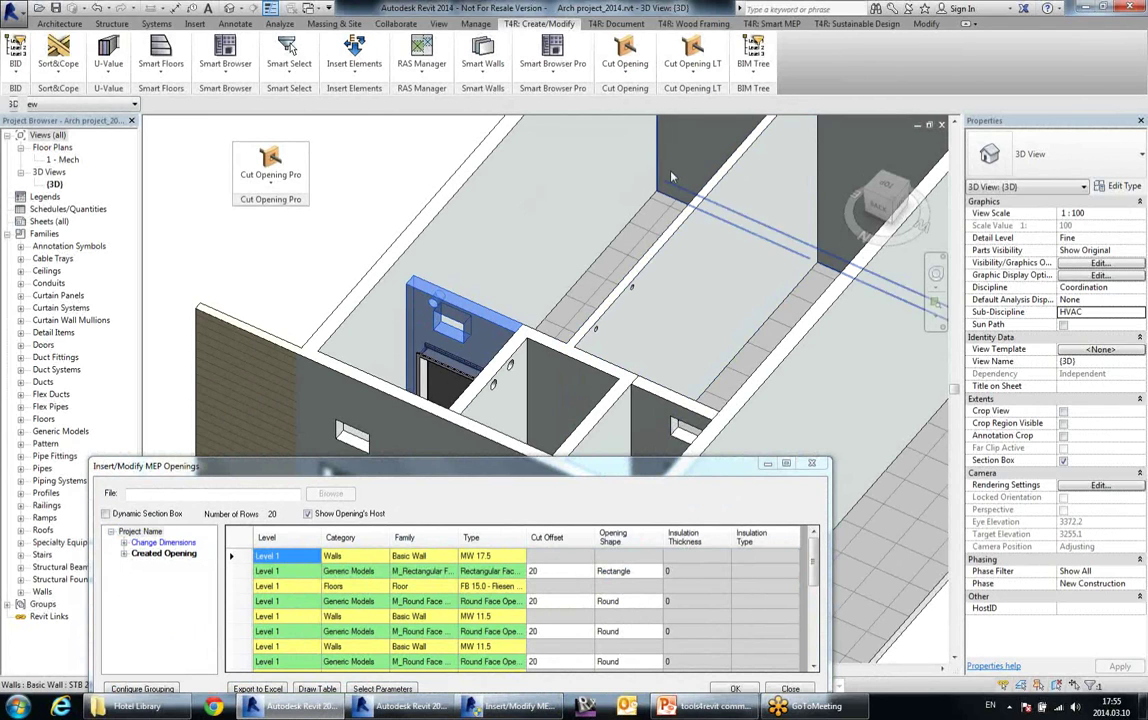
- Undo the last changes in the Change Dimensions group and accept the restored openings
right_click(172, 543)
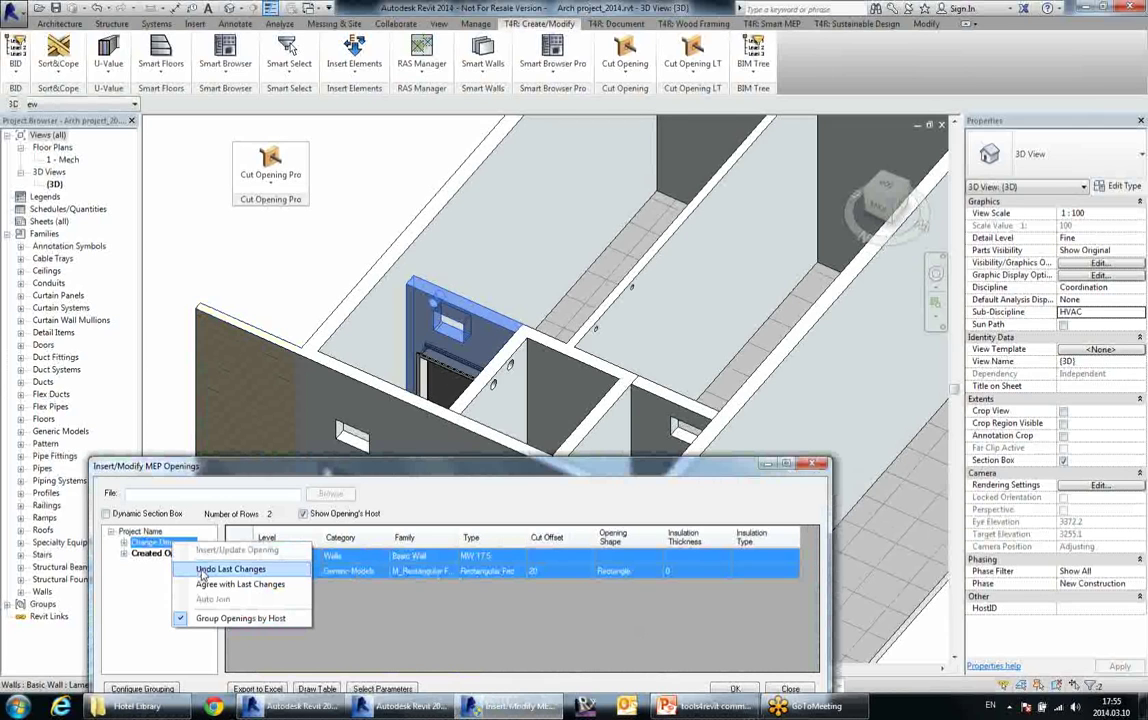
left_click(230, 569)
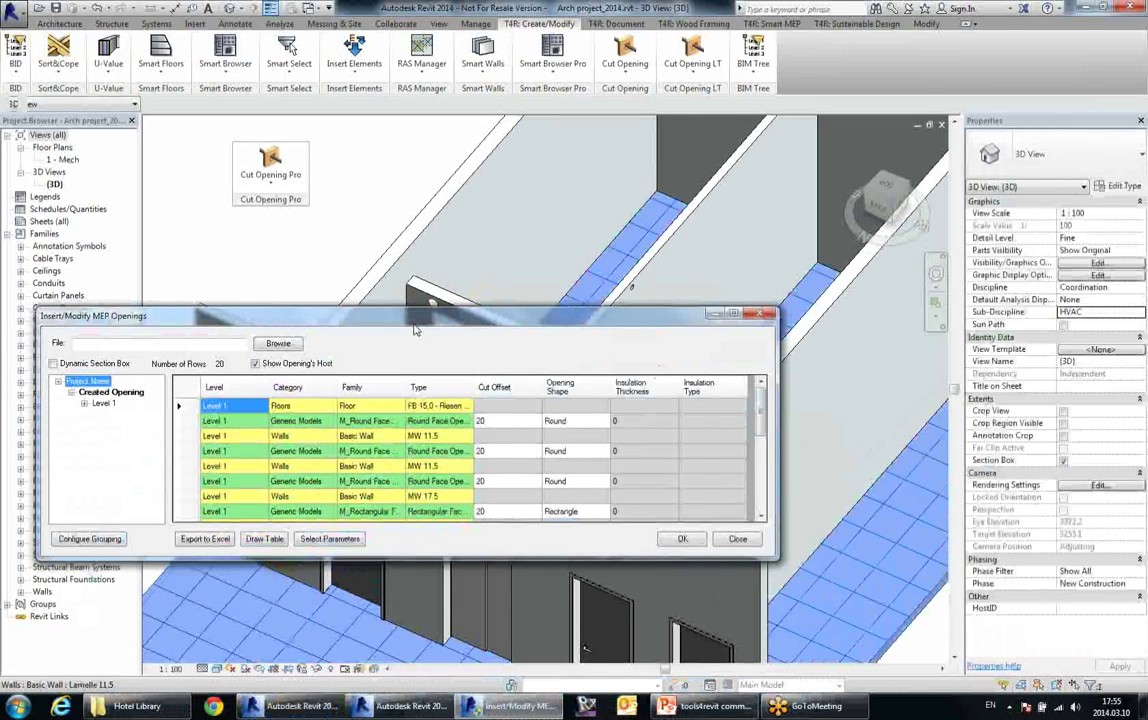
left_click(682, 540)
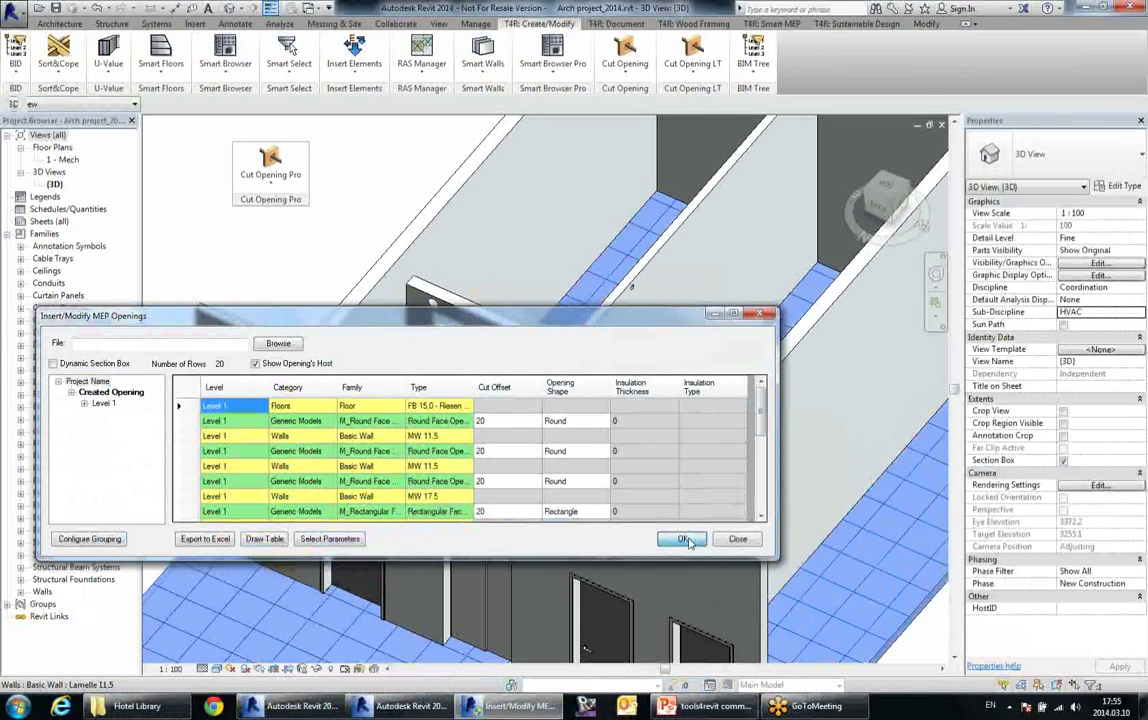
middle_click_drag(736, 279, 709, 278)
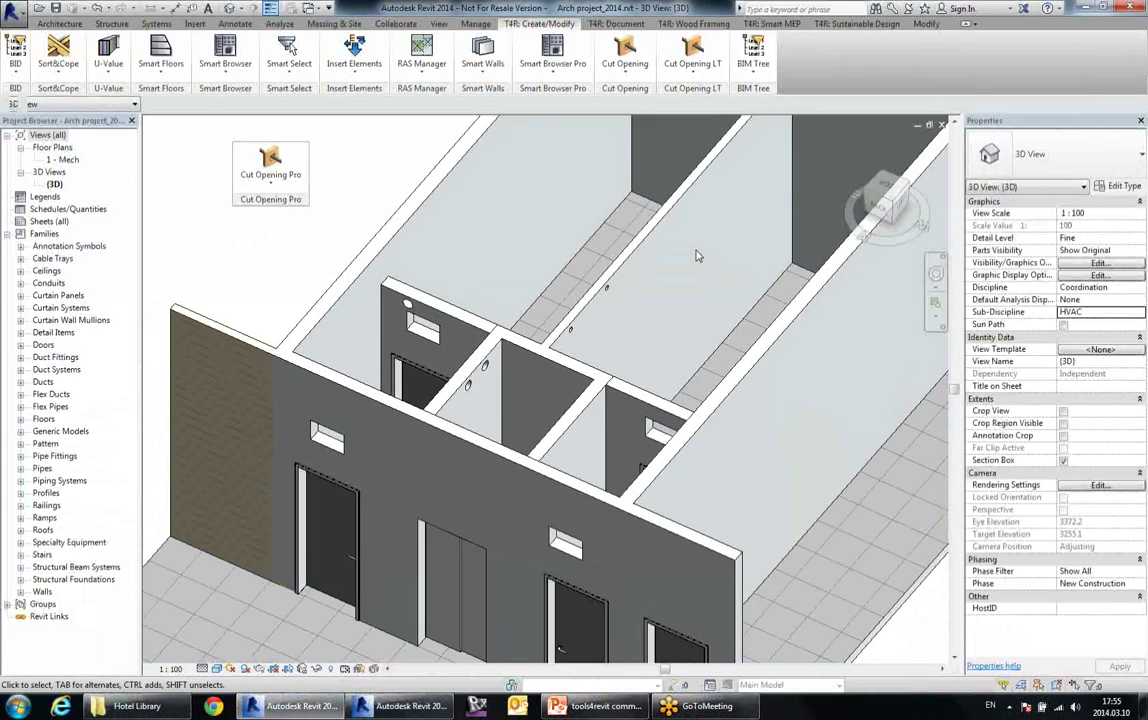
- Switch to the 3D view of the Cut Pro sample project and inspect the pipes, ducts and cable trays crossing the wall
left_click(438, 23)
left_click(958, 70)
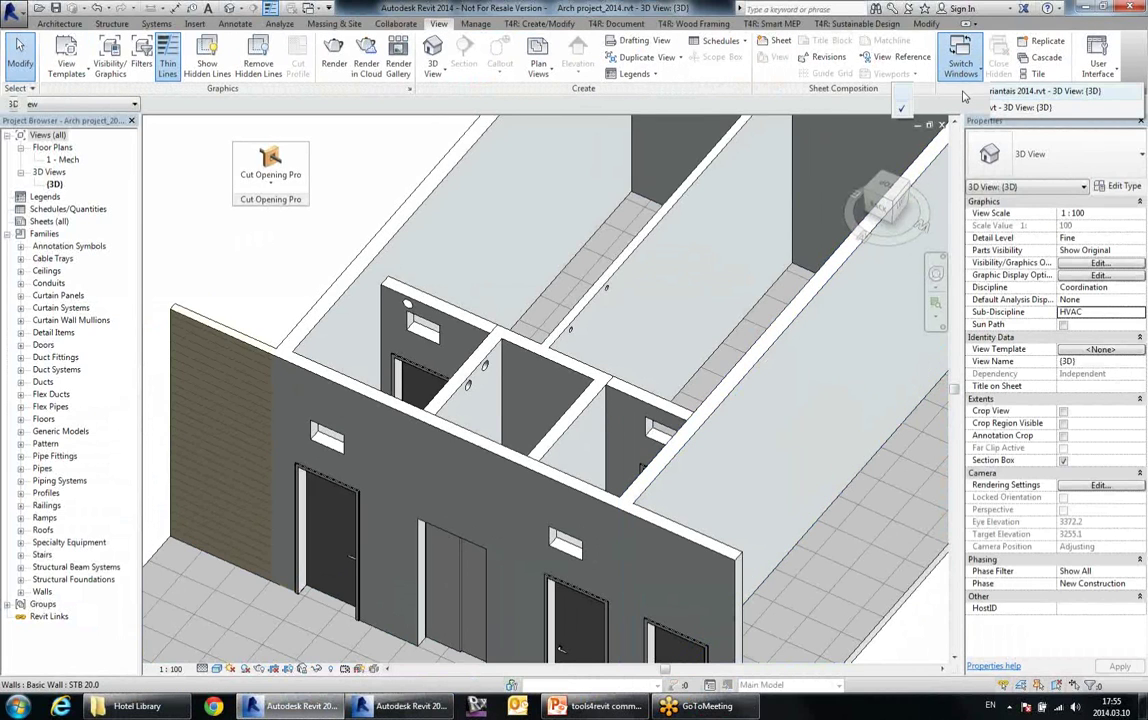
left_click(1040, 91)
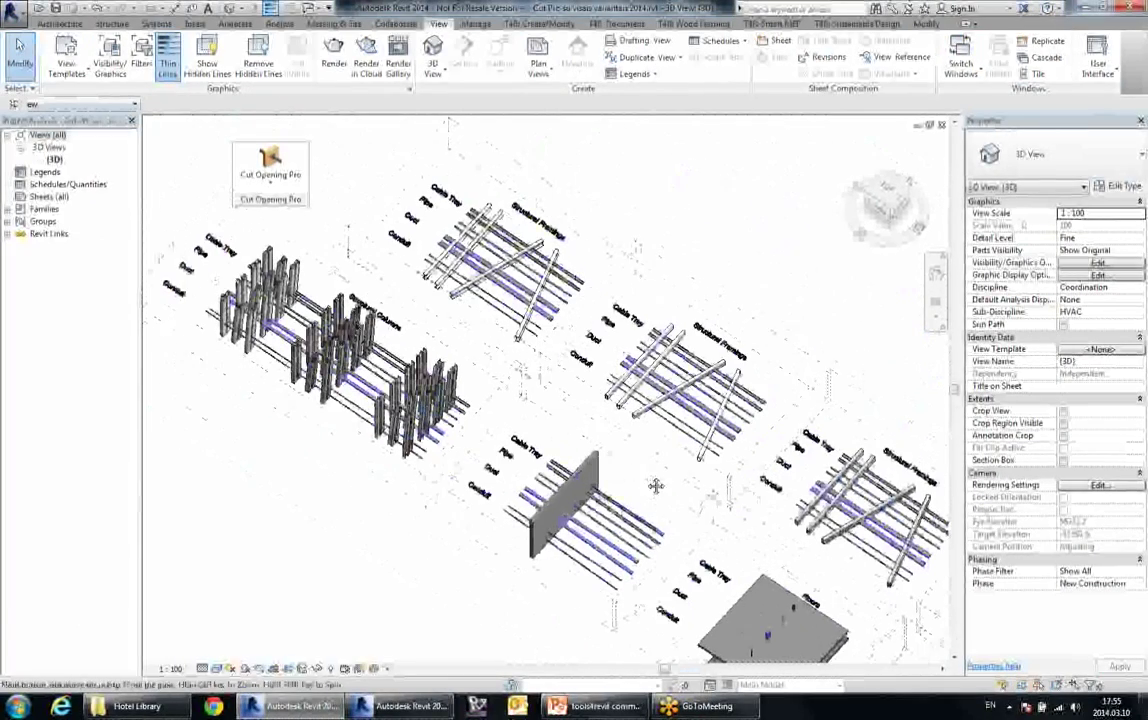
middle_click_drag(656, 486, 629, 424)
left_click(519, 423)
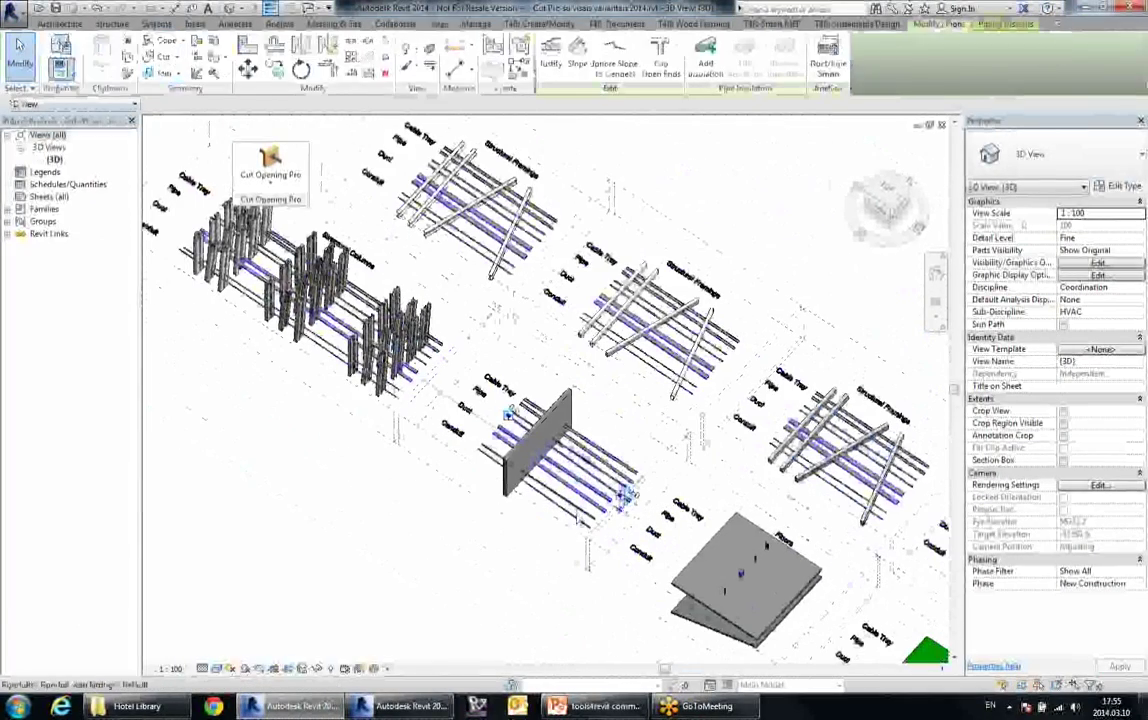
middle_click_drag(528, 480, 525, 550, "shift")
scroll(588, 458, "up", 3)
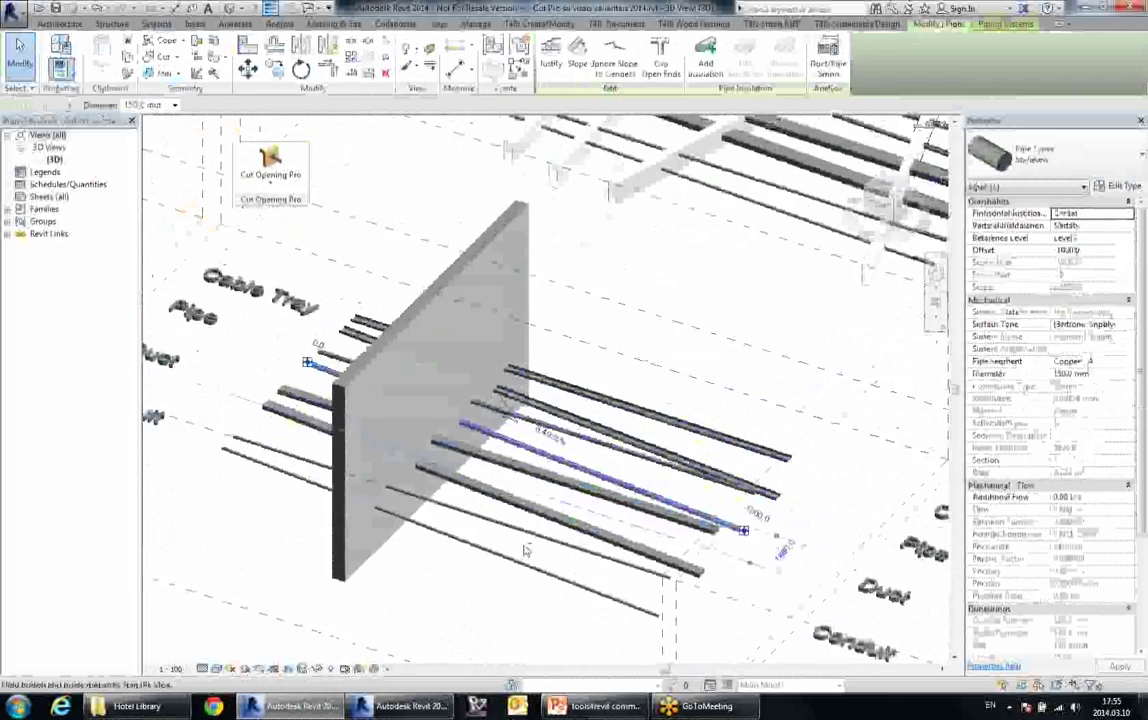
scroll(525, 550, "down", 6)
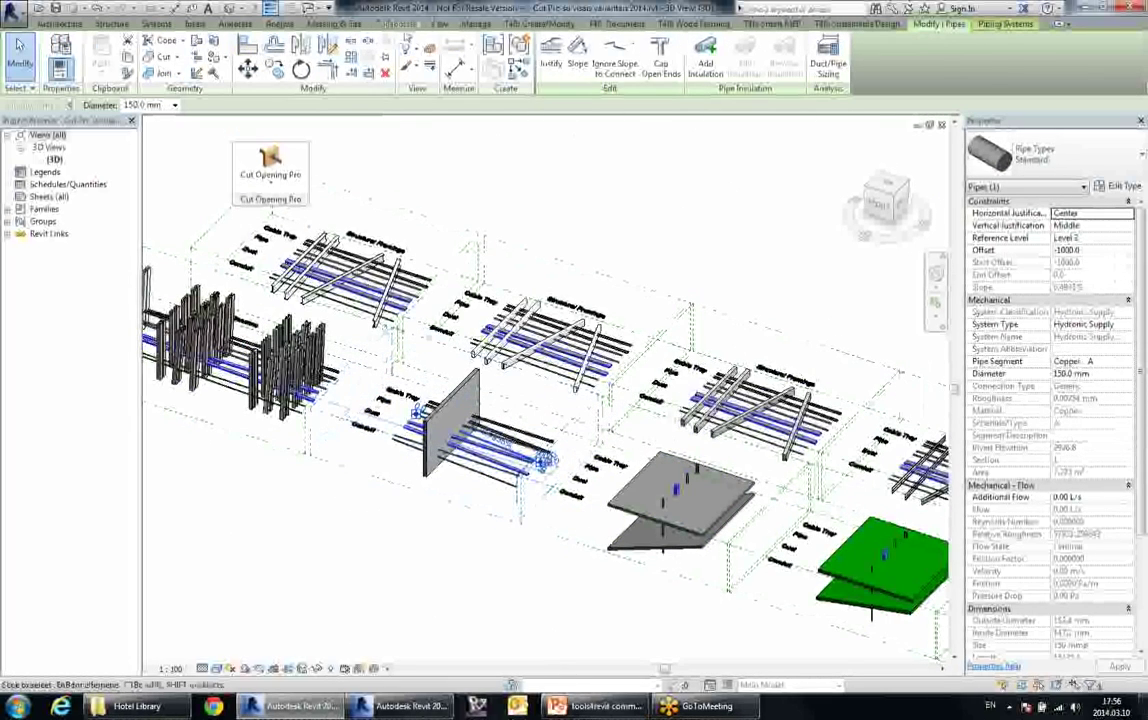
left_click(395, 23)
left_click(669, 60)
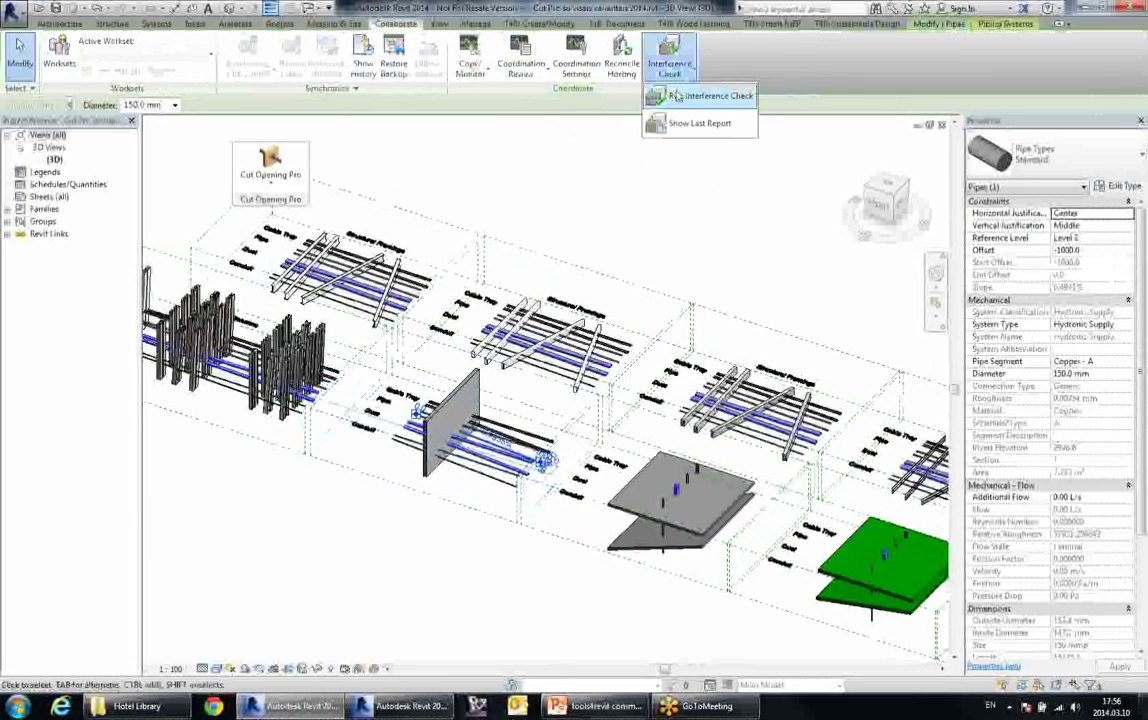
left_click(676, 96)
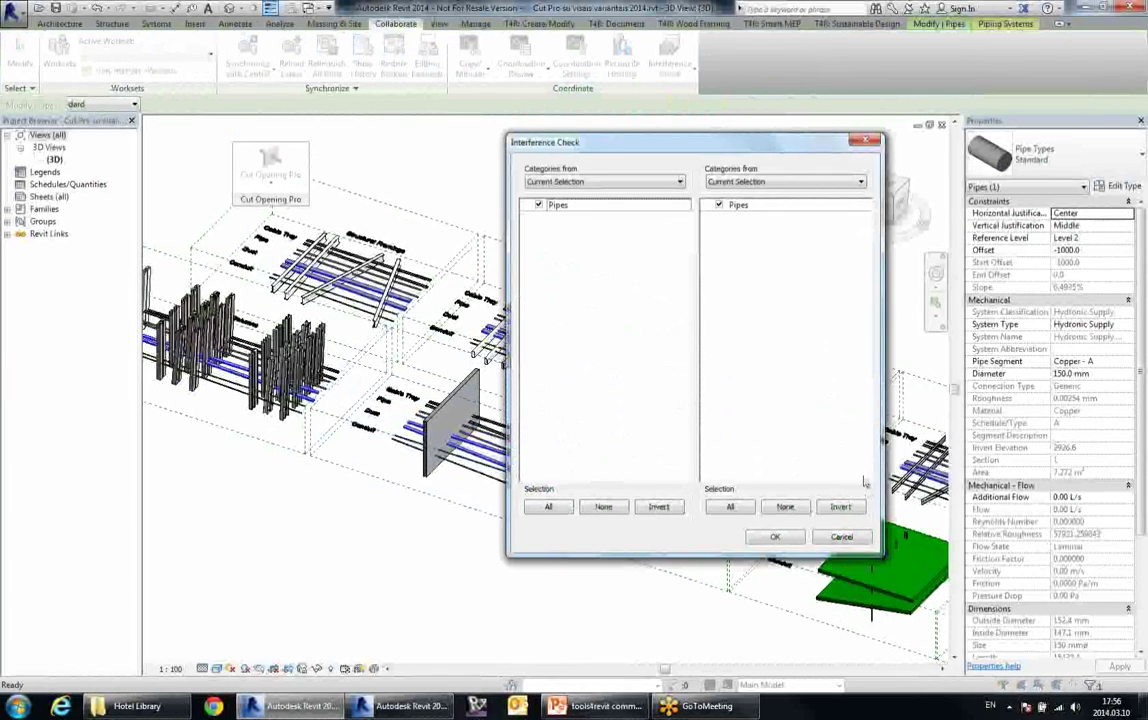
left_click(848, 538)
- Clear the selection, start an interference check on the current project and include Pipes, Ducts, Conduits and Cable Trays in the first category set
left_click(680, 218)
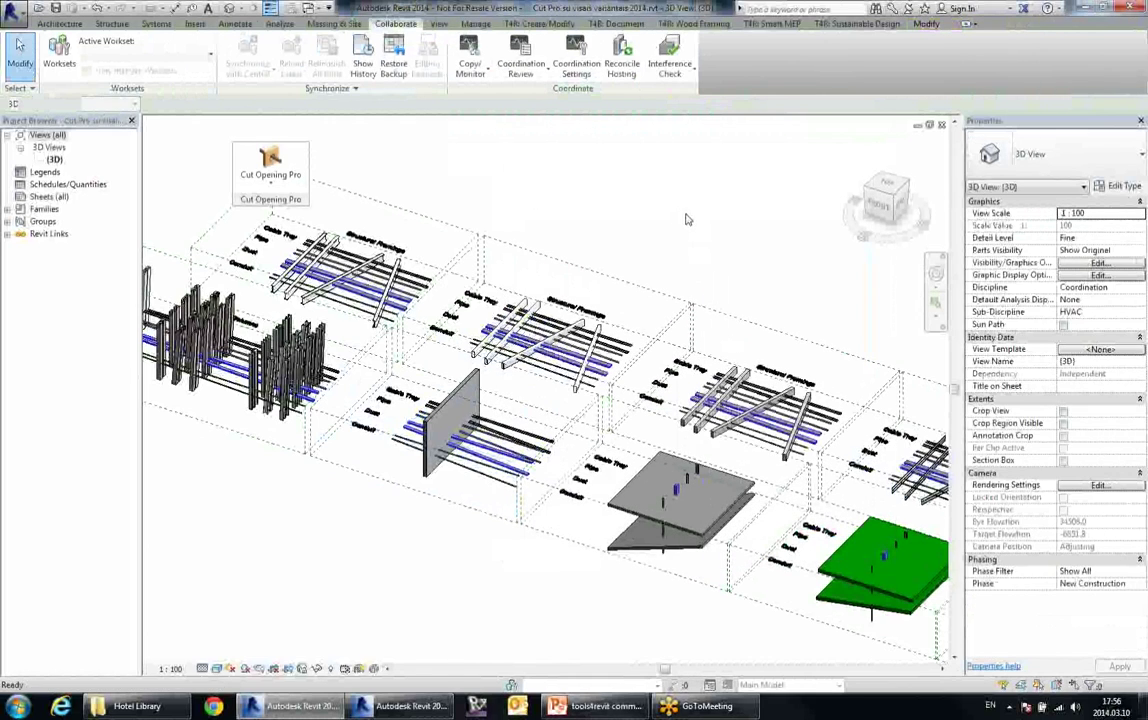
left_click(669, 60)
left_click(678, 95)
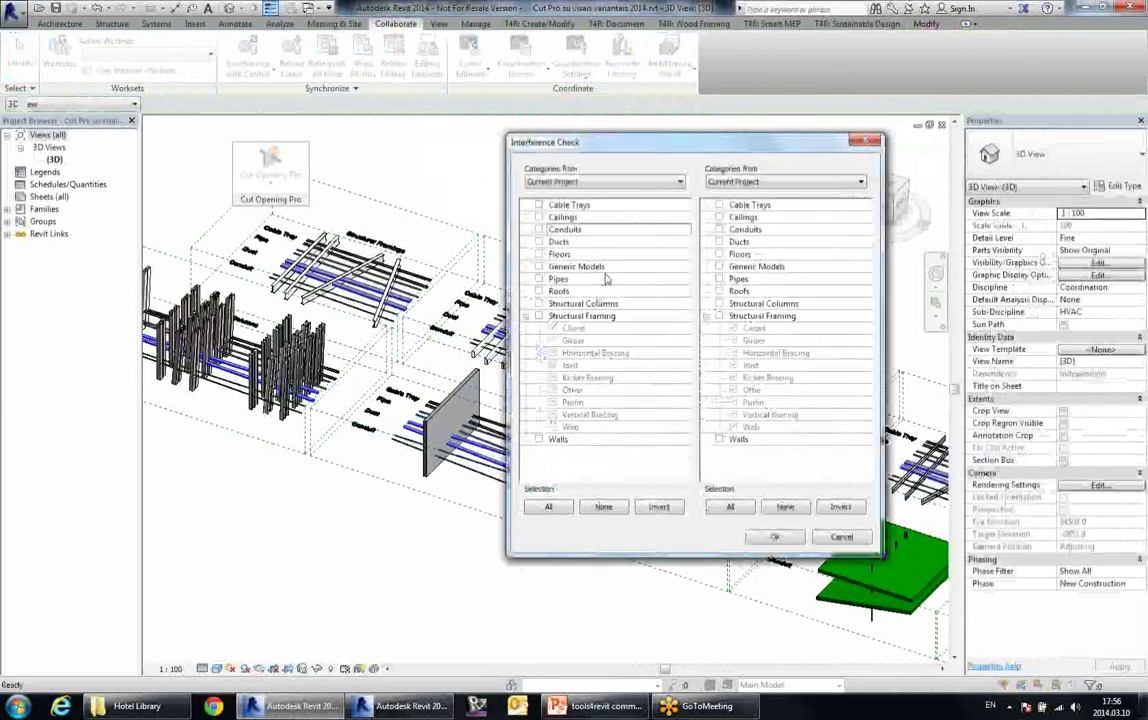
left_click_drag(645, 145, 571, 144)
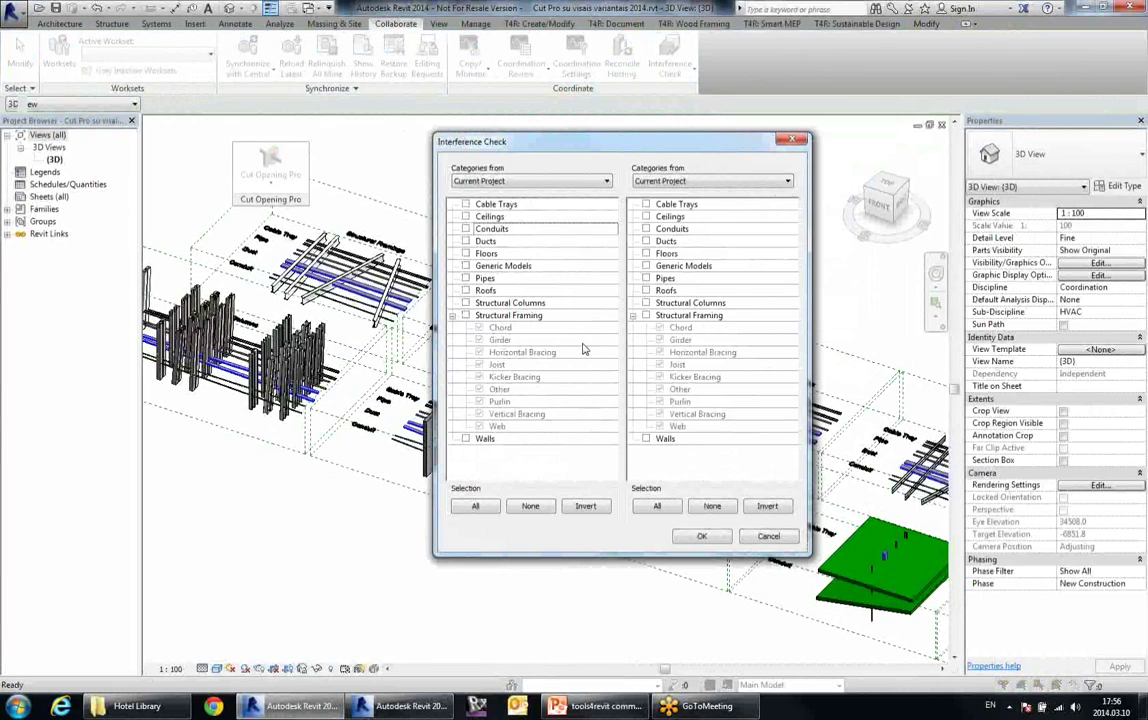
left_click(476, 278)
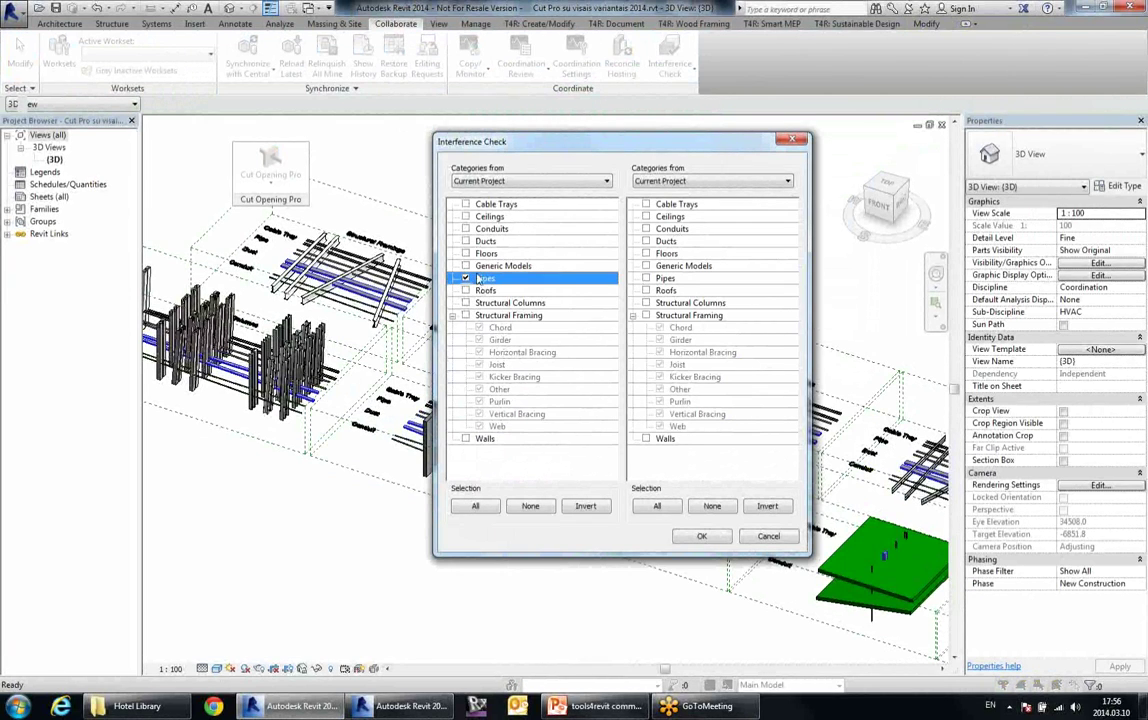
left_click(467, 241)
left_click(467, 229)
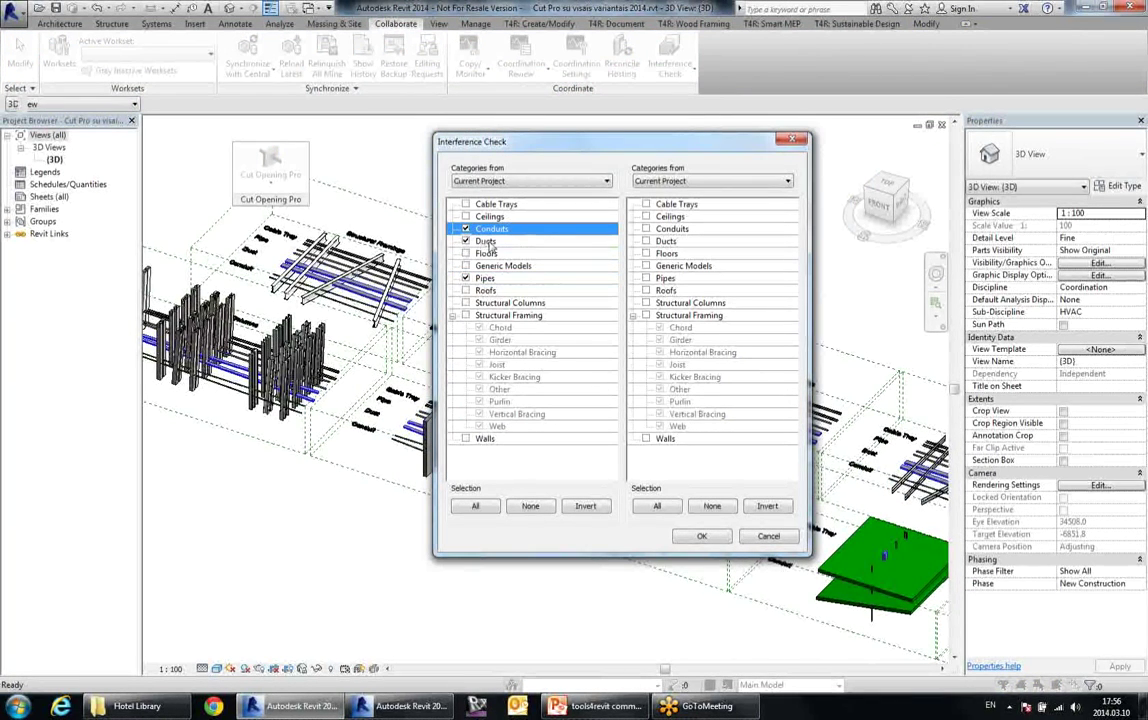
left_click(466, 204)
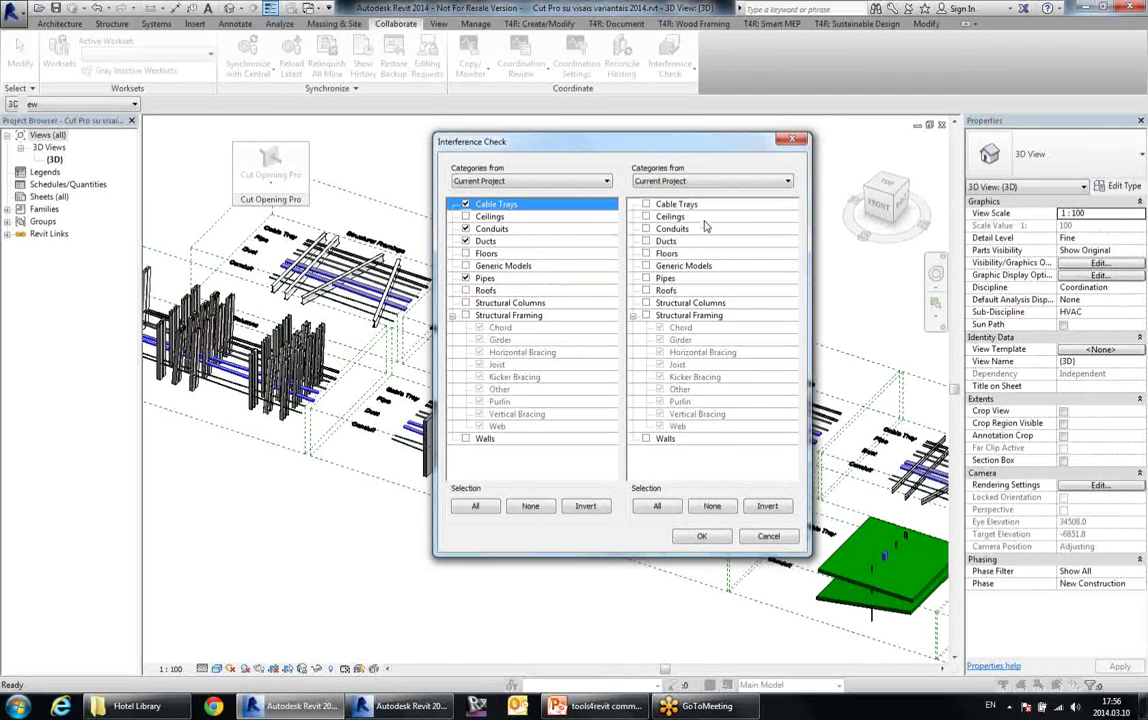
- Check them against Walls, Structural Framing, Structural Columns, Roofs, Floors and Ceilings of the current project and run the interference check
left_click(646, 439)
left_click(646, 315)
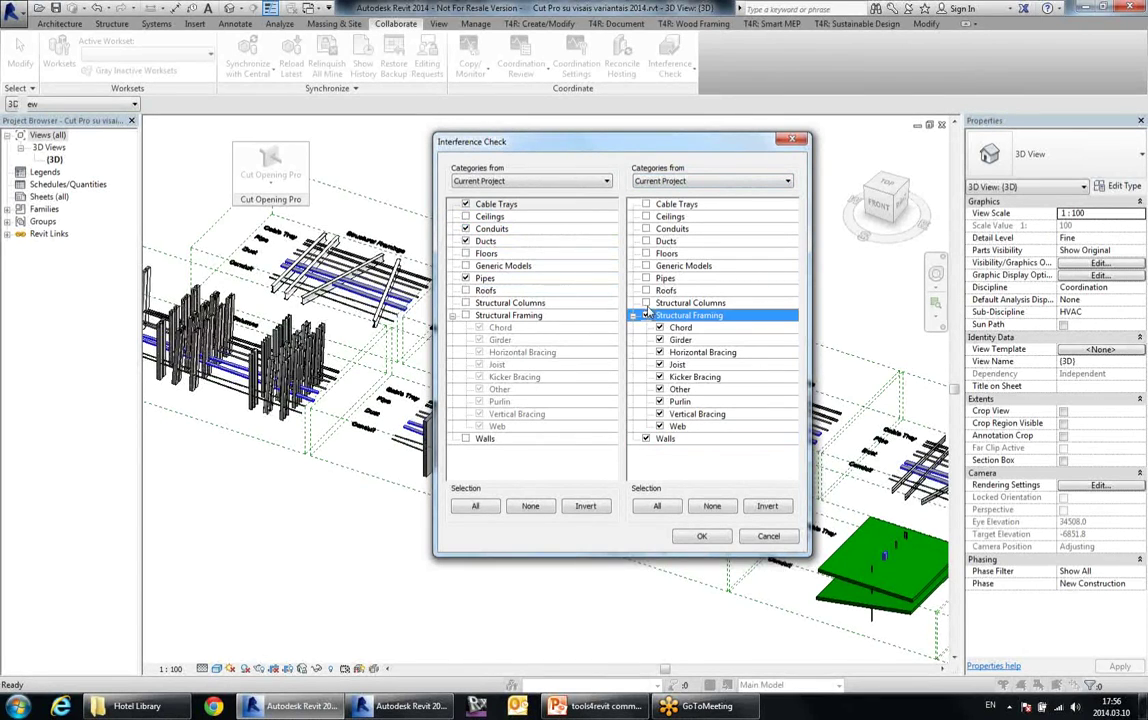
left_click(646, 302)
left_click(646, 290)
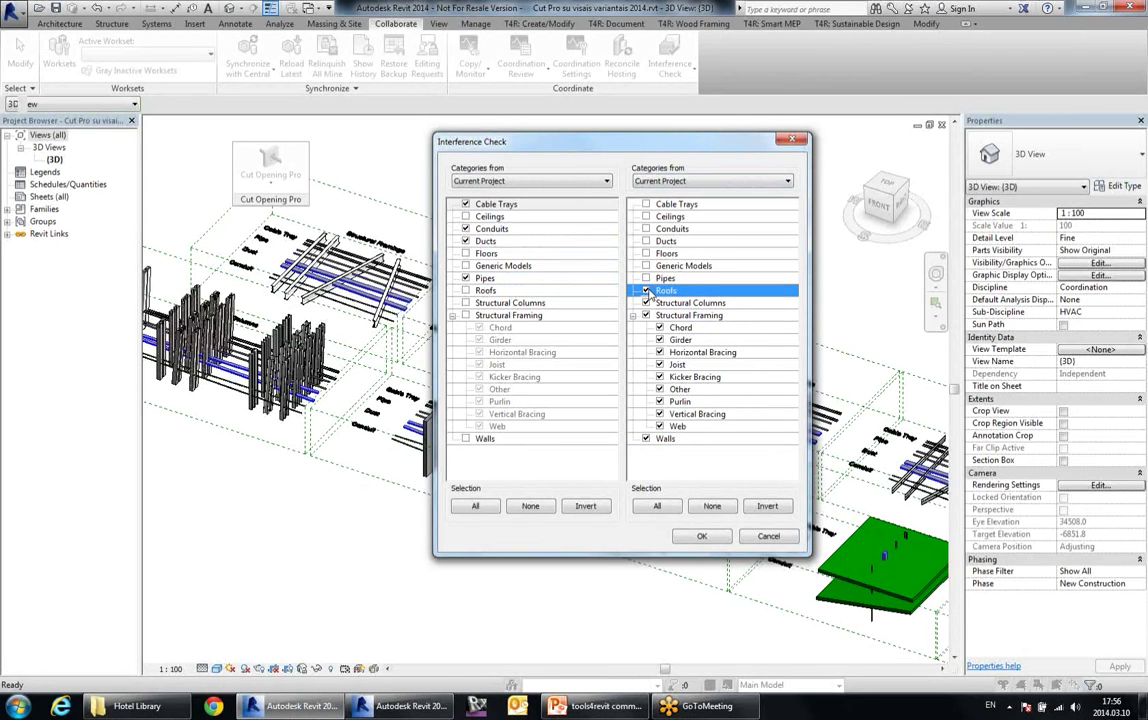
left_click(646, 254)
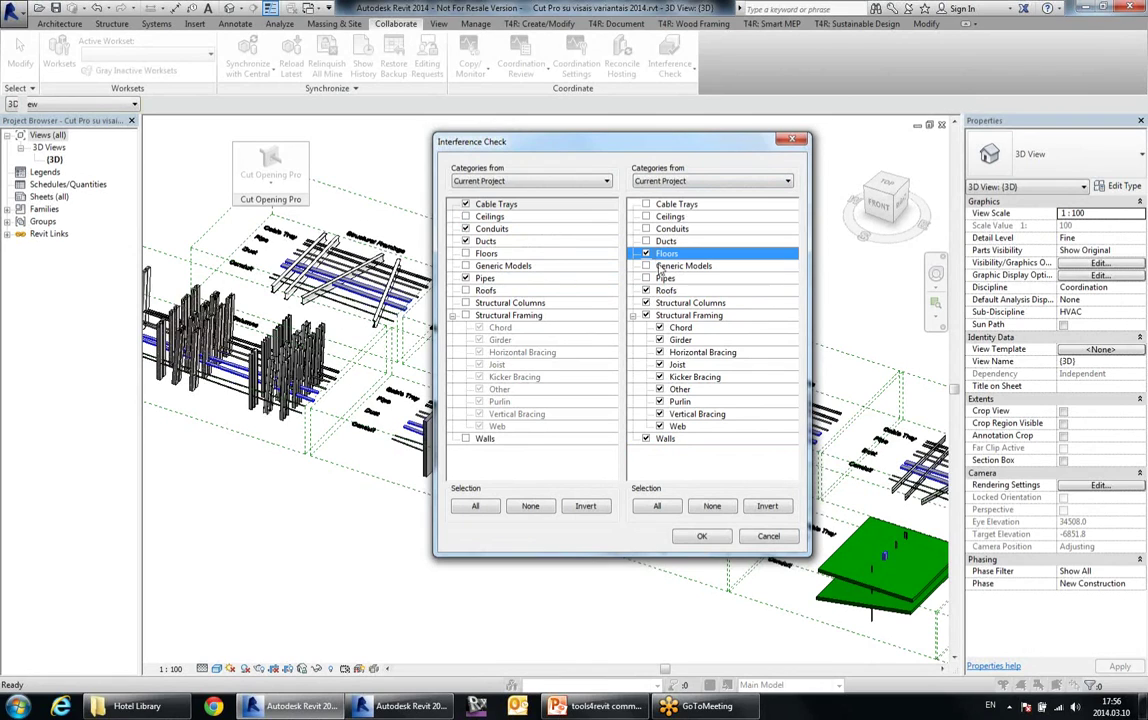
left_click(646, 216)
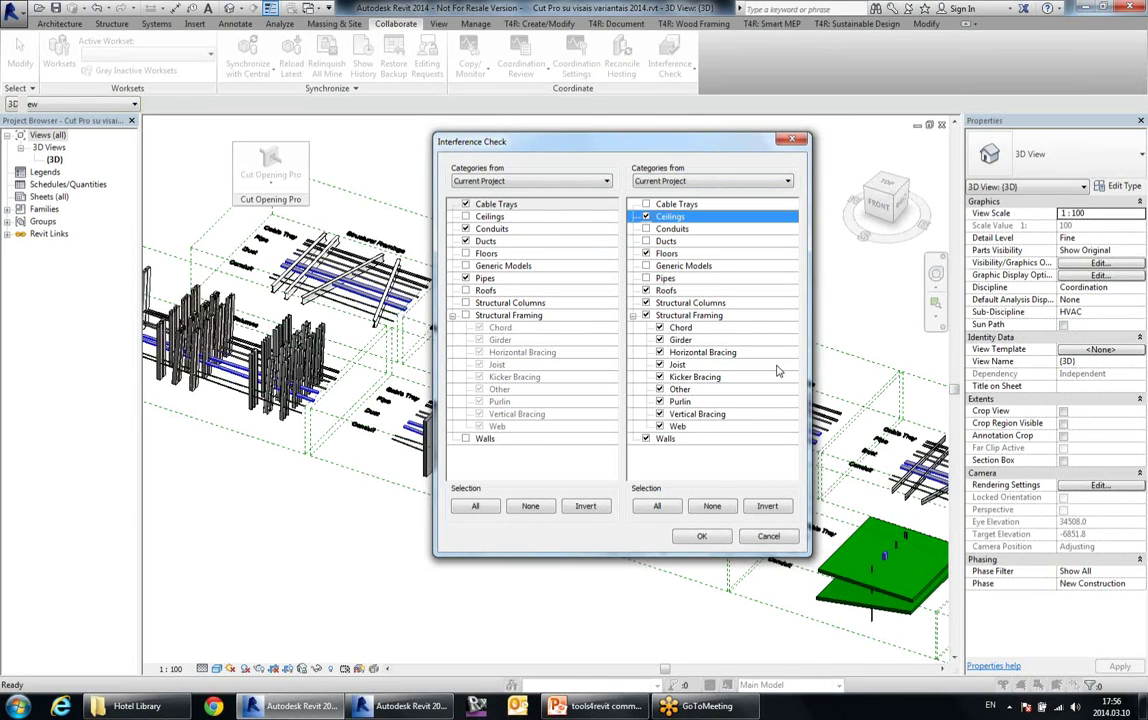
left_click(702, 536)
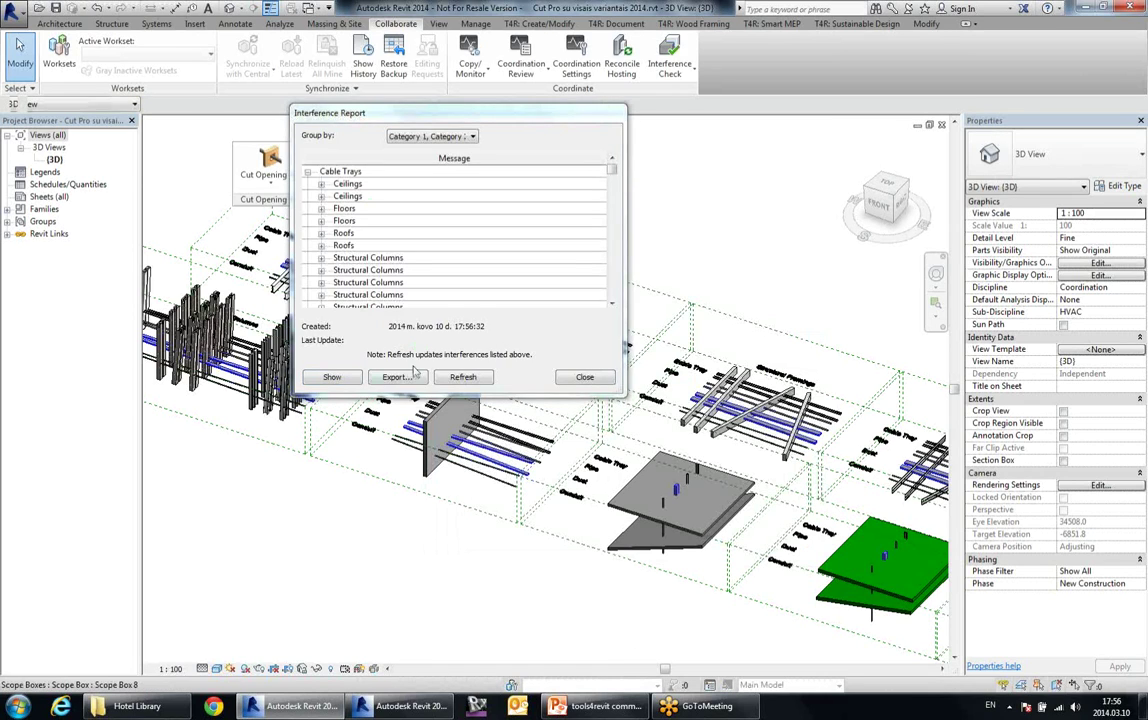
- Export the interference report to the Desktop as the HTML file "Cut Pro su visais variantais 2014" and close the report
left_click(398, 374)
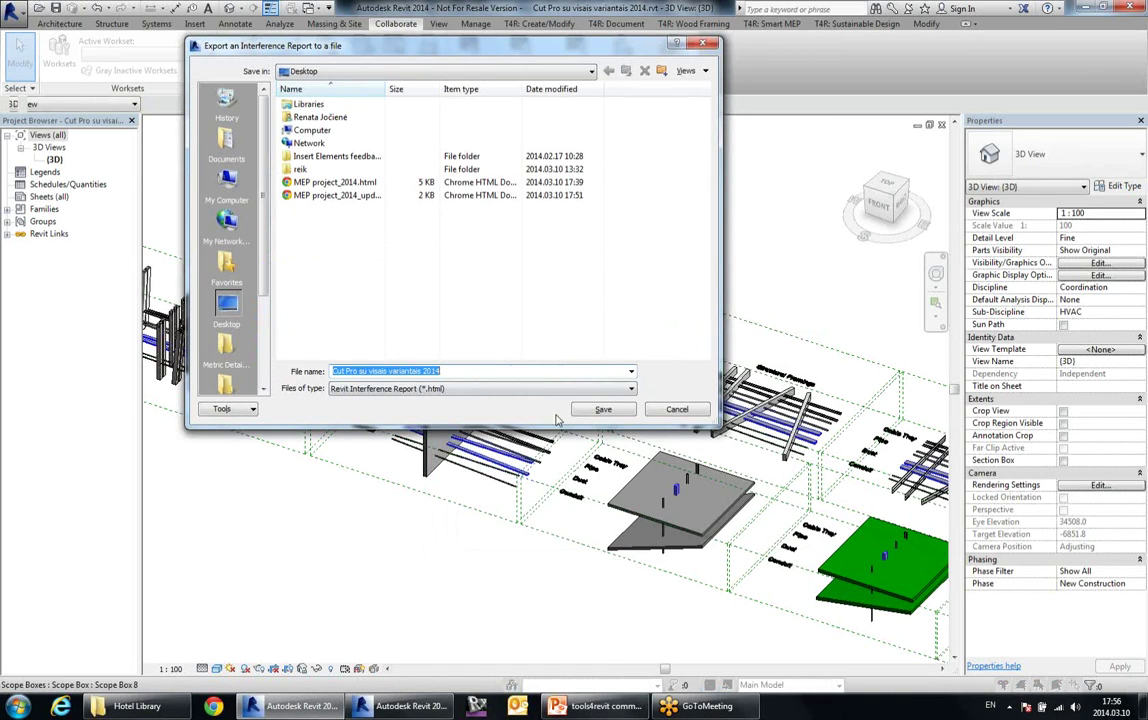
left_click(603, 409)
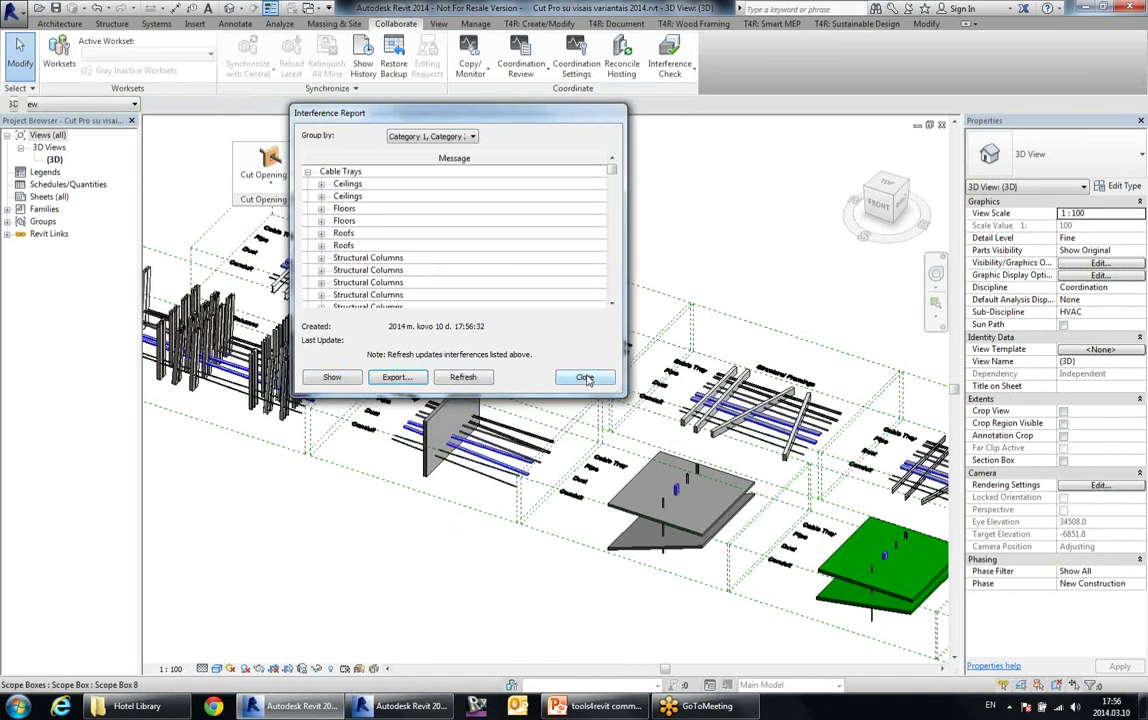
left_click(584, 378)
- Load "Cut Pro su visais variantais 2014.html" into Read Interference Check Data of Cut Opening Pro and hide the openings' hosts
left_click(268, 168)
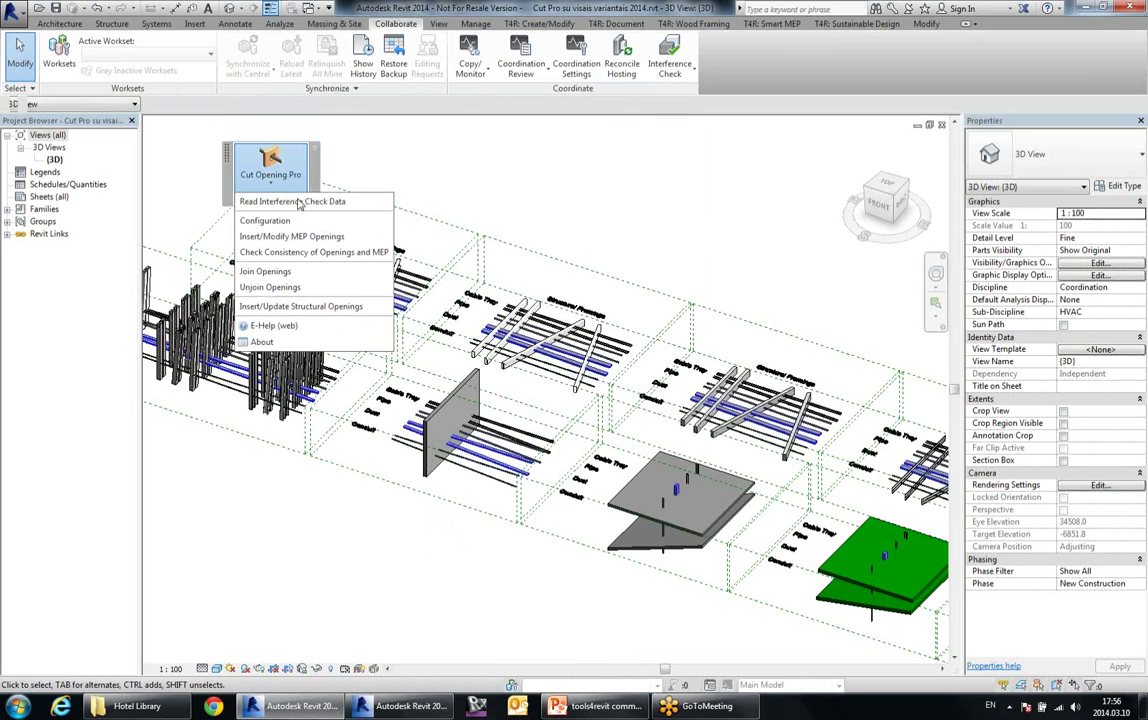
left_click(298, 202)
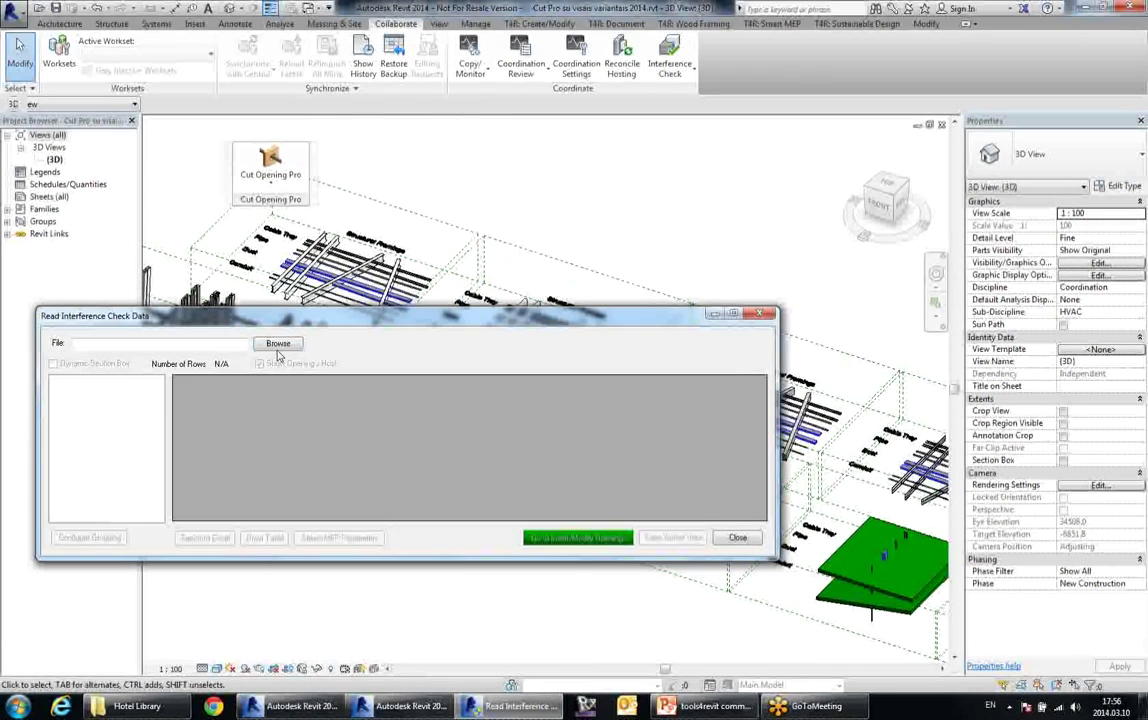
left_click(278, 344)
scroll(588, 522, "down", 2)
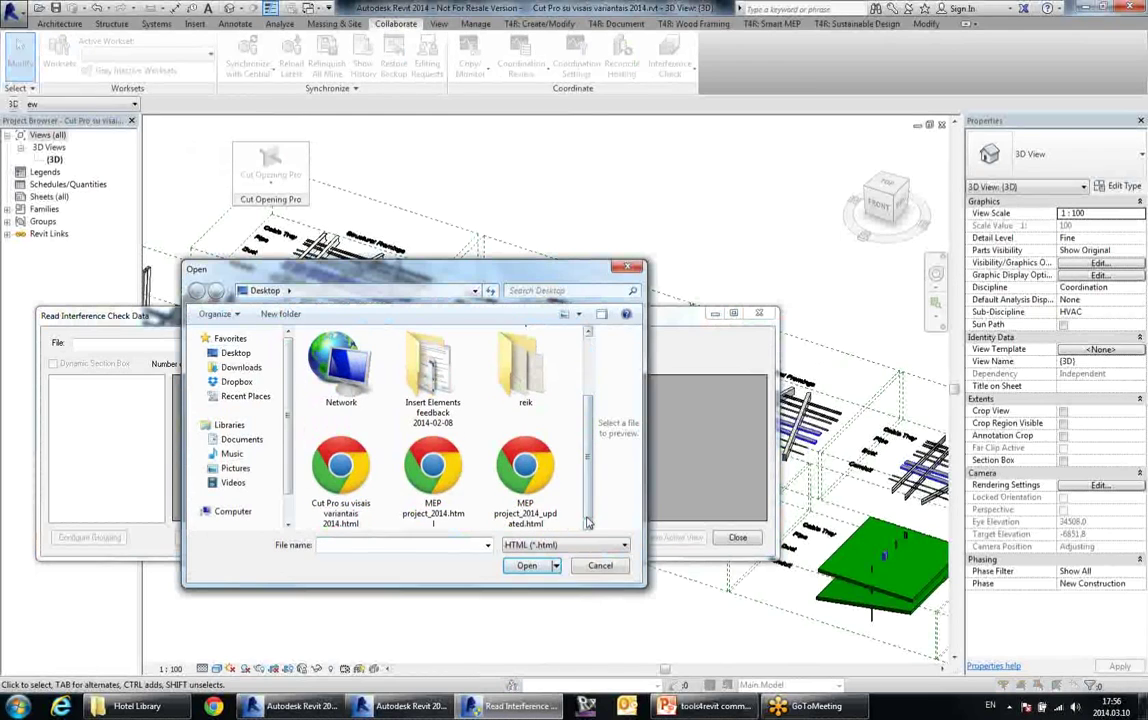
double_click(359, 468)
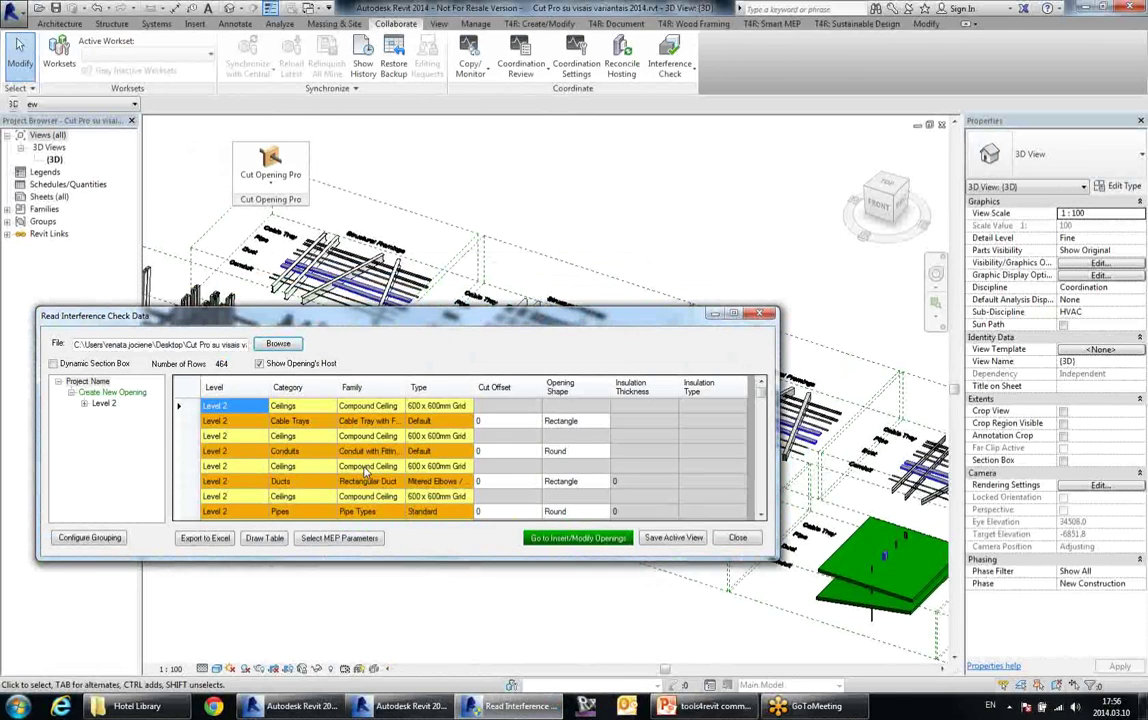
left_click(259, 364)
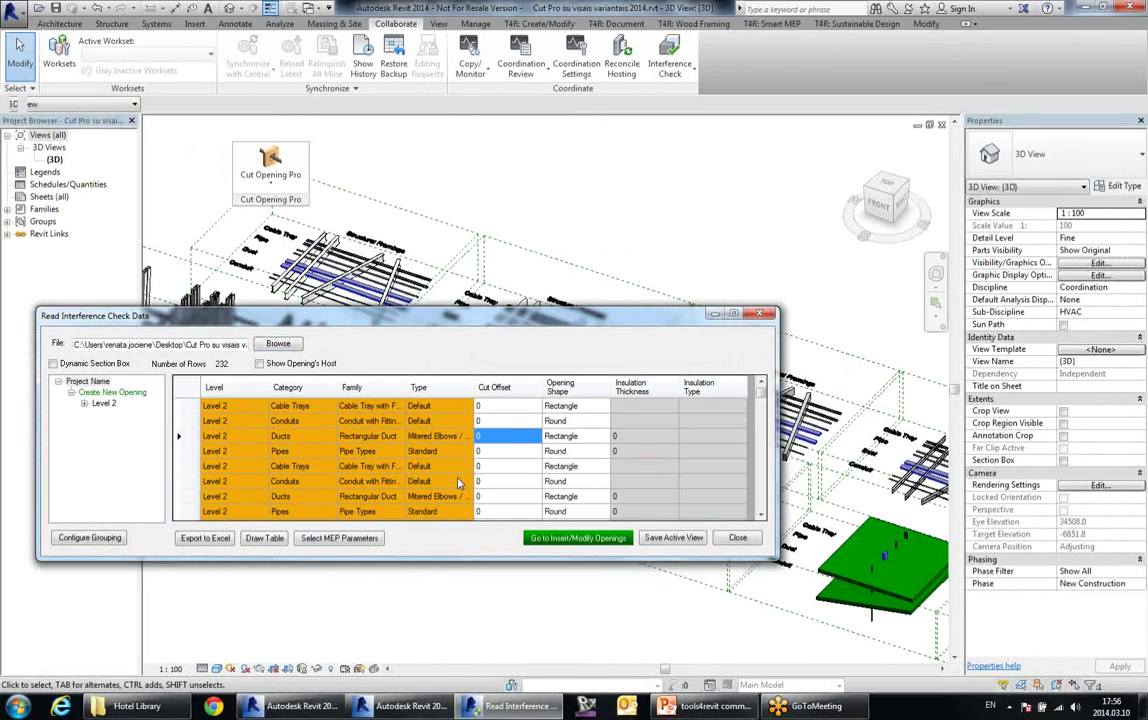
- Set the Cut Offset of all listed elements to 20 and check the values down the table
right_click(516, 440)
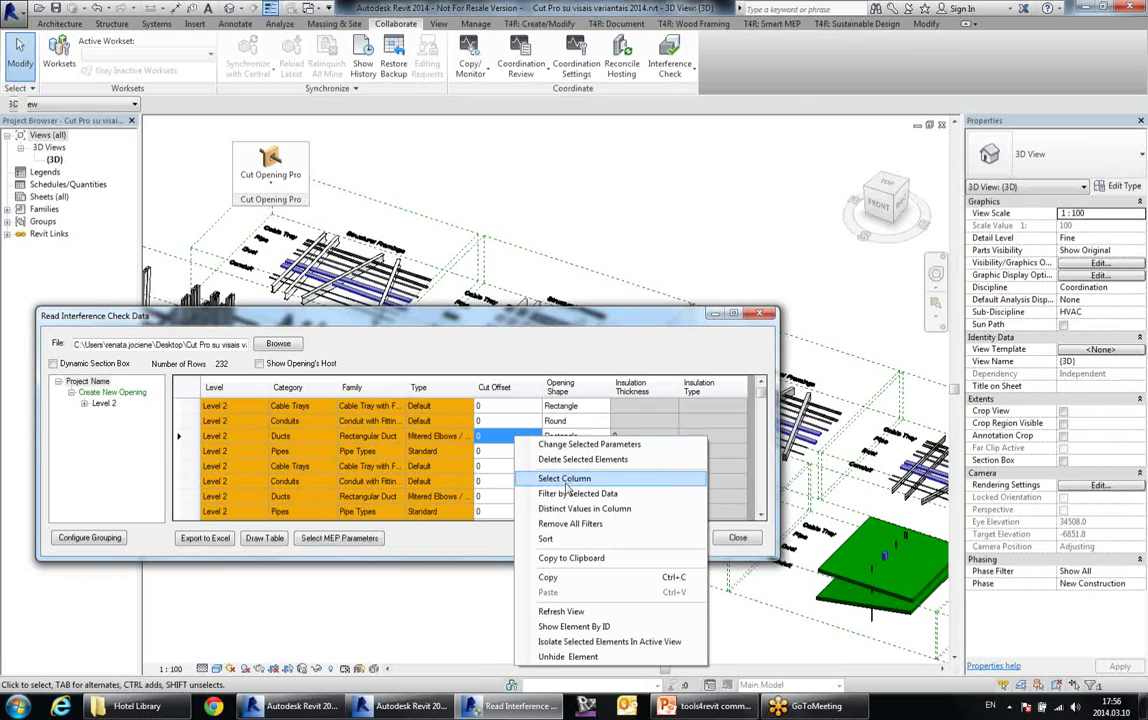
left_click(565, 480)
right_click(464, 414)
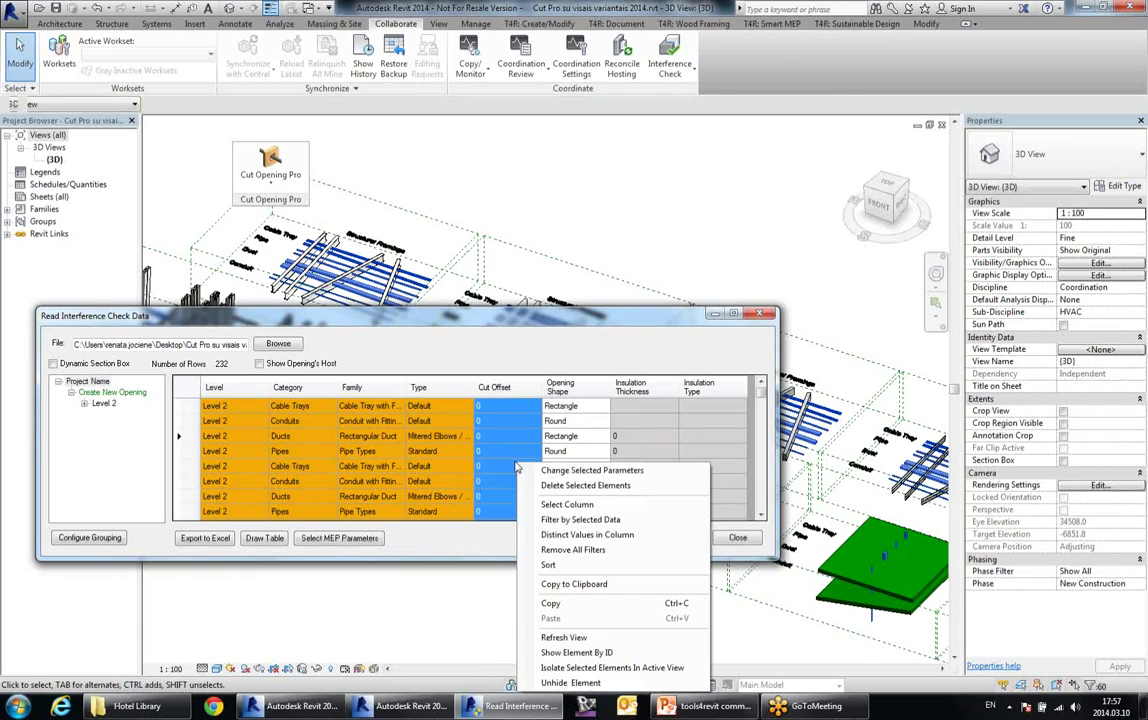
left_click(496, 428)
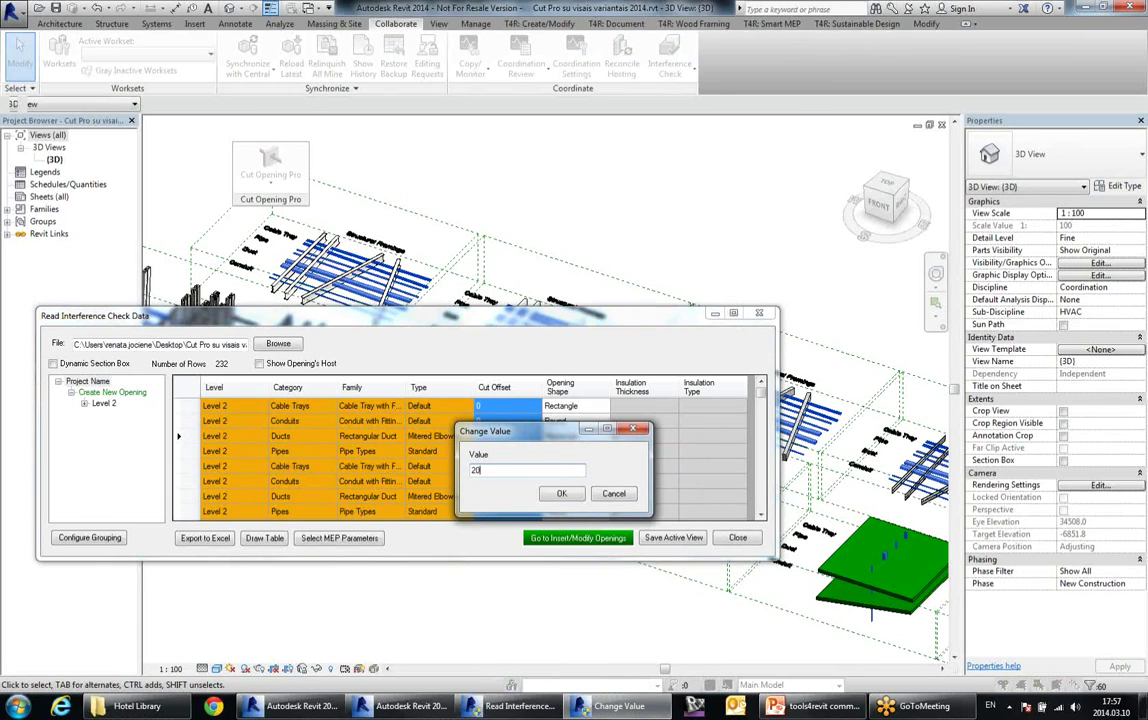
left_click(561, 493)
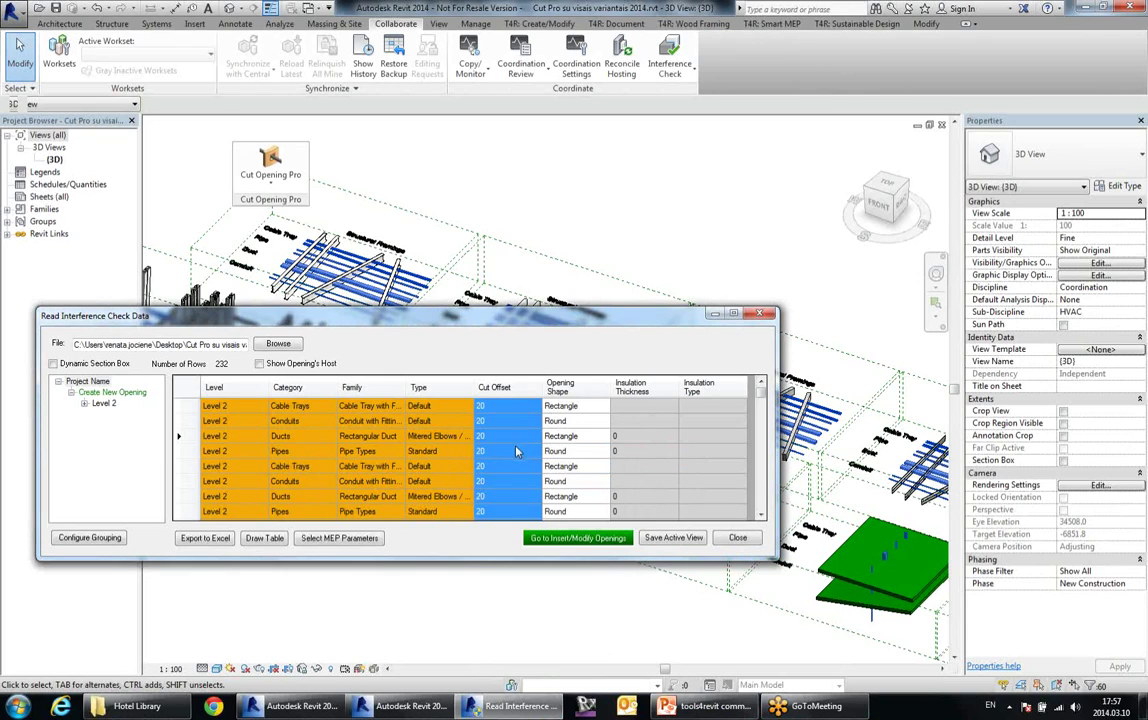
left_click(513, 449)
scroll(520, 448, "down", 10)
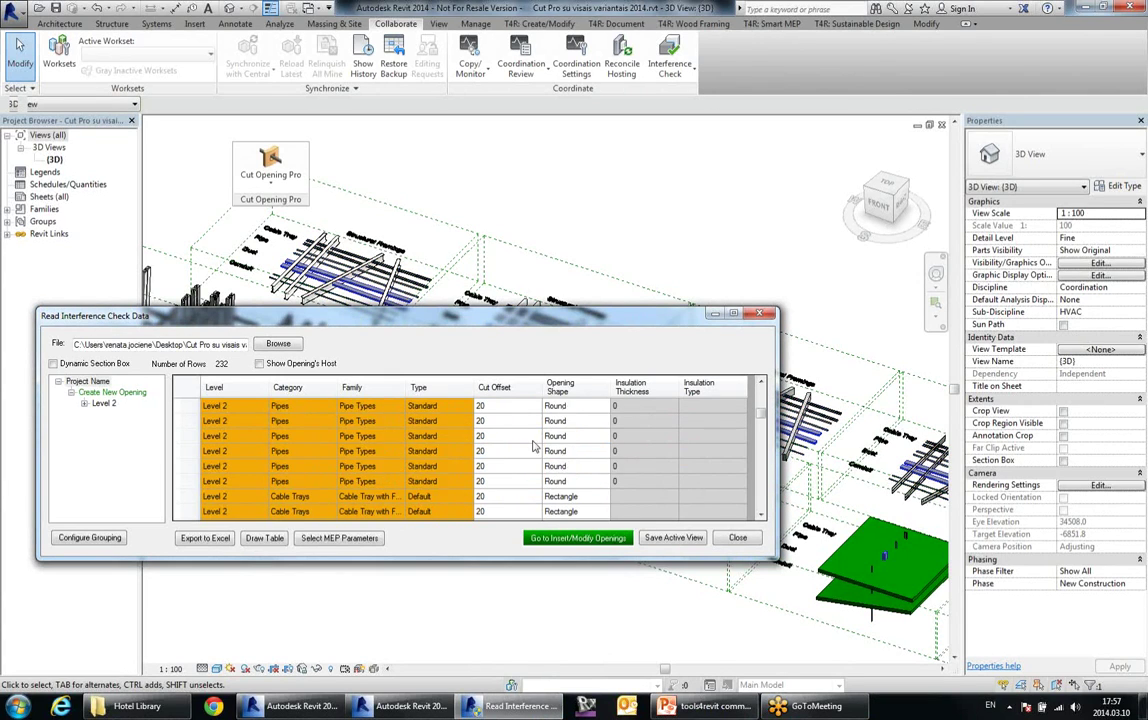
scroll(532, 445, "up", 12)
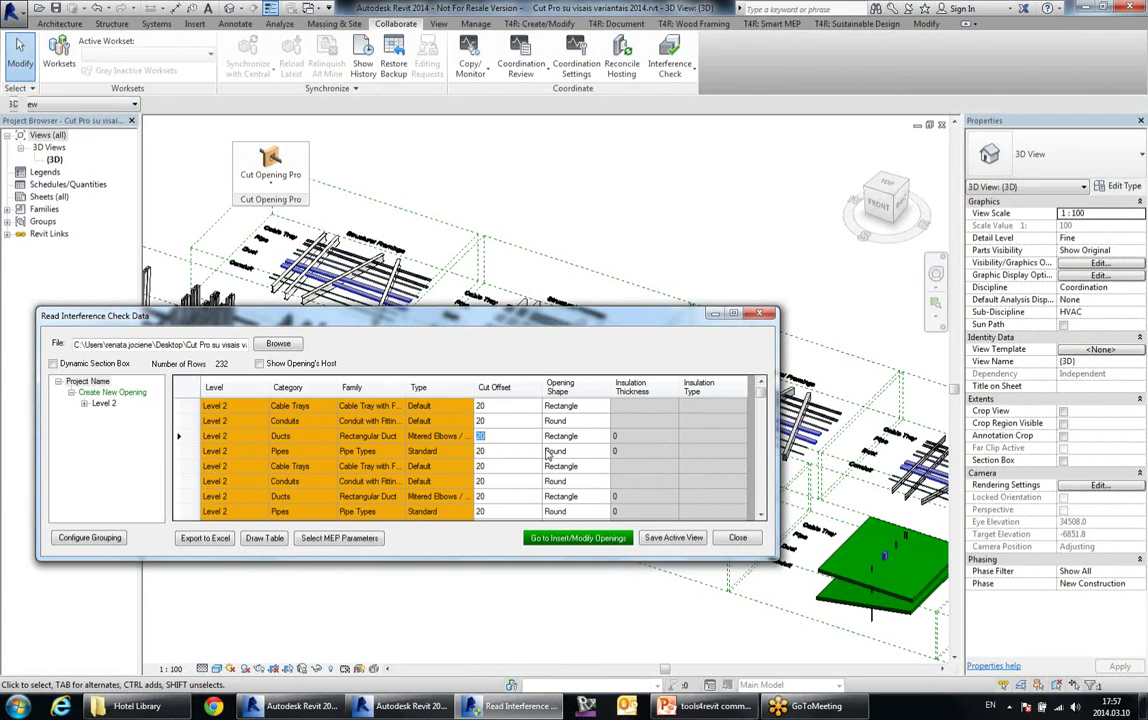
left_click(527, 467)
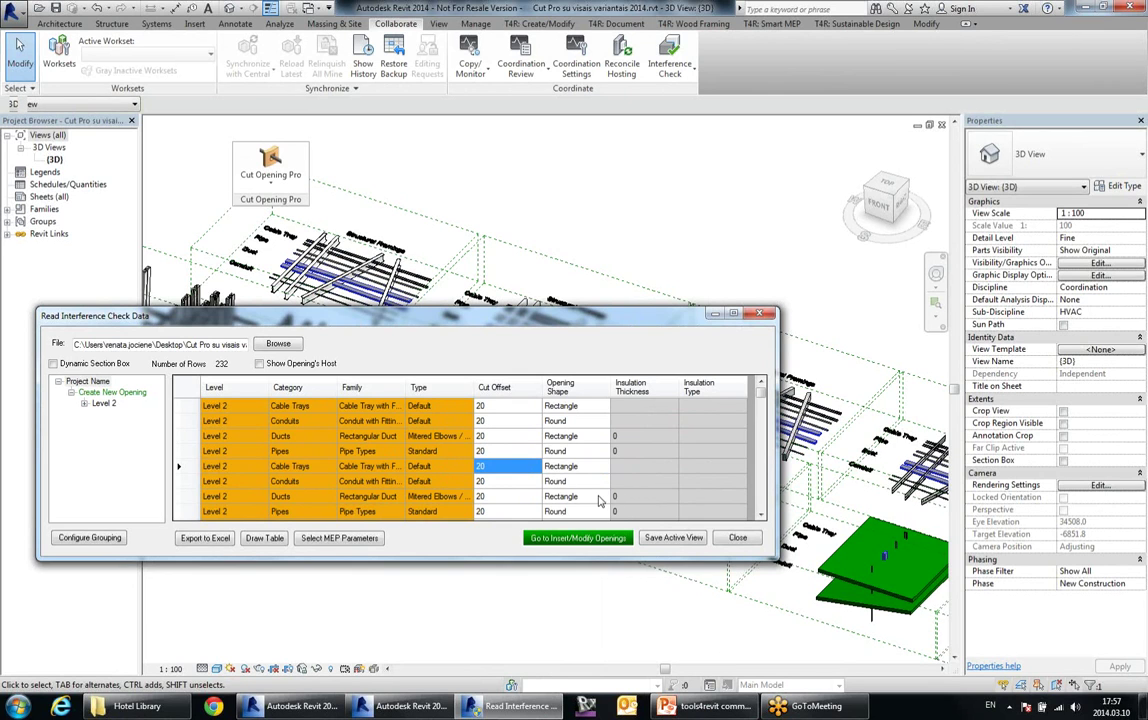
- Continue from the interference data to Insert/Modify MEP Openings and hide the openings' hosts in the table there
left_click_drag(596, 312, 600, 414)
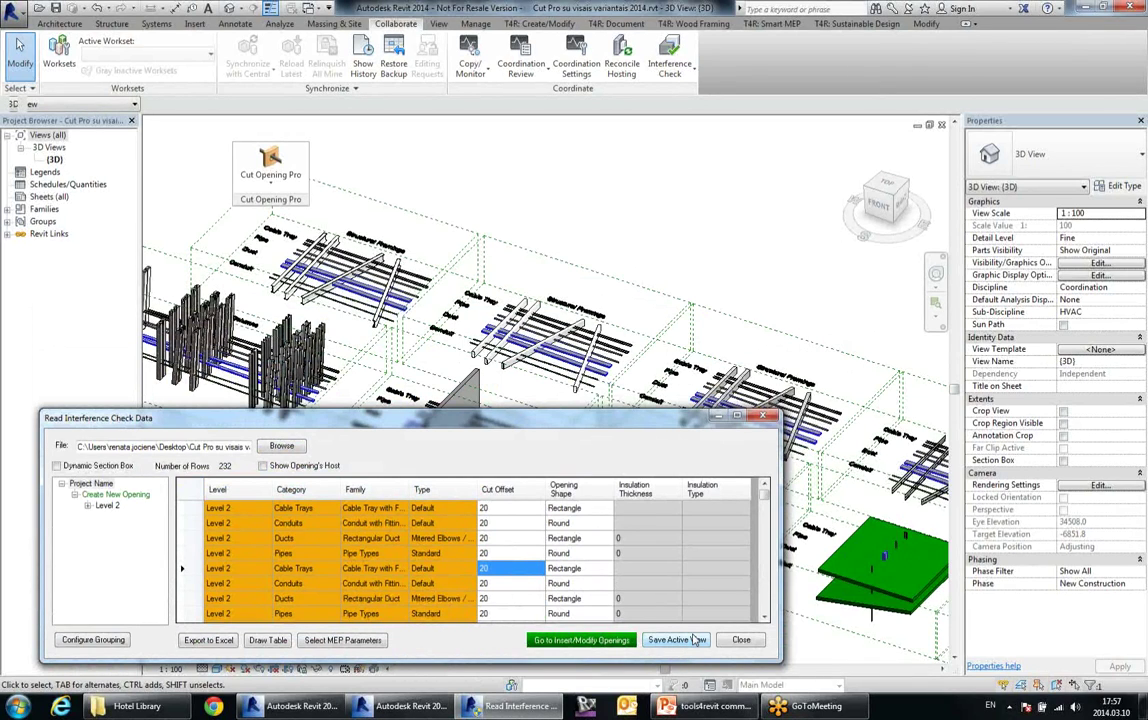
left_click_drag(616, 421, 623, 347)
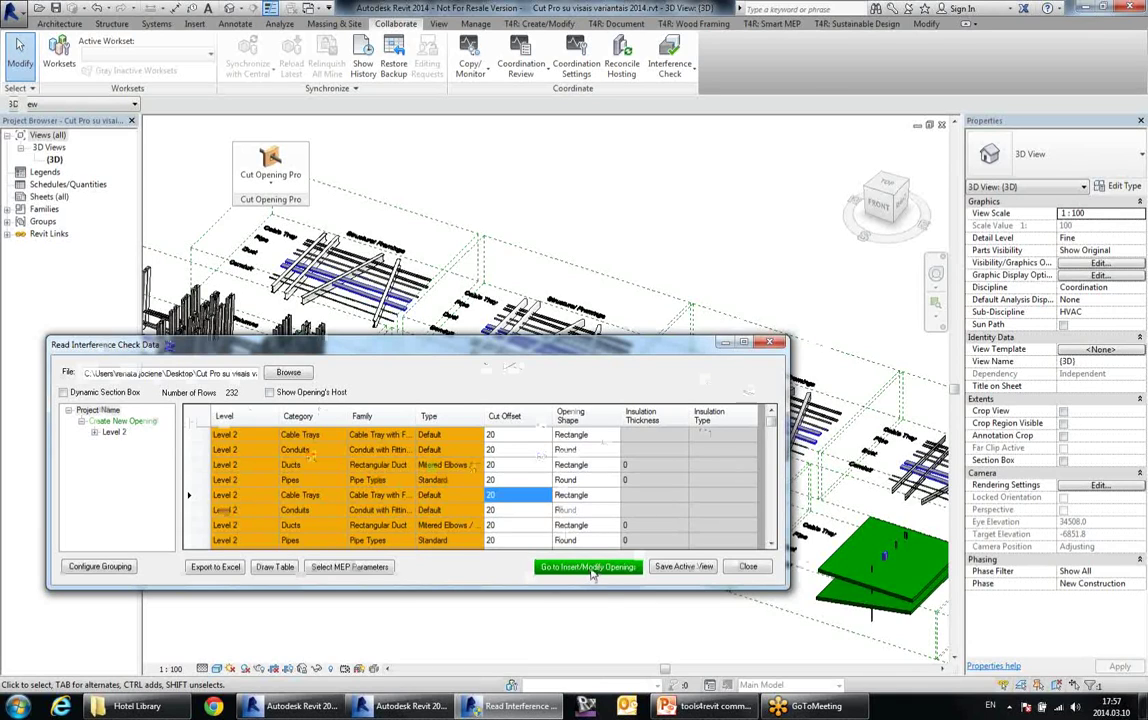
left_click(589, 567)
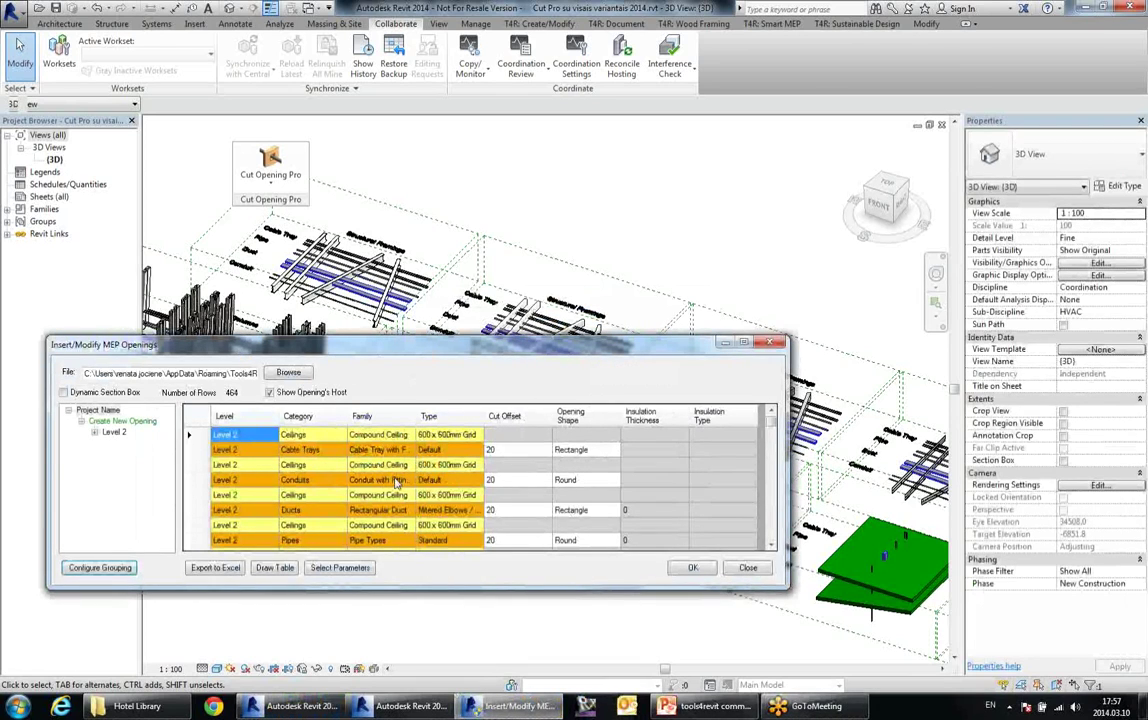
left_click(269, 393)
left_click(513, 484)
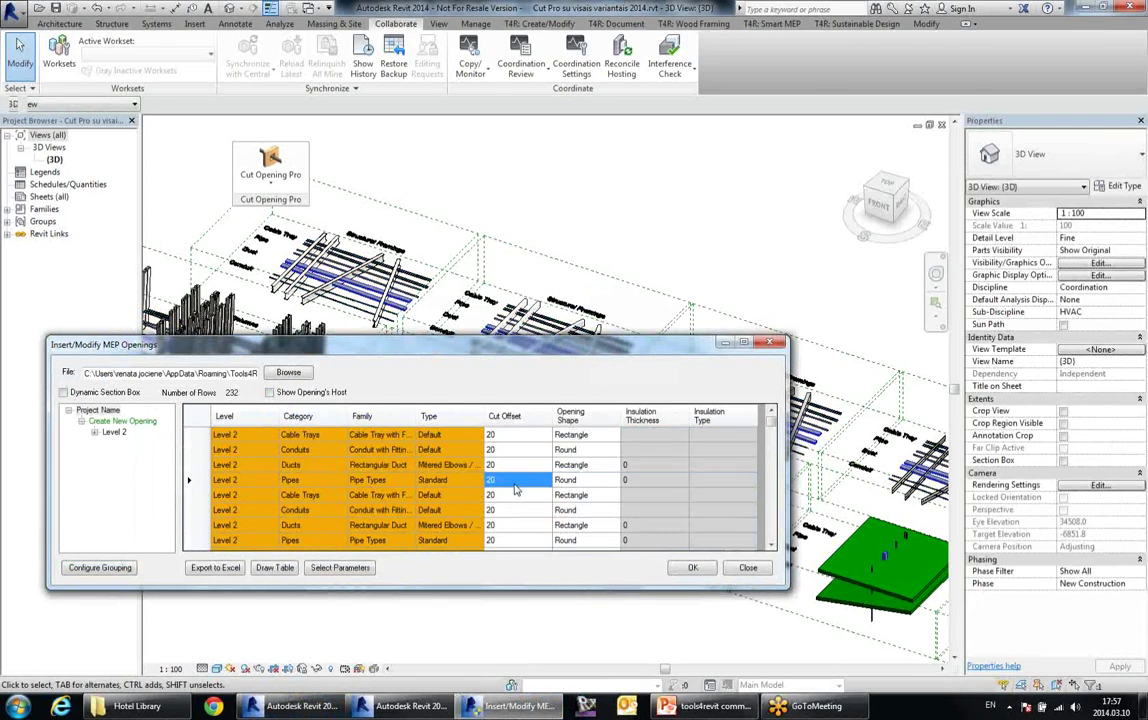
- Insert openings for all elements under Create New Opening, dismissing the uncuttable-host warning and the insertion summary
left_click_drag(553, 348, 562, 434)
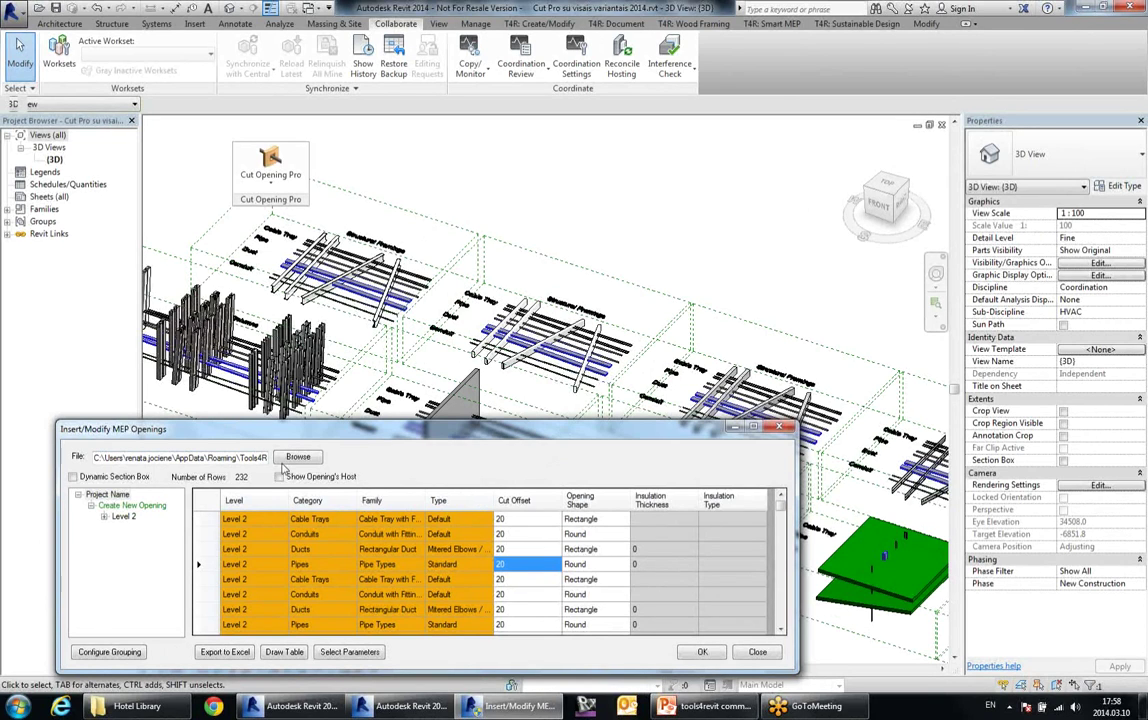
left_click_drag(290, 432, 302, 404)
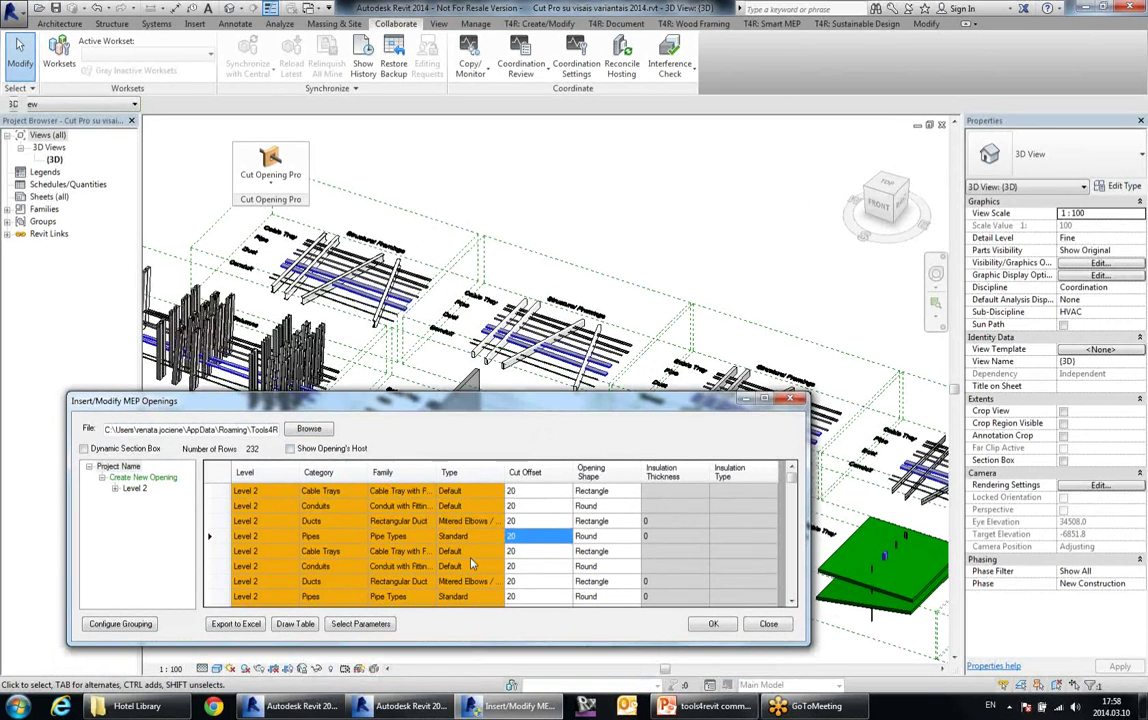
left_click(143, 479)
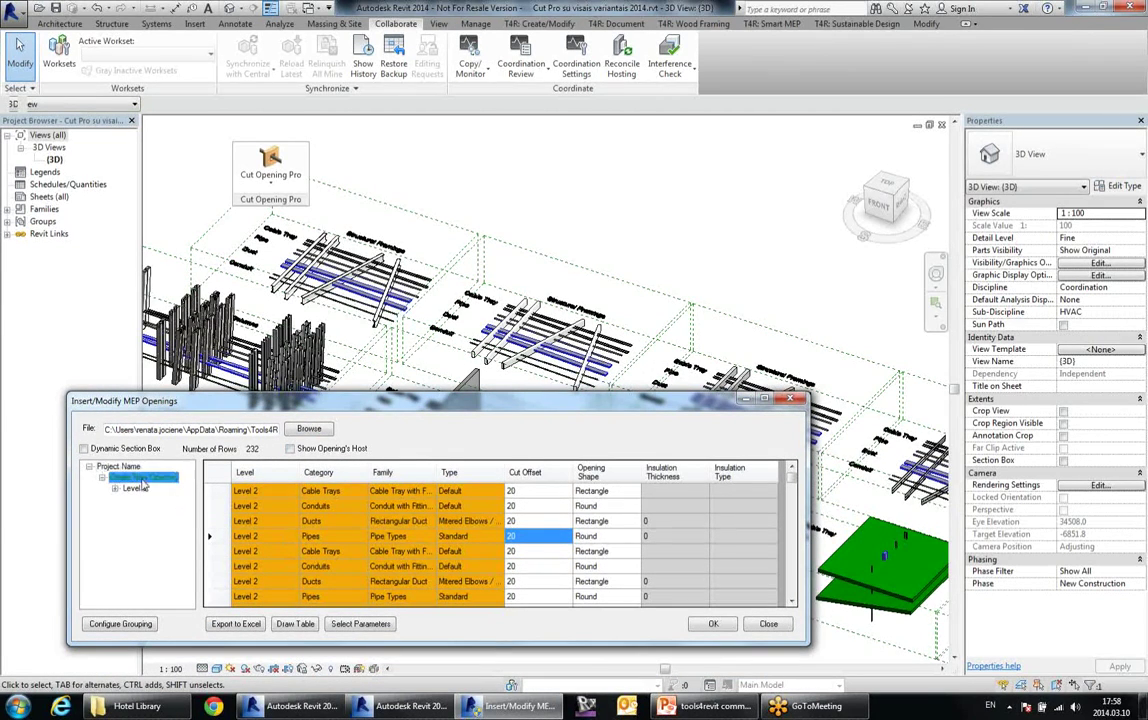
right_click(149, 482)
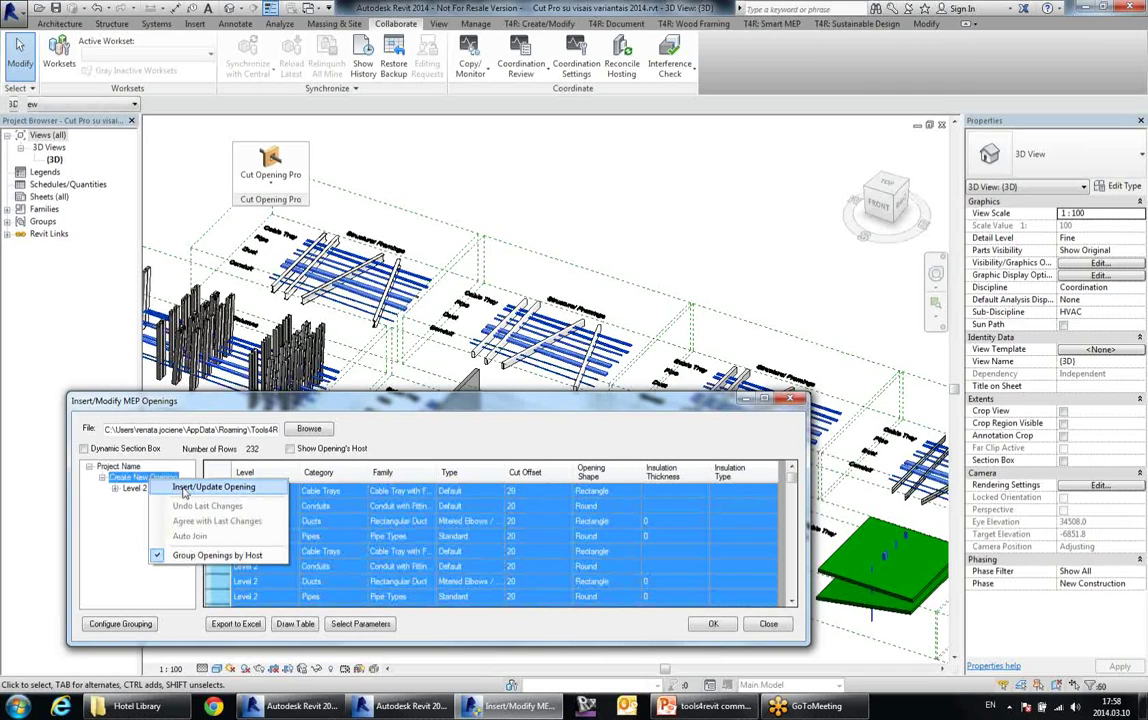
left_click(200, 487)
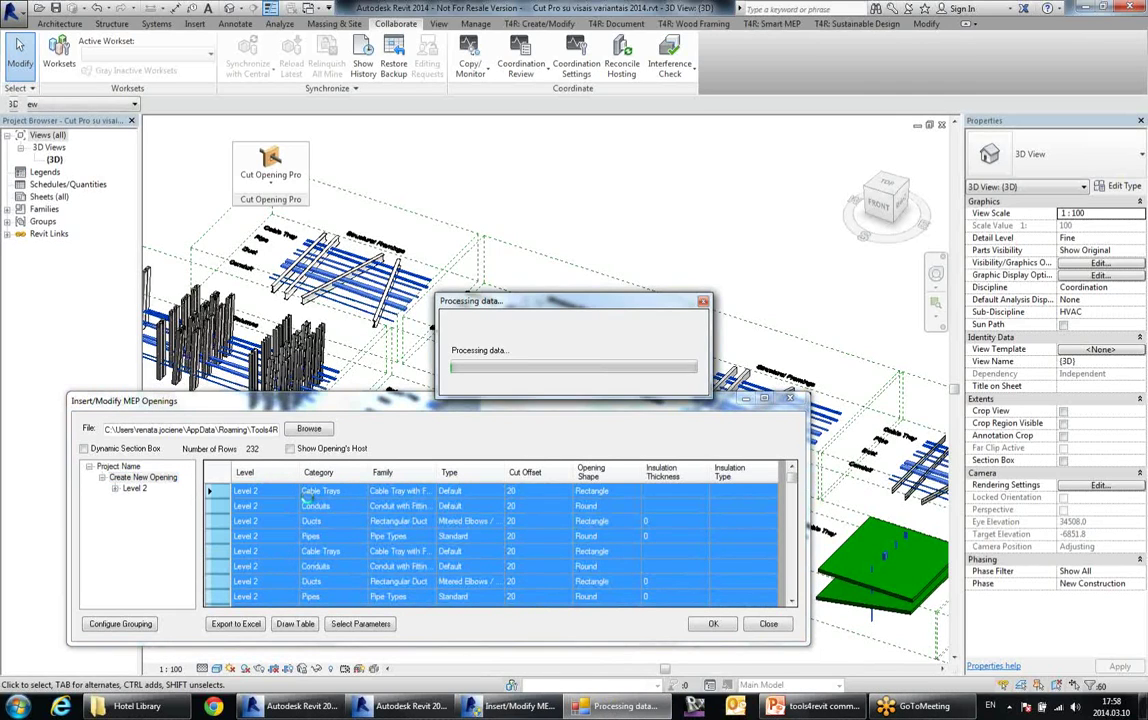
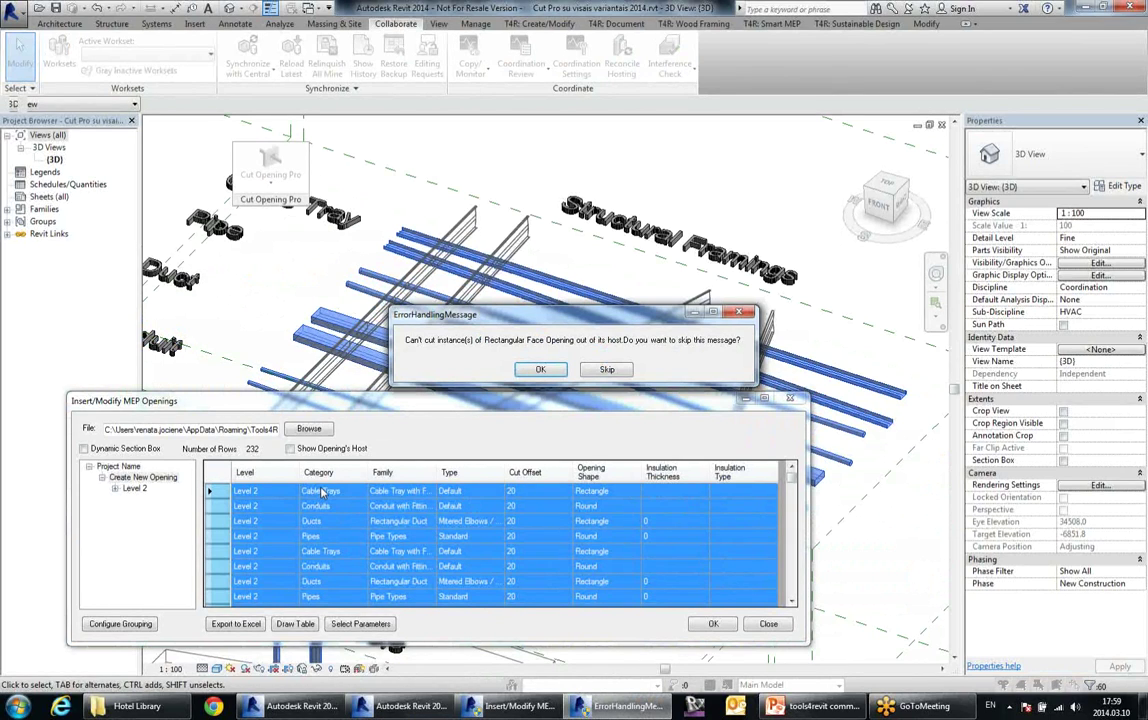
left_click(541, 370)
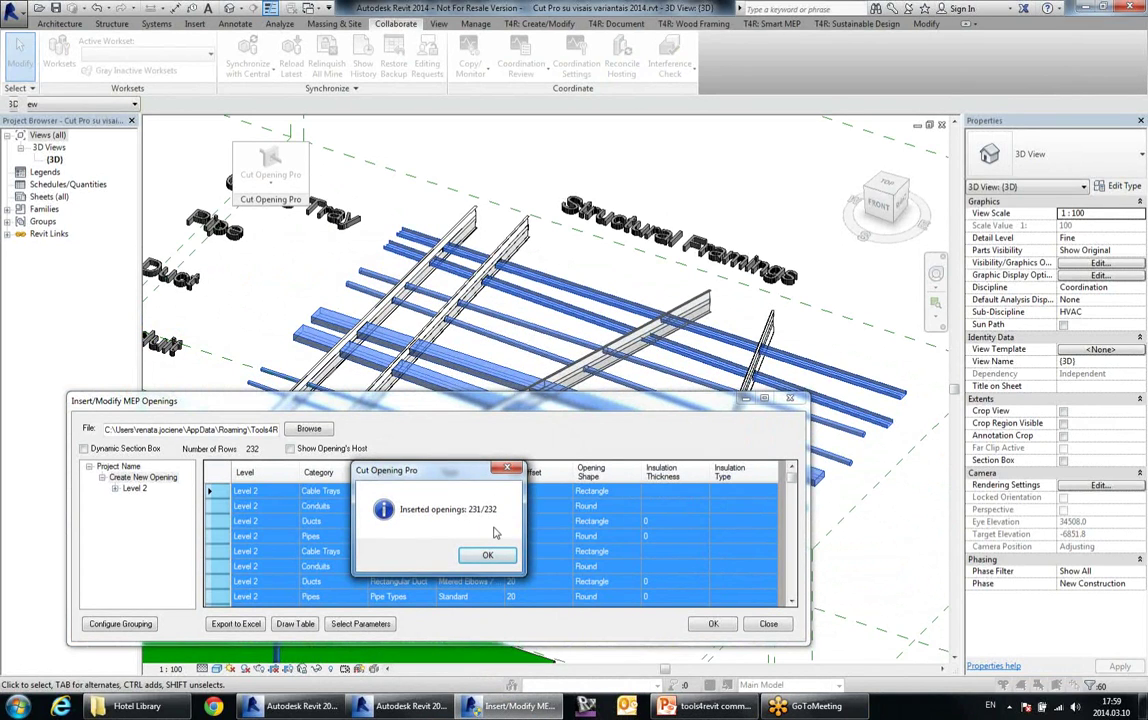
left_click_drag(462, 471, 499, 452)
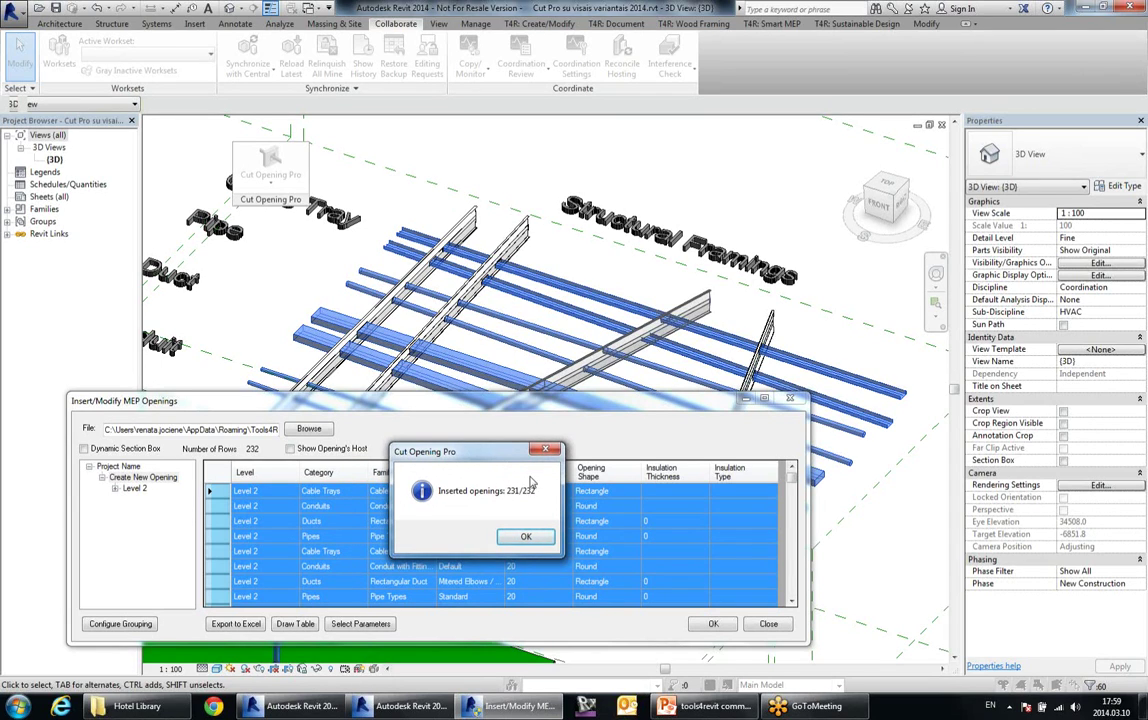
left_click(527, 538)
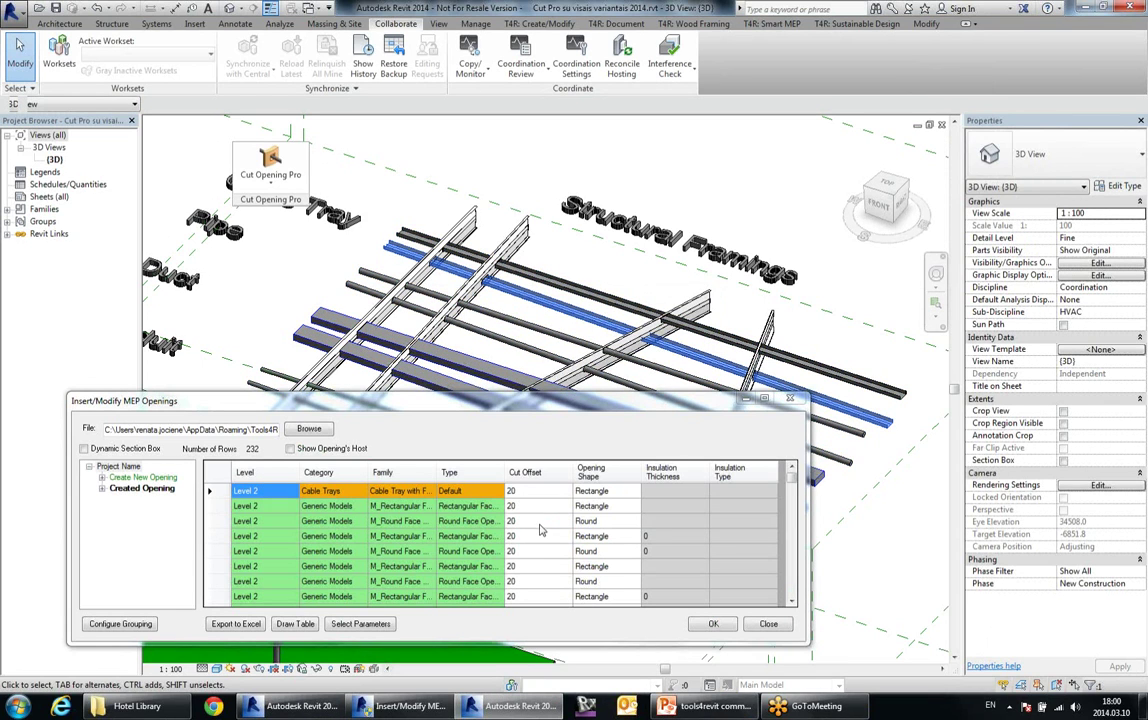
- Examine the category, family, Cut Offset and opening shape of the rows in the openings table
left_click(487, 538)
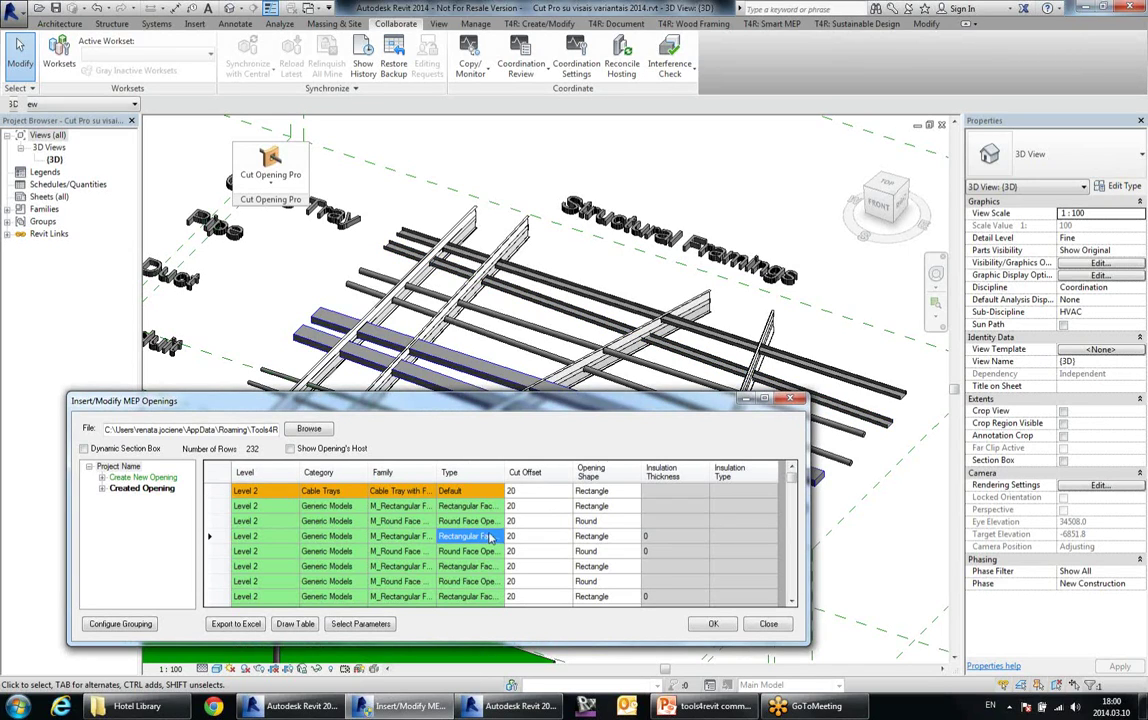
scroll(503, 547, "down", 4)
scroll(510, 547, "up", 4)
scroll(519, 565, "down", 5)
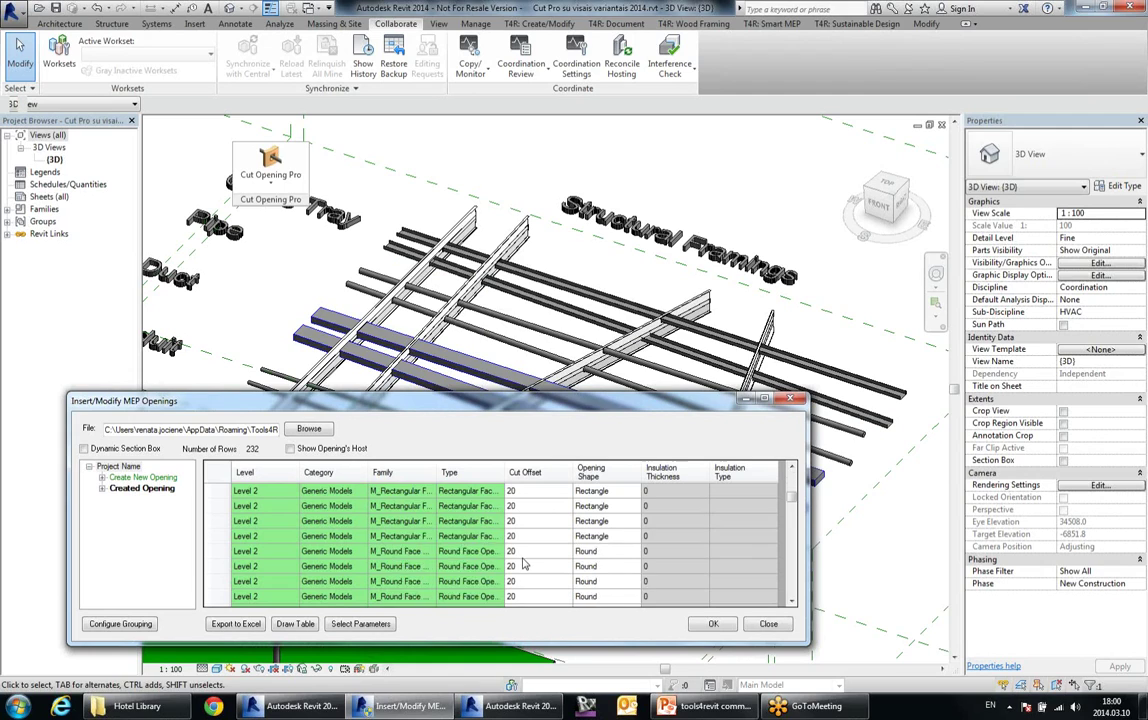
scroll(528, 565, "down", 5)
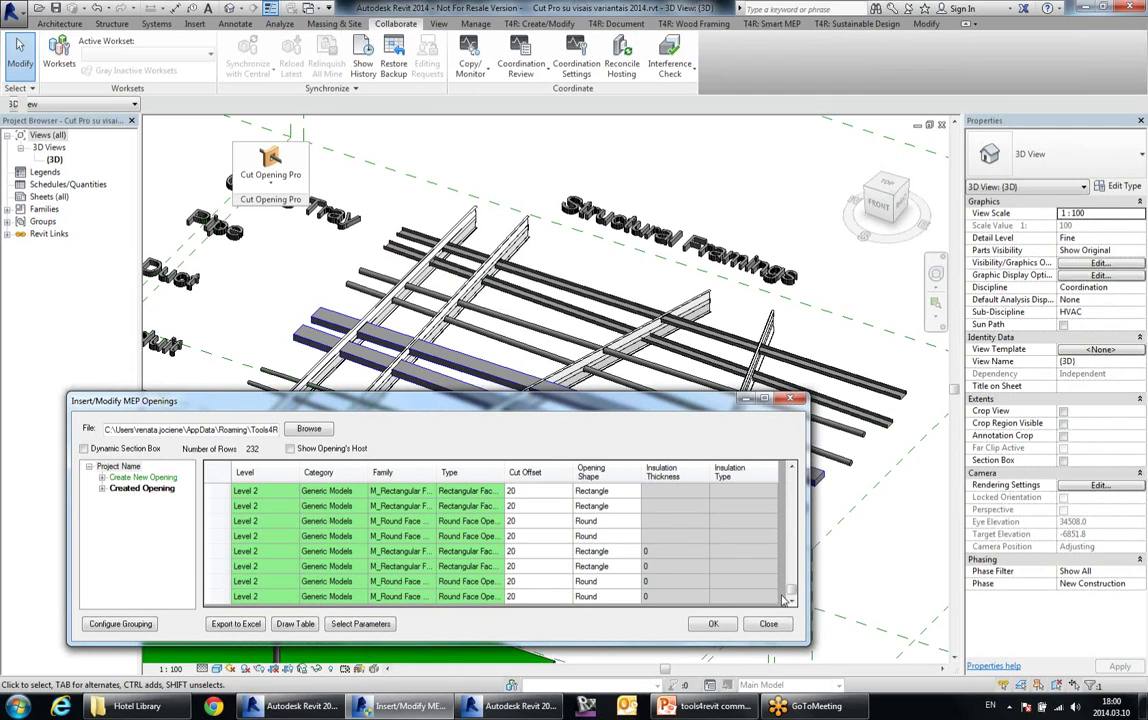
scroll(713, 535, "up", 3)
left_click_drag(797, 522, 800, 465)
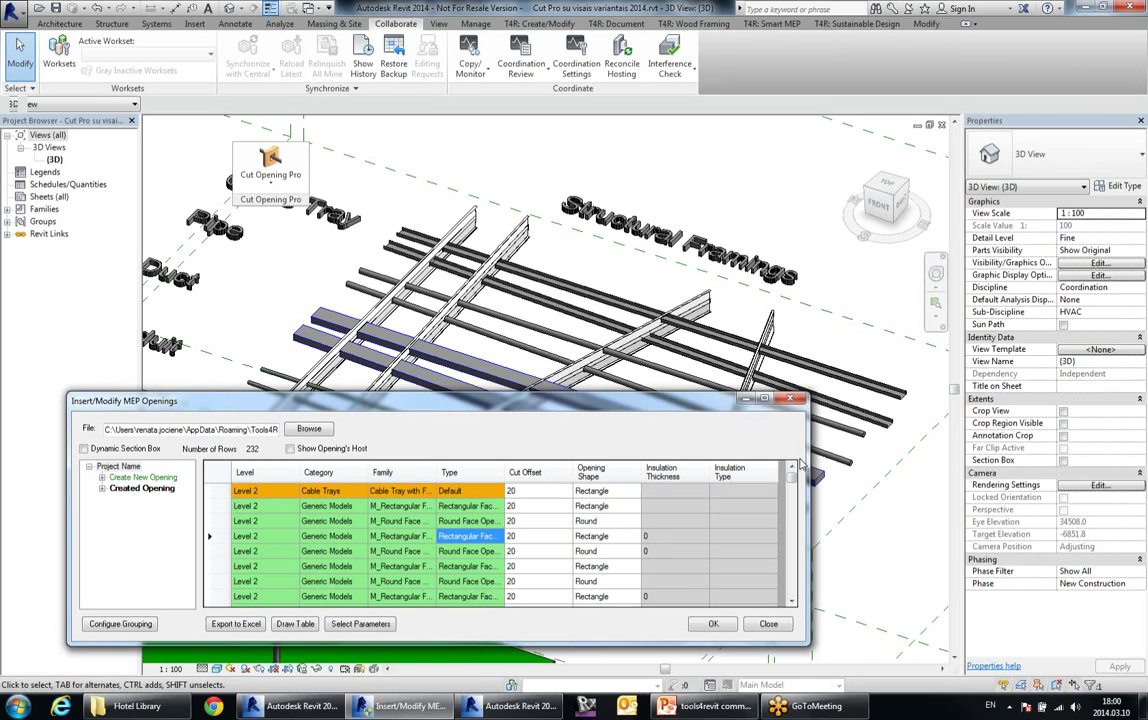
- Confirm the inserted openings to close Insert/Modify MEP Openings, accepting the warning and the closing message
left_click(713, 627)
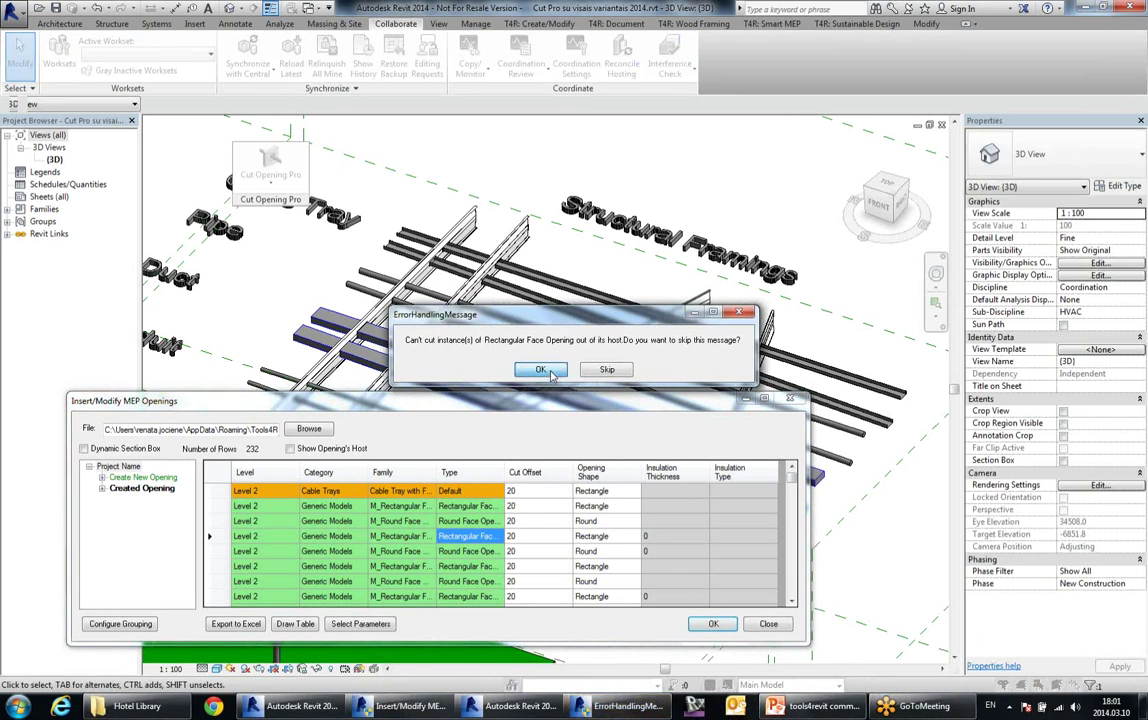
left_click(540, 369)
left_click(494, 559)
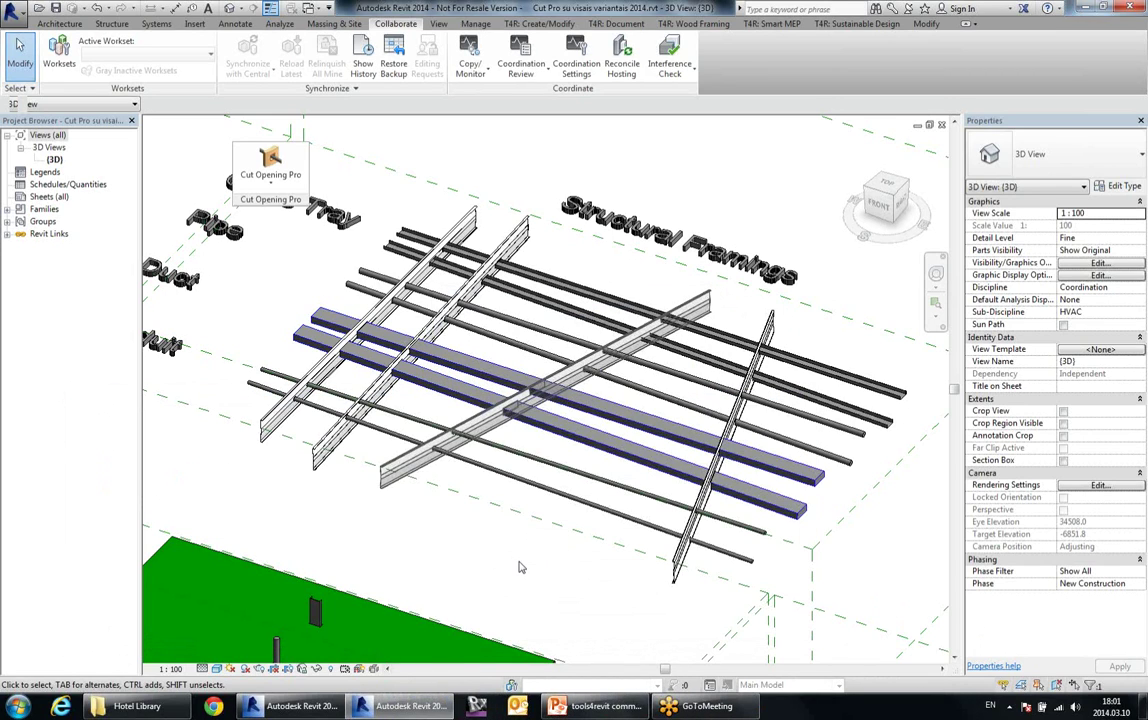
- Select the round face opening around a conduit in the light-gauge purlin and examine its fit and dimensions
scroll(448, 443, "up", 5)
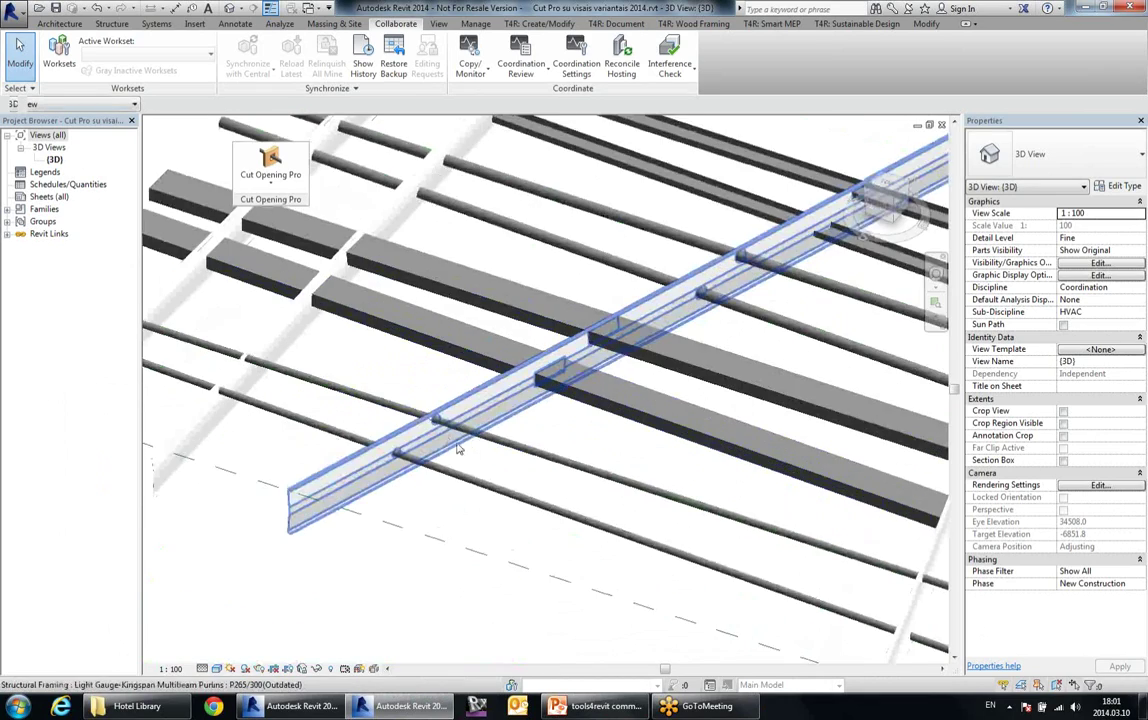
scroll(448, 443, "up", 5)
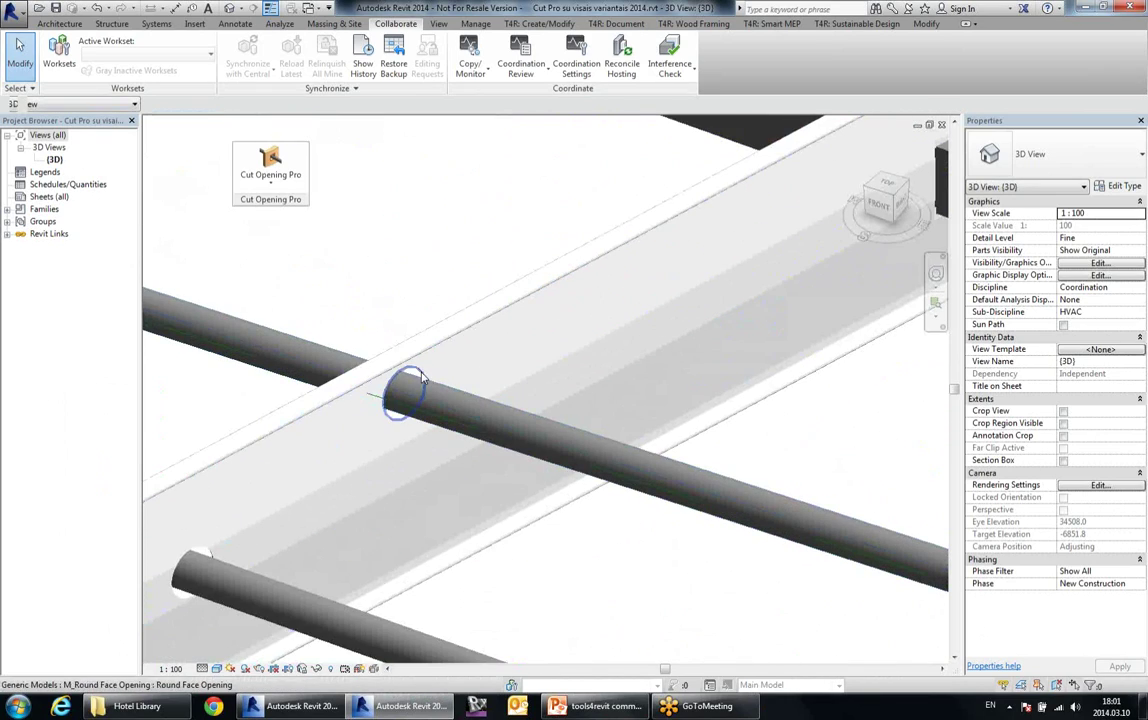
left_click(421, 377)
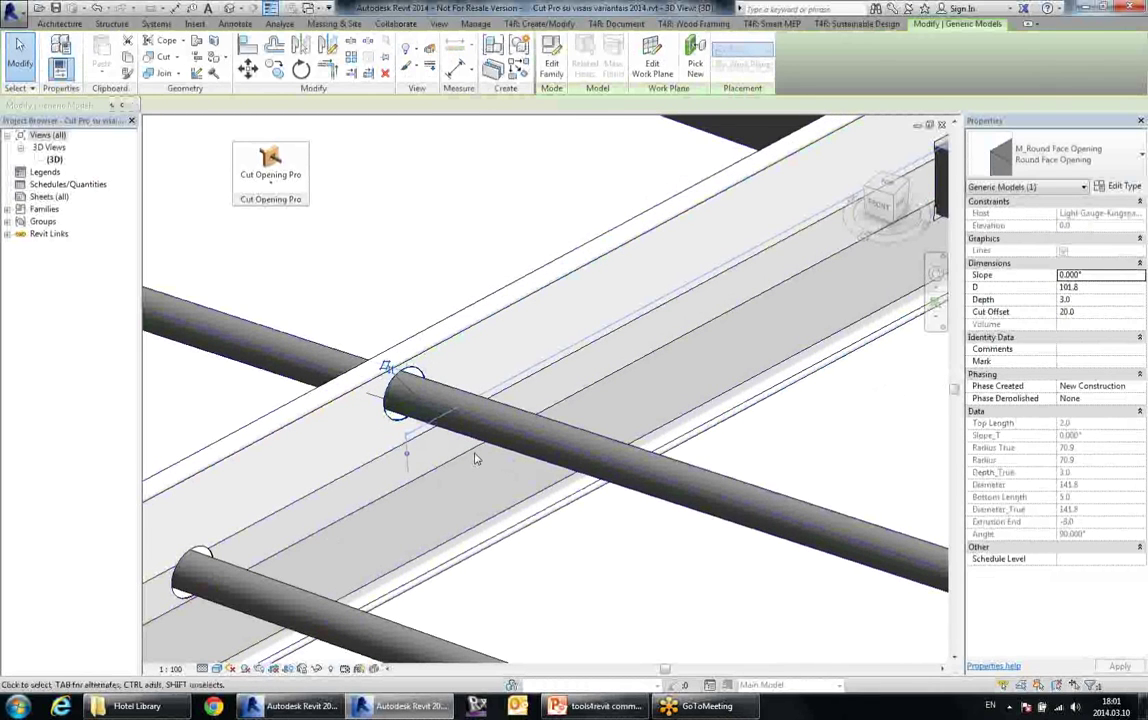
scroll(478, 420, "down", 3)
scroll(478, 414, "down", 5)
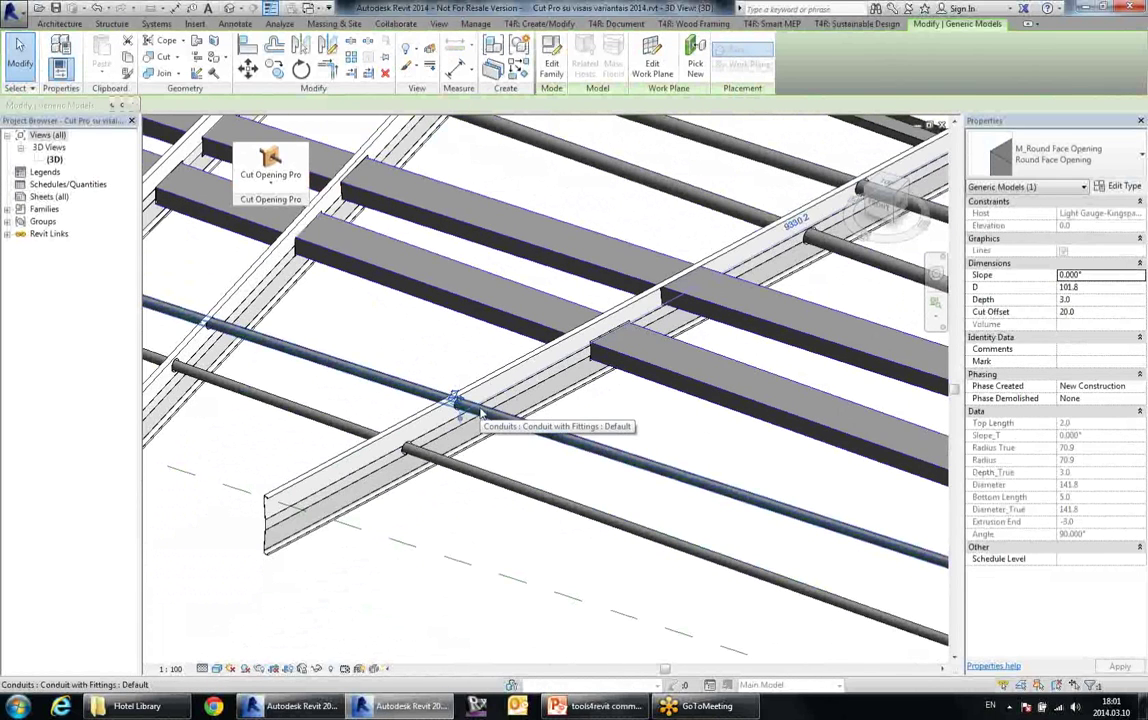
scroll(478, 414, "down", 6)
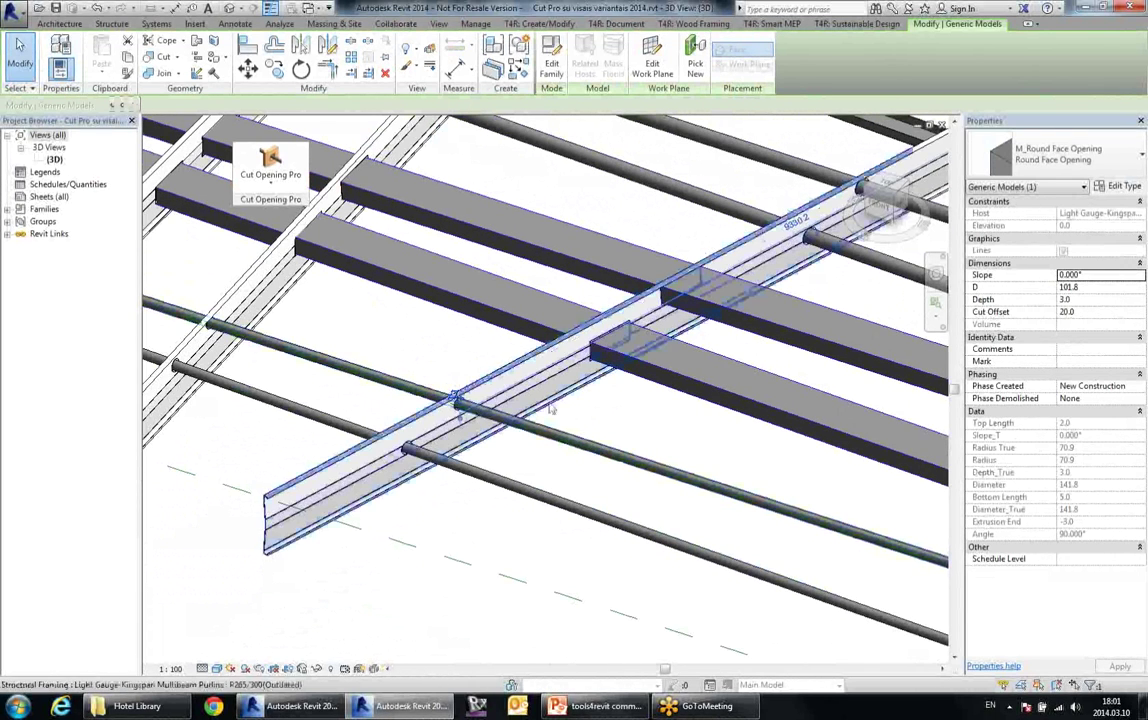
- Examine the openings around the elements passing through the green slab and those in the concrete beams
middle_click_drag(585, 516, 636, 321)
scroll(468, 461, "up", 3)
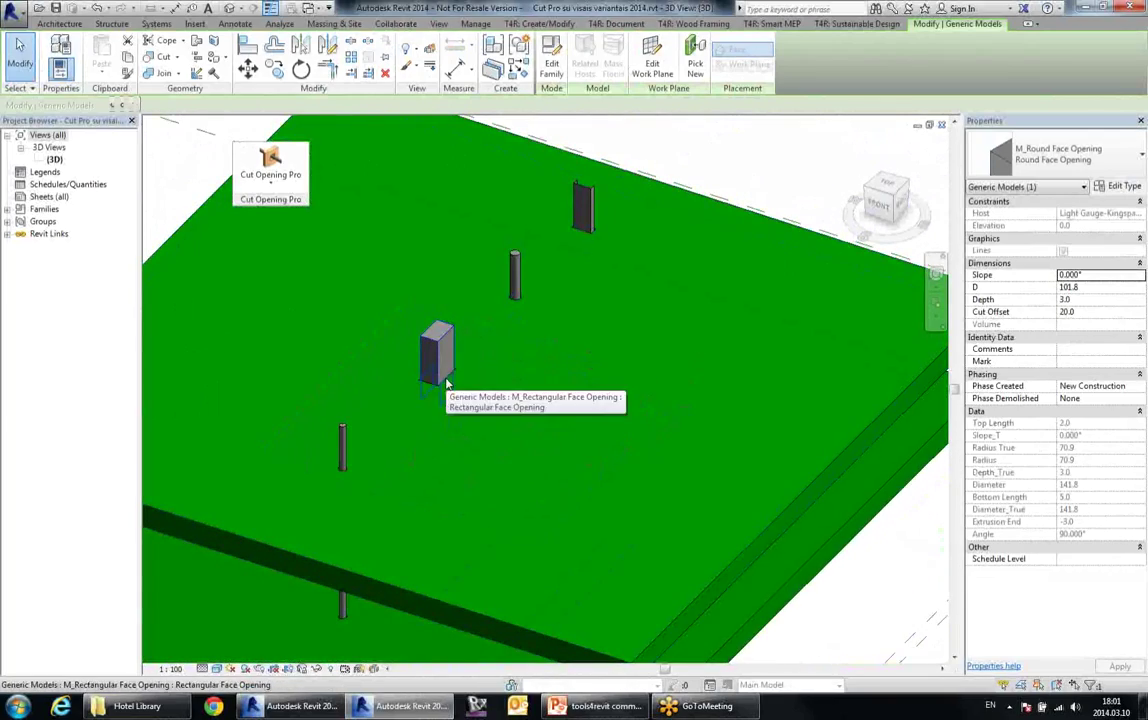
scroll(598, 389, "down", 3)
middle_click_drag(409, 396, 713, 492)
middle_click_drag(414, 435, 710, 489)
scroll(506, 414, "down", 2)
middle_click_drag(776, 423, 620, 540)
scroll(603, 425, "up", 6)
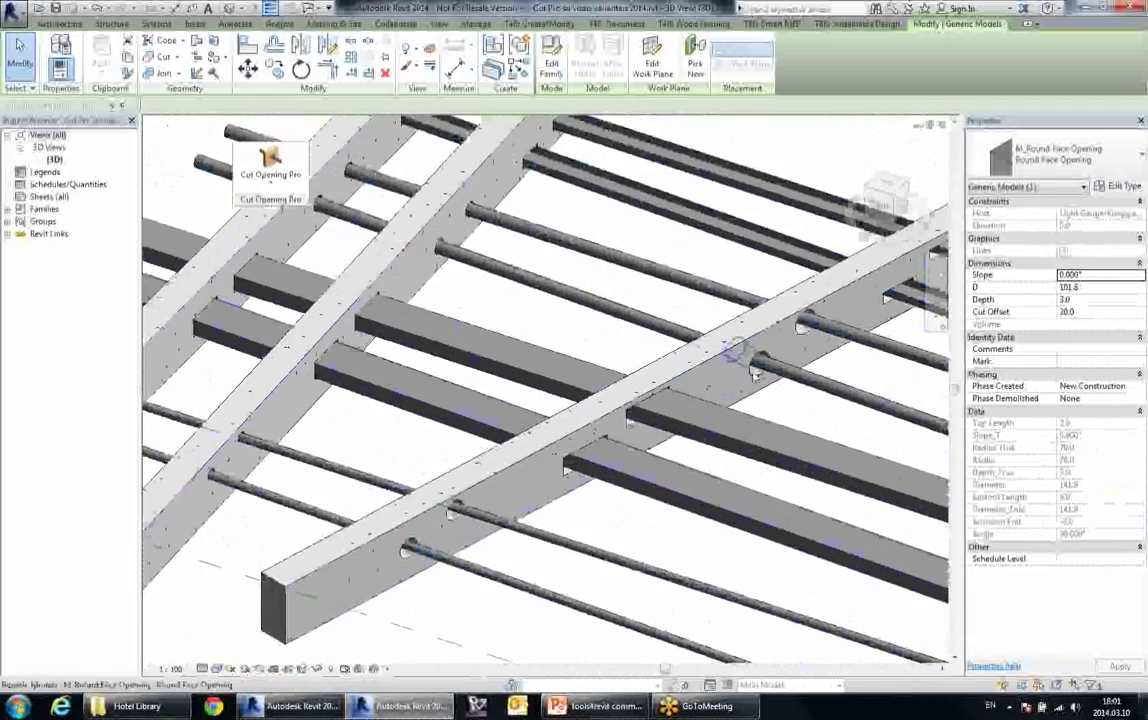
- Select the 150 mm pipe through the concrete beam and examine its round opening from several angles
middle_click_drag(710, 320, 655, 400, "shift")
left_click(633, 388)
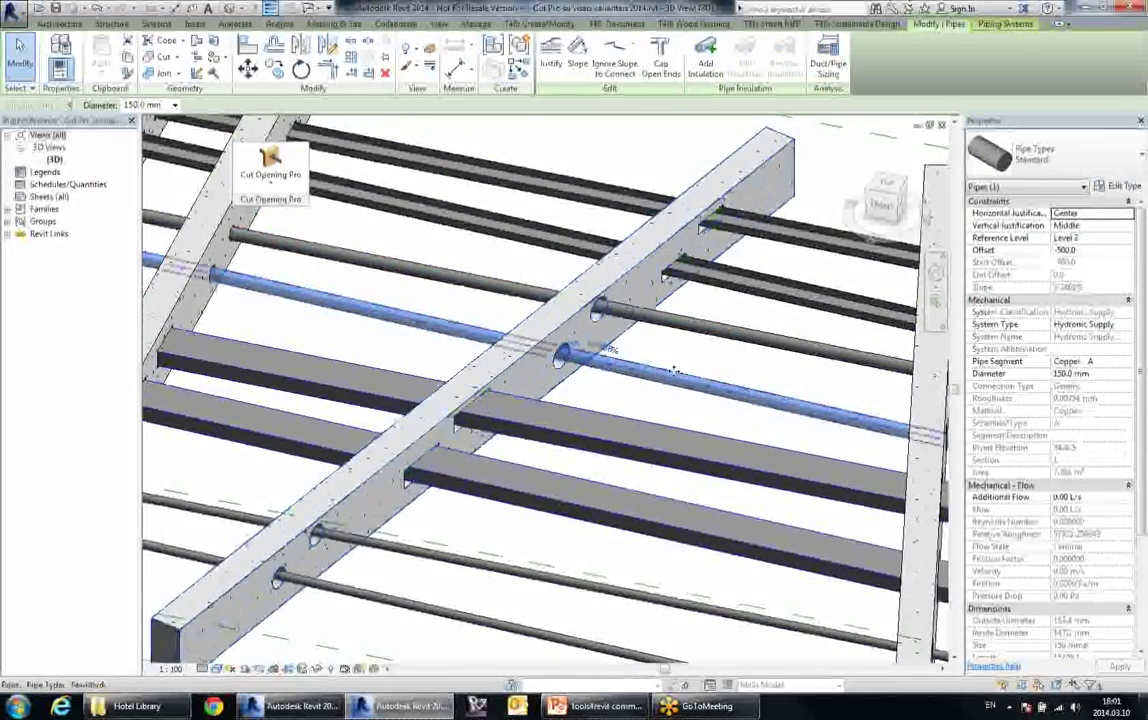
middle_click_drag(588, 346, 482, 198, "shift")
scroll(590, 319, "up", 4)
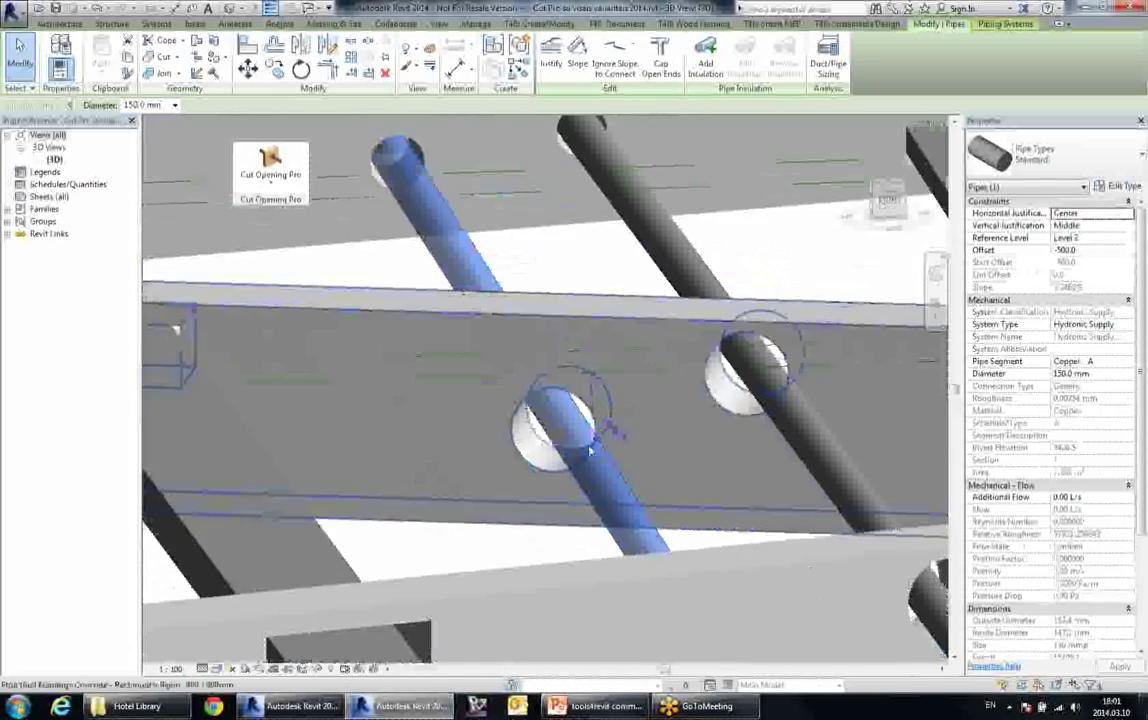
middle_click_drag(584, 442, 638, 489, "shift")
scroll(672, 269, "down", 4)
scroll(468, 399, "up", 3)
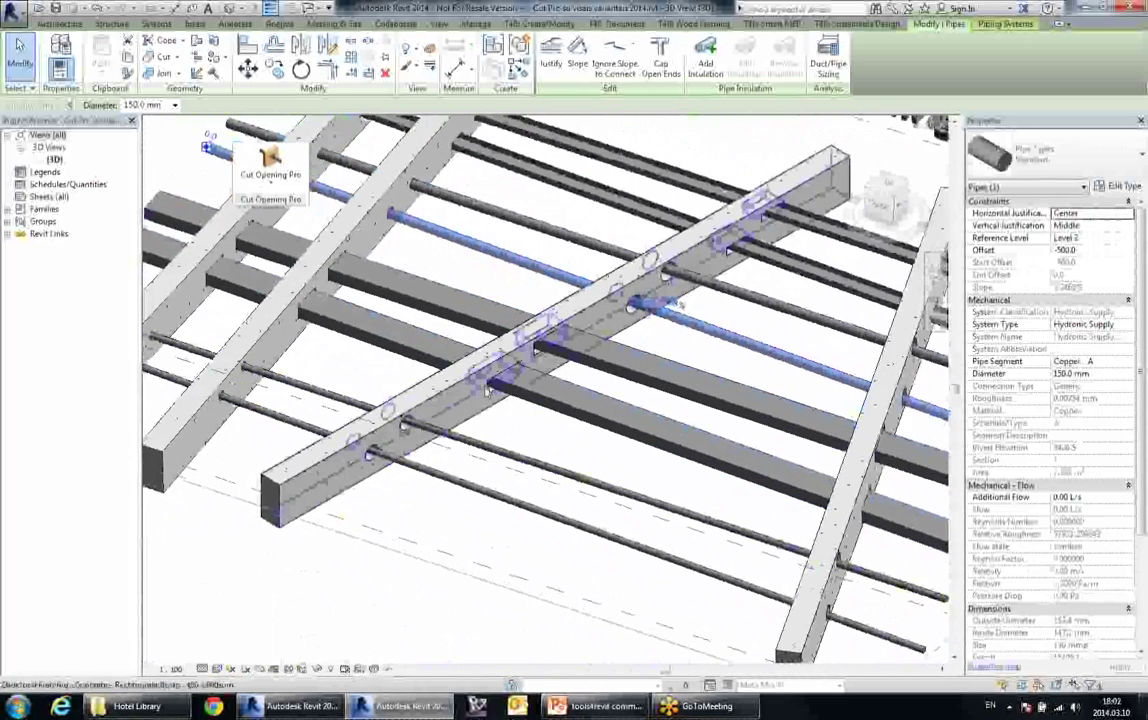
- Open the family of the rectangular face opening around the front duct in the concrete beam for editing
left_click(488, 382)
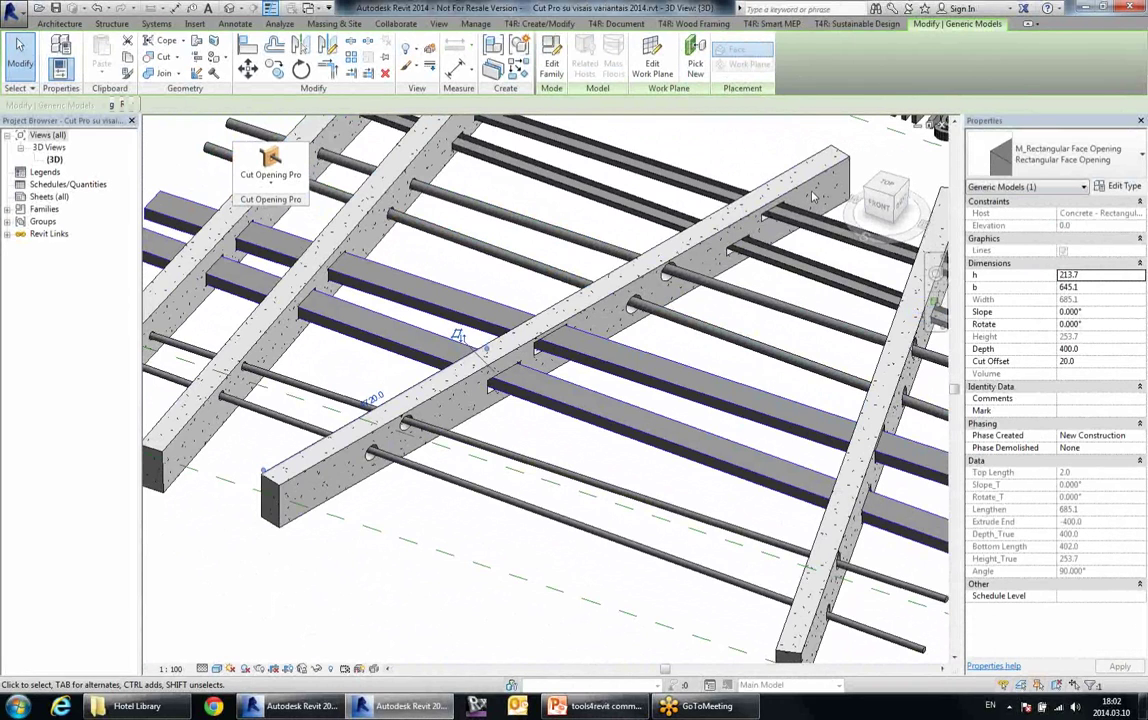
left_click(552, 66)
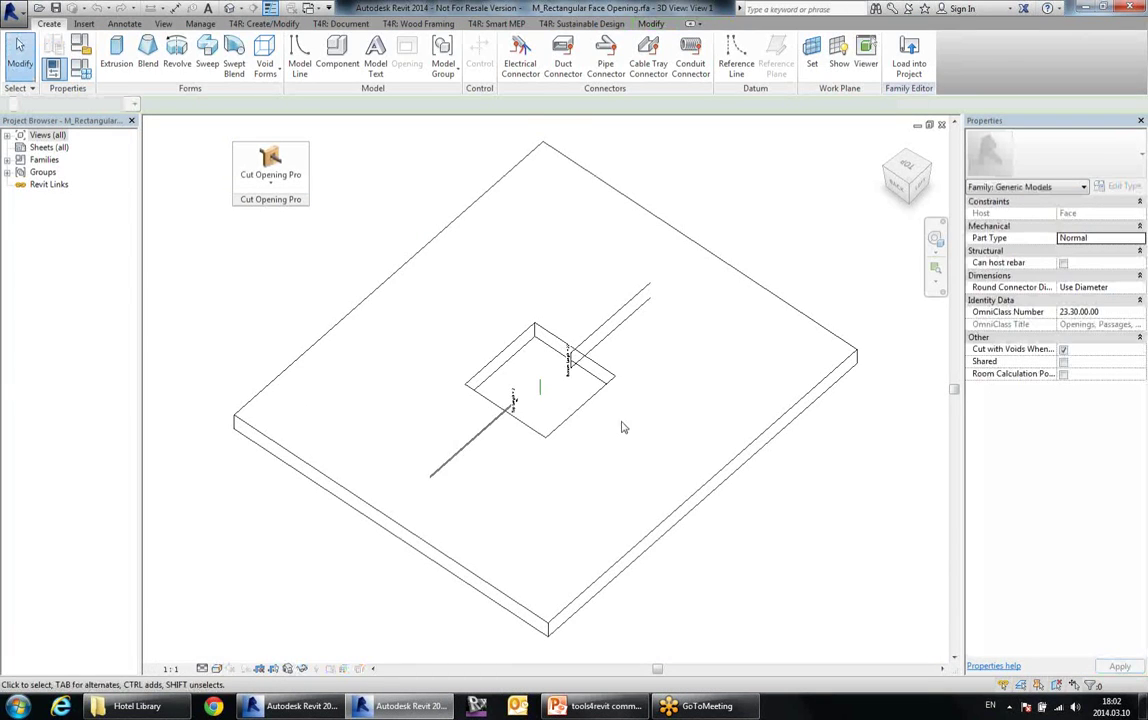
scroll(525, 300, "up", 3)
scroll(519, 322, "down", 4)
- Examine the parameters and formulas in Family Types of the rectangular face opening family and leave without changes
left_click(80, 67)
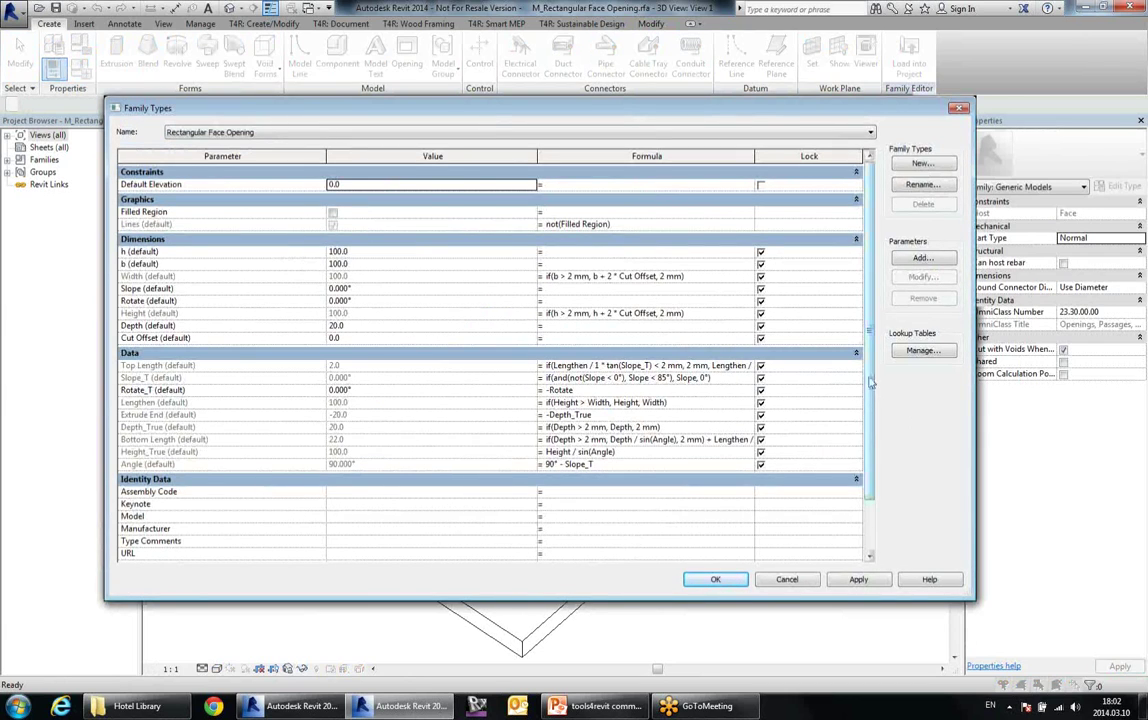
scroll(884, 490, "down", 1)
scroll(884, 490, "up", 1)
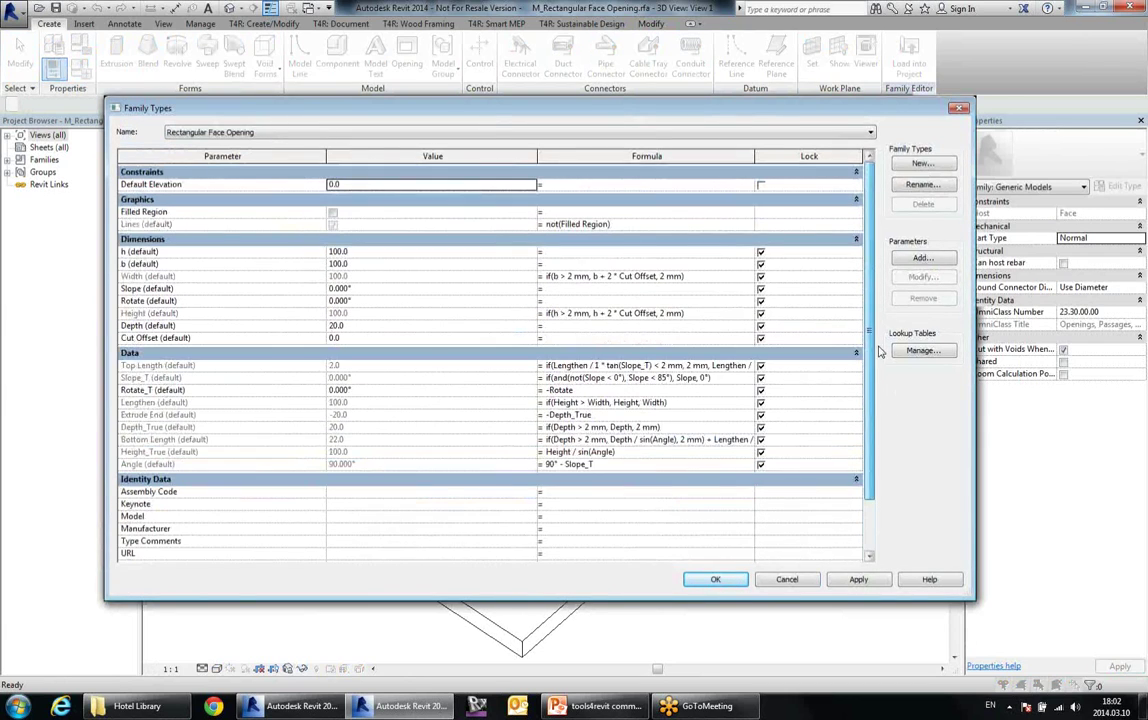
left_click(786, 580)
- Open the family's Ref. Level floor plan and select the Region Opening Front detail item in the opening
middle_click_drag(701, 569, 671, 495, "shift")
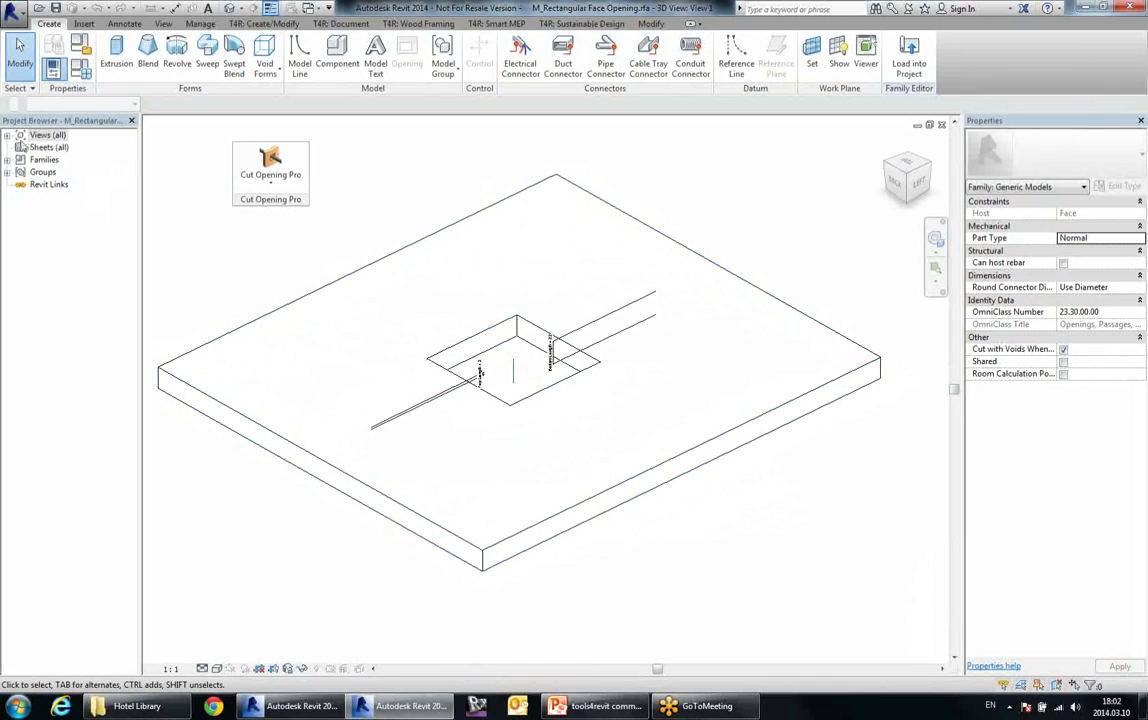
left_click(8, 135)
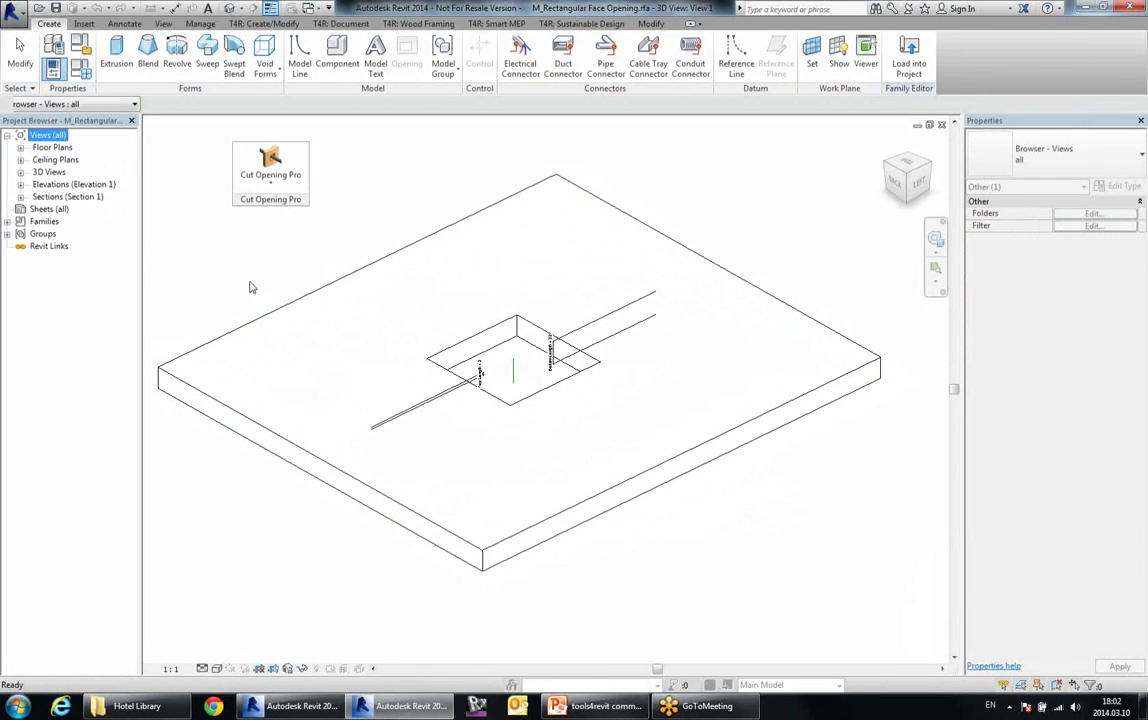
double_click(52, 147)
double_click(65, 160)
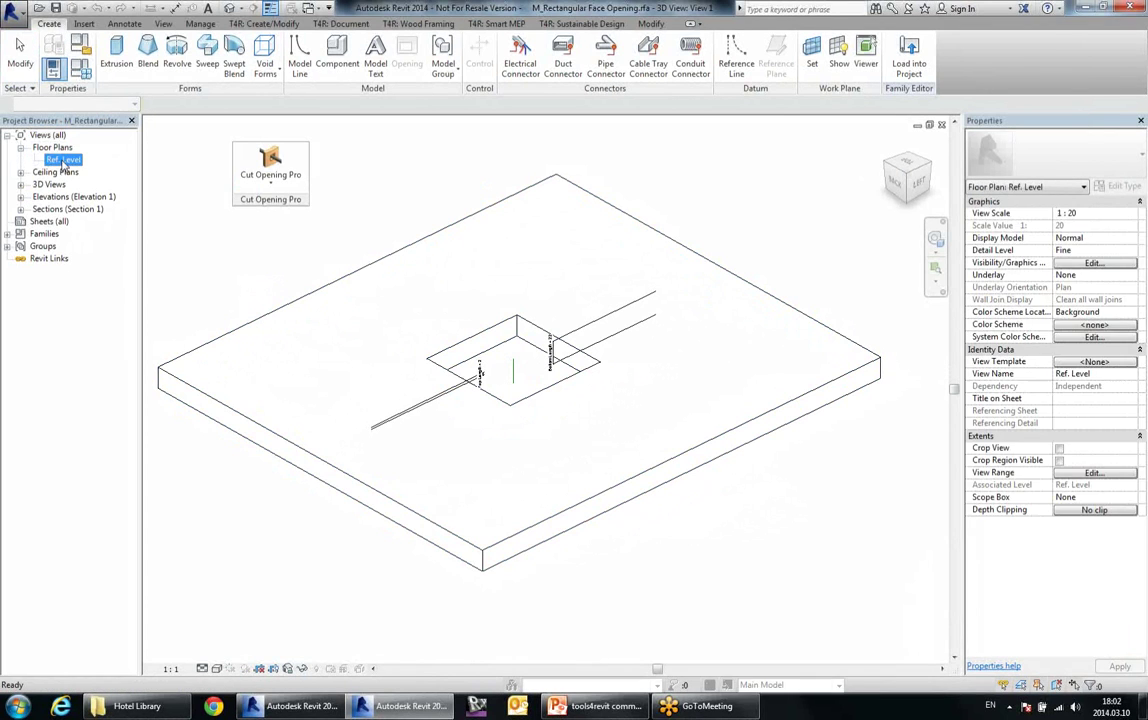
scroll(500, 430, "up", 4)
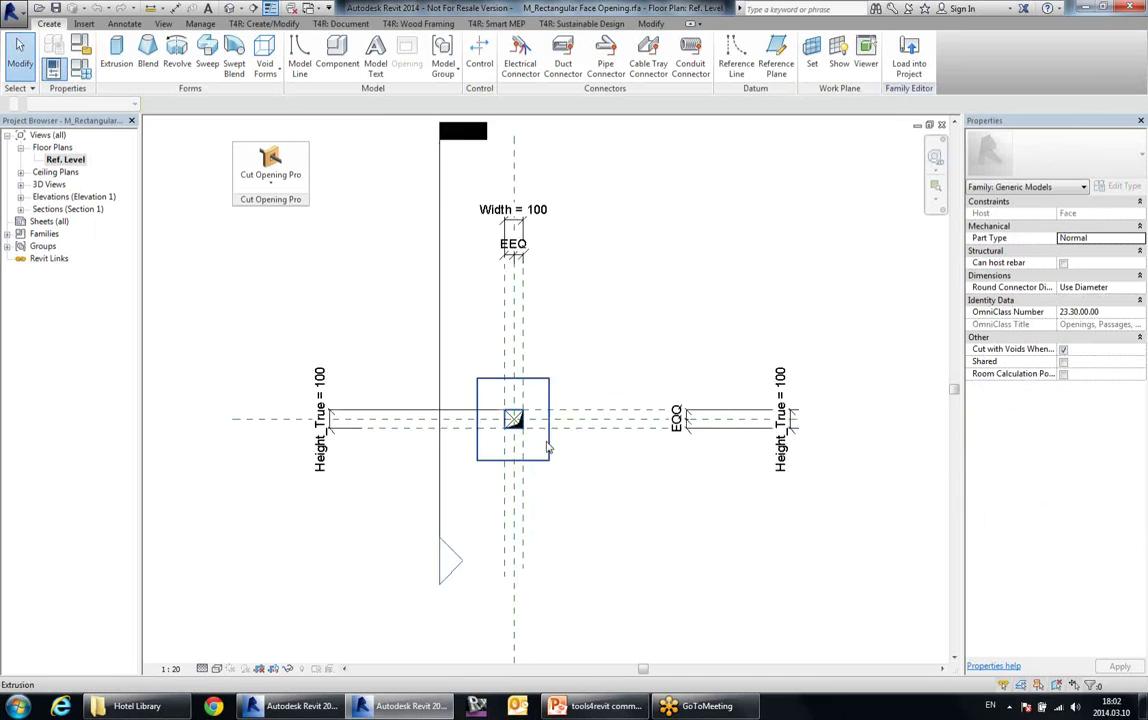
scroll(495, 427, "up", 3)
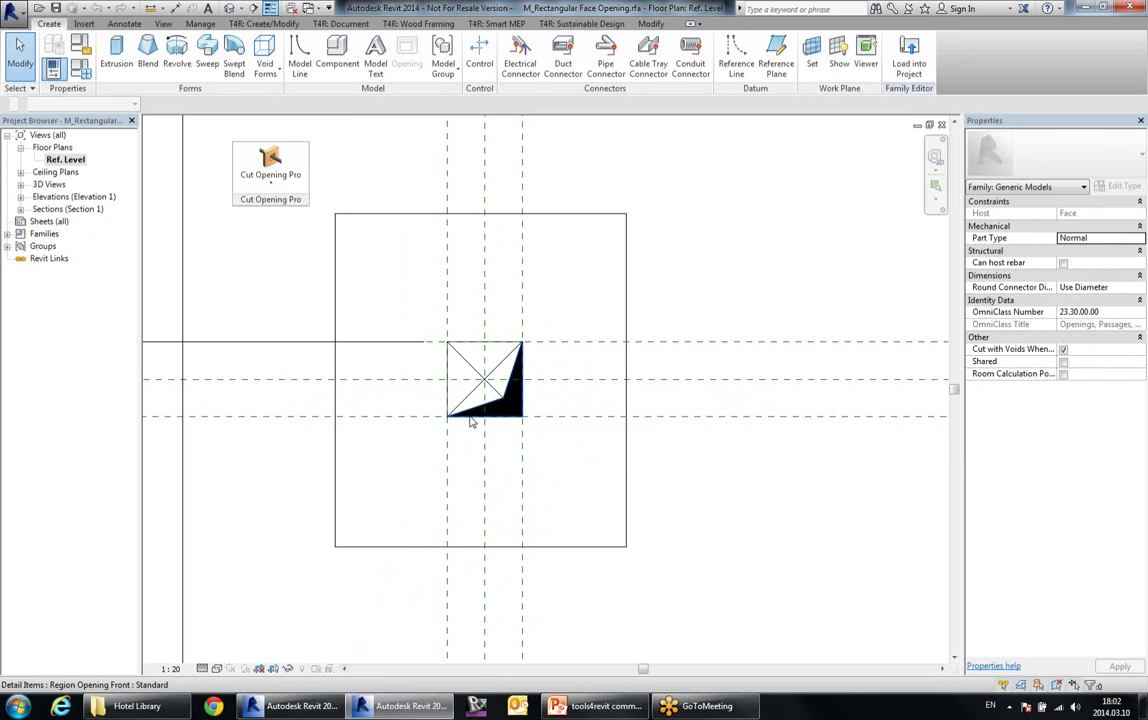
left_click(511, 393)
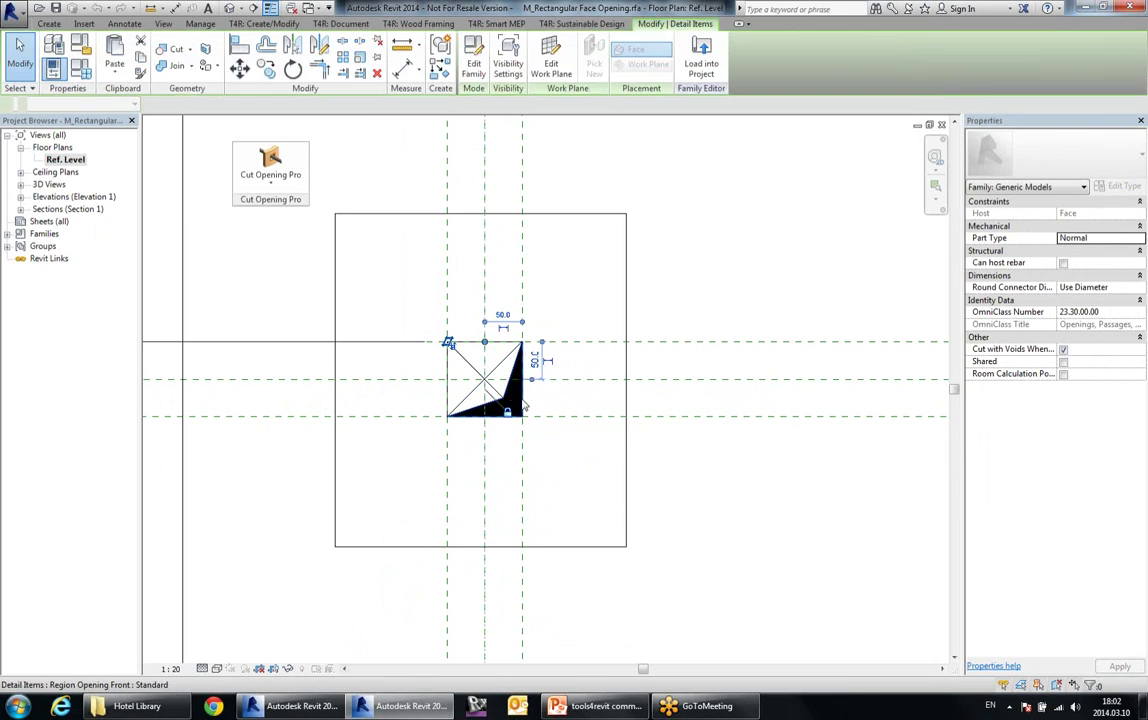
- Switch to MEP project_2014.rvt and open its 1 - Mech floor plan
left_click(551, 533)
mouse_move(318, 706)
left_click(270, 628)
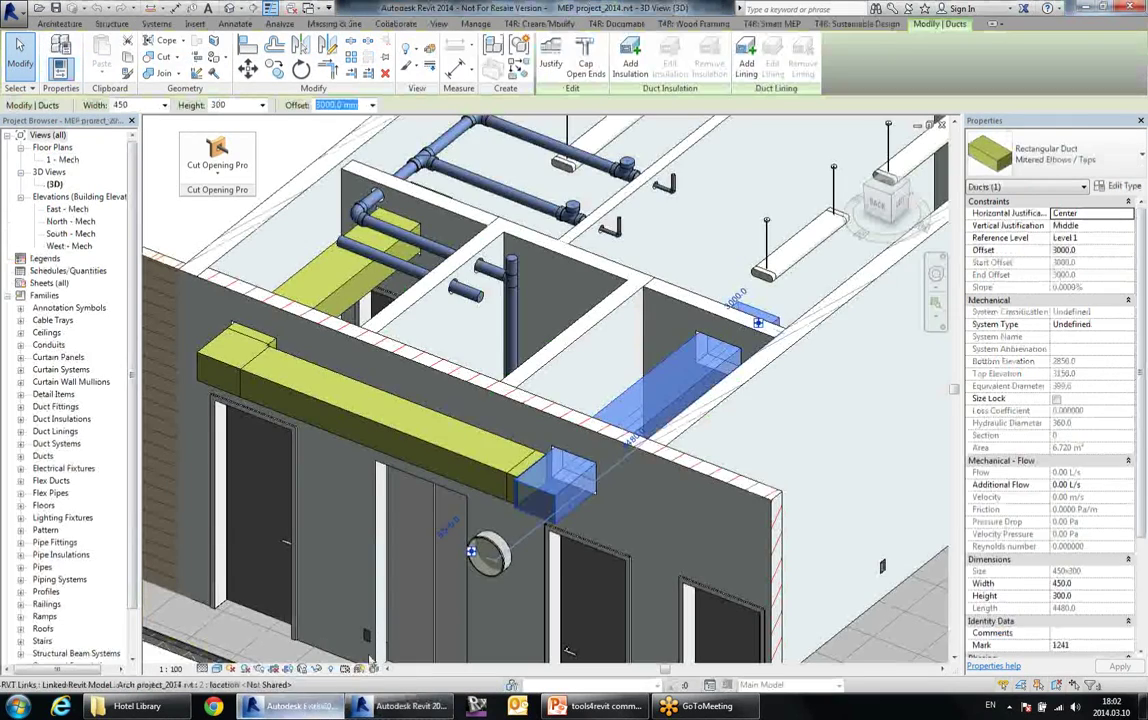
double_click(63, 160)
scroll(635, 446, "up", 7)
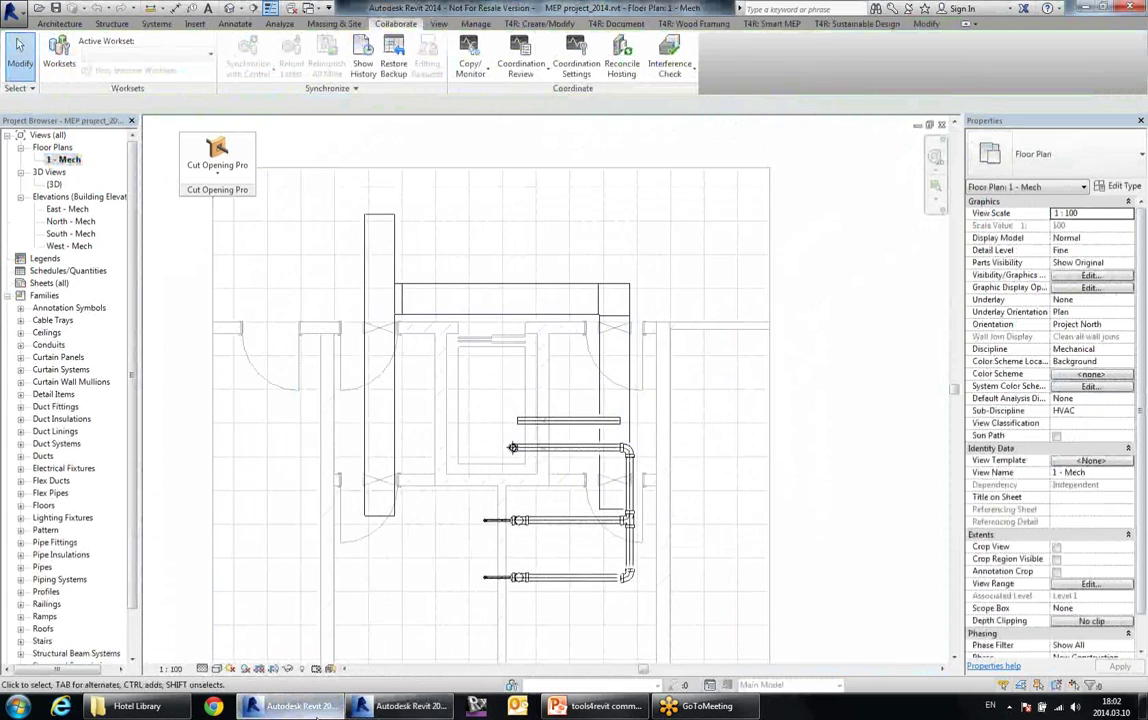
- Switch to Arch project_2014.rvt and open its 1 - Mech floor plan
left_click(388, 706)
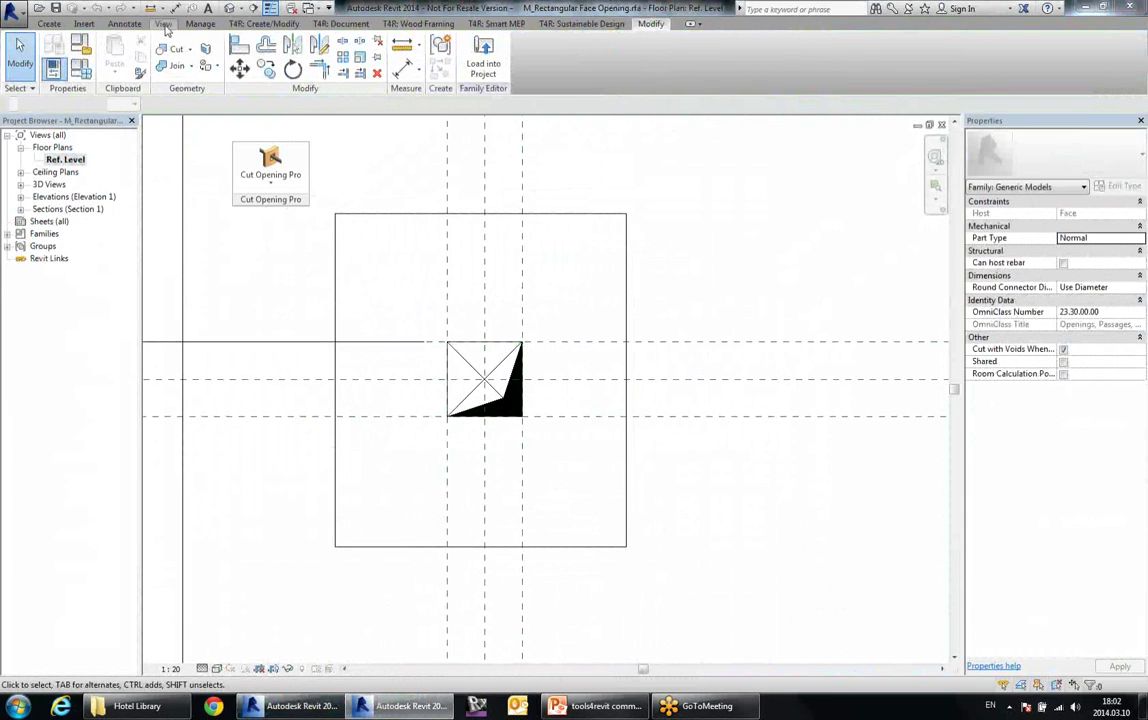
left_click(163, 24)
left_click(306, 76)
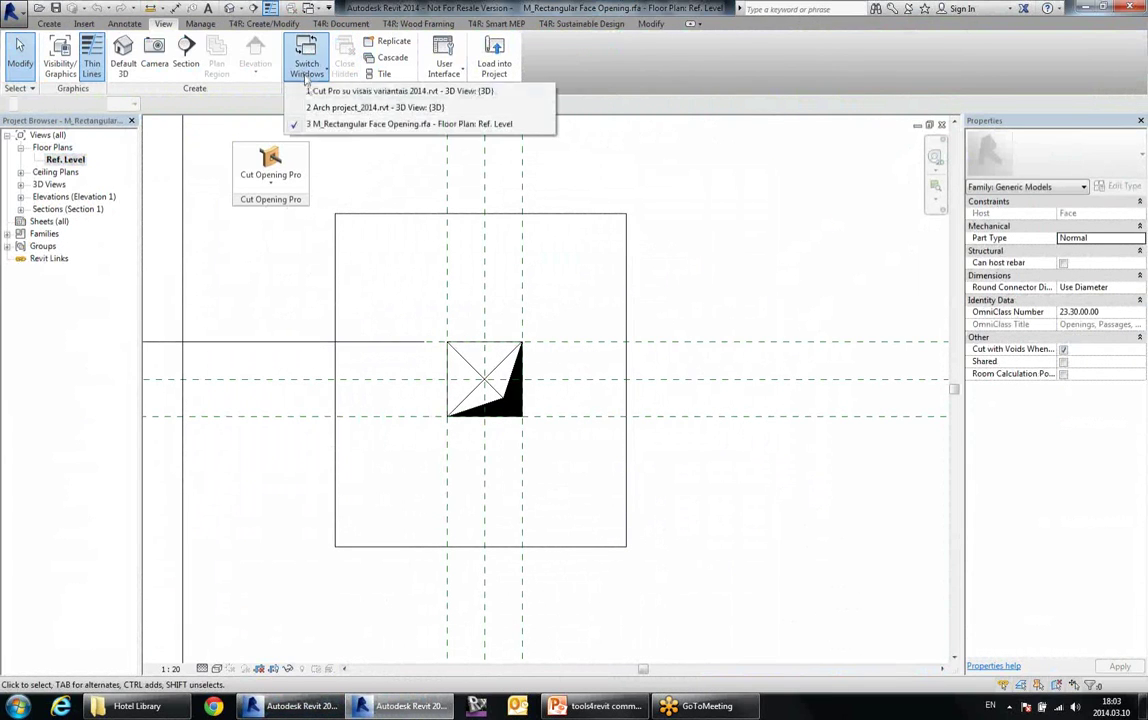
left_click(330, 107)
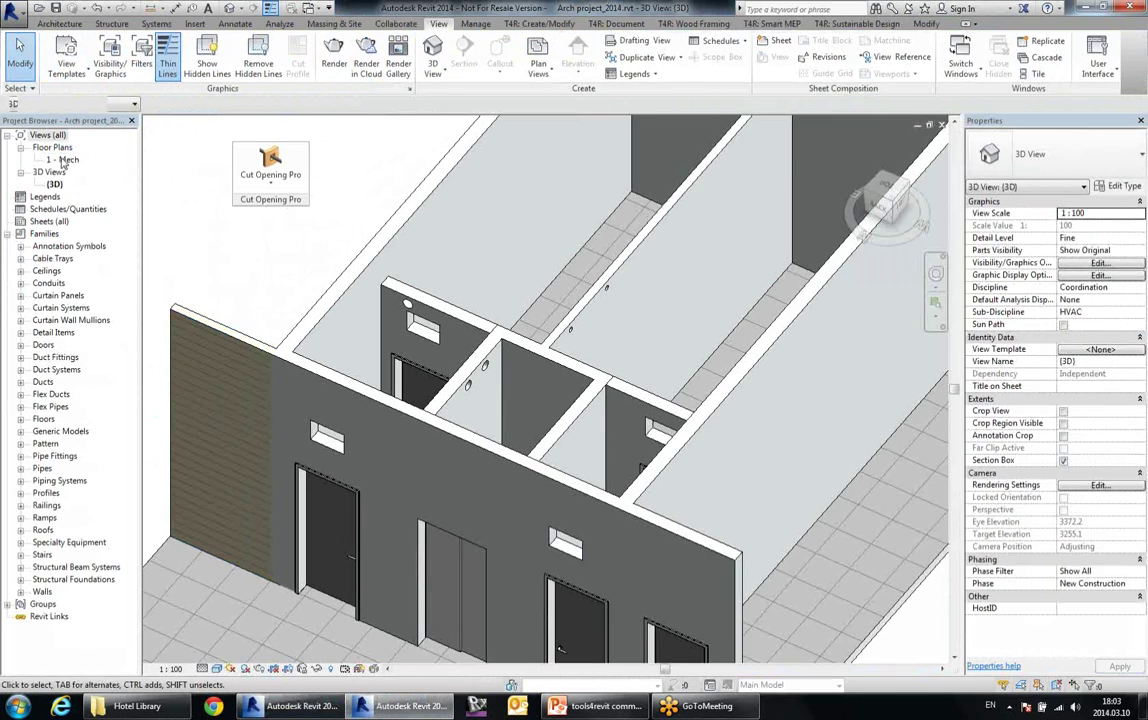
double_click(63, 160)
scroll(520, 456, "up", 10)
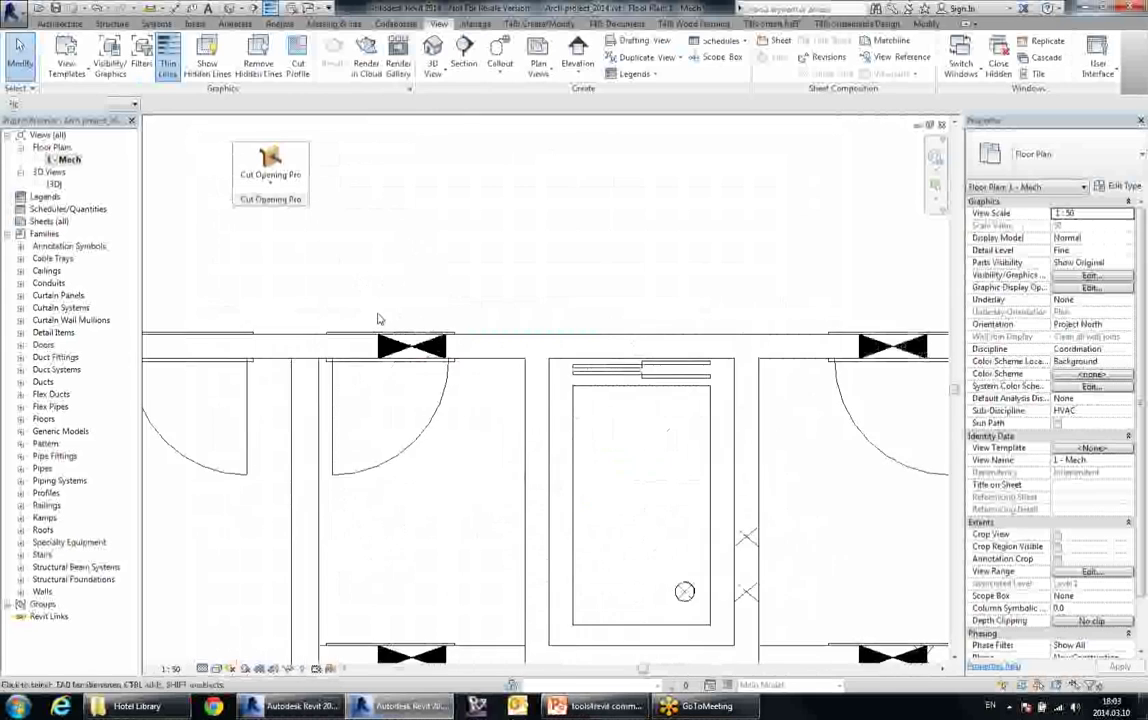
- Select the rectangular face opening in the hatched wall beside the door swing, examine its plan symbol, and deselect it
scroll(378, 319, "up", 2)
left_click(385, 322)
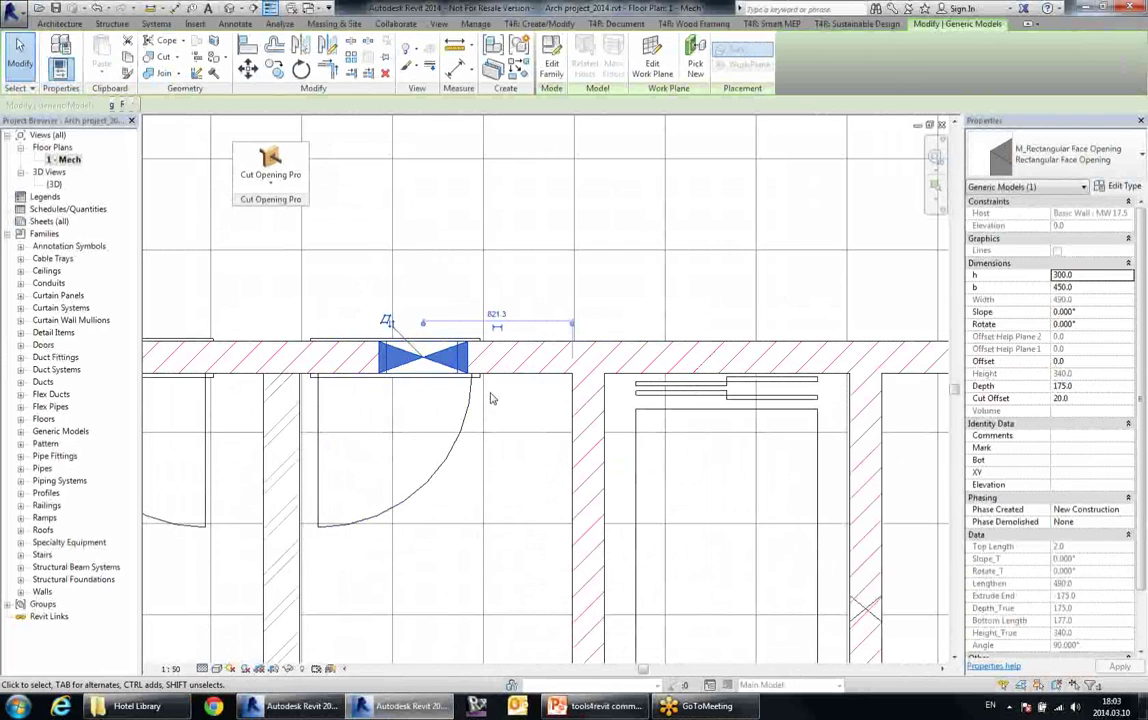
left_click(445, 272)
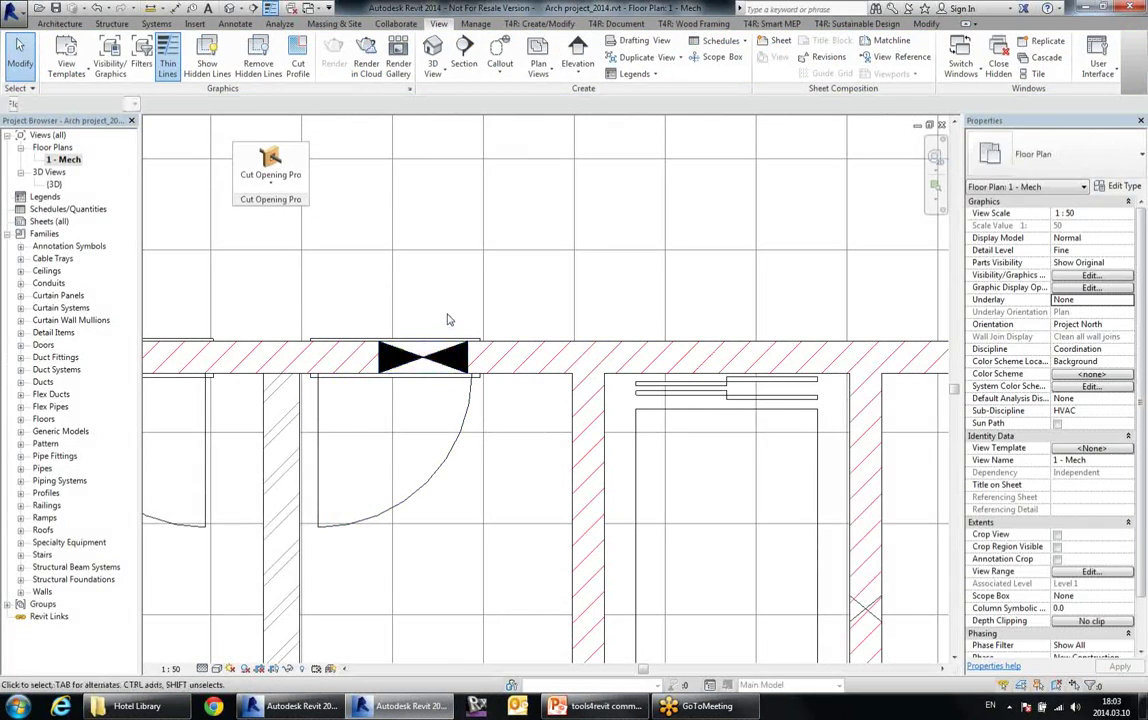
scroll(448, 320, "down", 3)
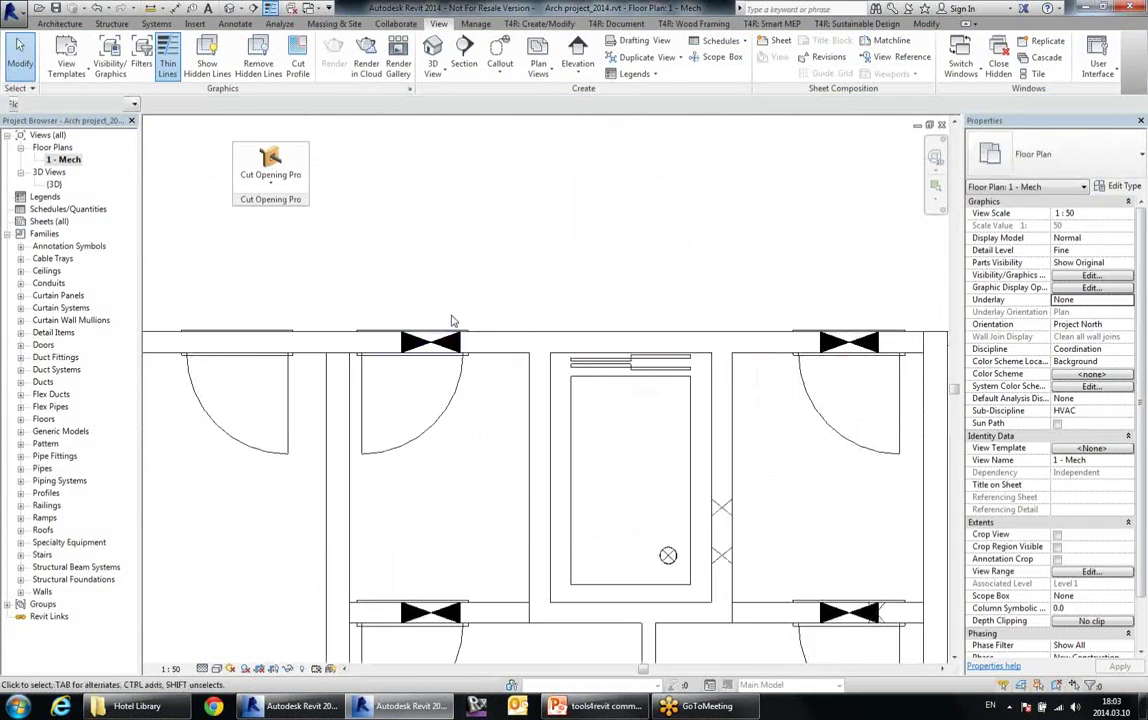
- Return to the M_Rectangular Face Opening family and inspect its Region Opening Section Sloped Lines and Region Opening Front detail items
left_click(975, 75)
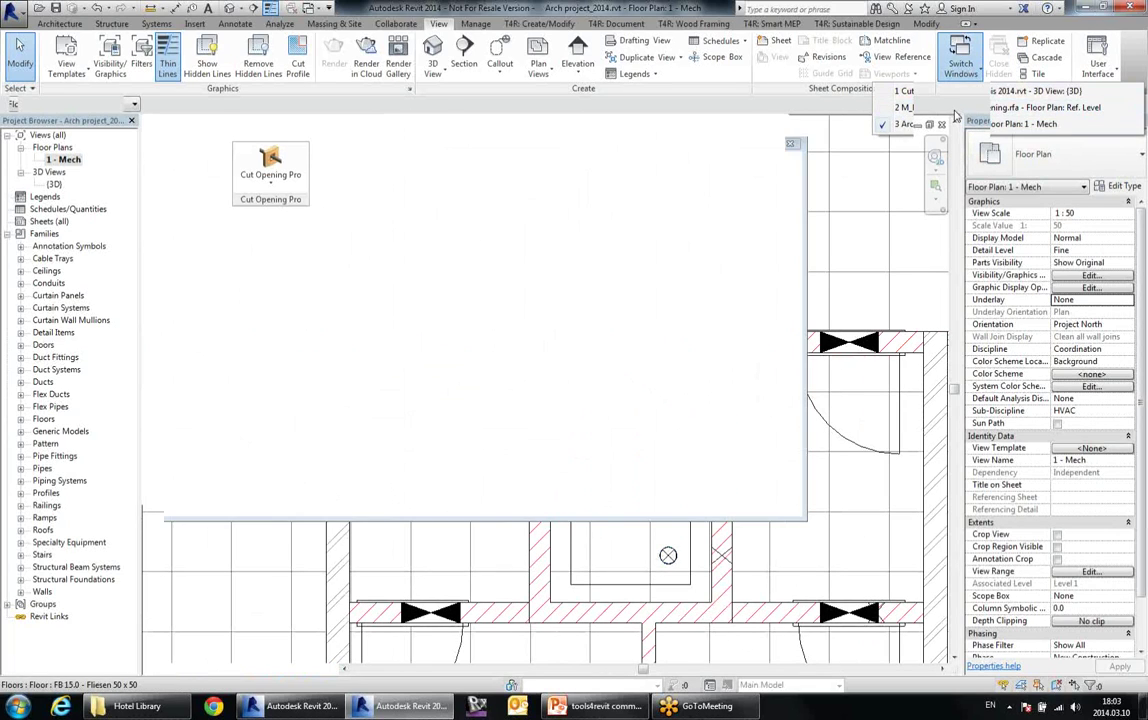
left_click(948, 110)
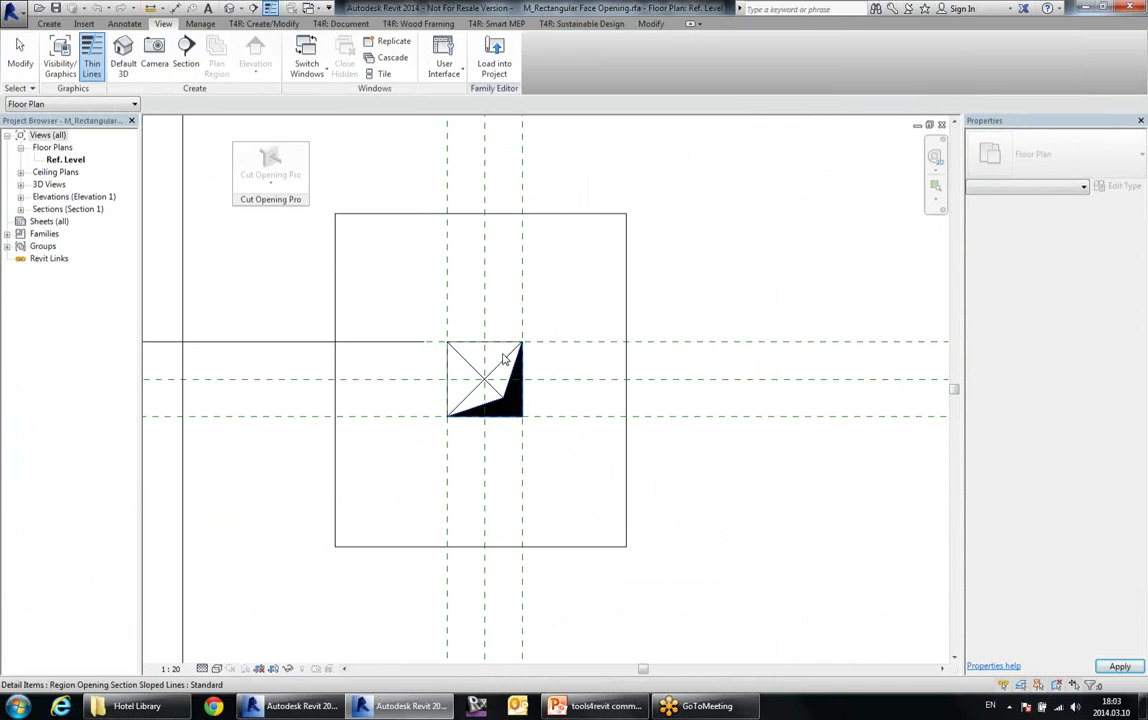
left_click(488, 372)
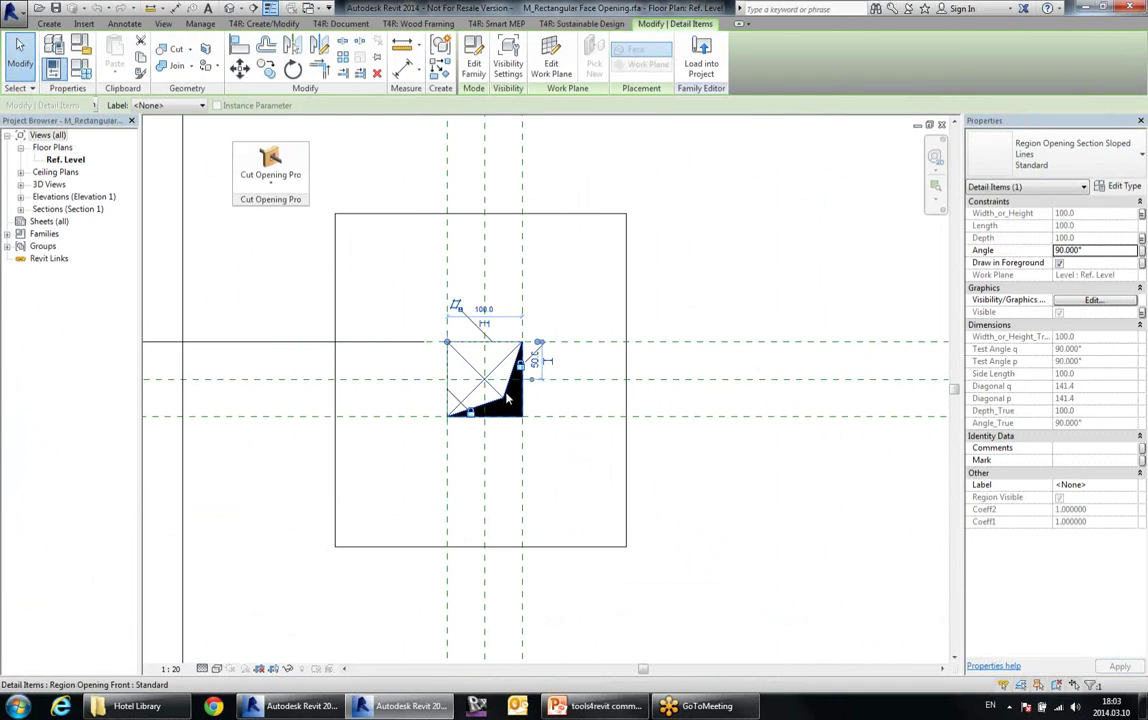
left_click(510, 388)
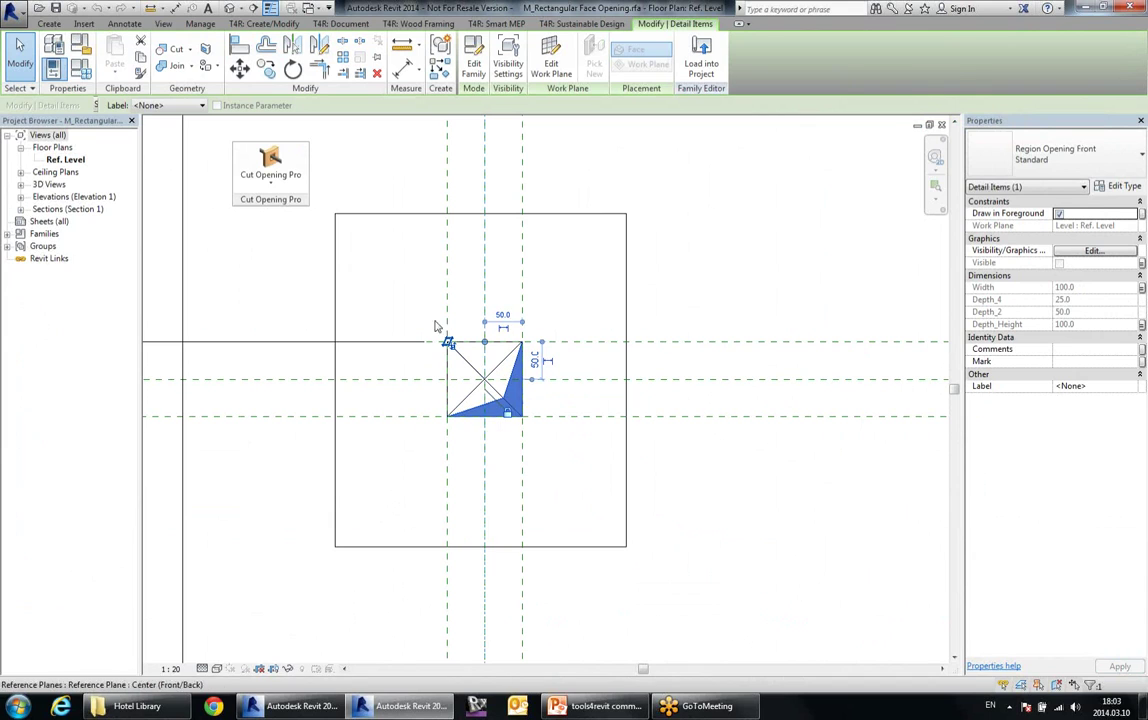
left_click(705, 505)
middle_click_drag(745, 455, 771, 487)
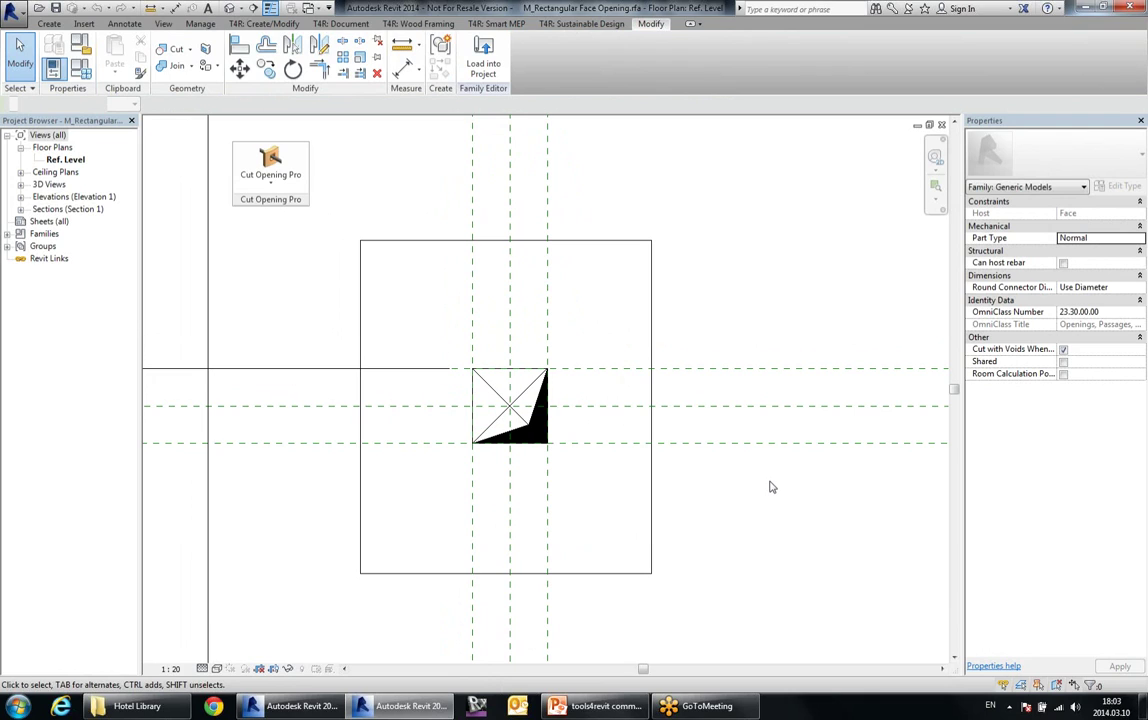
- Close the M_Rectangular Face Opening family and open the {3D} view of the architectural project
left_click(942, 125)
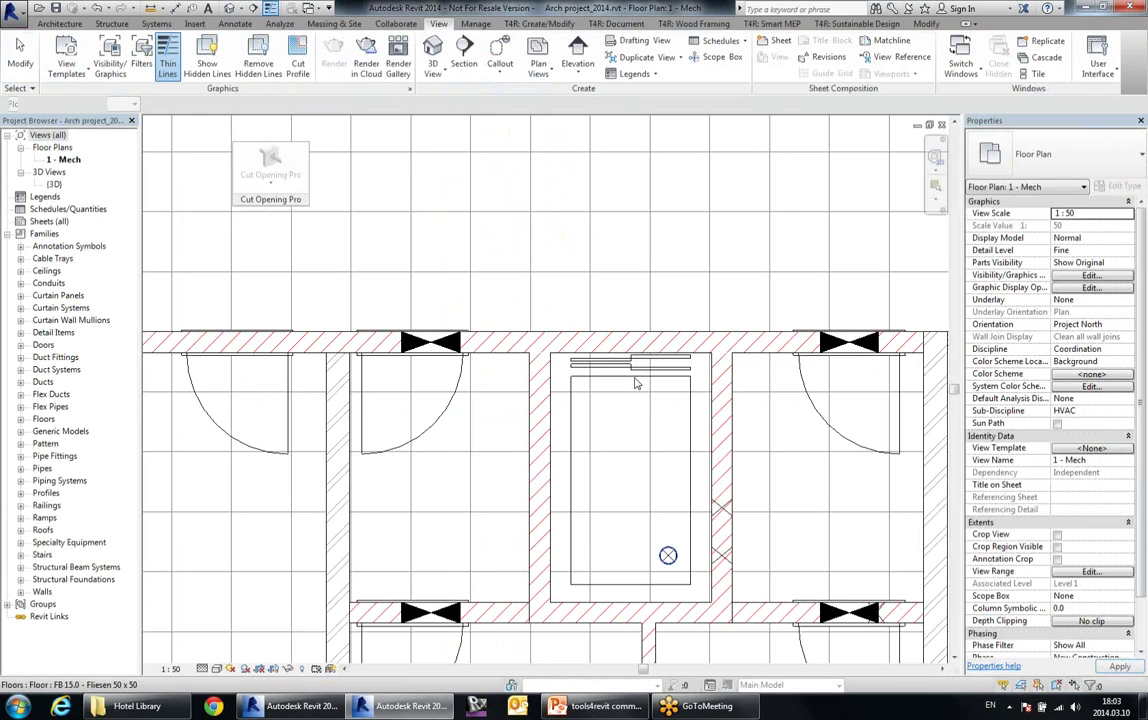
scroll(545, 226, "down", 3)
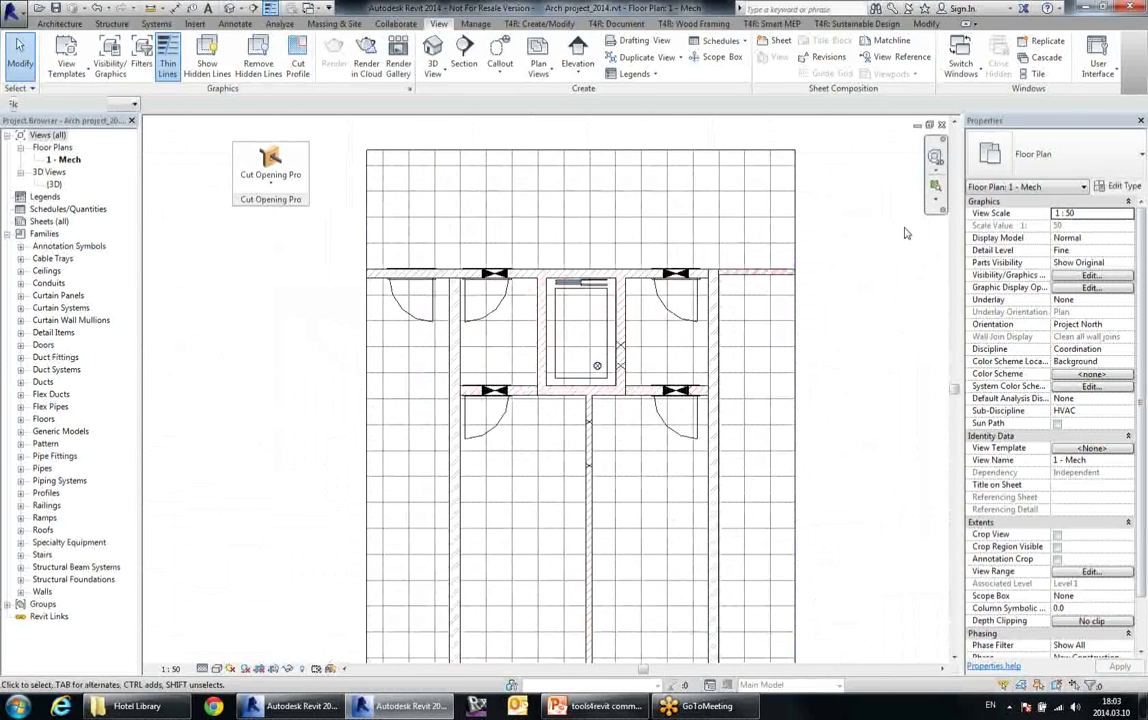
double_click(54, 184)
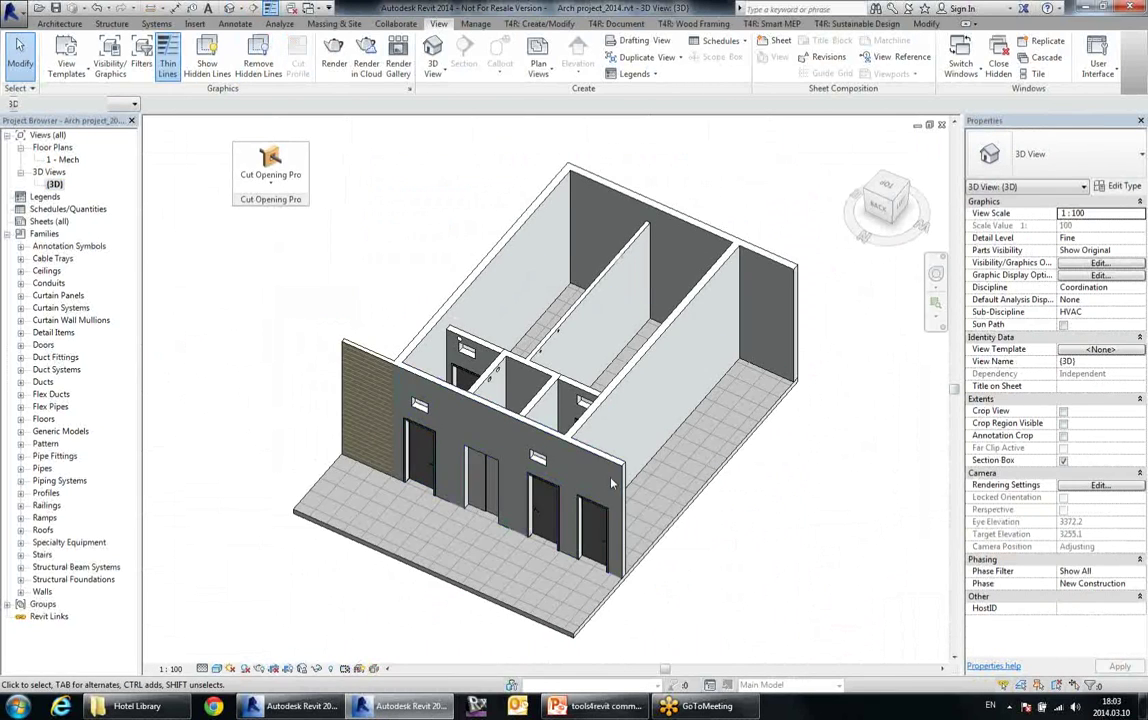
scroll(645, 495, "up", 4)
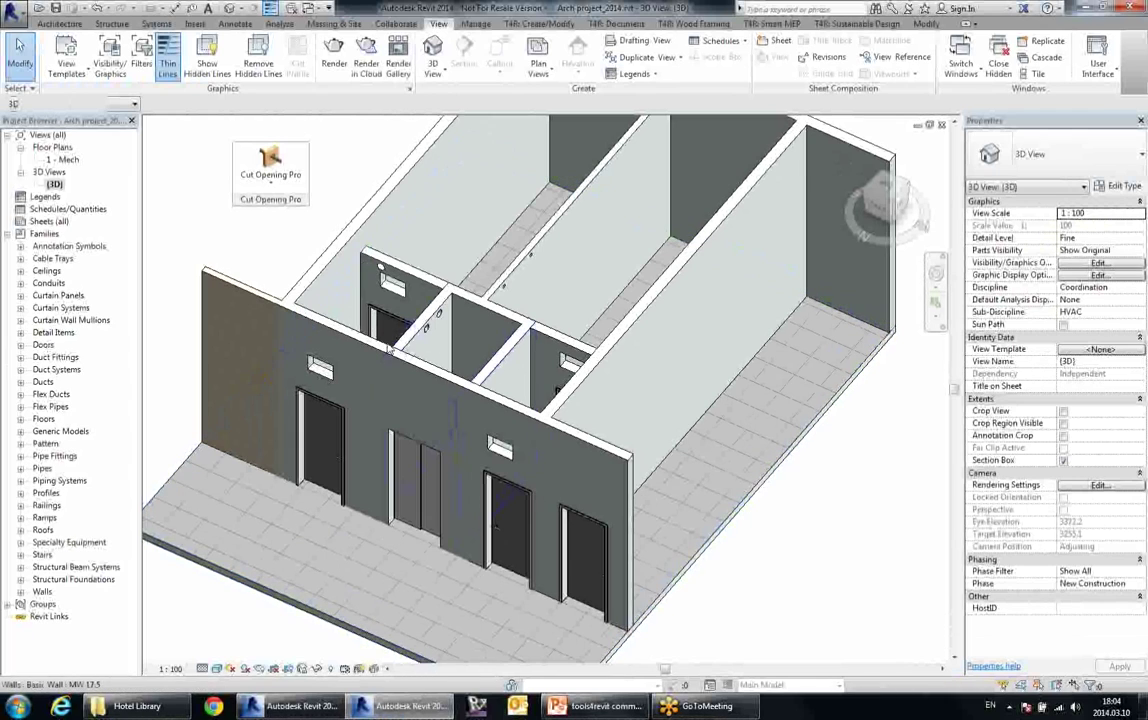
left_click(291, 187)
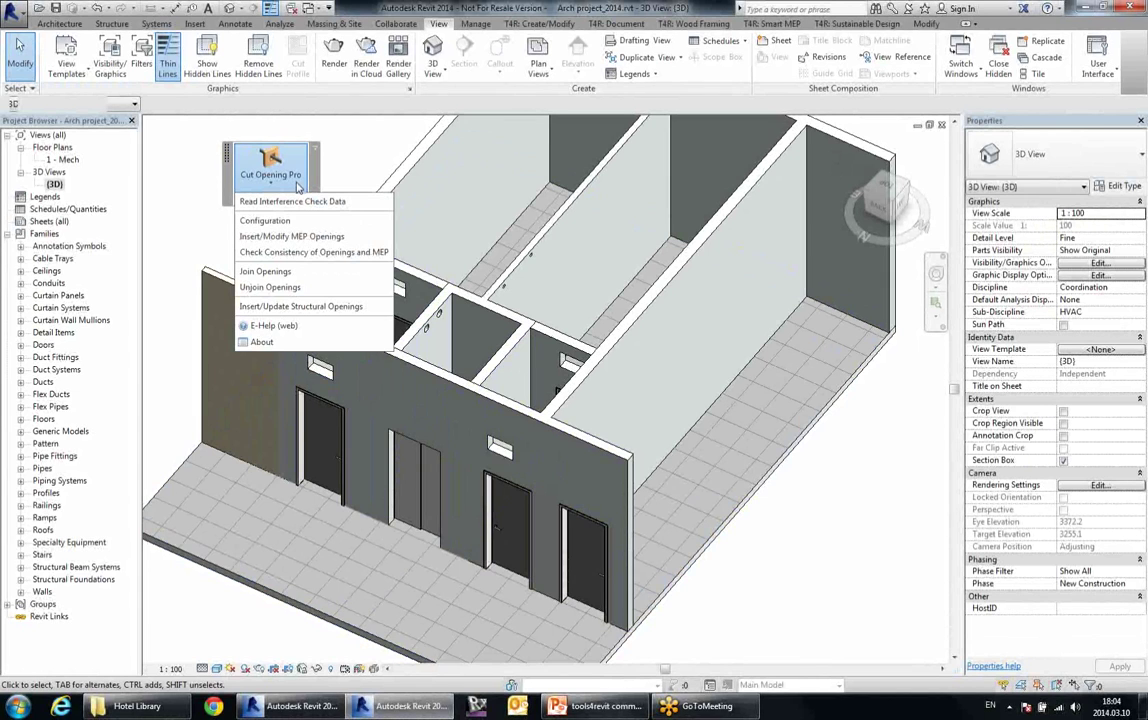
- Switch to Windows Explorer and open the C:\ProgramData folder
left_click(18, 706)
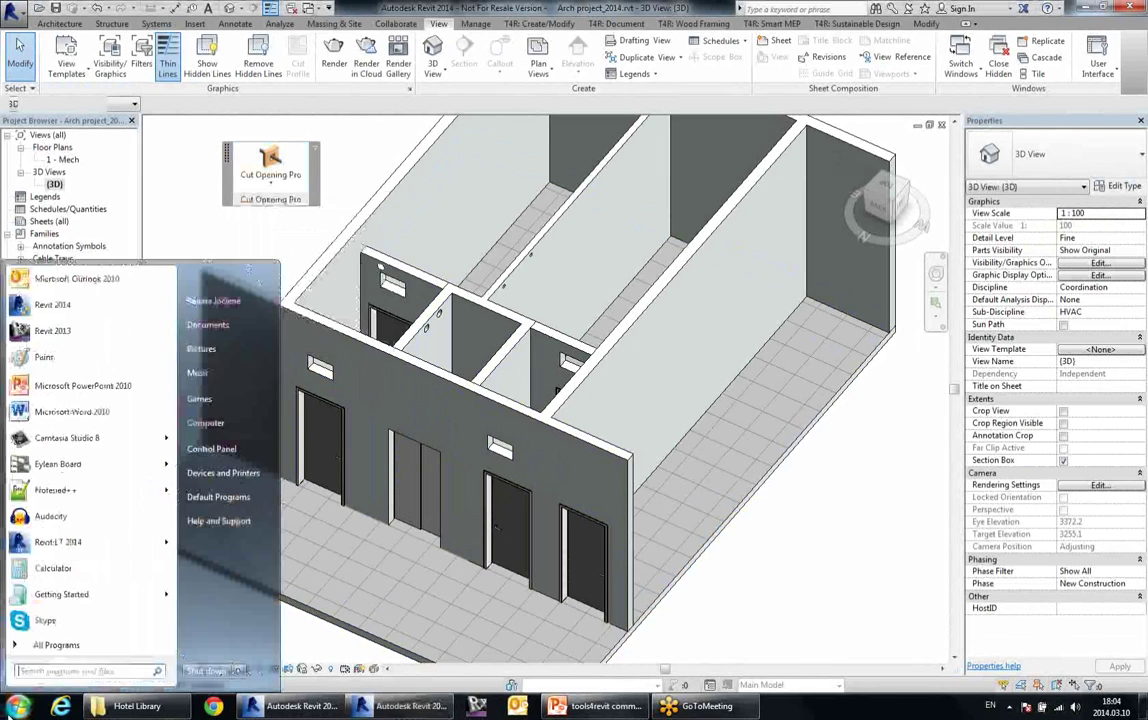
left_click(205, 423)
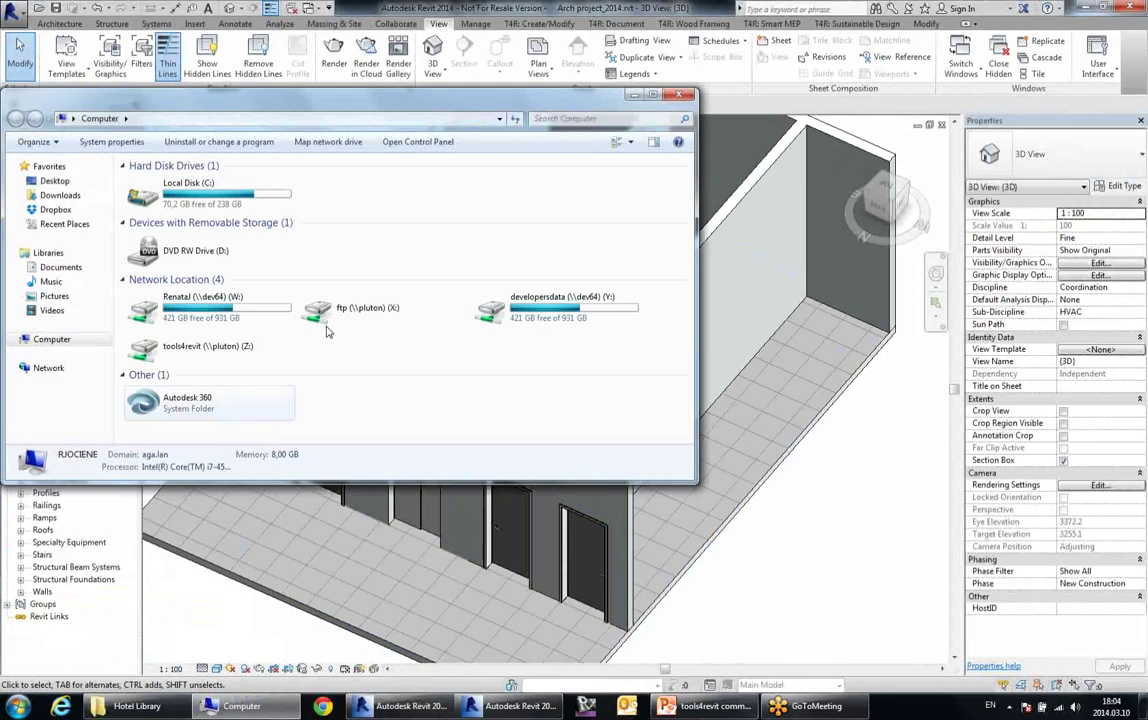
double_click(336, 282)
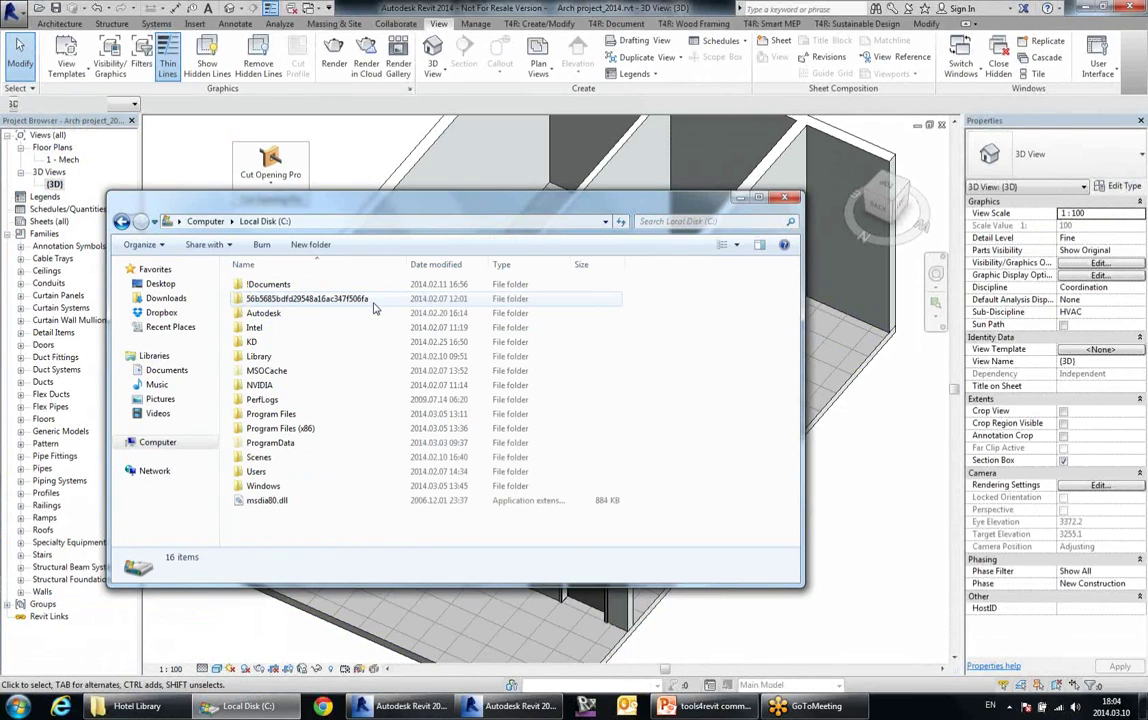
double_click(315, 446)
left_click(324, 477)
scroll(324, 490, "down", 2)
double_click(323, 495)
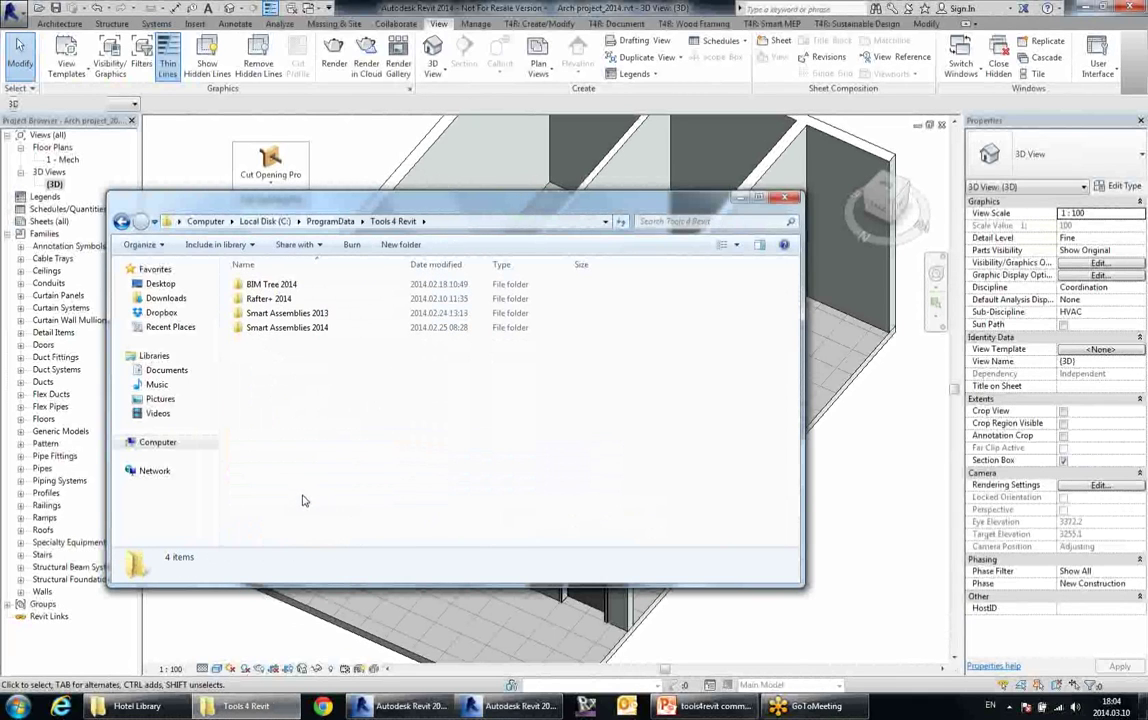
left_click(121, 221)
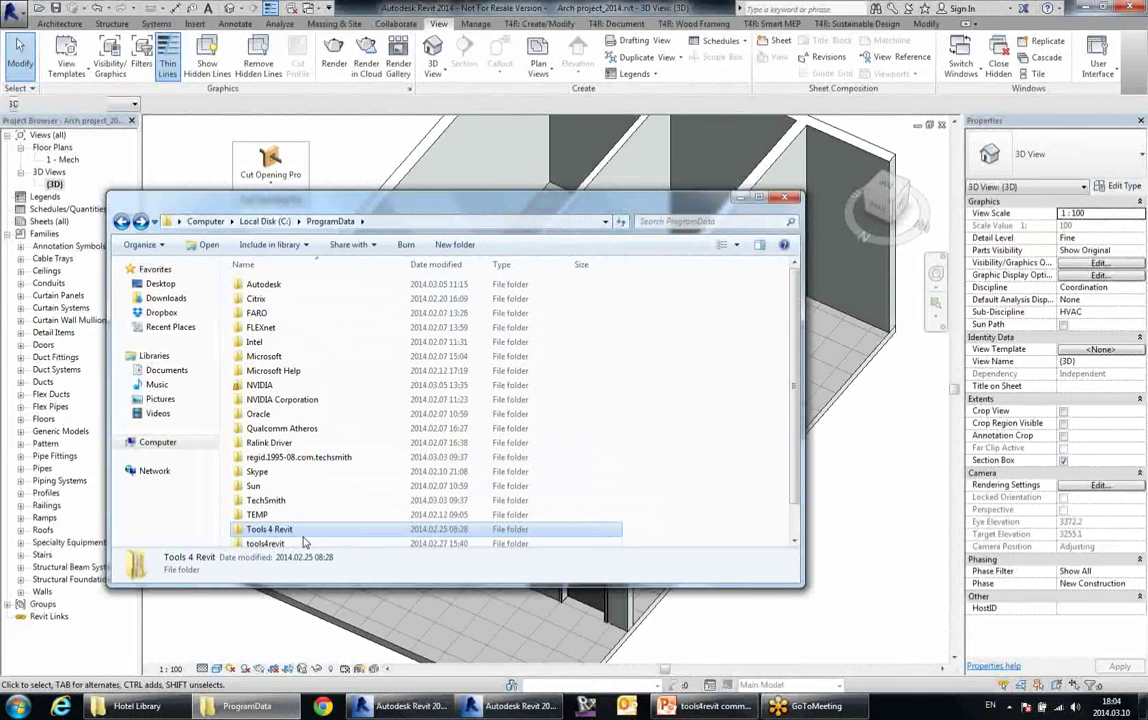
- Open the tools4revit\Cut Opening Pro 2014\Cut Opening Pro\Metric Library folder within ProgramData
double_click(275, 474)
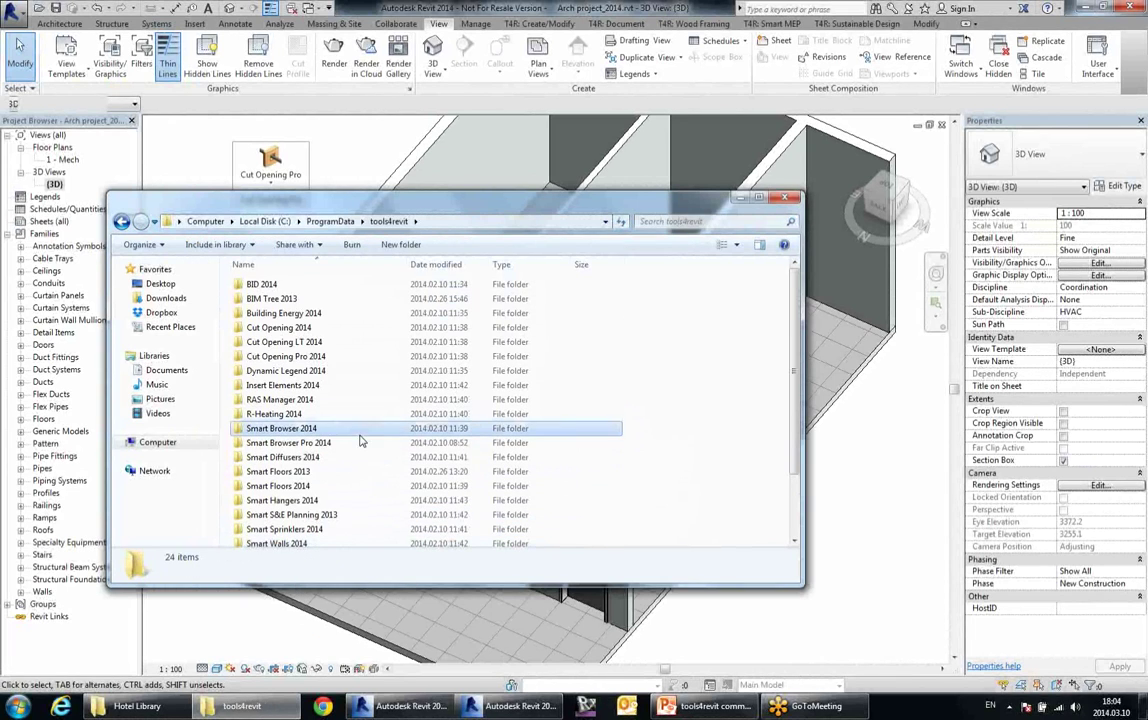
double_click(322, 357)
double_click(292, 284)
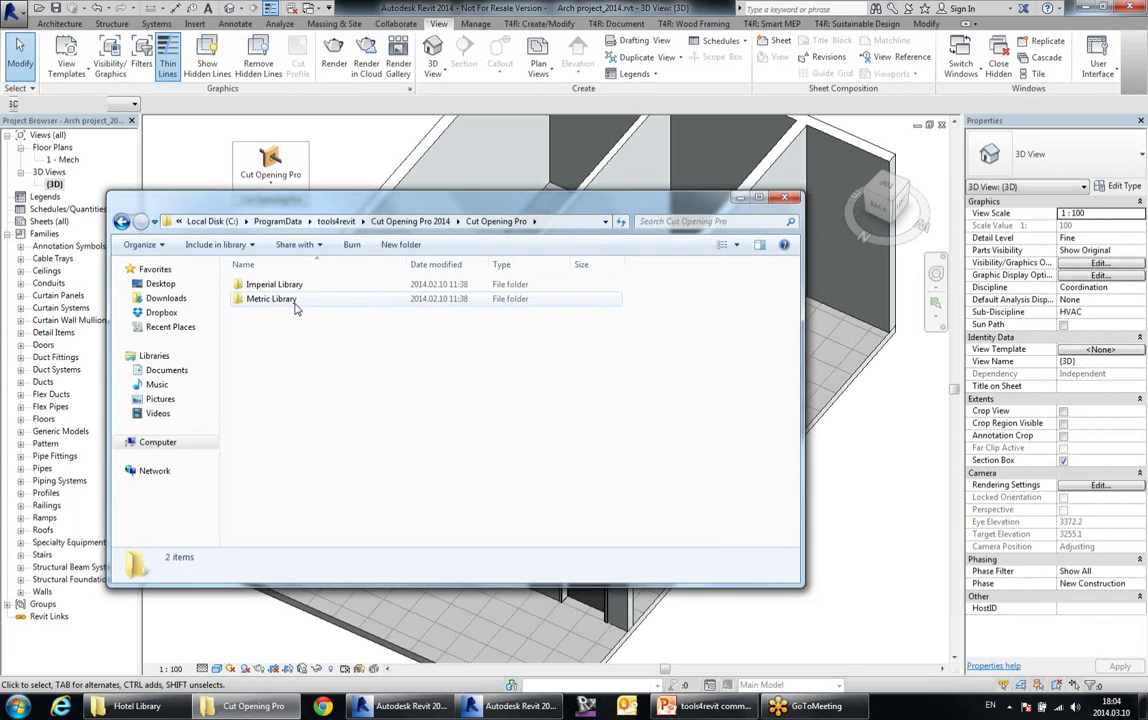
double_click(290, 299)
- Examine the Metric Library's full folder path and its M_Rectangular Face Opening.rfa and M_Round Face Opening.rfa family files
left_click(340, 284)
left_click(323, 300)
left_click(321, 286)
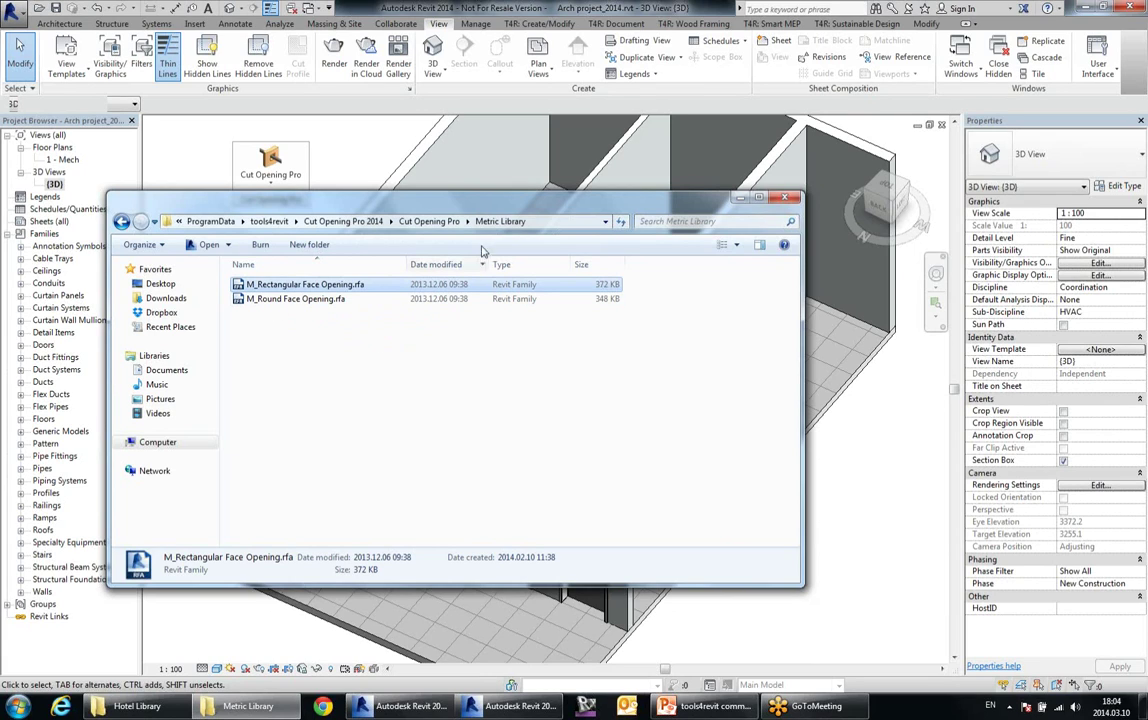
left_click(437, 222)
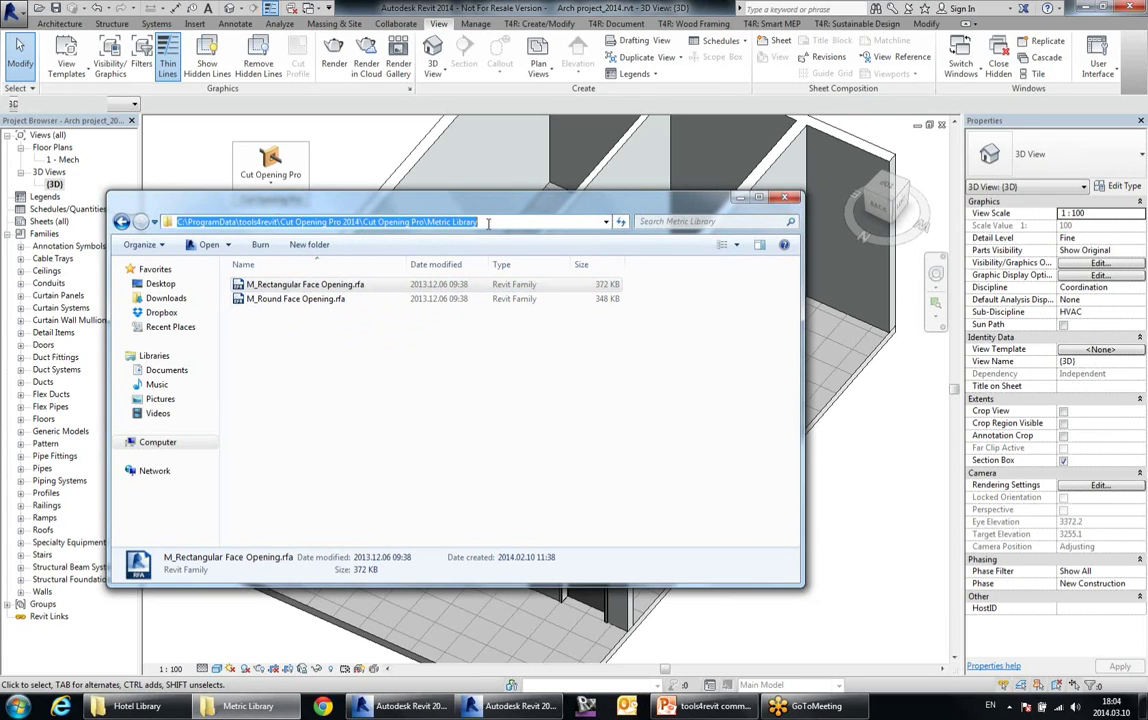
left_click(397, 364)
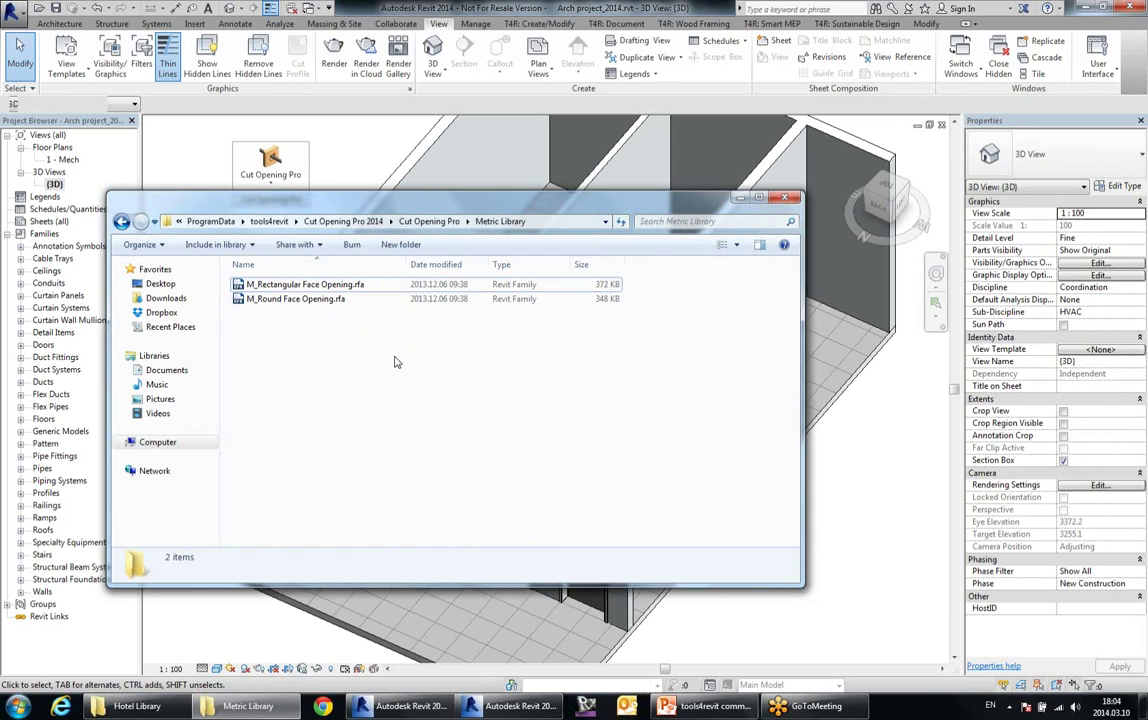
left_click(452, 221)
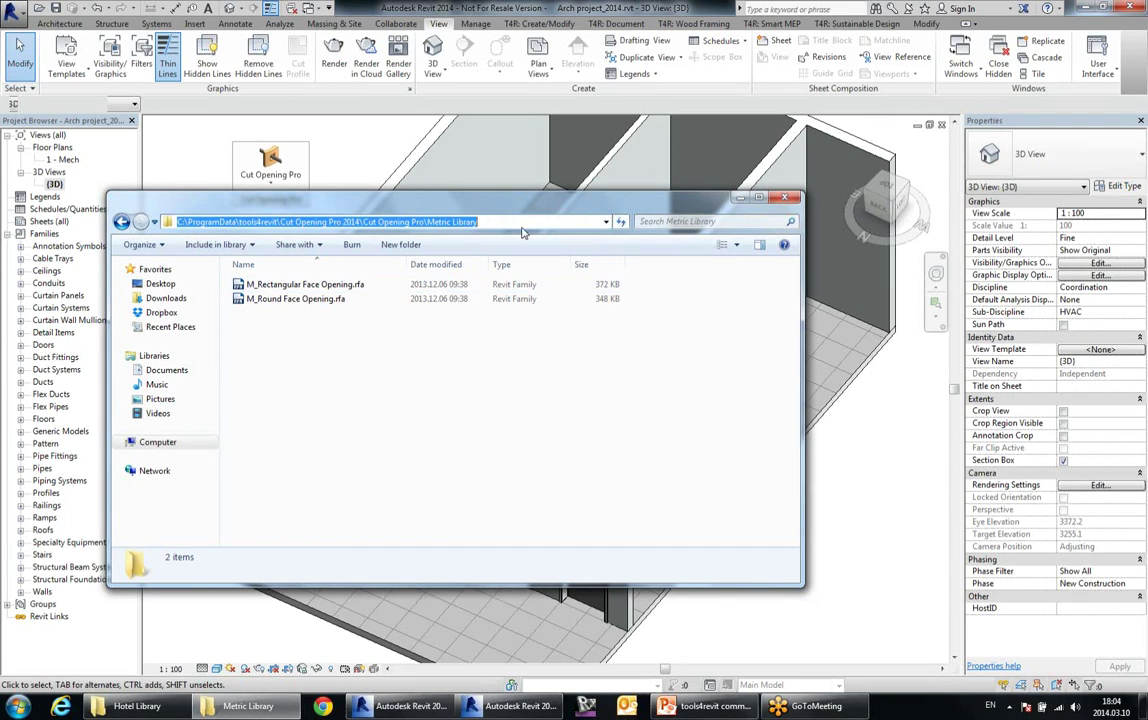
left_click(324, 338)
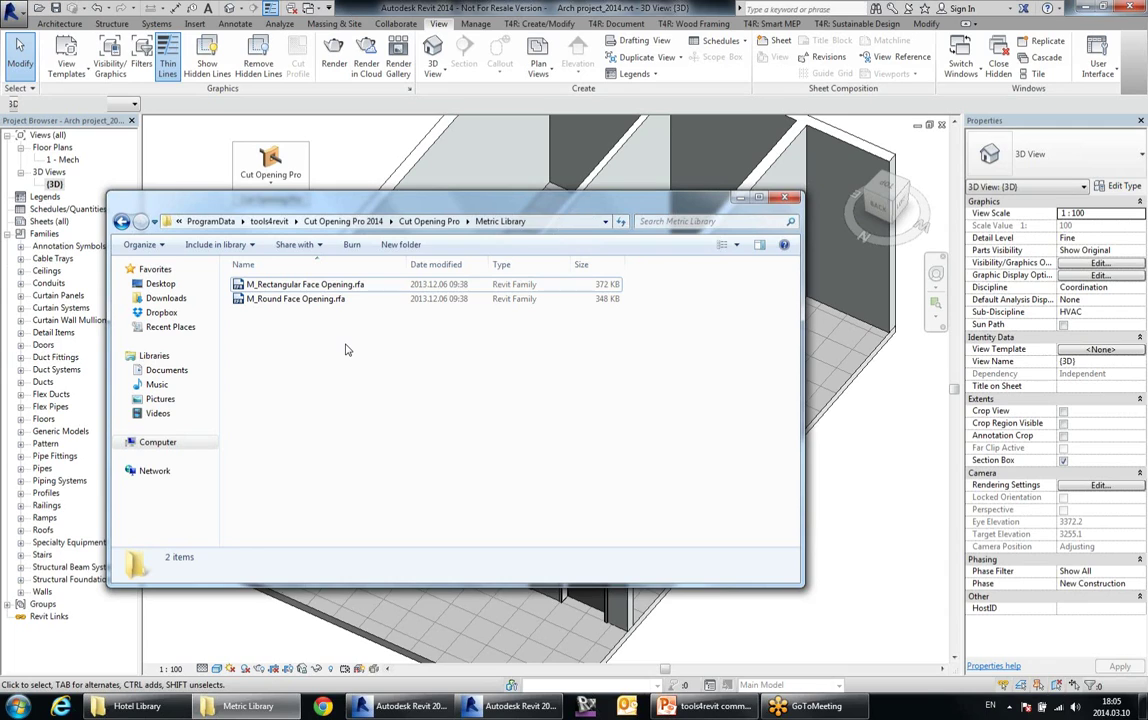
left_click_drag(304, 308, 290, 290)
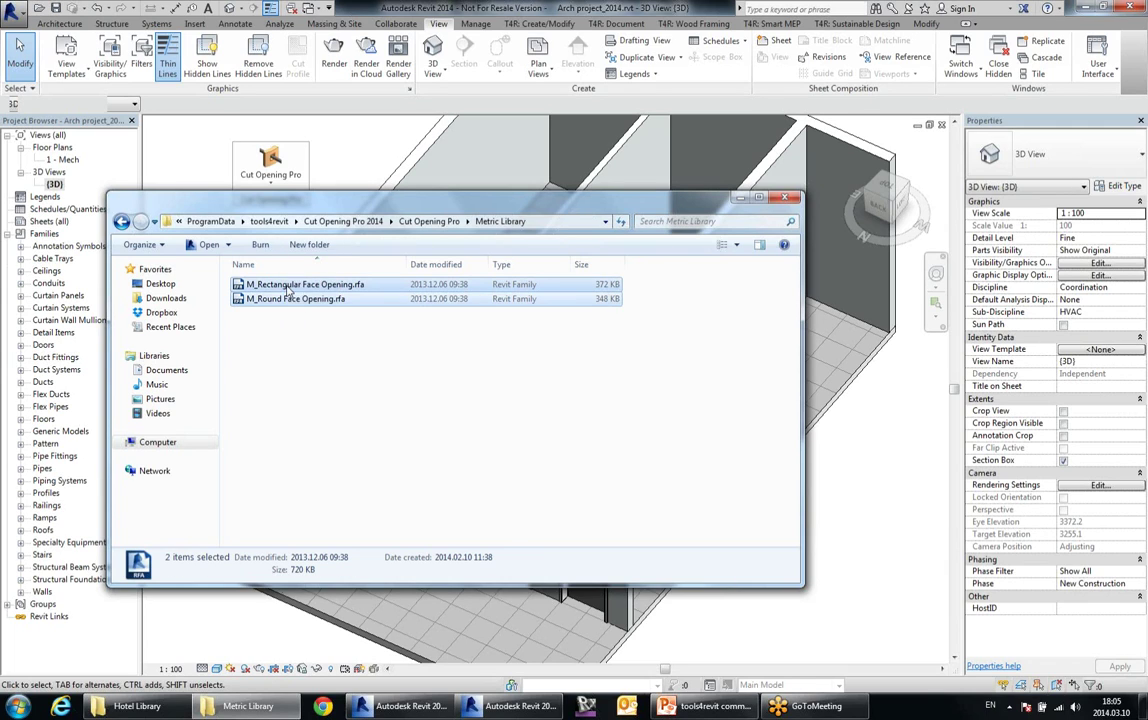
left_click(392, 404)
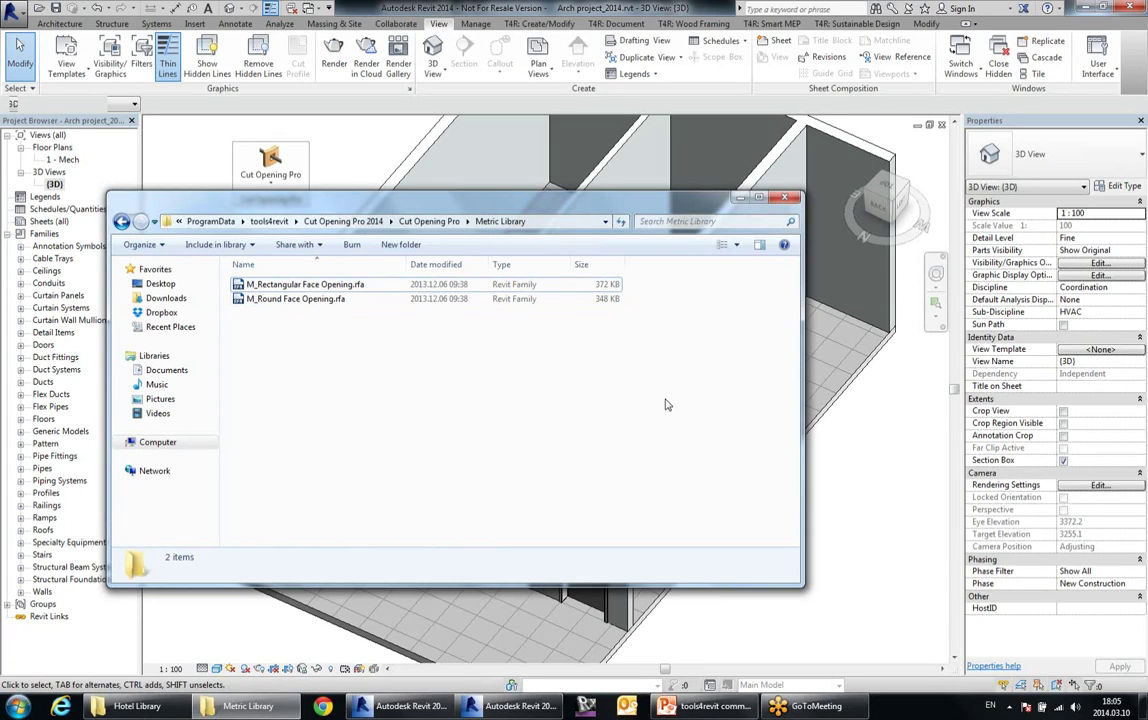
- Minimize the Metric Library window and switch to the {3D} view of Cut Pro su visais variantais 2014.rvt in Revit
left_click(741, 199)
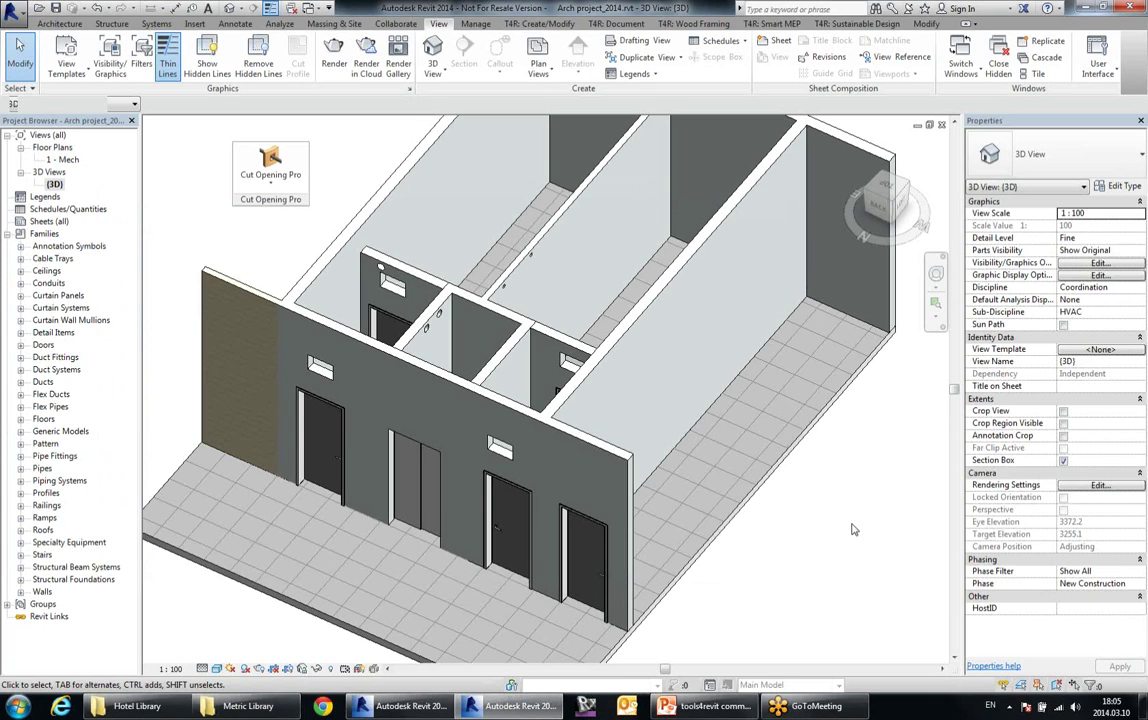
left_click(960, 66)
left_click(945, 88)
middle_click_drag(533, 512, 643, 366)
scroll(633, 284, "down", 6)
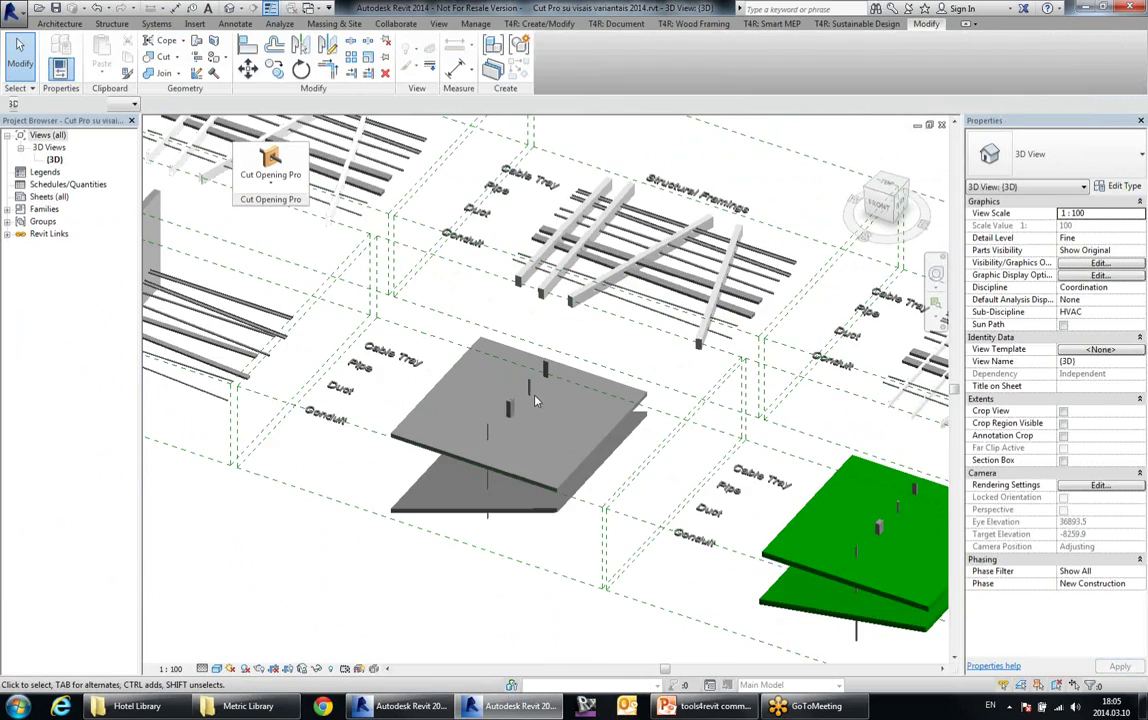
- Select the duct and pipe openings in the upper grey floor, filtered to Generic Models, and combine them with Cut Opening Pro's Join Openings
scroll(528, 436, "up", 6)
left_click(429, 401)
left_click_drag(199, 245, 566, 487)
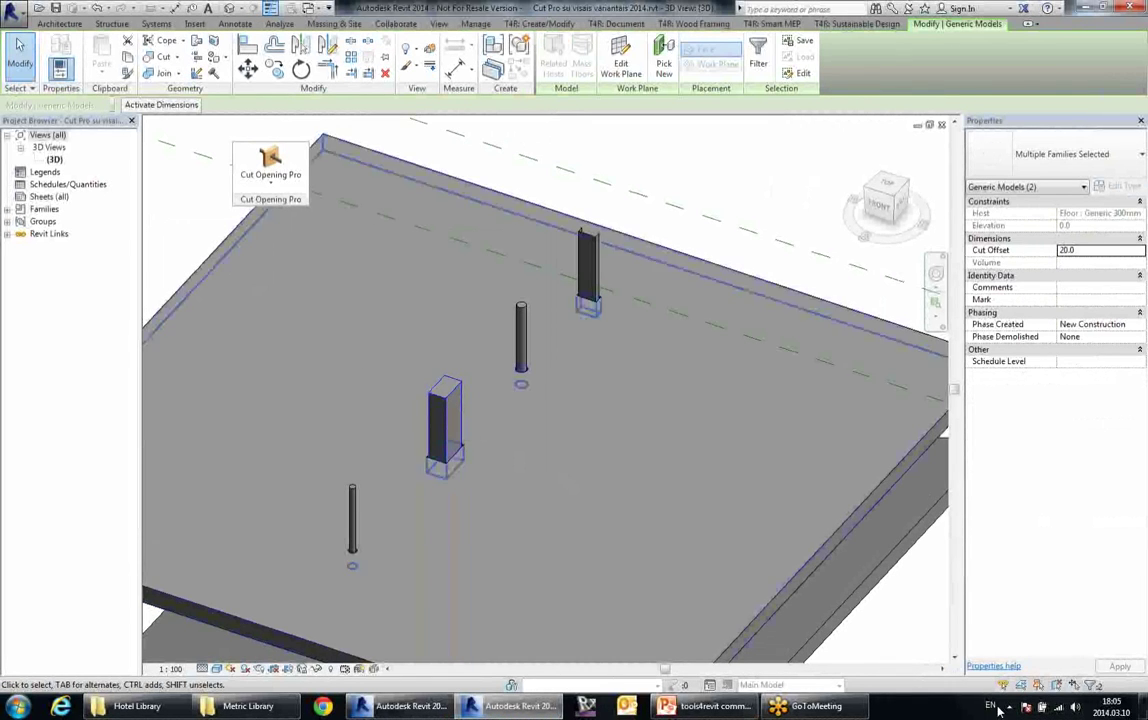
left_click(1095, 686)
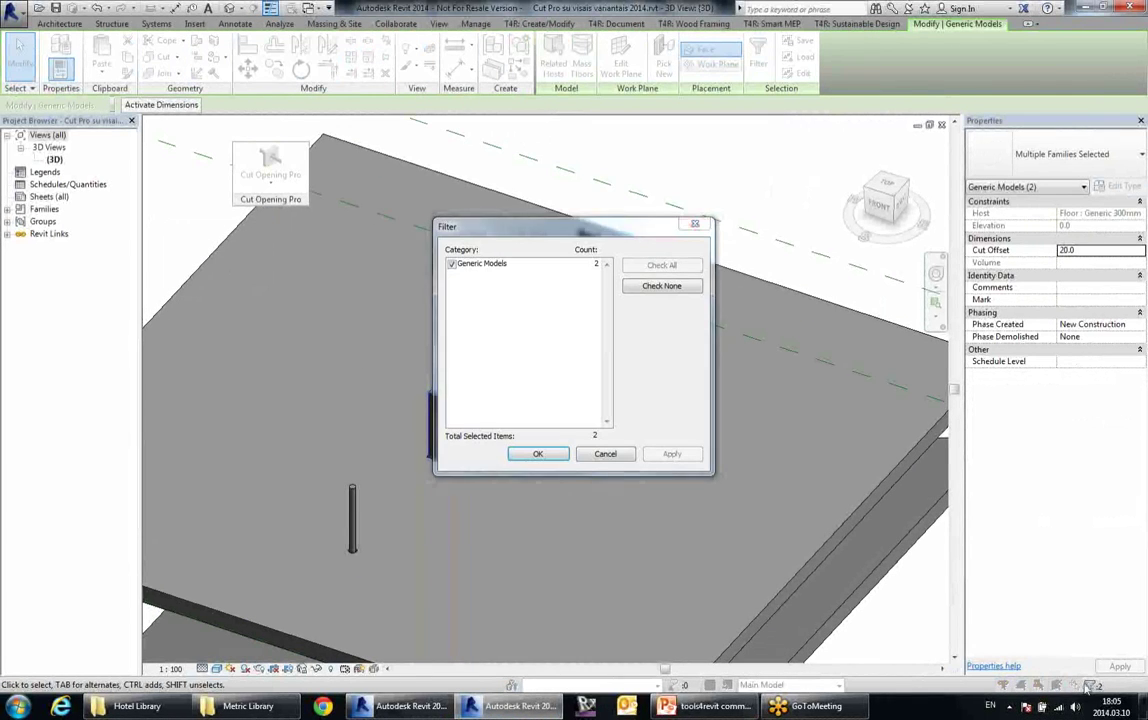
left_click(537, 454)
left_click(265, 176)
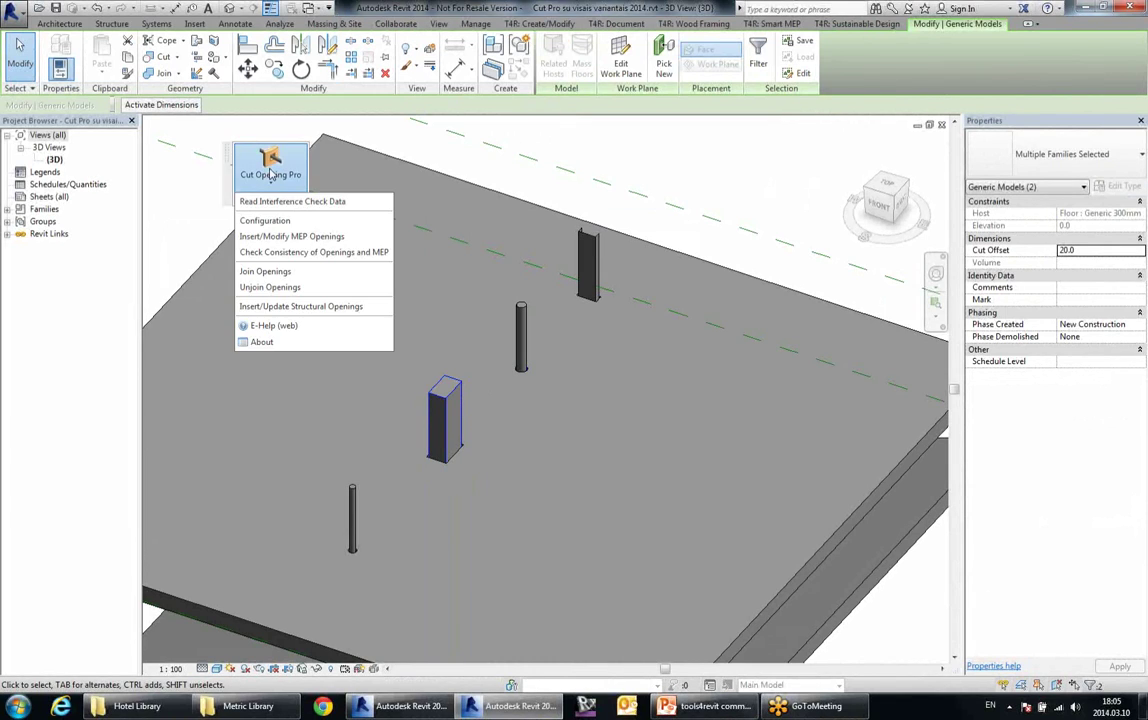
left_click(296, 272)
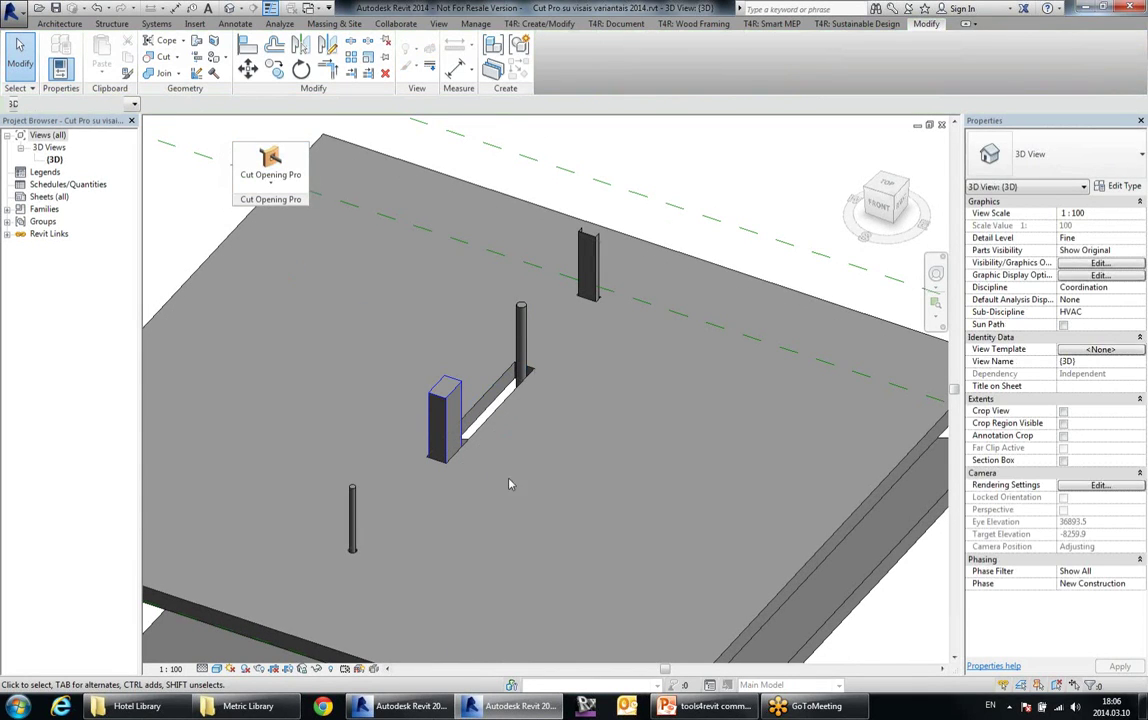
- Inspect the joined opening between the duct and the pipe by selecting the floor around it, then clear the selection
scroll(496, 443, "up", 1)
left_click(494, 389)
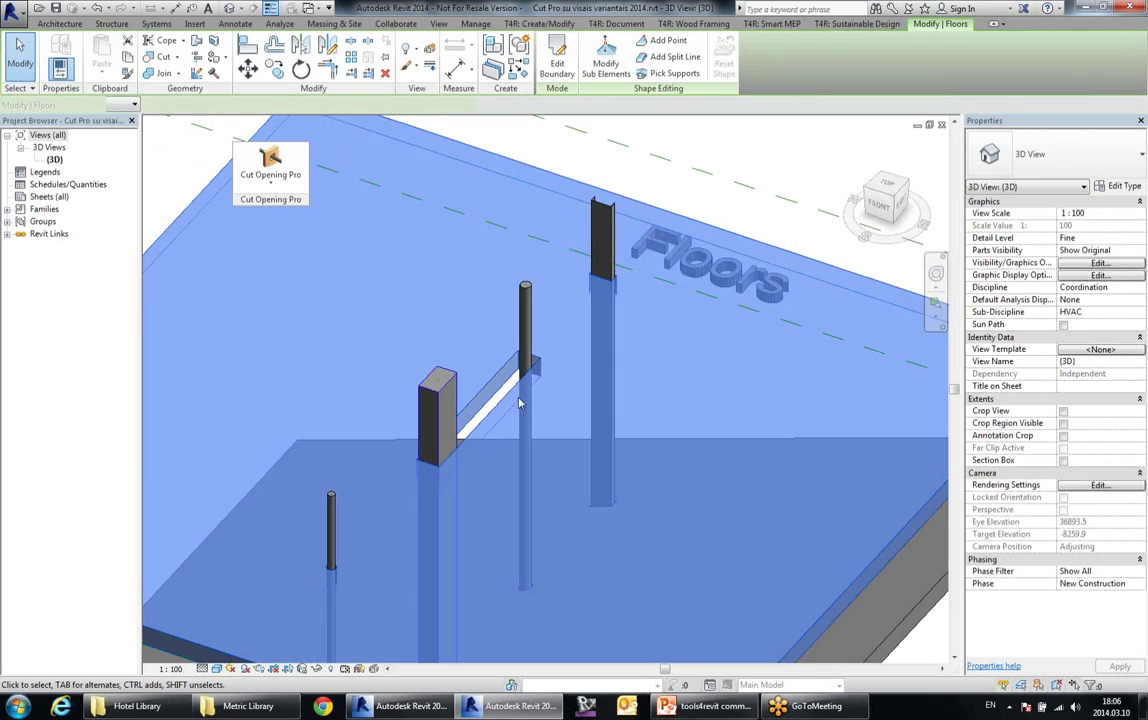
key("Escape")
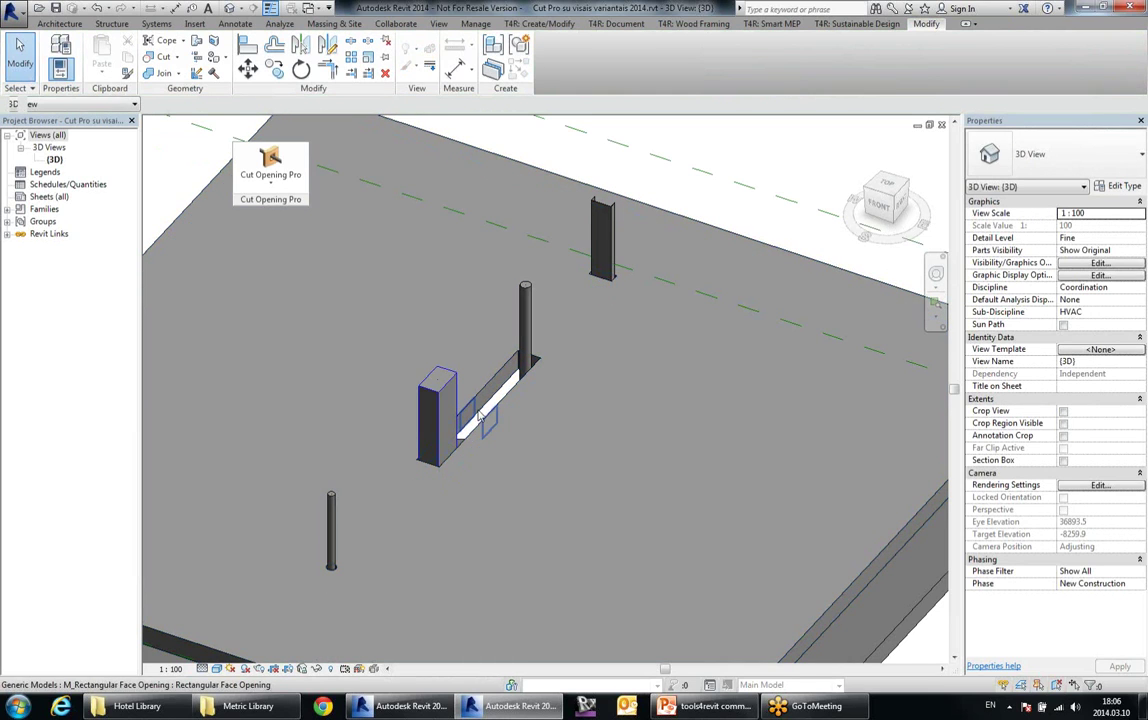
- Inspect the rectangular face opening that runs between the duct and the pipe in the floor slab, and clear the selection
left_click(480, 415)
middle_click_drag(561, 469, 530, 464, "shift")
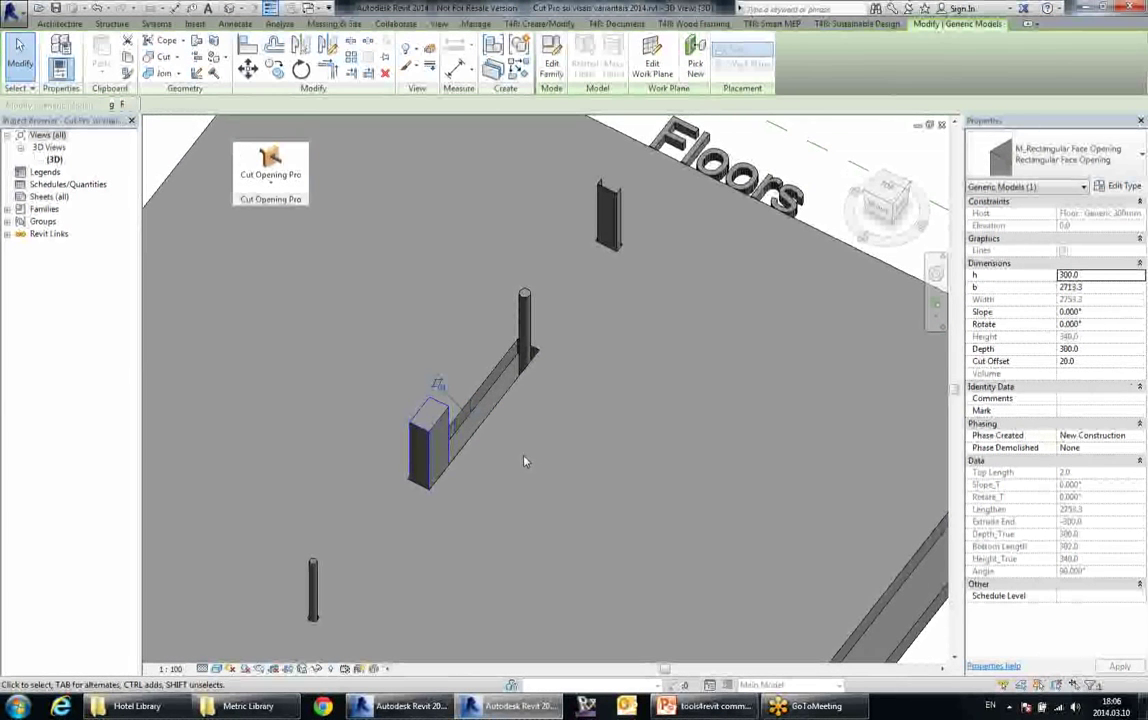
key("Escape")
middle_click_drag(525, 463, 651, 469, "shift")
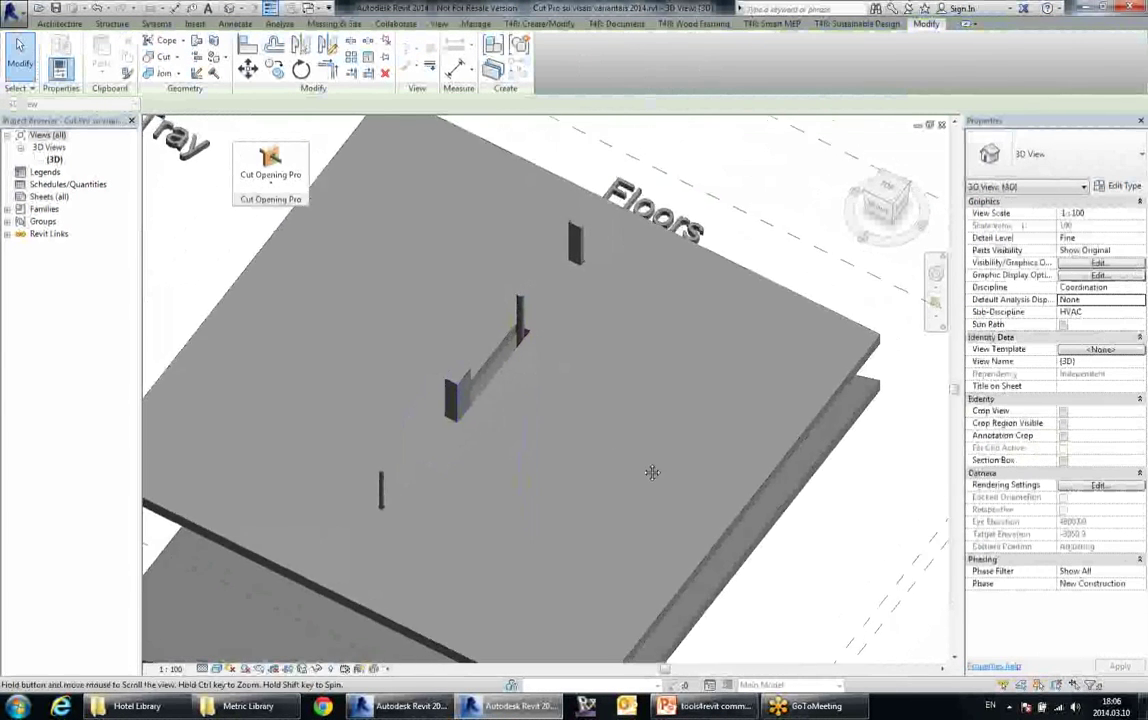
- Dismiss the Windows color scheme prompt and open the Cut Opening PRO PDF guide from the add-in's E-Help web page
left_click(262, 186)
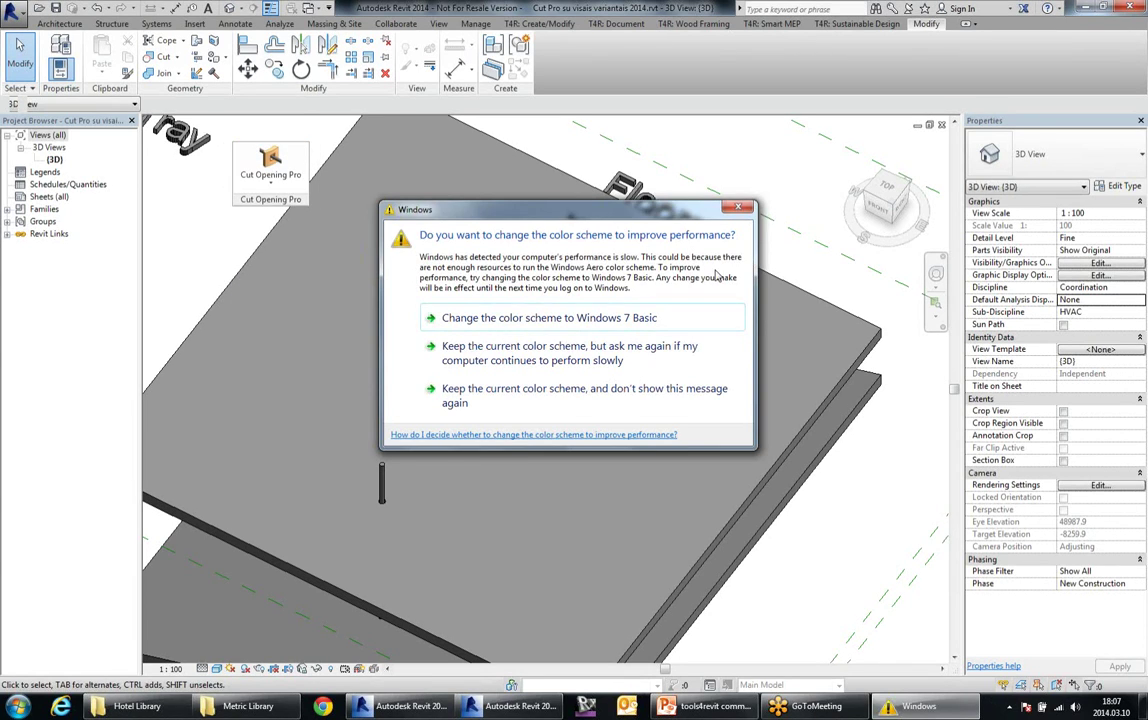
left_click(738, 207)
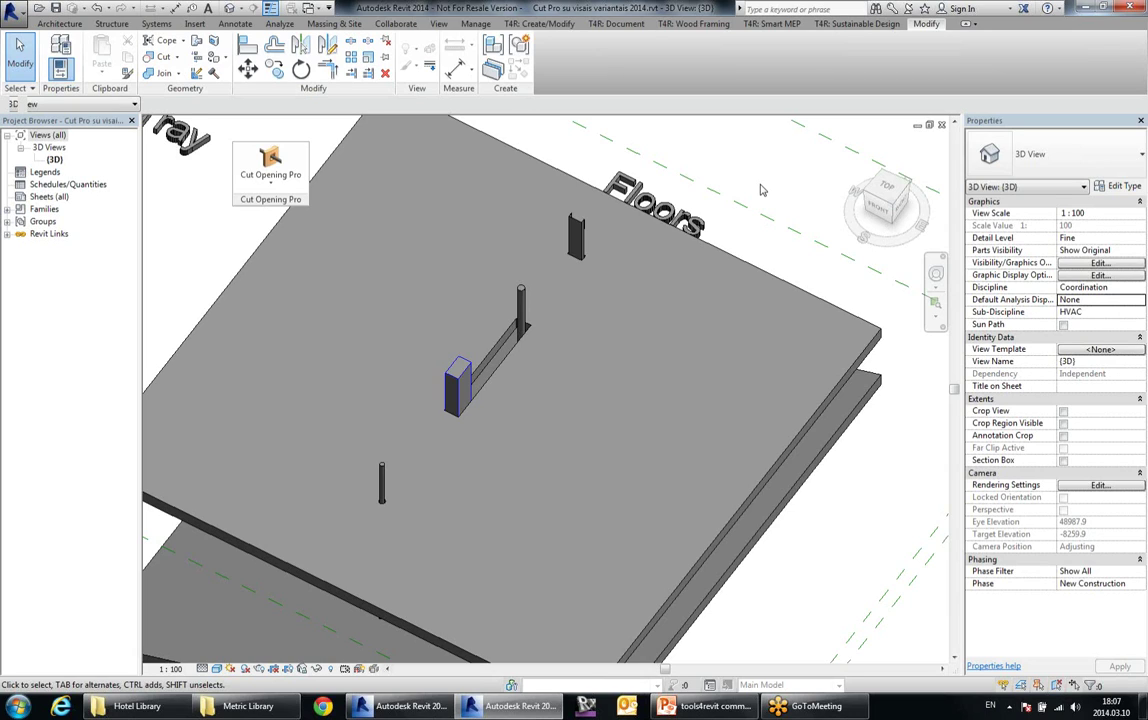
left_click(293, 182)
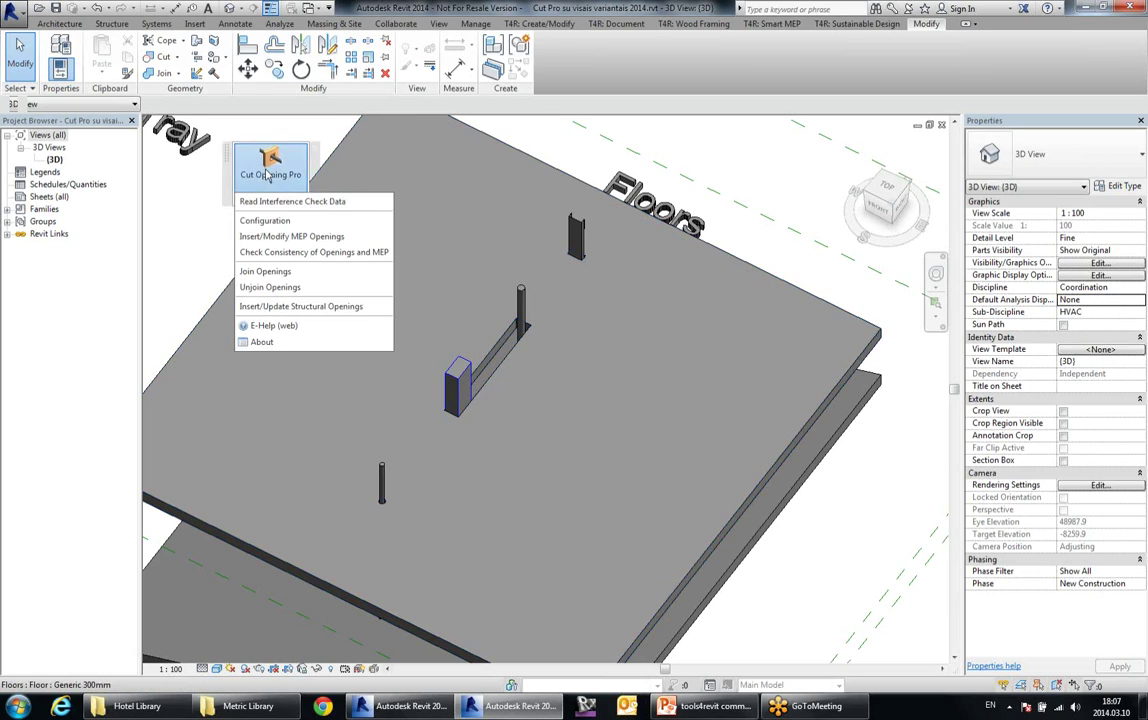
left_click(316, 328)
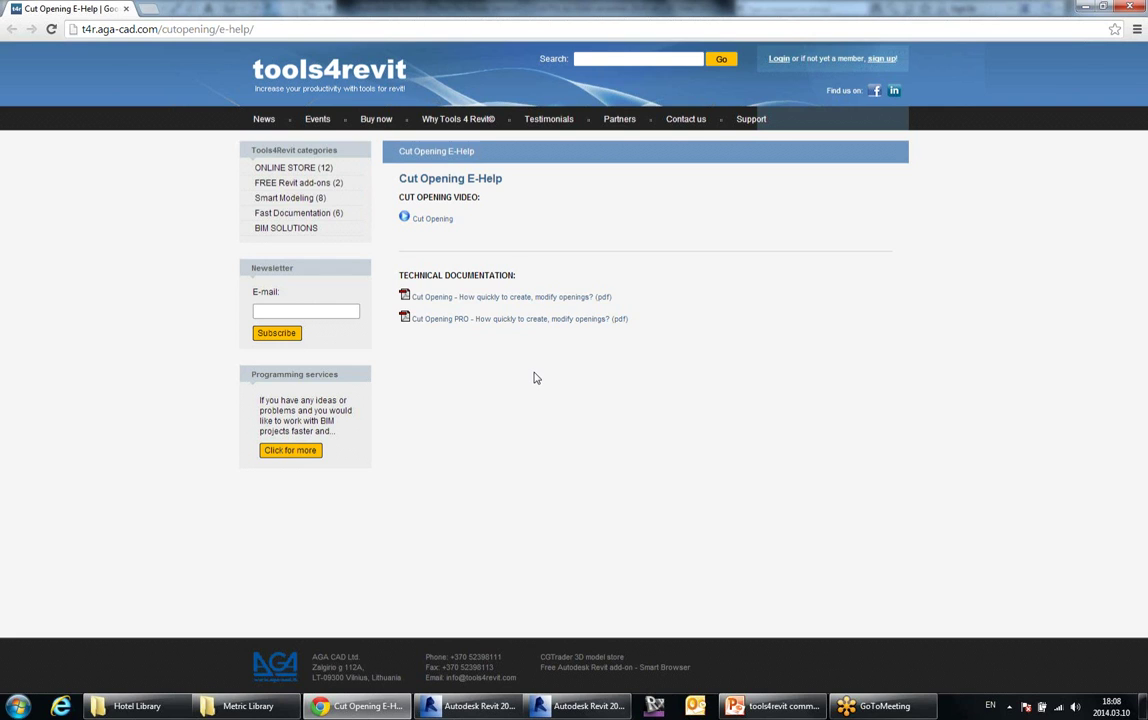
left_click(492, 322)
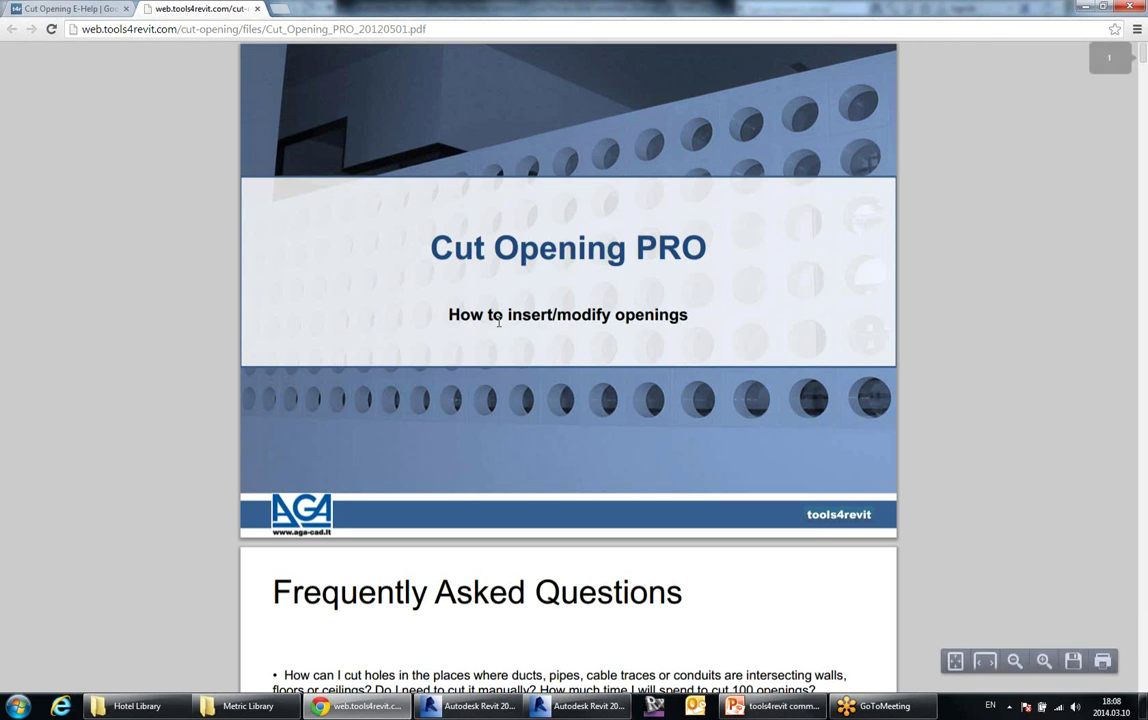
- Read the guide's workflow pages, from running the interference check and reading its data to inserting MEP openings
scroll(505, 323, "down", 5)
scroll(511, 322, "down", 9)
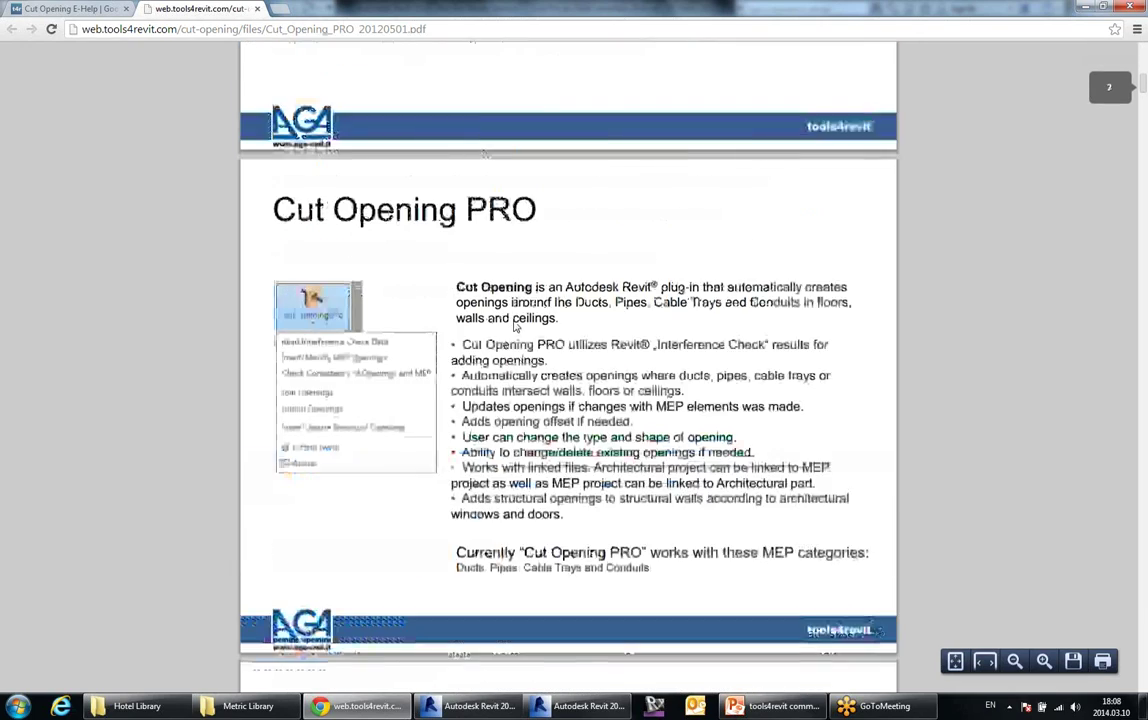
scroll(516, 327, "down", 8)
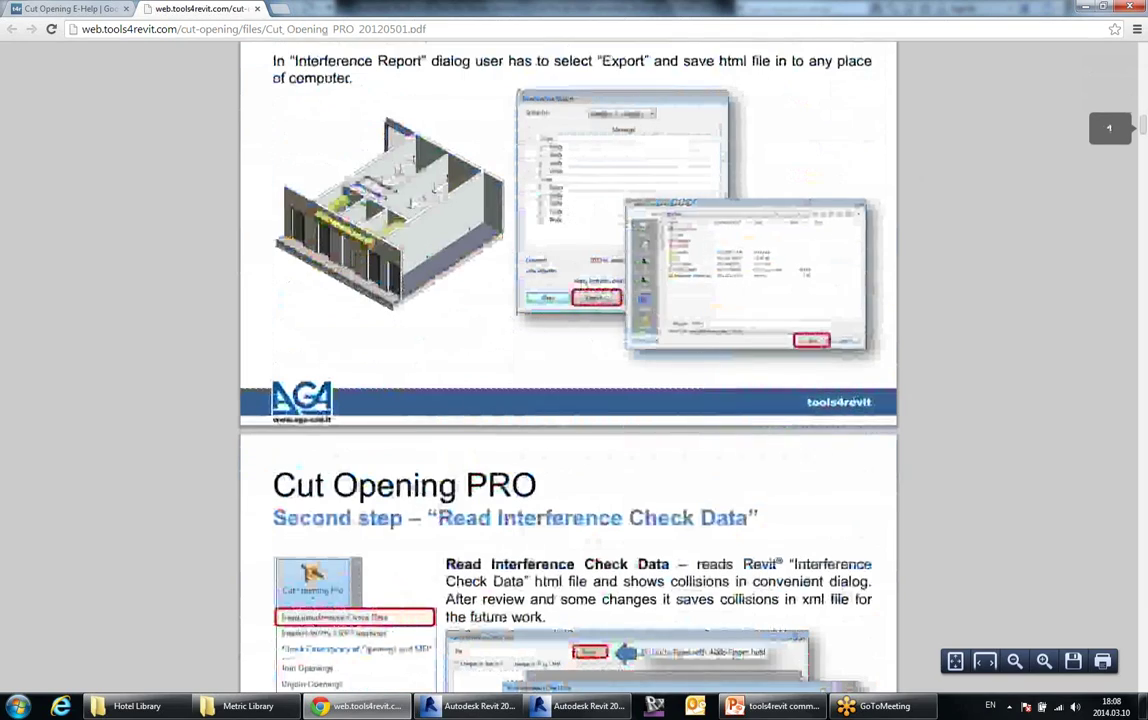
scroll(568, 360, "down", 5)
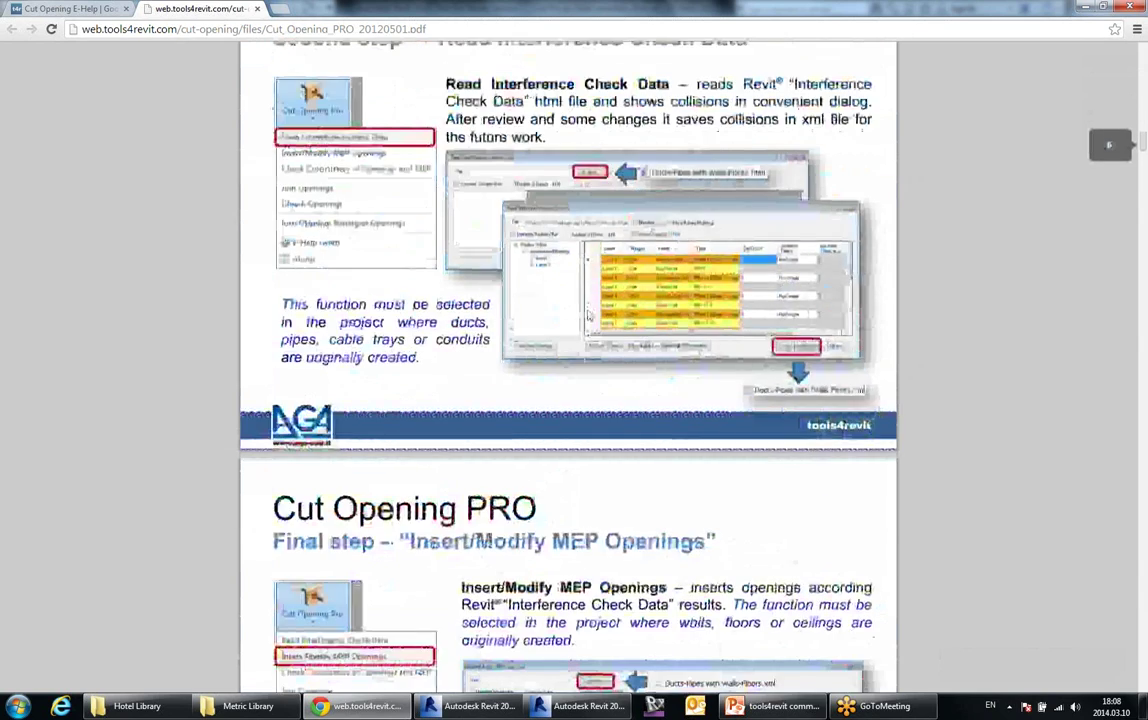
scroll(568, 360, "up", 6)
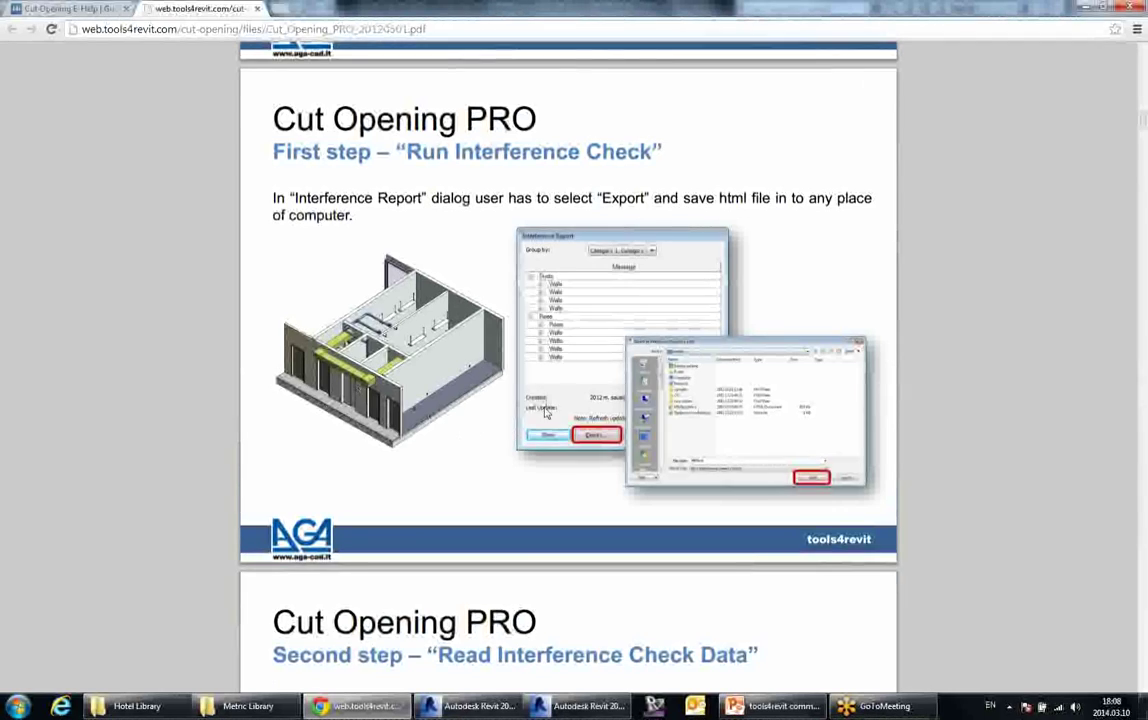
scroll(543, 402, "down", 4)
scroll(543, 404, "down", 2)
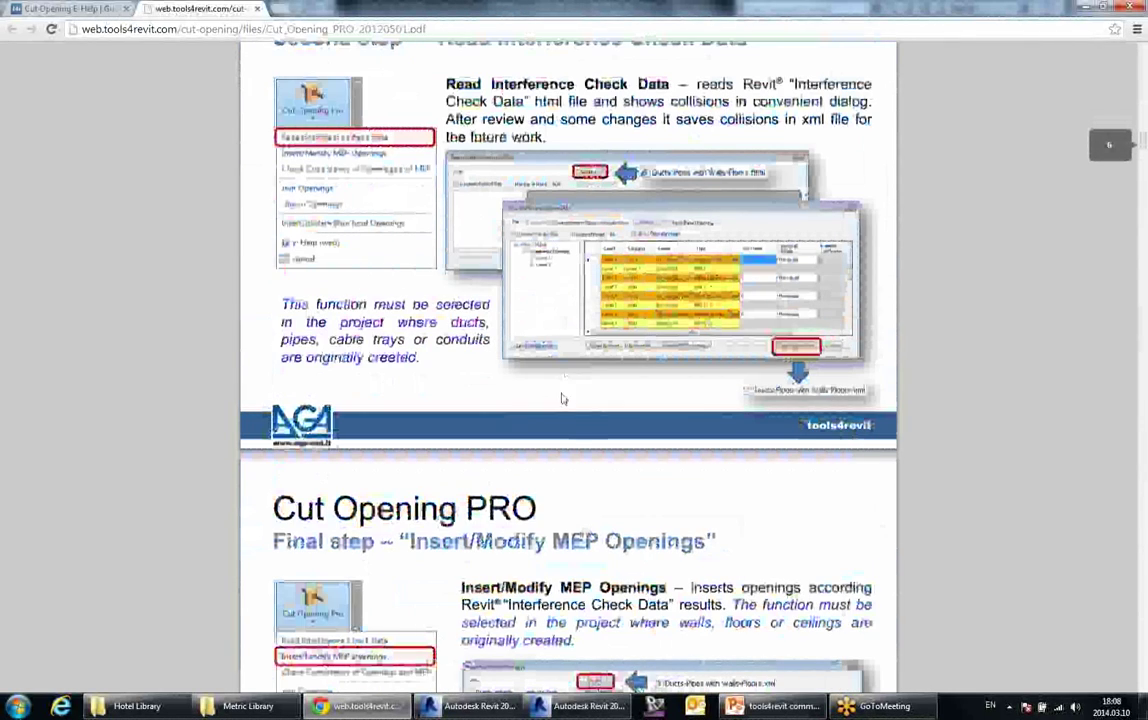
scroll(632, 305, "down", 5)
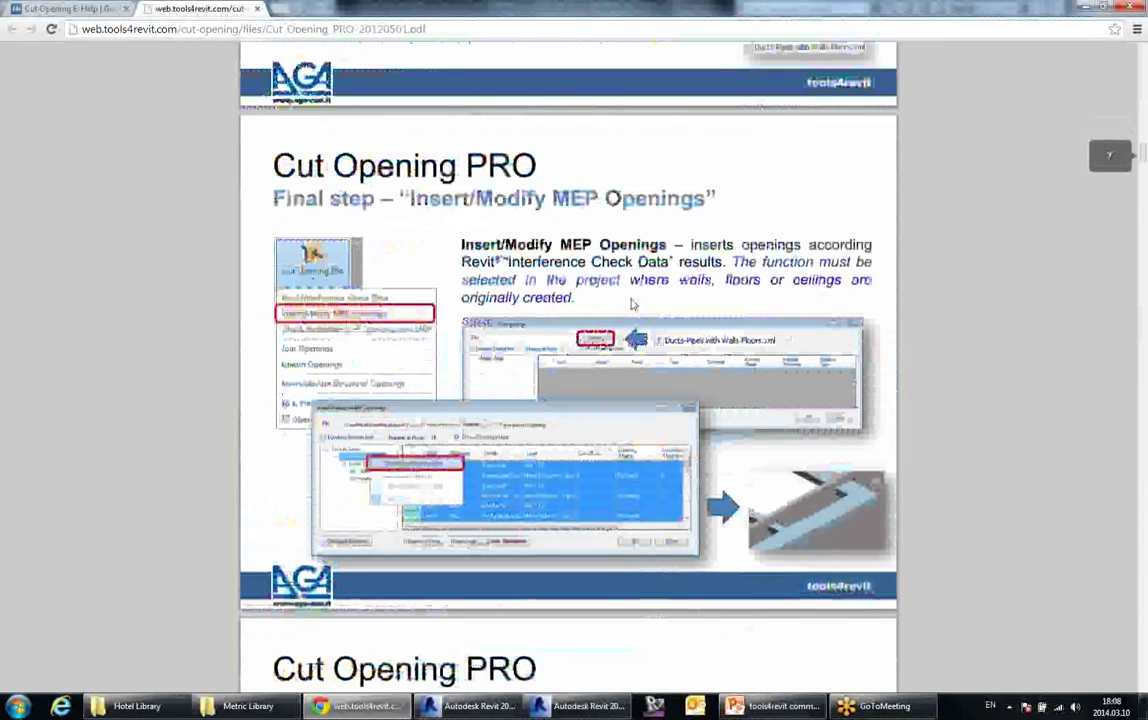
scroll(632, 307, "down", 3)
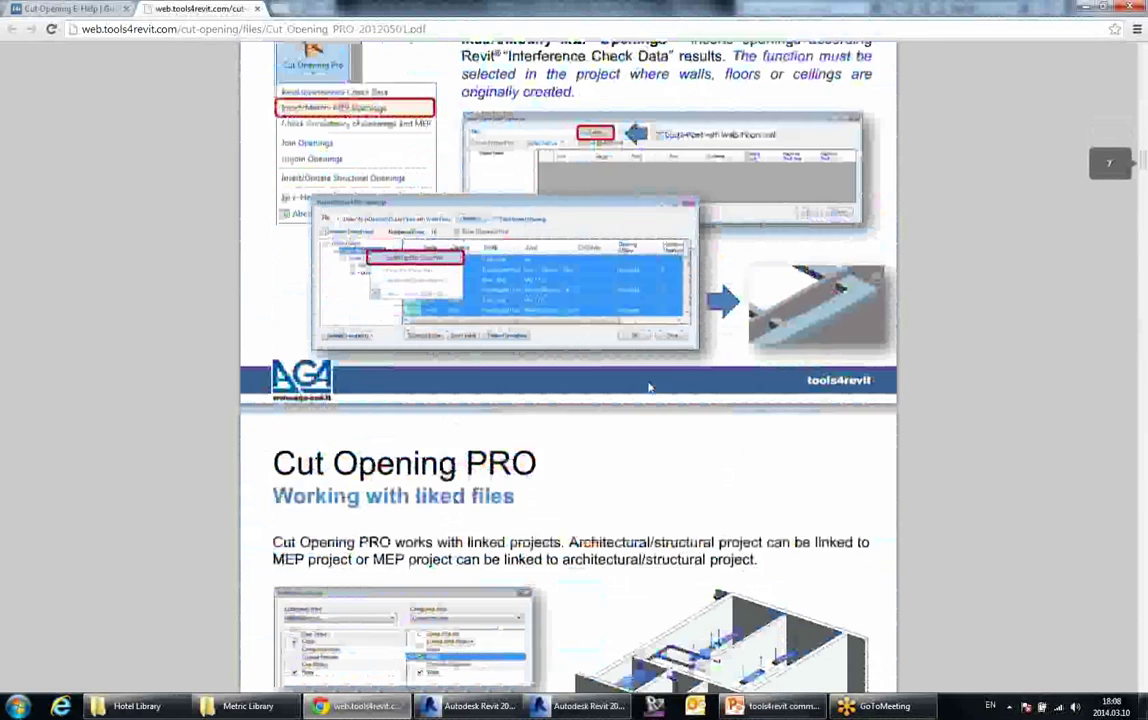
- Examine the guide's pages on linked files, dialogs, opening status, host grouping, face based openings and changing selected parameters
scroll(673, 376, "down", 8)
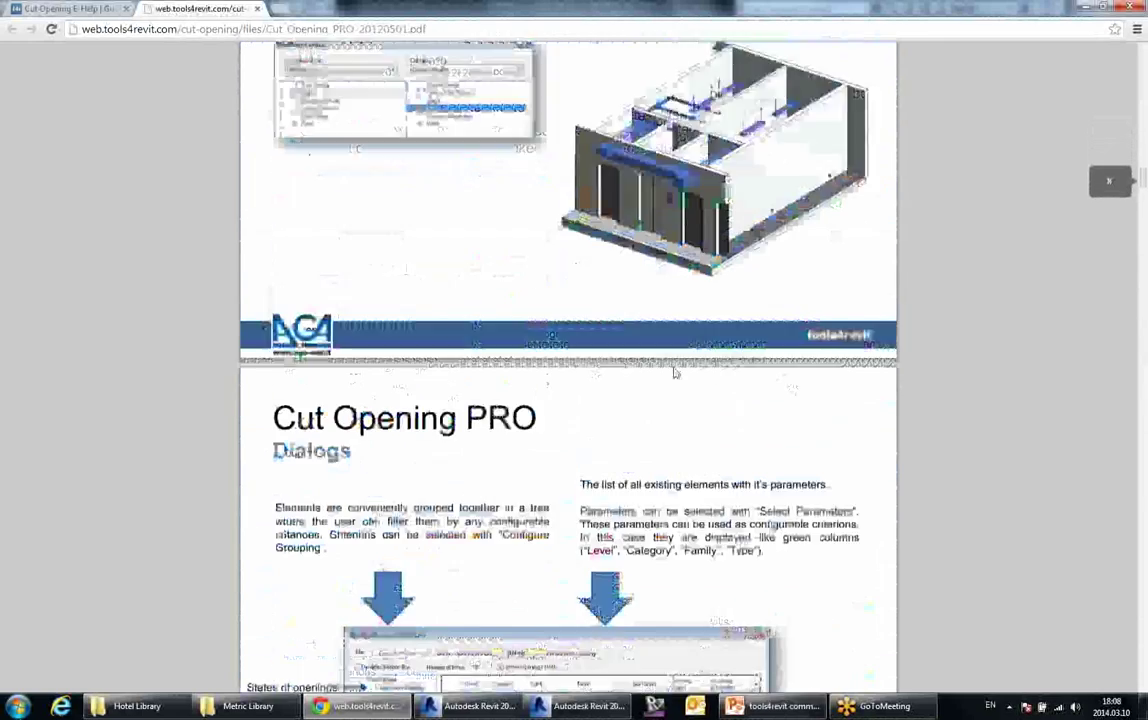
scroll(673, 372, "down", 4)
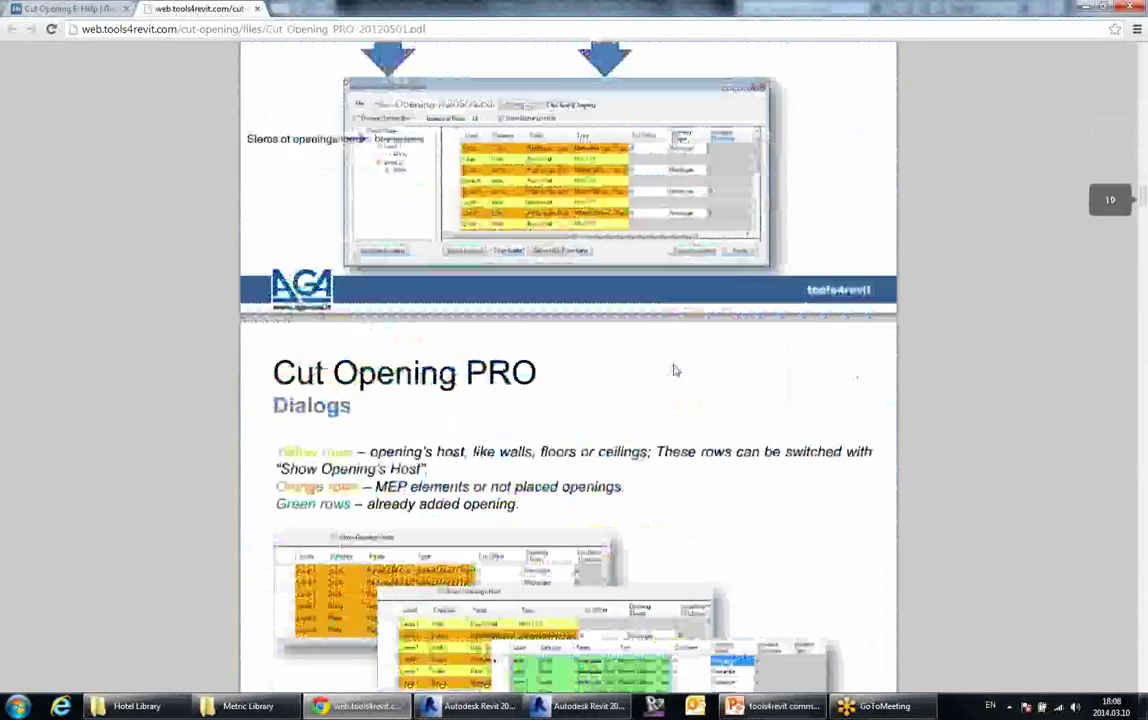
scroll(675, 371, "down", 1)
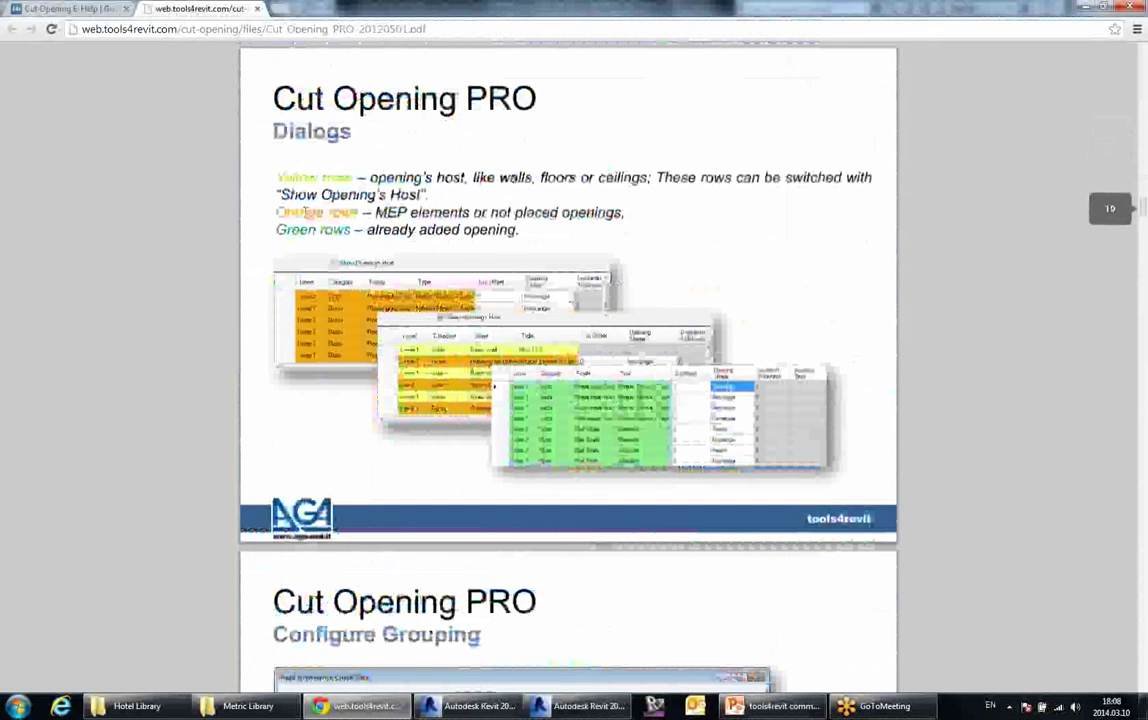
scroll(646, 272, "down", 8)
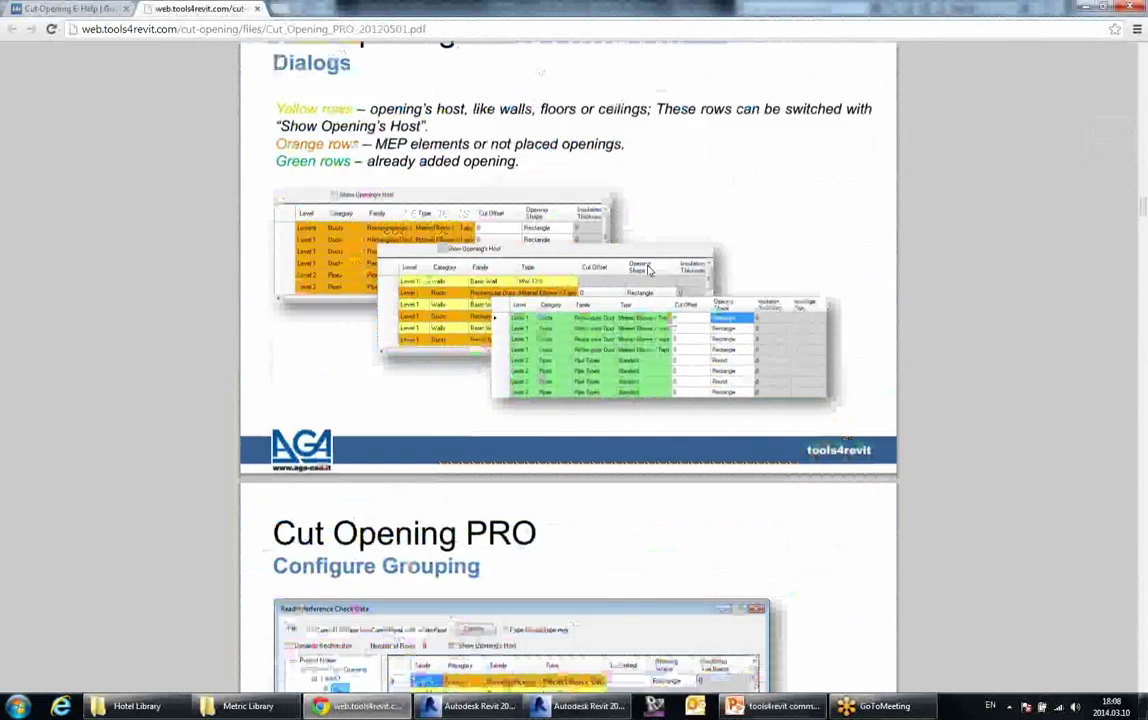
scroll(648, 285, "down", 11)
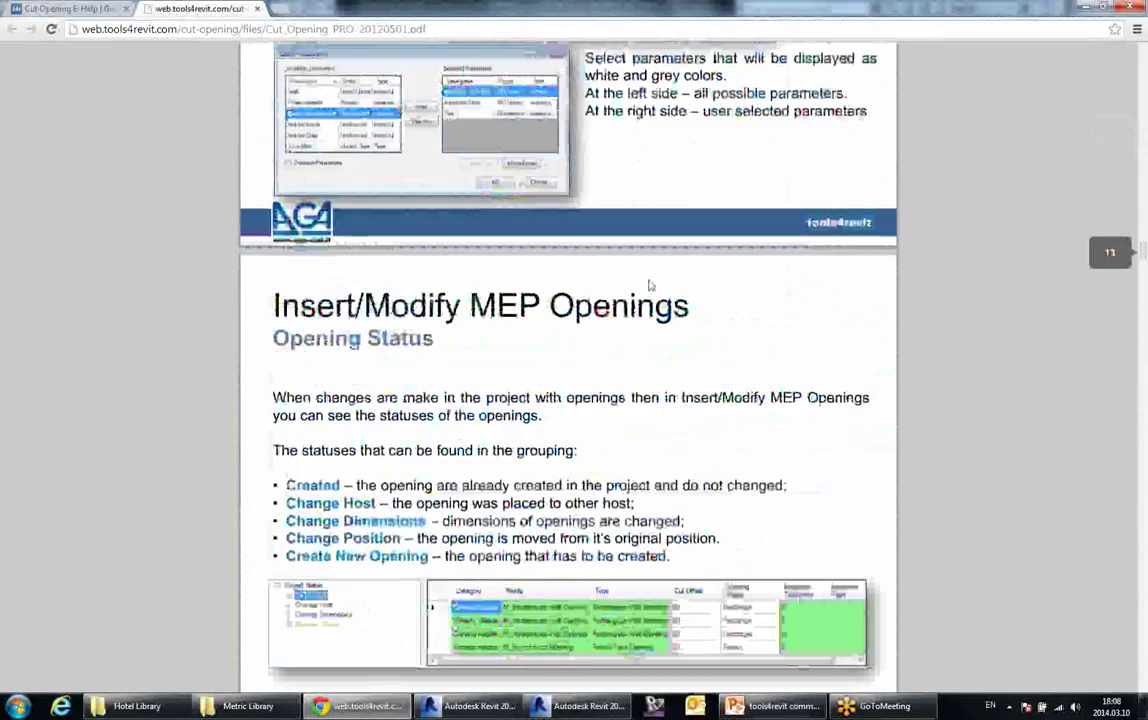
scroll(654, 290, "down", 18)
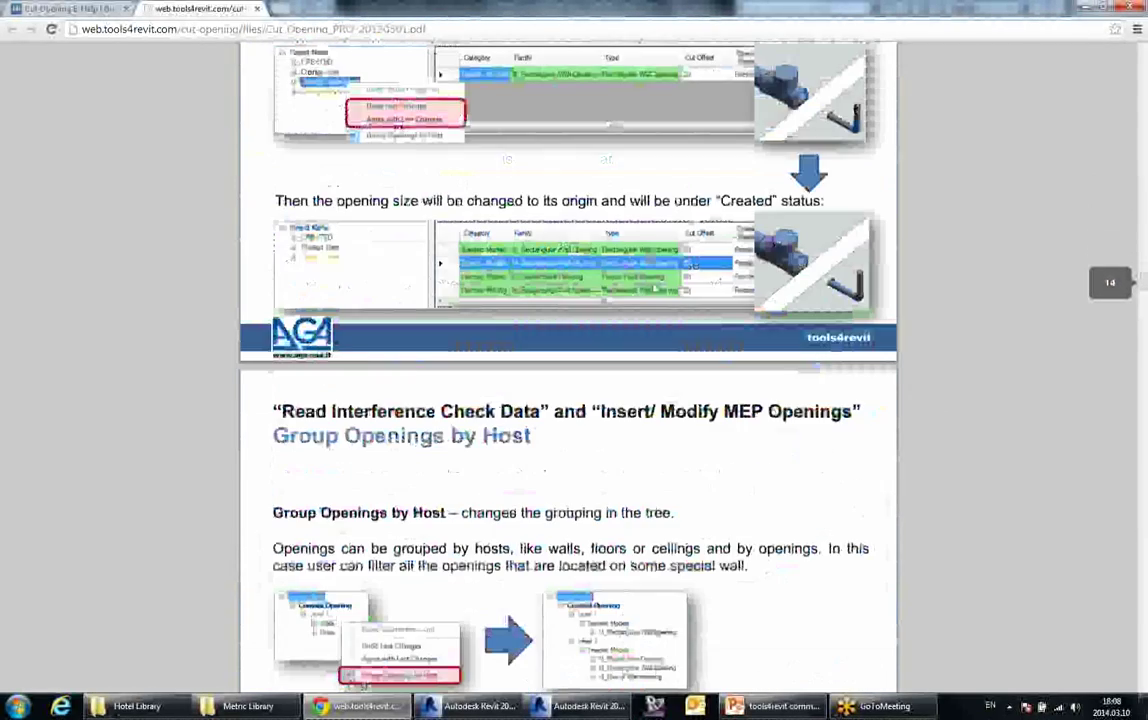
scroll(653, 289, "down", 1)
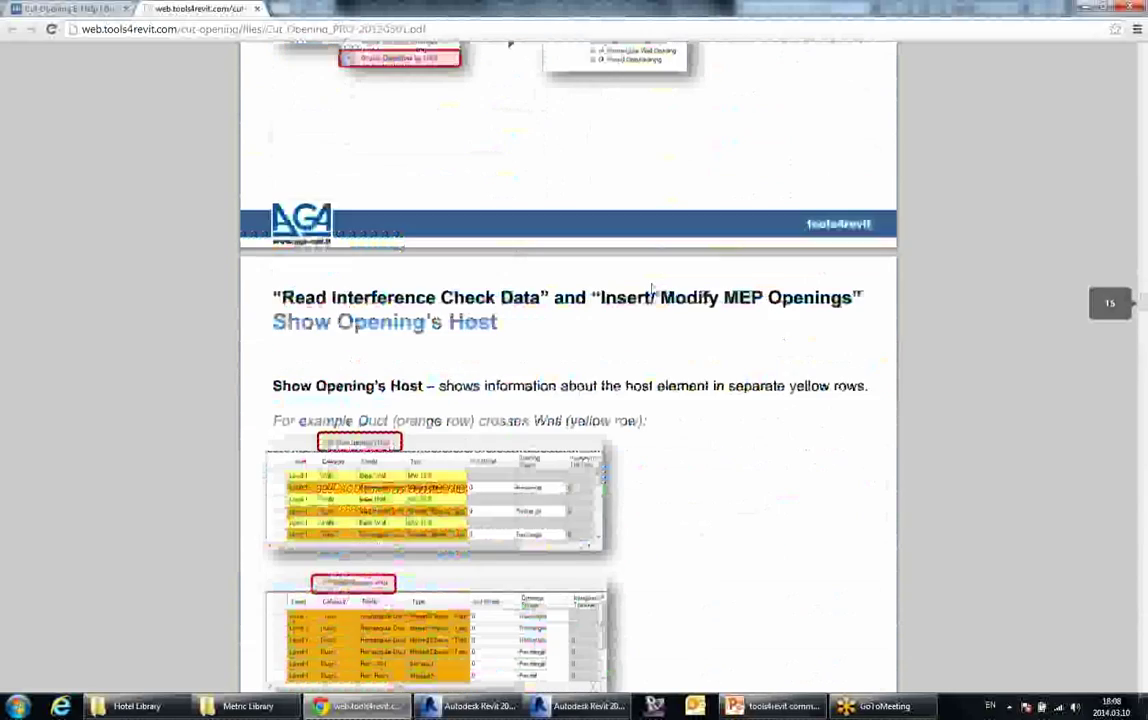
scroll(653, 290, "down", 12)
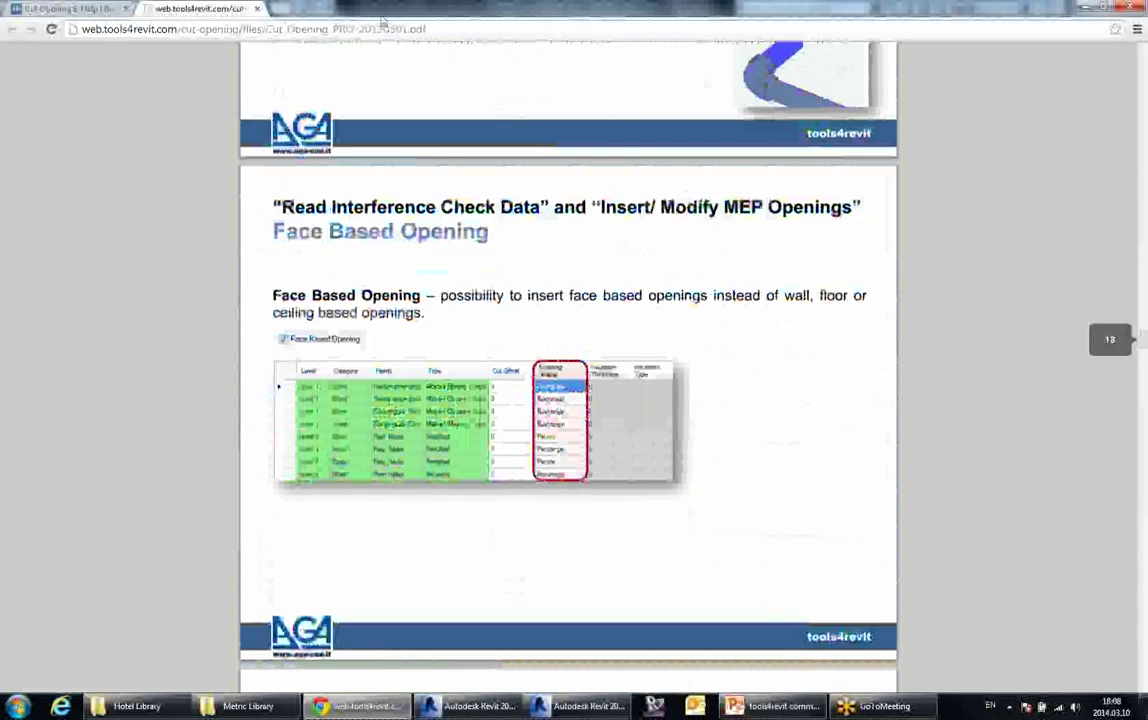
scroll(336, 196, "down", 7)
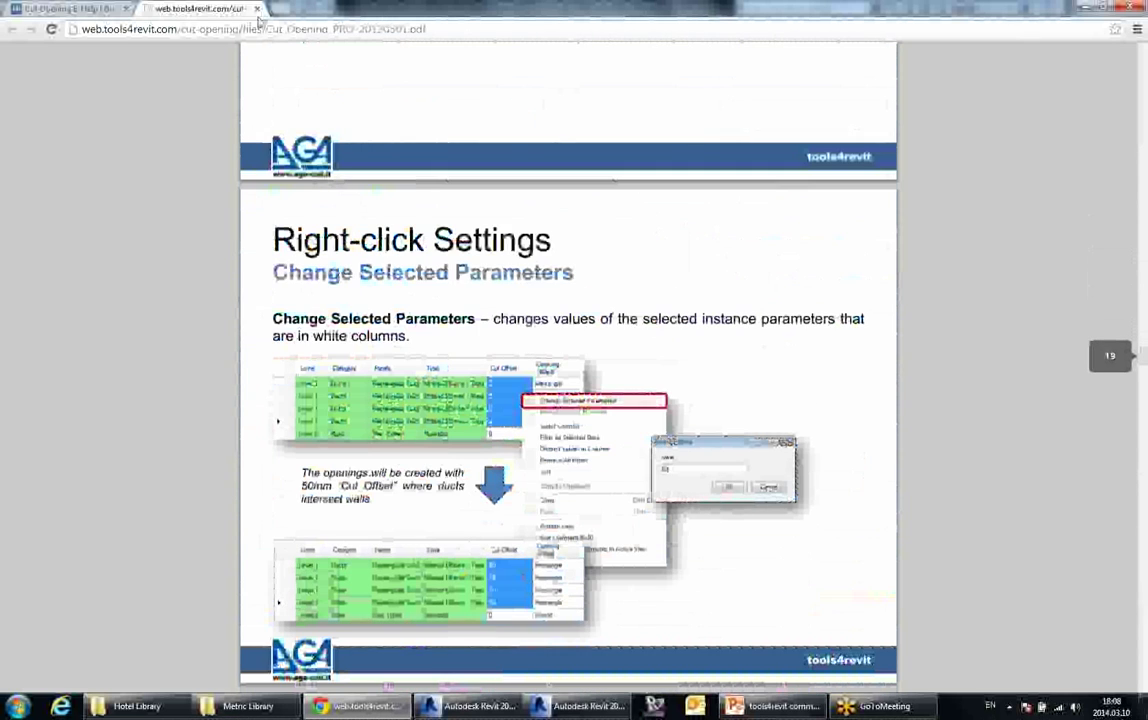
- Close the PDF guide and the E-Help page to return to the floor openings in the Revit 3D view
left_click(257, 8)
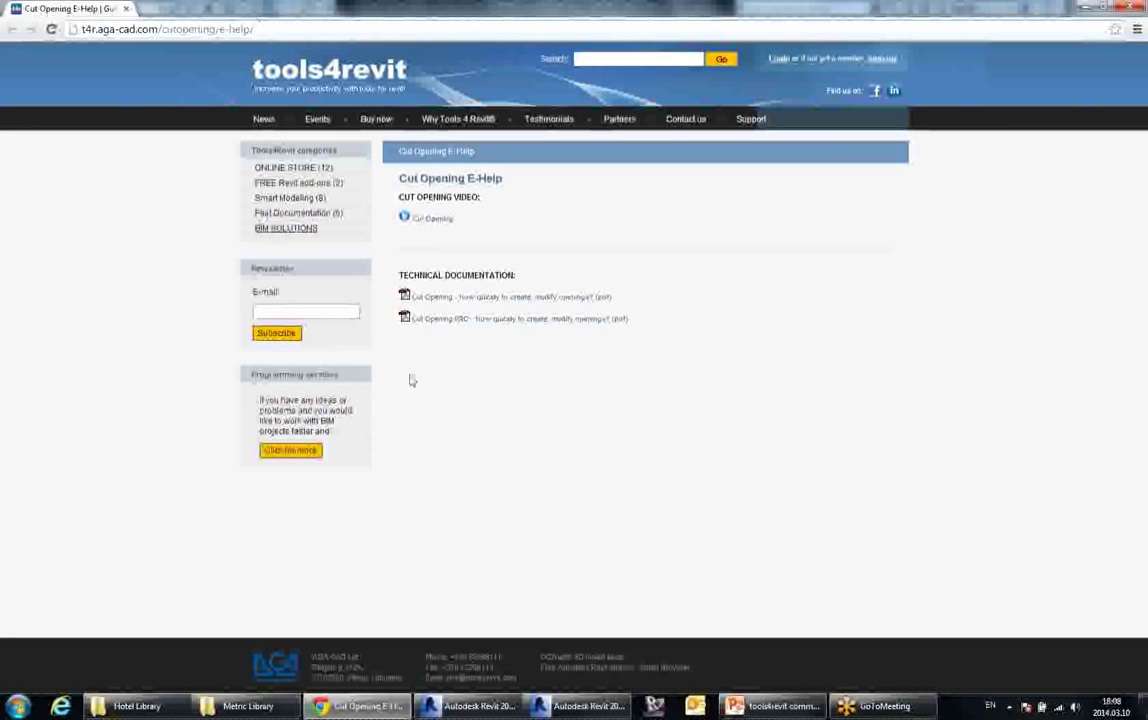
left_click(125, 9)
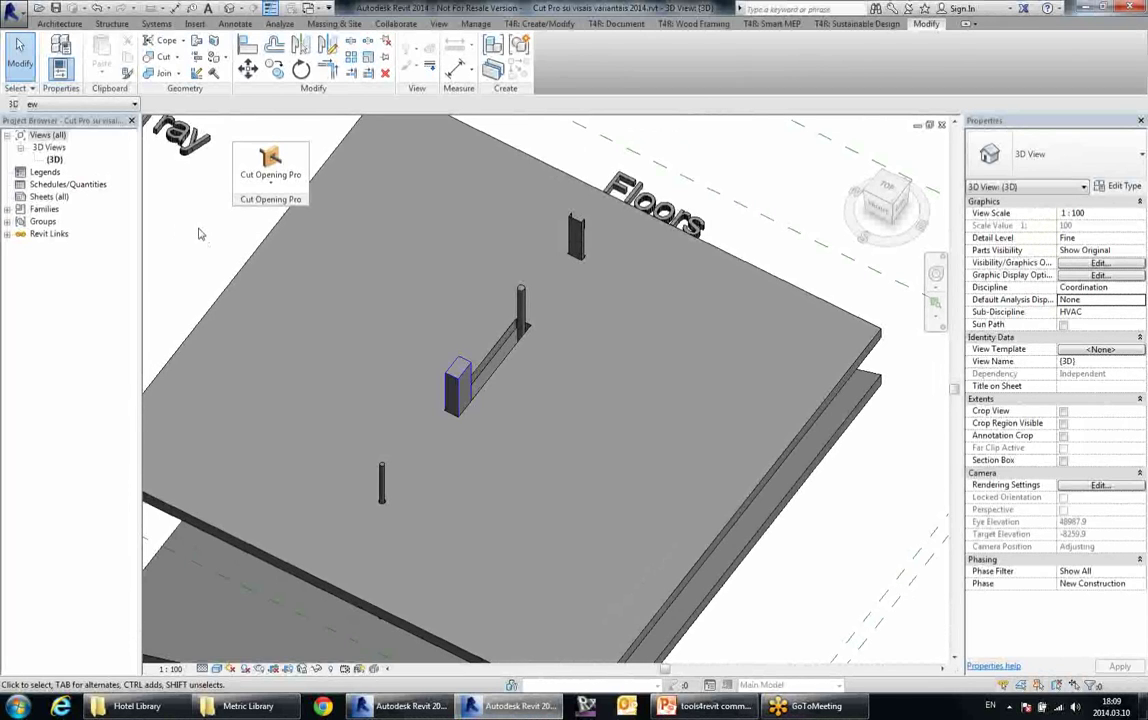
scroll(220, 255, "down", 1)
scroll(220, 255, "down", 2)
middle_click_drag(220, 255, 381, 398)
- Switch to the PowerPoint presentation, resume the slide show and advance from Cut Opening PRO to the Smart Browser PRO slide
left_click(705, 706)
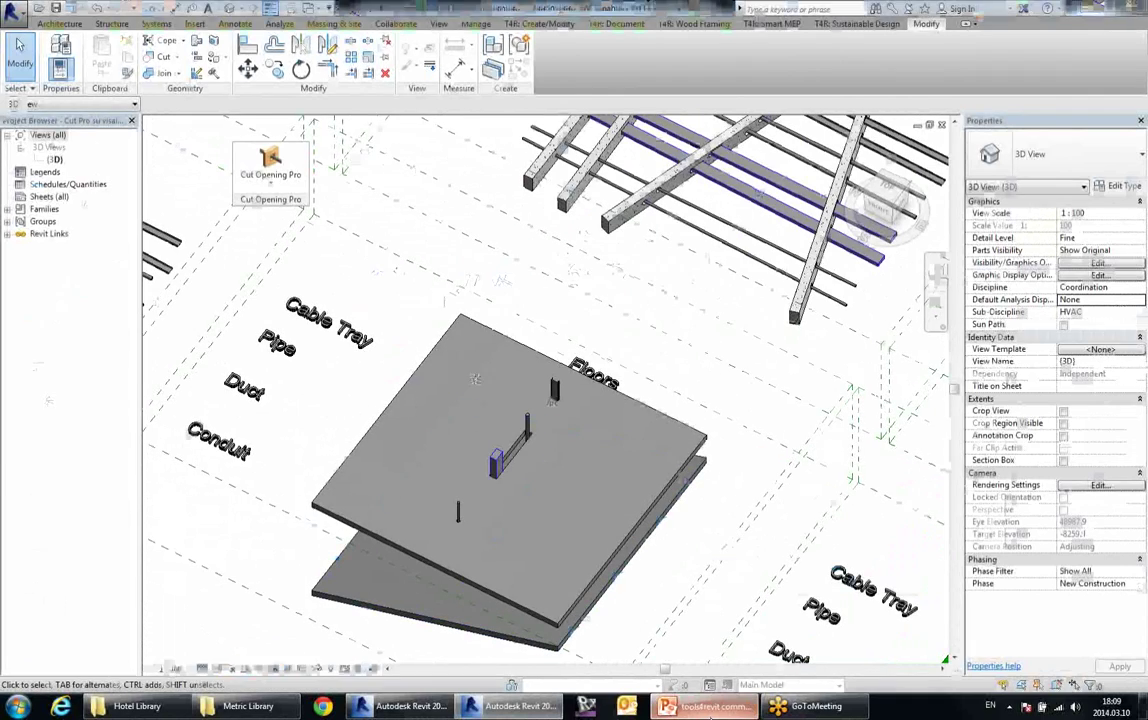
left_click(1006, 686)
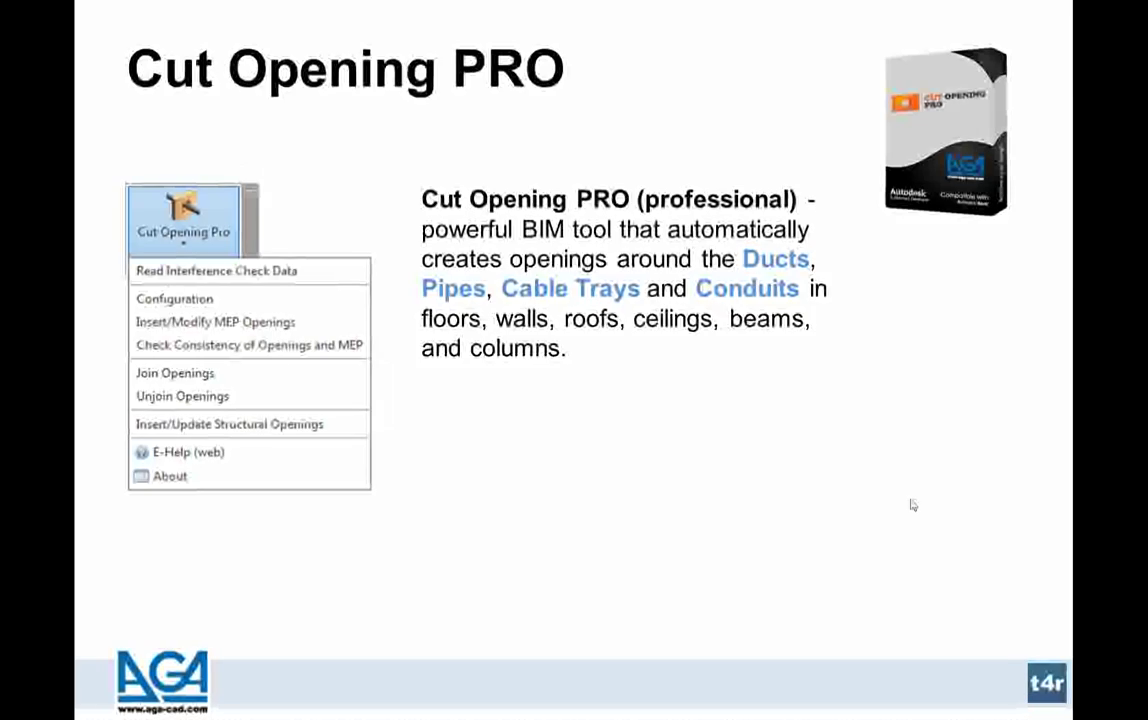
left_click(911, 505)
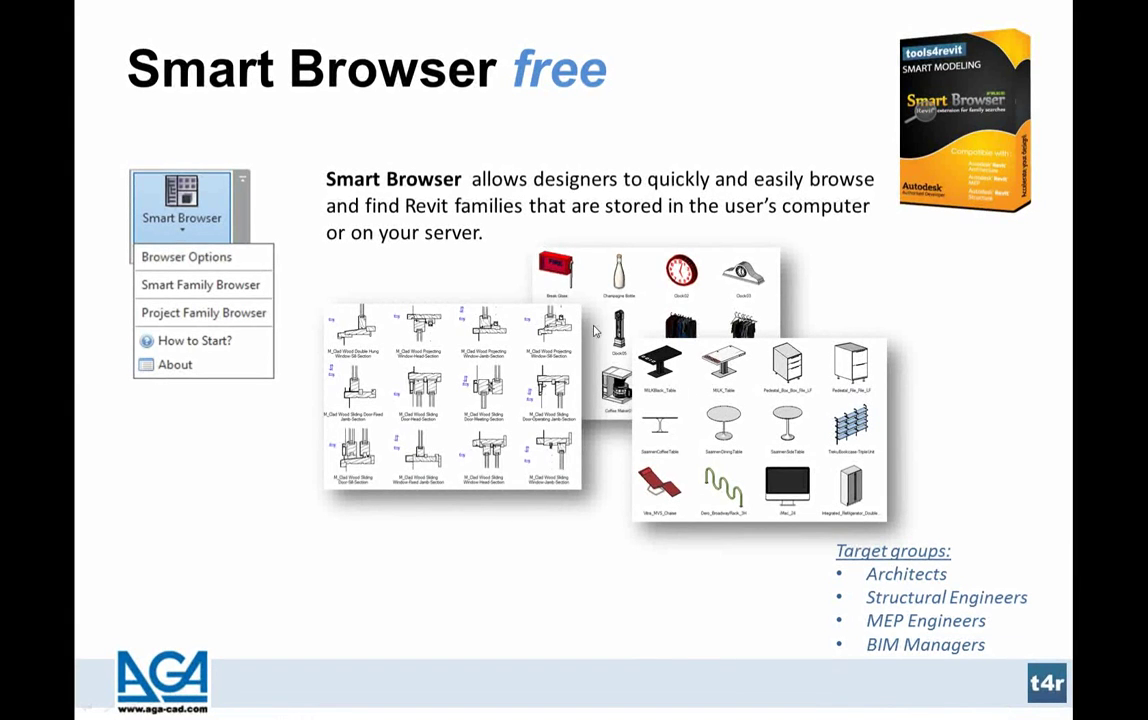
left_click(565, 393)
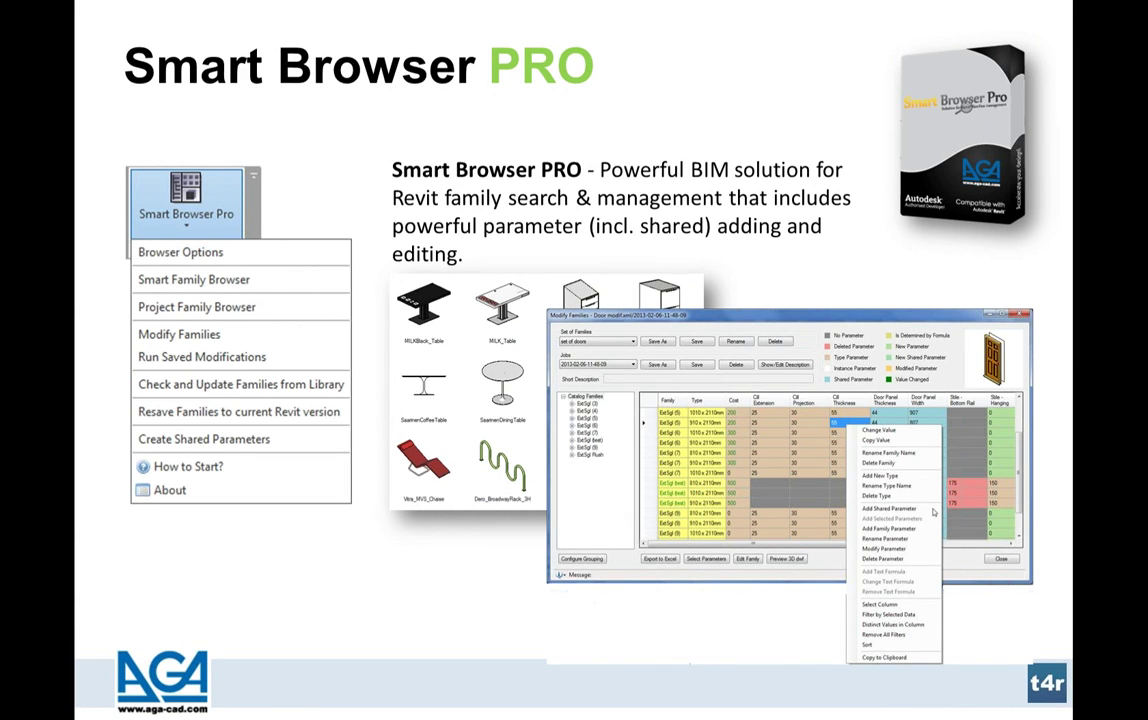
- Leave the slide show, switch to the MEP project in Revit and float the Smart Browser Pro panel over the drawing area
key("Escape")
left_click(408, 706)
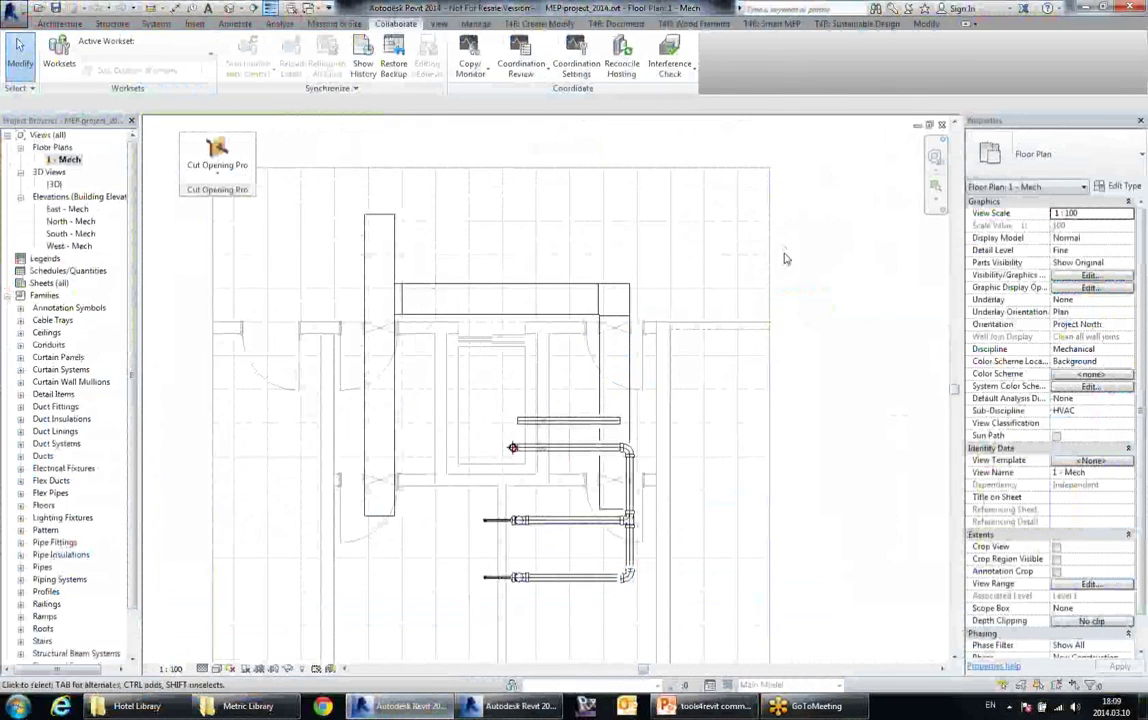
scroll(784, 254, "down", 1)
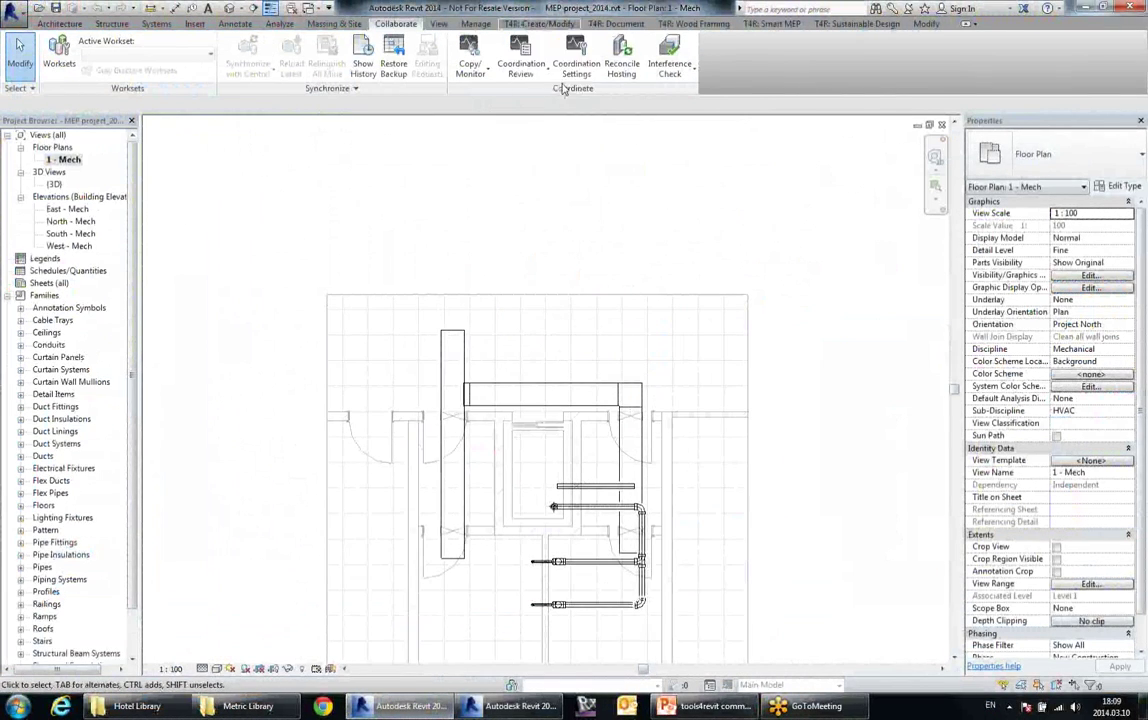
left_click(540, 24)
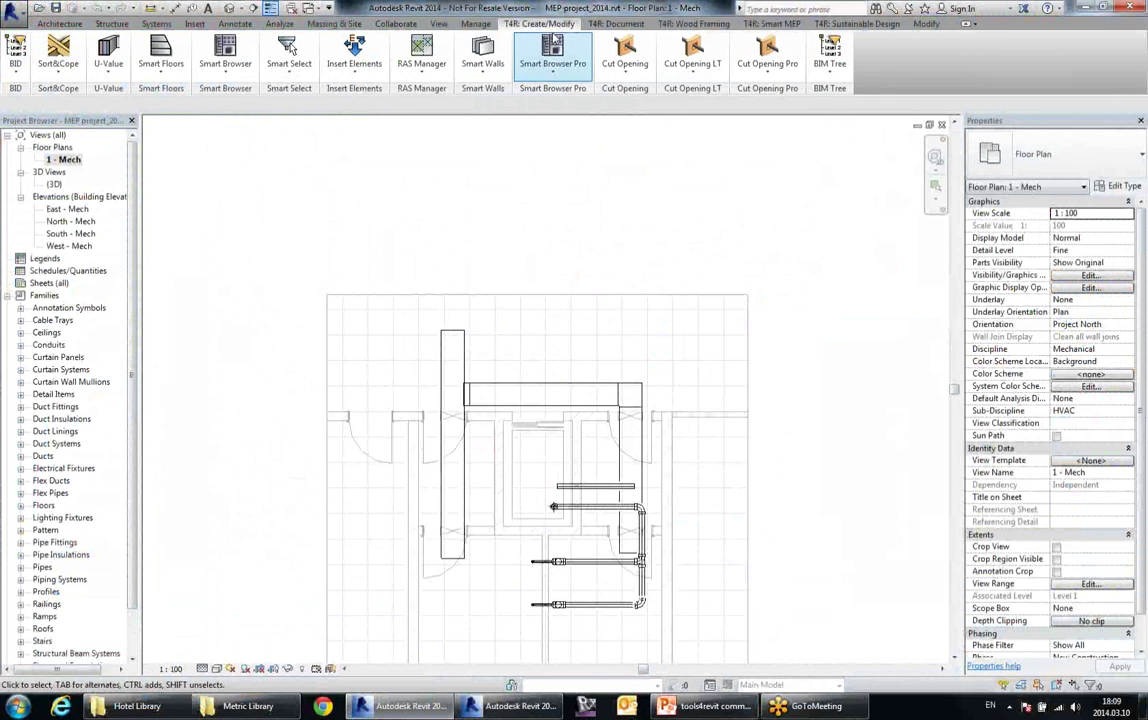
left_click_drag(514, 88, 249, 195)
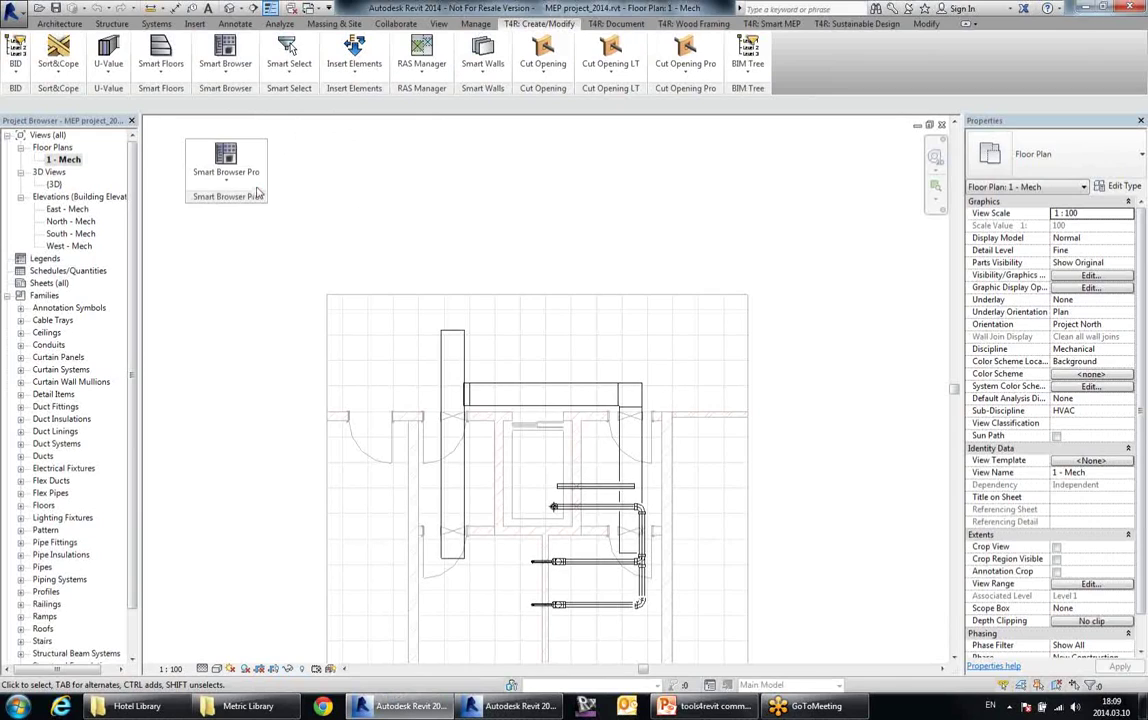
- Review the list of Smart Browser Pro commands and resume the PowerPoint slide show at the Smart Browser PRO slide
left_click(256, 178)
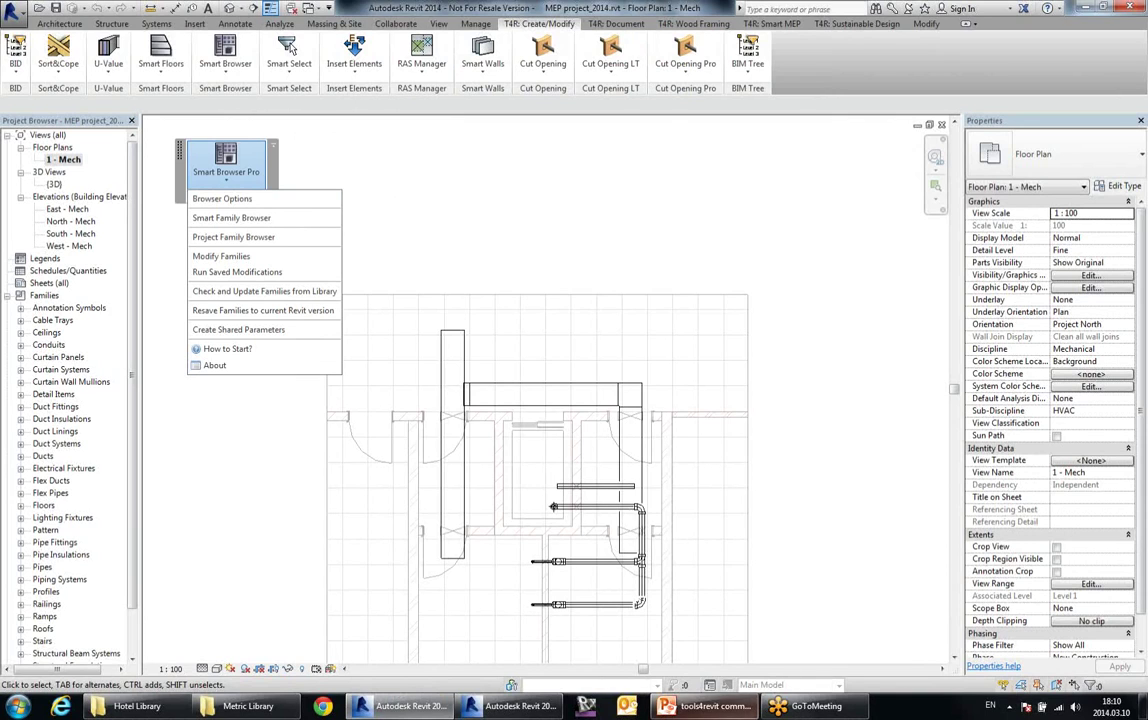
left_click(706, 706)
left_click(1006, 686)
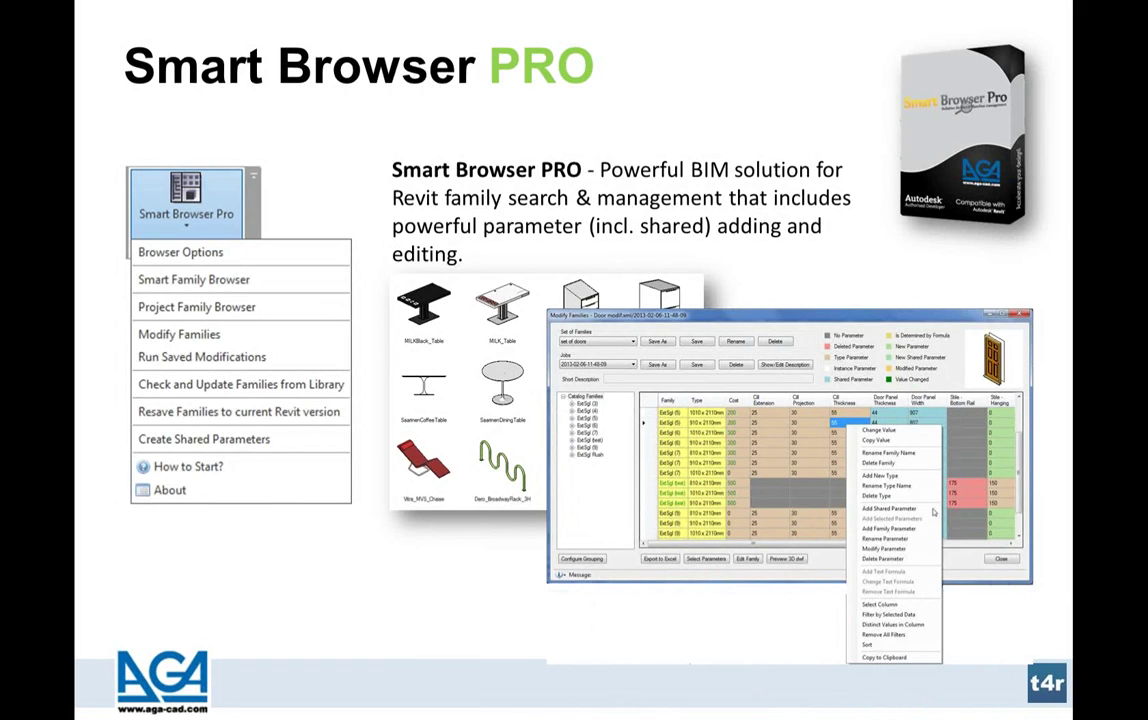
- Leave the slide show, return to the MEP project in Revit and open the Smart Browser Pro Browser Options
key("Escape")
left_click(398, 706)
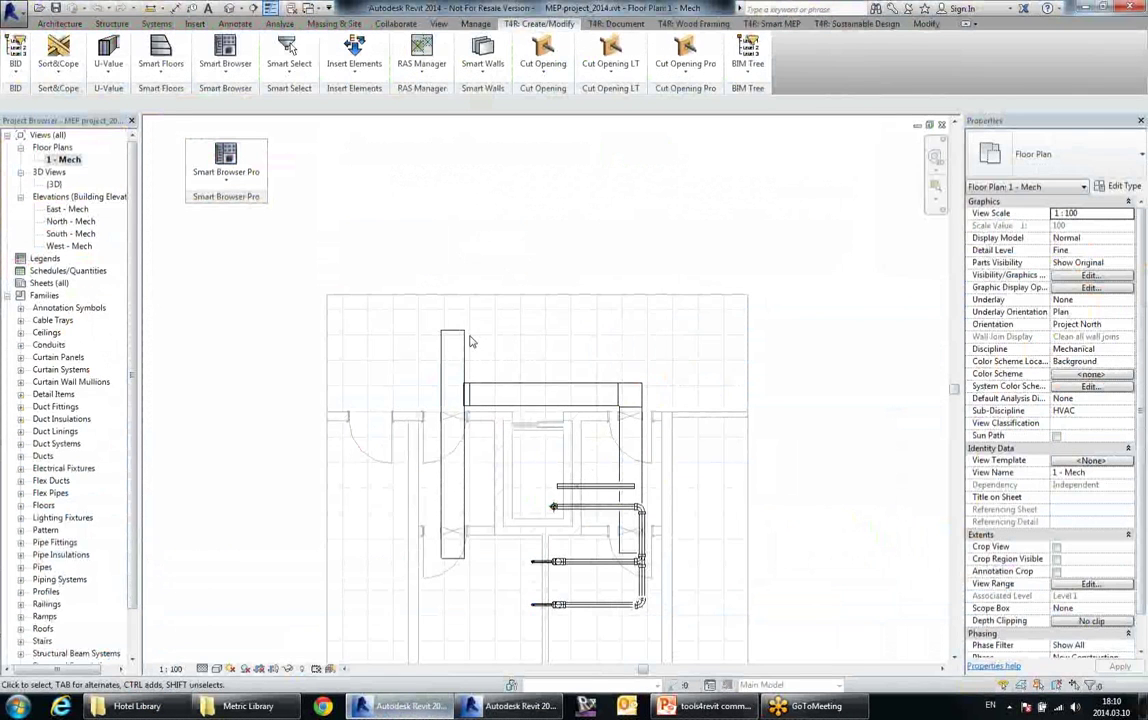
left_click(226, 165)
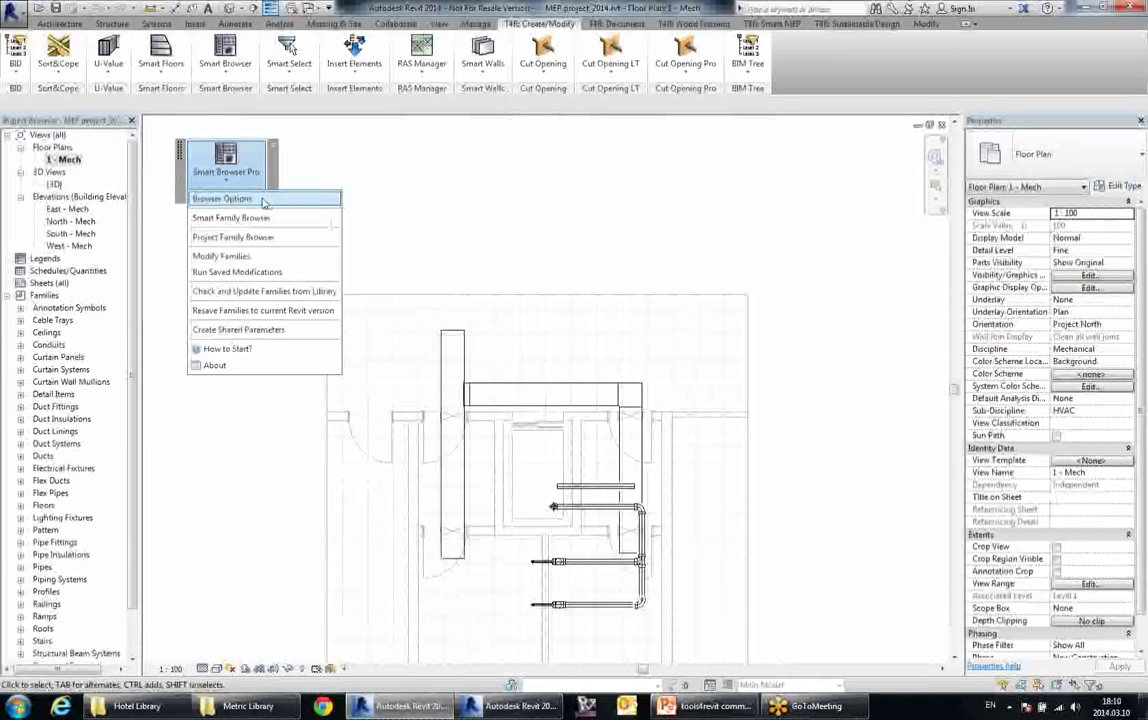
left_click(263, 203)
left_click_drag(420, 88, 573, 113)
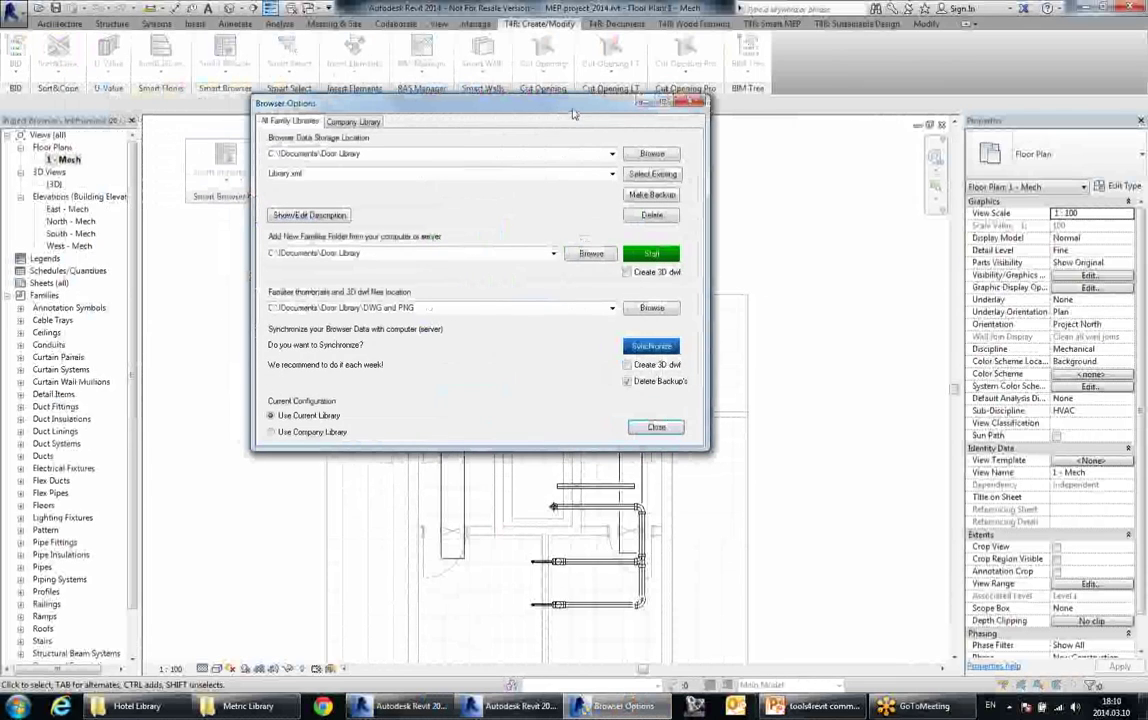
- Examine the path and the Revit family files of the Hotel Library folder in Windows Explorer, then minimize the window
left_click(149, 707)
left_click_drag(372, 120, 455, 175)
left_click(239, 199)
left_click_drag(211, 198, 312, 199)
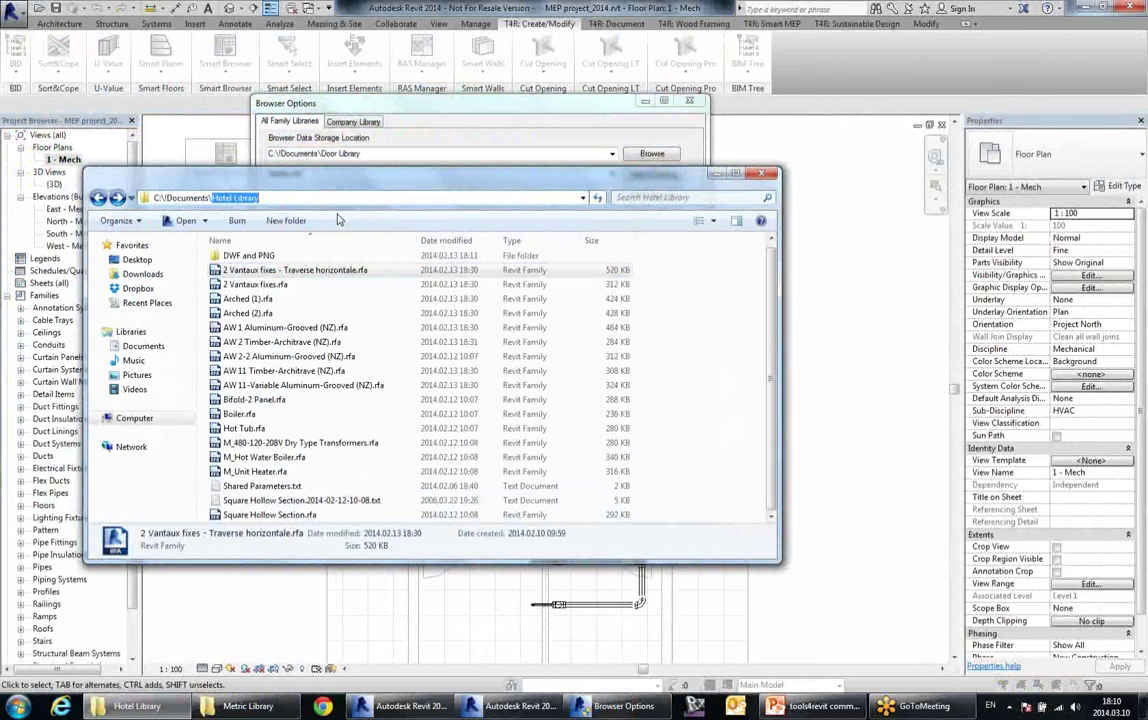
left_click(340, 357)
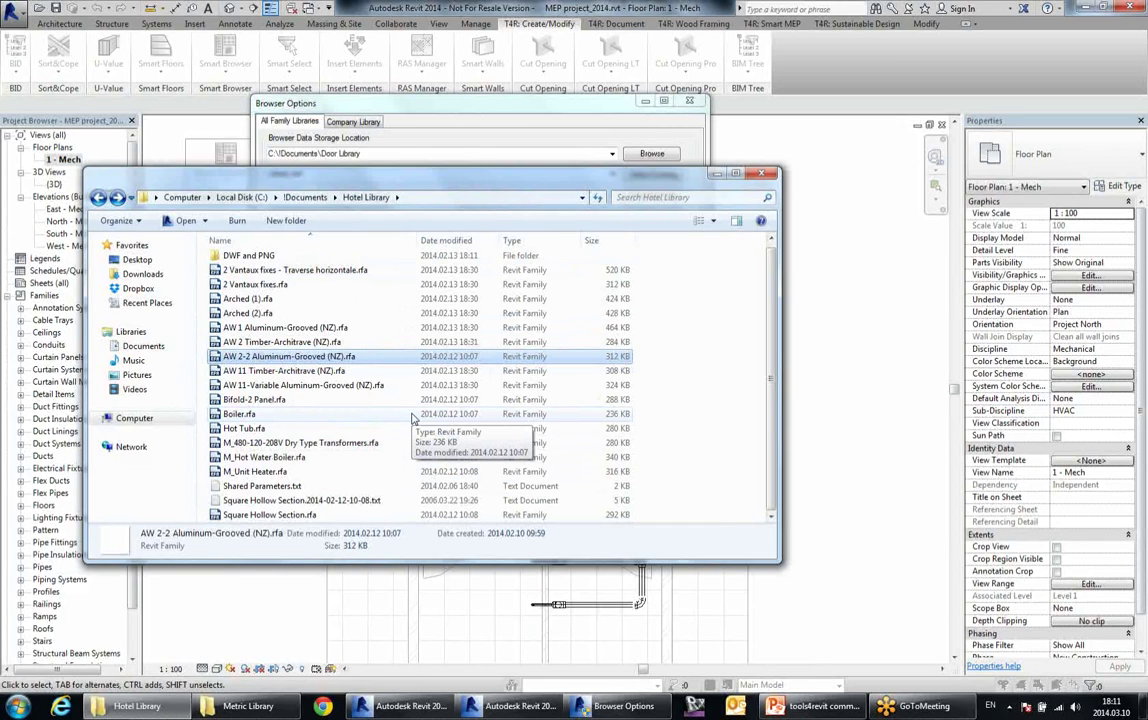
left_click(718, 174)
- Set the new families folder in Browser Options to C:\!Documents\Hotel Library
left_click_drag(502, 104, 488, 142)
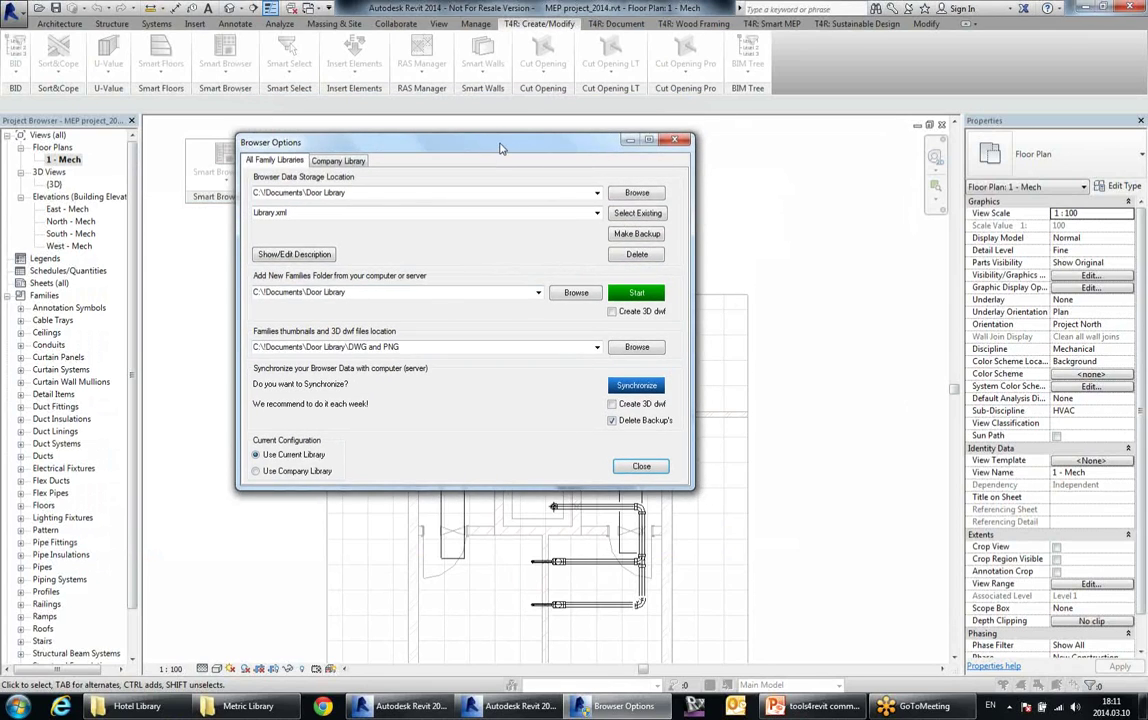
left_click(441, 291)
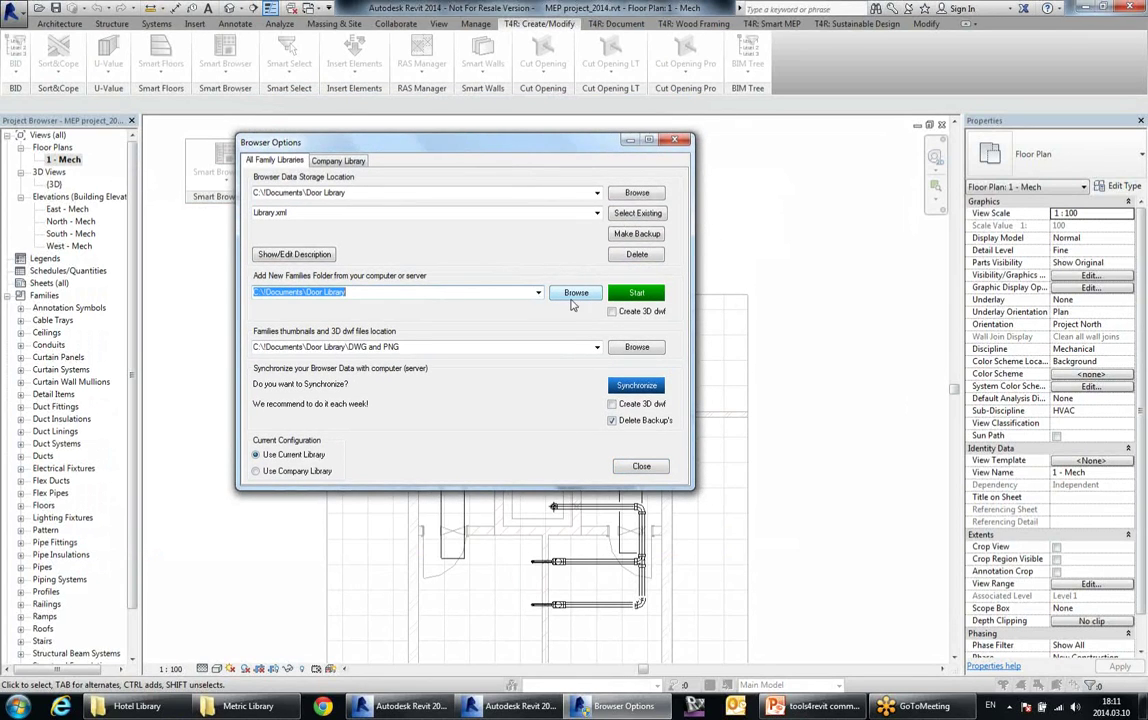
left_click(576, 294)
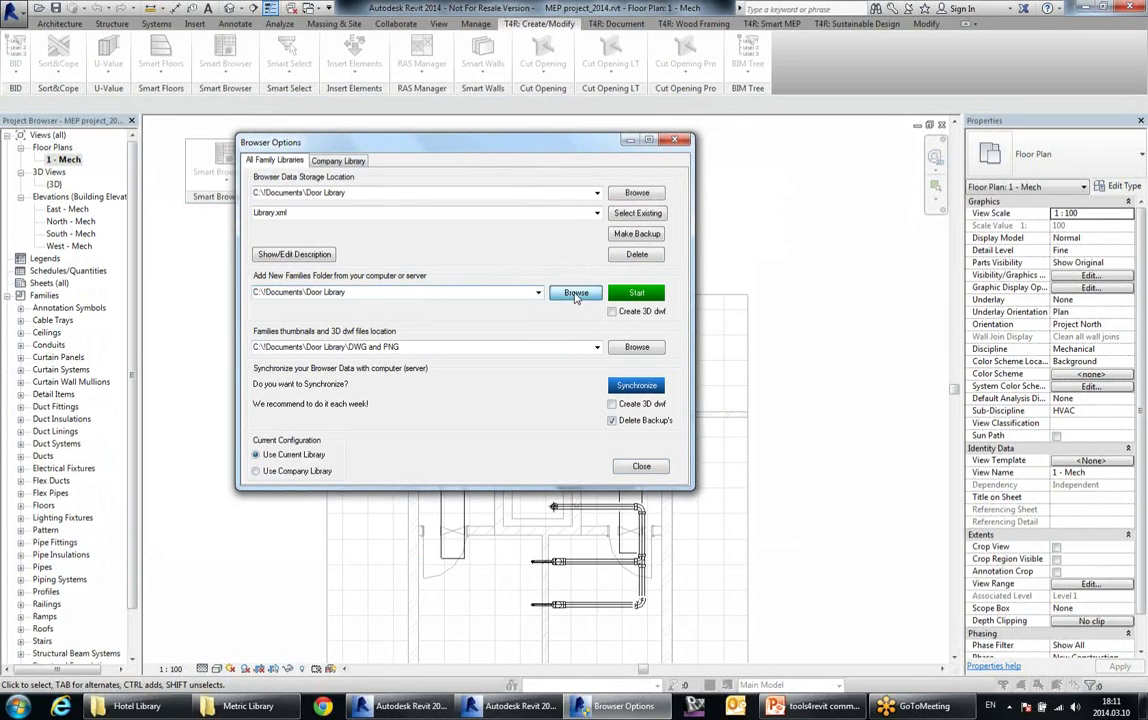
left_click(413, 297)
left_click(446, 312)
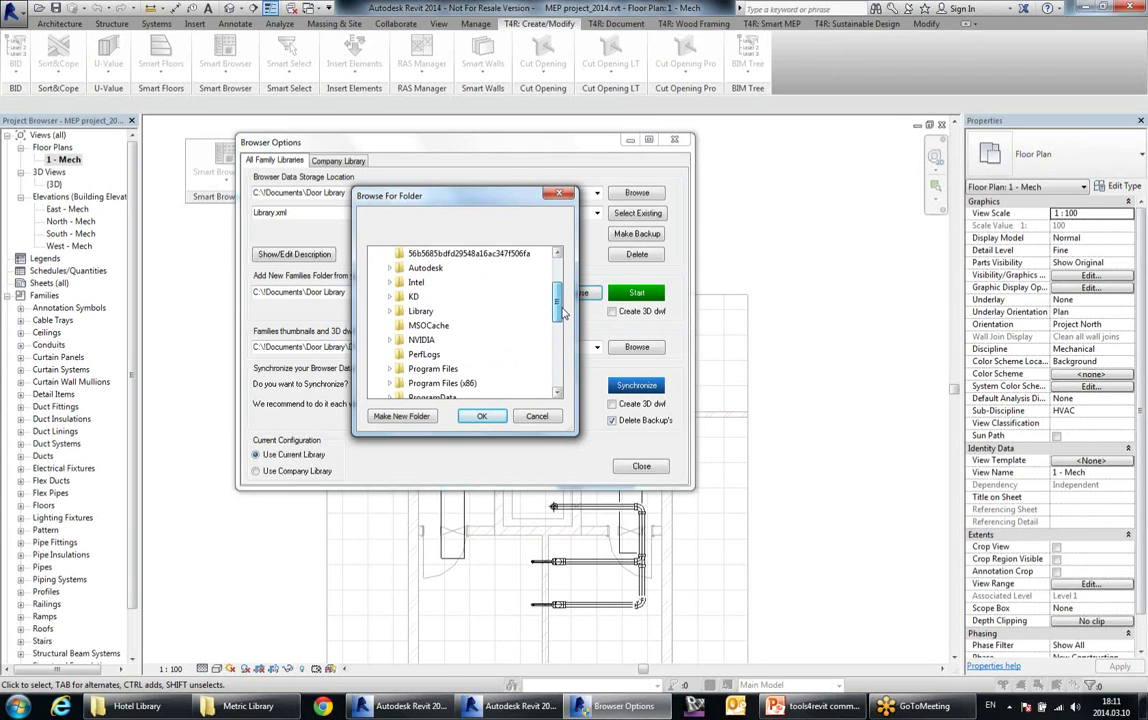
left_click(432, 269)
left_click_drag(561, 272, 561, 293)
left_click(438, 311)
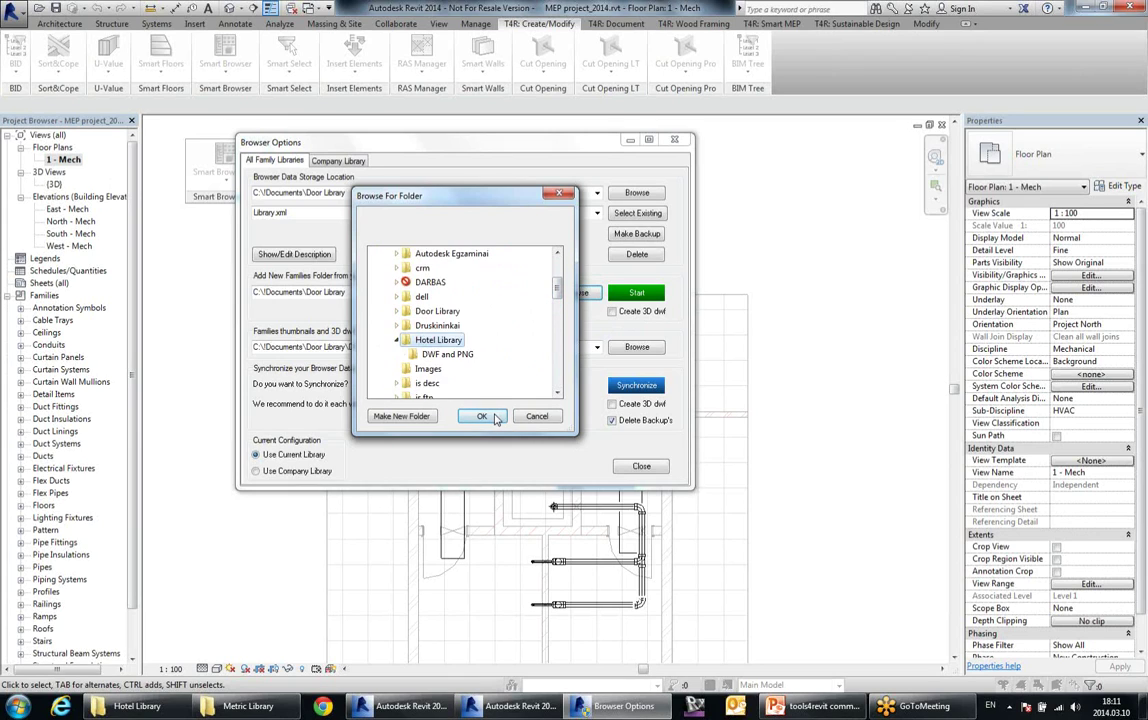
left_click(481, 416)
left_click(360, 291)
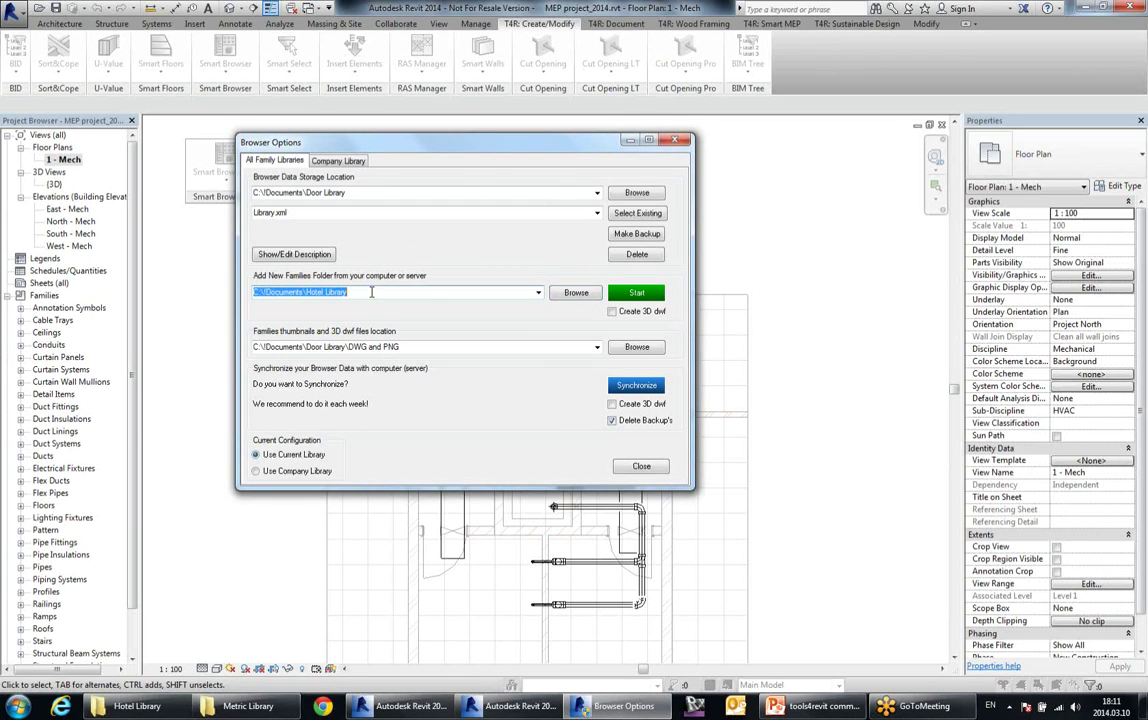
mouse_move(634, 300)
- Copy the C:\!Documents\Hotel Library path into the browser data storage location, keeping Library.xml as the data file
left_click(352, 193)
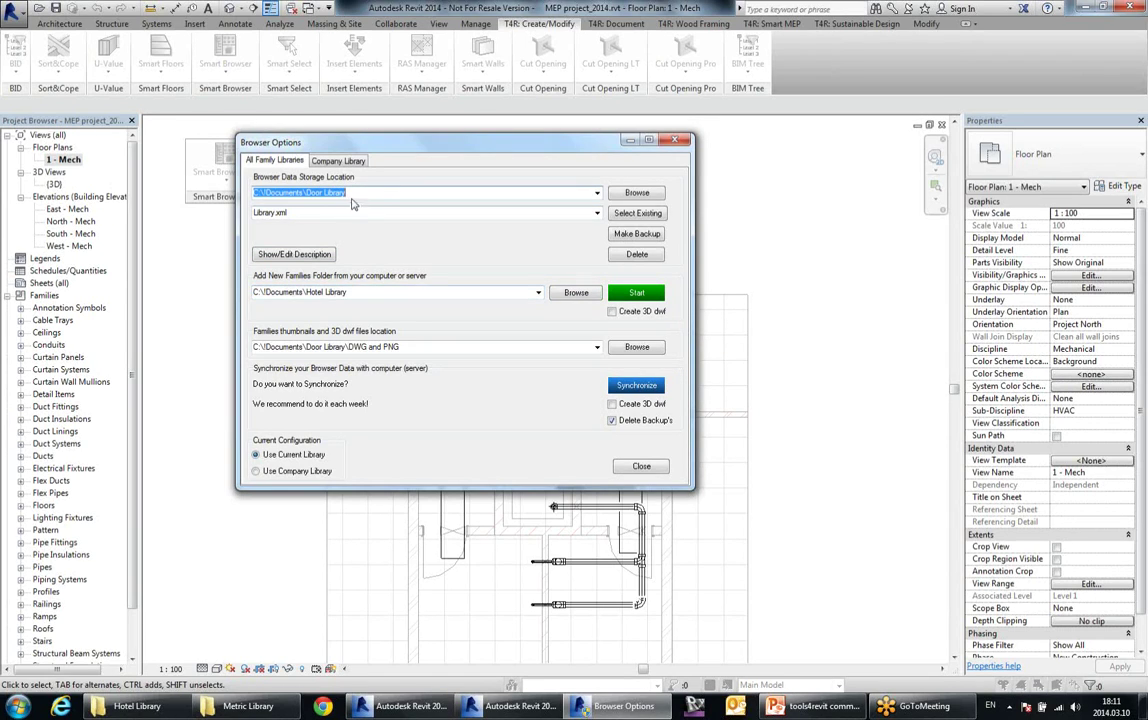
left_click(369, 291)
key("ctrl+c")
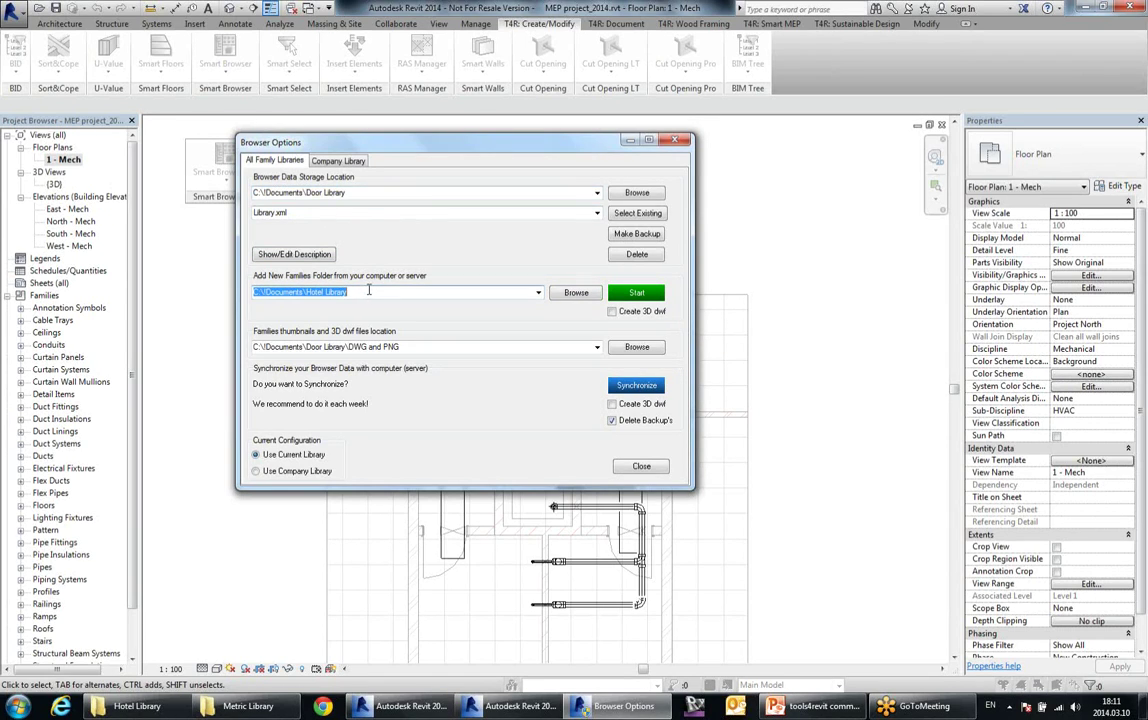
left_click(378, 193)
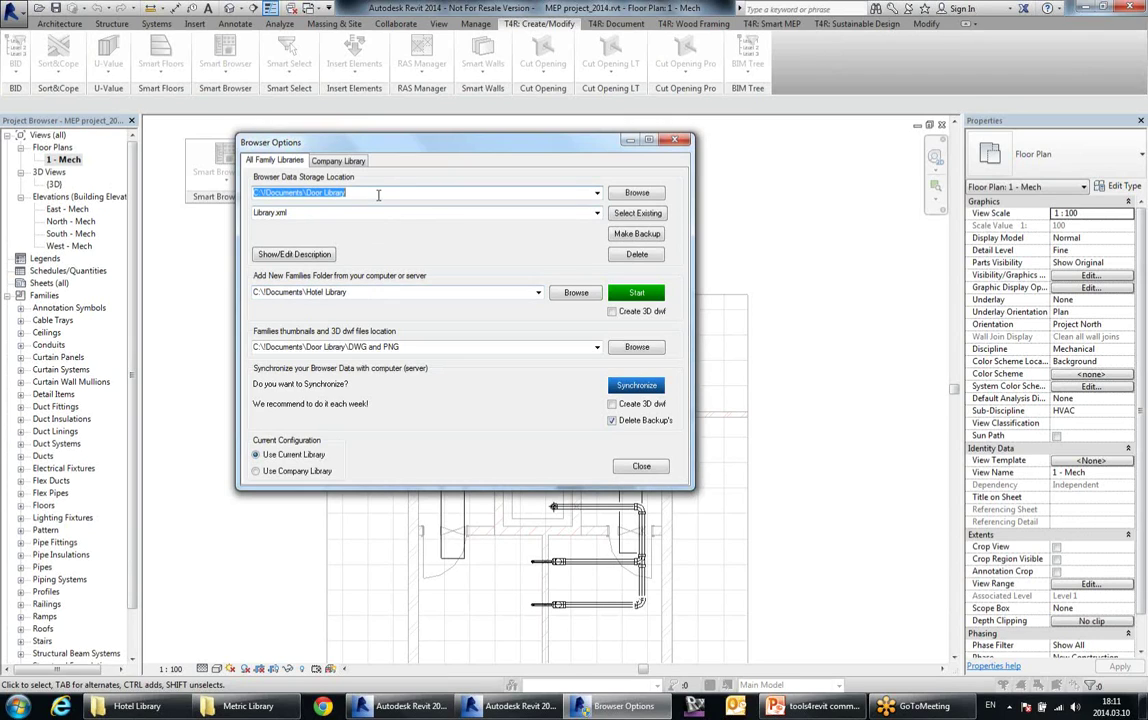
key("ctrl+v")
left_click(361, 211)
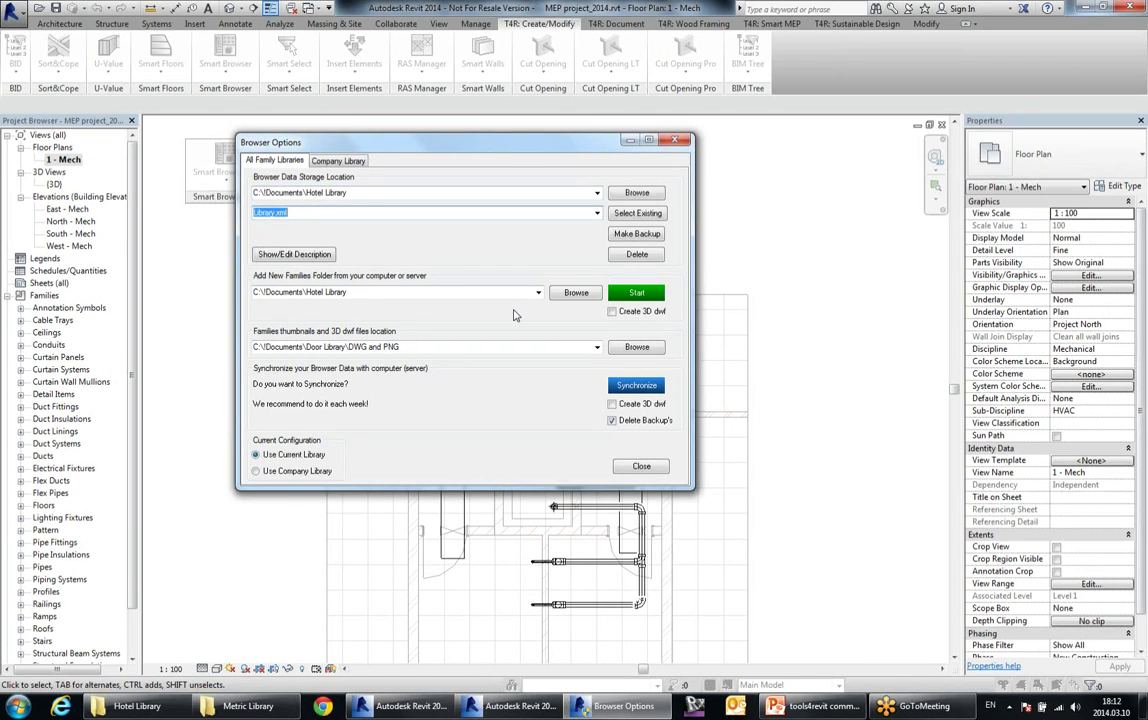
mouse_move(640, 295)
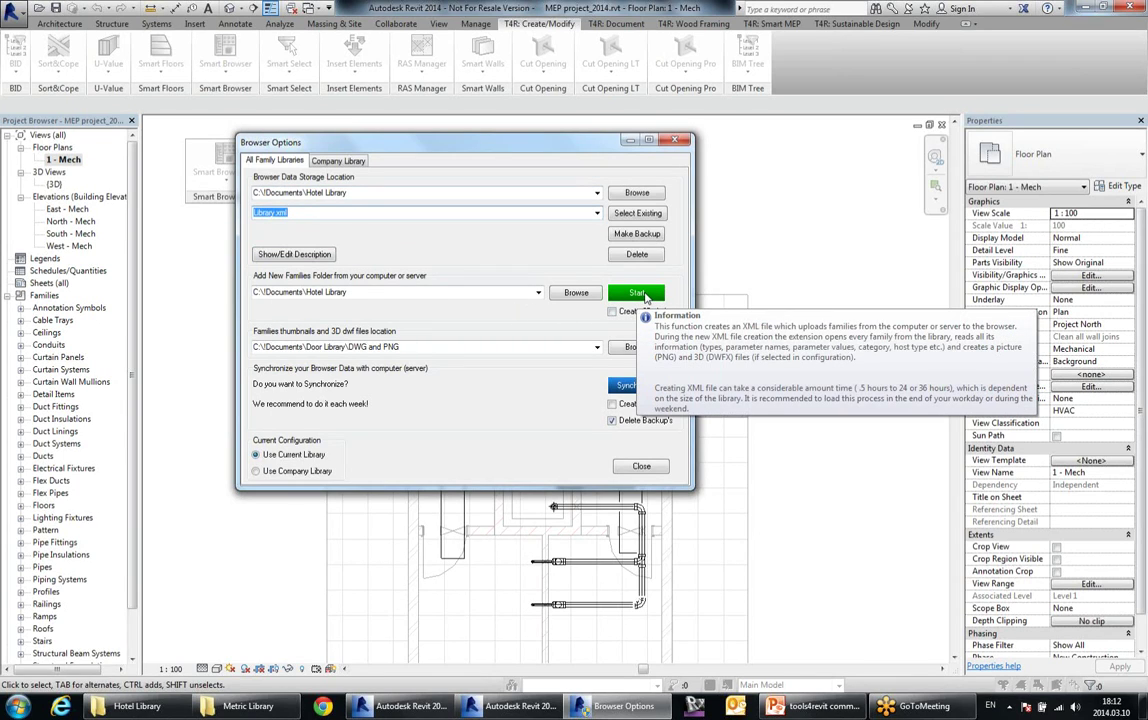
- Set the location for family thumbnails and 3D dwf files to the DWF and PNG folder inside Hotel Library
left_click(395, 347)
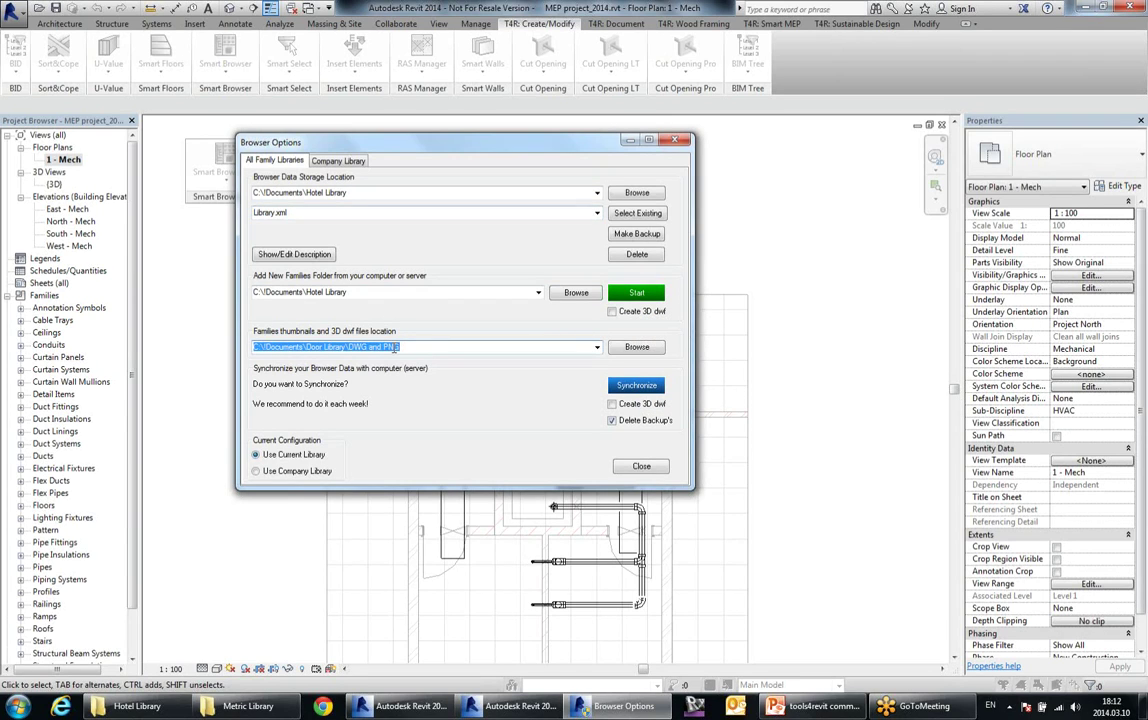
left_click_drag(355, 346, 445, 348)
left_click(466, 346)
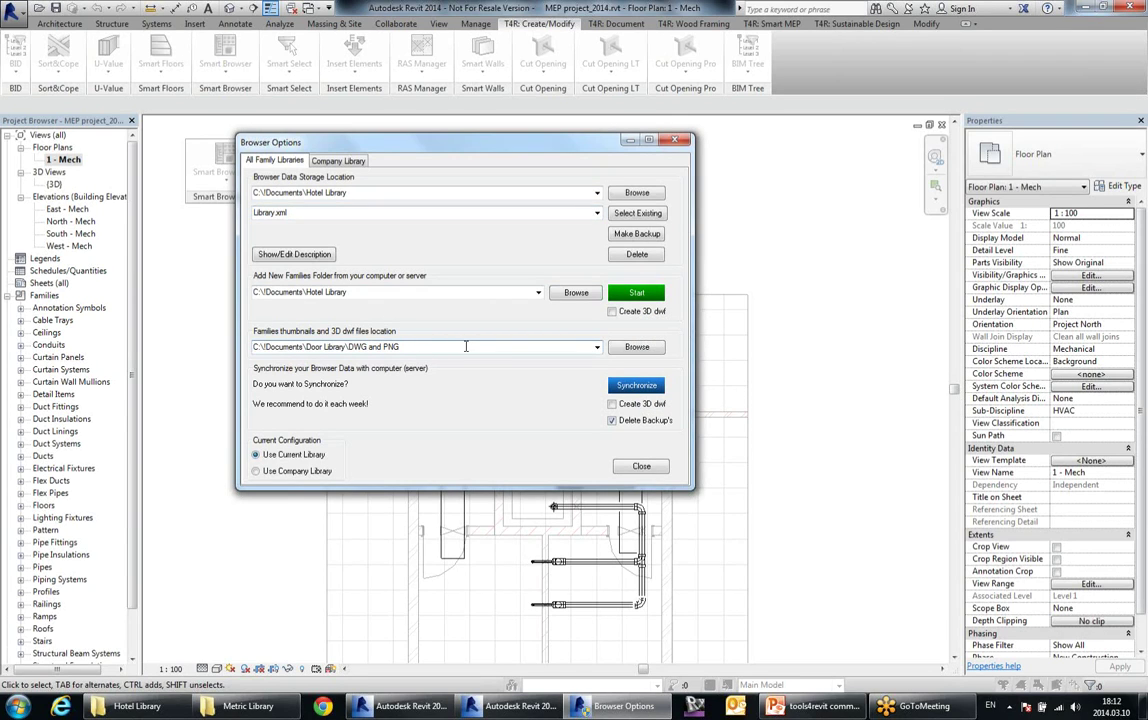
left_click(637, 347)
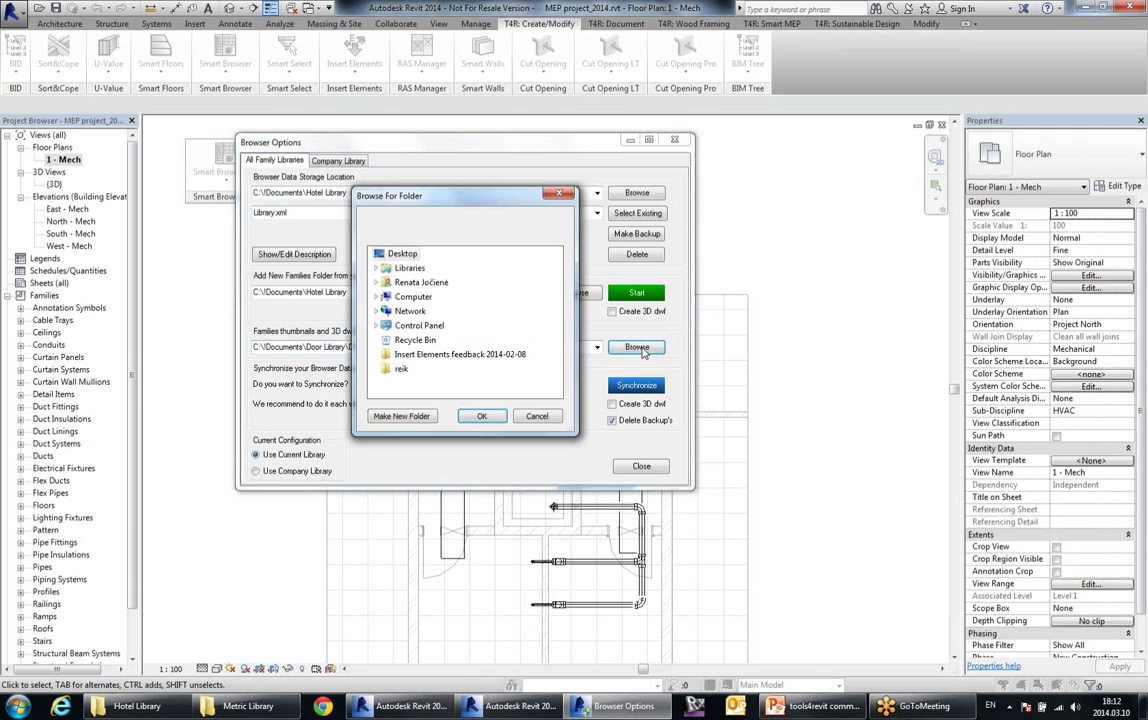
double_click(412, 297)
double_click(427, 311)
scroll(562, 313, "down", 3)
mouse_move(564, 309)
left_mouse_down()
mouse_move(560, 288)
mouse_move(557, 297)
left_mouse_up()
double_click(438, 298)
double_click(451, 314)
left_click(455, 297)
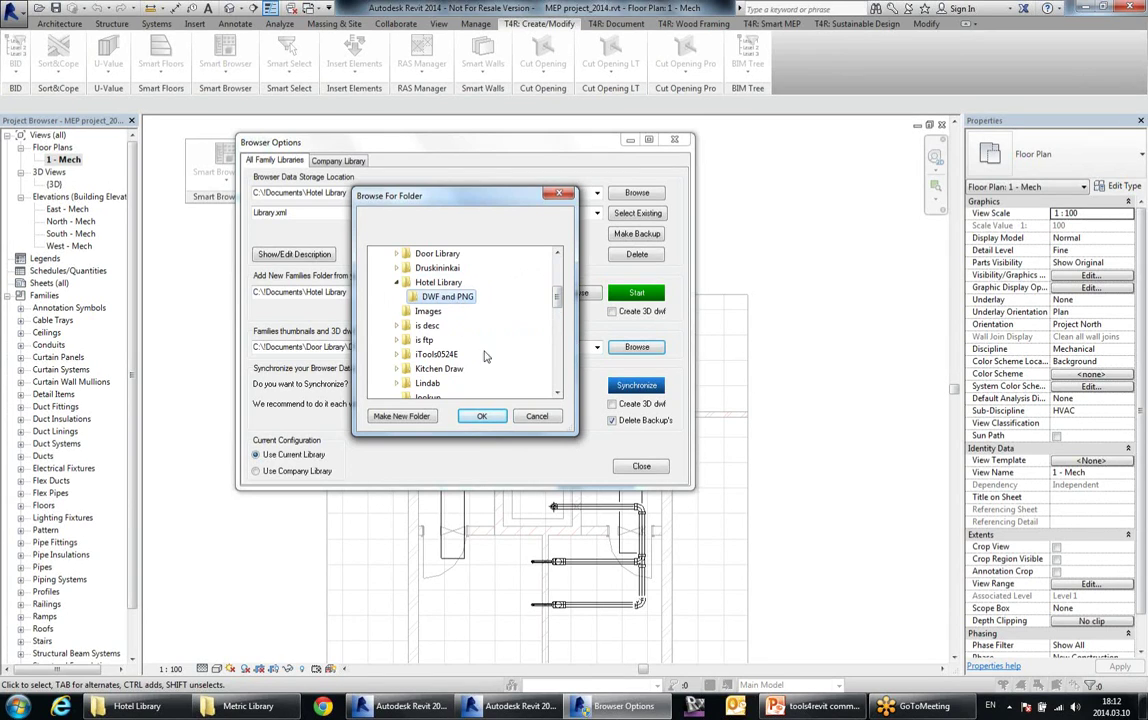
left_click(478, 416)
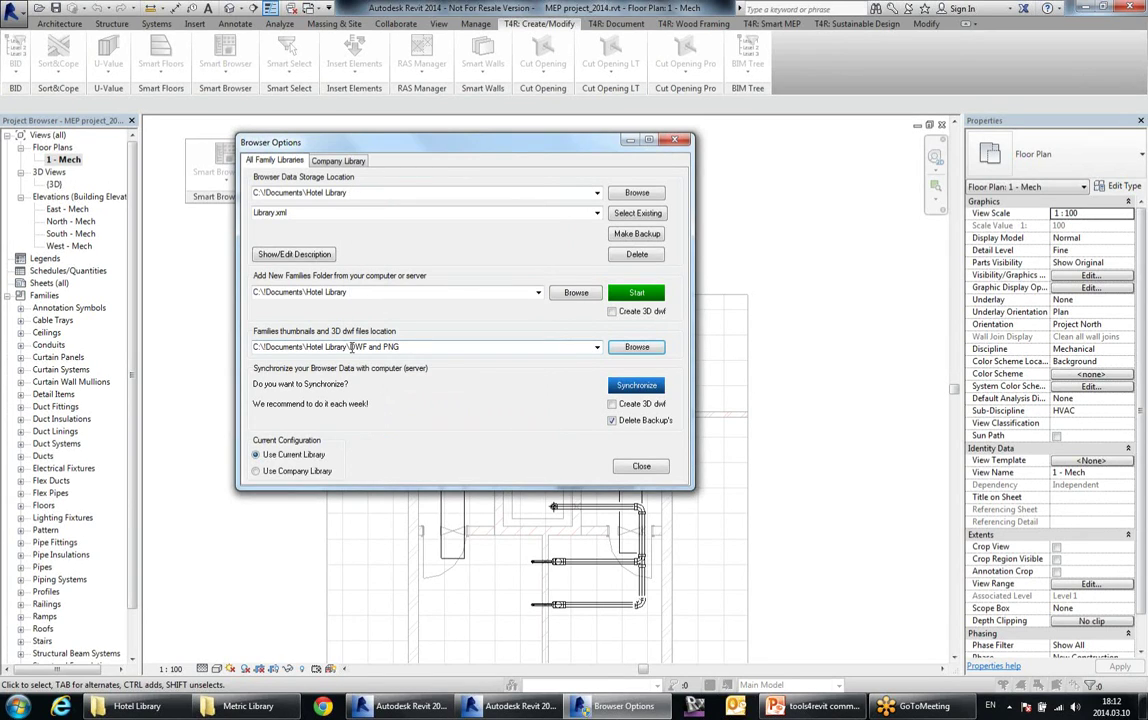
- Review the thumbnails location, new families folder, data storage location and library file name in Browser Options
left_click(432, 347)
left_click(418, 347)
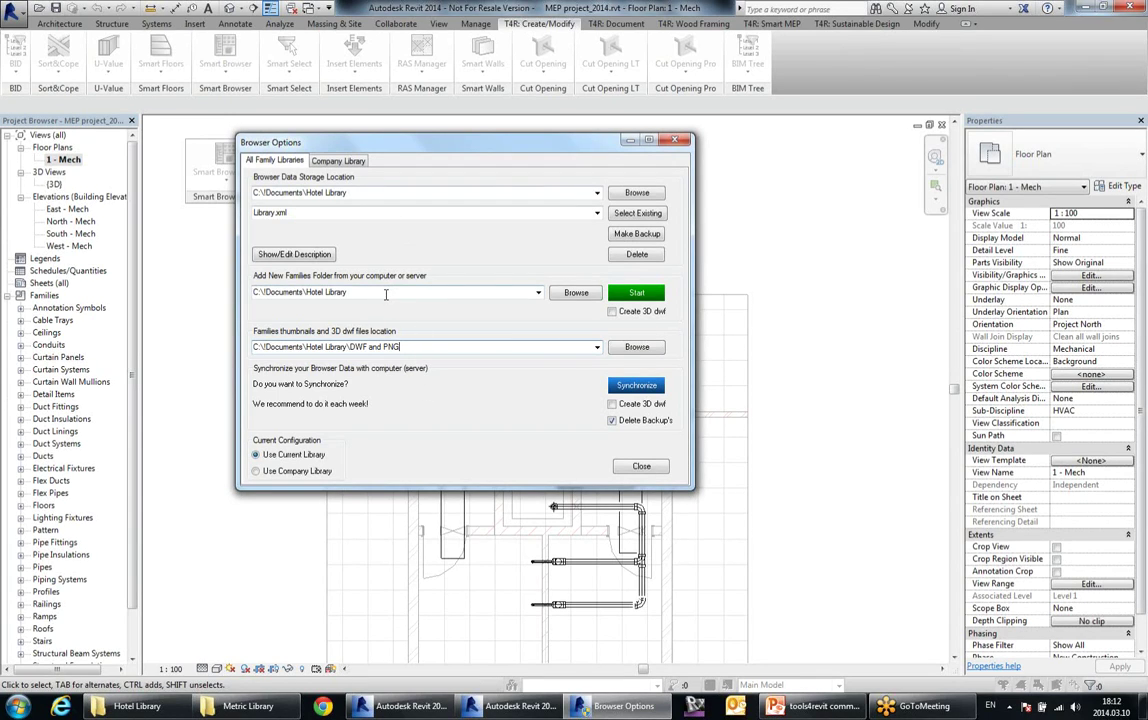
left_click_drag(383, 293, 254, 292)
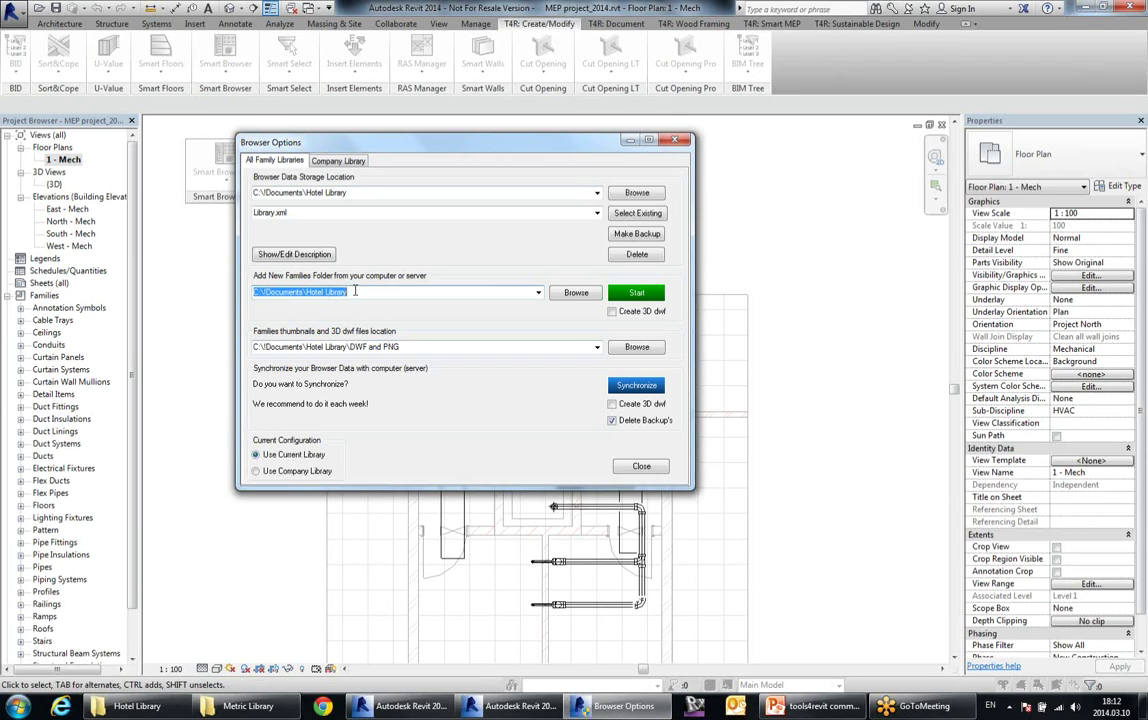
left_click(375, 192)
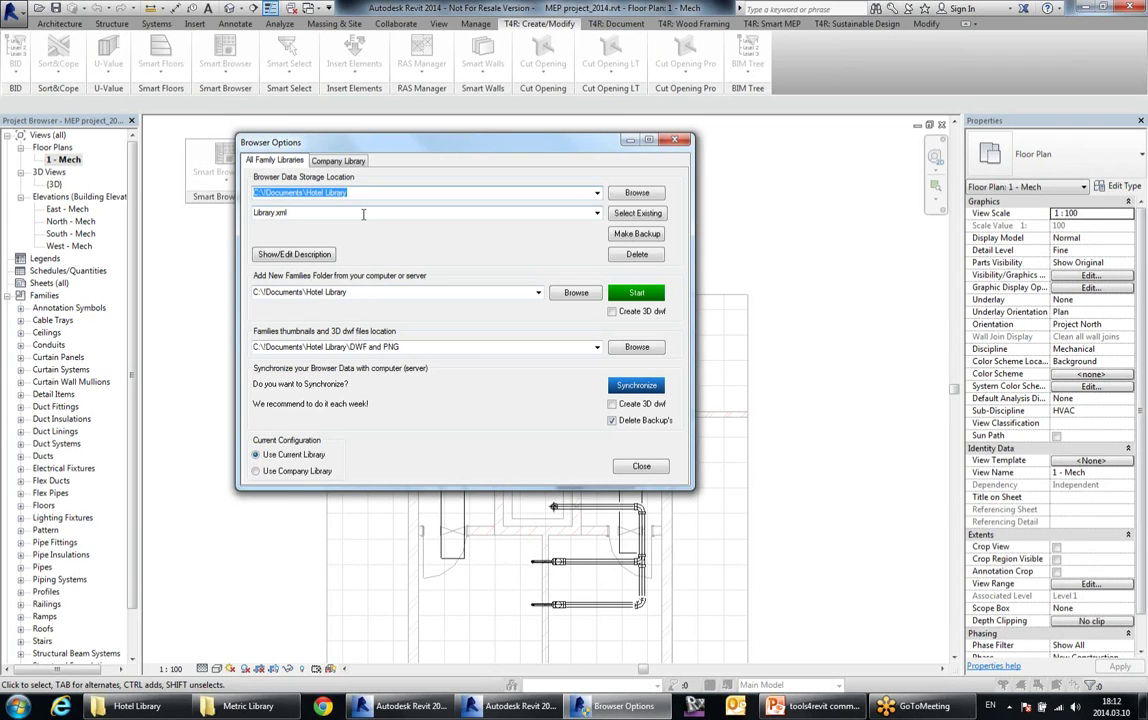
left_click(296, 212)
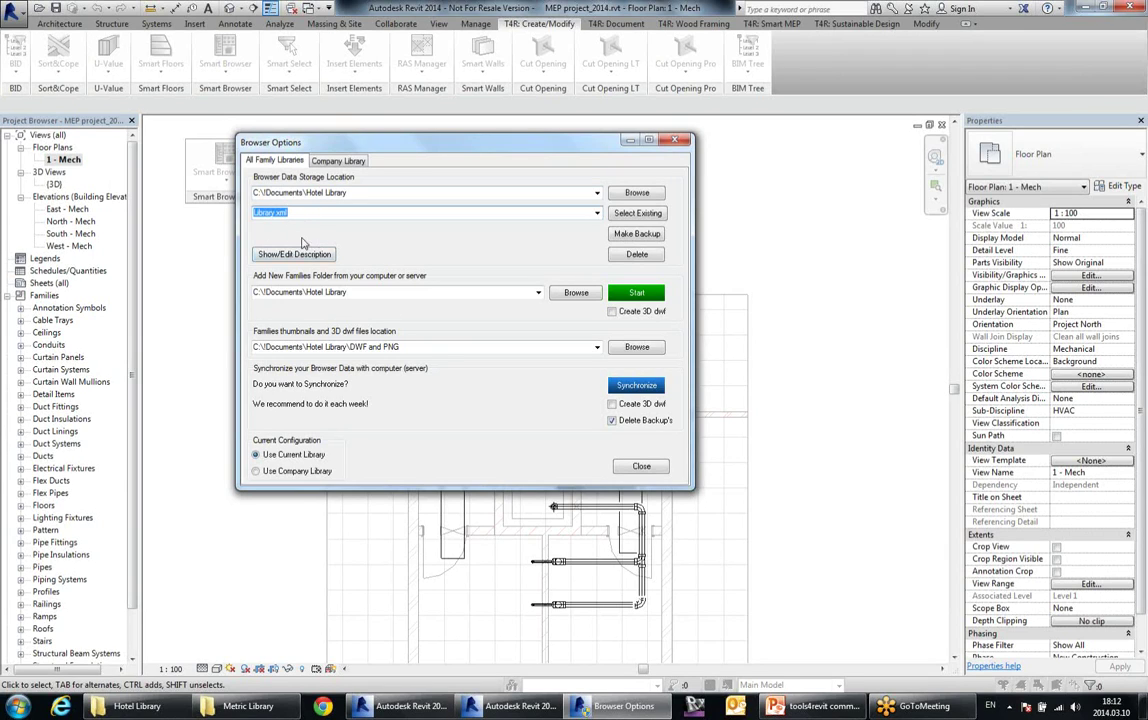
left_click(392, 347)
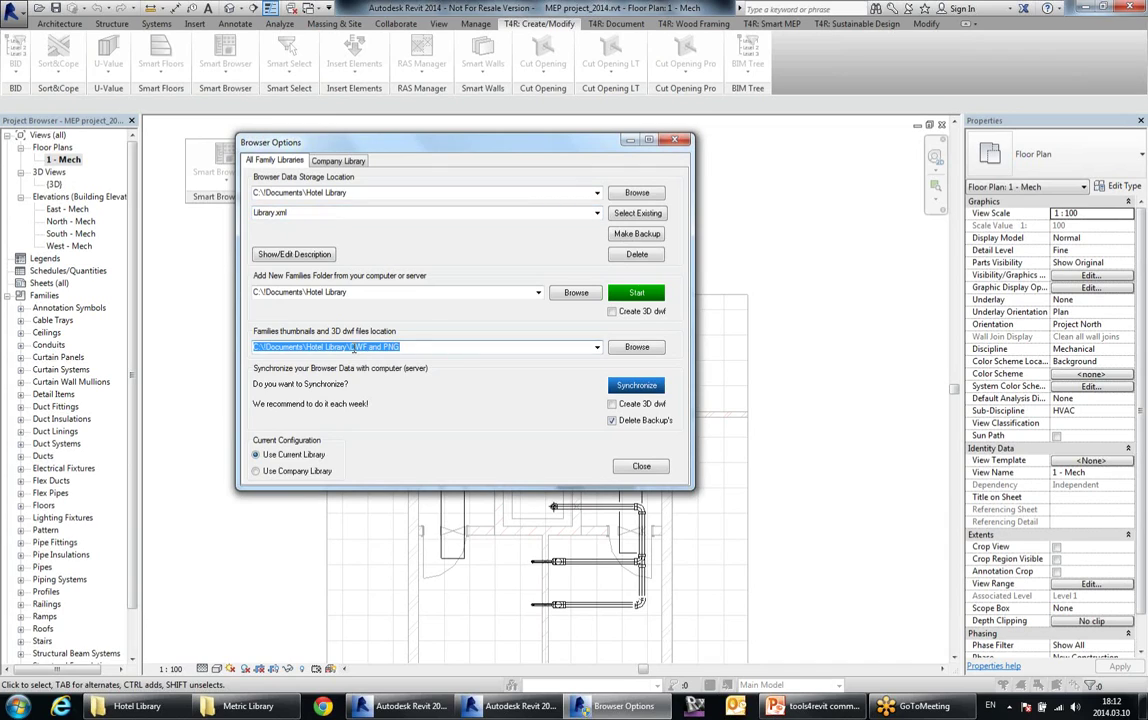
left_click_drag(354, 348, 437, 349)
left_click_drag(350, 347, 460, 348)
left_click(462, 348)
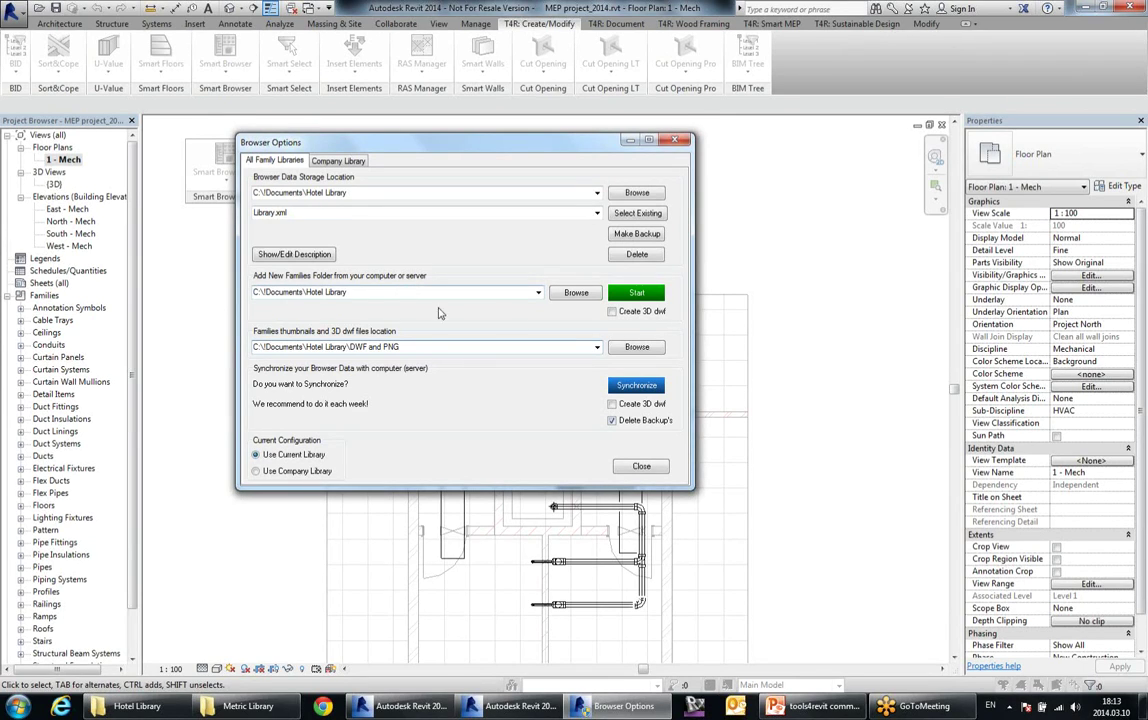
- Generate the library XML file with company name AGA CAD and the creator's name filled in, then close Browser Options
mouse_move(650, 300)
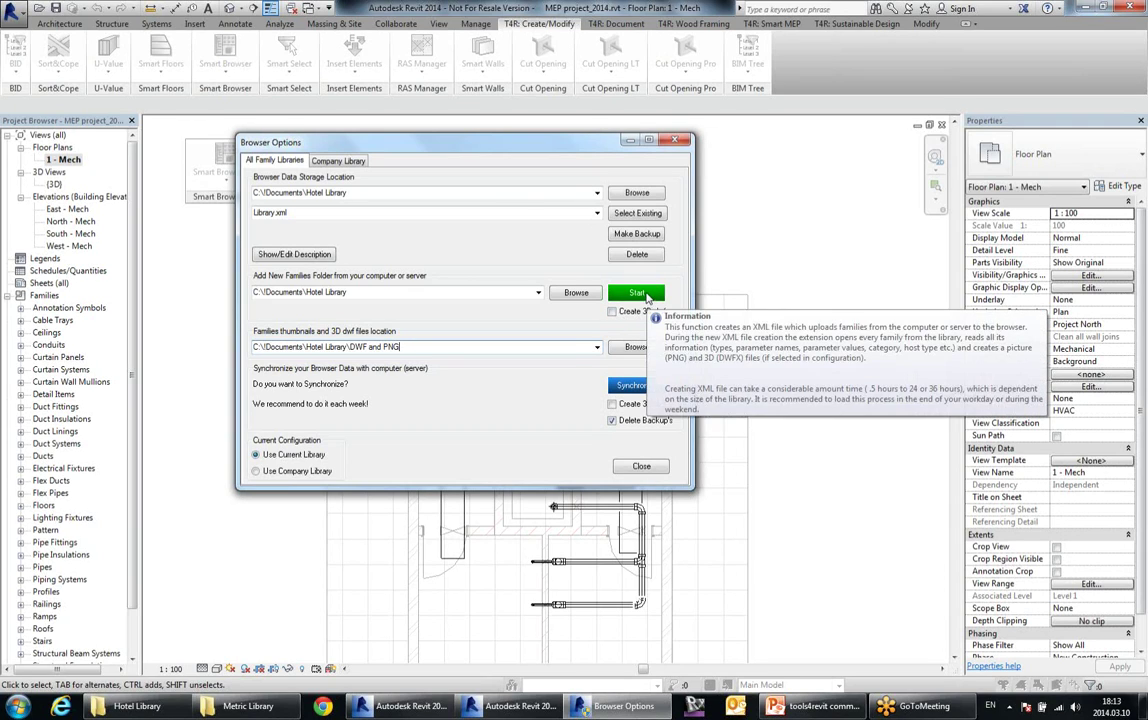
left_click(648, 293)
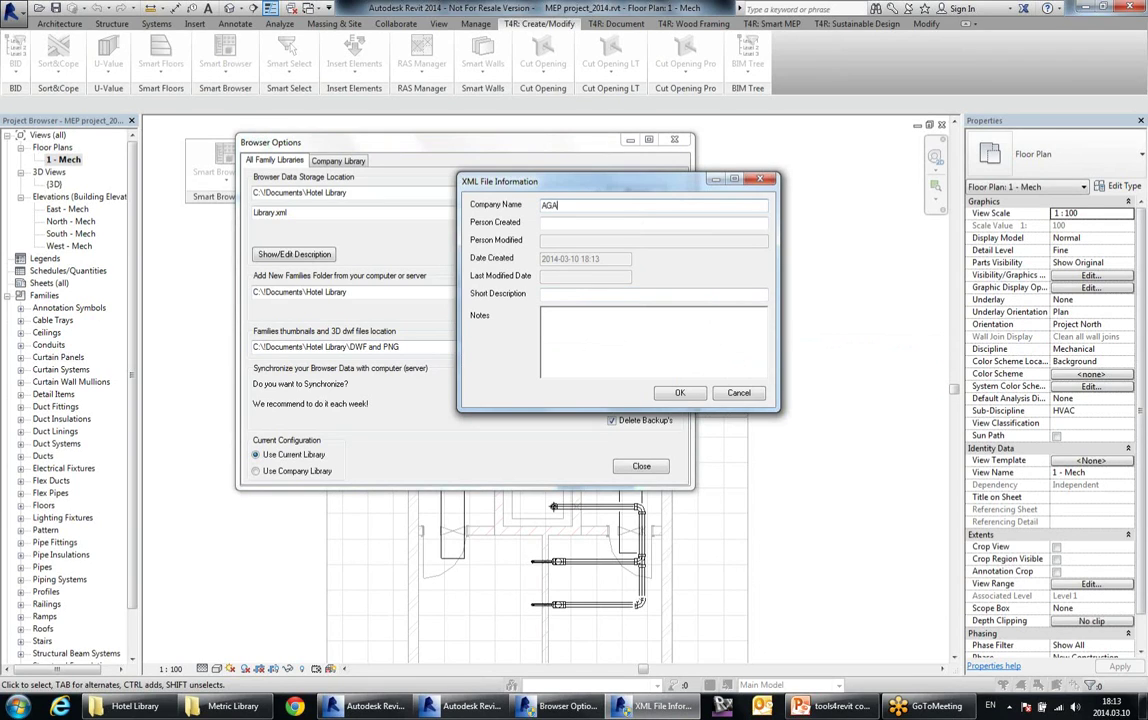
key("Tab")
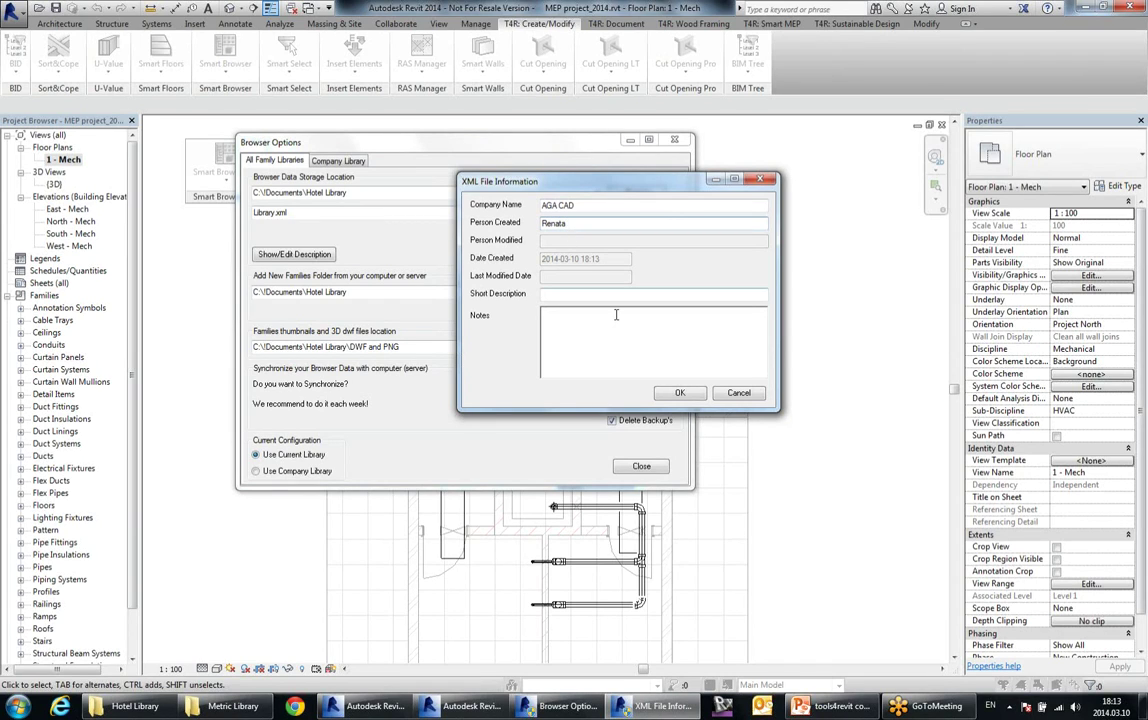
key("Tab")
left_click(680, 393)
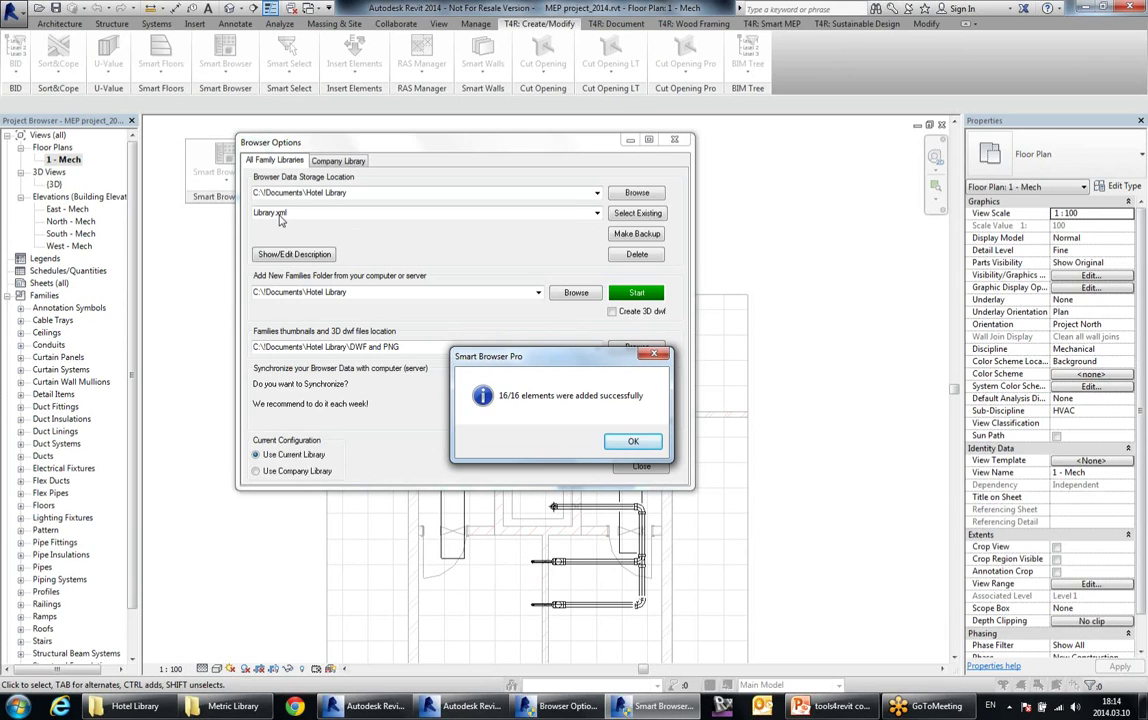
left_click(630, 443)
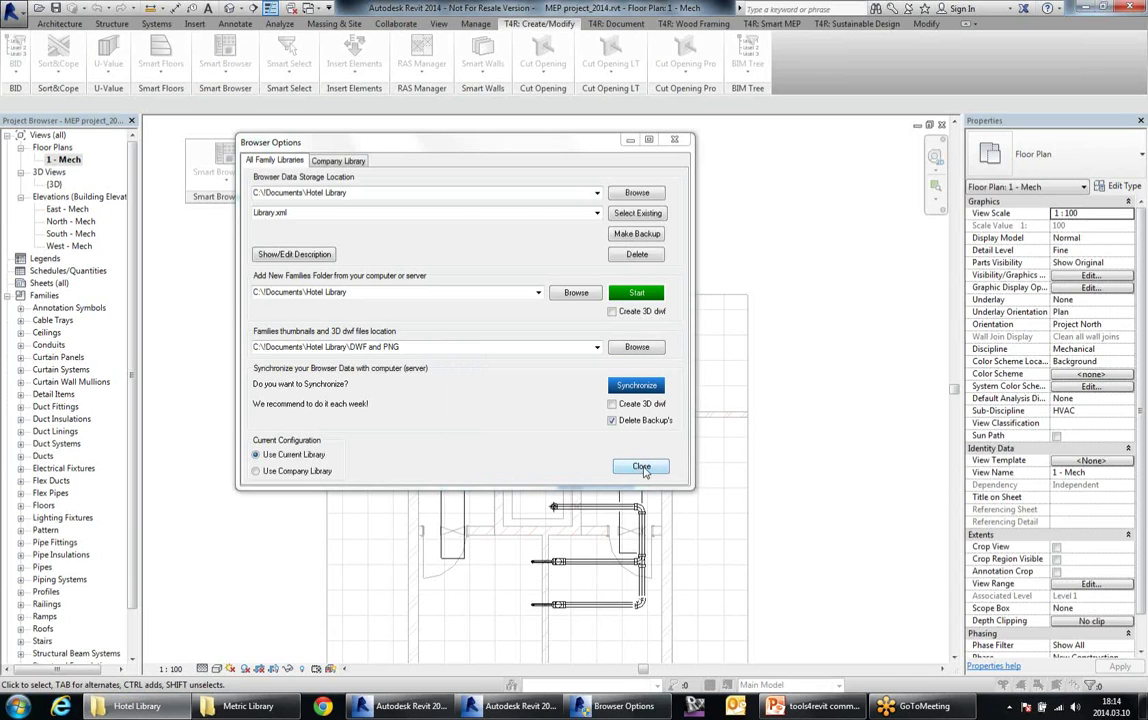
left_click(641, 467)
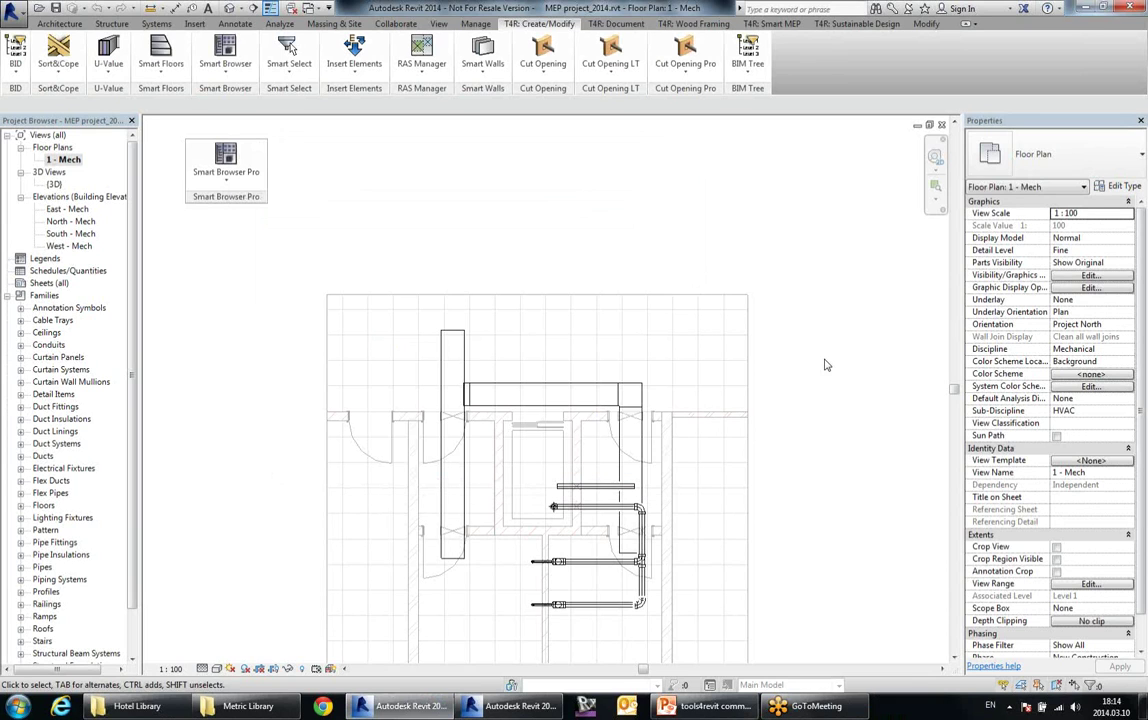
- Switch to the Hotel Library folder in Windows Explorer and select the generated Library.xml file
left_click(148, 708)
scroll(300, 460, "down", 1)
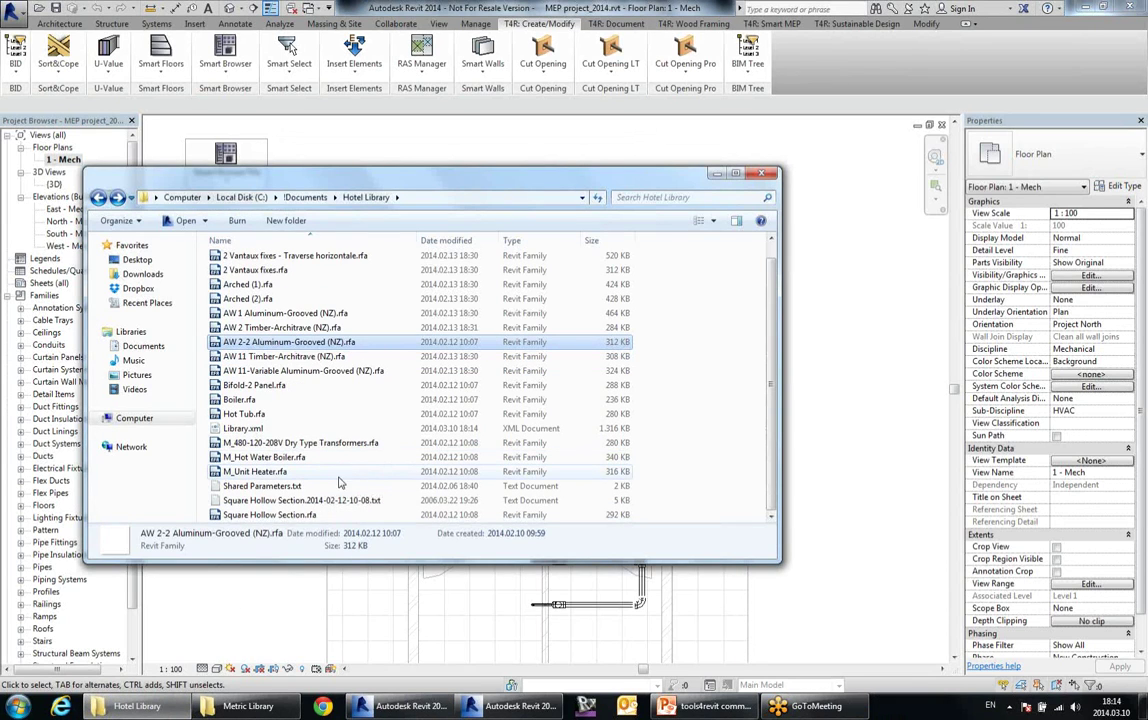
left_click(250, 429)
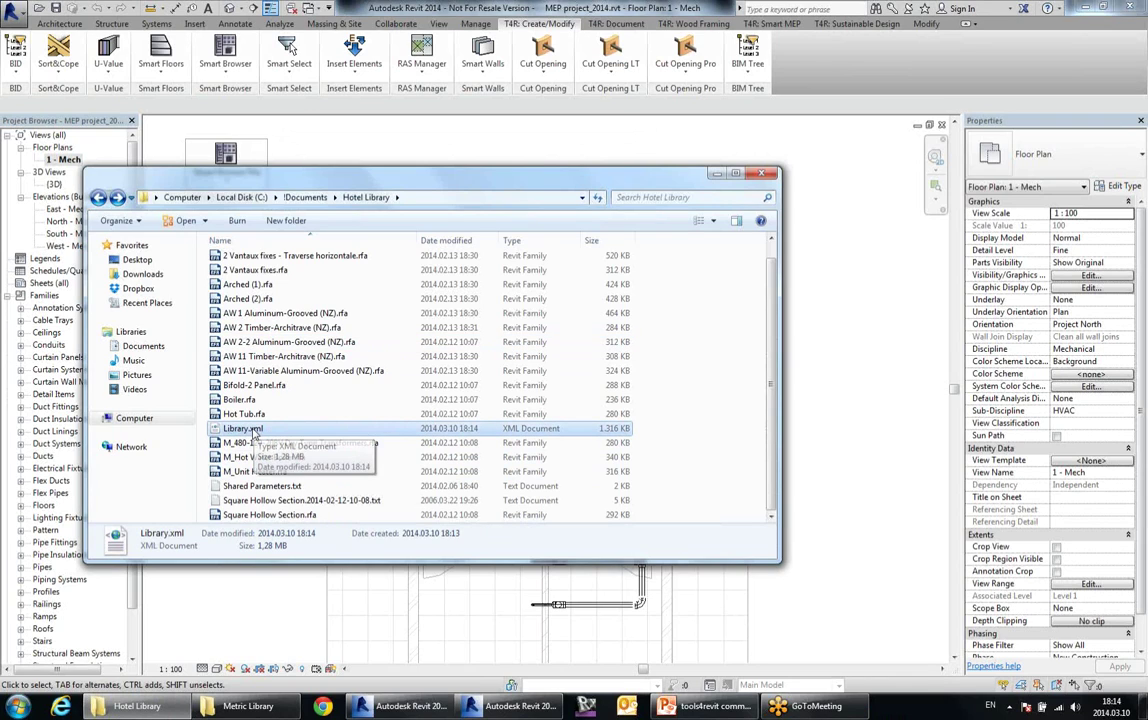
- Open the Library.xml file from the Hotel Library folder for viewing in the web browser
right_click(268, 430)
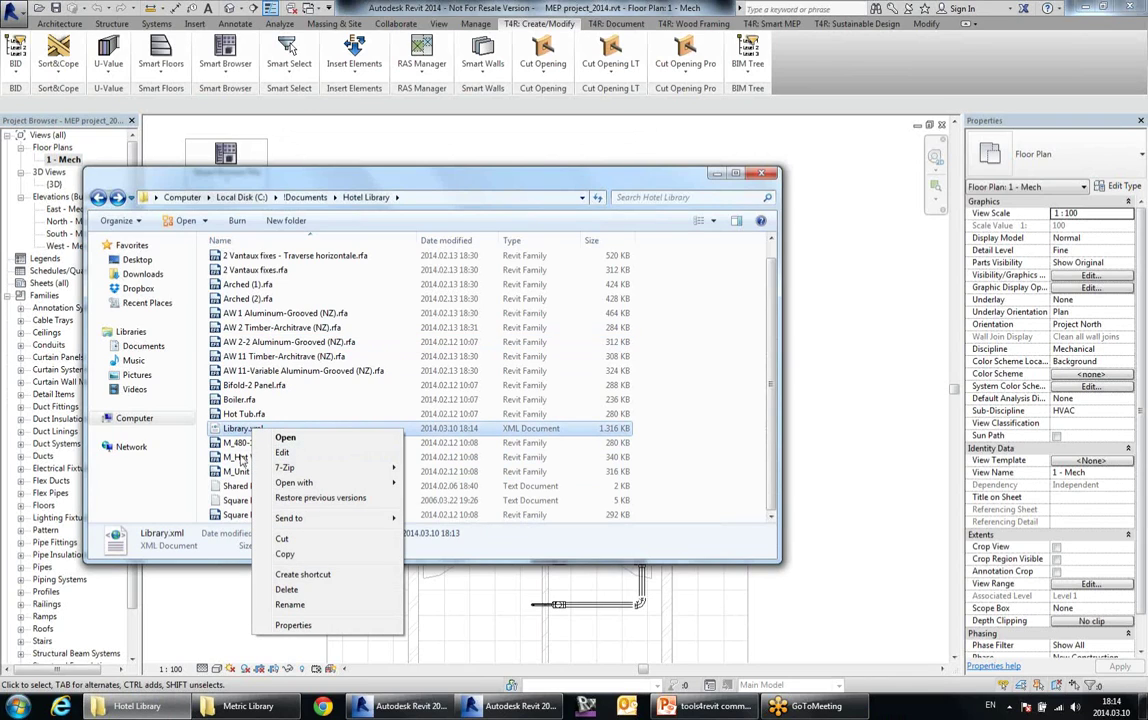
mouse_move(298, 486)
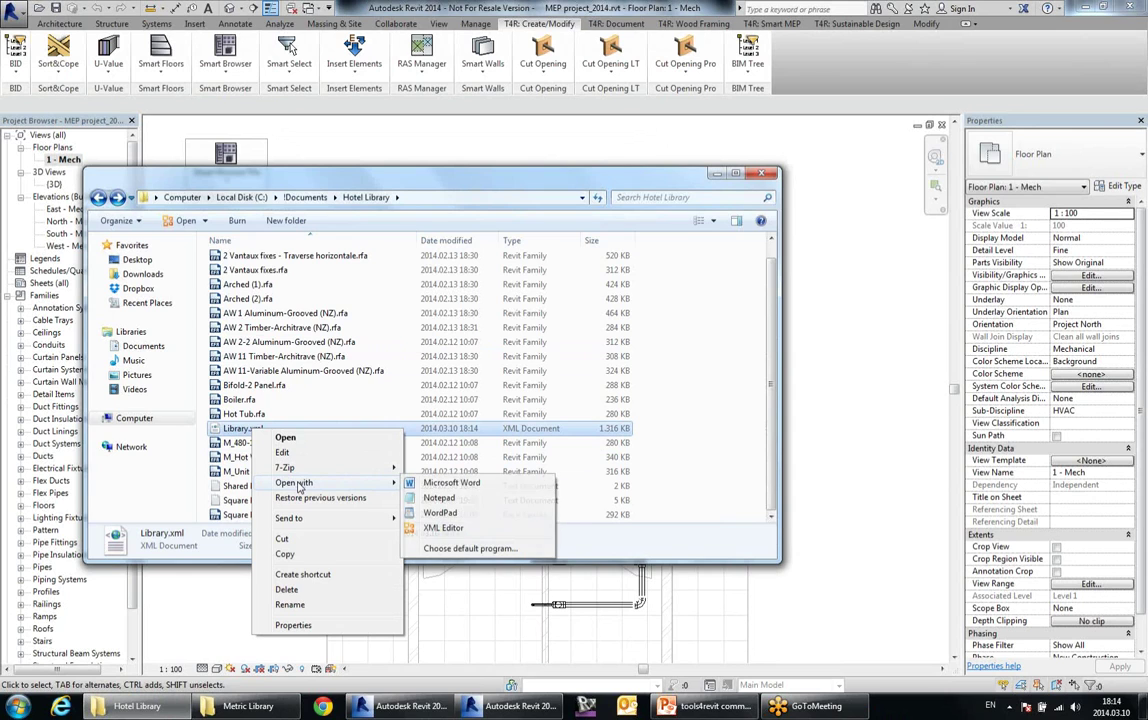
left_click(252, 430)
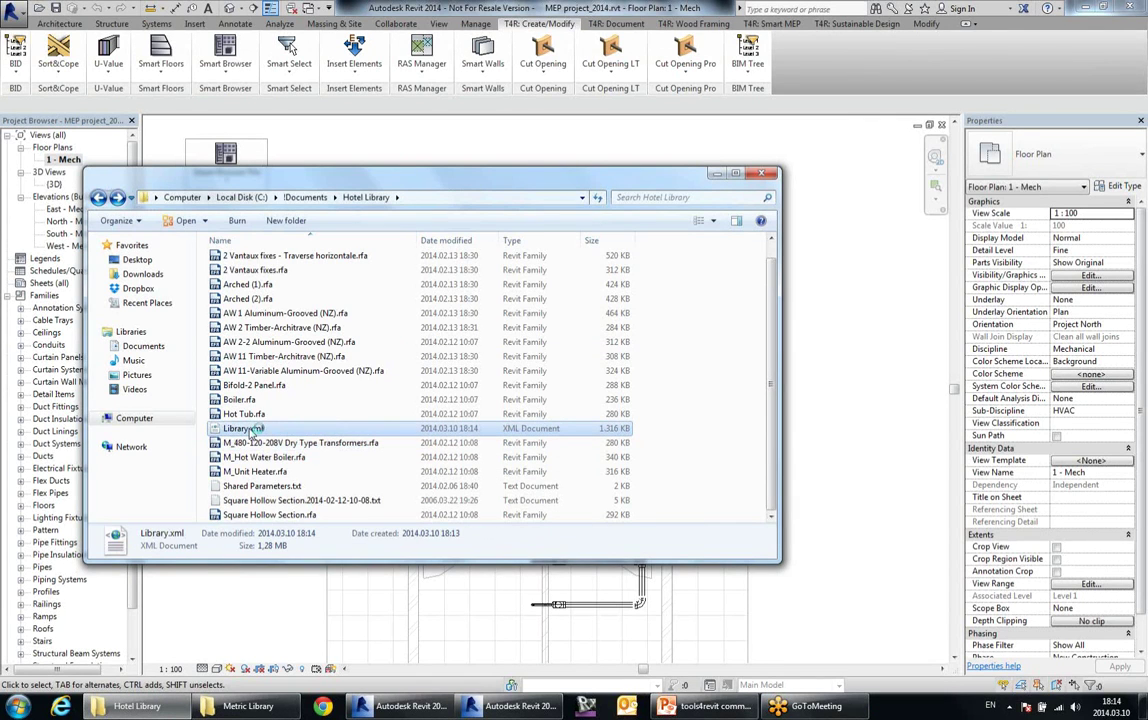
double_click(252, 430)
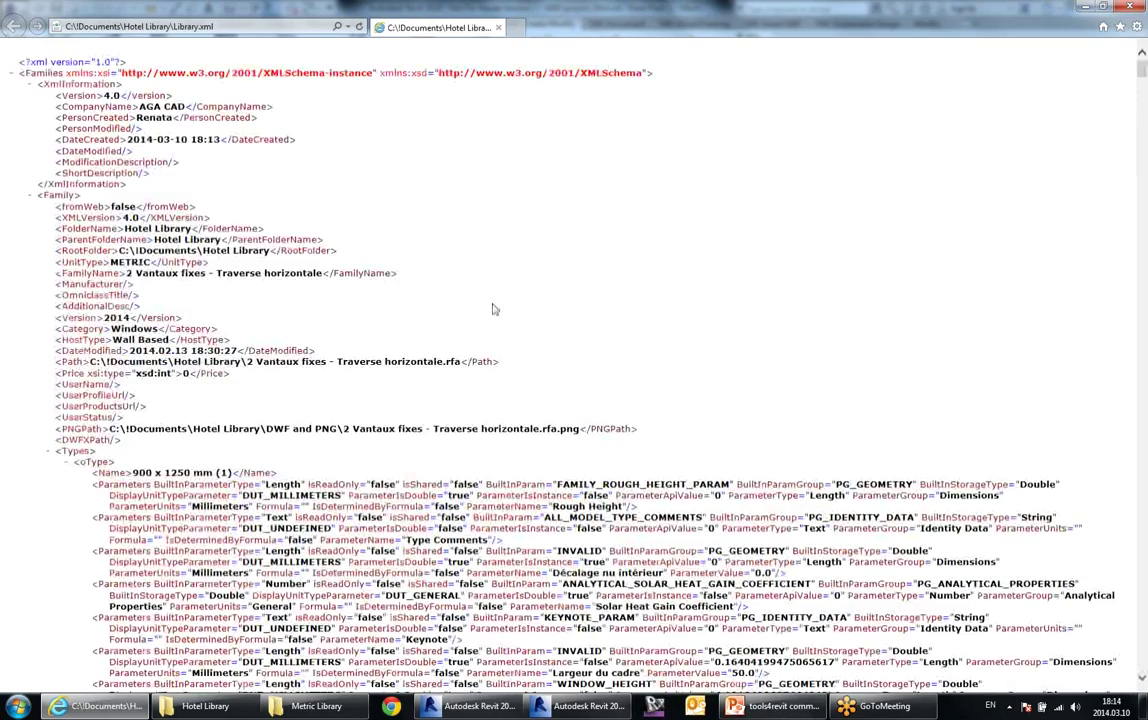
- Look through the family and type parameter entries in Library.xml, and close the file
scroll(492, 304, "down", 5)
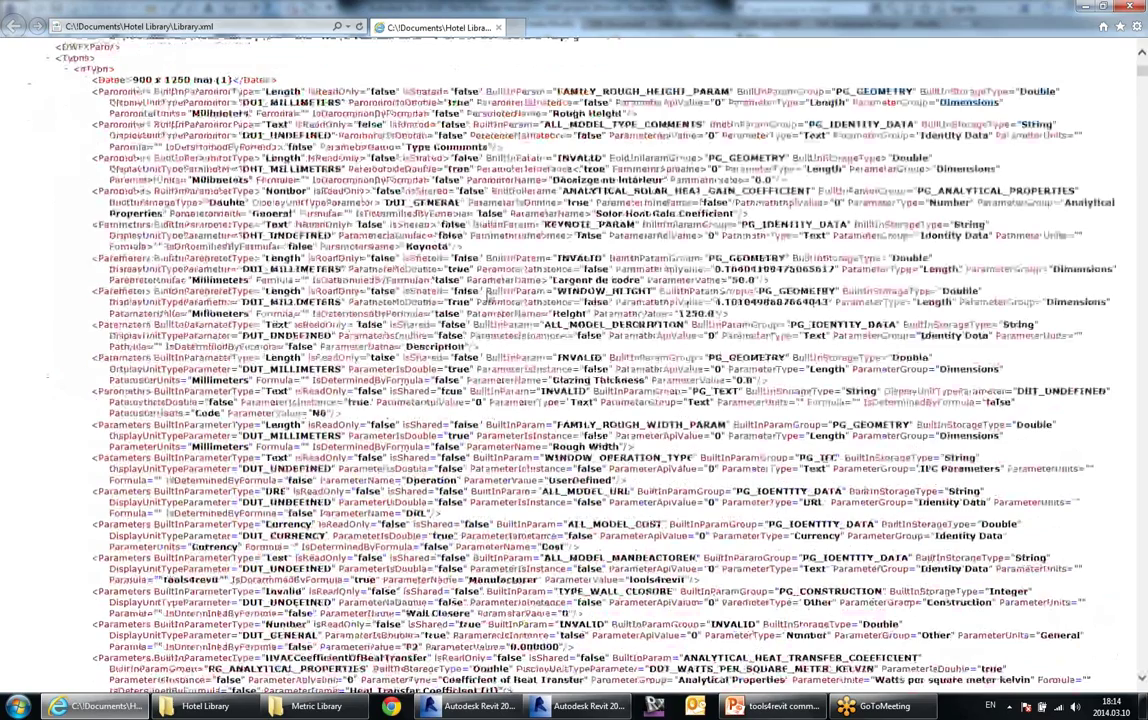
scroll(492, 300, "down", 10)
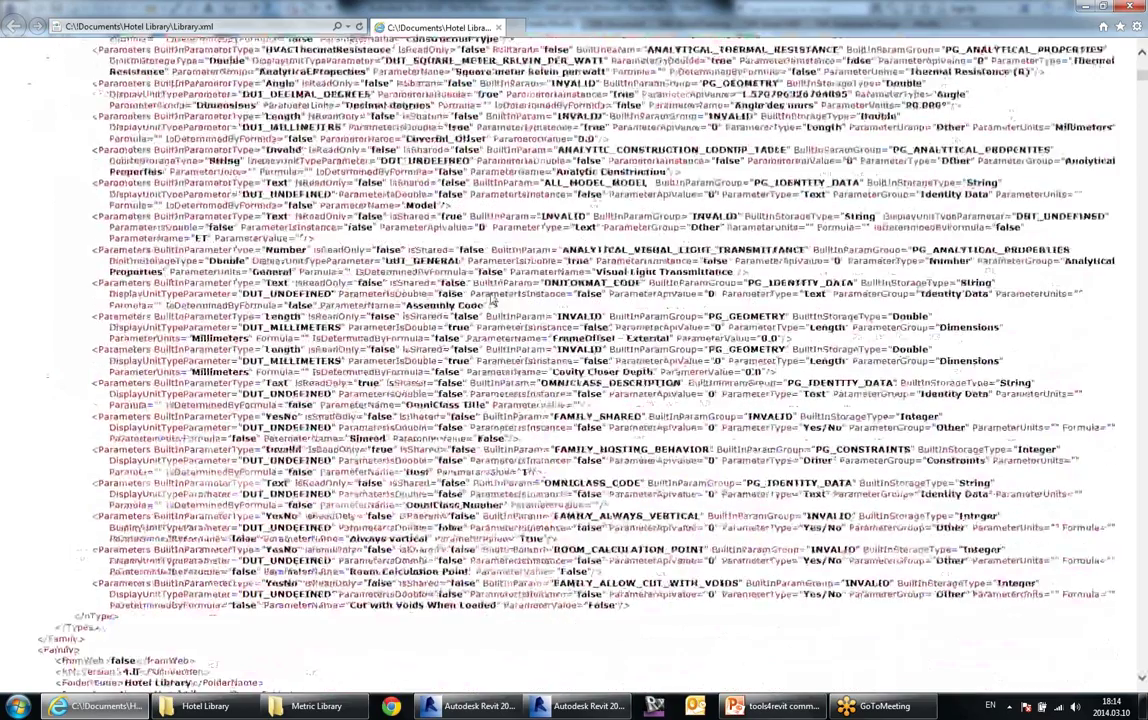
scroll(492, 299, "up", 13)
scroll(492, 300, "down", 1)
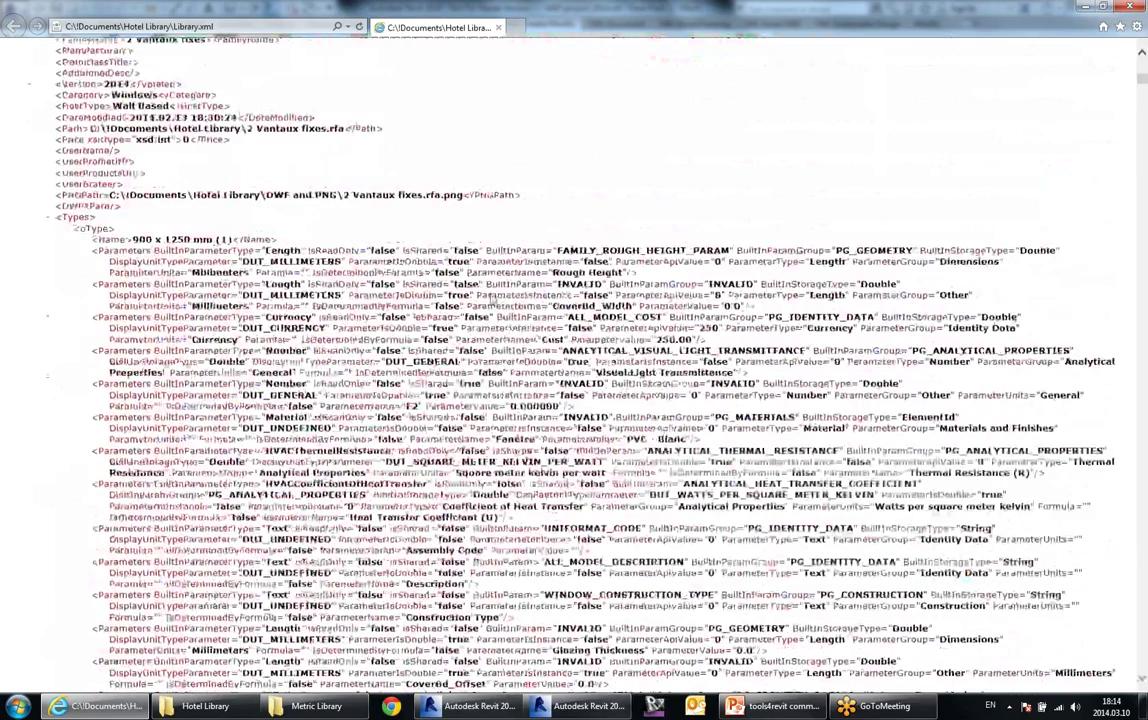
scroll(492, 298, "down", 10)
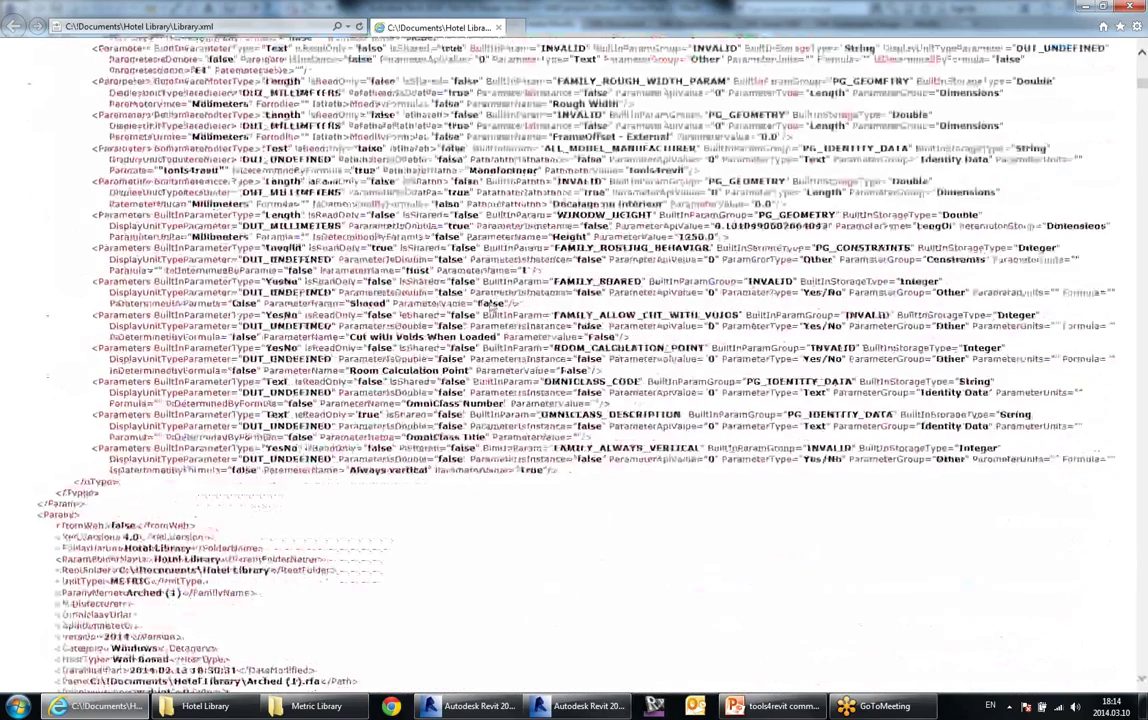
left_click(499, 28)
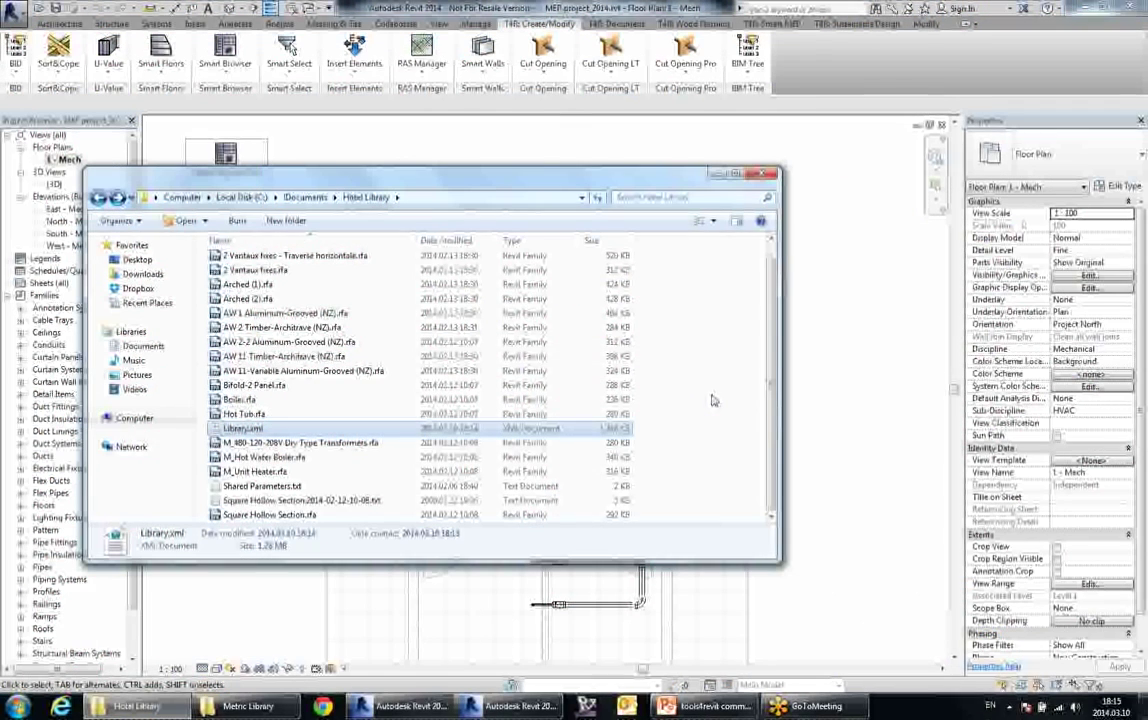
- Minimise the Hotel Library folder window and open Smart Family Browser with the Hotel Library's Library.xml
left_click(718, 175)
left_click(226, 168)
left_click(247, 224)
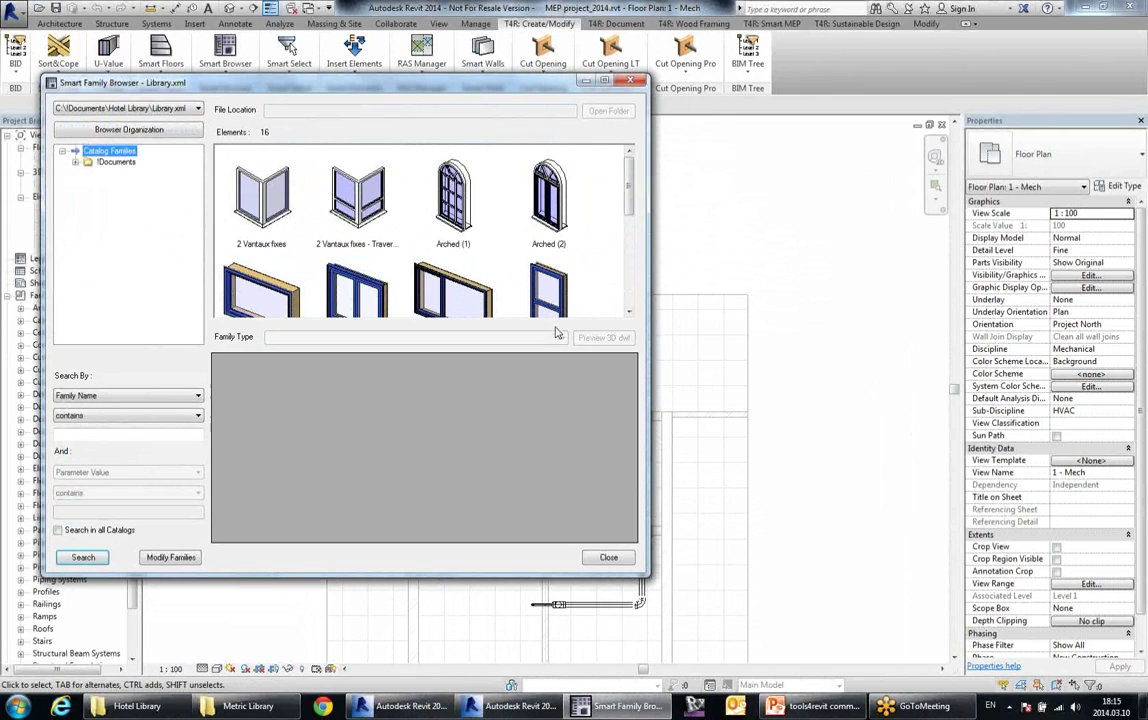
- Display the parameters of the Arched (2) family and enlarge the parameter table below the thumbnails
left_click(352, 192)
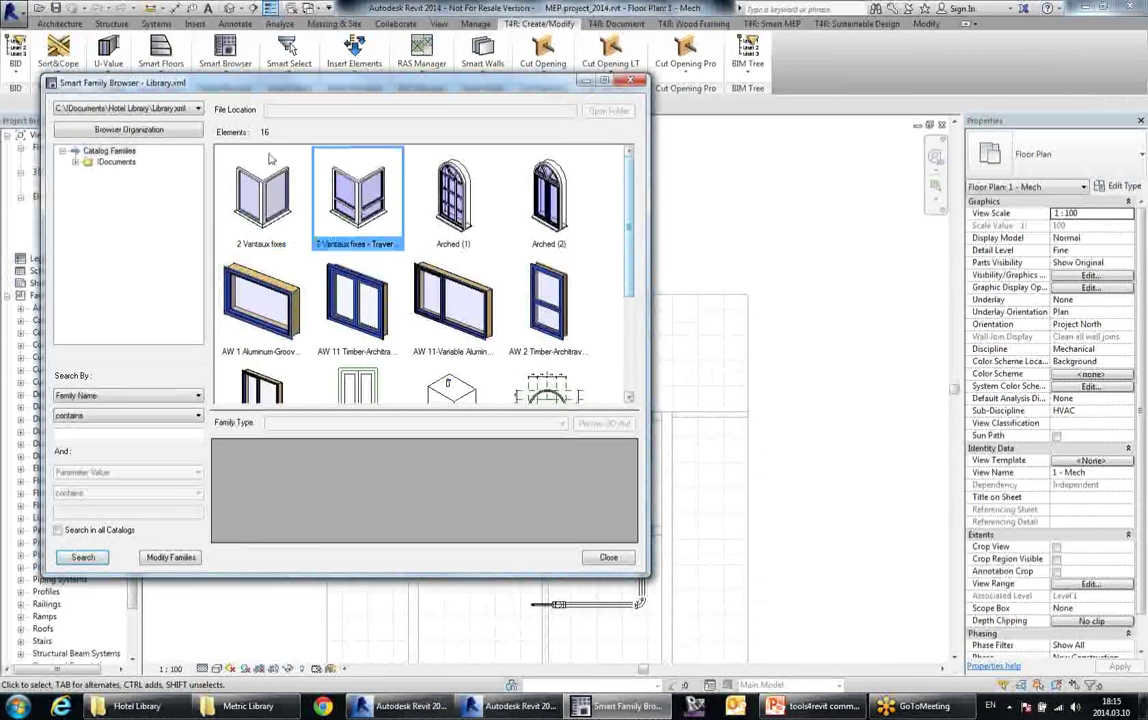
left_click_drag(627, 252, 590, 244)
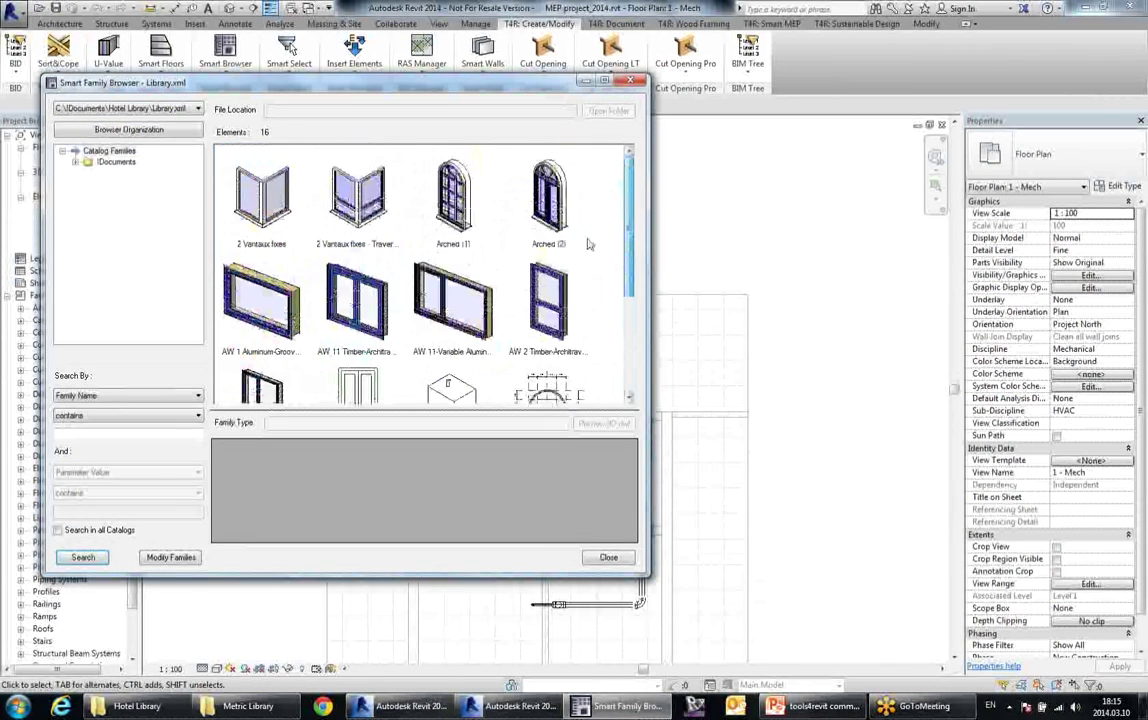
left_click(552, 205)
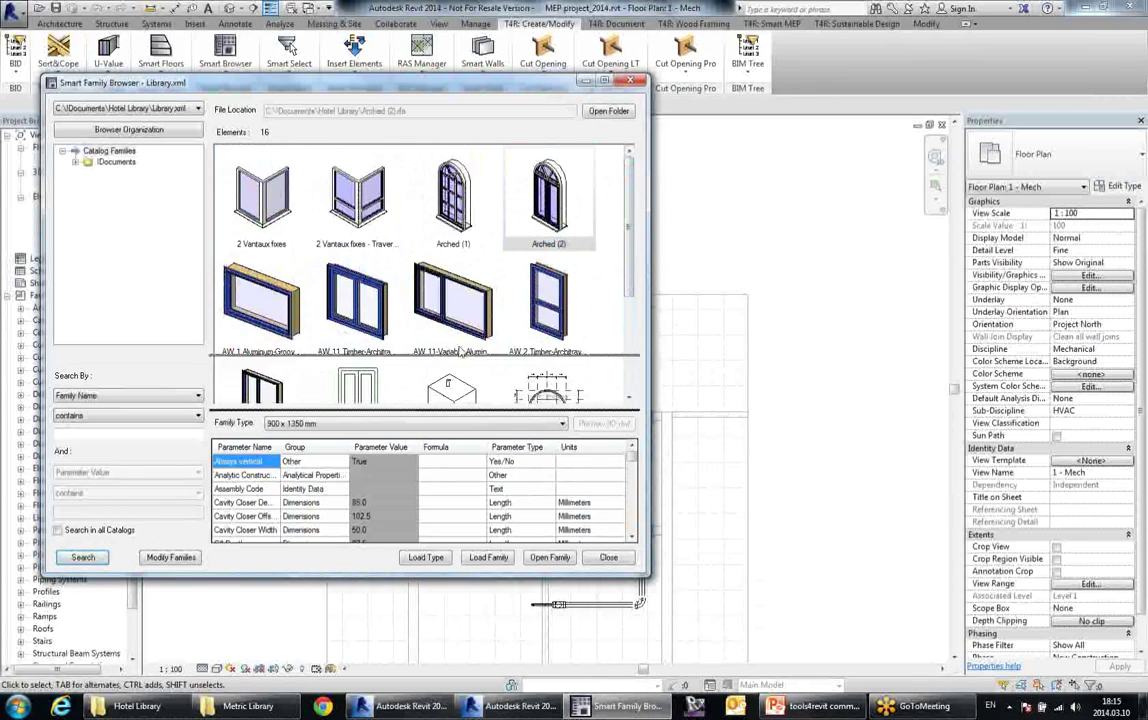
left_click_drag(460, 352, 460, 345)
- Compare the types and parameters of several window families, including AW 11 Timber-Architrave (NZ) and 2 Vantaux fixes
left_click(453, 200)
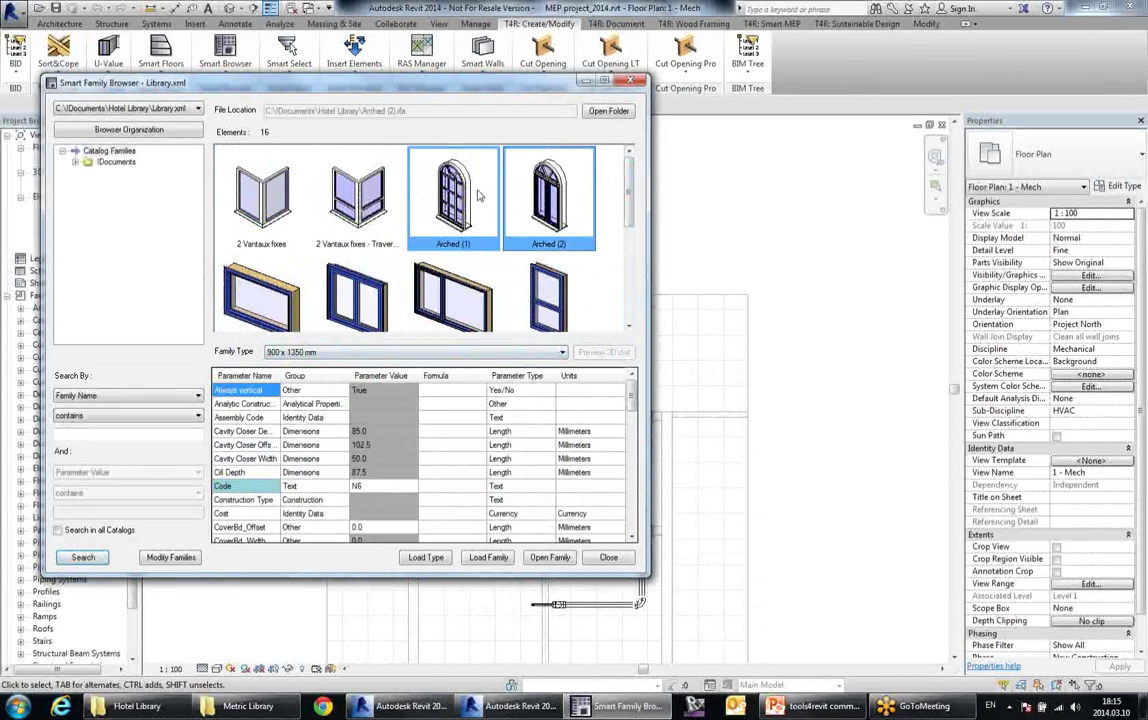
left_click(358, 197)
left_click(316, 353)
left_click(315, 355)
left_click(358, 293)
left_click(346, 355)
left_click(346, 355)
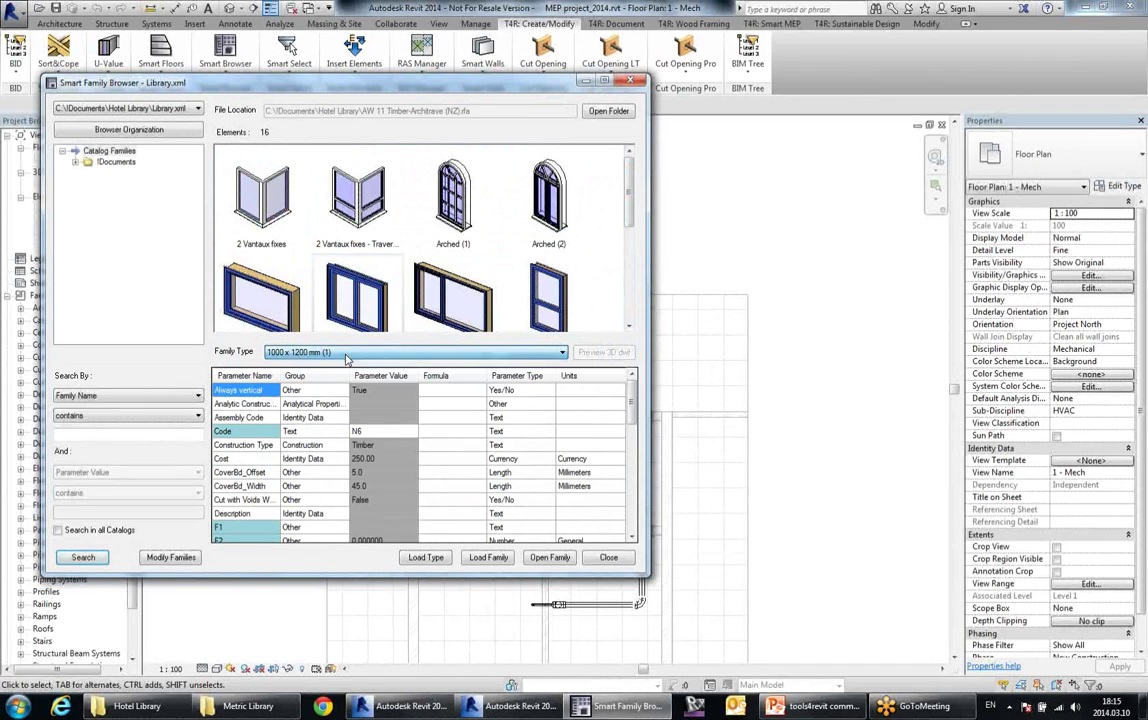
left_click(260, 194)
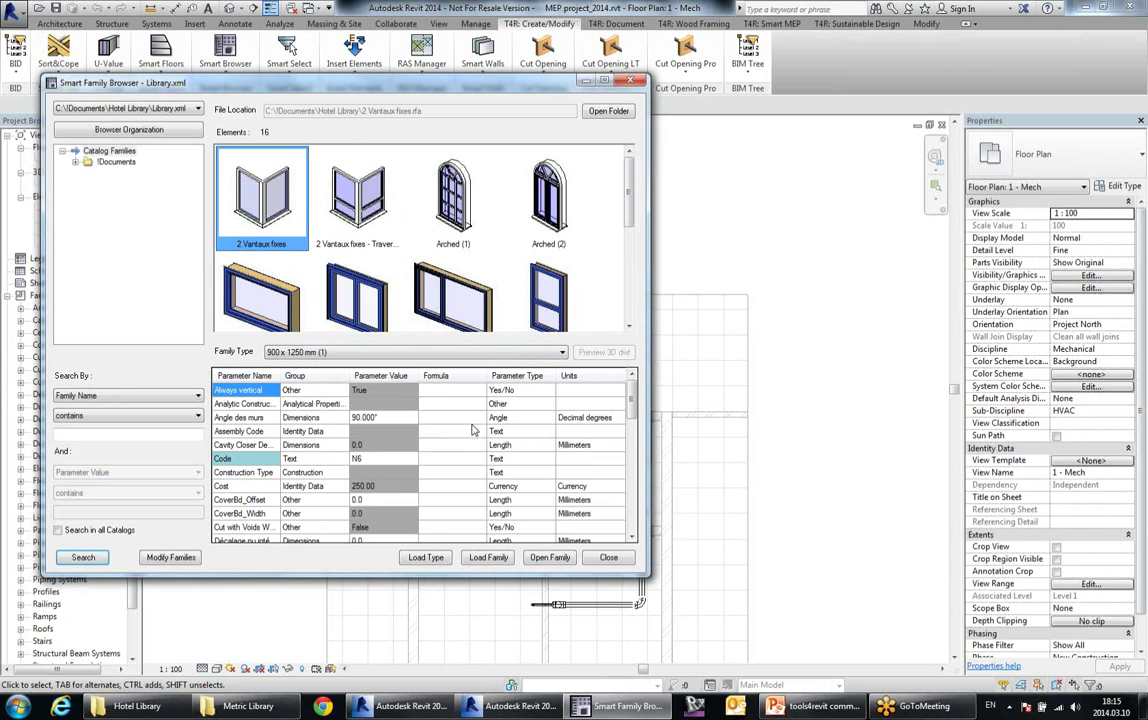
- Look through the full parameter list of the Arched (1) family's 900 x 1350 mm type
left_click(449, 215)
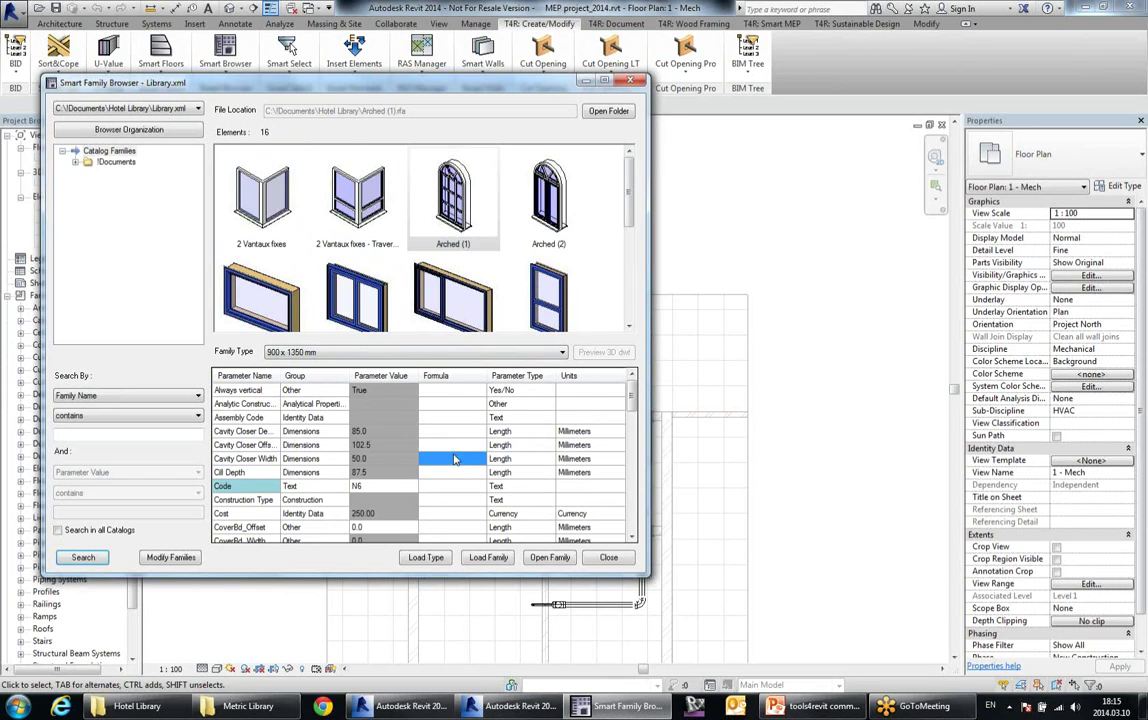
scroll(470, 455, "down", 8)
scroll(477, 460, "up", 2)
scroll(477, 458, "down", 5)
scroll(471, 451, "up", 2)
scroll(471, 451, "up", 9)
left_click(340, 446)
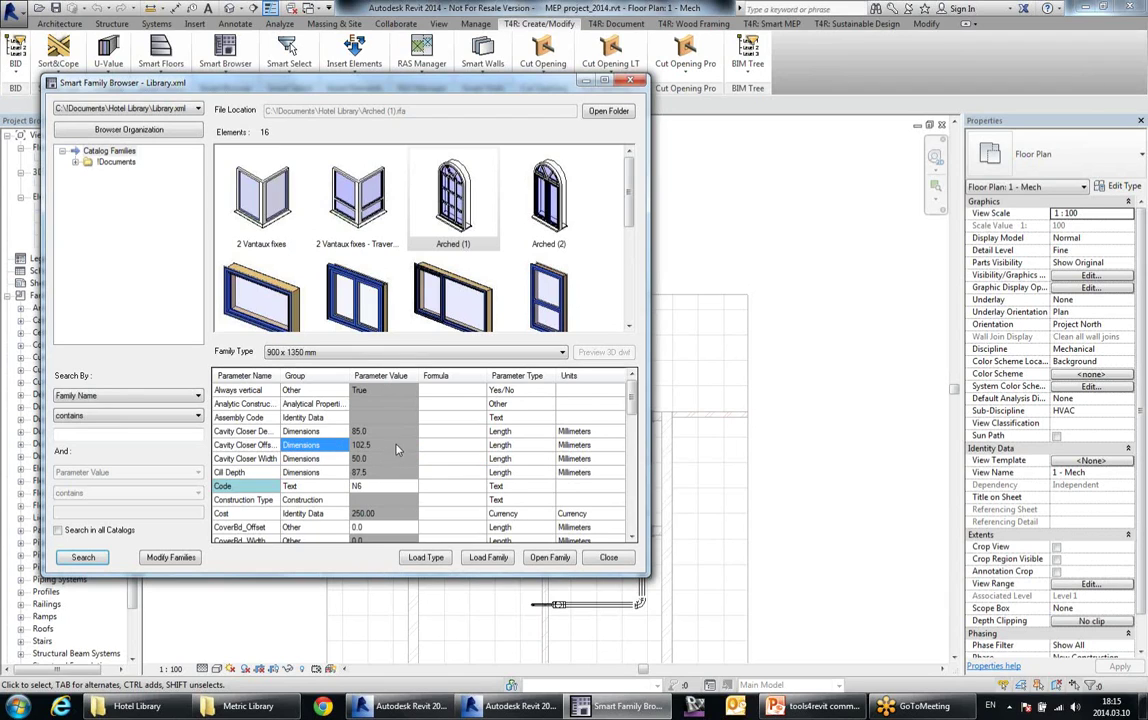
scroll(354, 400, "down", 3)
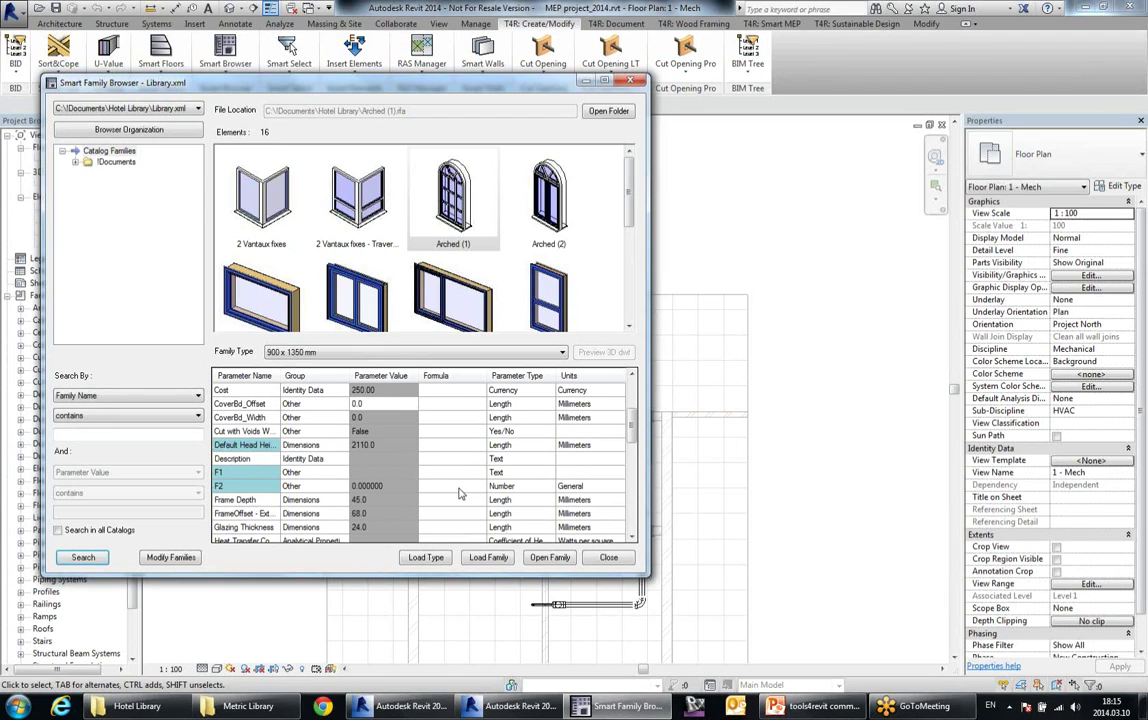
scroll(459, 492, "down", 1)
scroll(463, 504, "up", 2)
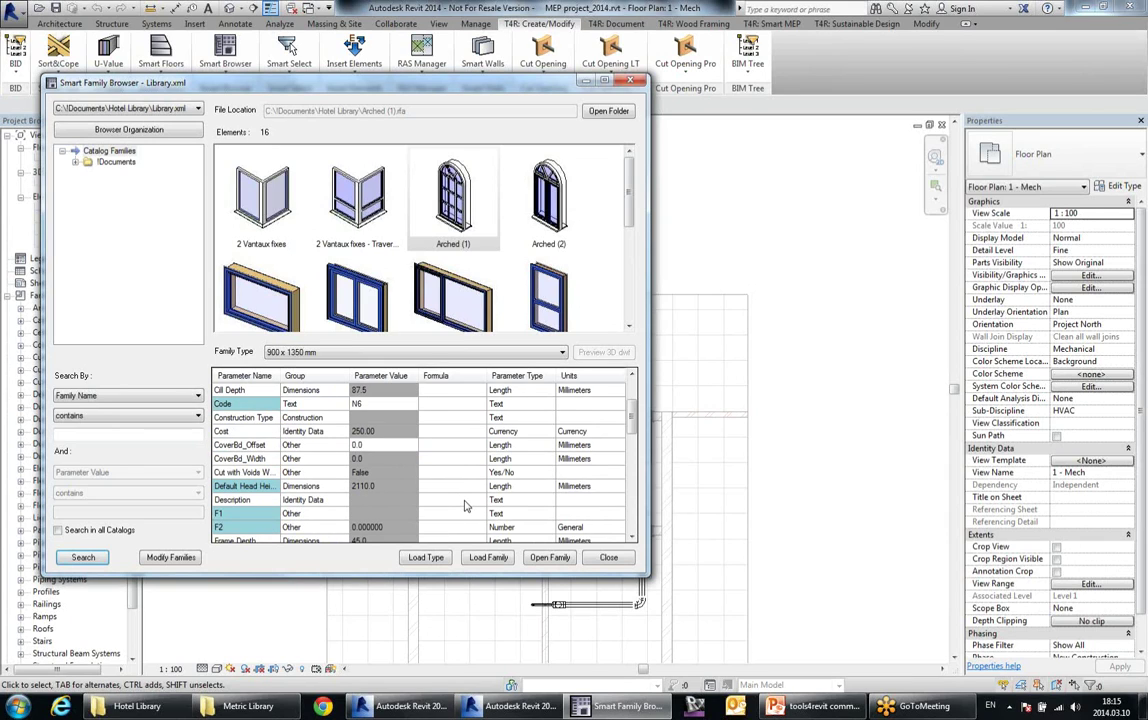
- Examine Arched (1) parameters such as Code and Cost, and display the parameters of AW 11-Variable Aluminum-Grooved (NZ)
left_click(391, 449)
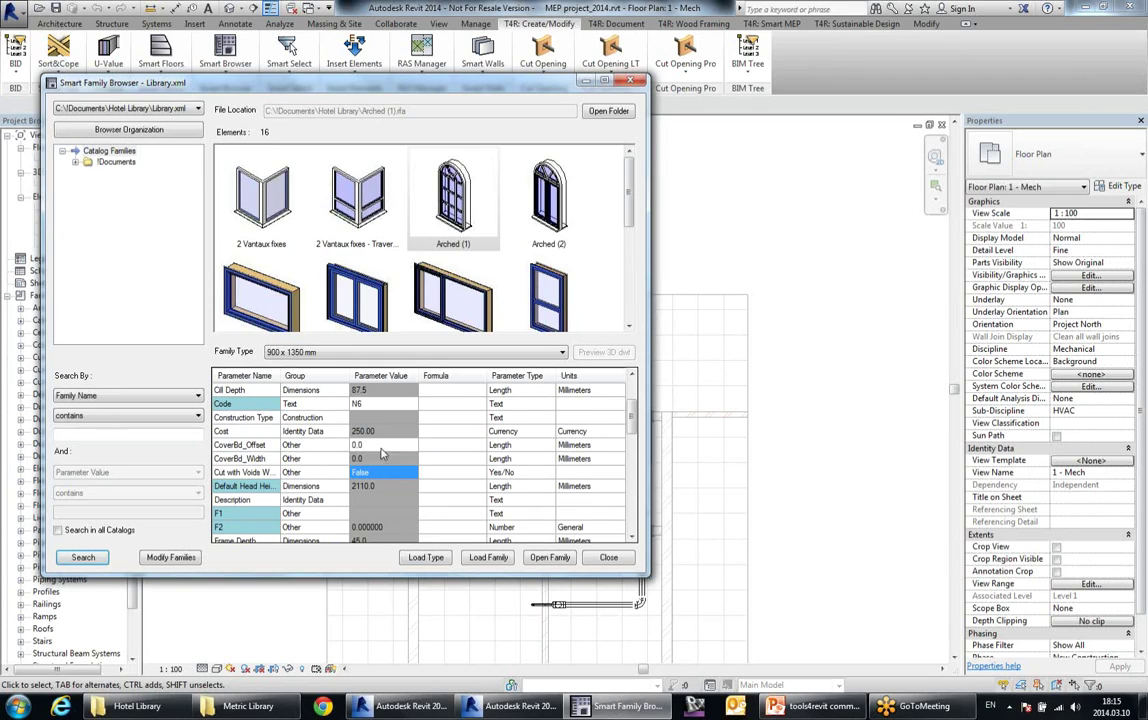
left_click(378, 404)
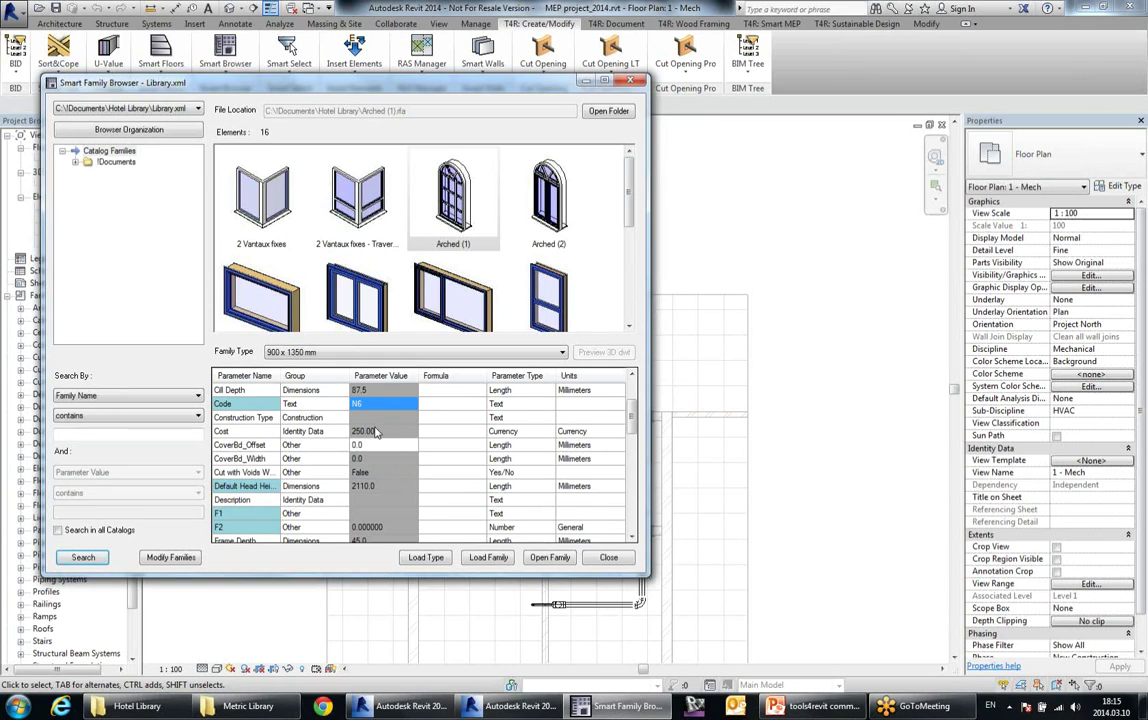
left_click(376, 428)
left_click(383, 473)
left_click(391, 512)
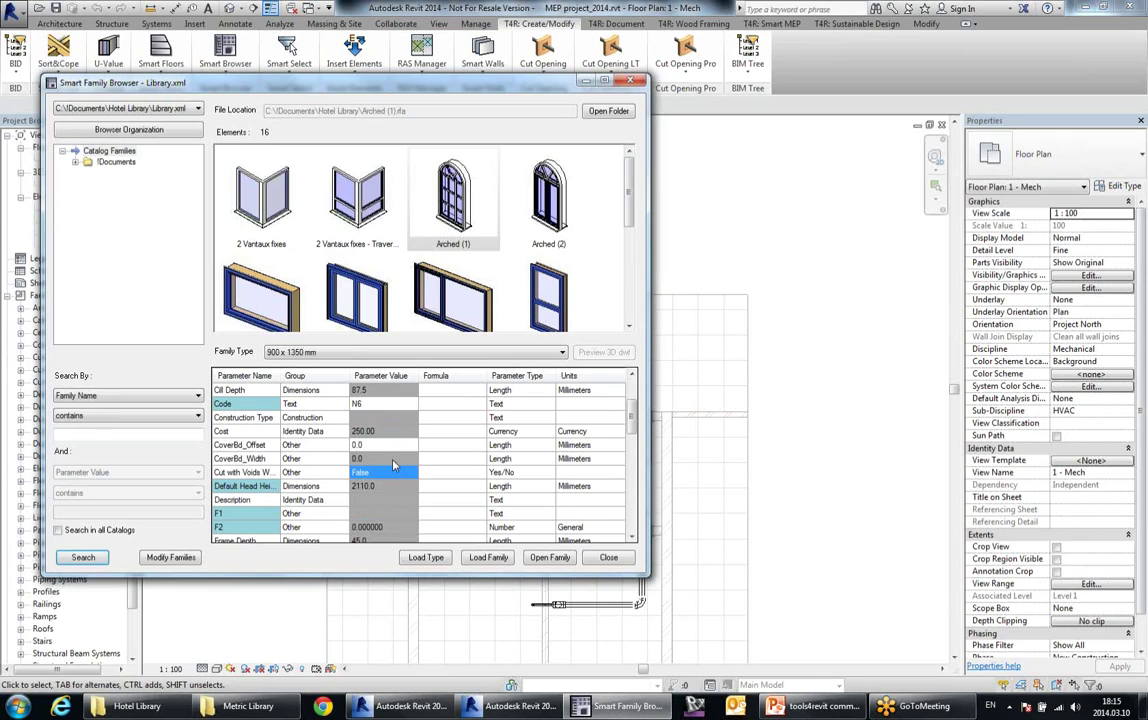
left_click(398, 515)
left_click(242, 402)
left_click(247, 429)
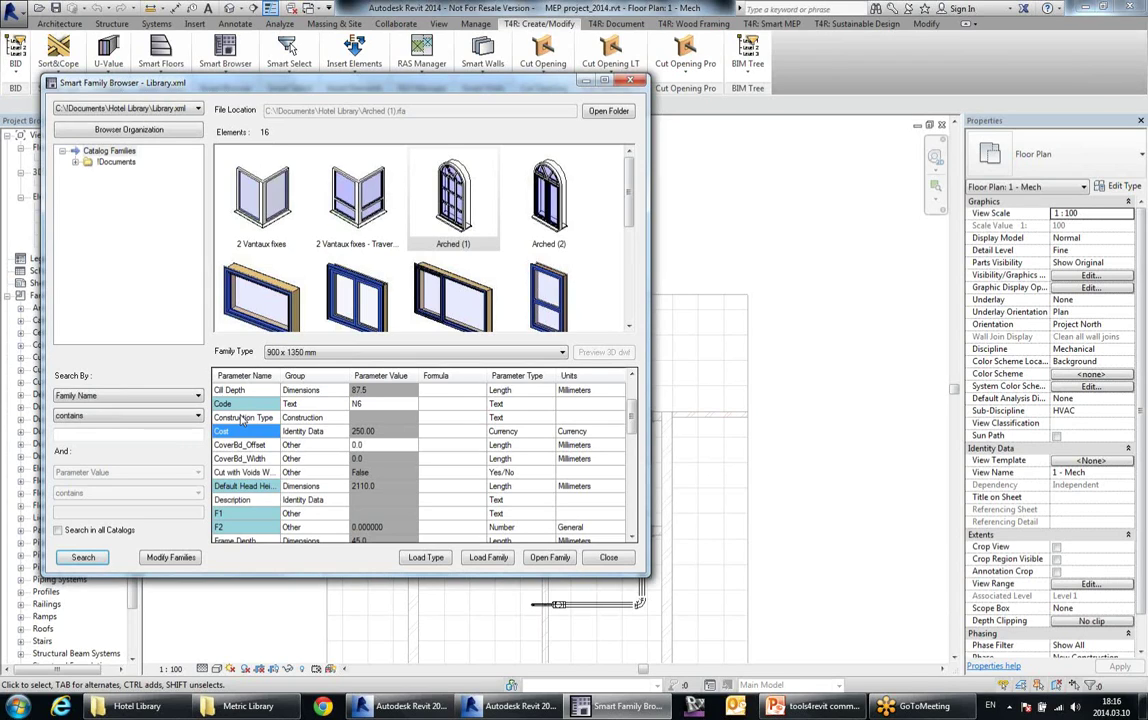
left_click(413, 279)
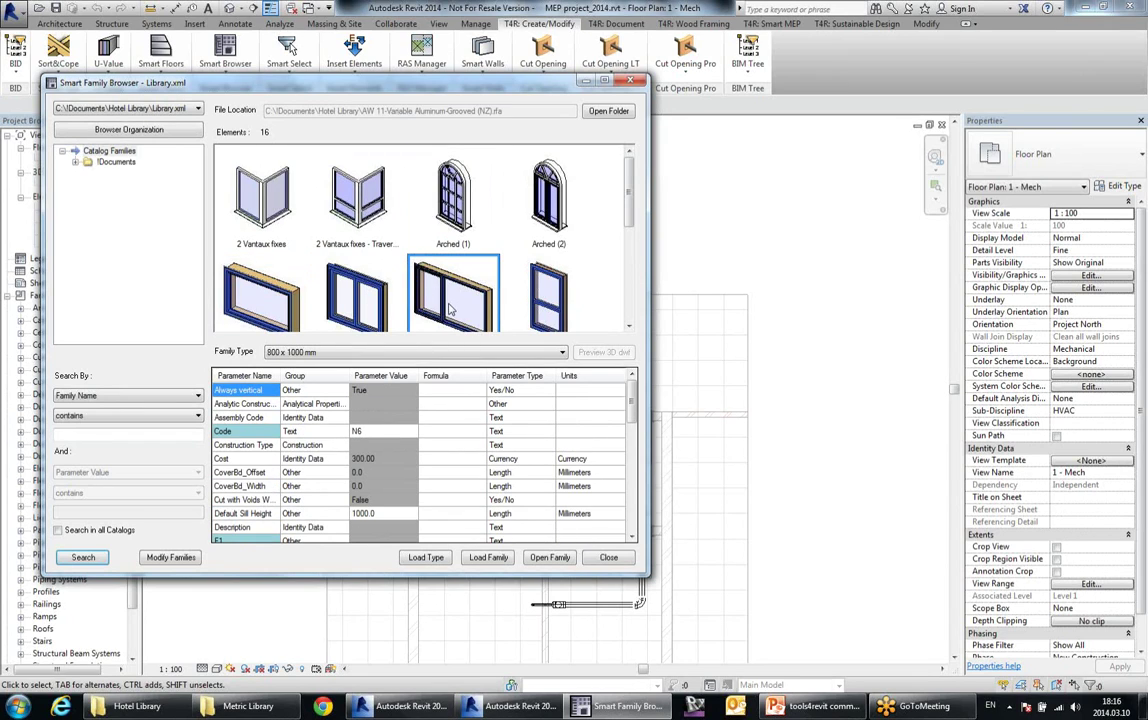
- Switch the browser to the Door Library's Library.xml, and from there to the US Imperial Library.xml
left_click(178, 106)
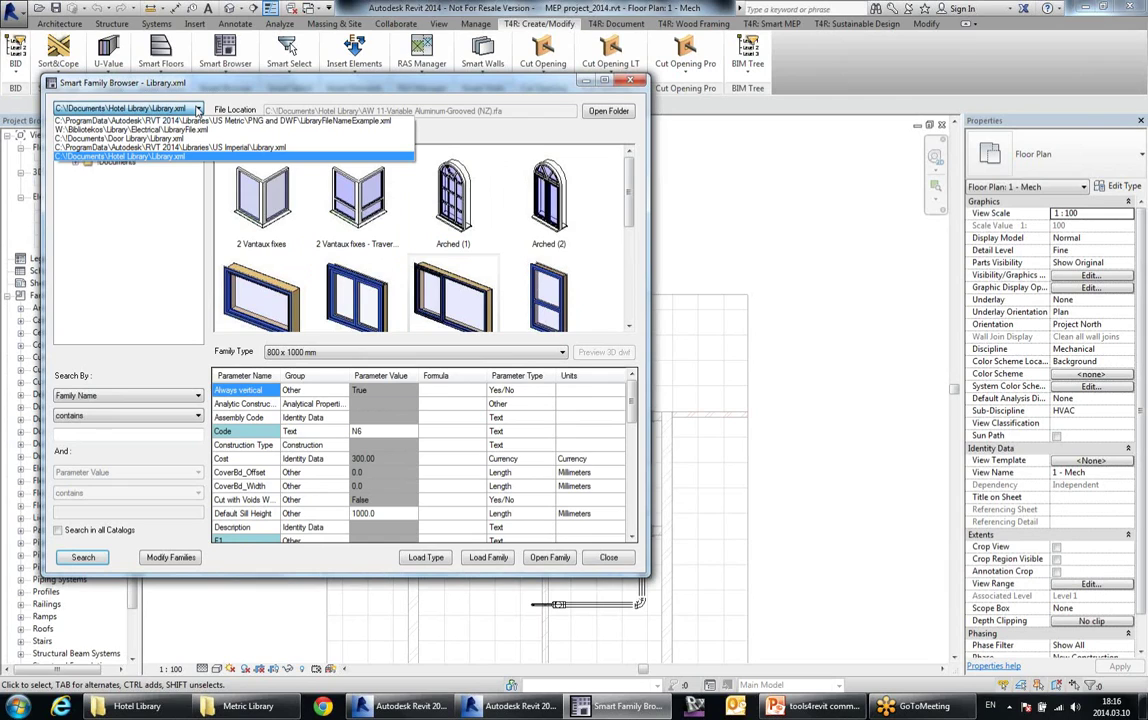
left_click(190, 139)
left_click(180, 108)
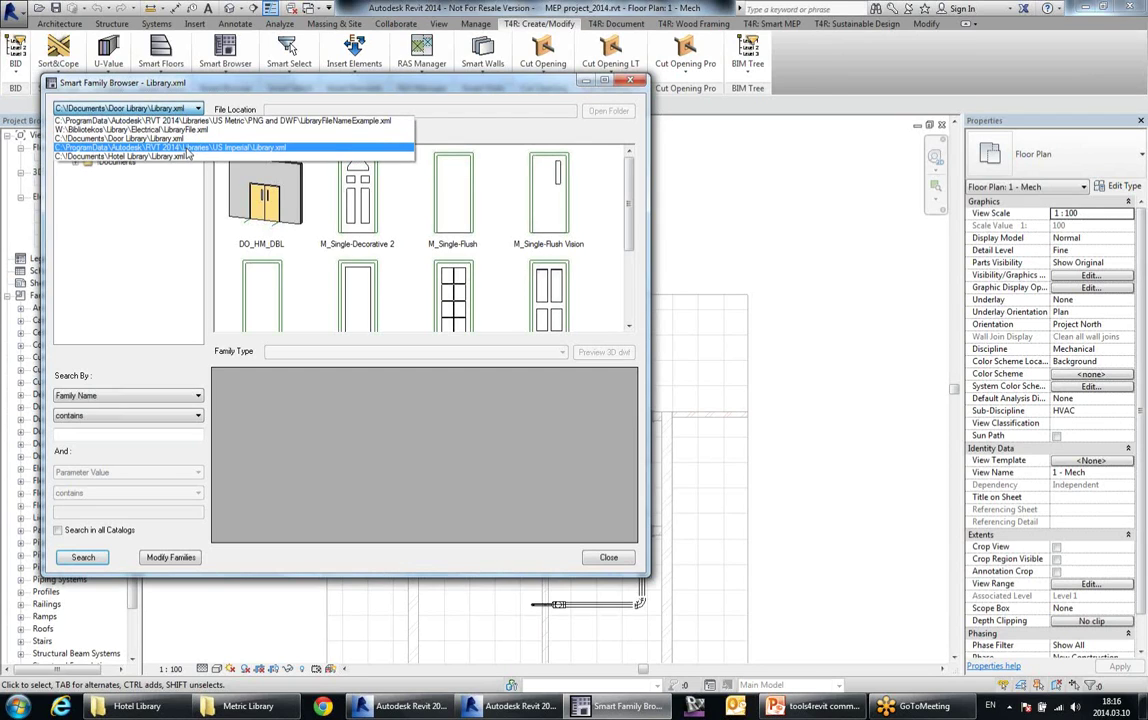
left_click(186, 148)
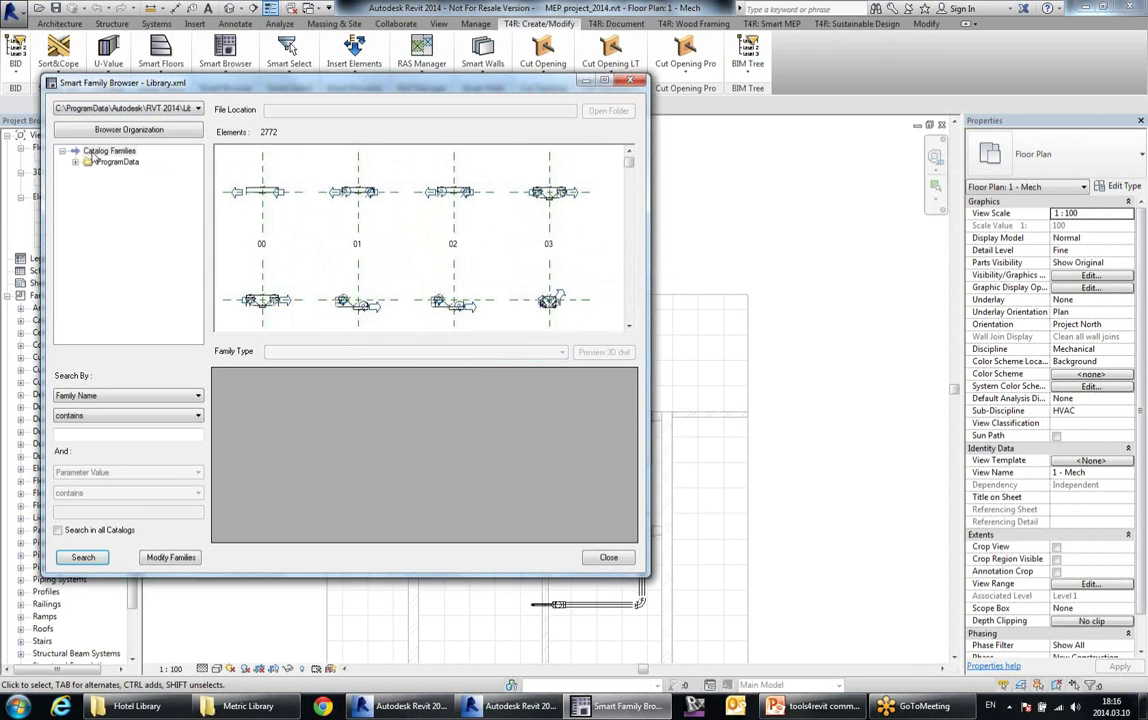
- Expand the ProgramData catalog folder and view the parameters of several Shoe Set families in the US Imperial library
left_click(75, 162)
left_click(368, 182)
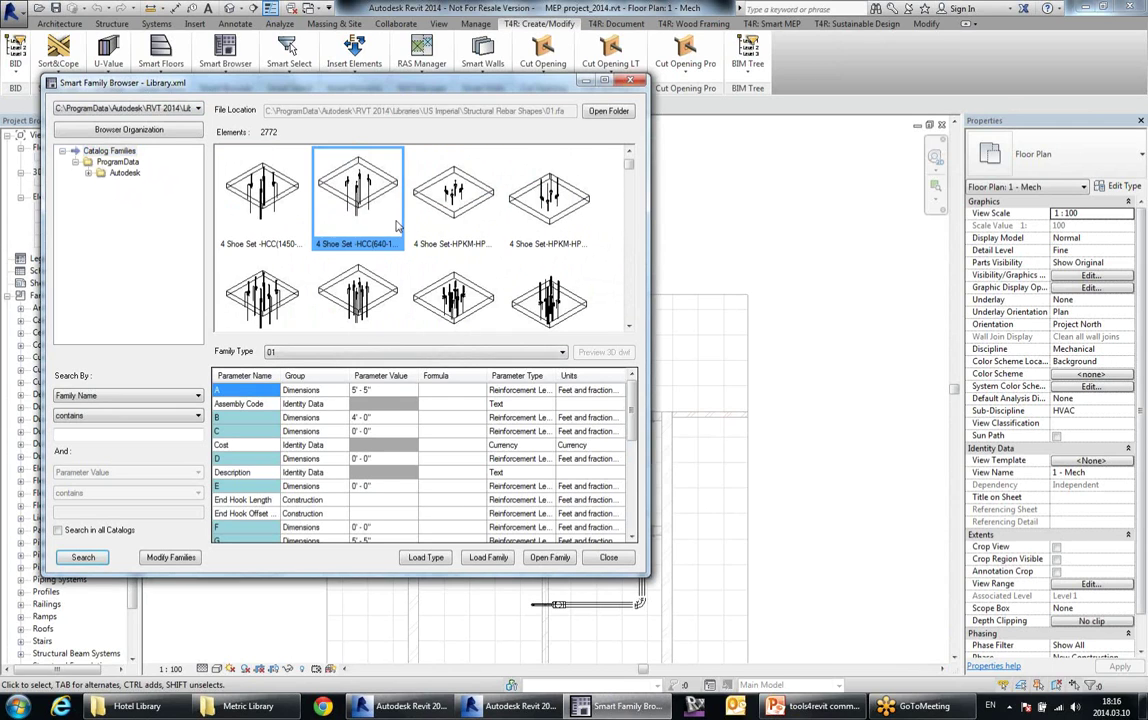
left_click(450, 210)
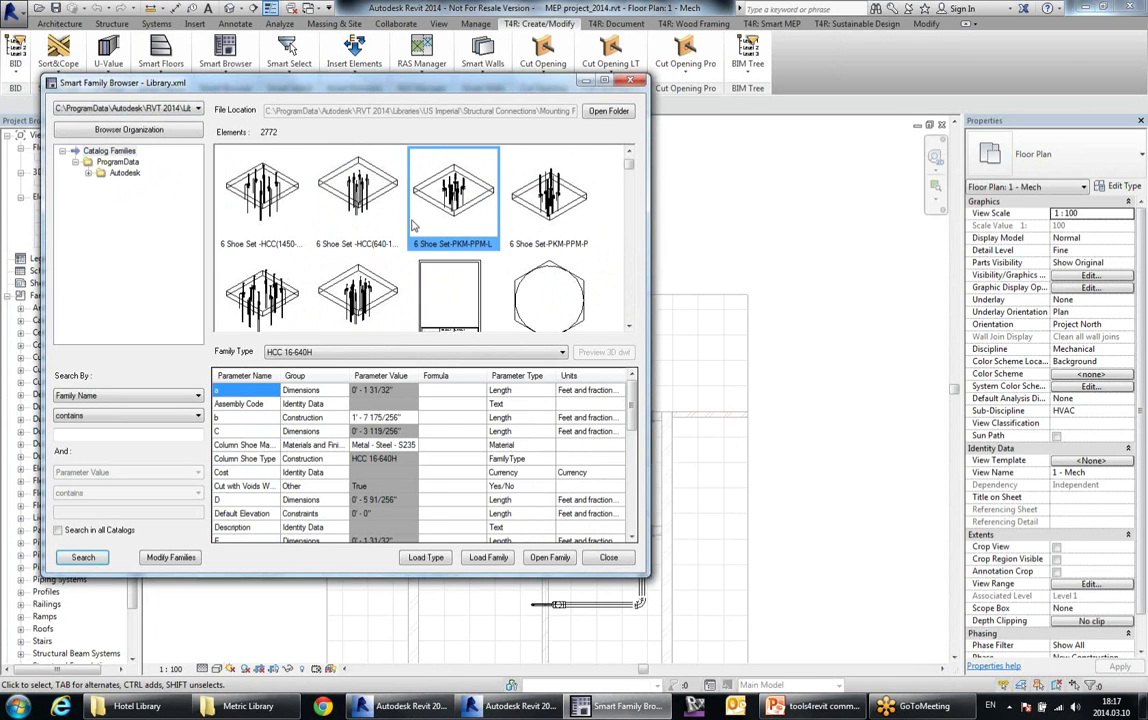
left_click(280, 160)
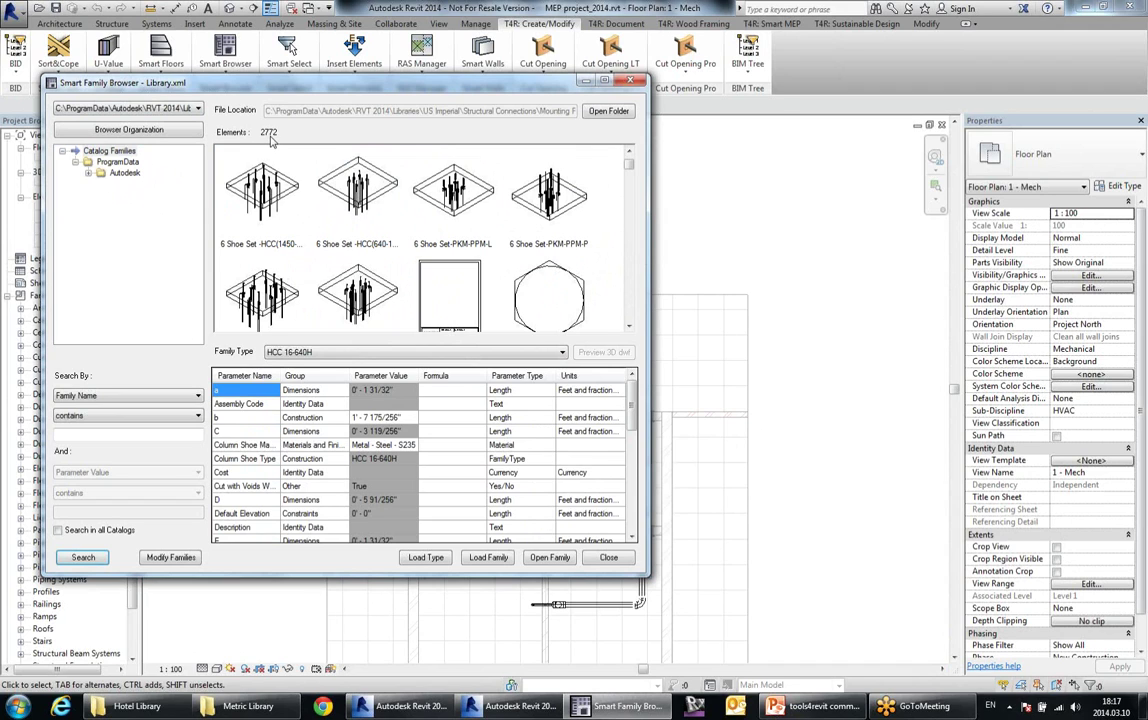
left_click(452, 195)
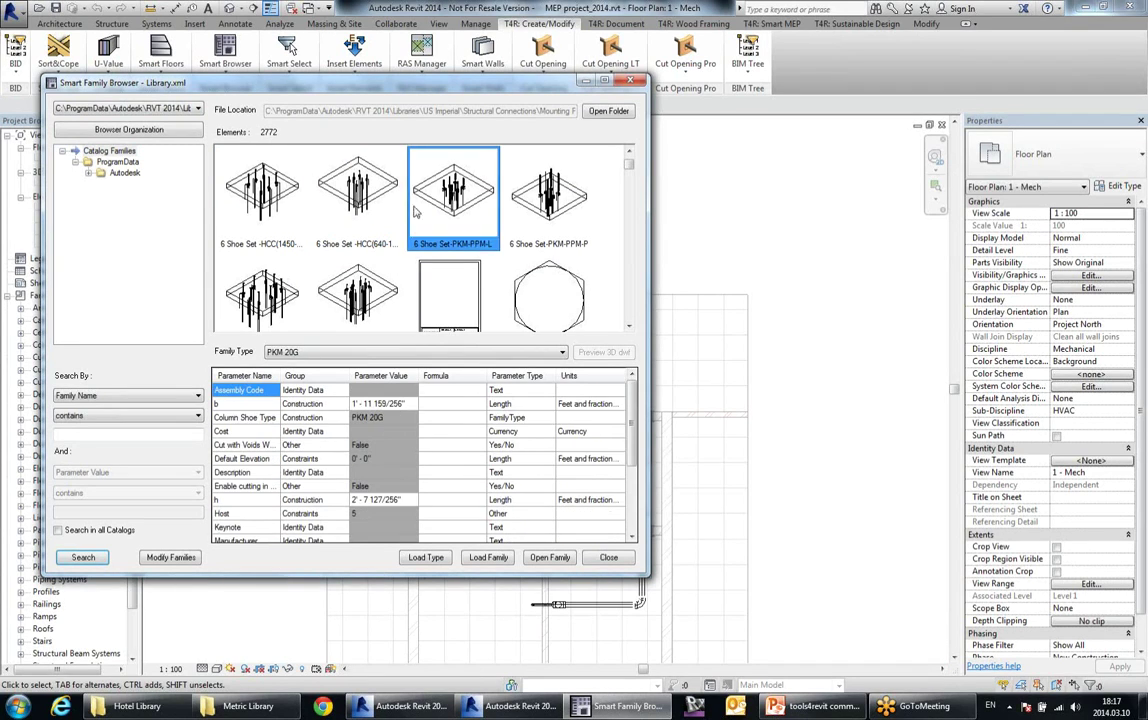
left_click(358, 195)
left_click(368, 293)
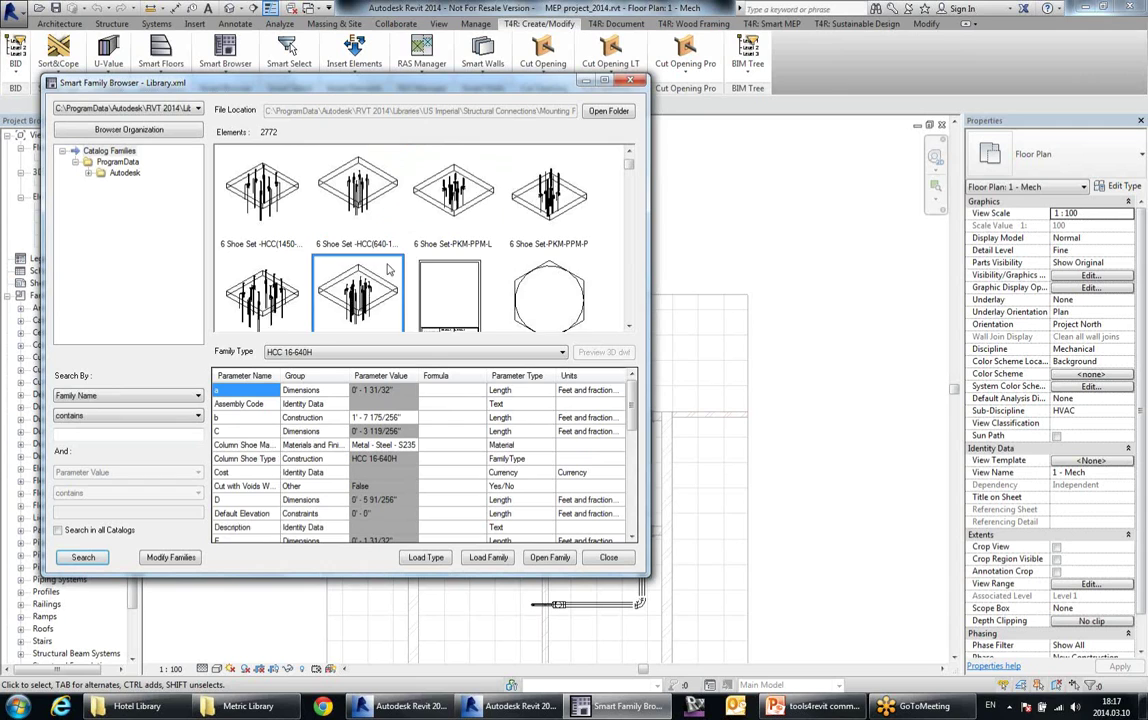
- Reposition the Smart Family Browser window and display the parameters of the Absorption Chiller - Dire... family
left_click_drag(477, 93, 451, 111)
scroll(427, 250, "down", 5)
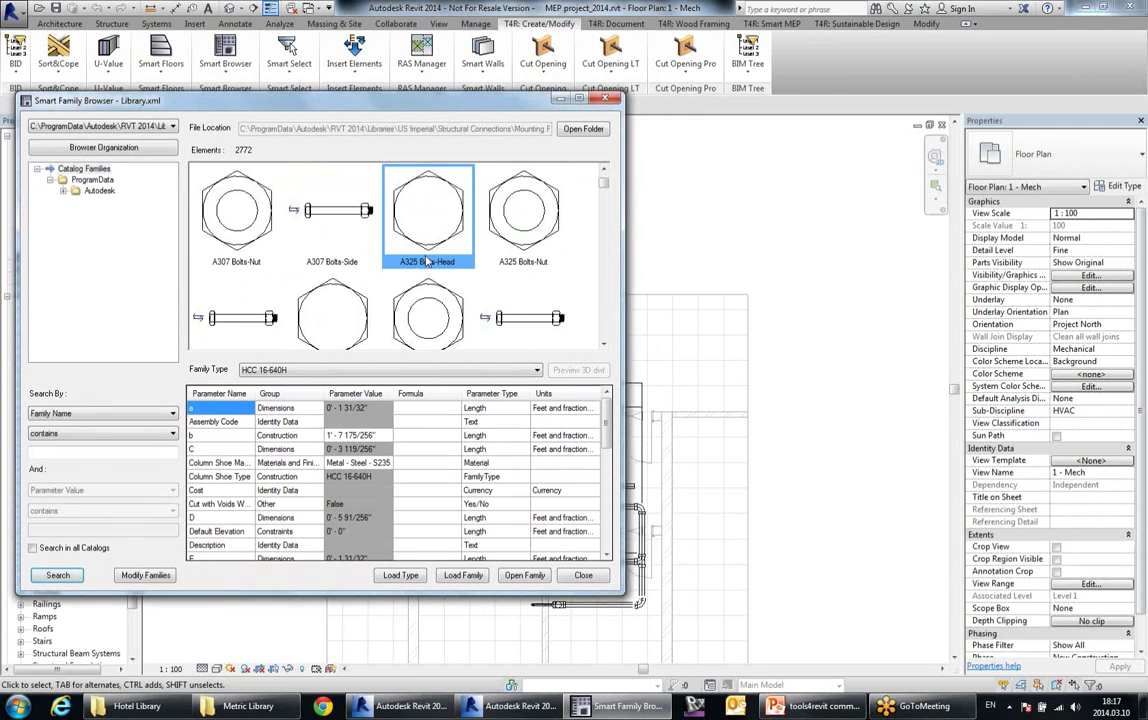
left_click(521, 215)
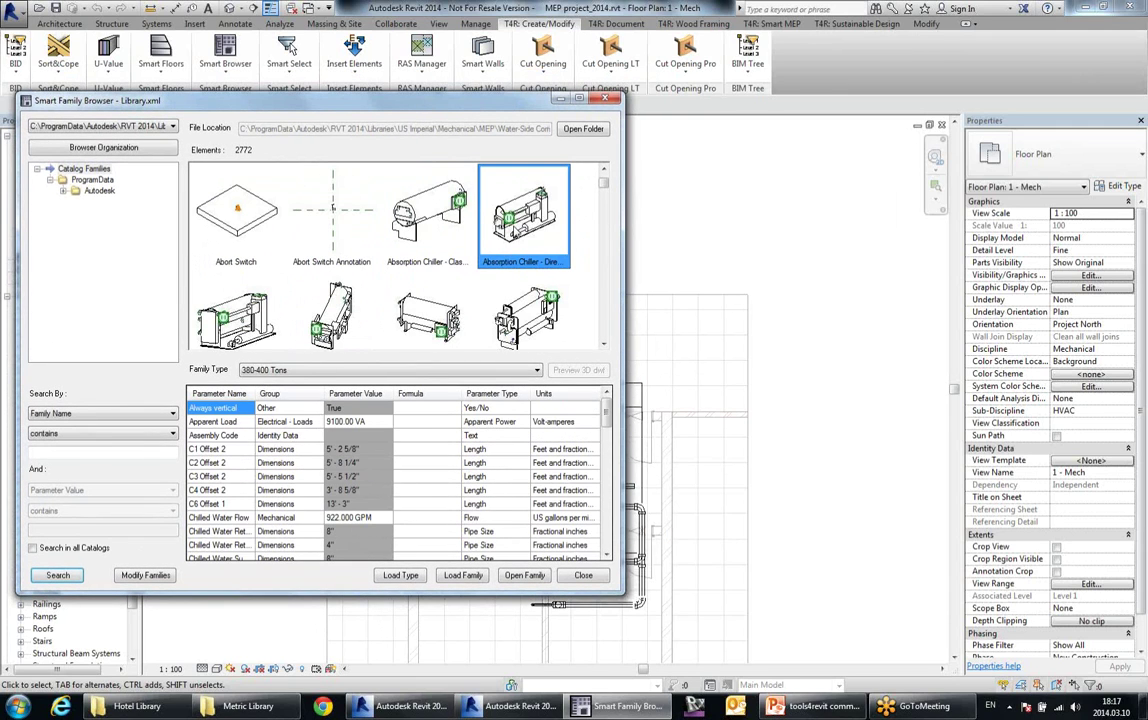
- Place the 380-400 Tons direct-fired Absorption Chiller from the family browser into the 1 - Mech floor plan, above the ductwork
left_click_drag(512, 214, 746, 267)
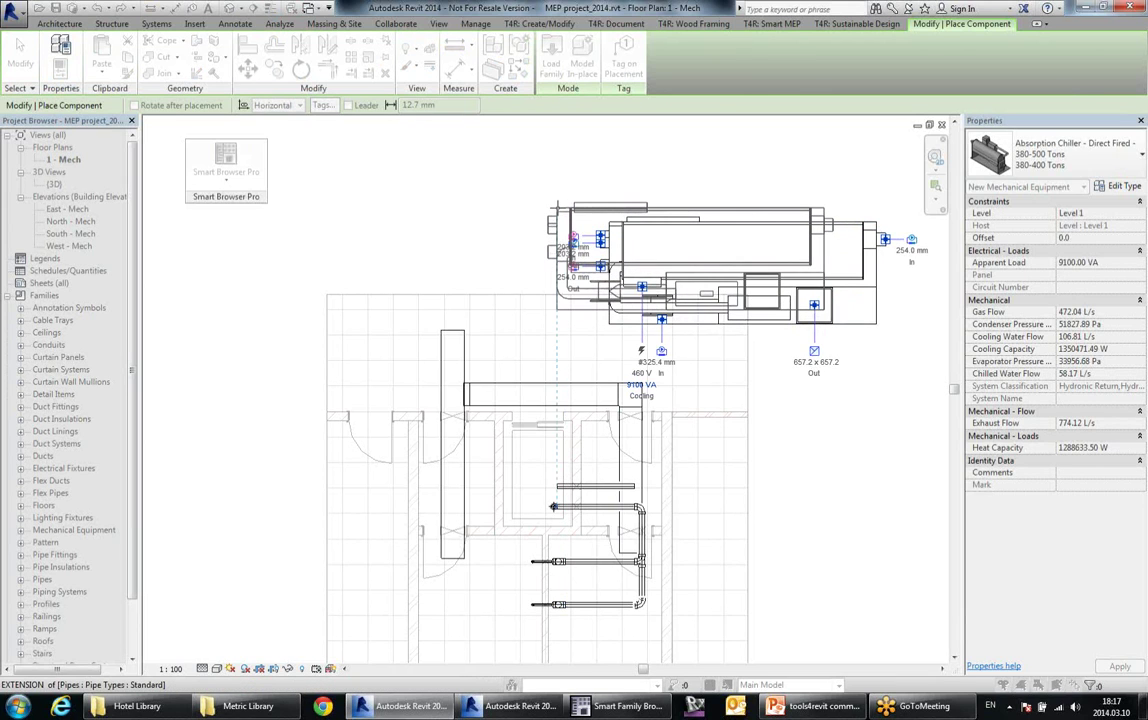
left_click(555, 207)
key("Escape")
key("Escape")
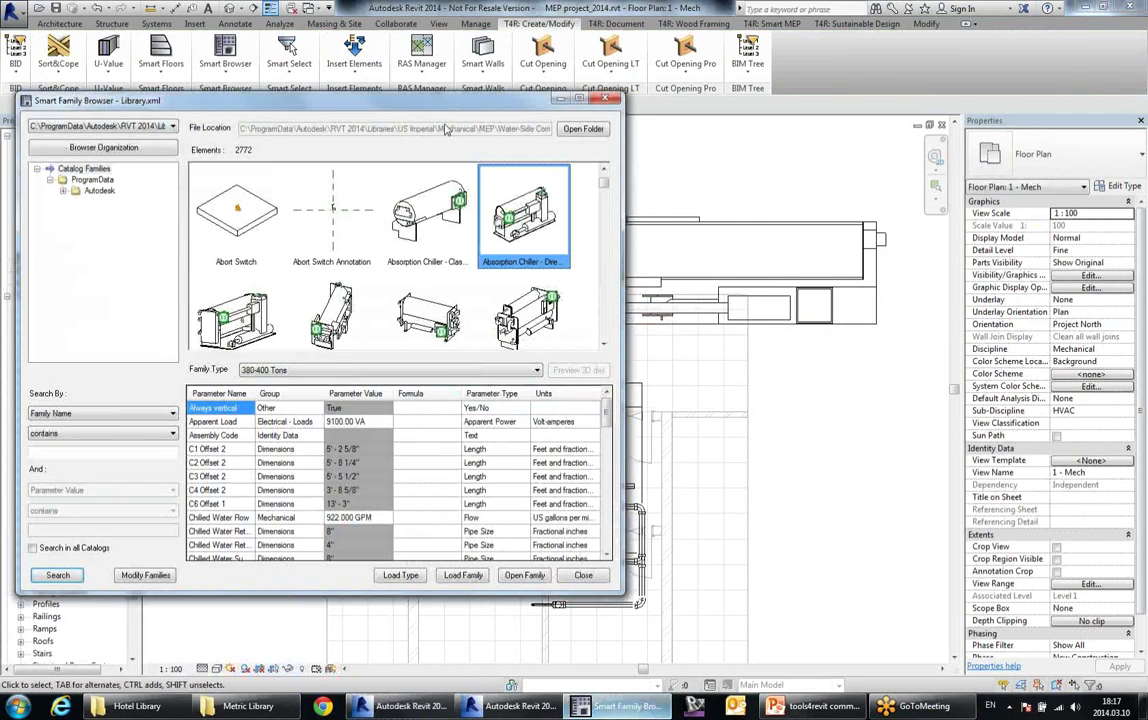
left_click_drag(370, 93, 410, 81)
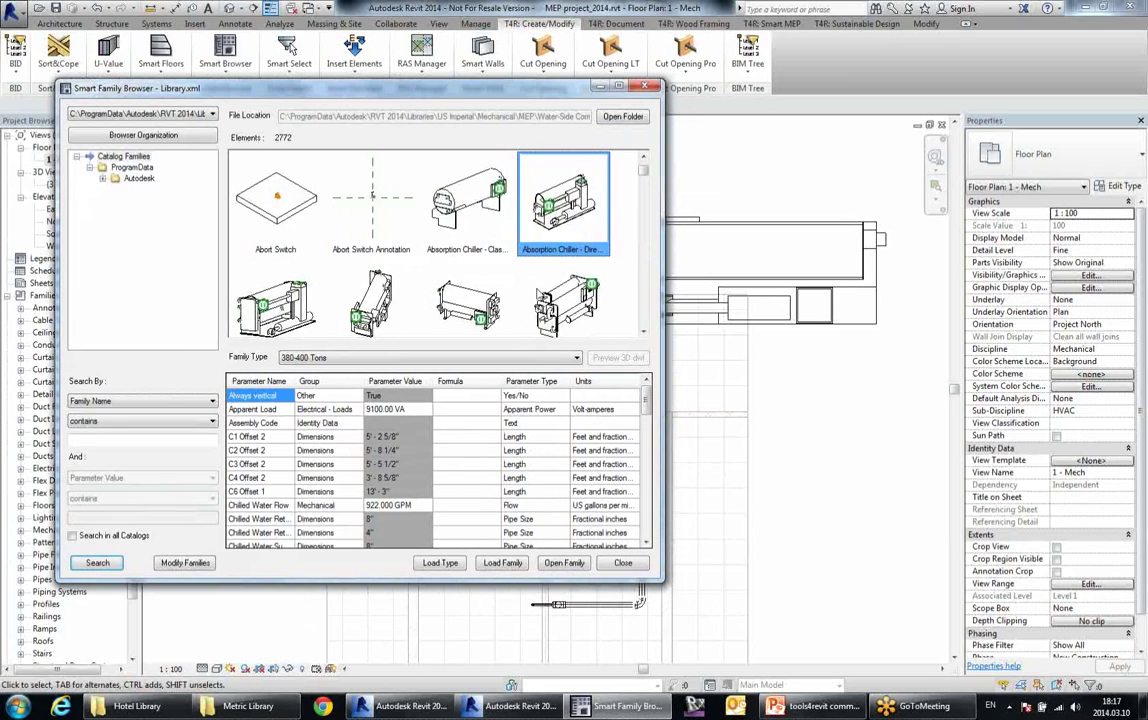
left_click(818, 377)
mouse_move(818, 377)
middle_mouse_down()
mouse_move(805, 374)
mouse_move(820, 377)
mouse_move(843, 235)
middle_mouse_up()
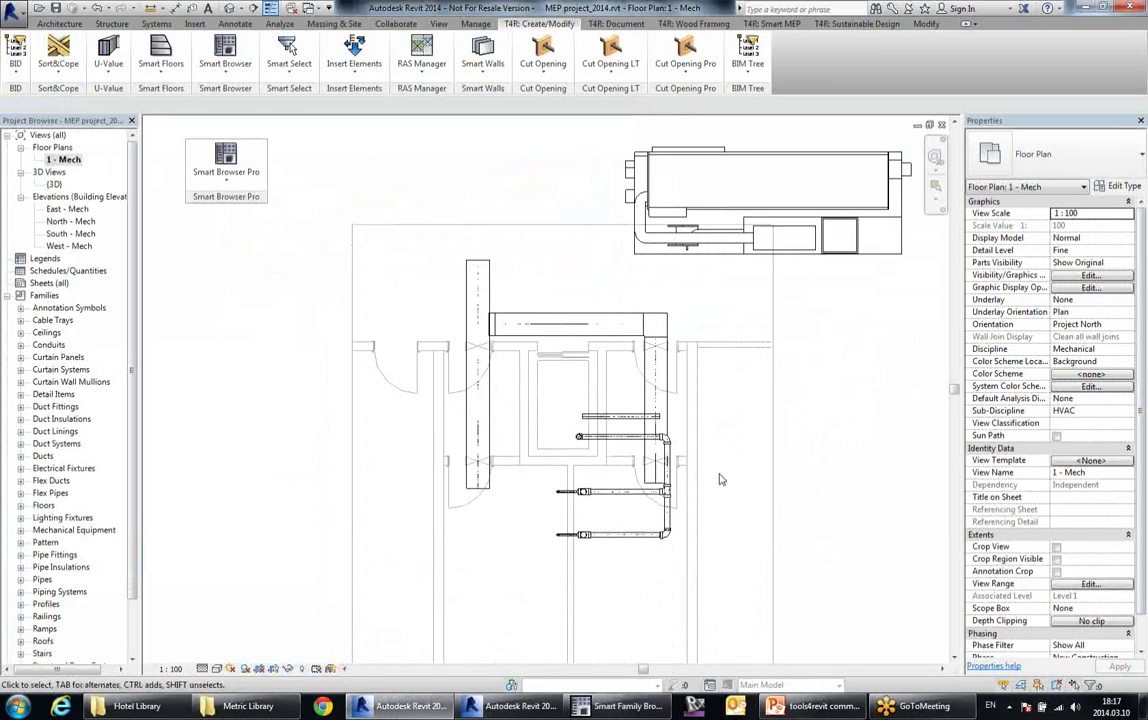
- Return to the Smart Family Browser and look through the chiller and AHU families in the US Imperial library
left_click(625, 706)
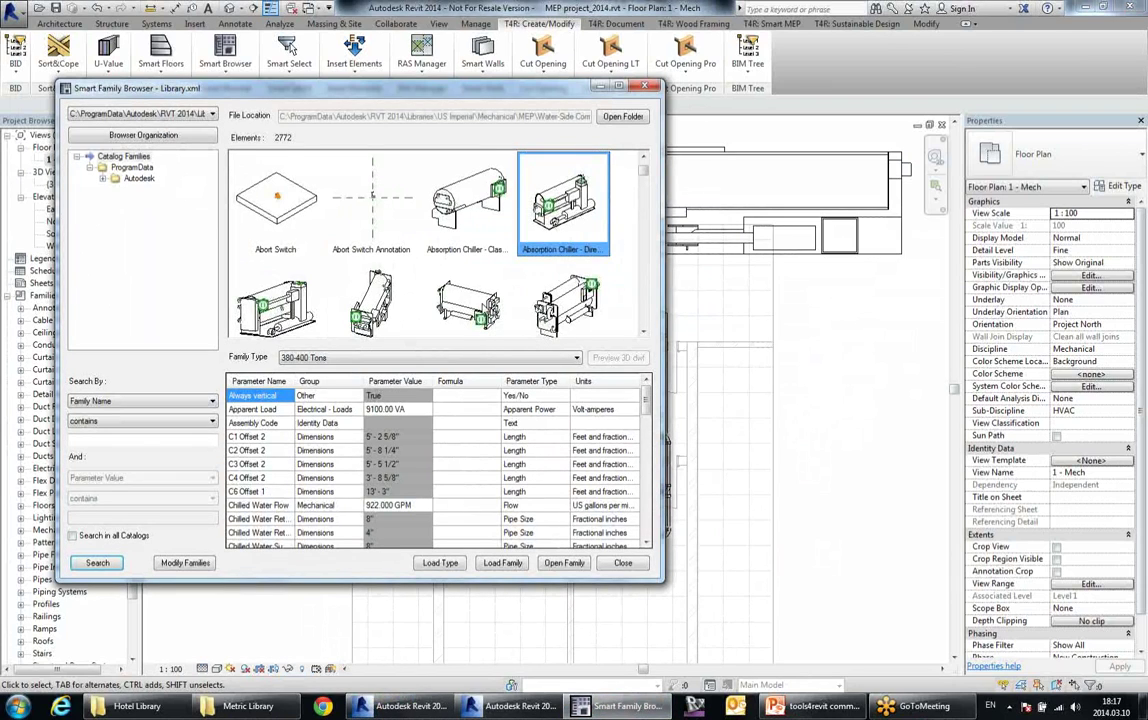
left_click(489, 303)
scroll(497, 298, "down", 2)
scroll(502, 302, "down", 1)
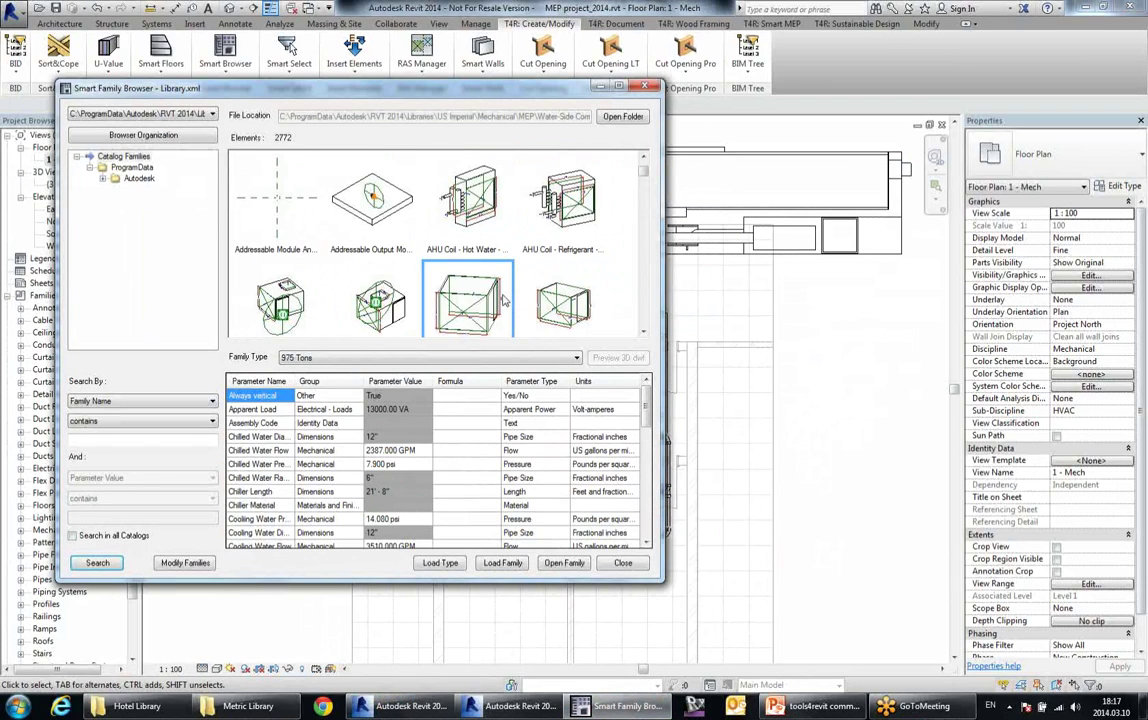
scroll(512, 298, "down", 1)
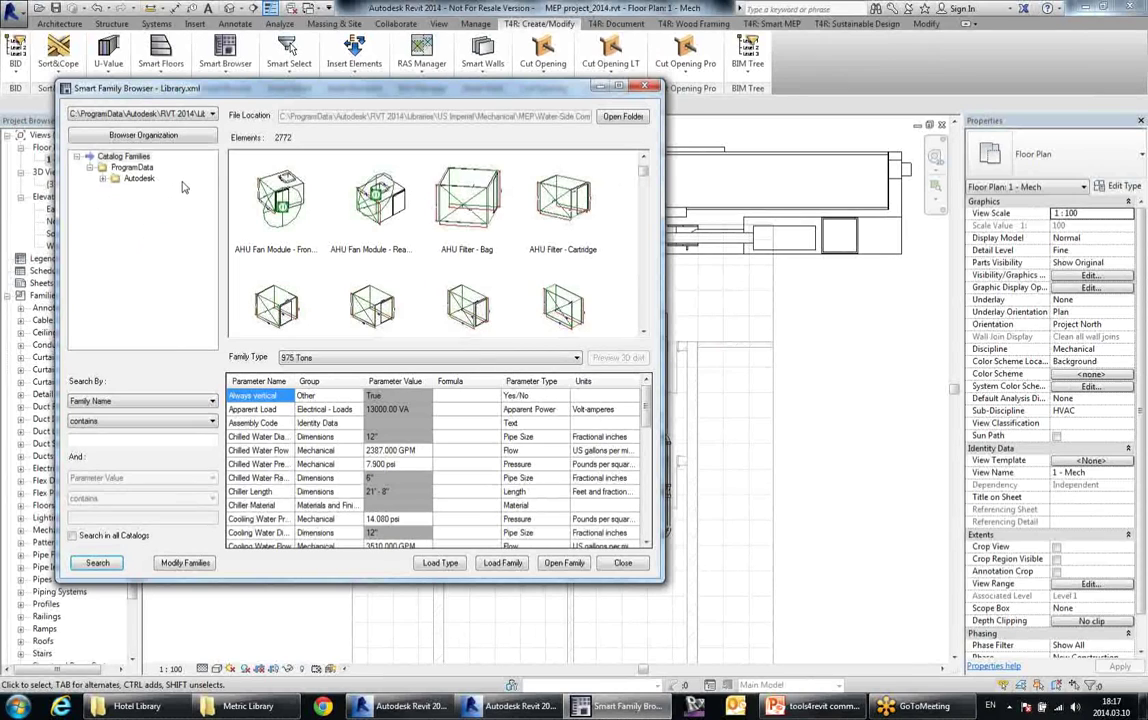
- Expand the catalog tree through Autodesk, RVT 2014, Libraries and US Imperial to the Duct folder's subfolders
left_click(103, 179)
left_click(116, 189)
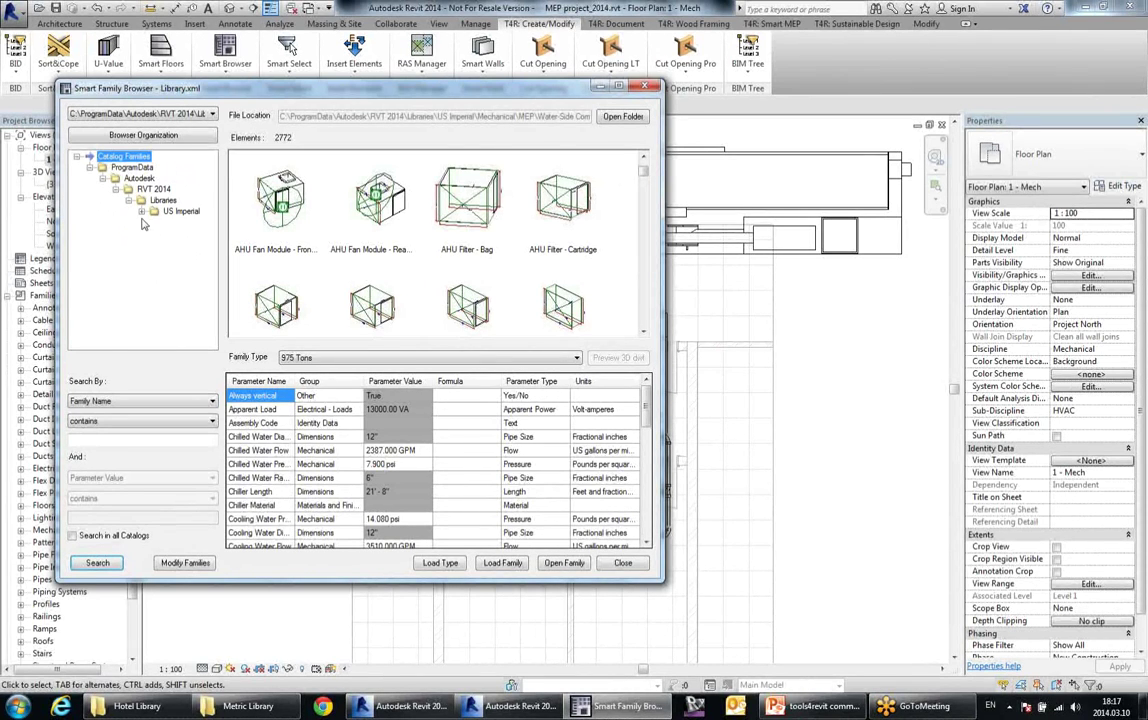
left_click(128, 200)
left_click_drag(120, 345, 158, 341)
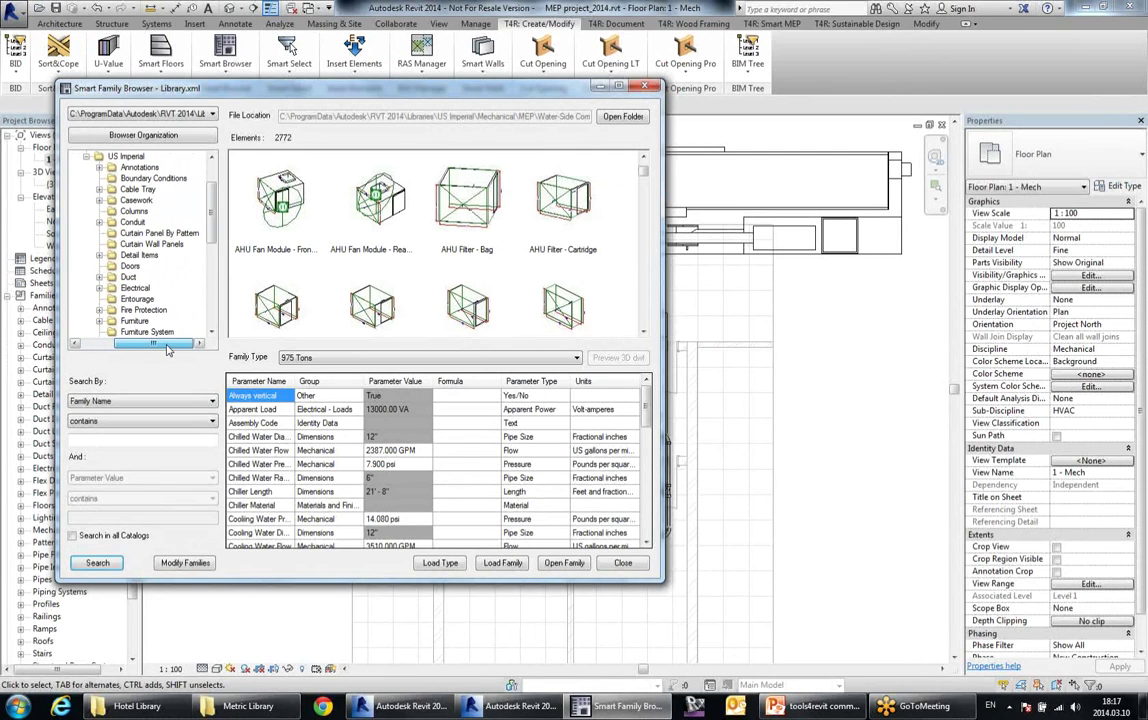
left_click(100, 277)
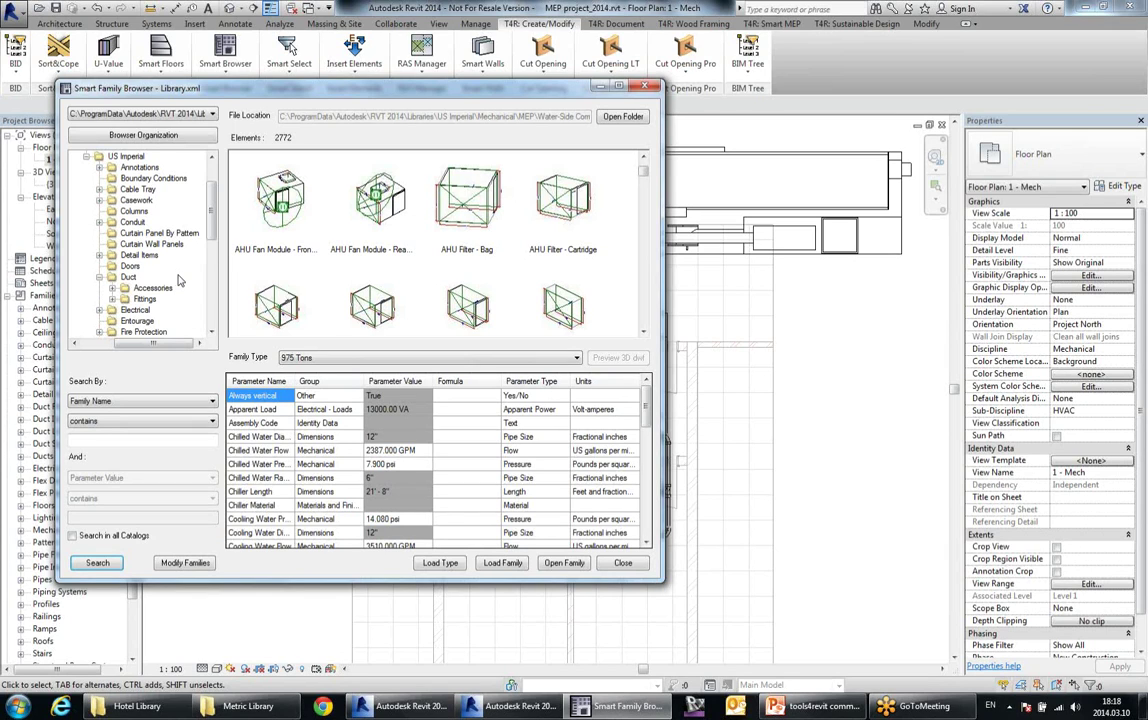
- Organize the catalog tree by Category and Host Type instead of by Folder
left_click(145, 134)
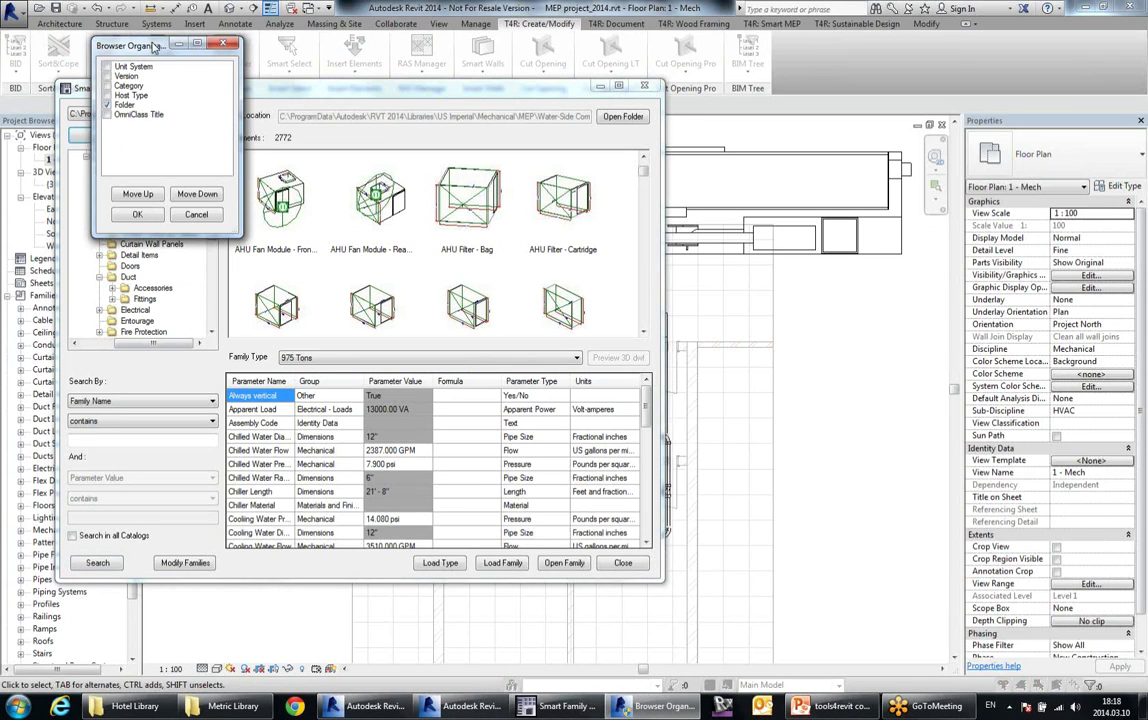
left_click(107, 104)
left_click(107, 86)
left_click(107, 106)
left_click(117, 95)
left_click(138, 213)
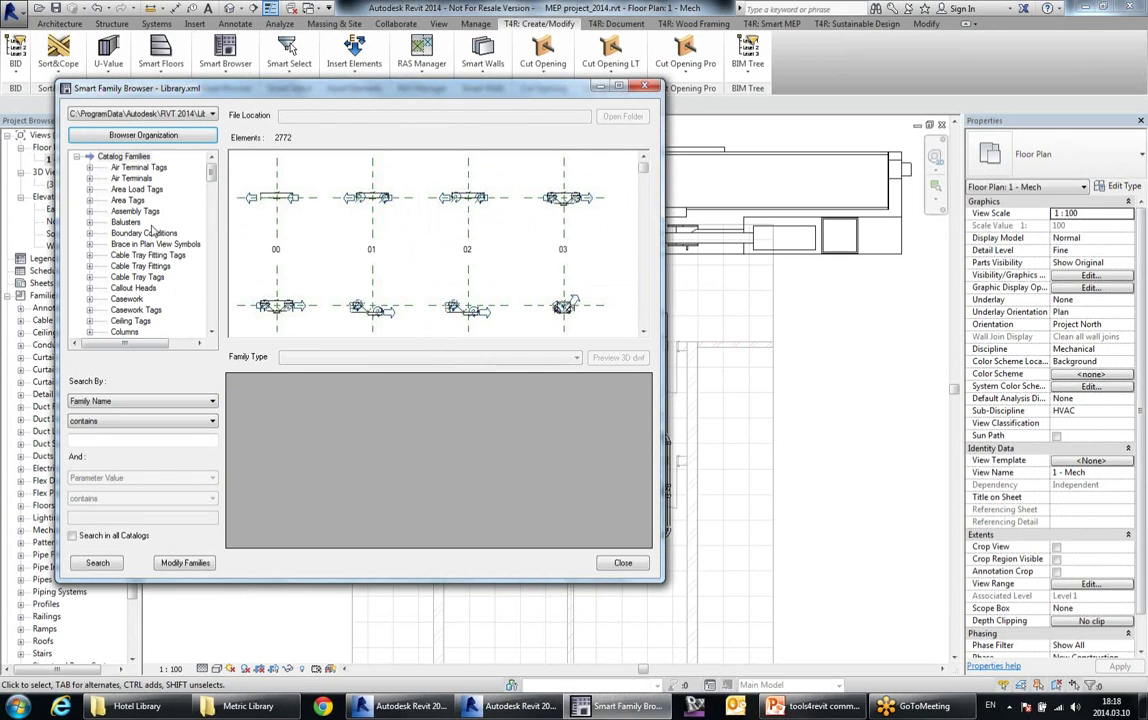
- List the Cable Tray Fittings families and narrow them to the Point Based host type
left_click(140, 266)
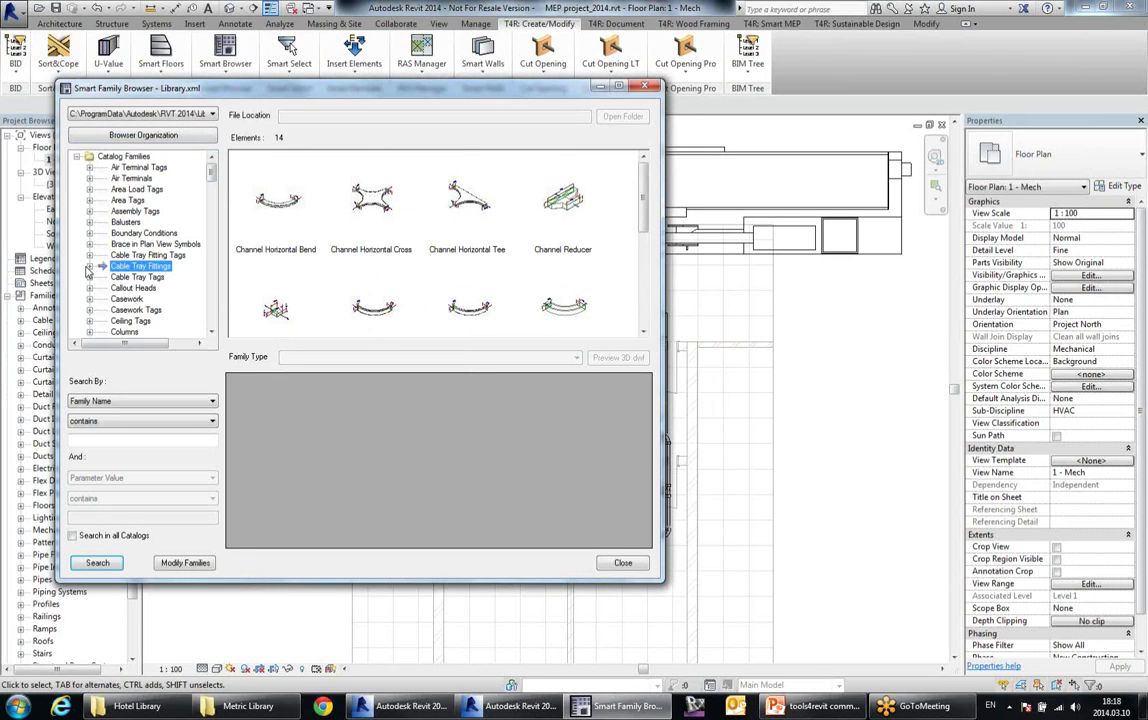
left_click(89, 266)
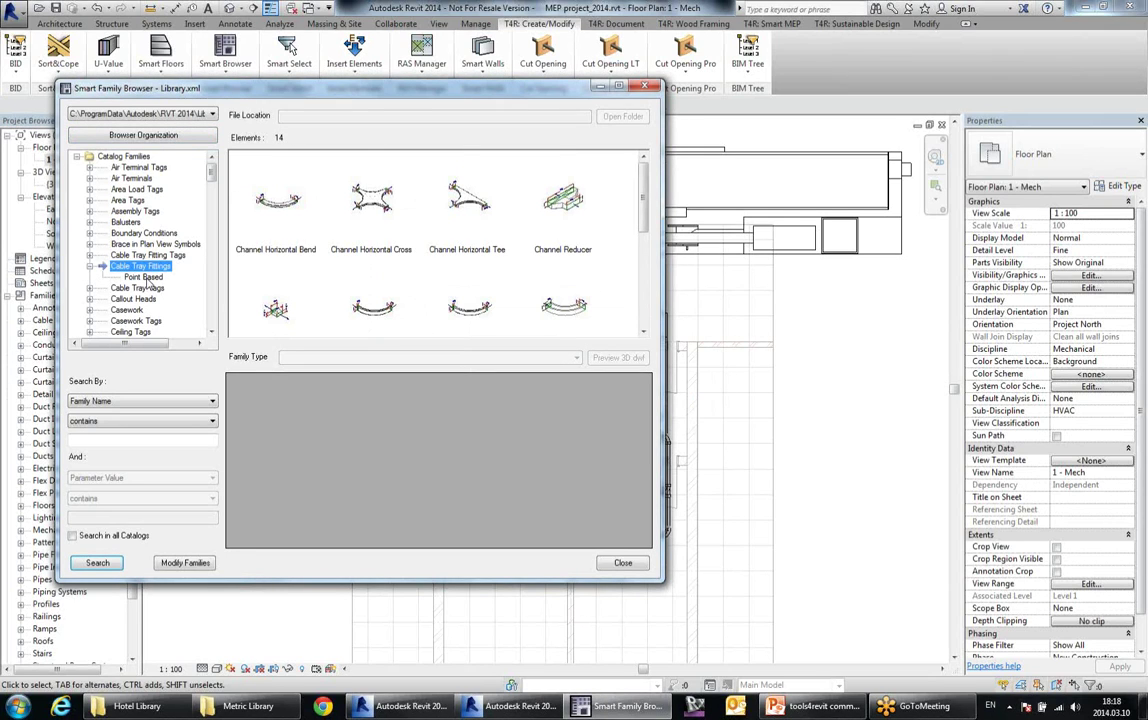
scroll(147, 282, "down", 1)
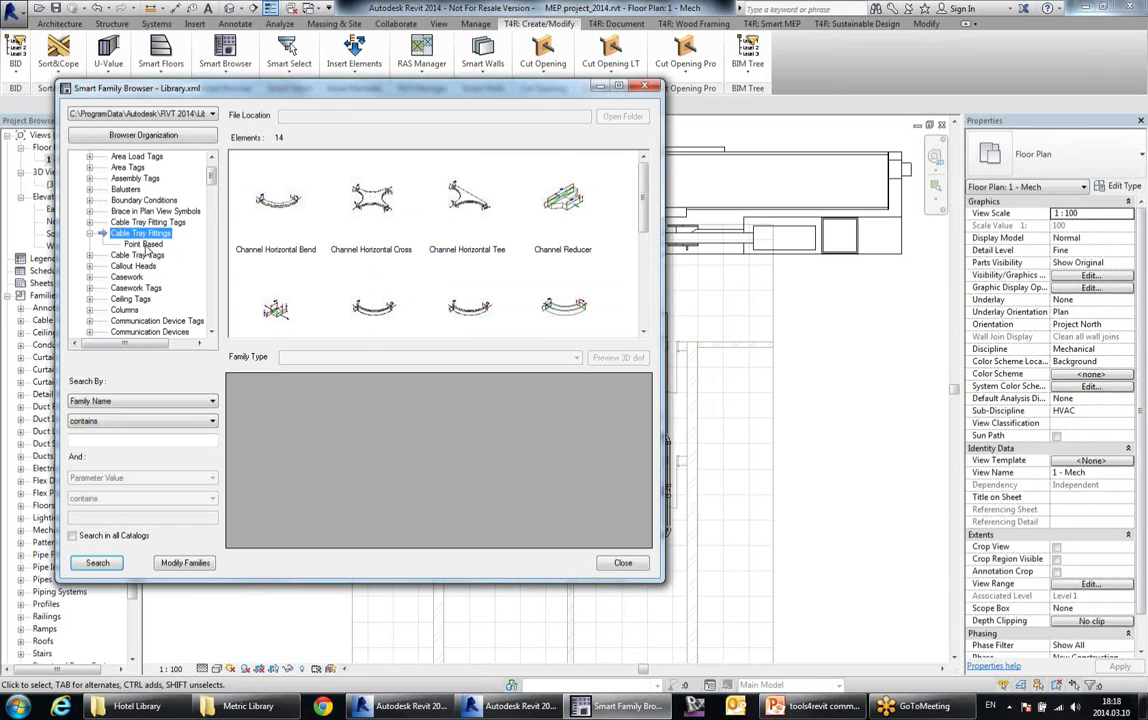
left_click(144, 245)
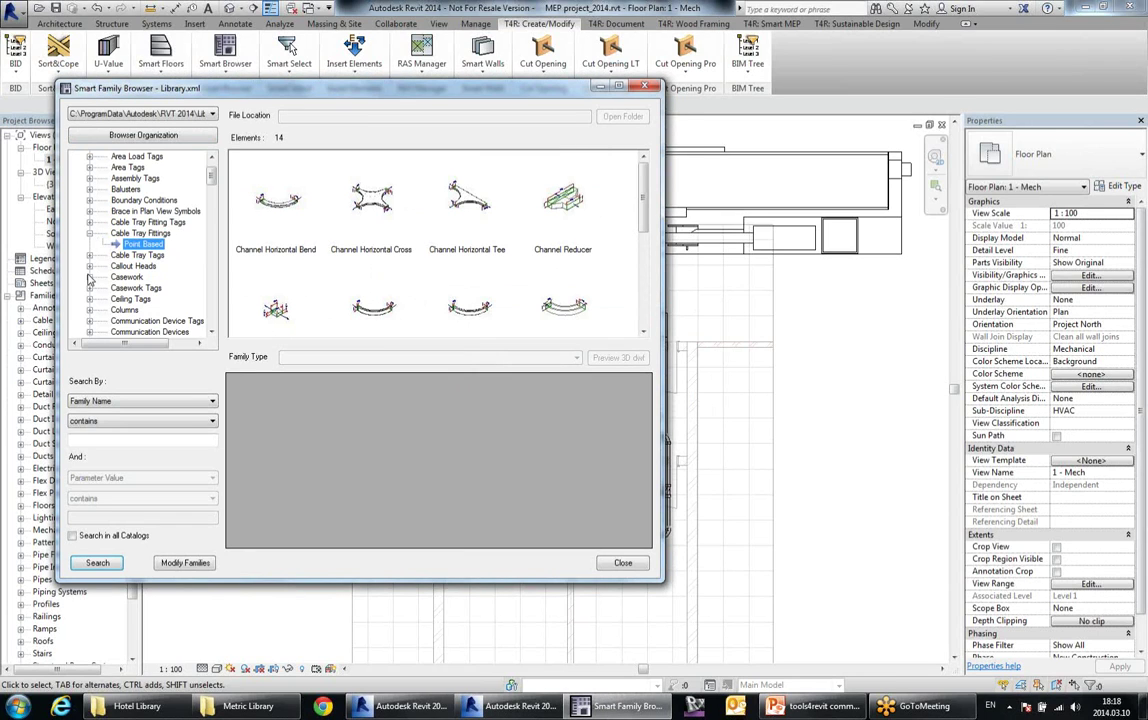
- List the Point Based and Wall Based Casework families, and display the parameters of a wall-based Upper Cabinet-Double family
left_click(89, 278)
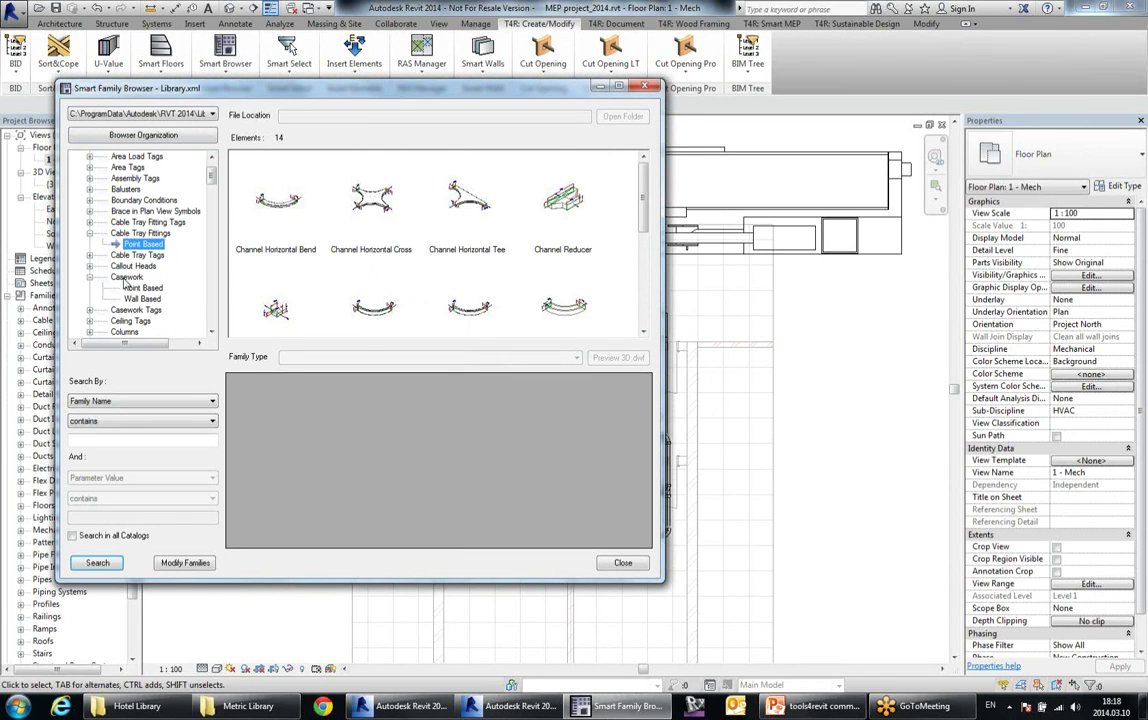
left_click(143, 288)
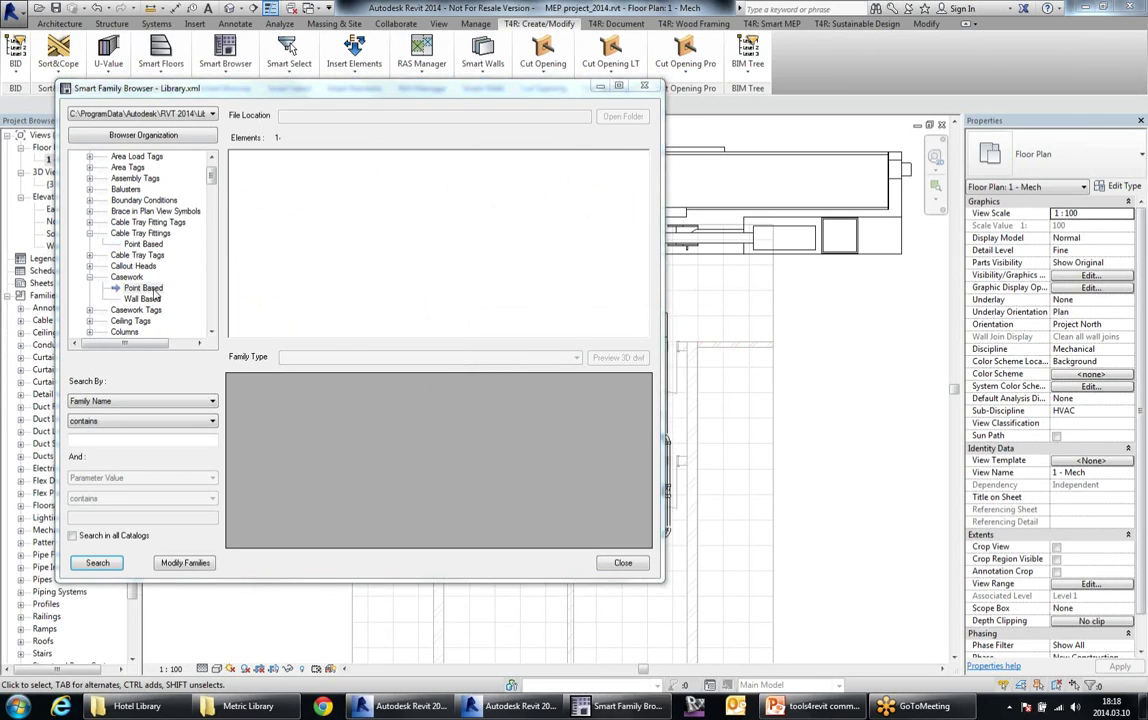
scroll(192, 165, "down", 1)
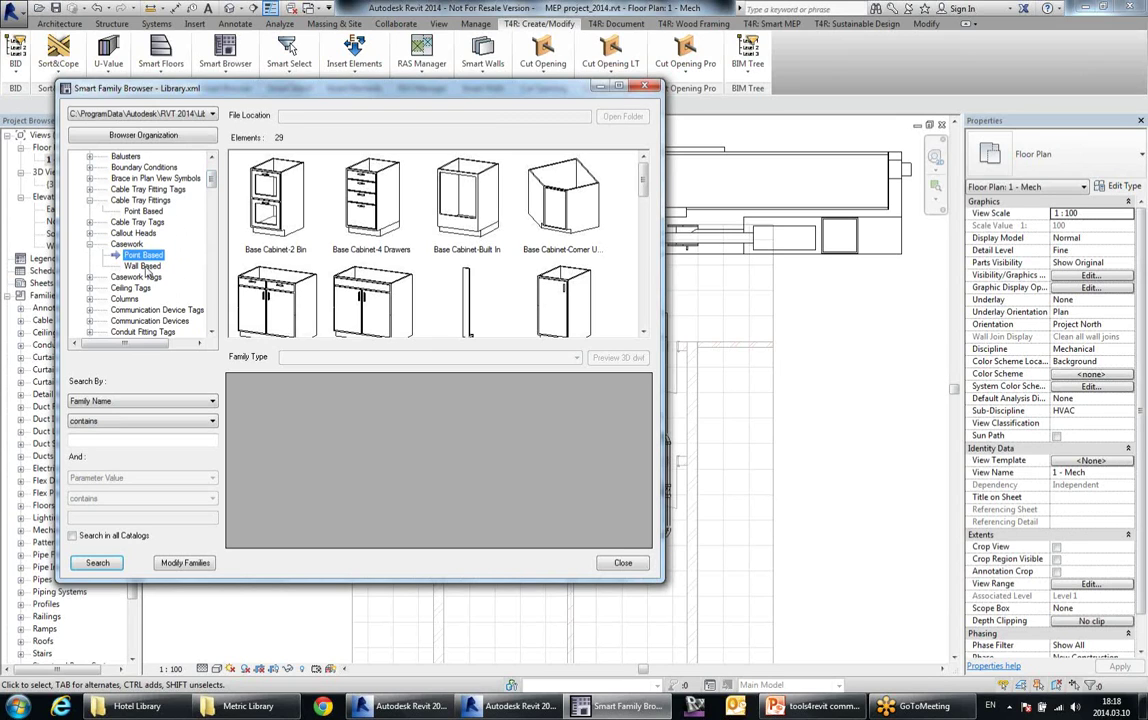
left_click(143, 266)
left_click(250, 192)
left_click(457, 240)
scroll(457, 240, "down", 1)
scroll(457, 240, "up", 1)
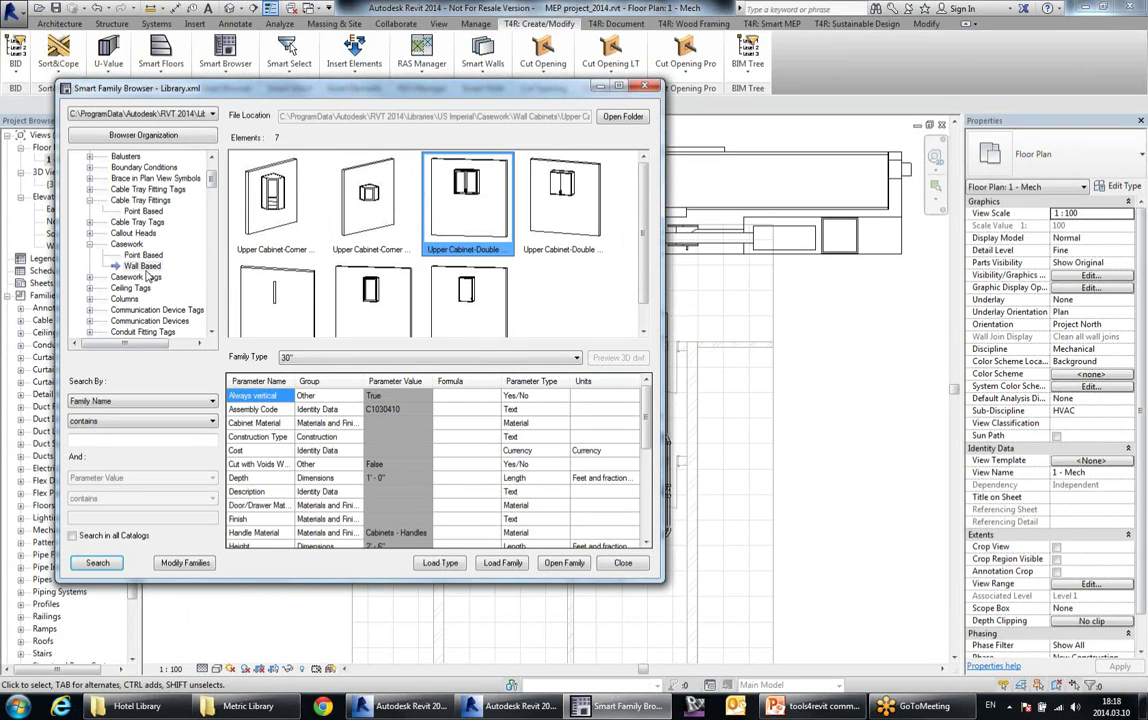
- List the Lighting Fixtures families by host type: Ceiling Based, Face Based, Point Based and Wall Based
left_click_drag(210, 175, 212, 238)
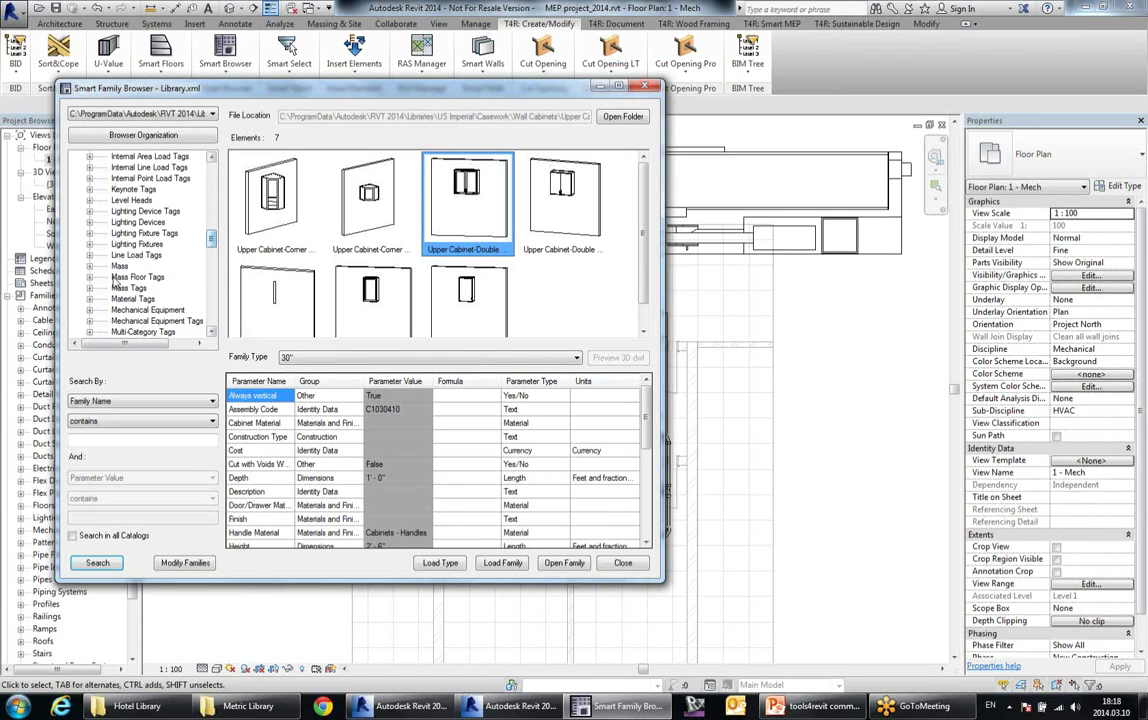
left_click(89, 245)
left_click(130, 244)
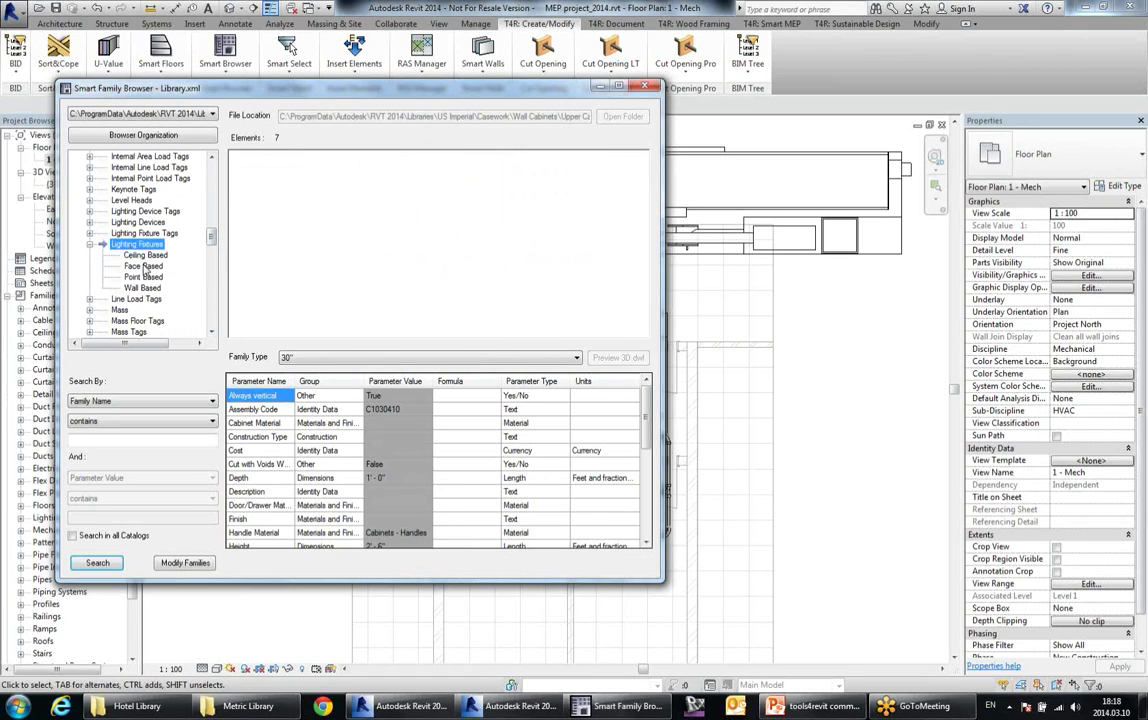
left_click(145, 256)
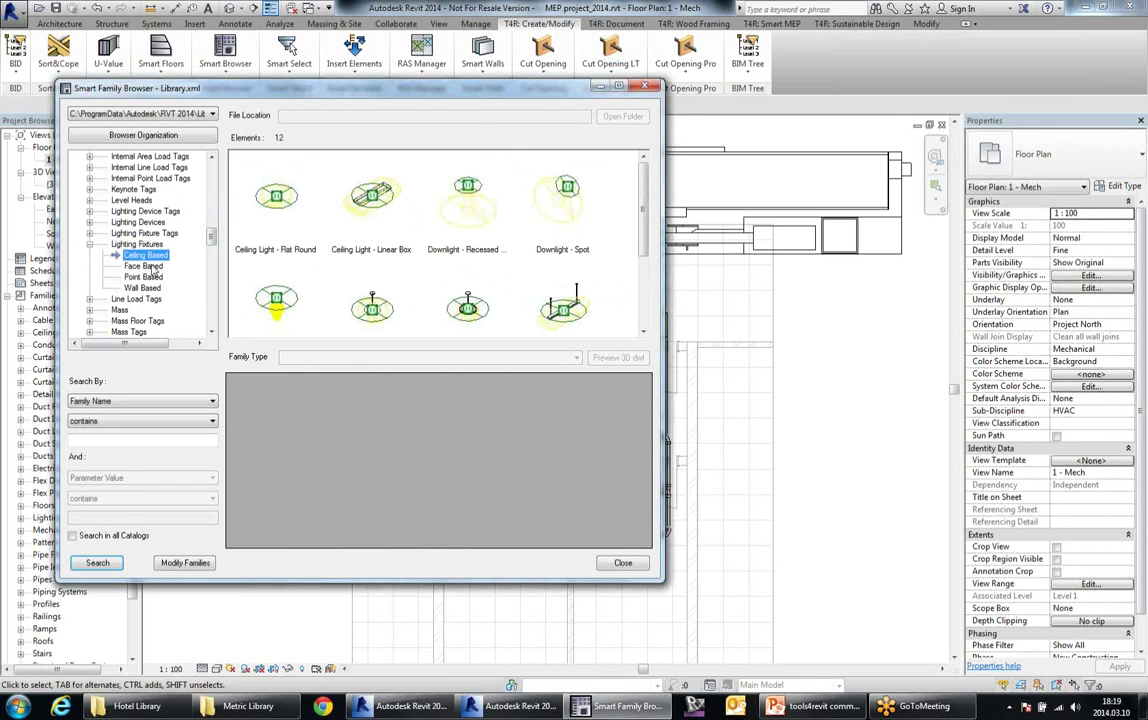
left_click(143, 266)
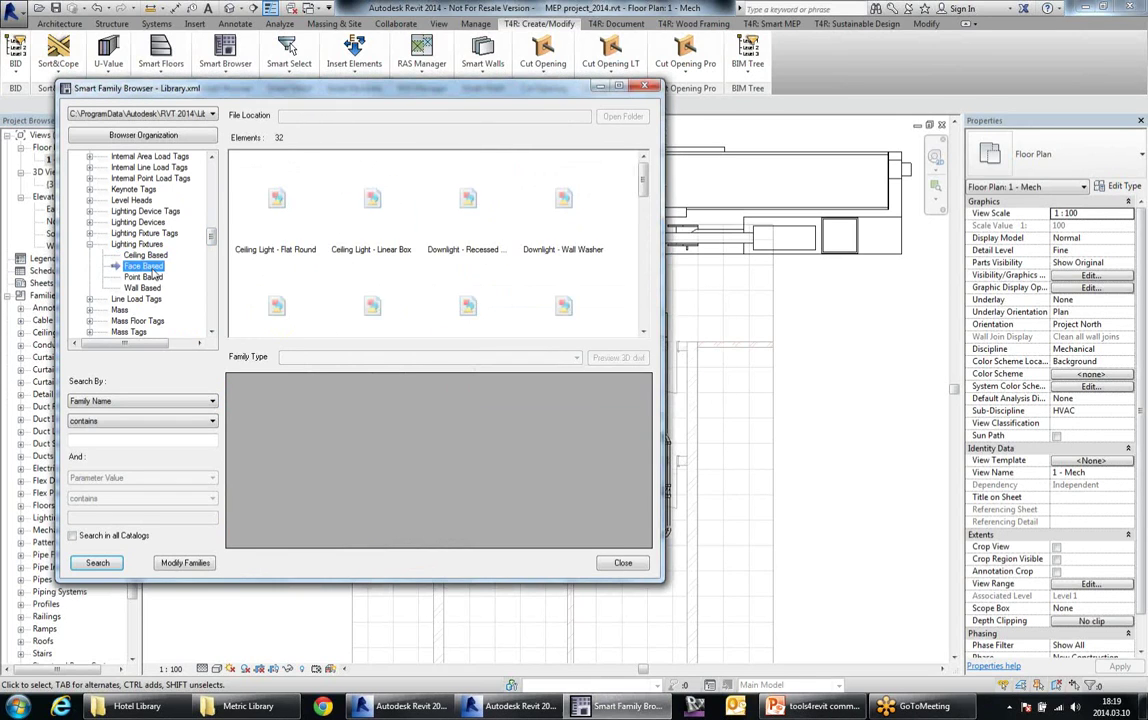
left_click(143, 277)
left_click(150, 288)
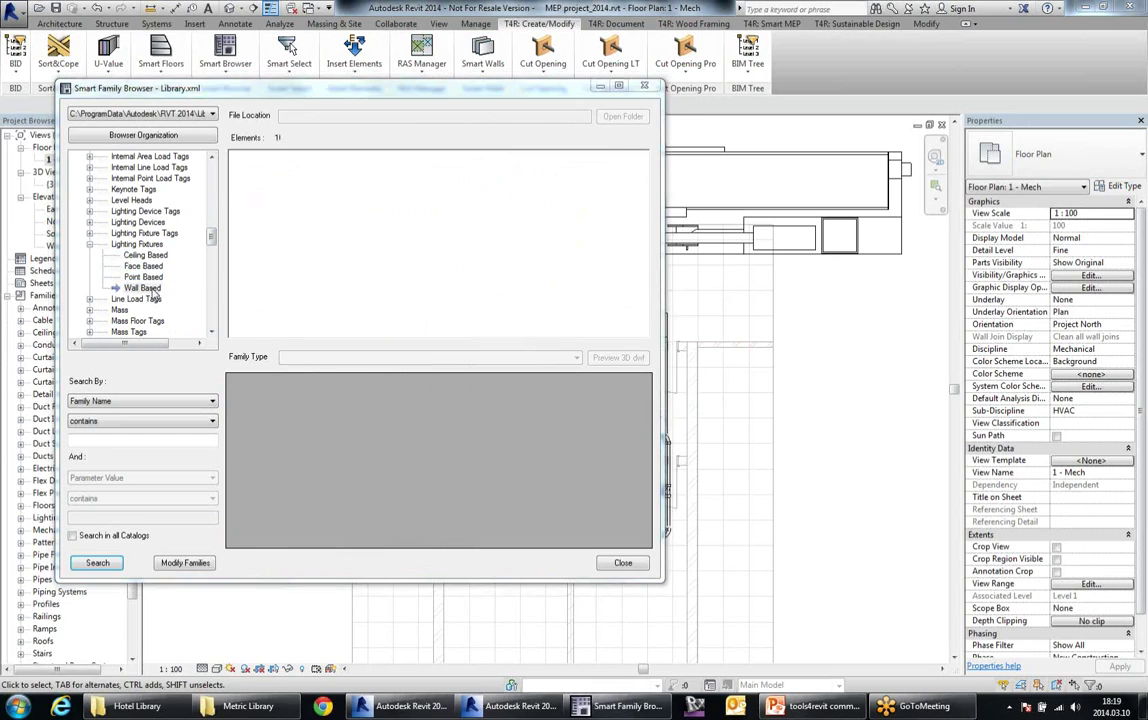
- Display the parameters of several wall-based lighting fixtures, ending with Sconce Light - Sphere
left_click(349, 297)
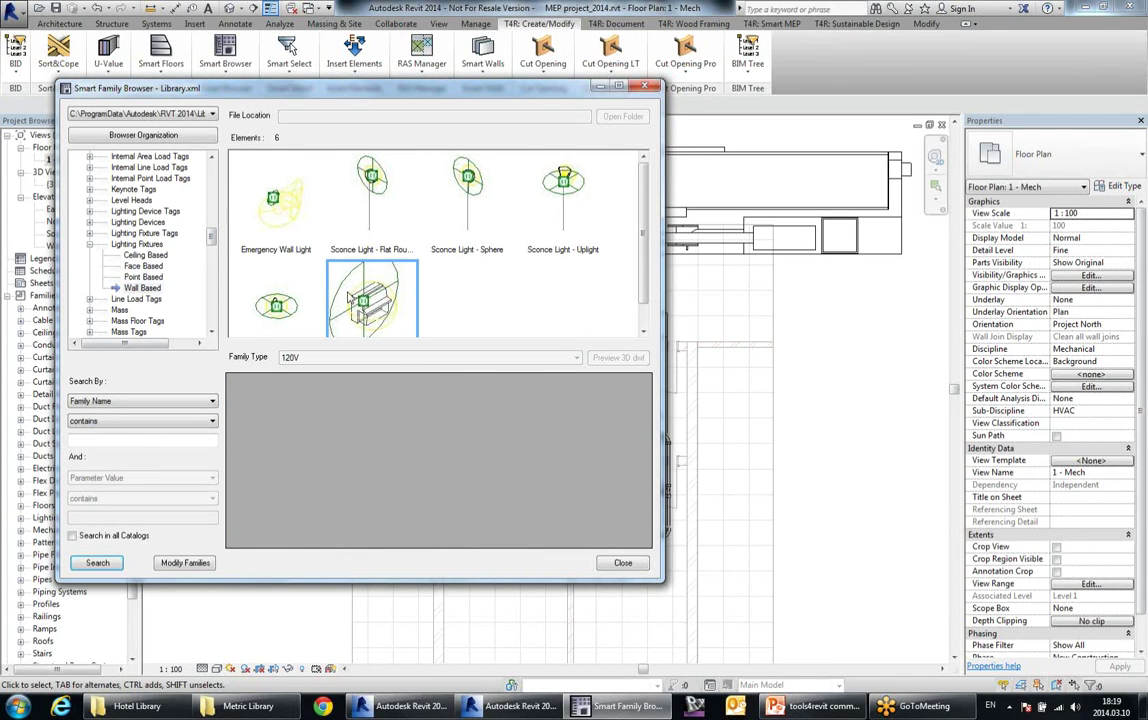
left_click(288, 217)
left_click(376, 209)
left_click(459, 211)
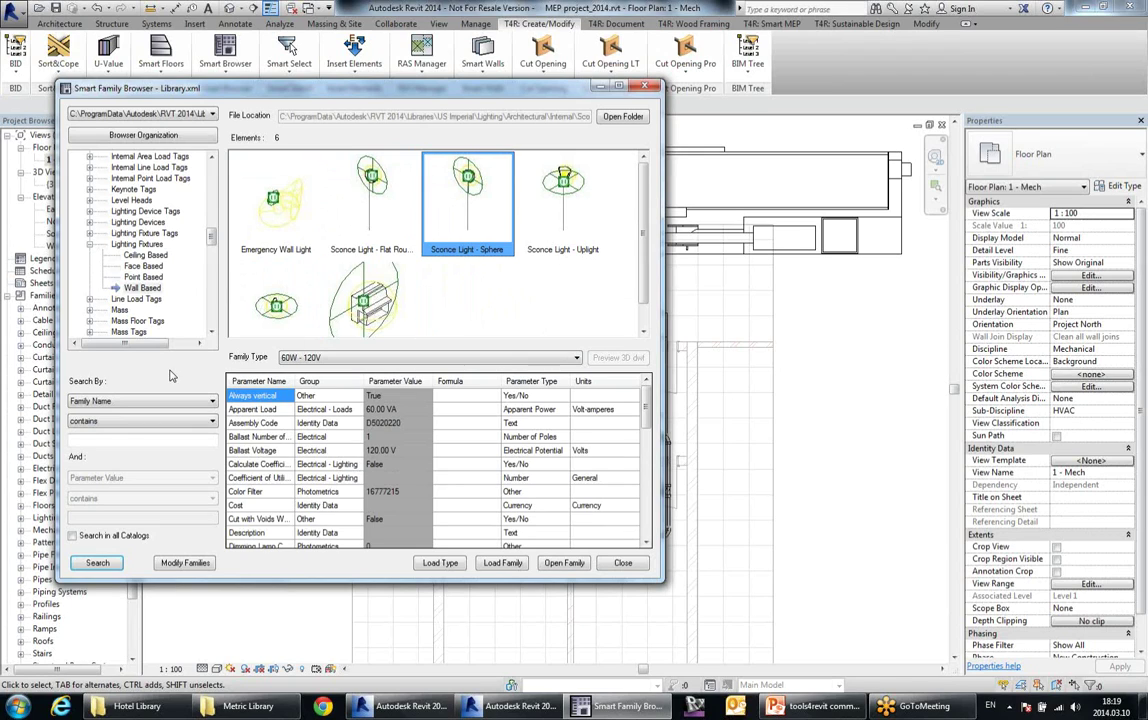
- Search all catalogs for families whose Parameter Name contains "Material" and whose Parameter Value begins with "steel"
left_click(157, 401)
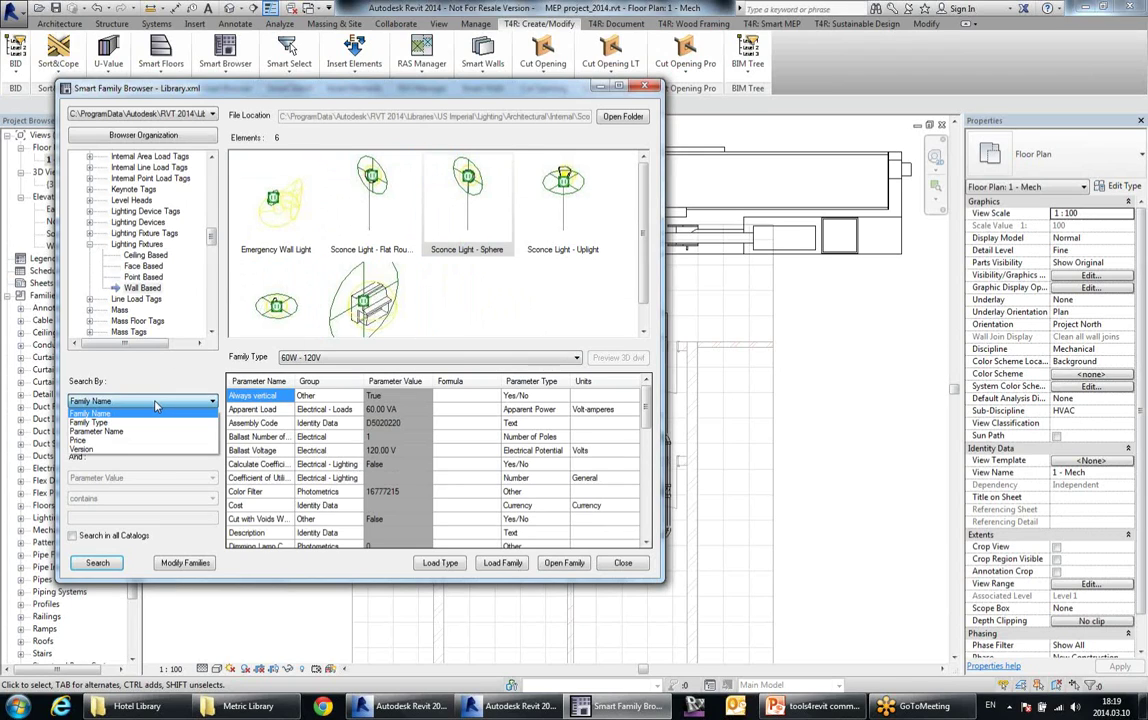
left_click(108, 431)
left_click(149, 480)
left_click(148, 489)
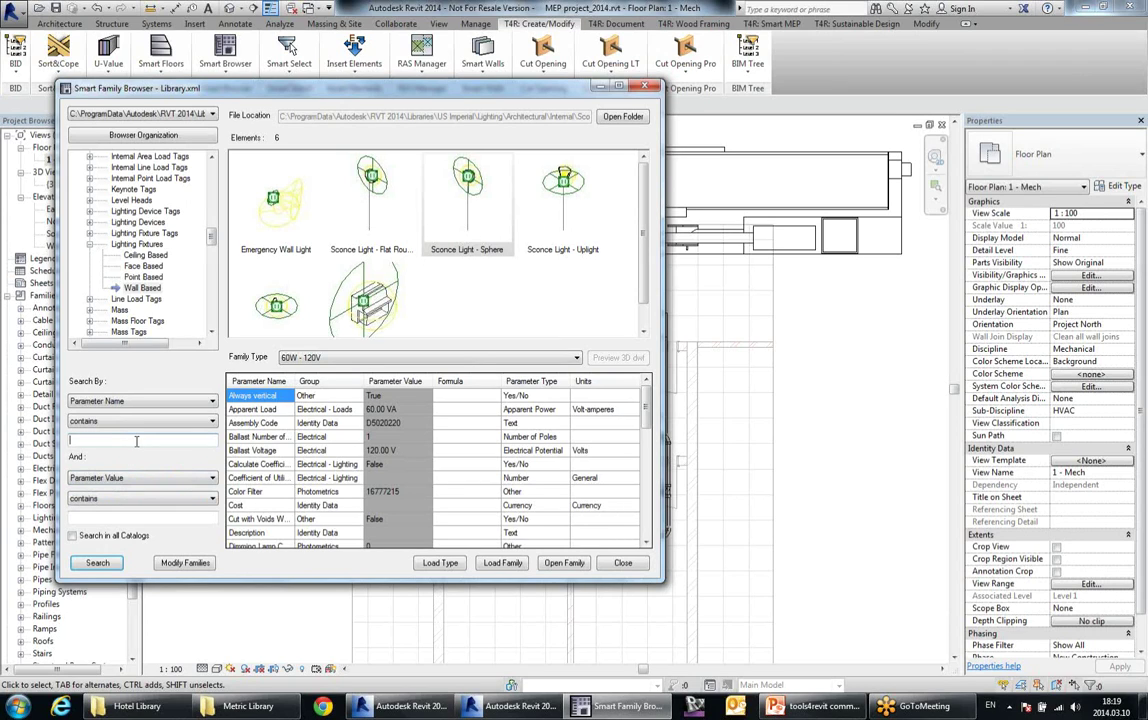
type("aterial")
left_click(129, 499)
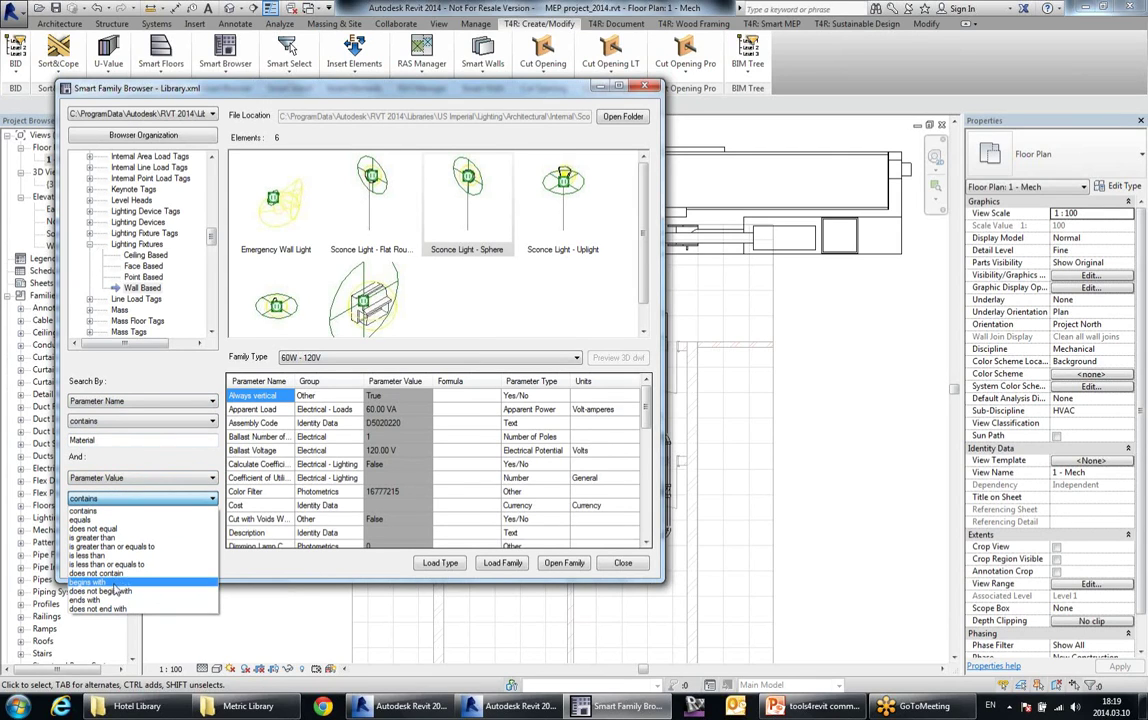
left_click(110, 582)
left_click(121, 515)
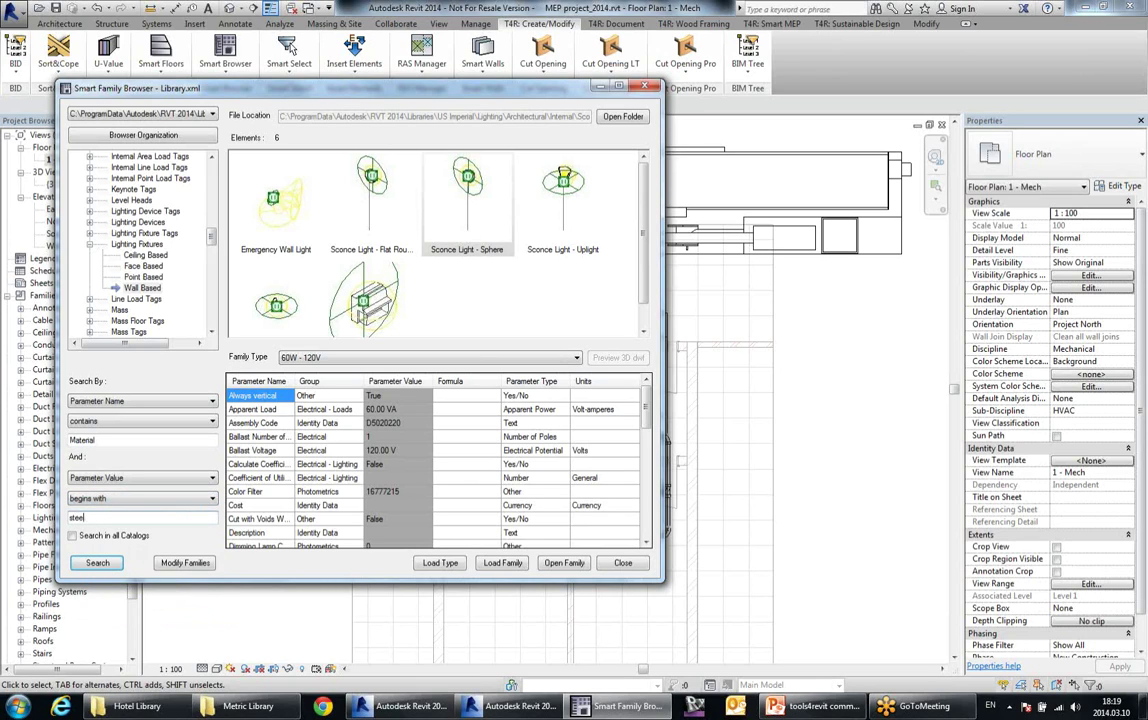
left_click(110, 536)
left_click(107, 565)
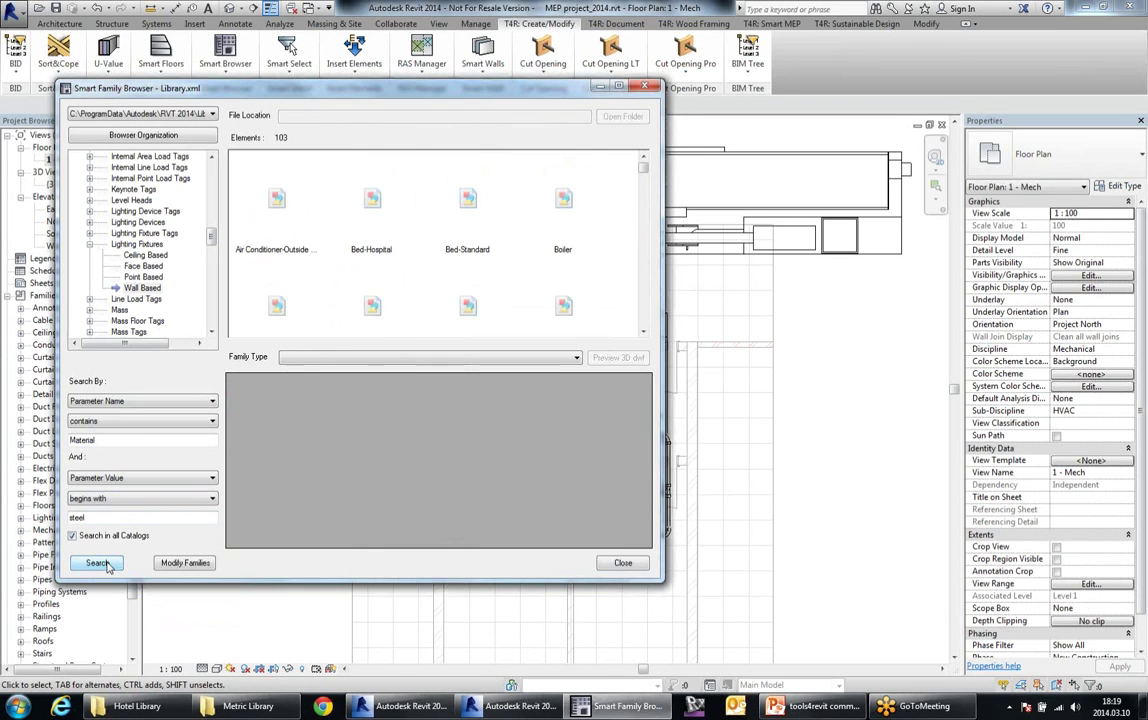
- Examine the material parameters of found families such as Bed-Hospital and Cabinet-File 4 Drawer, and look through the remaining results
left_click(318, 195)
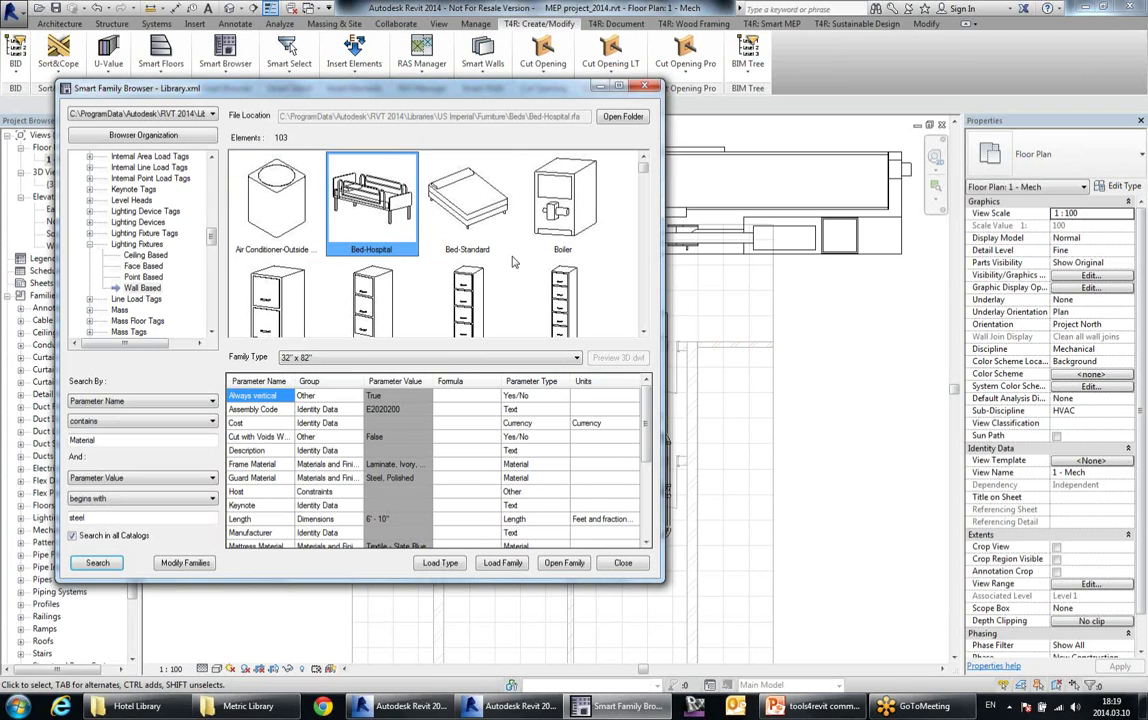
left_click(441, 203)
left_click(372, 300)
left_click(424, 278)
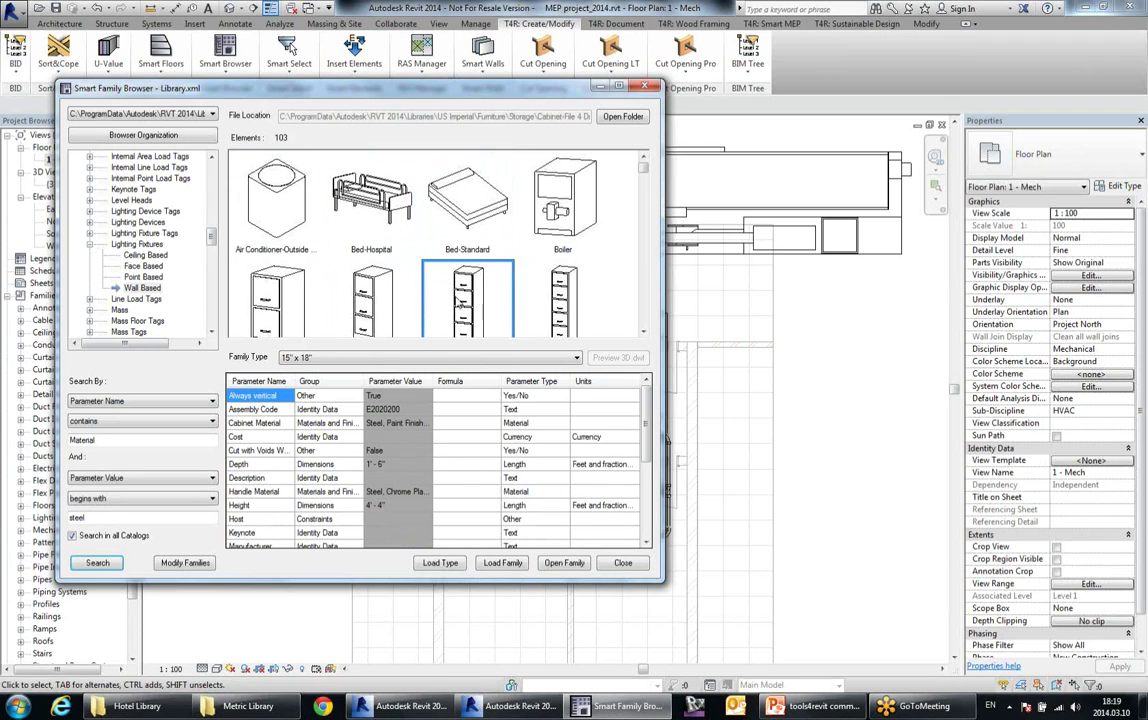
scroll(392, 310, "down", 2)
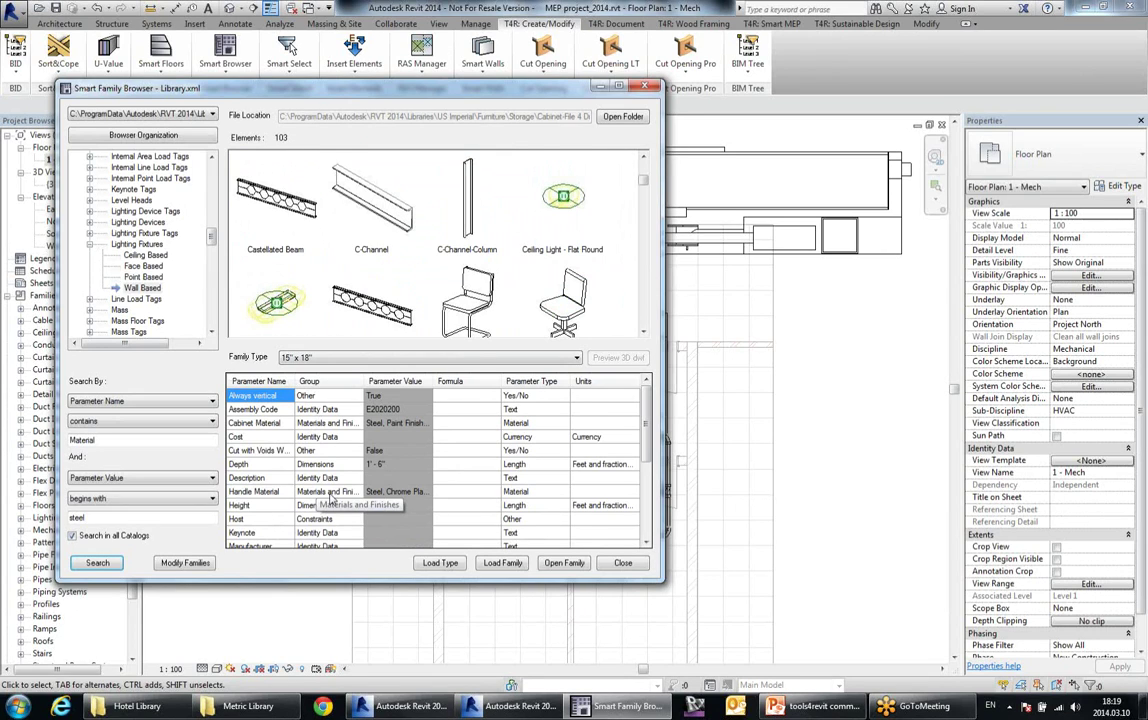
- Examine the Tubing Material of Chair-Breuer and the parameters of other found families such as Chair-Desk and Ceiling Light - Flat Round
left_click(455, 290)
left_click(390, 507)
scroll(390, 507, "down", 2)
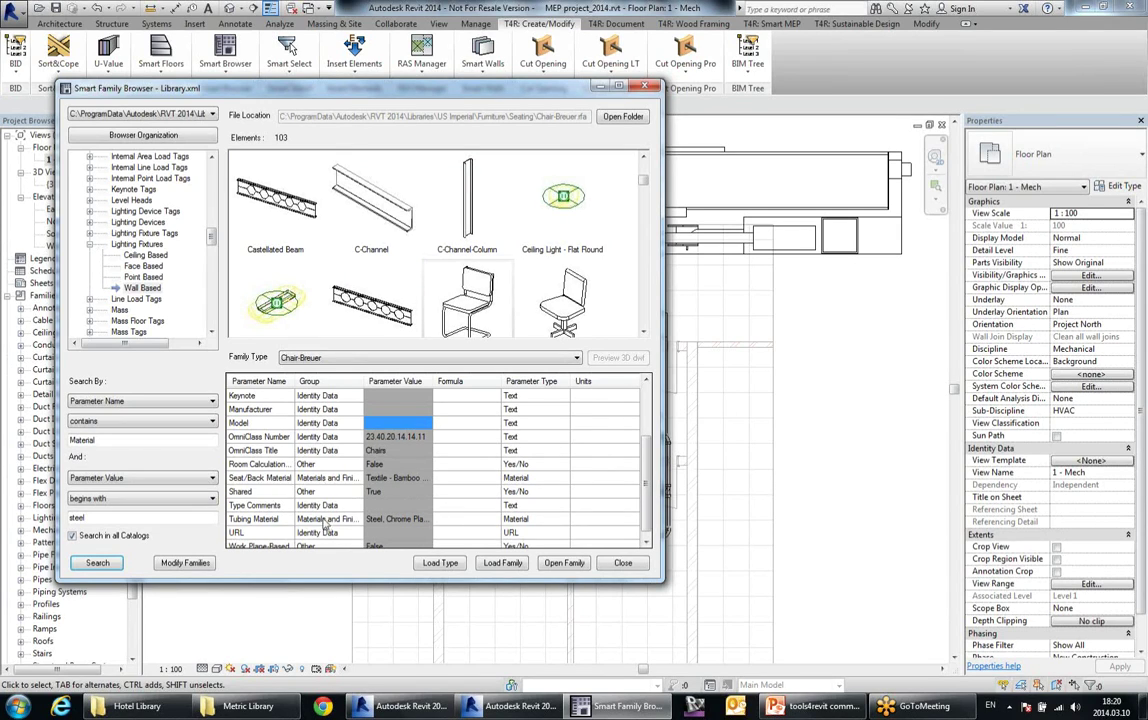
left_click(376, 520)
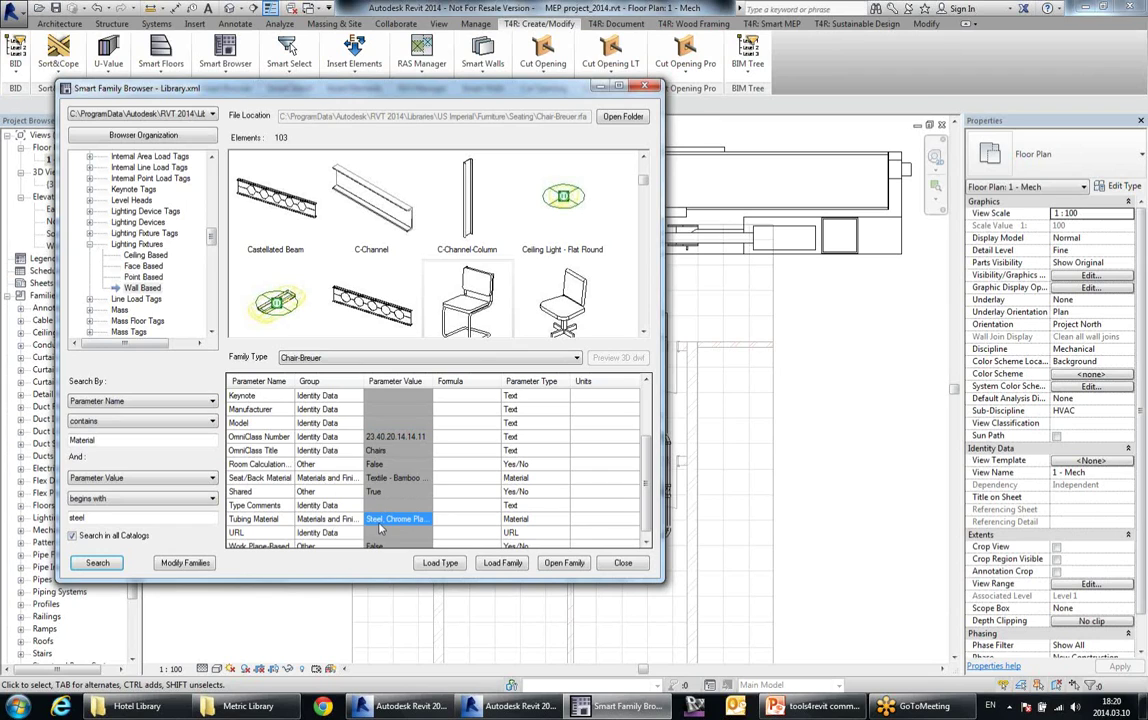
left_click(554, 286)
left_click(358, 300)
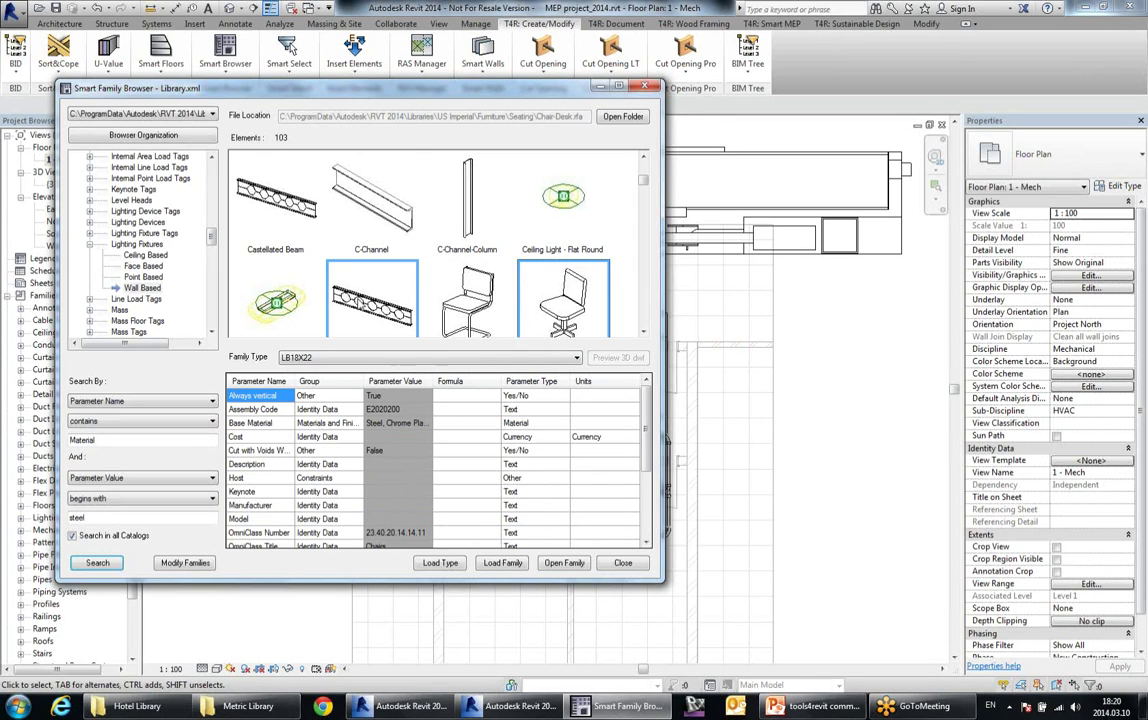
left_click(348, 235)
left_click(278, 203)
left_click(562, 213)
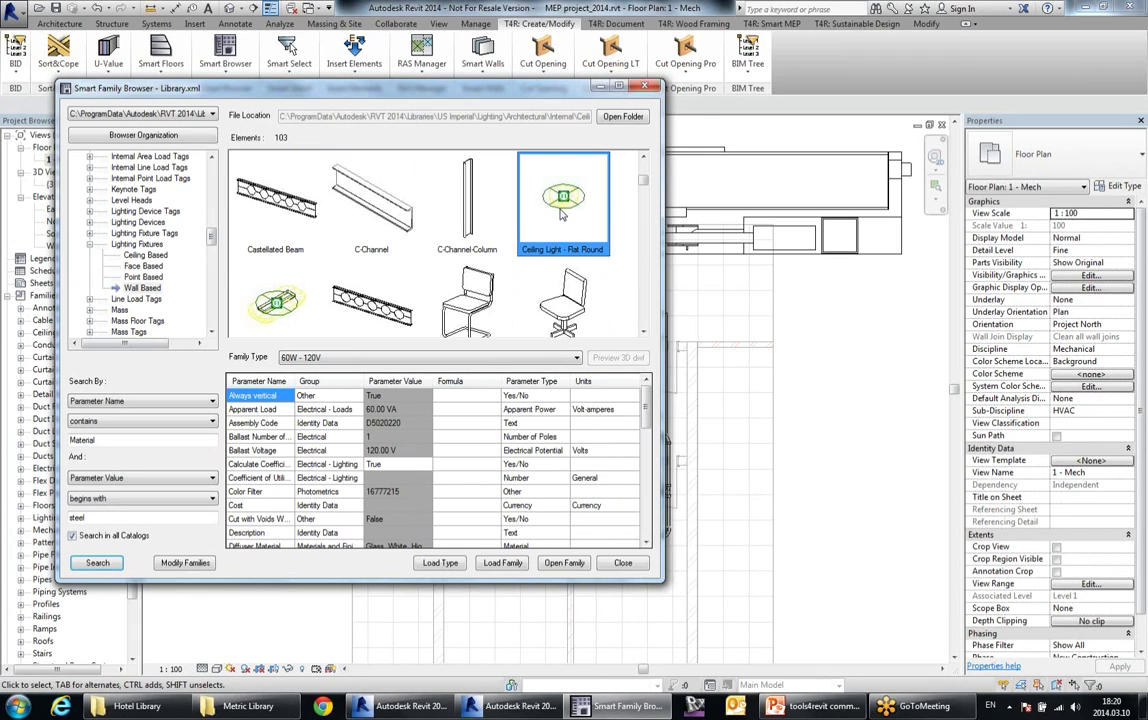
- List the Windows catalog families and display the parameters of several, such as Casement 3x3 with Trim and Casement Dbl with Trim
left_click_drag(212, 237, 220, 161)
left_click_drag(282, 90, 347, 99)
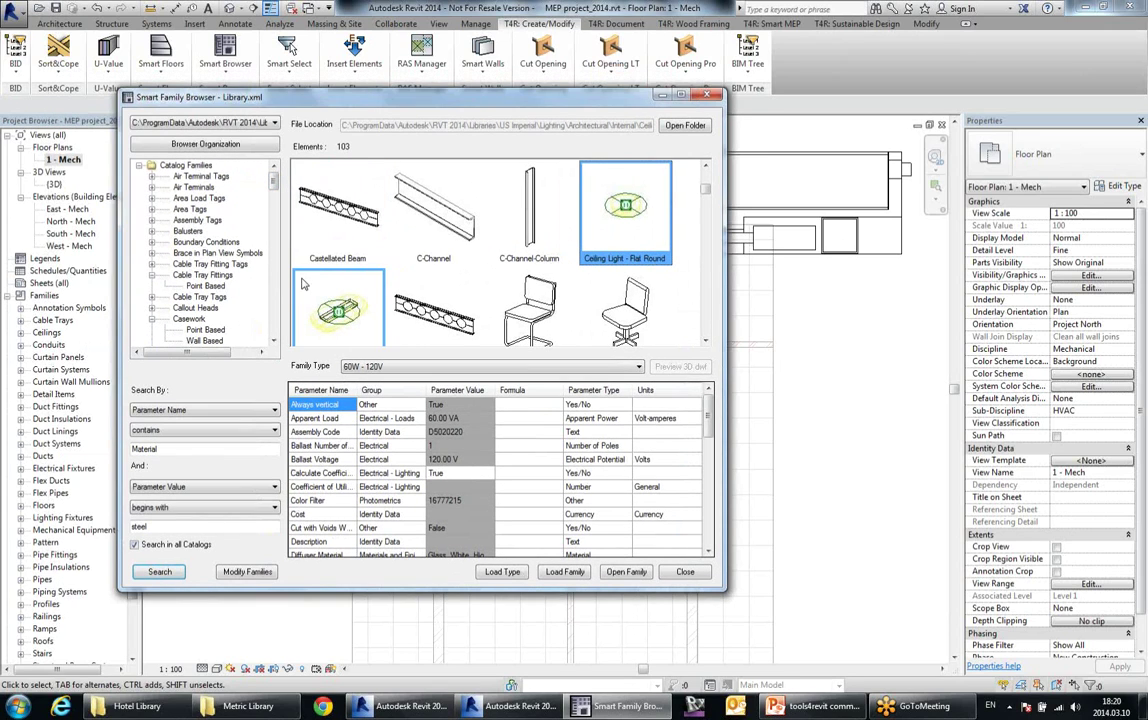
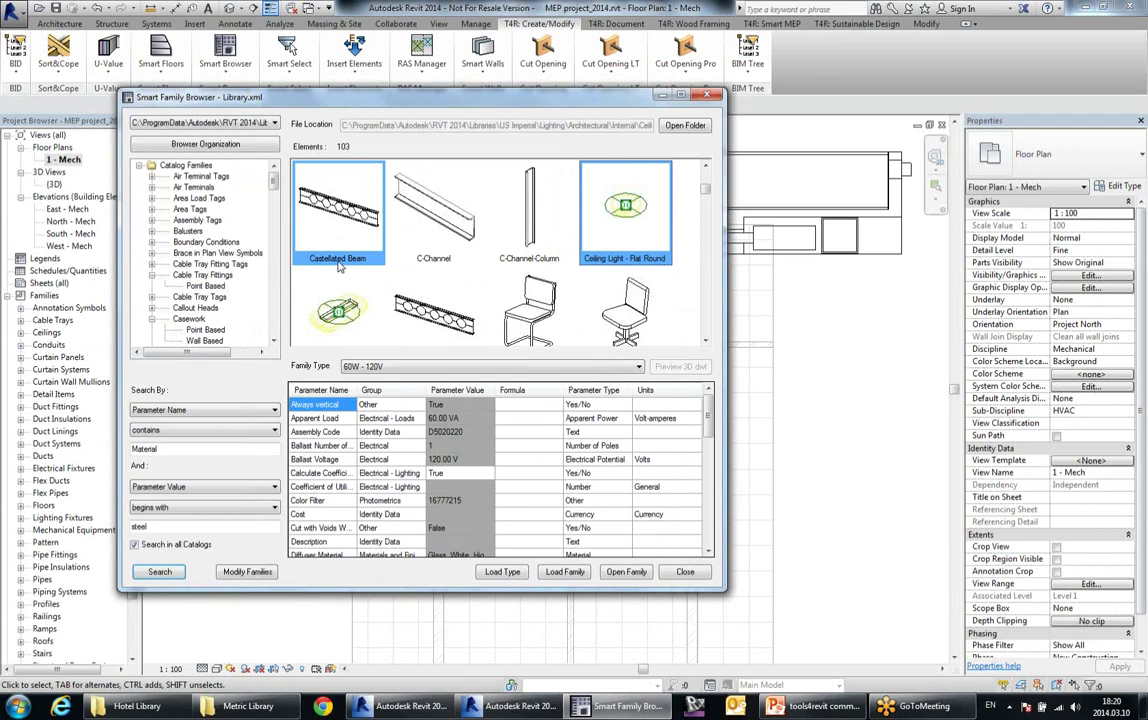
left_click(205, 286)
scroll(215, 287, "down", 9)
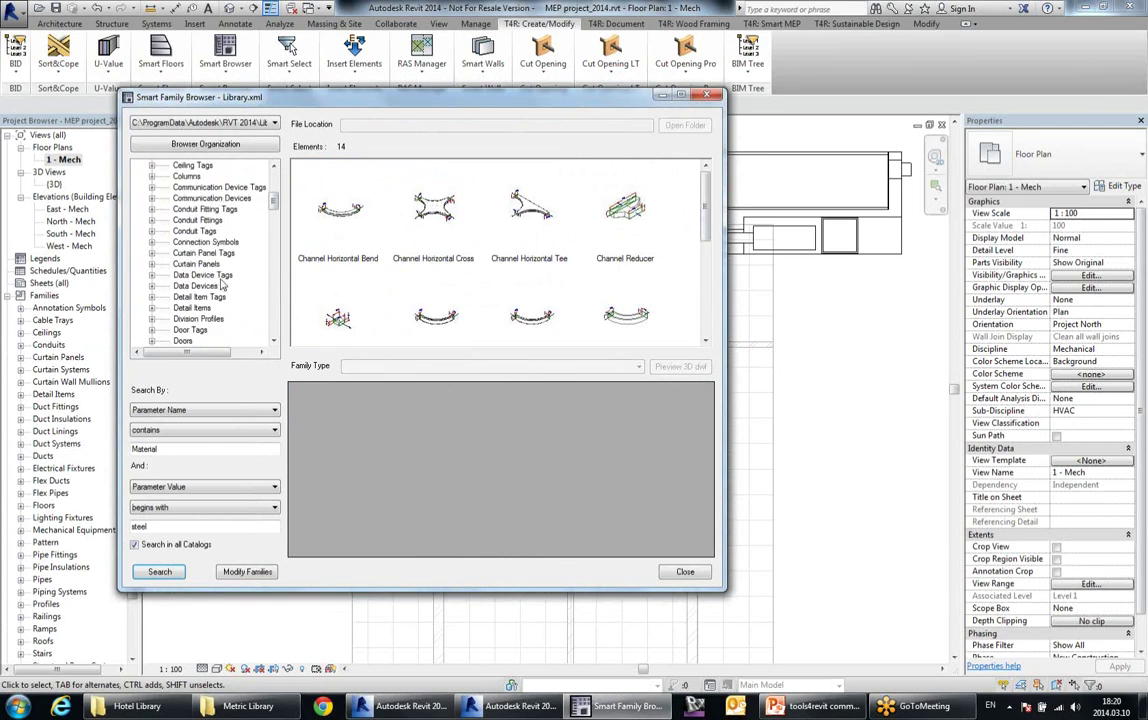
scroll(222, 287, "down", 15)
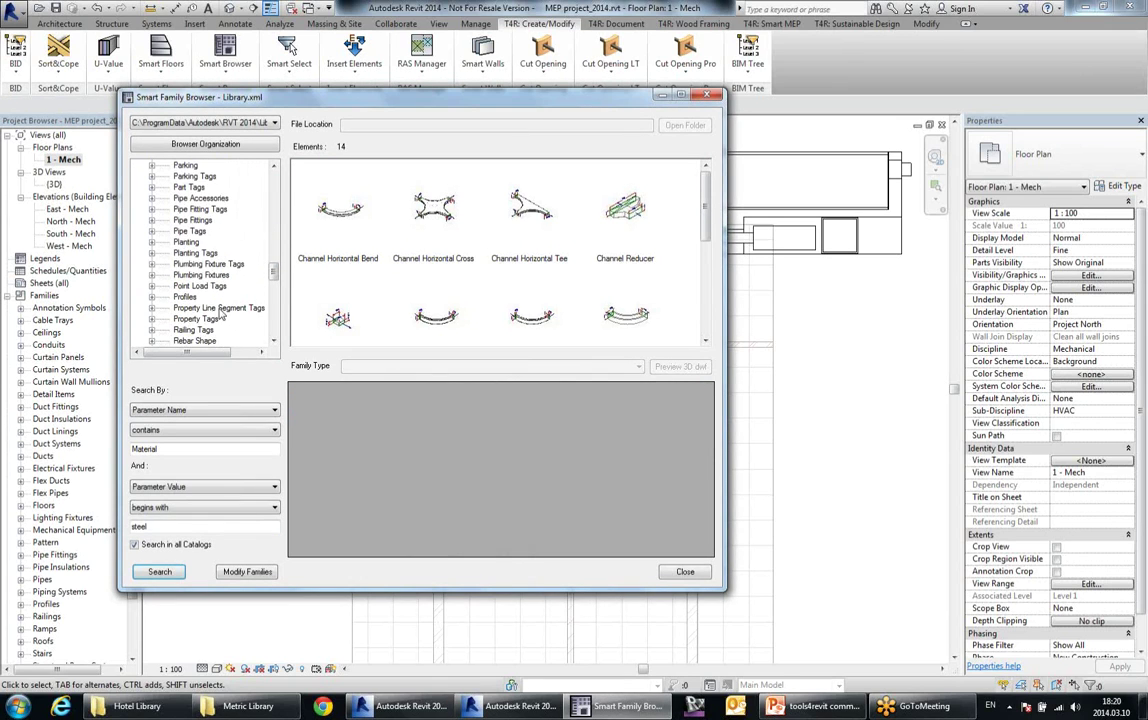
scroll(222, 318, "down", 8)
left_click(188, 307)
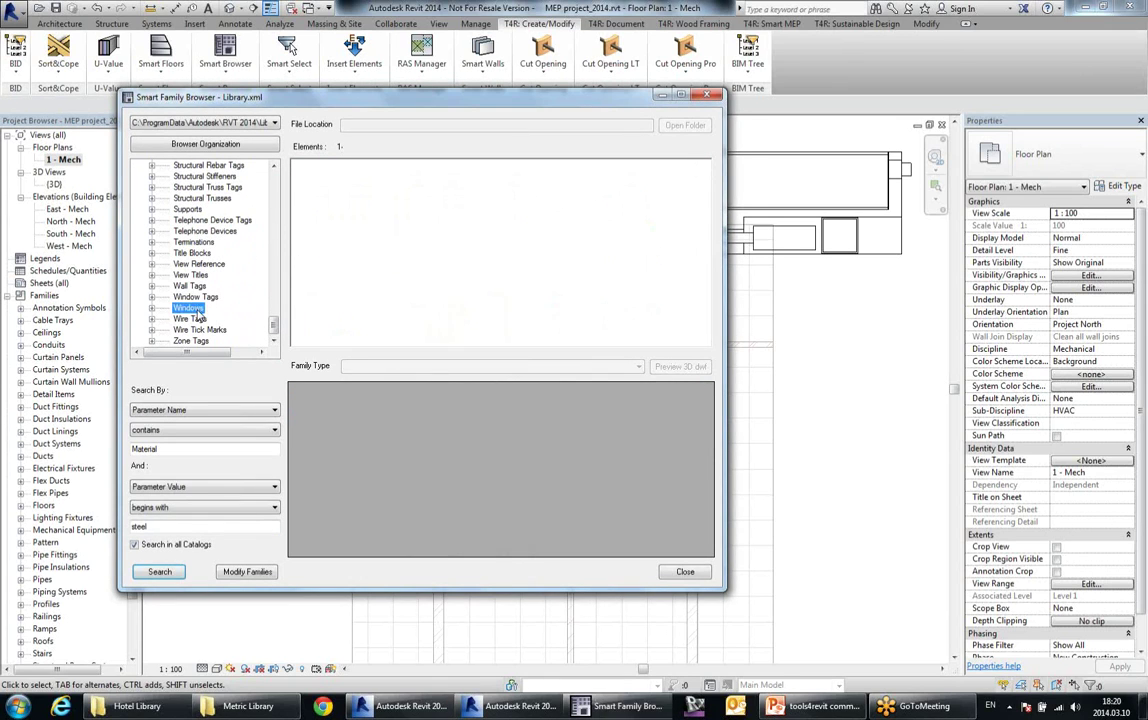
left_click(428, 211)
left_click(532, 215)
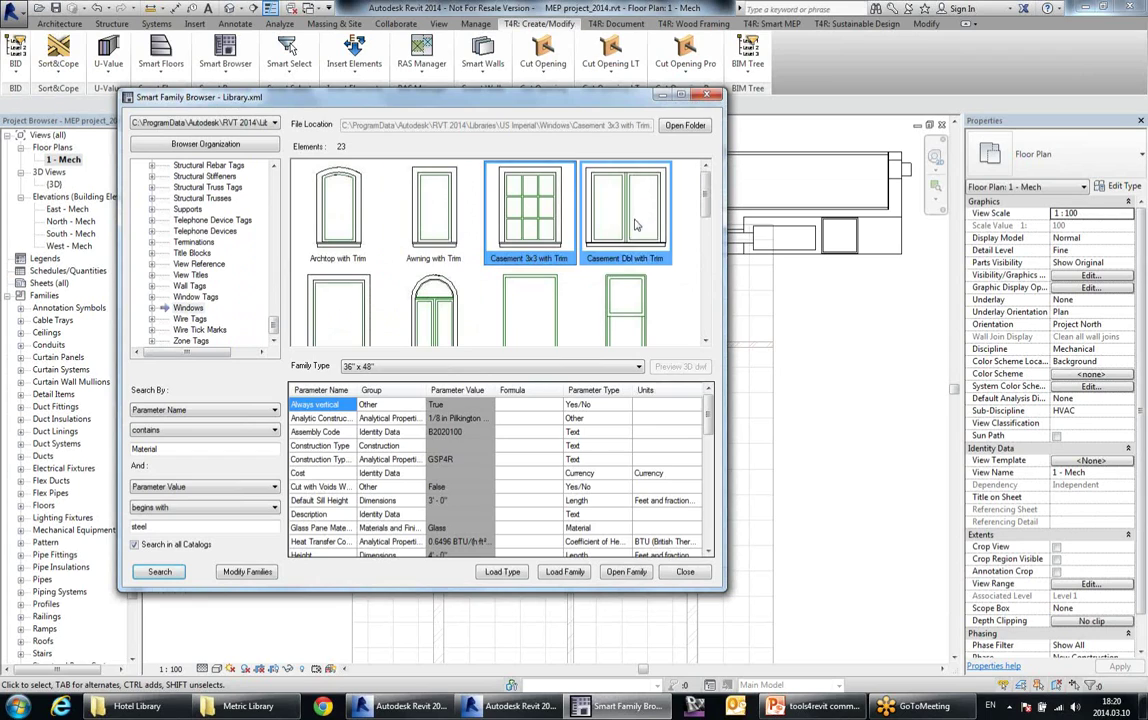
left_click(635, 219)
- Send the window families from Archtop with Trim through Double Hung to Modify Families as "Wind mod", entering the modifying person's name
left_click(368, 217)
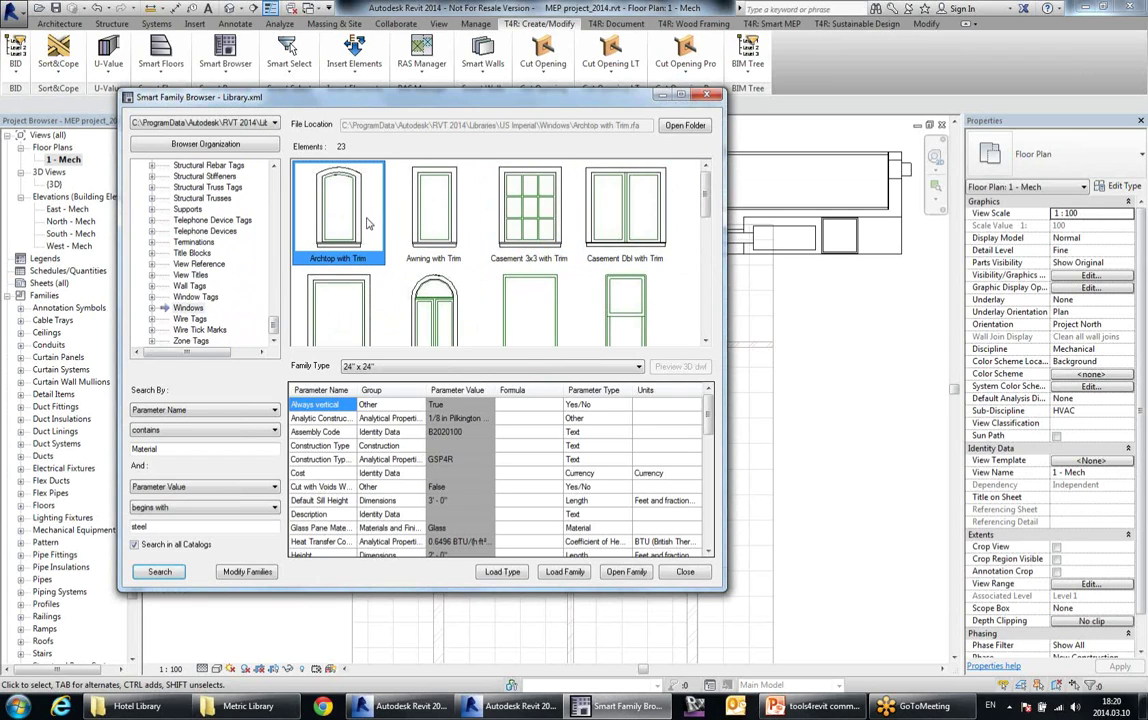
left_click(616, 301, "shift")
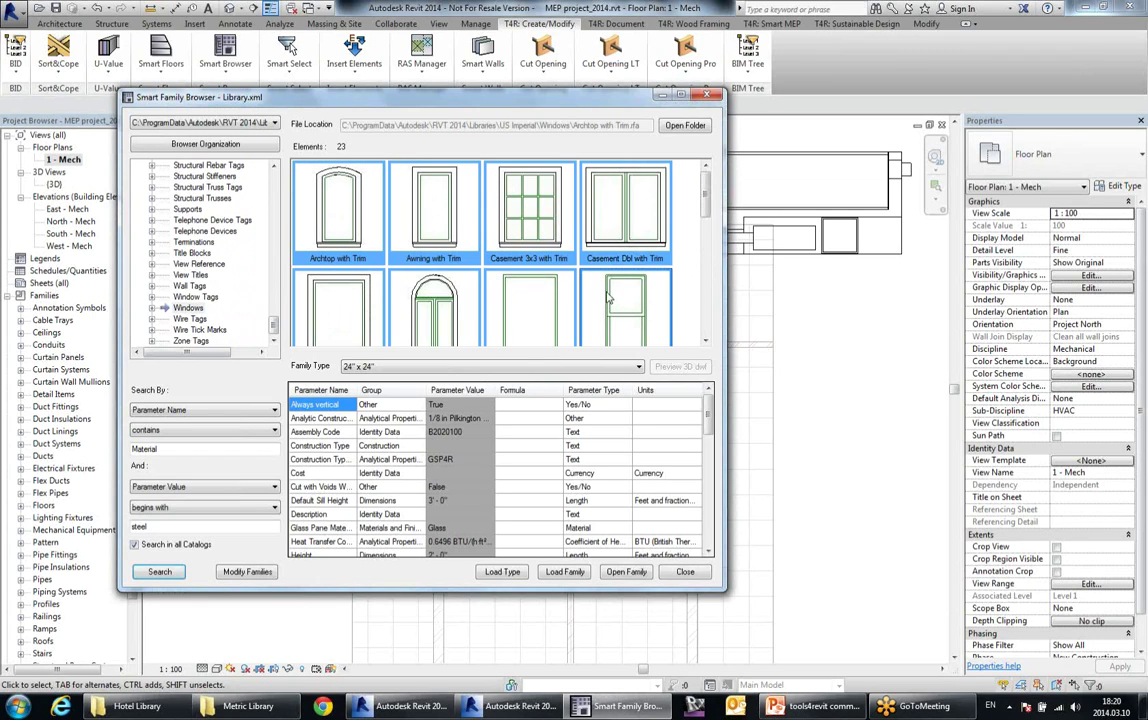
right_click(540, 220)
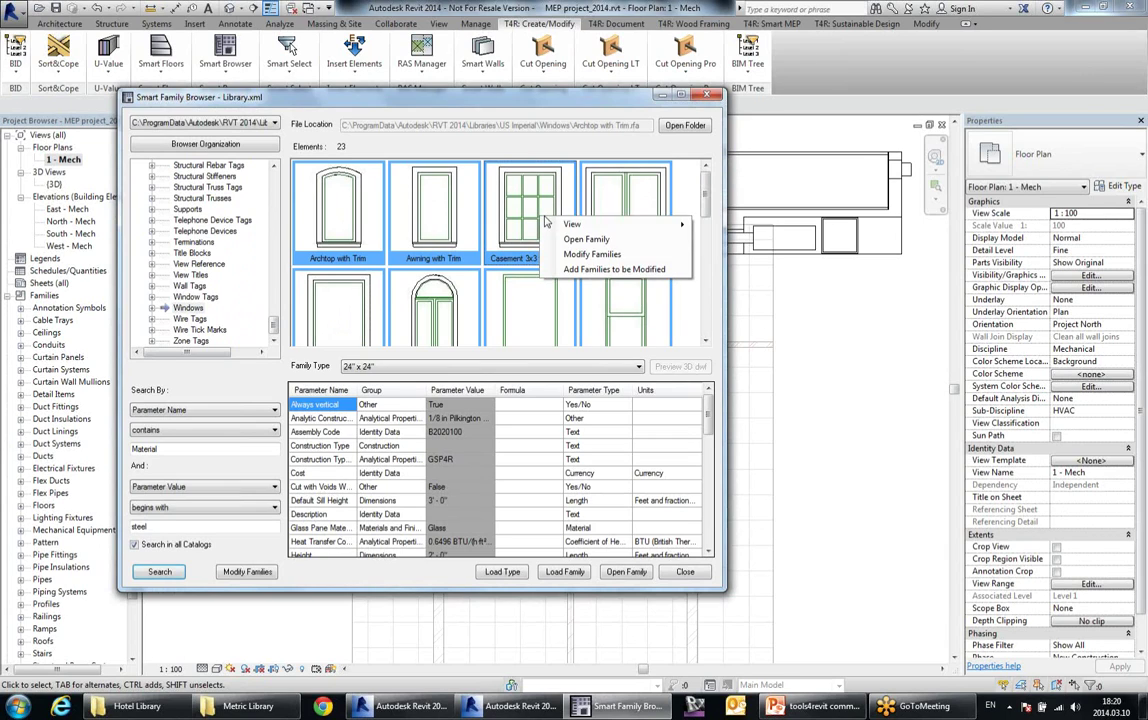
left_click(625, 256)
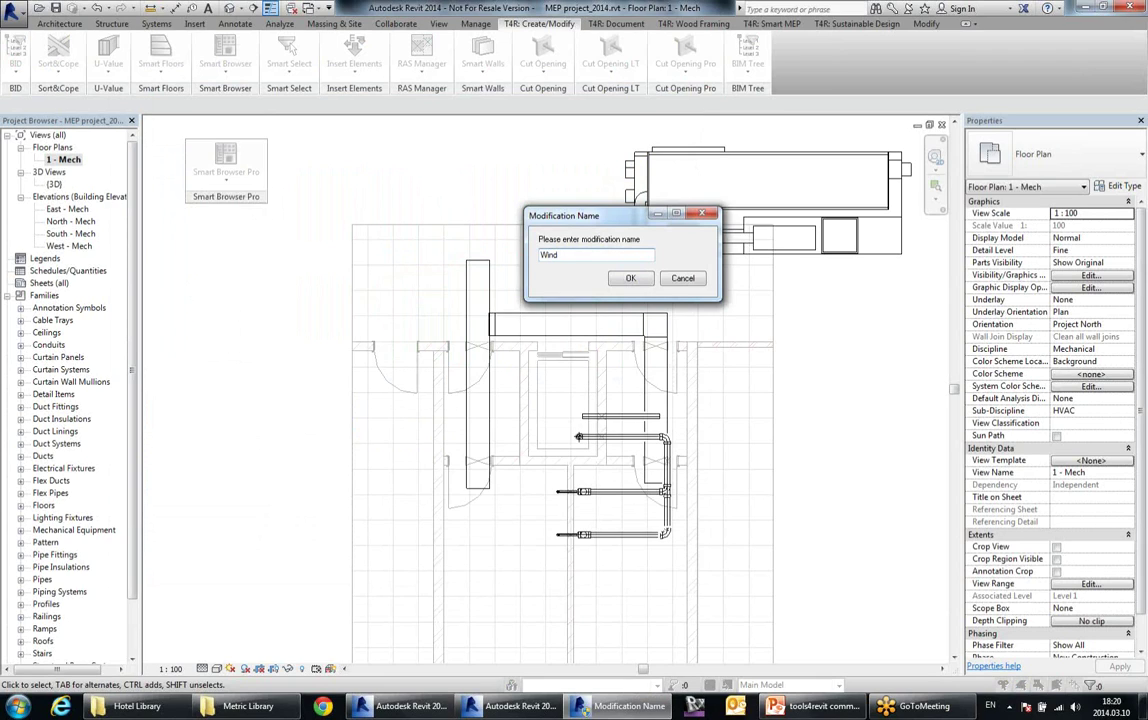
left_click(640, 279)
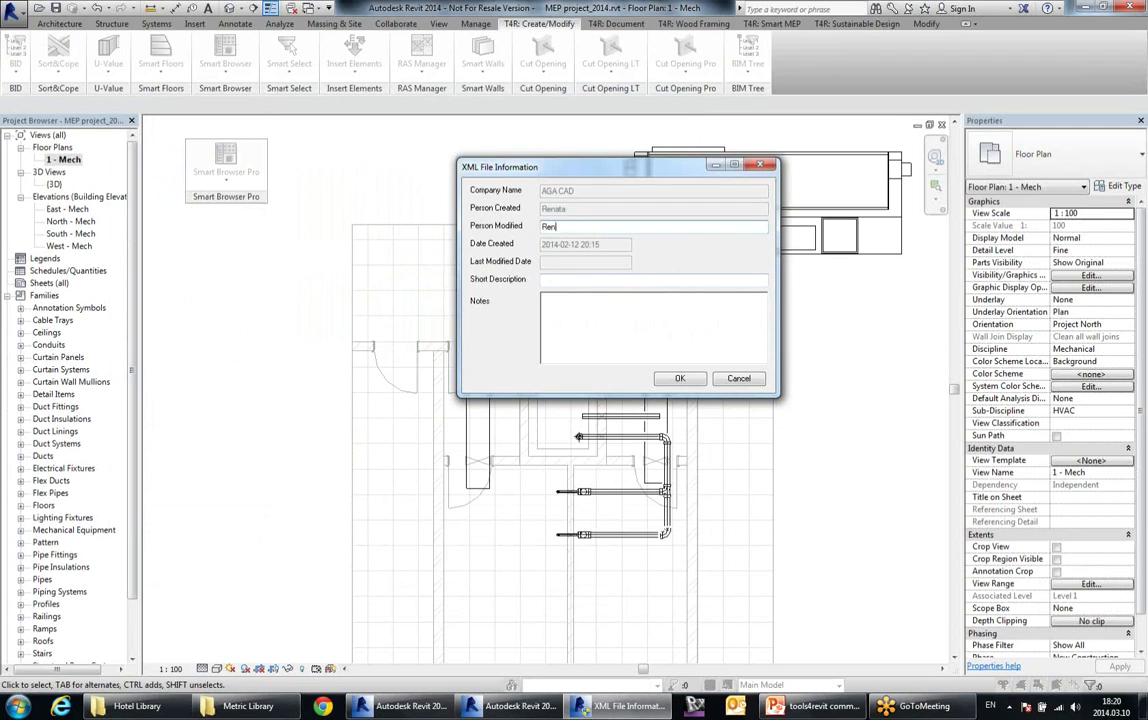
left_click(679, 378)
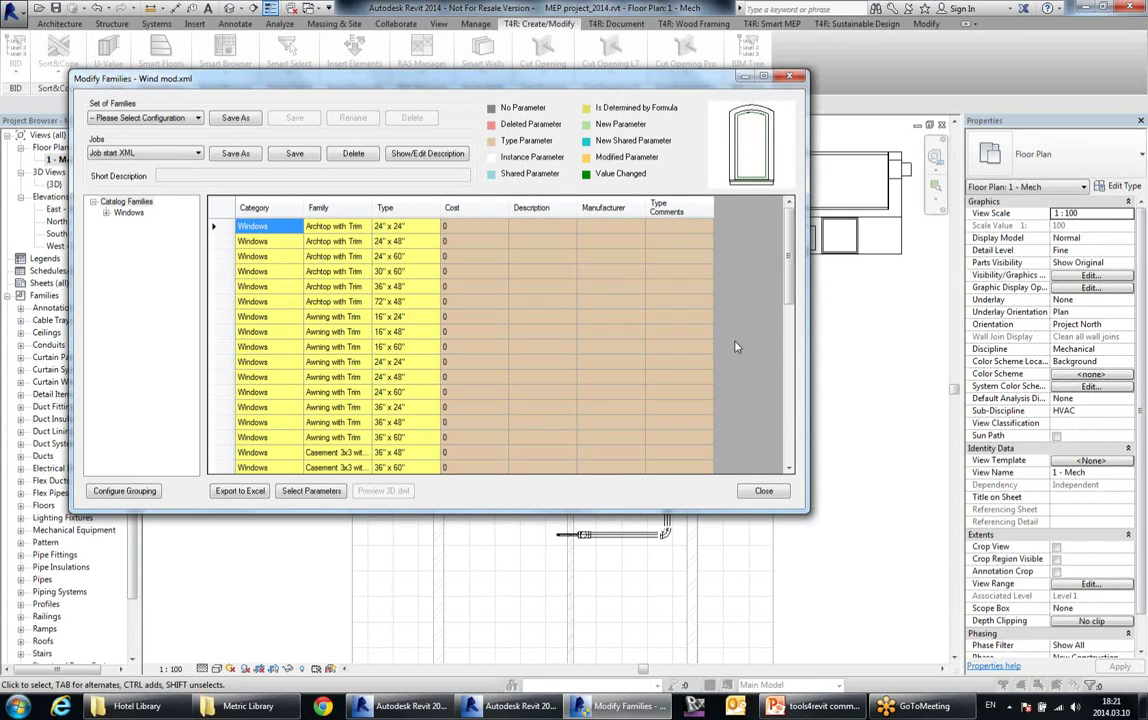
- Enlarge the Modify Families window and widen the Family column to fit the full family names
scroll(740, 345, "down", 10)
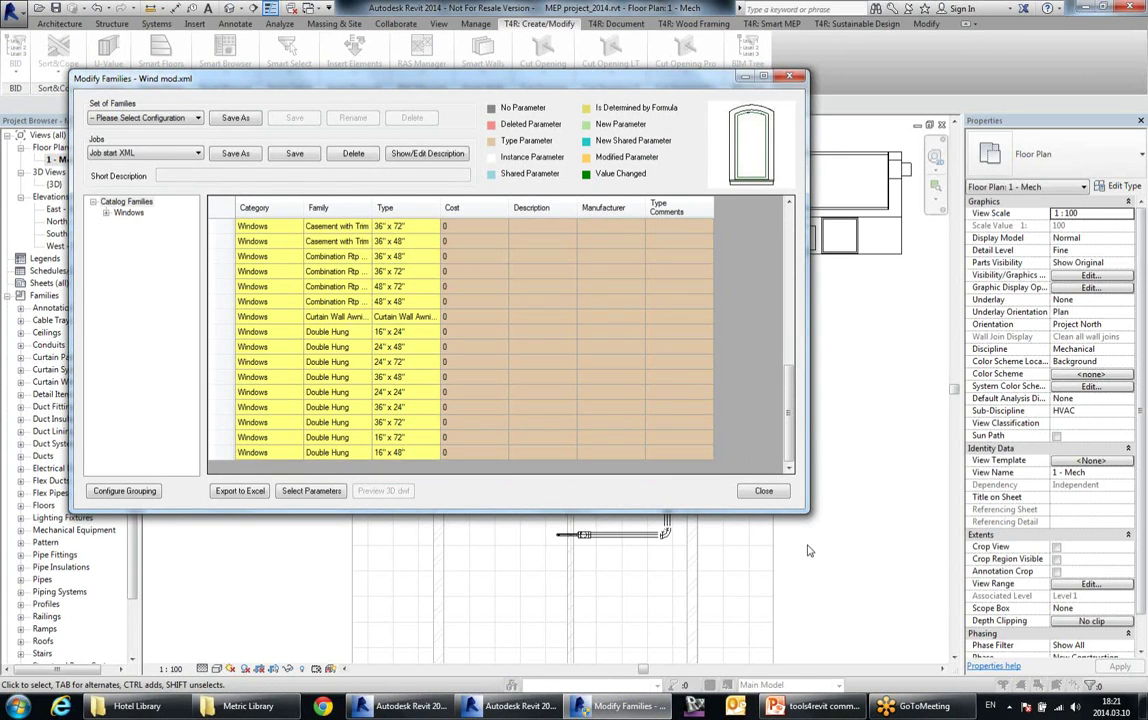
left_click_drag(808, 513, 888, 580)
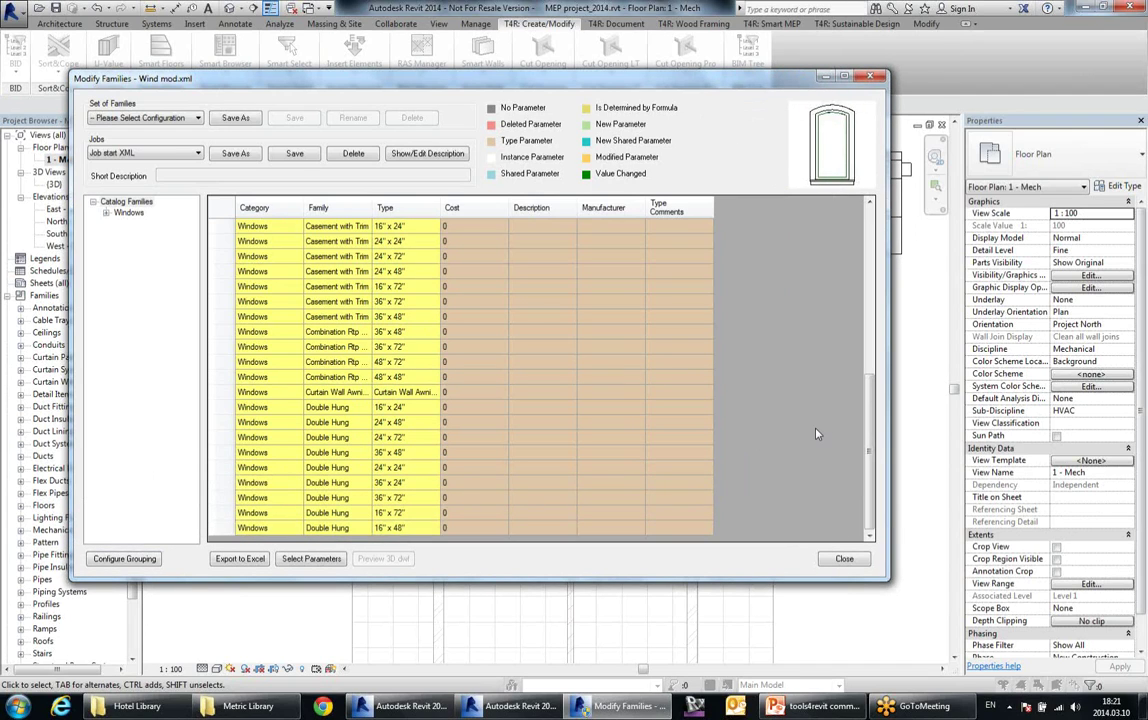
scroll(820, 430, "up", 10)
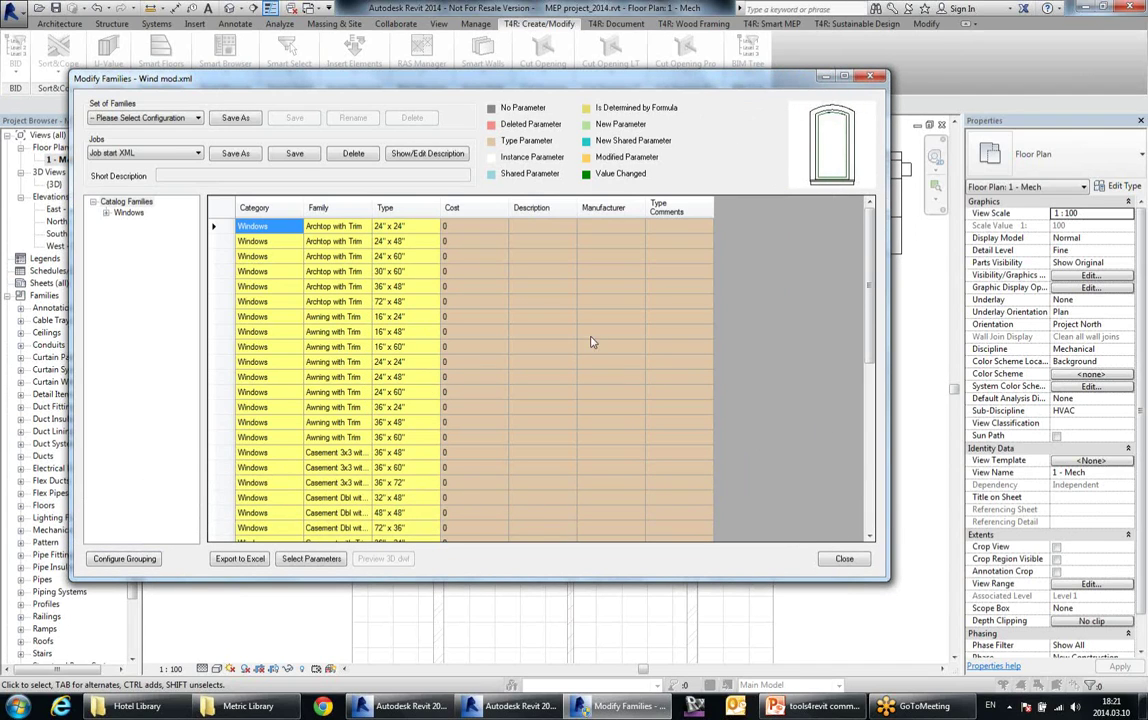
left_click_drag(373, 207, 408, 206)
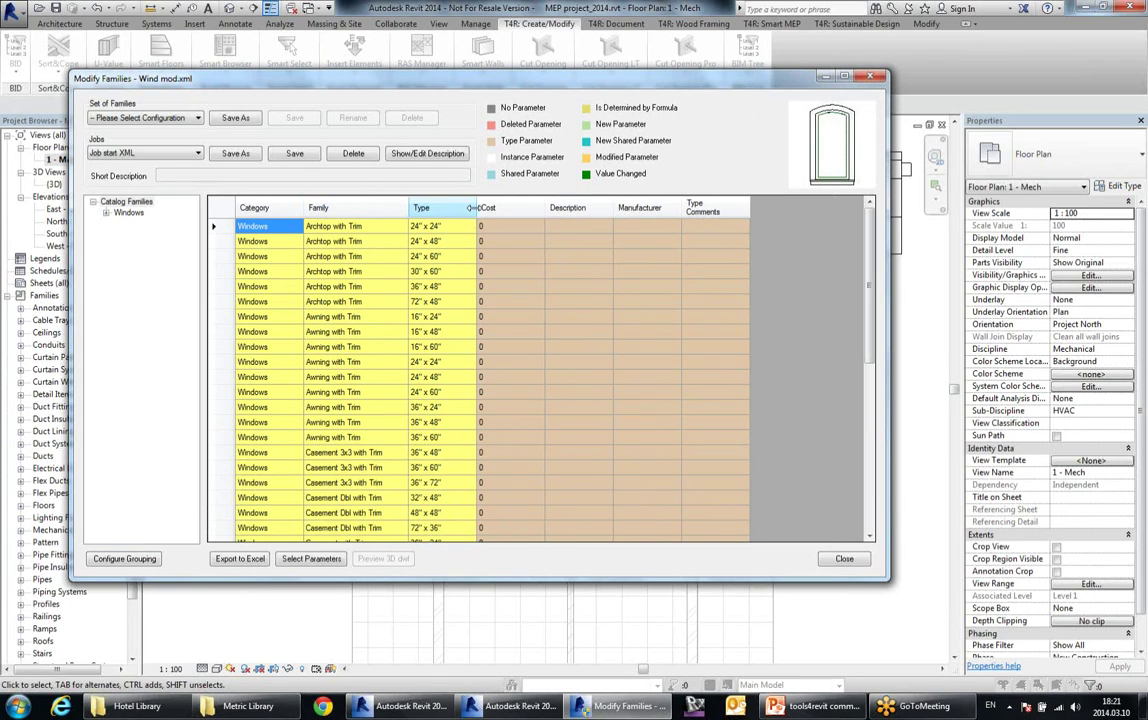
- Look through the listed window types and their previews, including the Archtop with Trim and Awning with Trim types
left_click(455, 227)
key("Down")
key("Down")
key("Down")
key("Down")
key("Down")
key("Down")
key("Down")
key("Down")
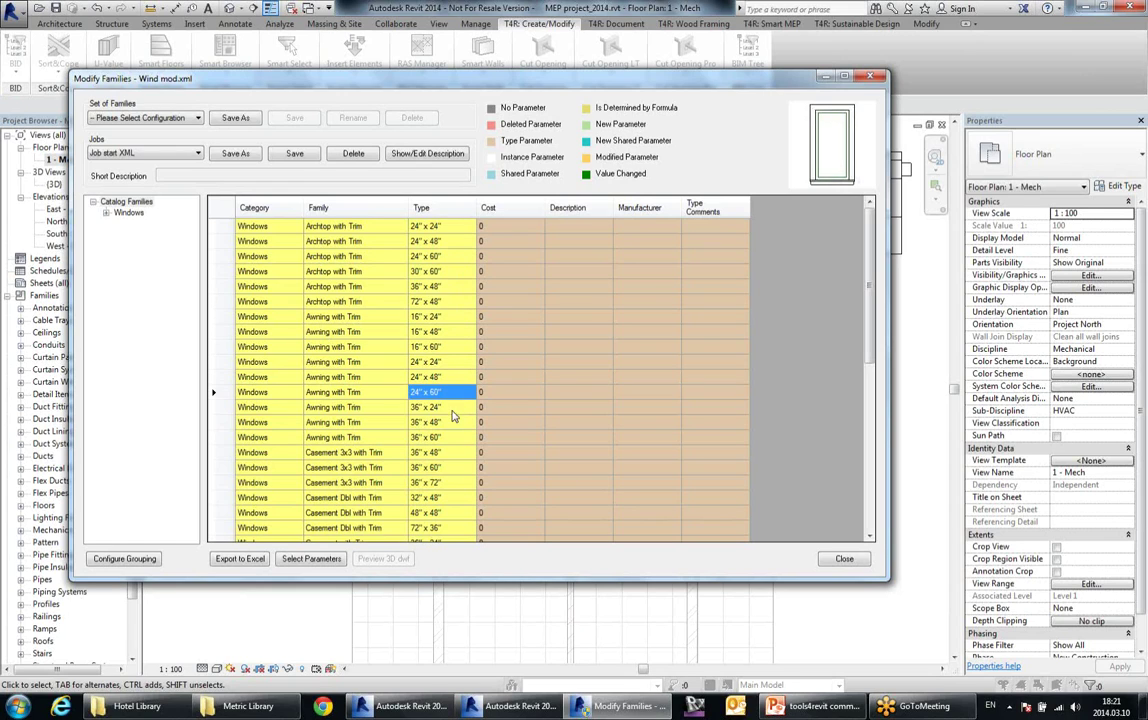
left_click(420, 286)
scroll(605, 295, "down", 1)
scroll(600, 305, "down", 6)
scroll(590, 310, "up", 7)
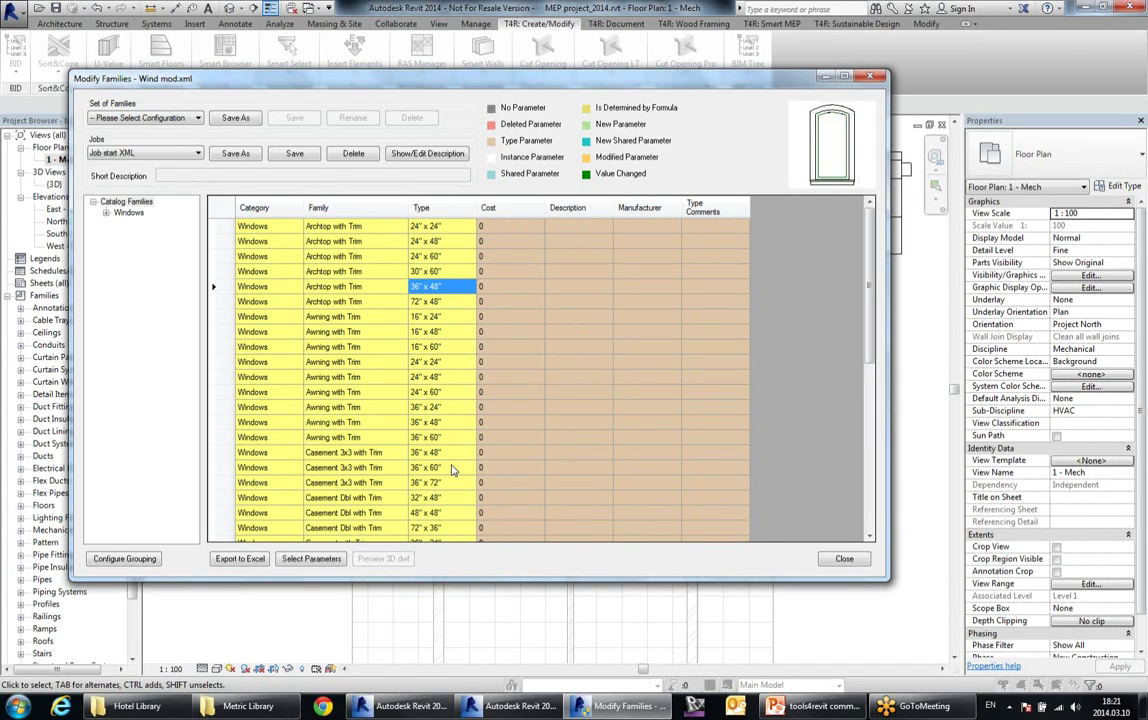
- Remove Description, Manufacturer and Type Comments from the selected parameters of the modification table
left_click(311, 559)
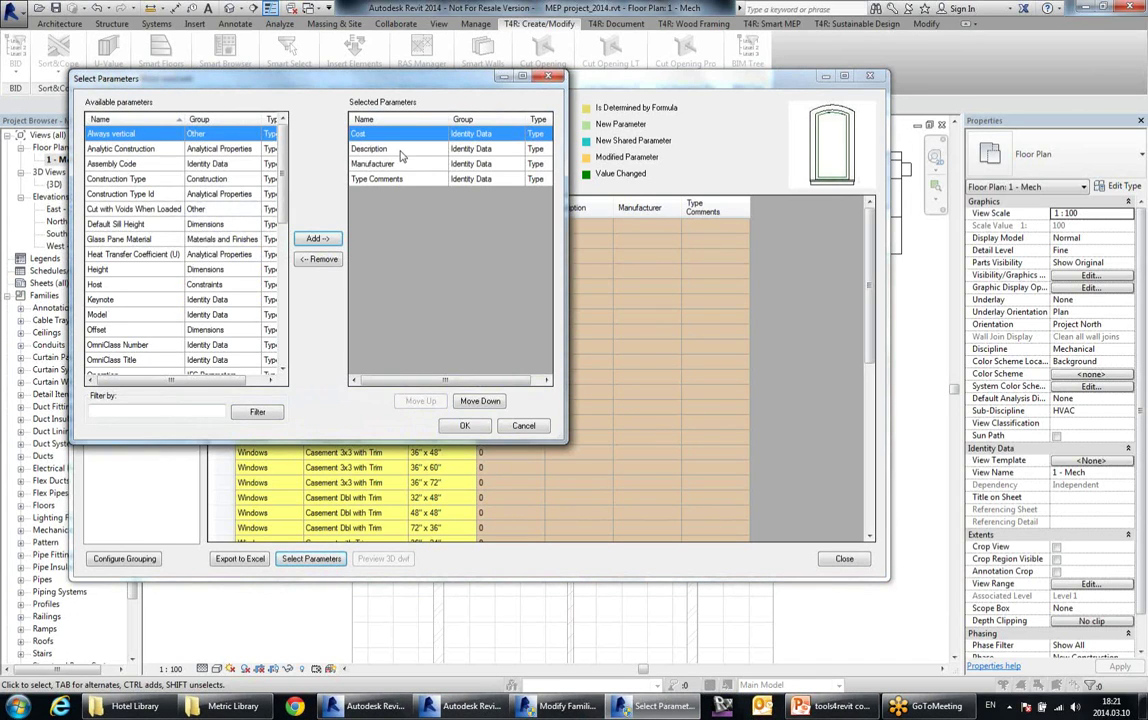
left_click_drag(362, 148, 356, 178)
left_click(335, 262)
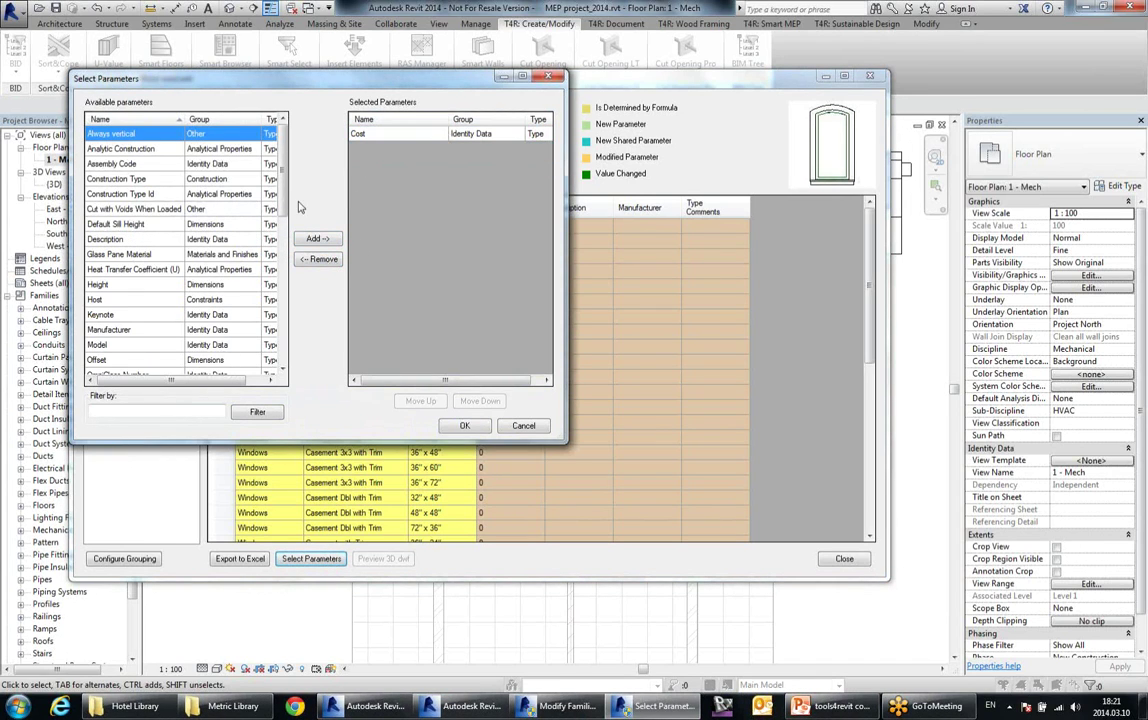
- Add Height, Radius, Sash Material and Sash Width to the selected parameters and apply them to the table
left_click_drag(286, 211, 293, 295)
left_click(135, 259)
left_click(316, 239)
left_click(130, 192)
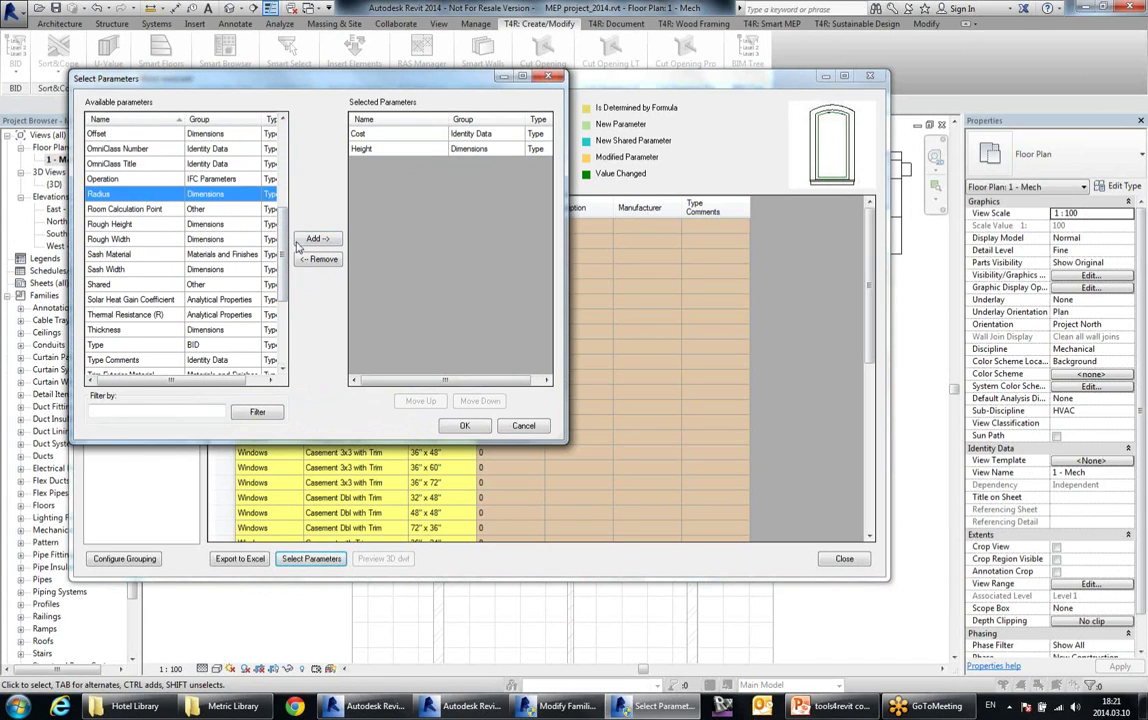
left_click(316, 239)
left_click_drag(148, 240, 152, 253)
left_click(318, 241)
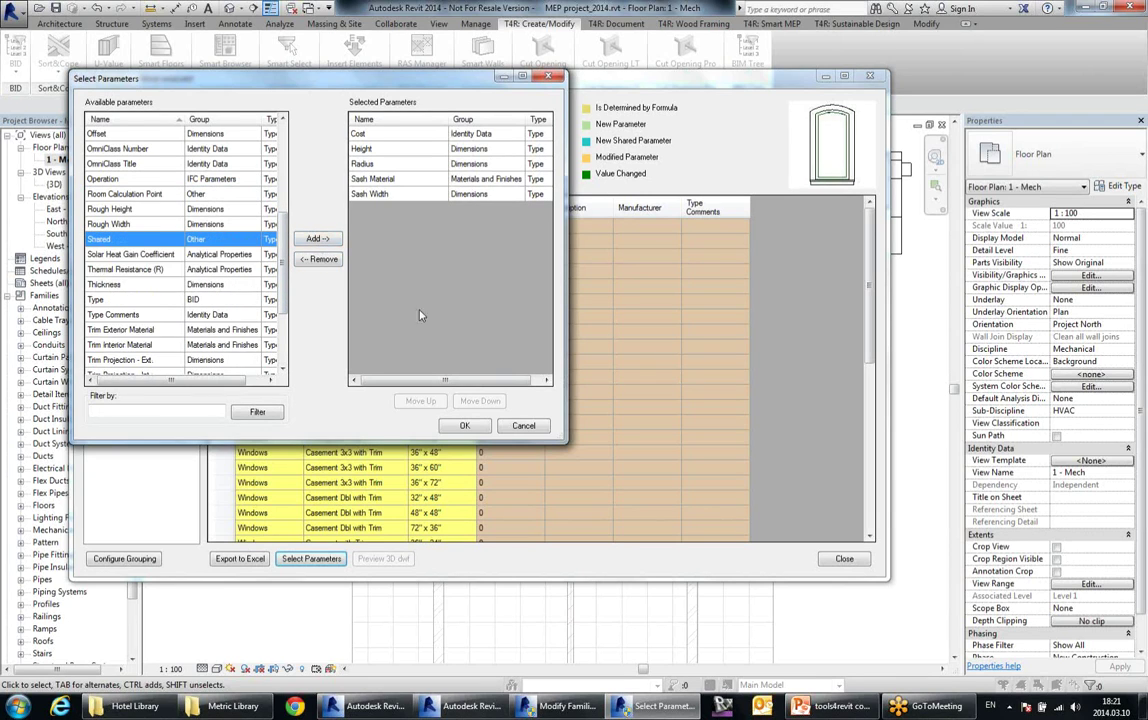
left_click(464, 425)
- Look through the window types' parameter values and sort the table by Sash Width in descending order
scroll(834, 371, "down", 10)
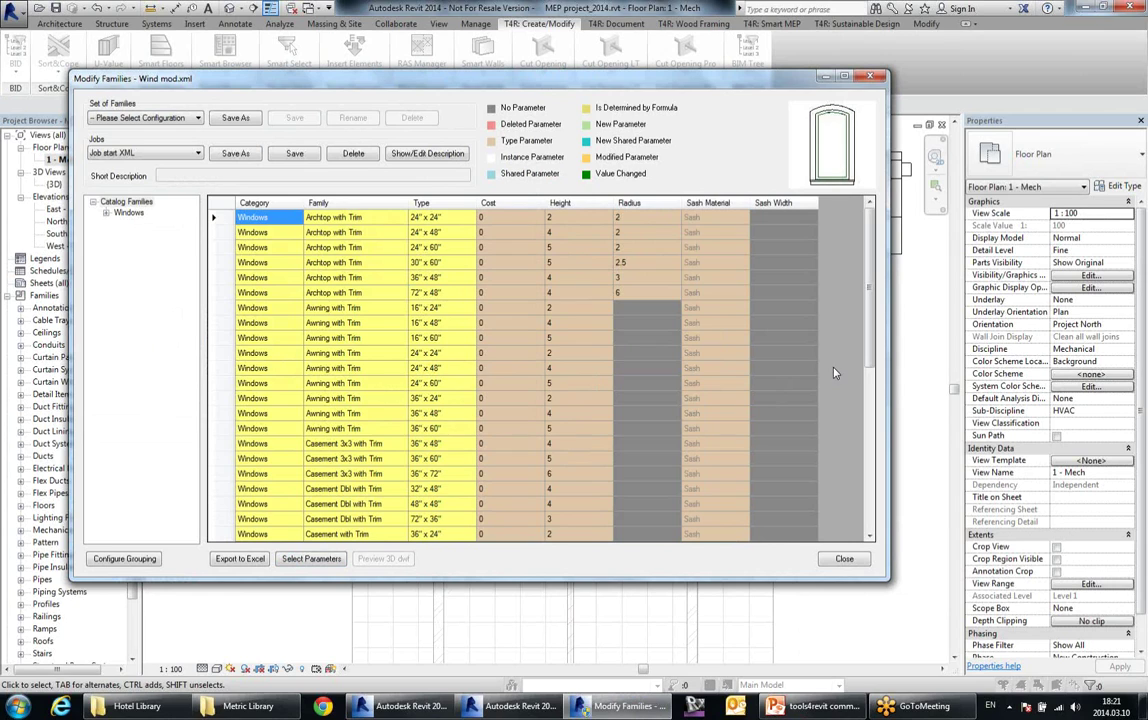
scroll(824, 398, "up", 10)
scroll(817, 376, "down", 10)
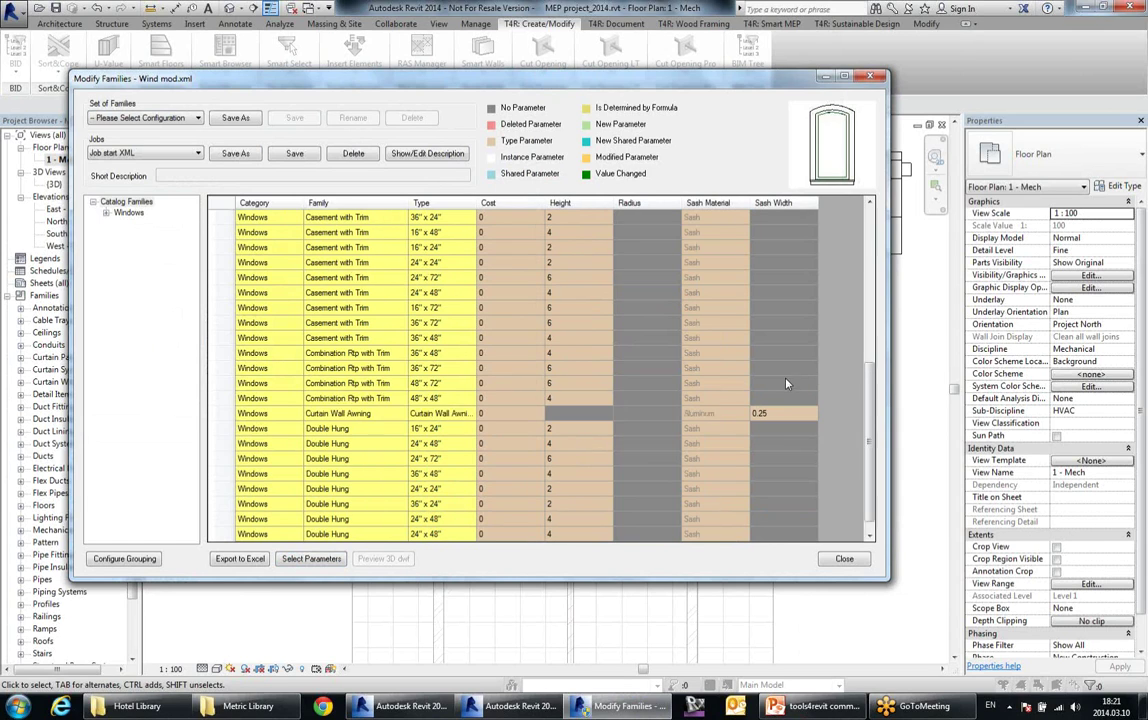
scroll(831, 400, "up", 10)
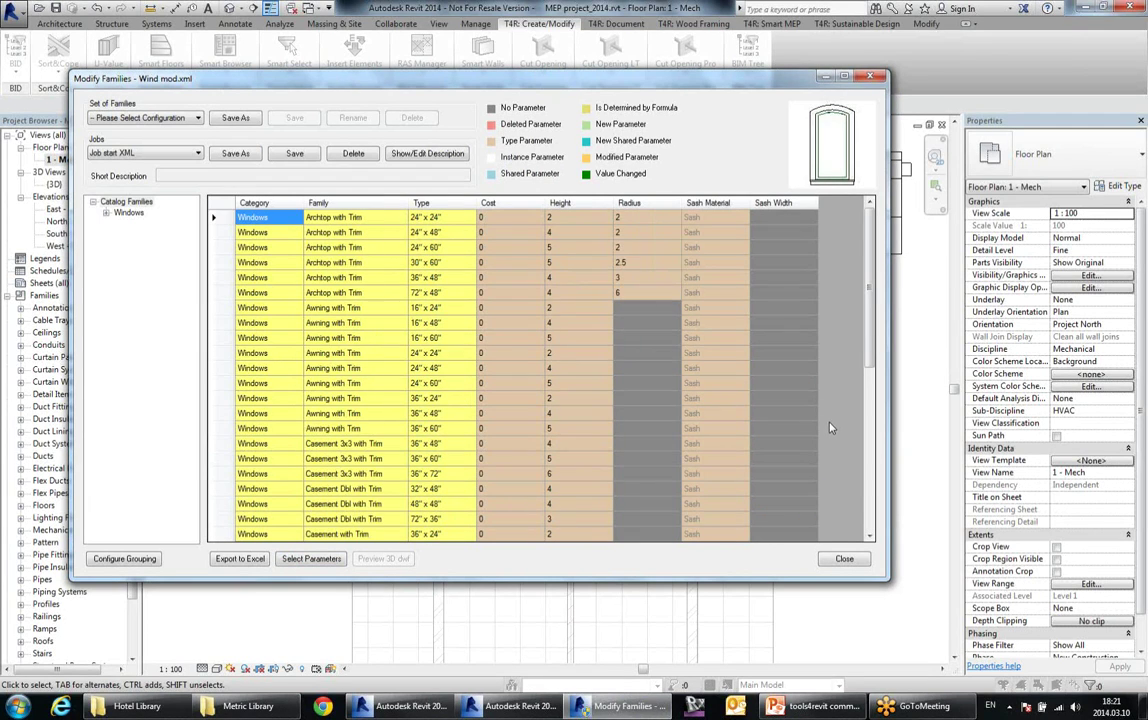
scroll(832, 390, "down", 10)
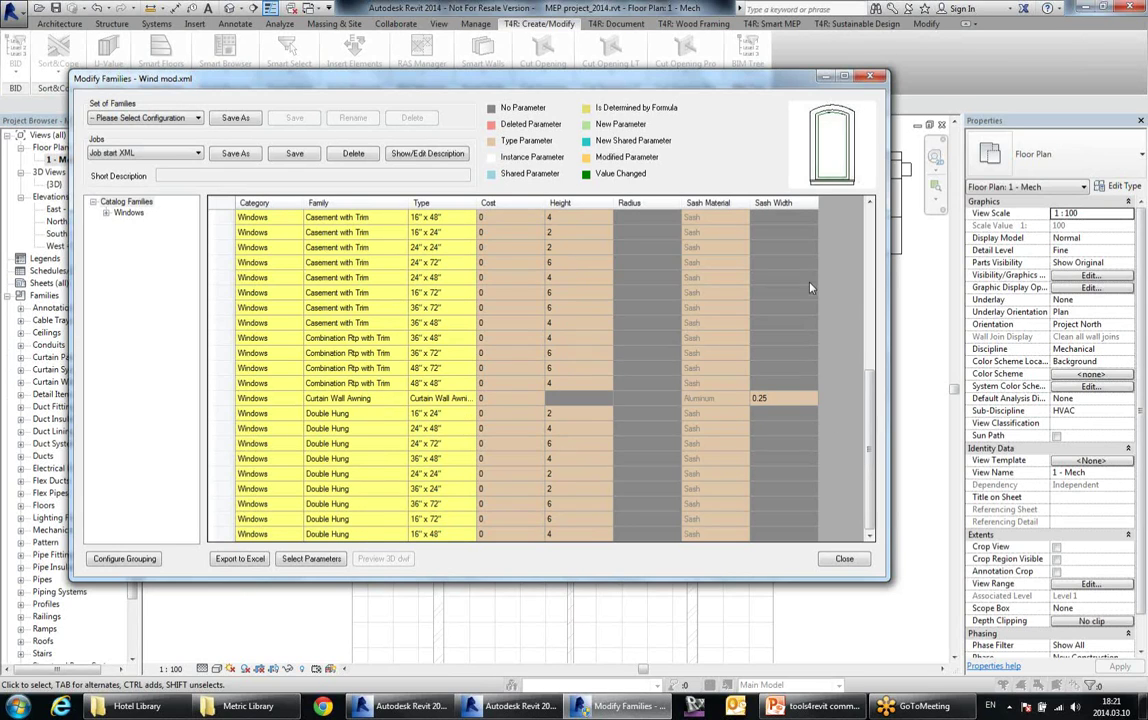
scroll(811, 280, "up", 10)
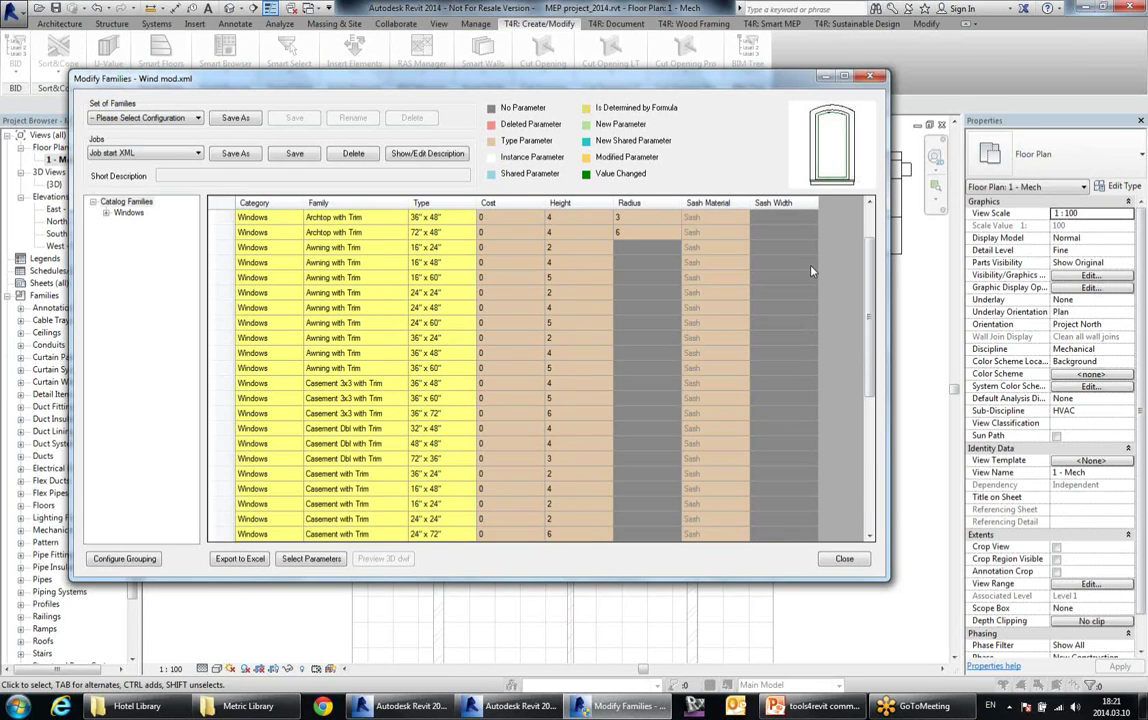
left_click(796, 205)
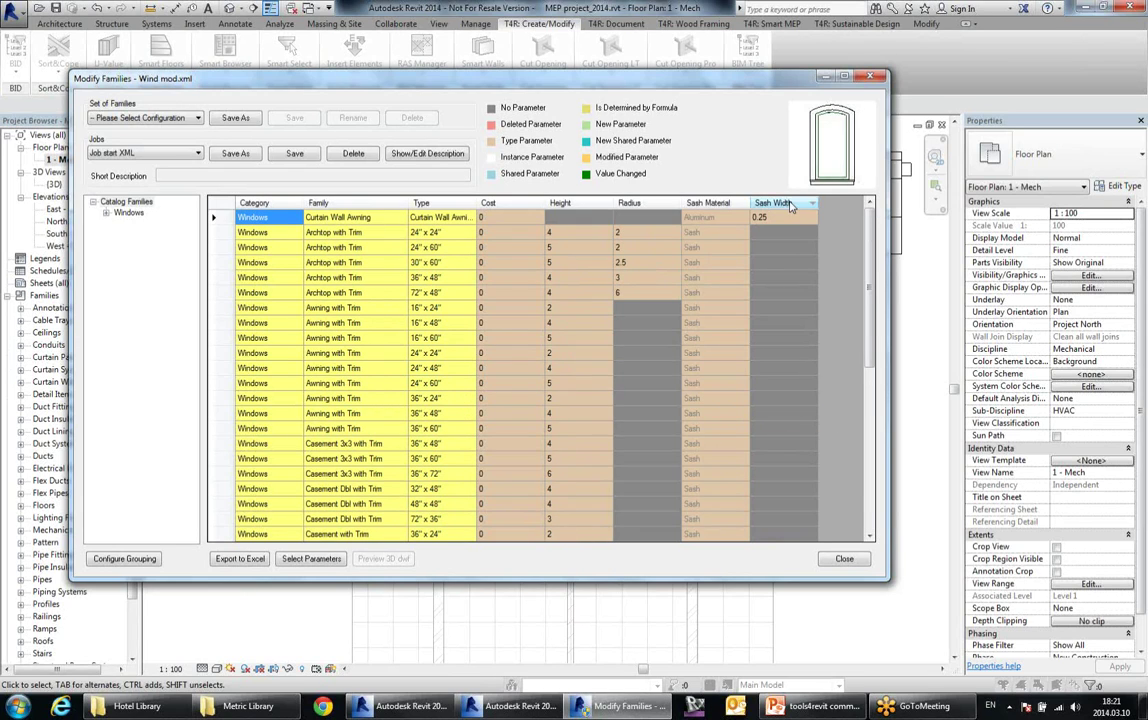
- Inspect the Sash Width cells of the Archtop, Awning and Casement types for families without that parameter
left_click(802, 262)
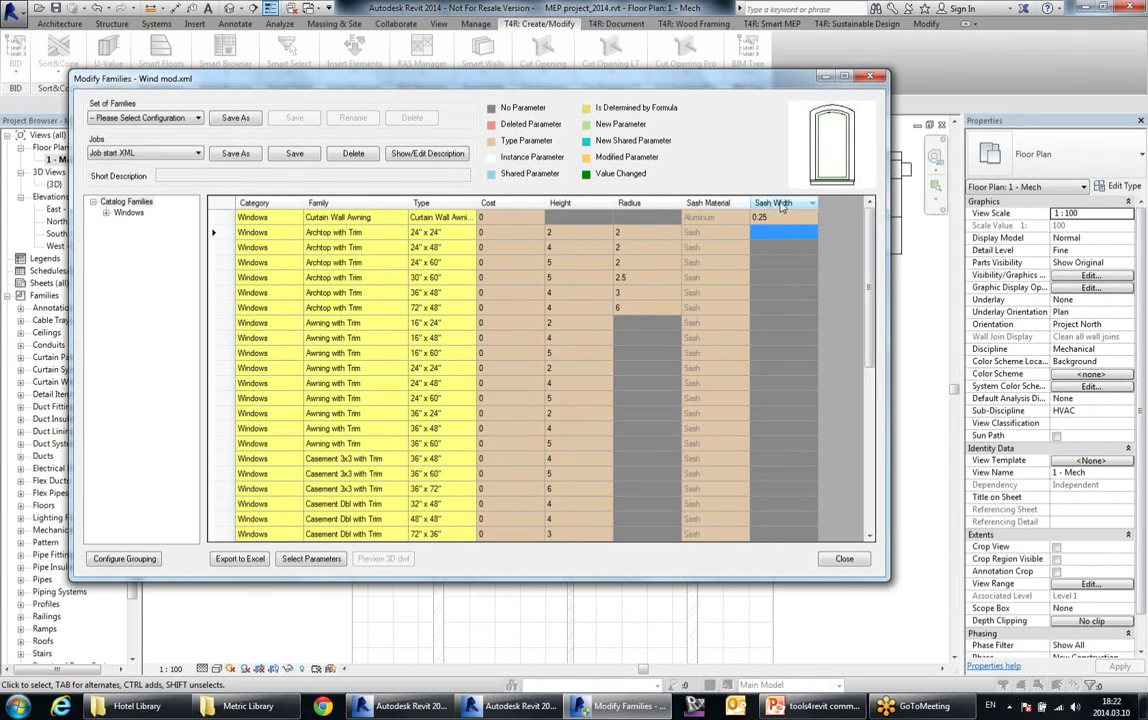
left_click_drag(797, 241, 787, 542)
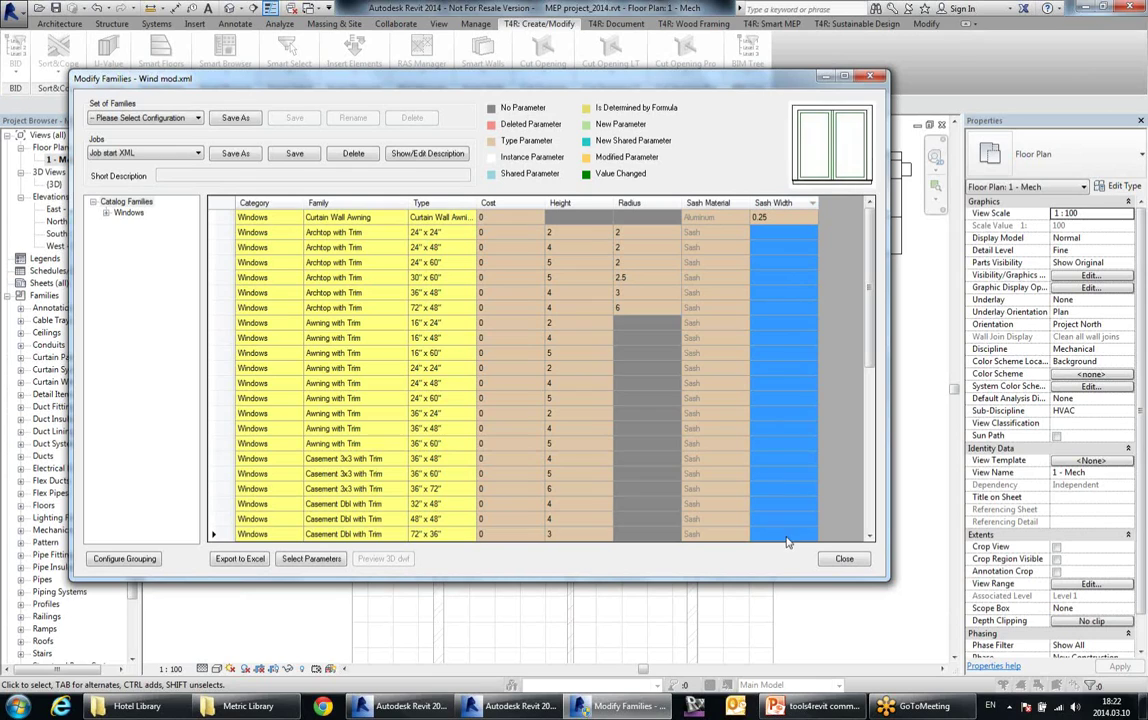
left_click(788, 398)
left_click(797, 232)
left_click(795, 295)
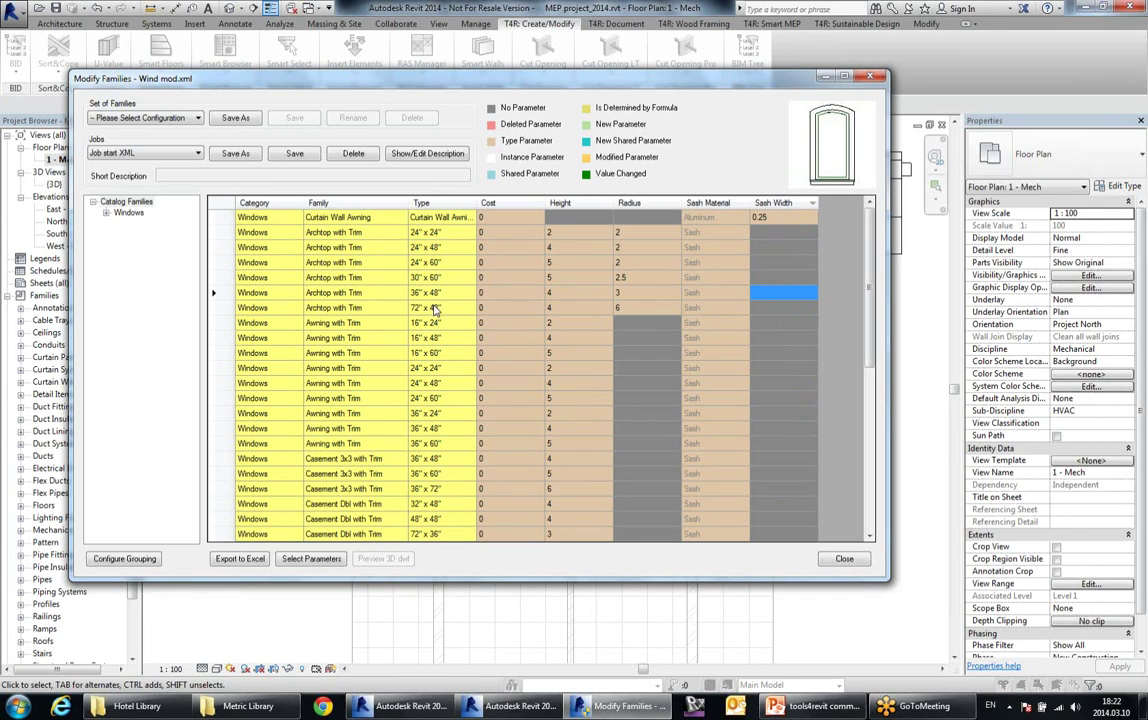
- Add the selected Sash Width parameter to all listed window types that lack it, from Archtop with Trim down to Double Hung
left_click_drag(783, 241, 793, 619)
left_click_drag(869, 423, 884, 212)
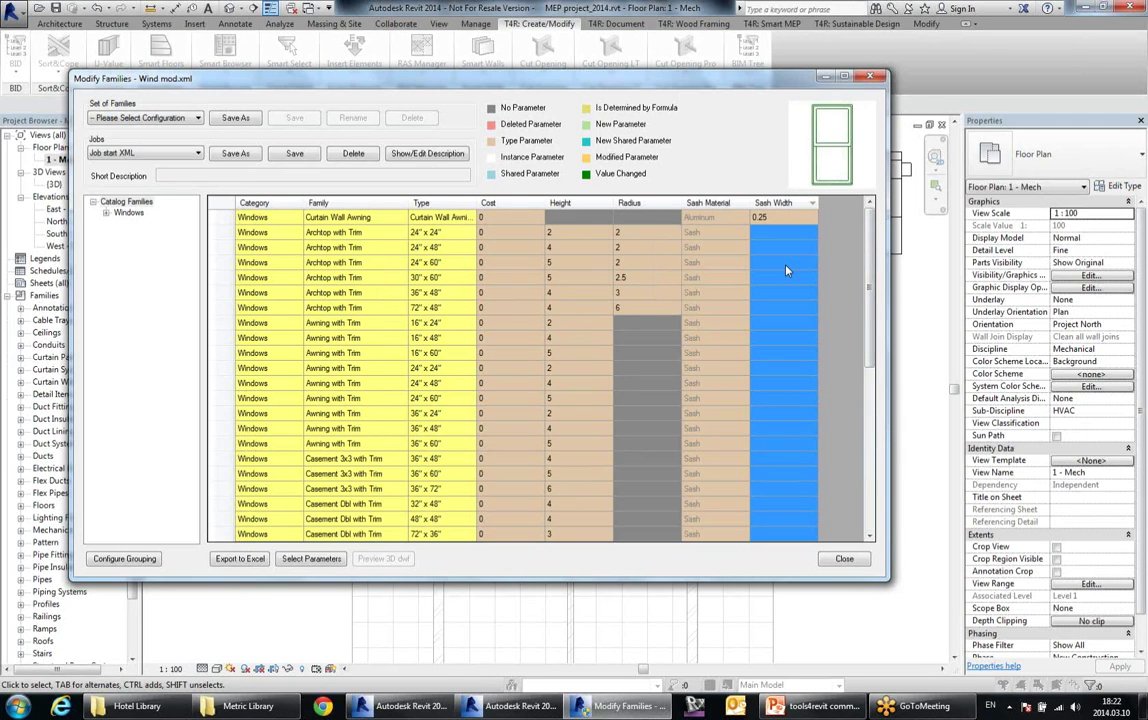
right_click(786, 270)
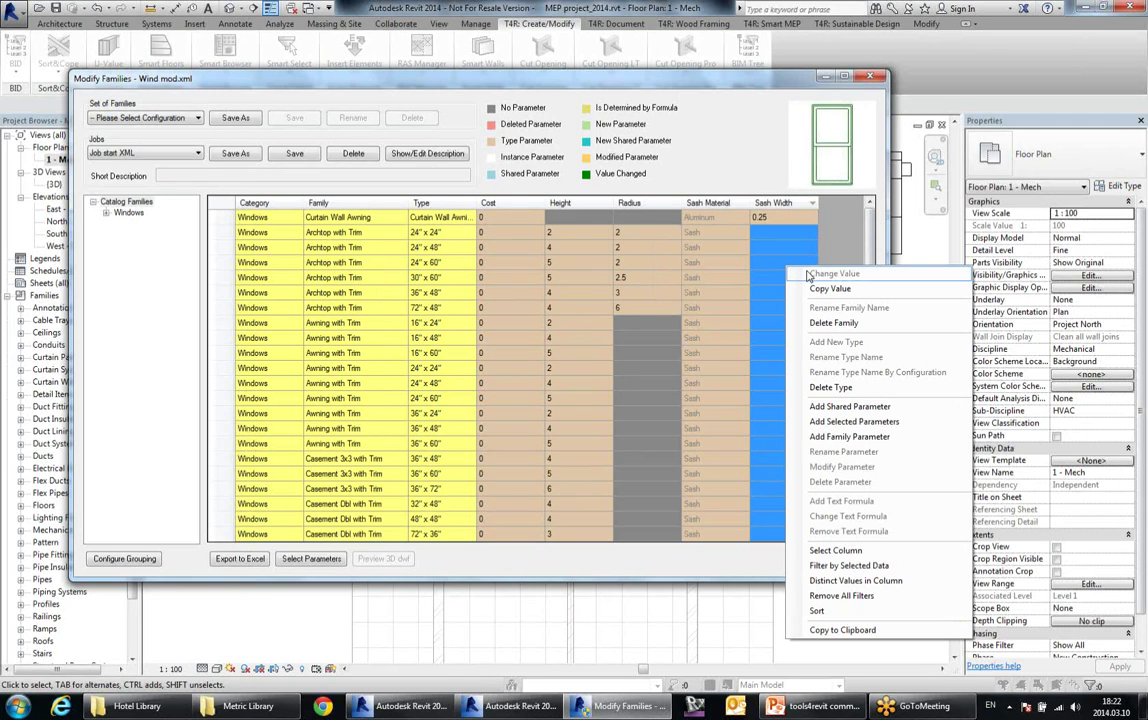
left_click(856, 421)
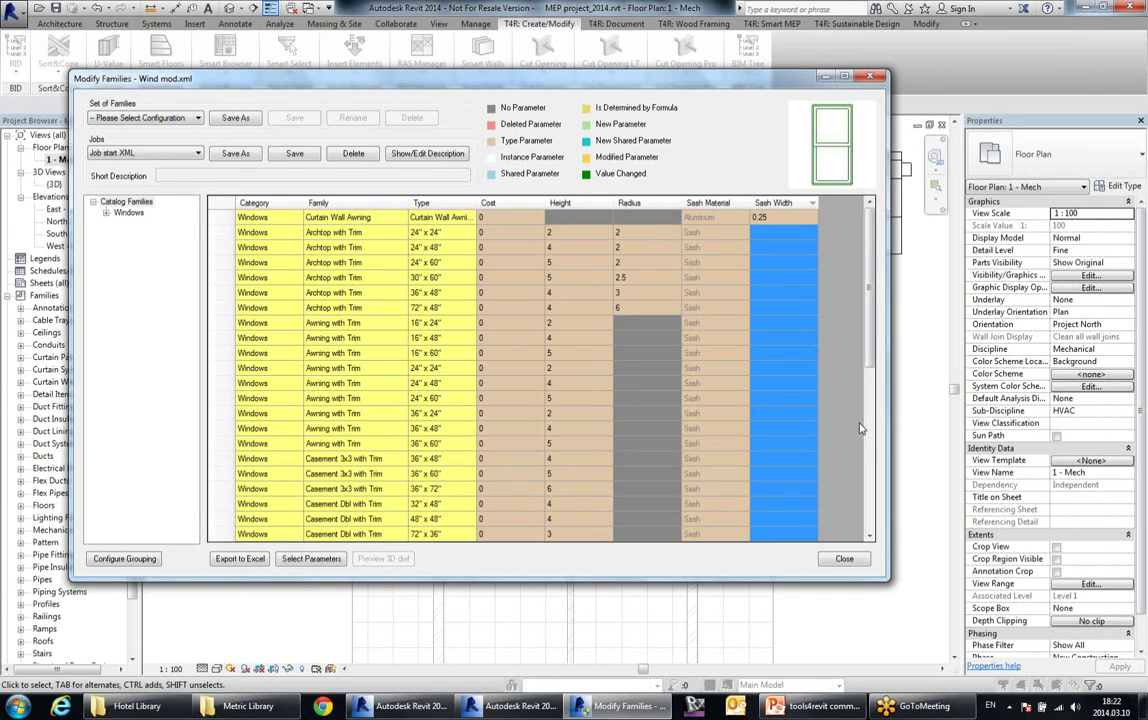
left_click(808, 311)
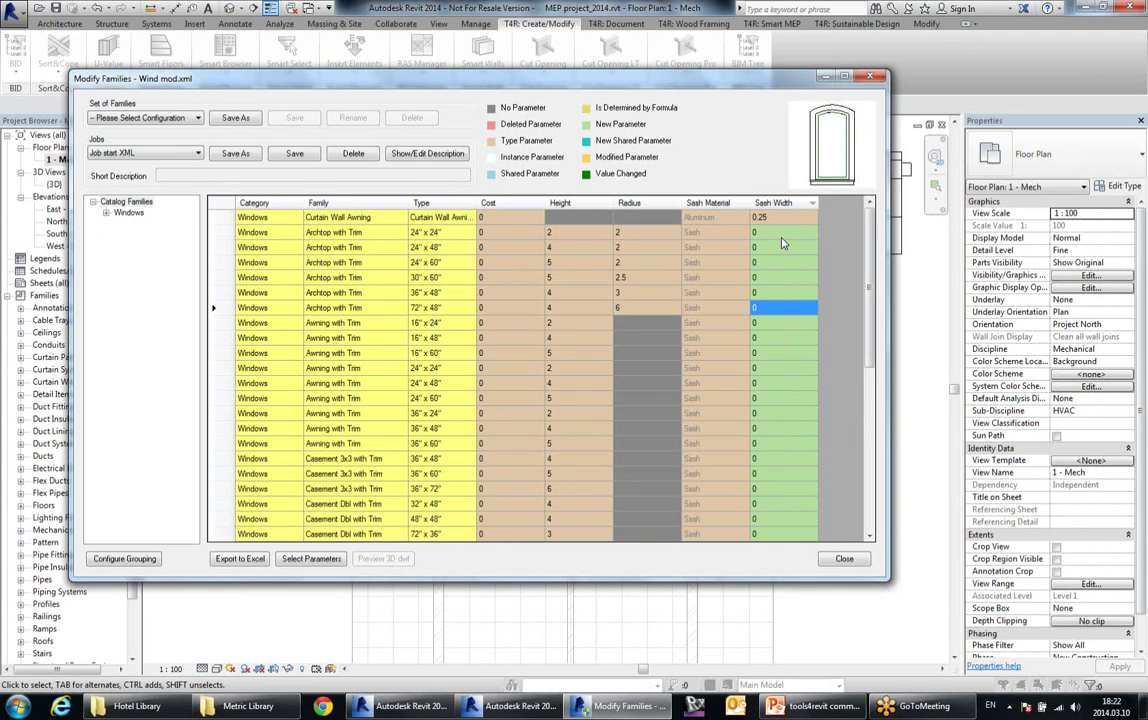
left_click_drag(783, 245, 808, 503)
left_click(812, 387)
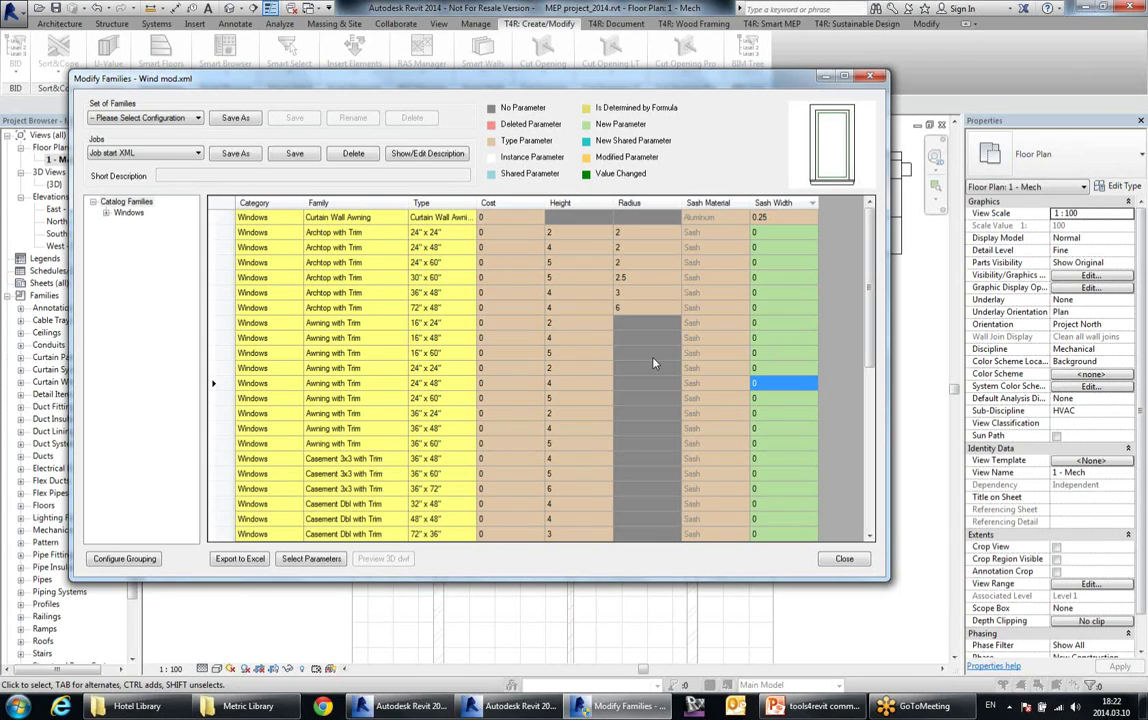
- Delete the Radius parameter from the Archtop with Trim family's types
right_click(651, 320)
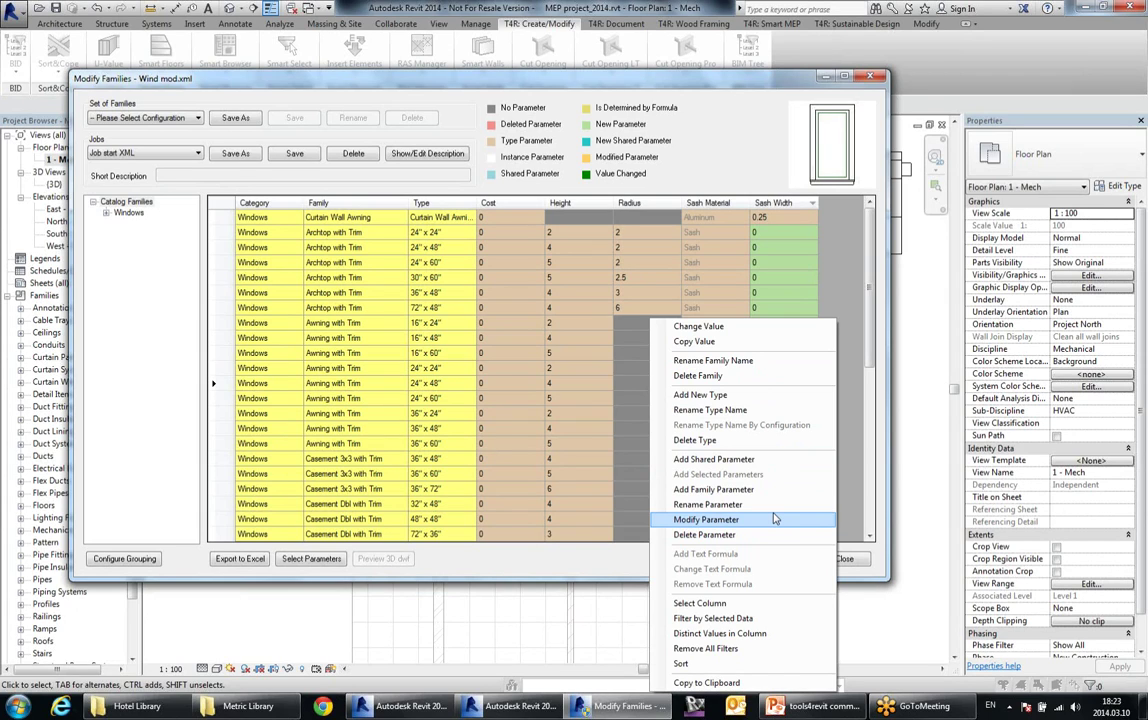
left_click(622, 413)
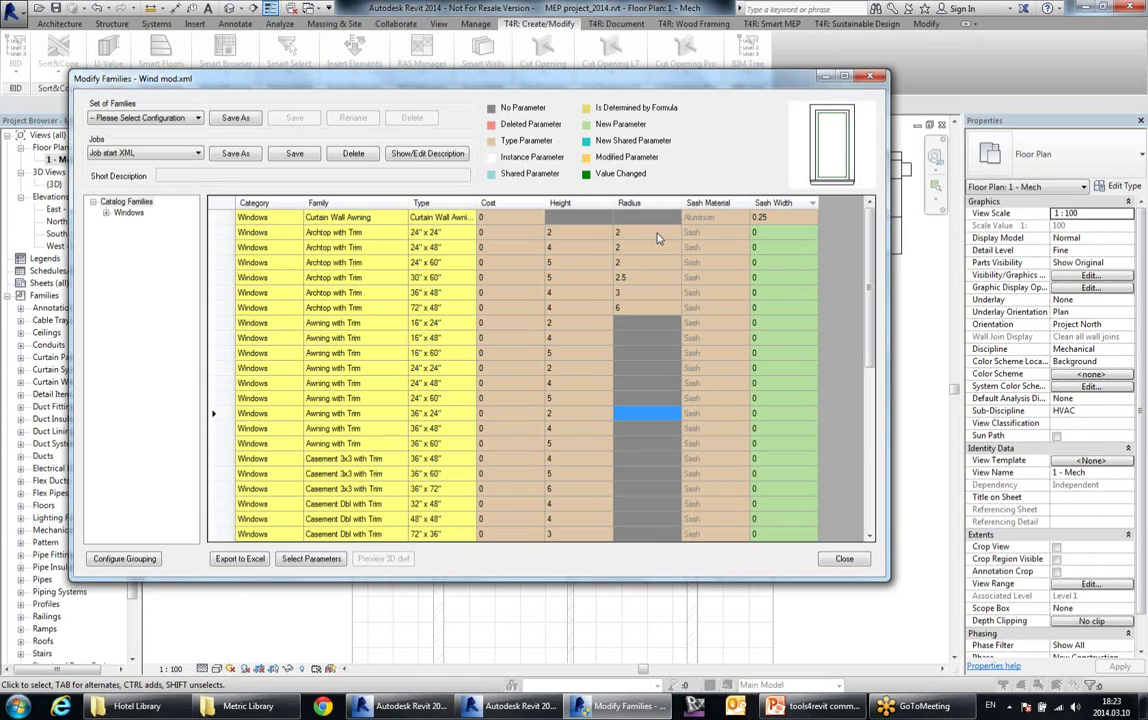
left_click_drag(620, 232, 663, 311)
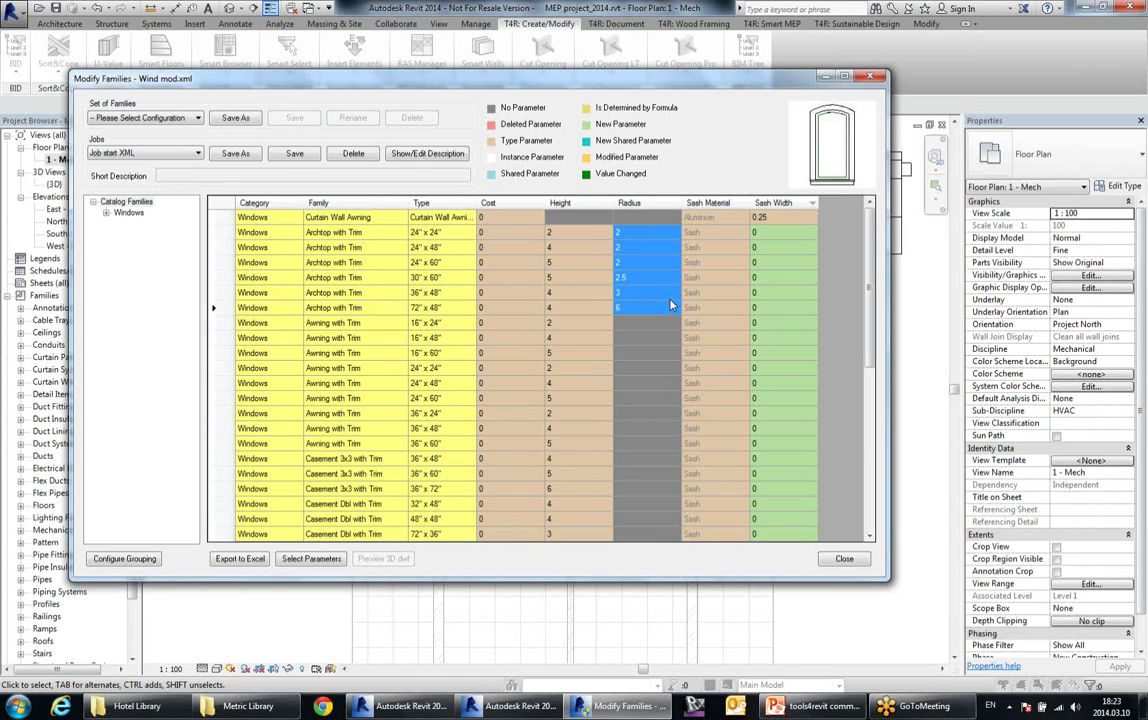
right_click(675, 290)
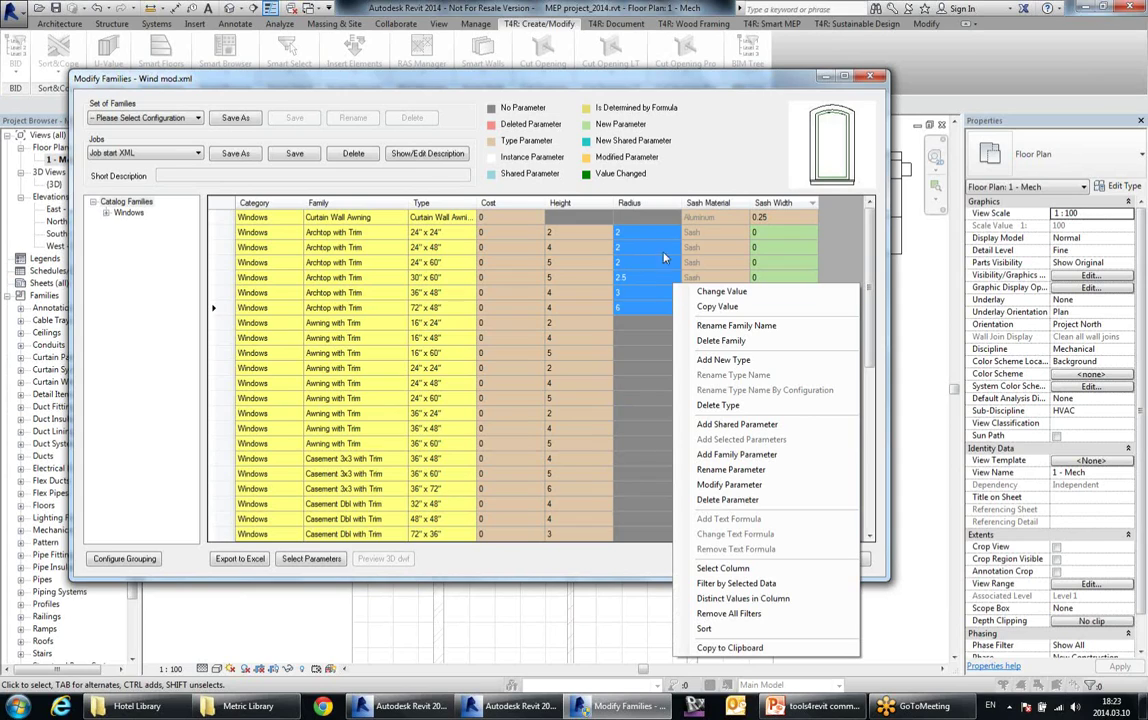
left_click(759, 499)
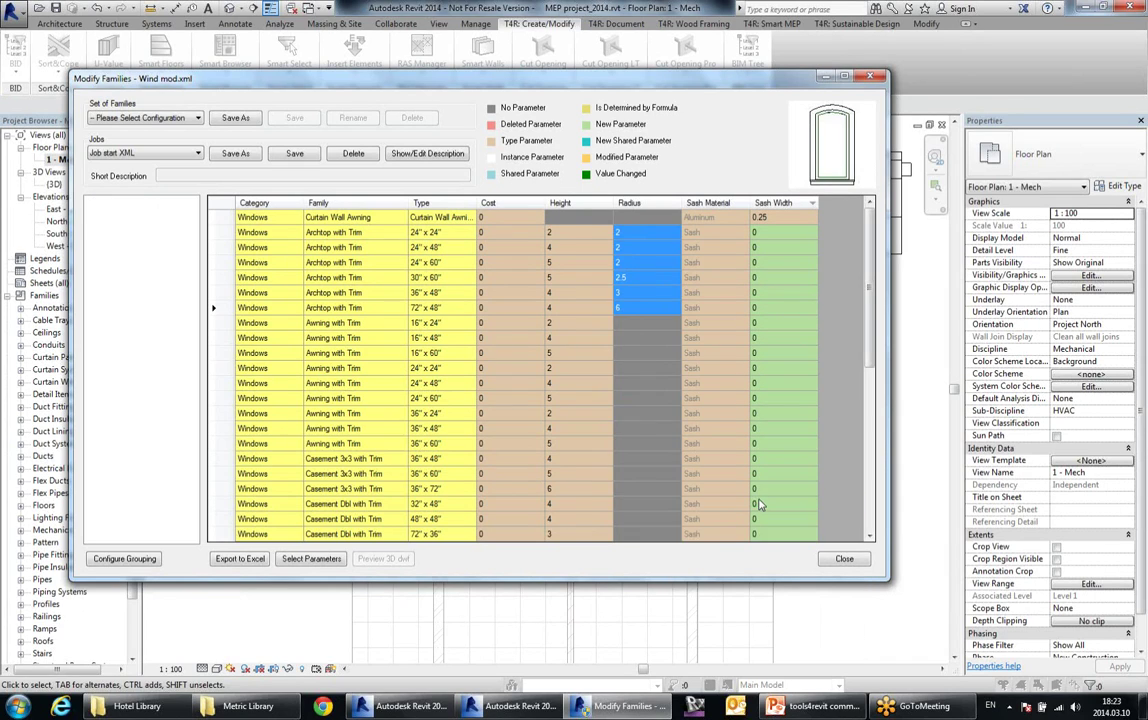
left_click(735, 337)
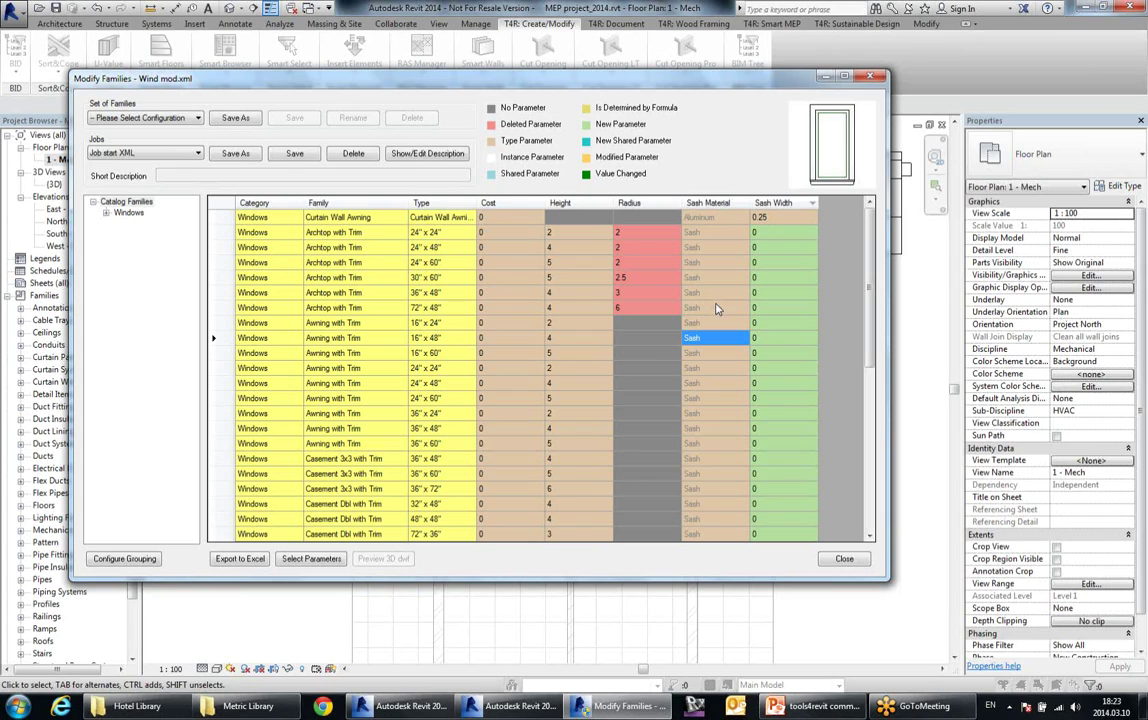
- Rename the 24" x 48" type of the Awning with Trim family to 24" x 50"
left_click(452, 343)
right_click(452, 343)
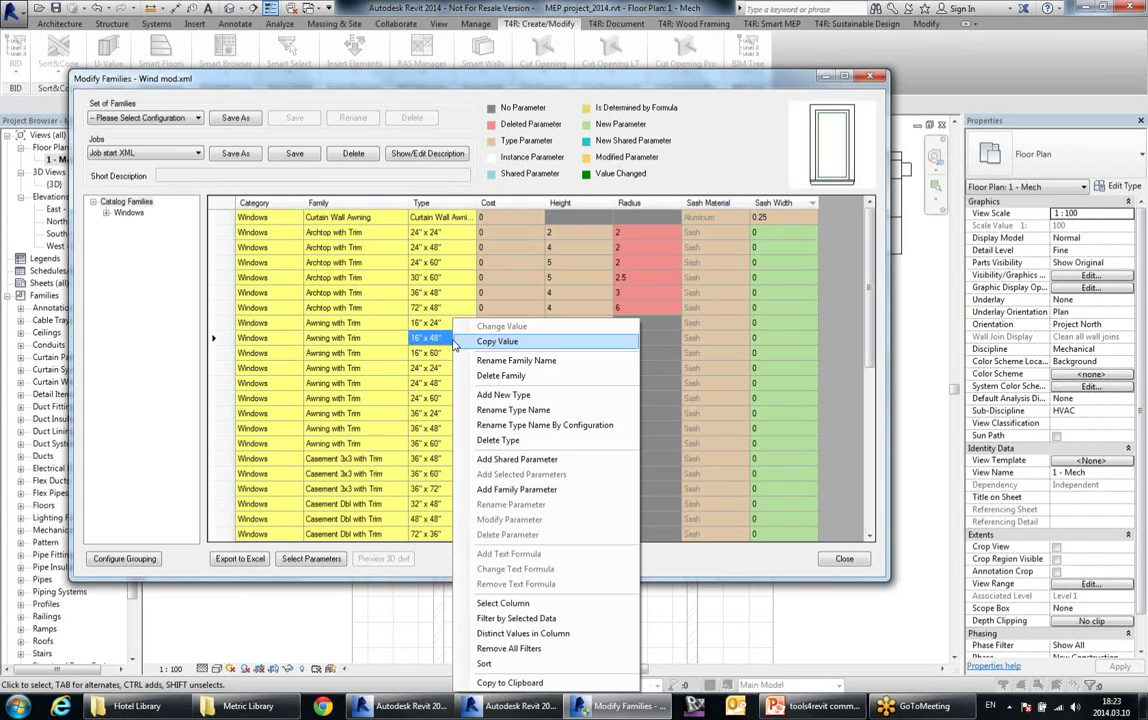
left_click(456, 341)
scroll(452, 380, "down", 8)
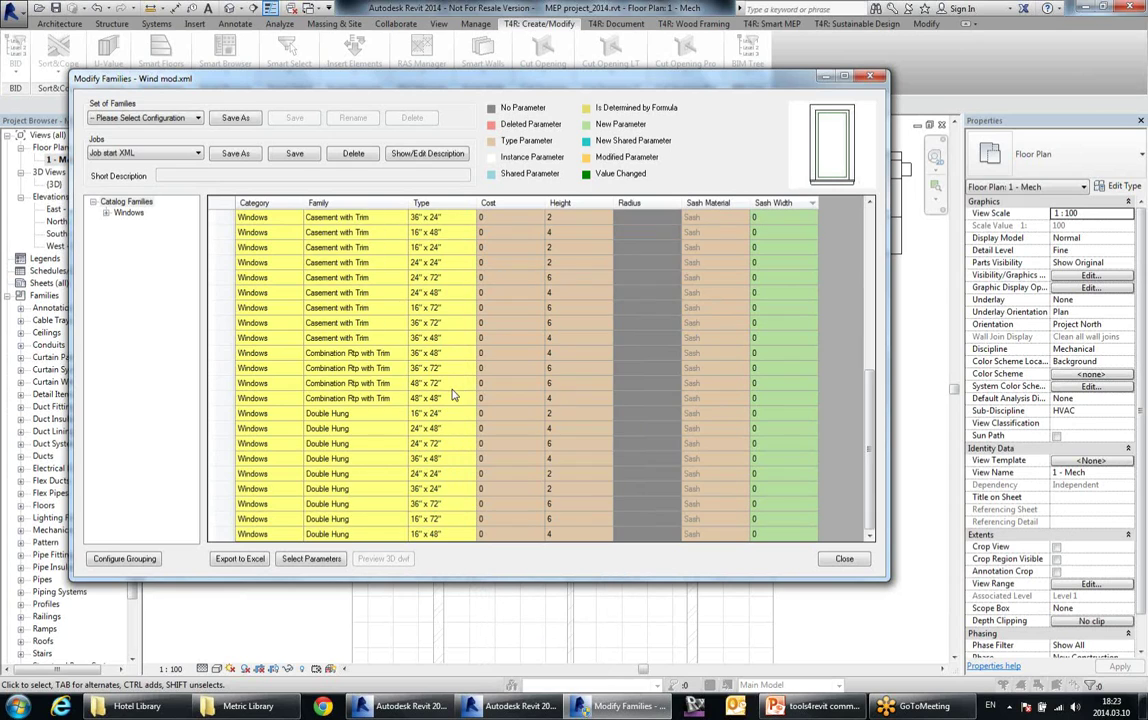
scroll(452, 393, "up", 8)
left_click(452, 386)
right_click(452, 386)
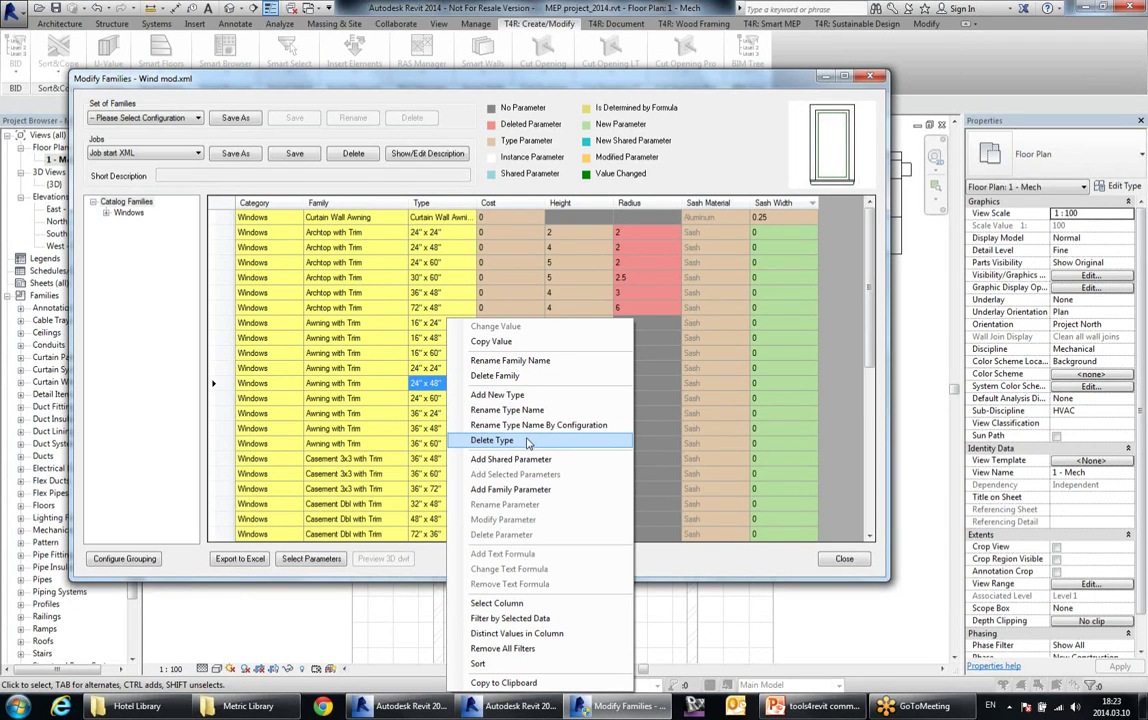
left_click(530, 411)
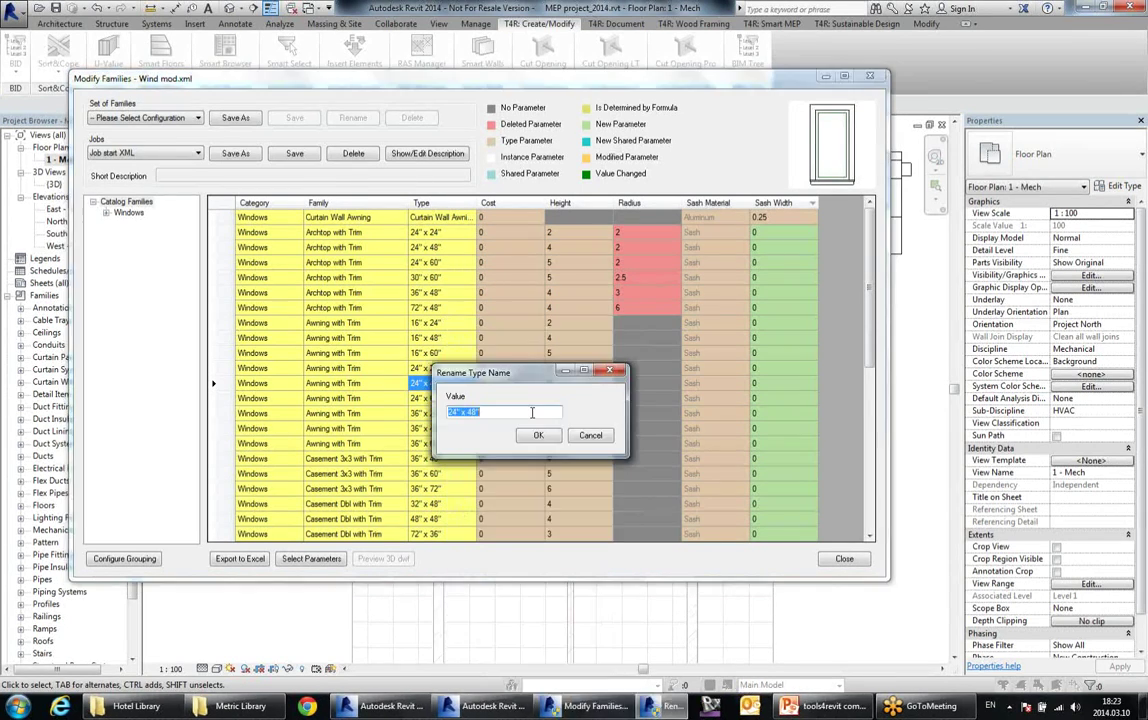
left_click(475, 412)
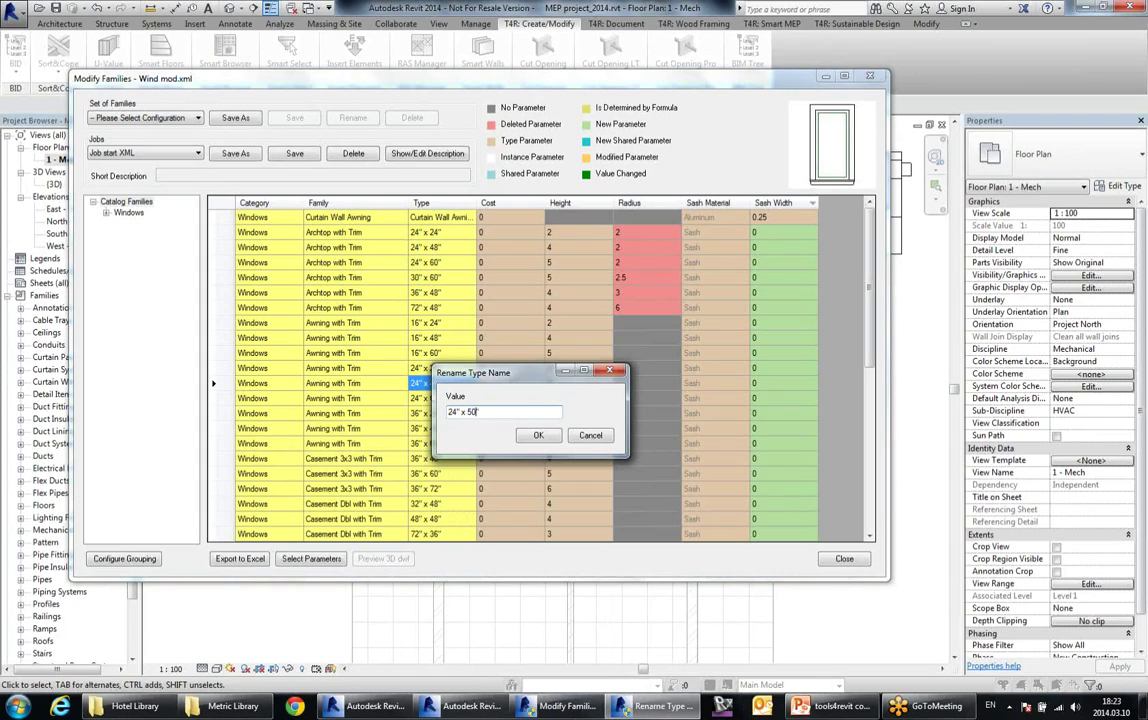
key("Return")
left_click(452, 414)
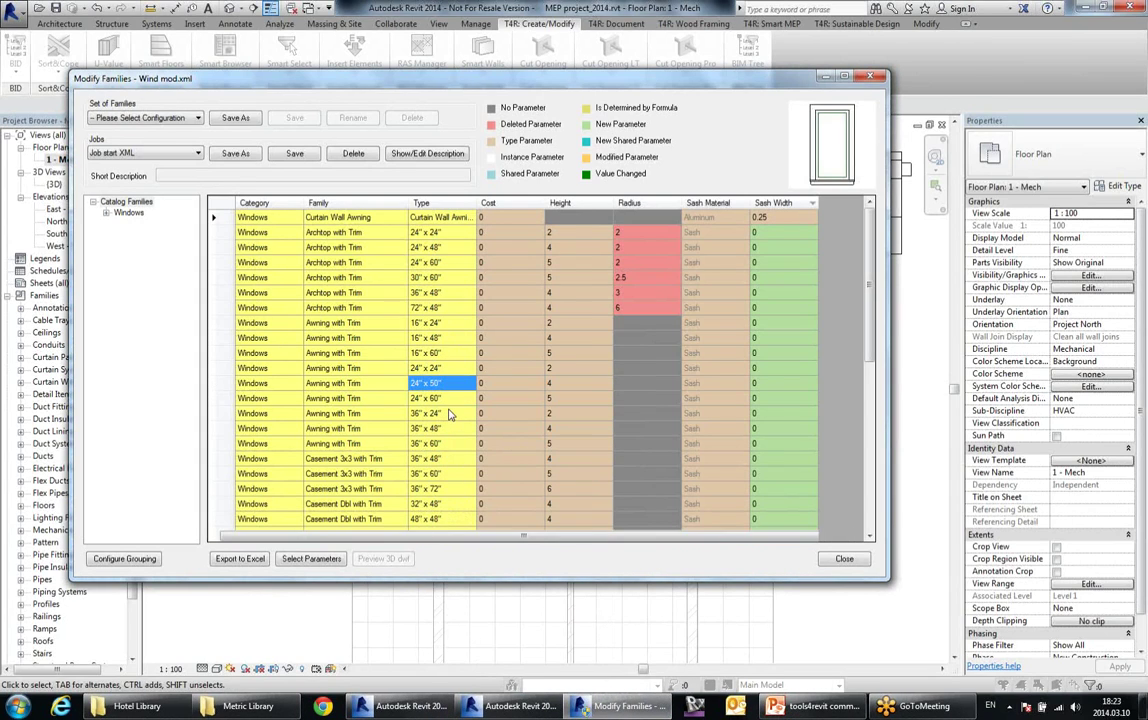
- Expand the Windows category and filter the table to the Archtop with Trim and Casement with Trim families
left_click(106, 213)
left_click(318, 280)
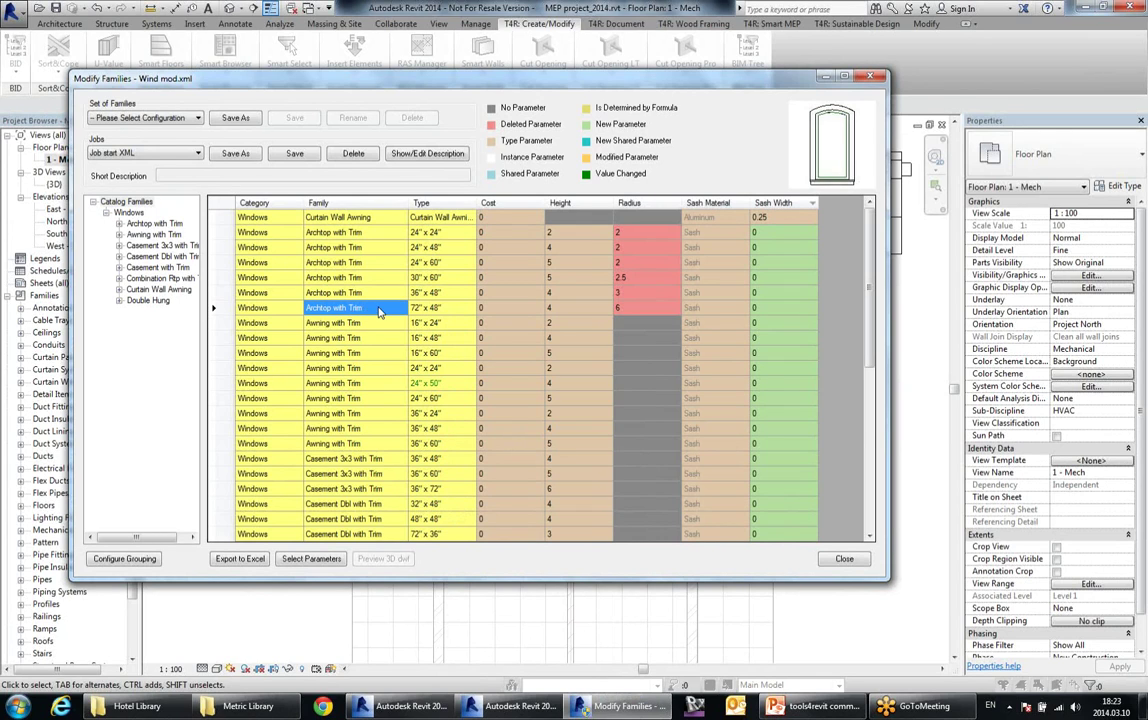
scroll(383, 316, "down", 3)
scroll(383, 316, "down", 3)
scroll(415, 390, "up", 6)
scroll(428, 423, "down", 2)
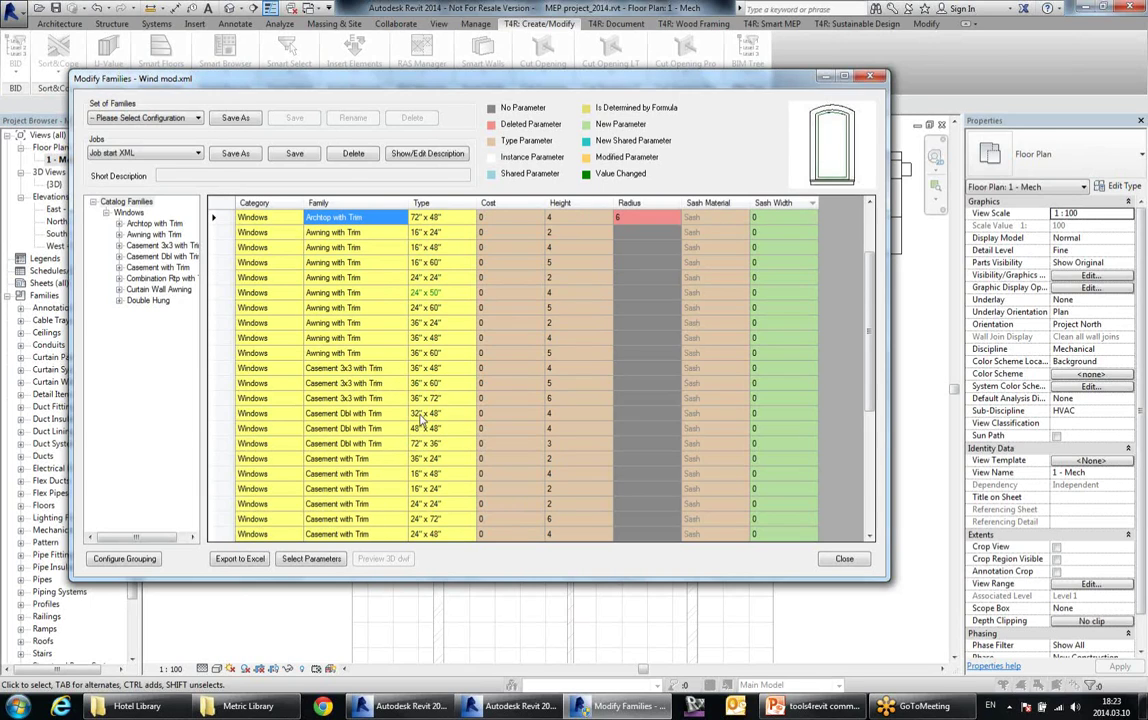
left_click(389, 492)
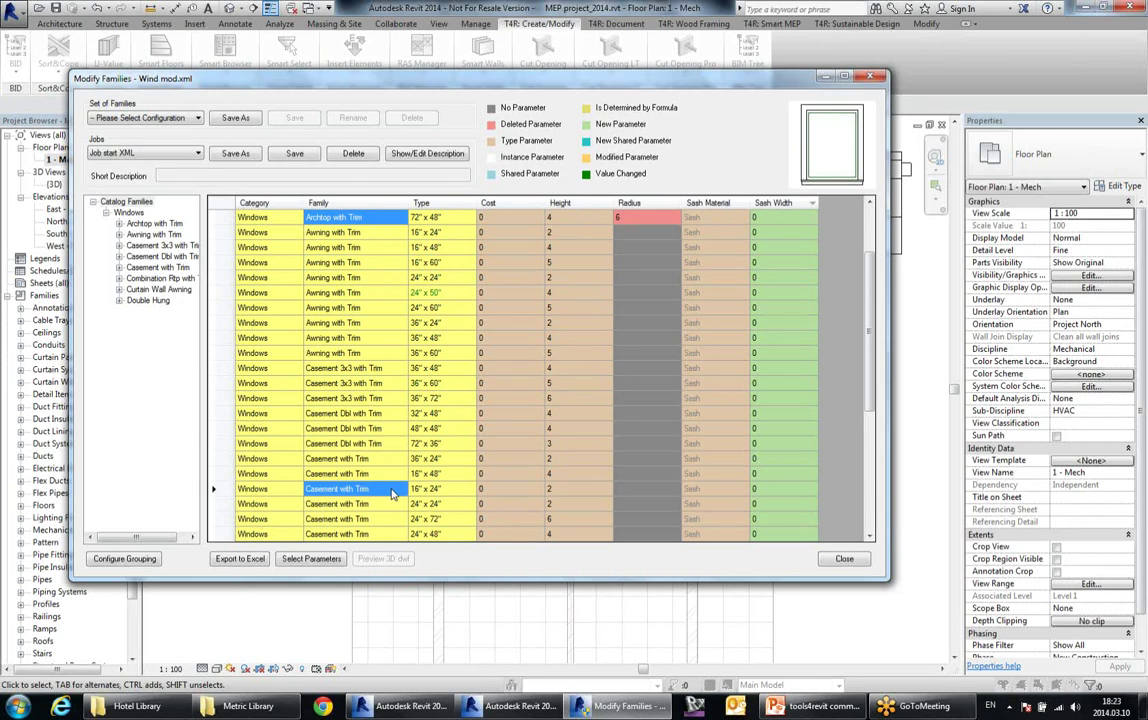
right_click(391, 493)
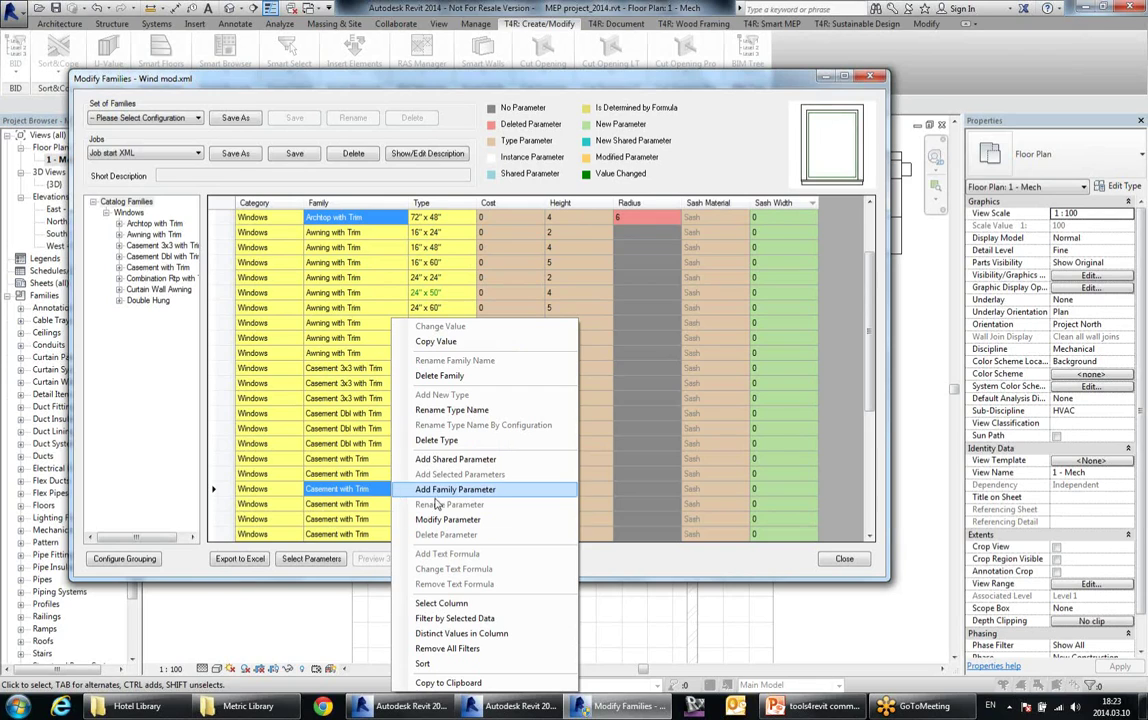
left_click(519, 620)
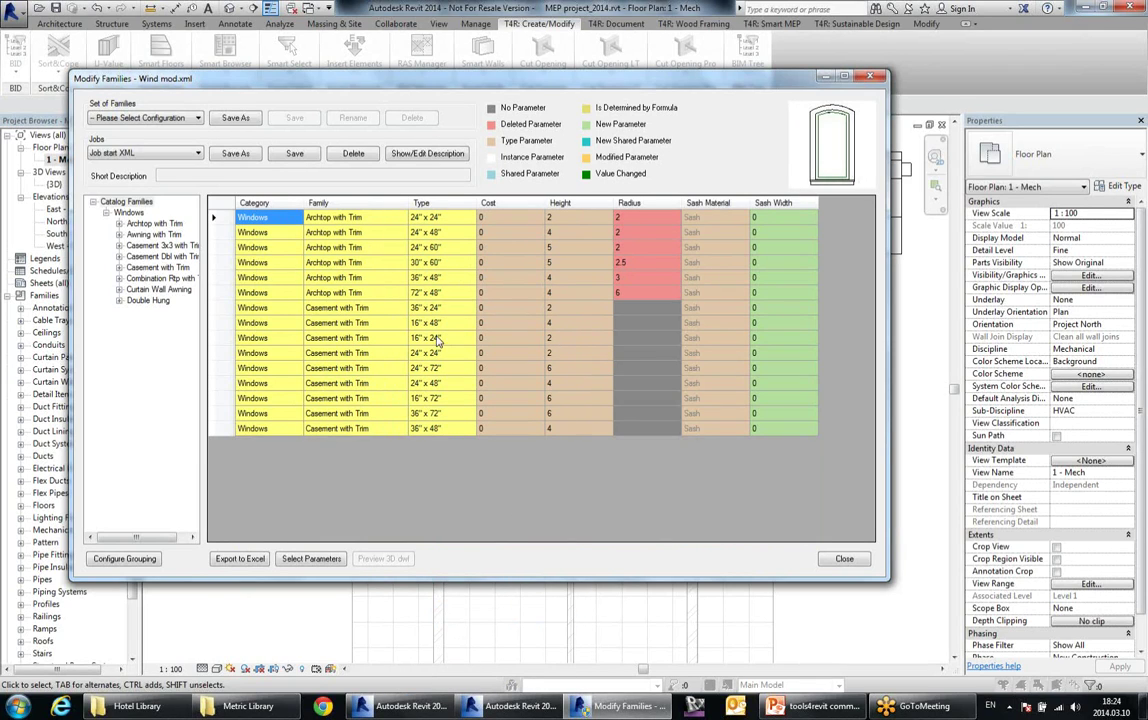
- Set the Cost of all filtered Archtop with Trim and Casement with Trim types to 100
left_click_drag(500, 217, 516, 428)
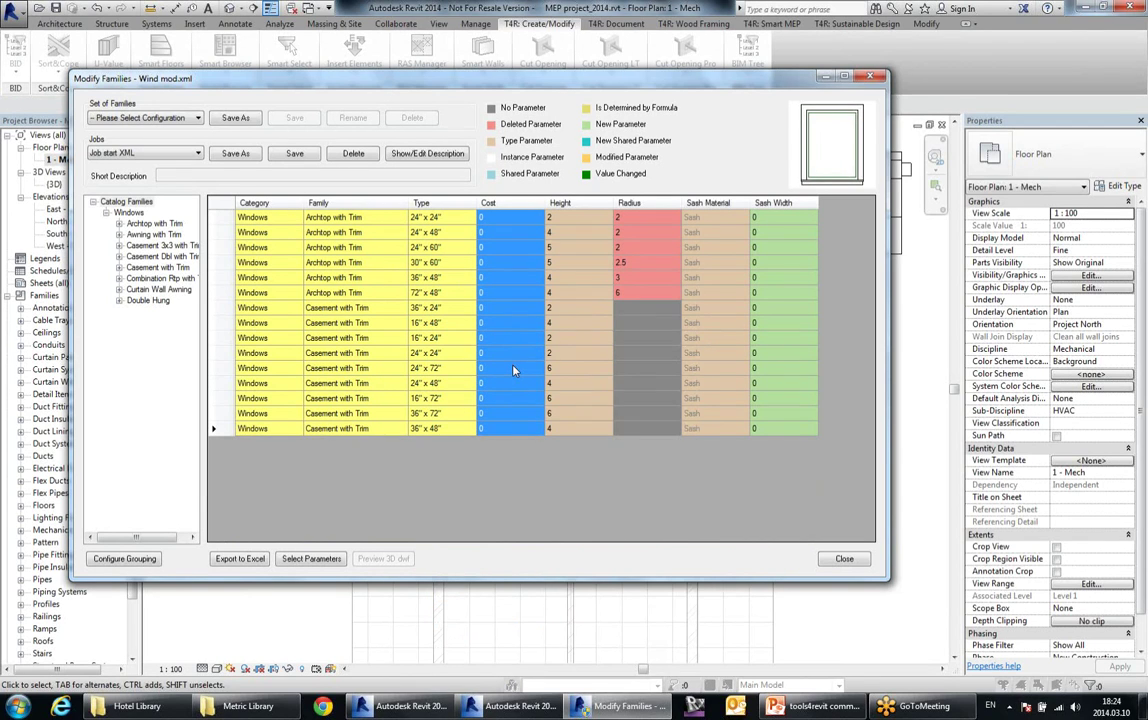
right_click(459, 326)
left_click(505, 296)
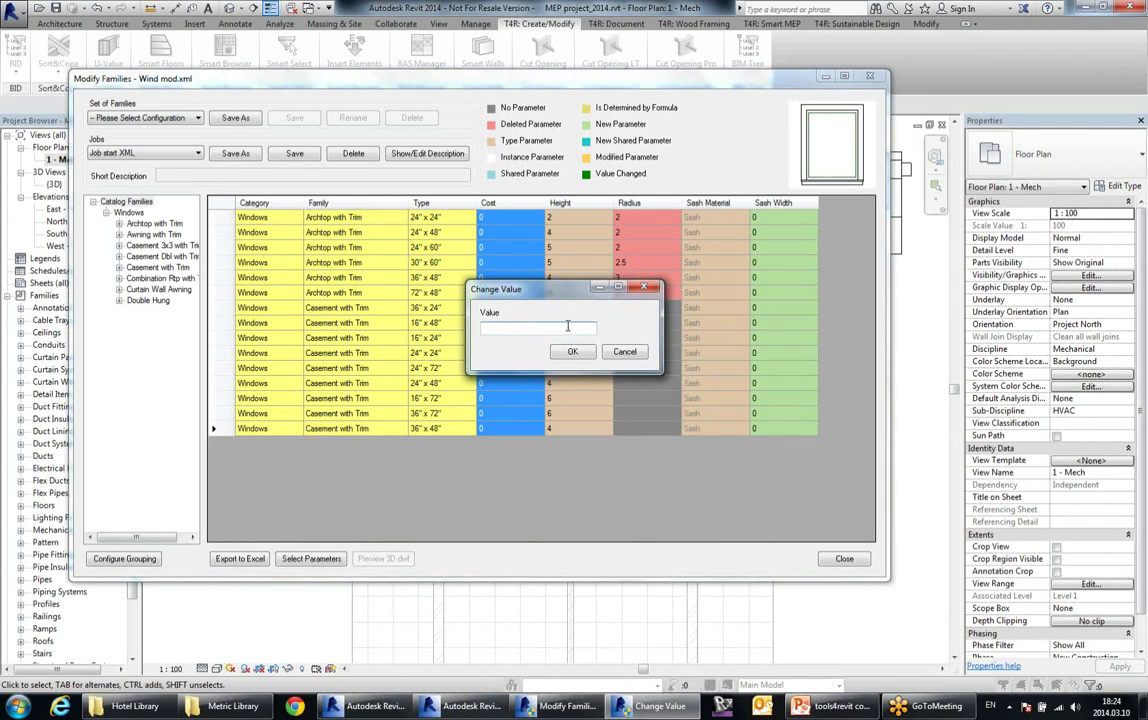
key("Return")
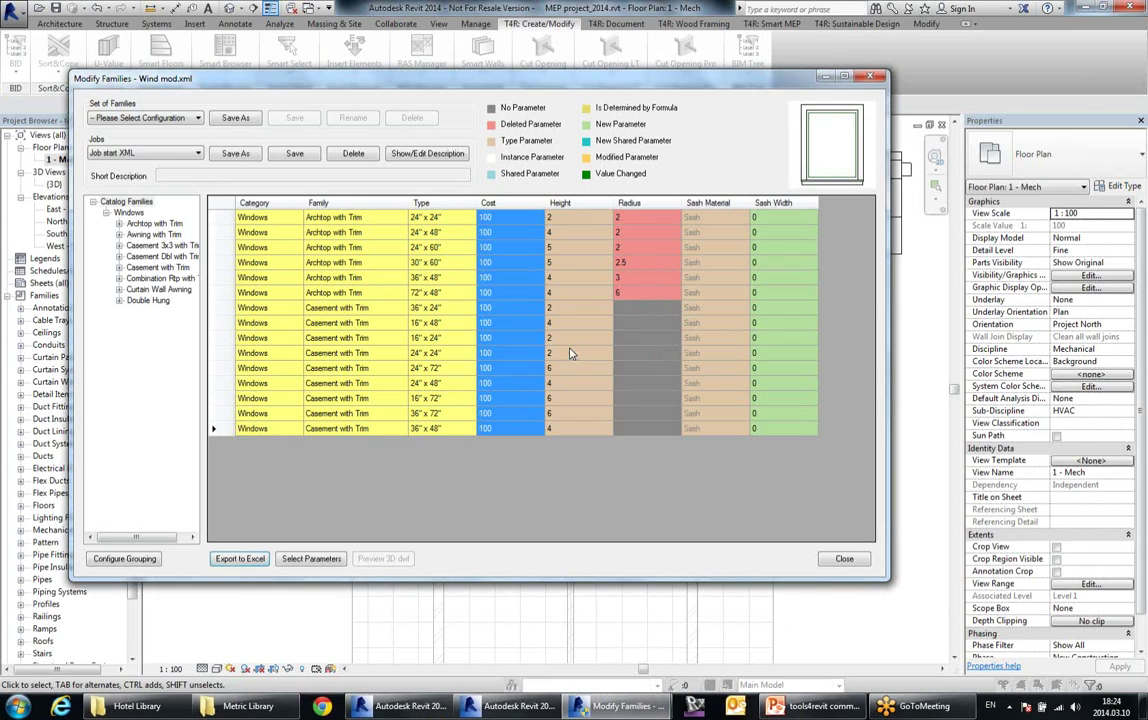
- Show all catalog families in the table again and check the Cost values across the window types
left_click(150, 235)
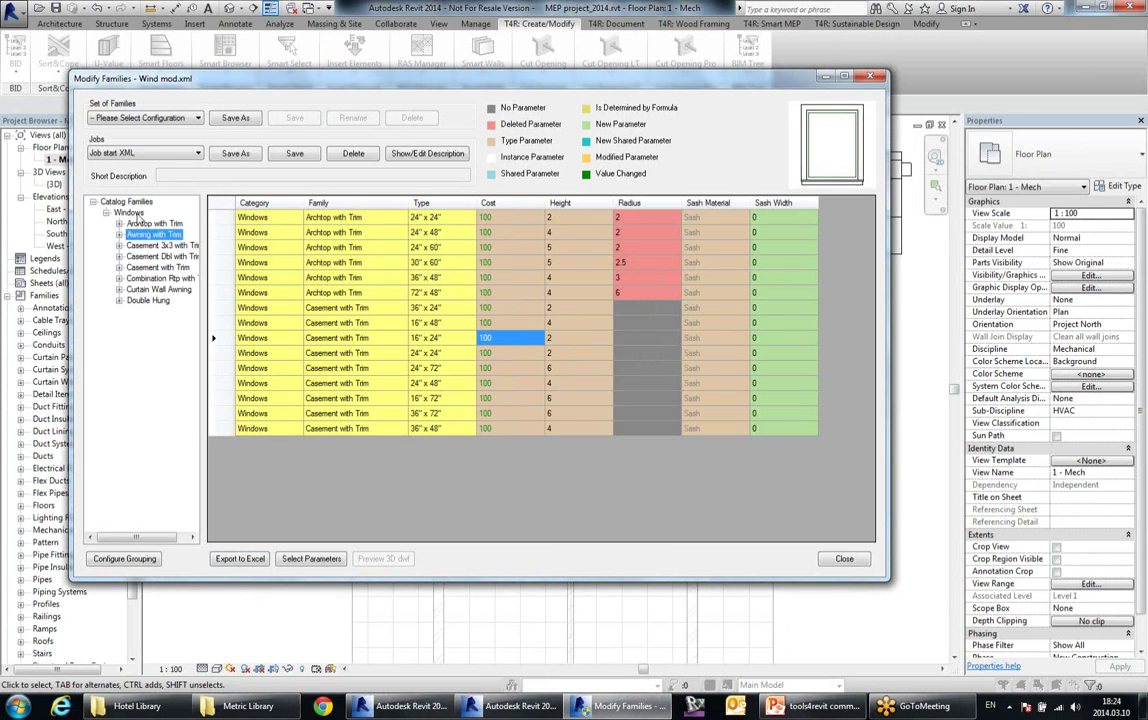
left_click(131, 202)
left_click(488, 298)
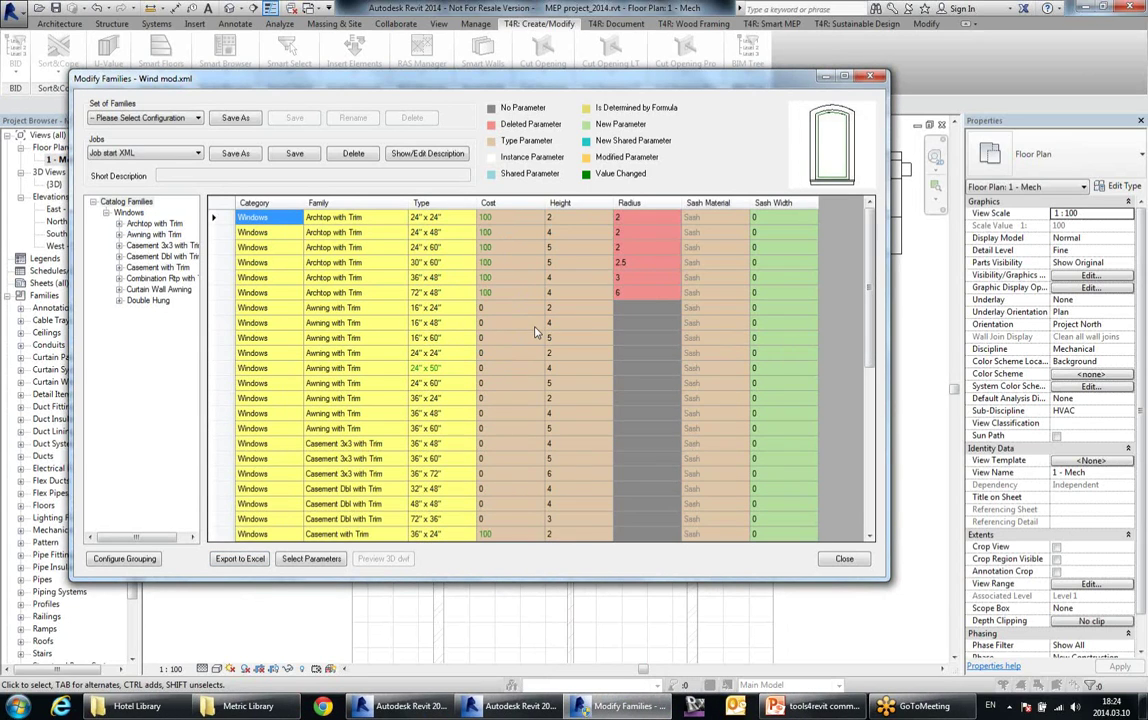
scroll(544, 323, "down", 3)
scroll(544, 323, "down", 4)
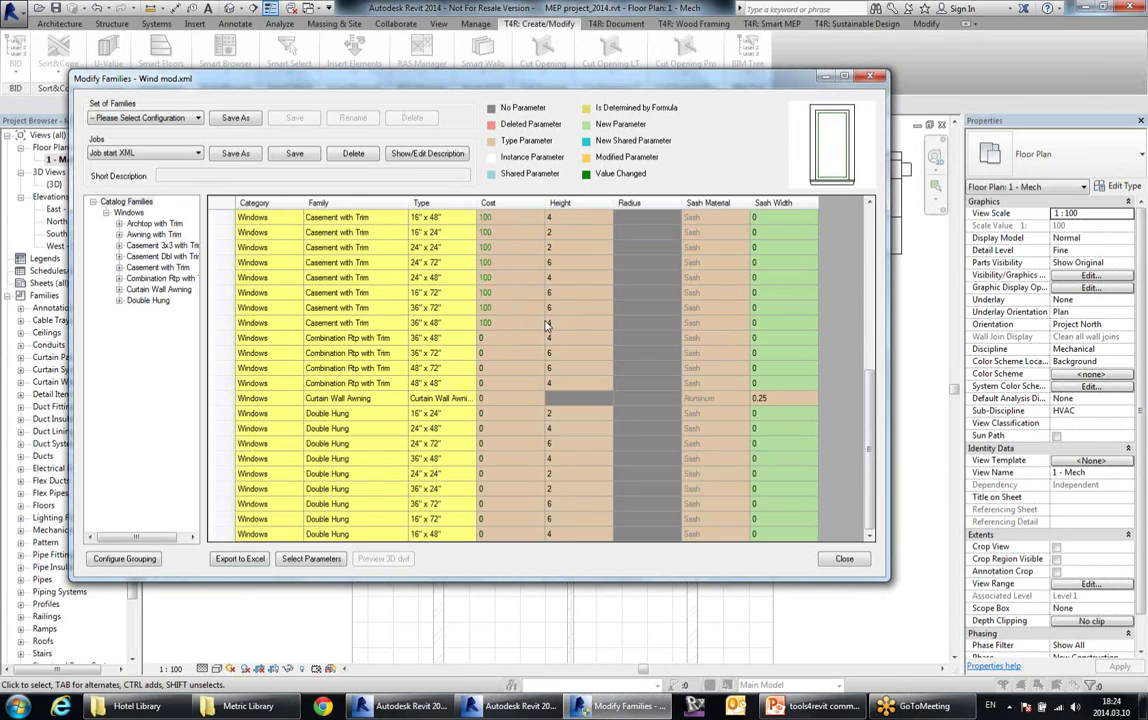
scroll(542, 325, "up", 8)
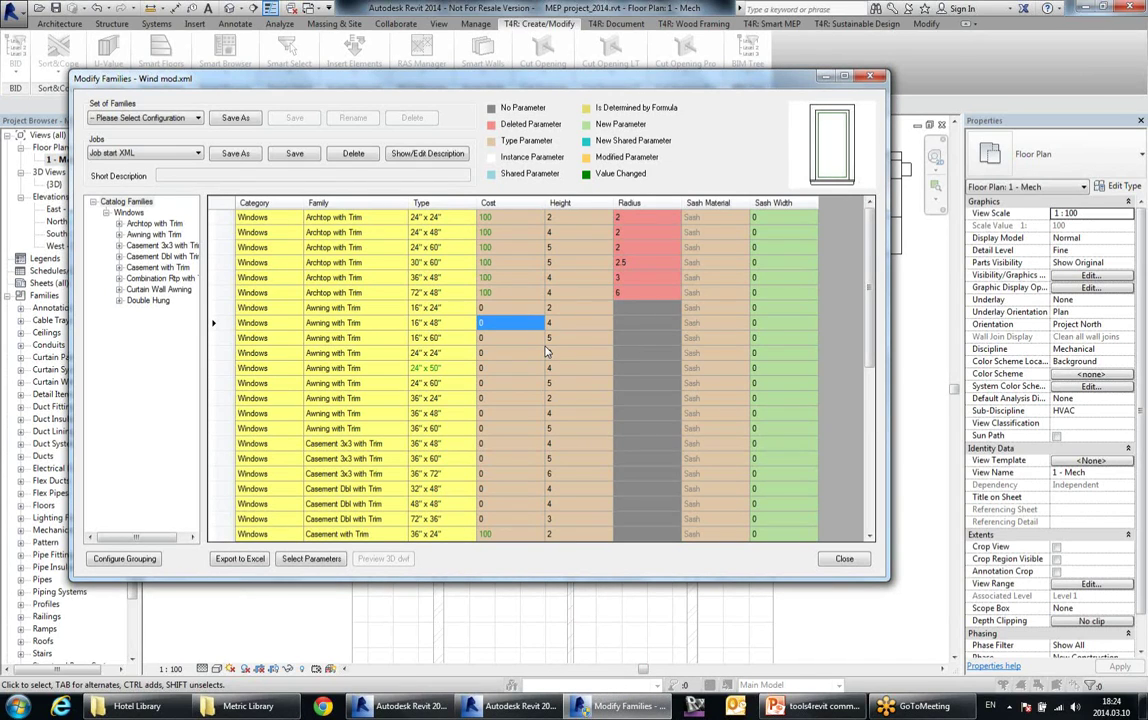
- Open the job's description in an enlarged window and review the logged parameter additions, deletions, type renames and value changes
left_click(392, 152)
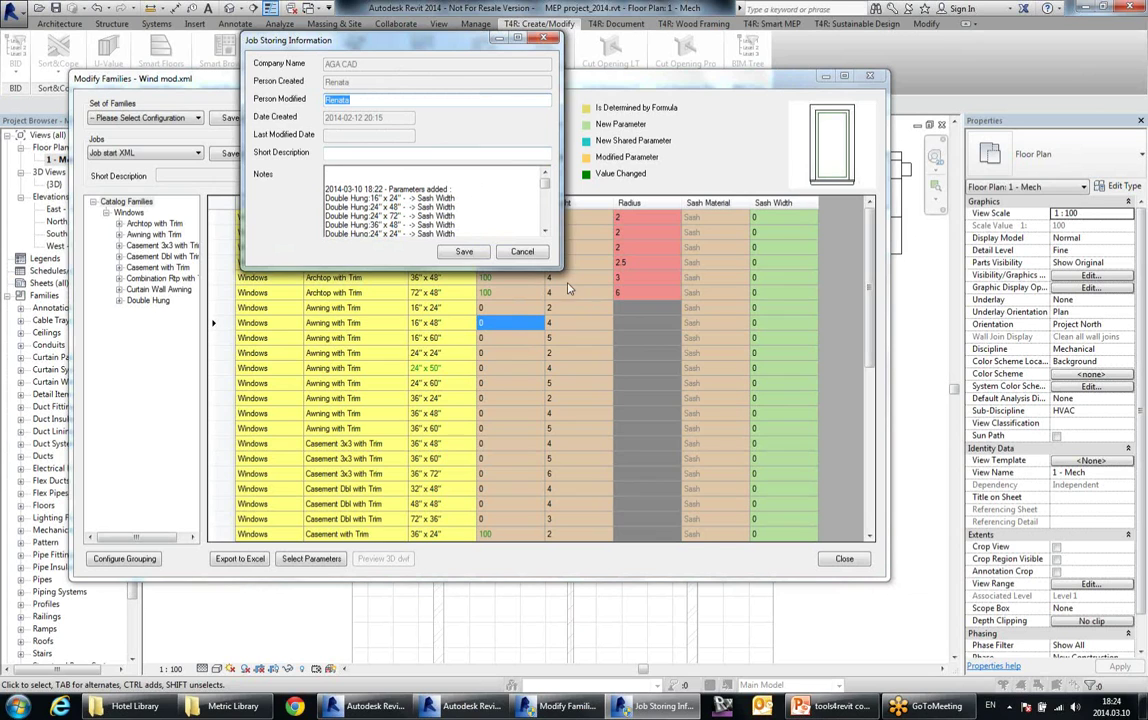
left_click_drag(560, 268, 745, 514)
left_click_drag(547, 43, 539, 188)
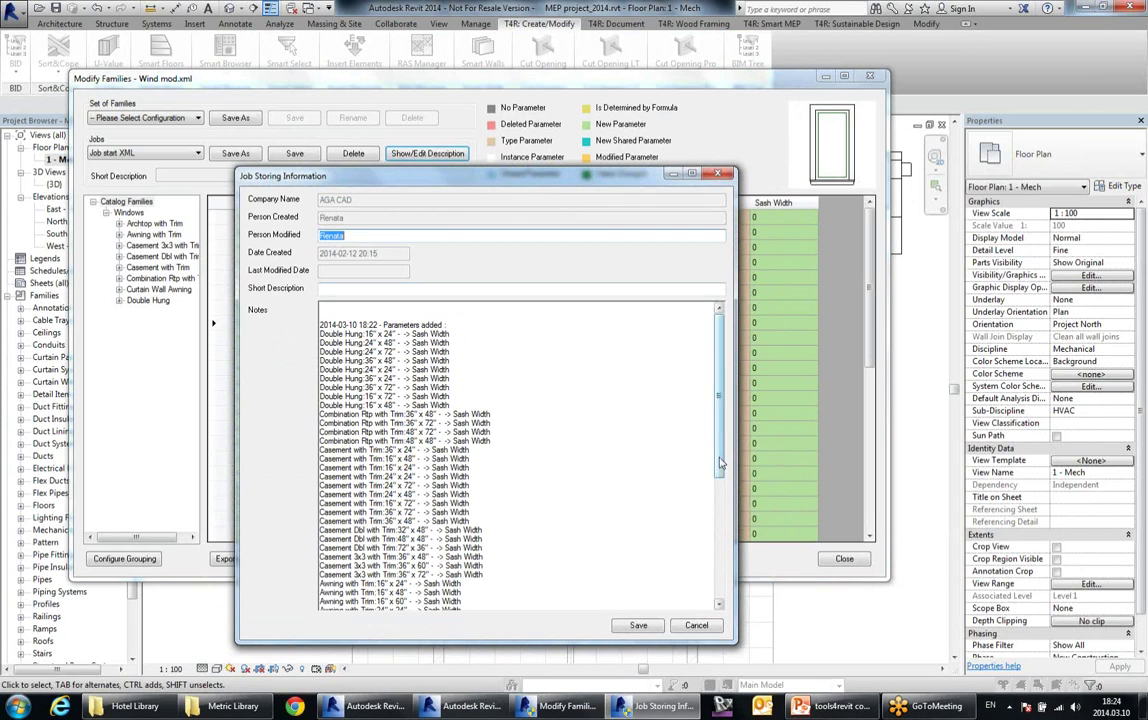
left_click_drag(720, 462, 731, 415)
left_click_drag(320, 327, 383, 326)
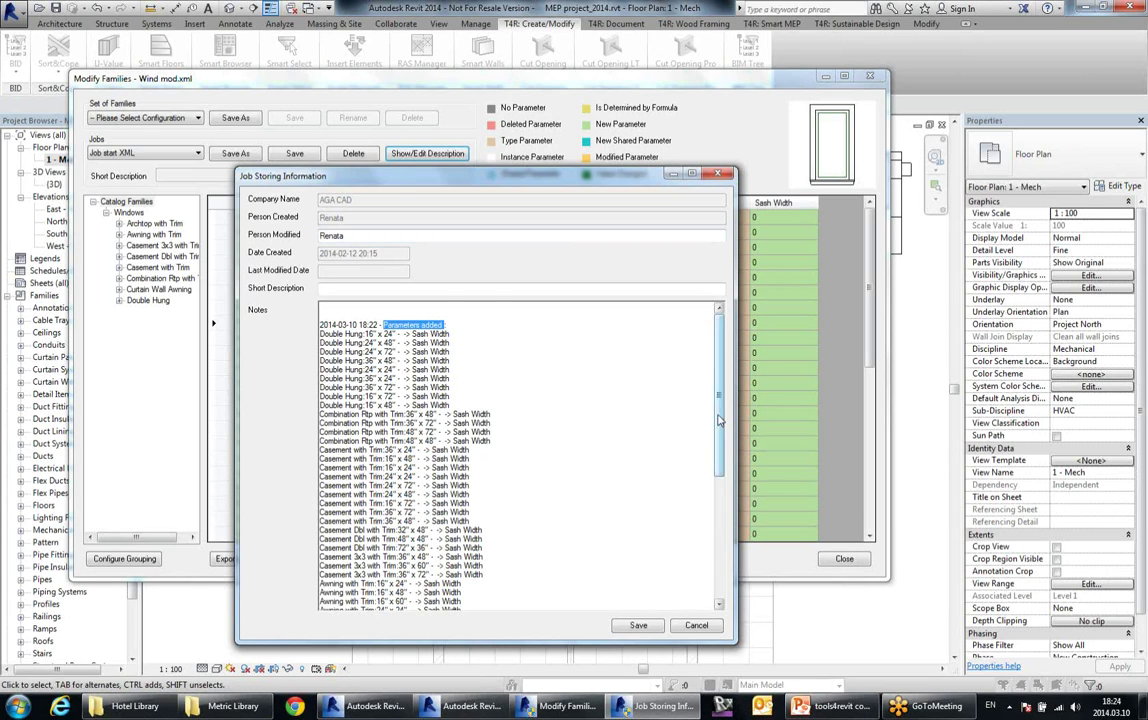
scroll(648, 480, "down", 8)
left_click_drag(383, 508, 448, 508)
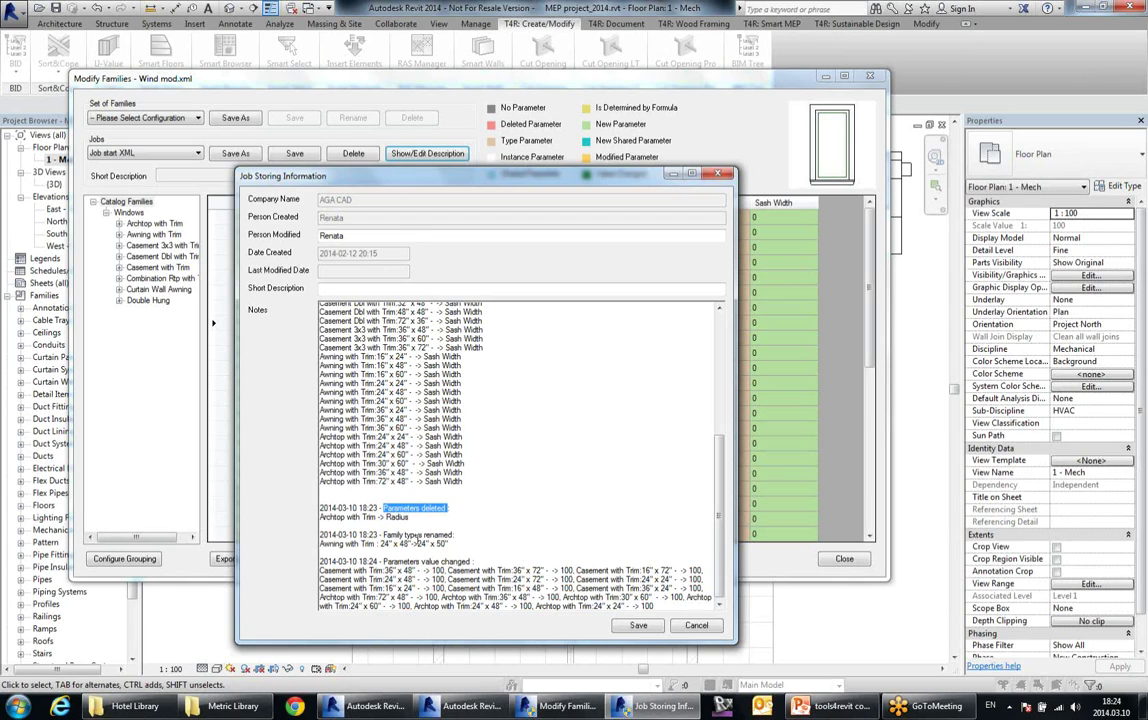
left_click_drag(383, 535, 442, 537)
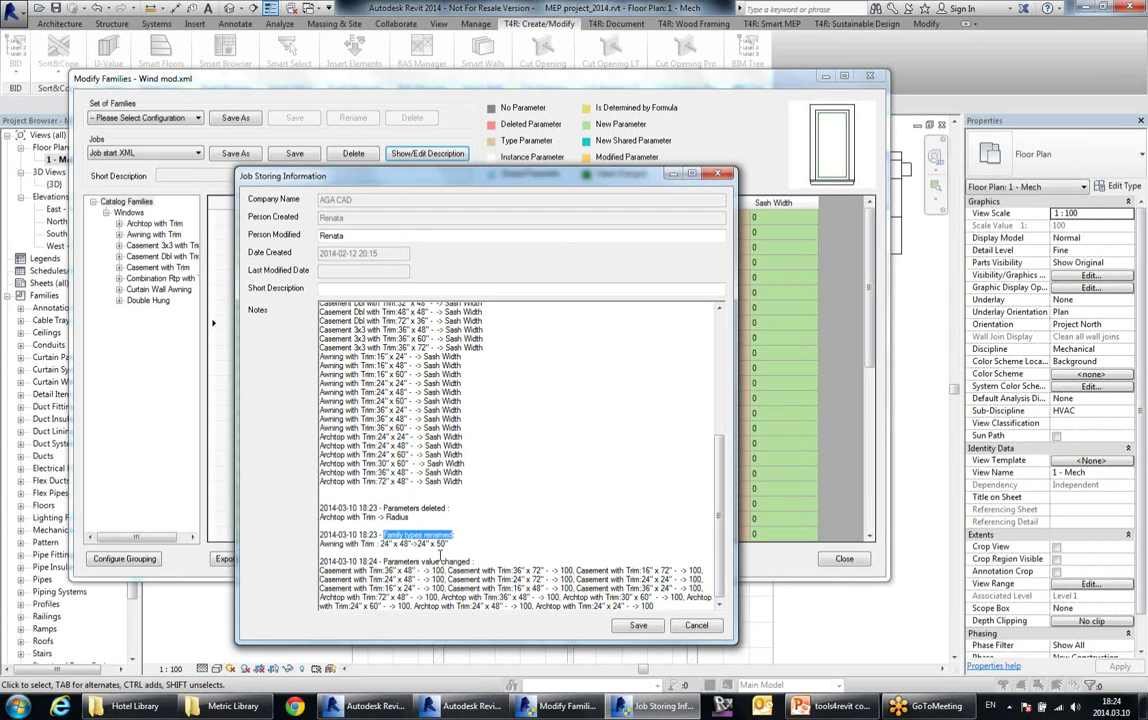
left_click_drag(385, 563, 468, 562)
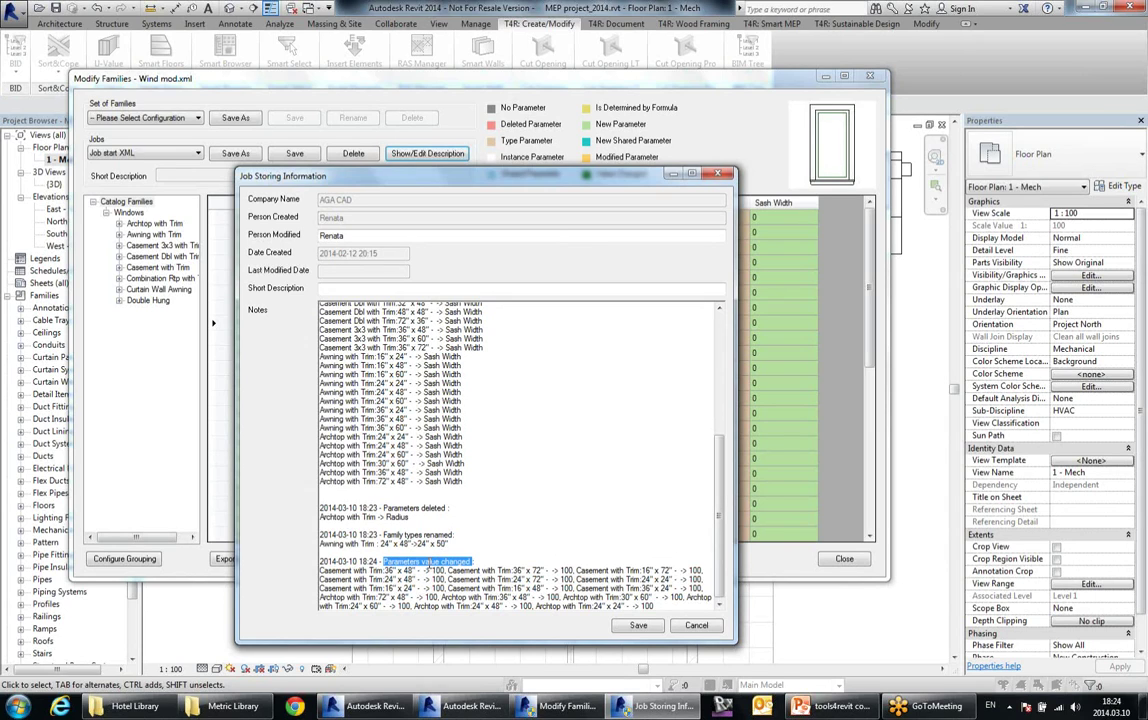
- Leave the job description unchanged, save the Wind mod work progress with its job information, and close the family browser
left_click(696, 625)
left_click(576, 341)
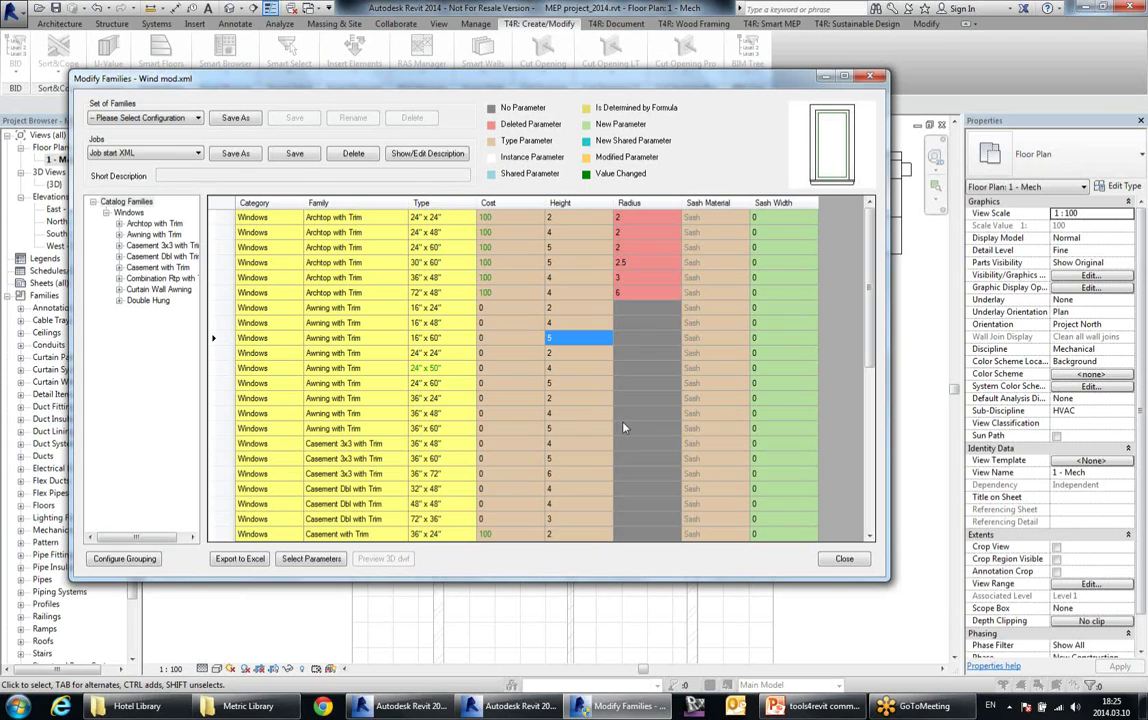
left_click(843, 561)
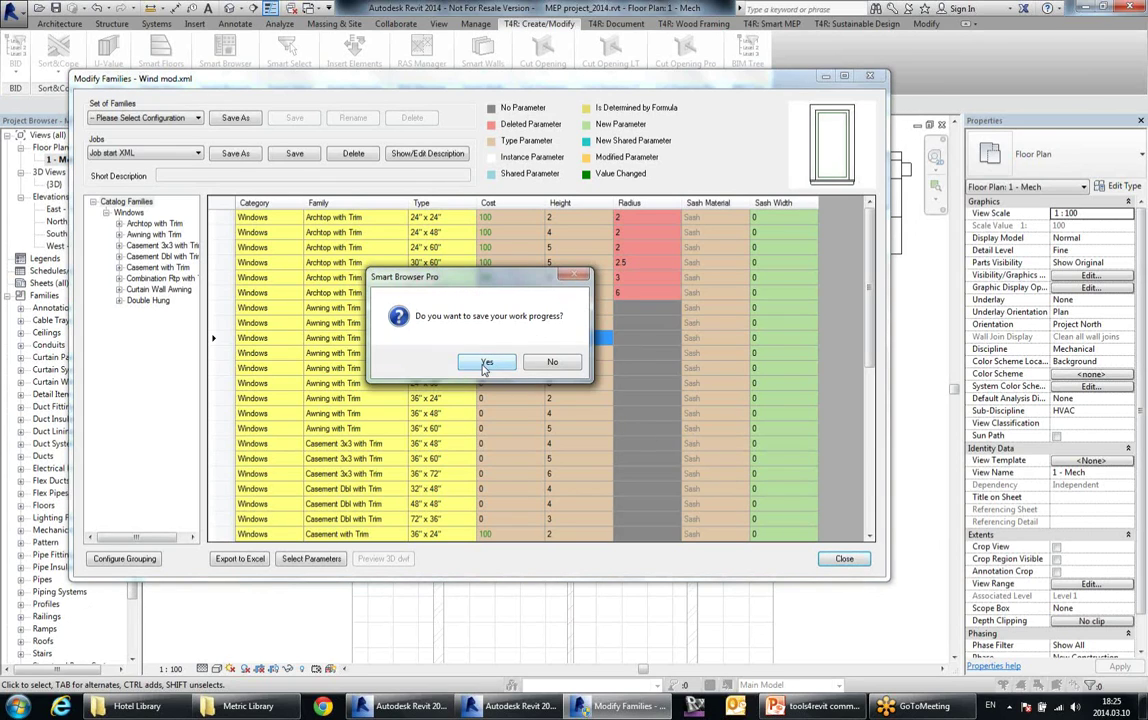
left_click(487, 366)
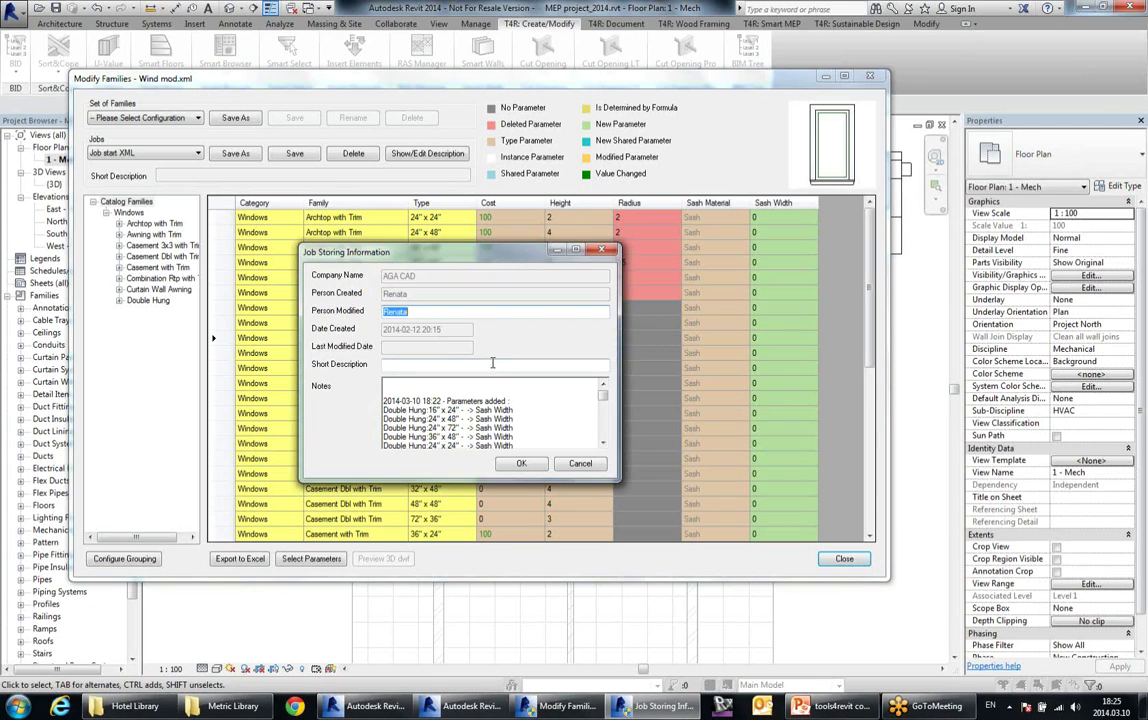
left_click(526, 466)
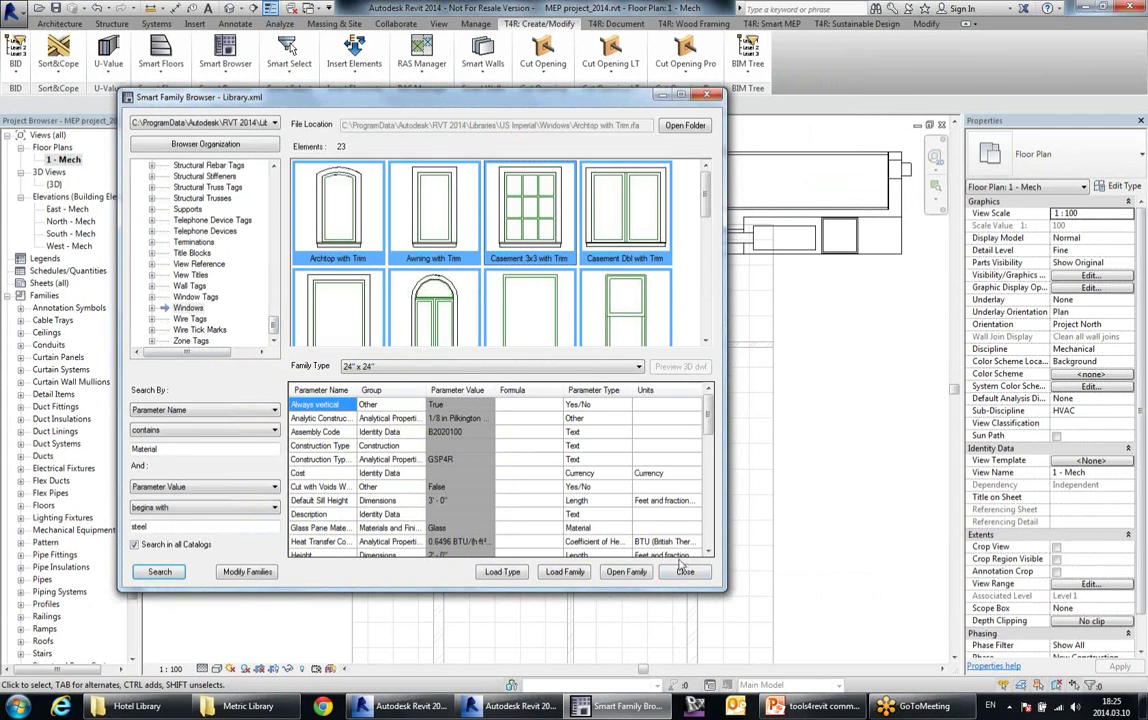
left_click(687, 575)
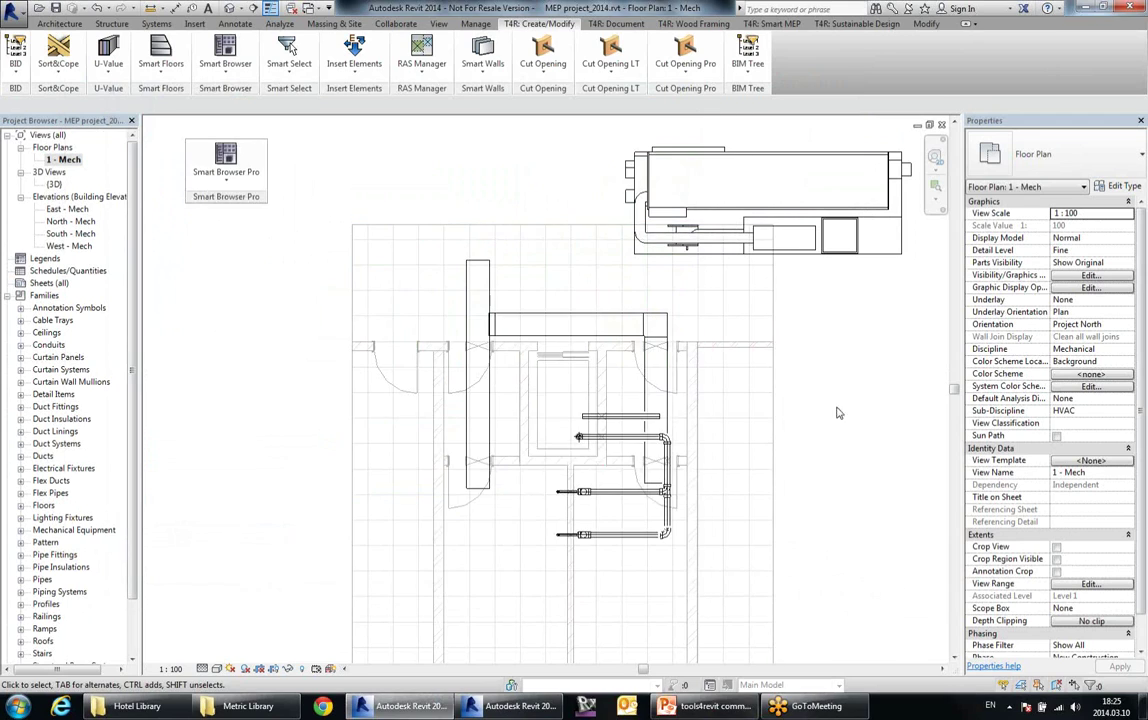
- Reopen the saved Wind mod job in Modify Families to review its stored window family changes, and close it
left_click(255, 188)
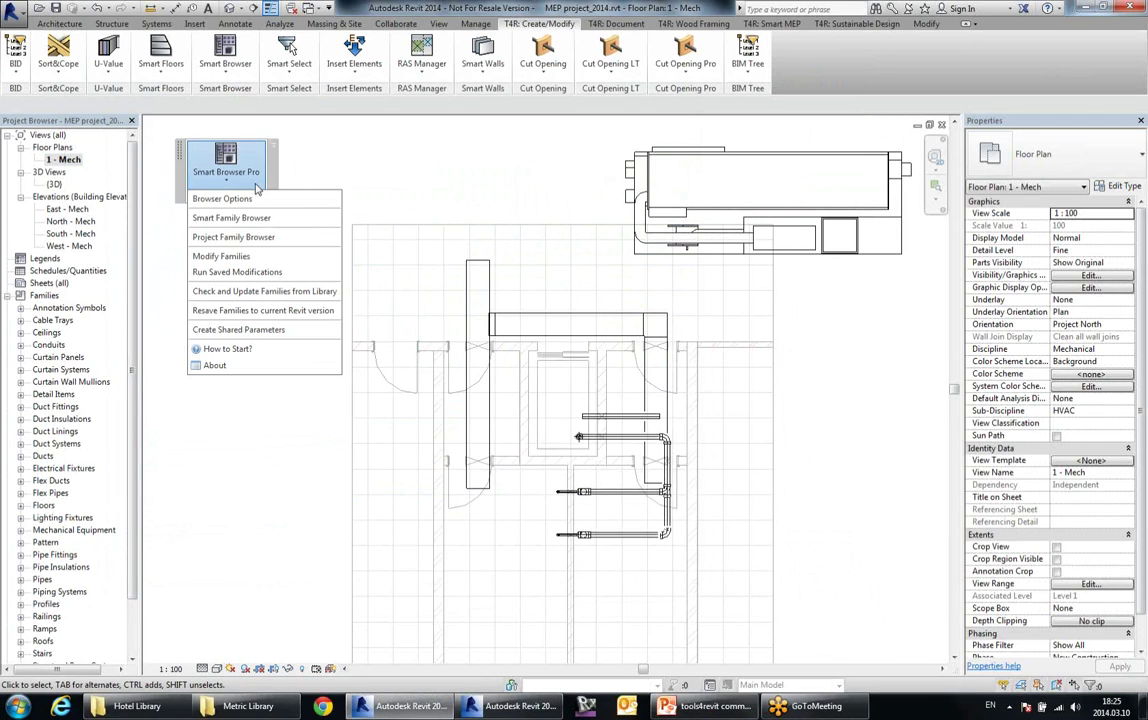
left_click(250, 272)
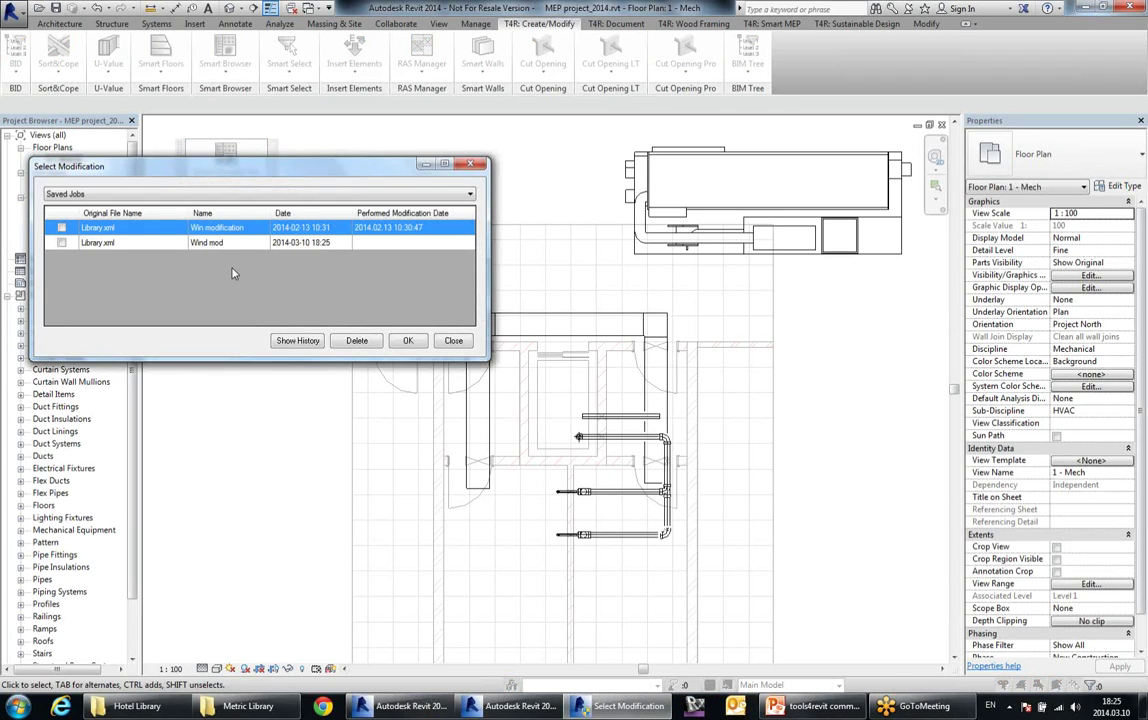
left_click(224, 250)
left_click_drag(263, 166, 347, 178)
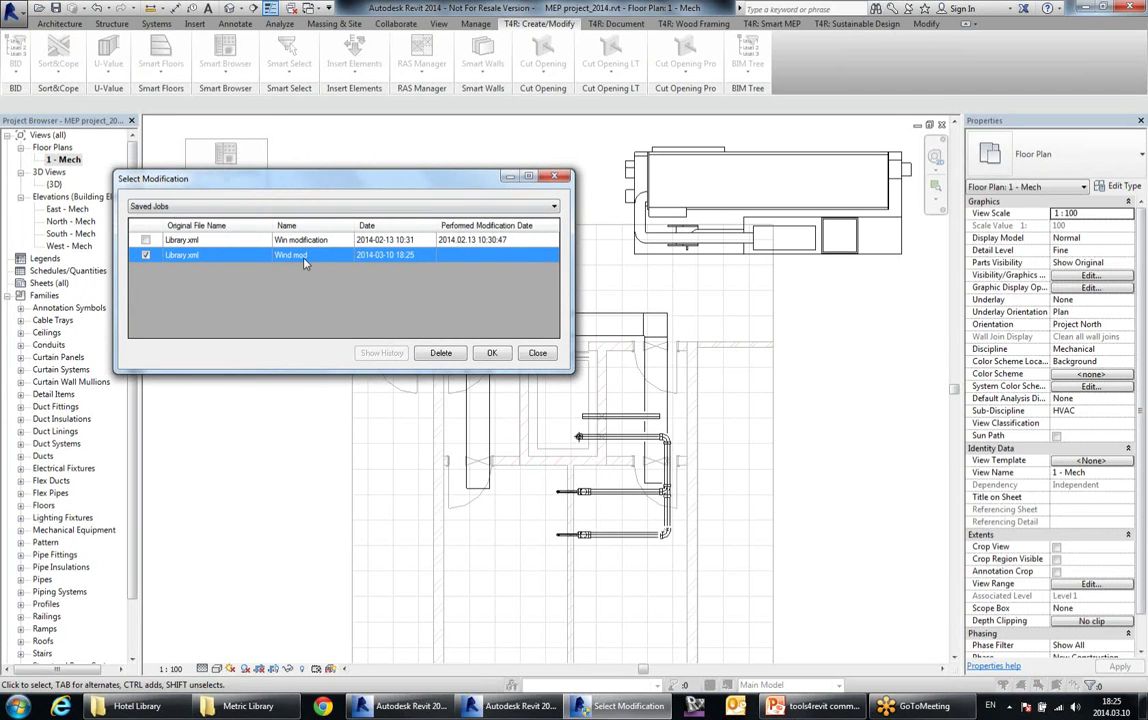
left_click(492, 354)
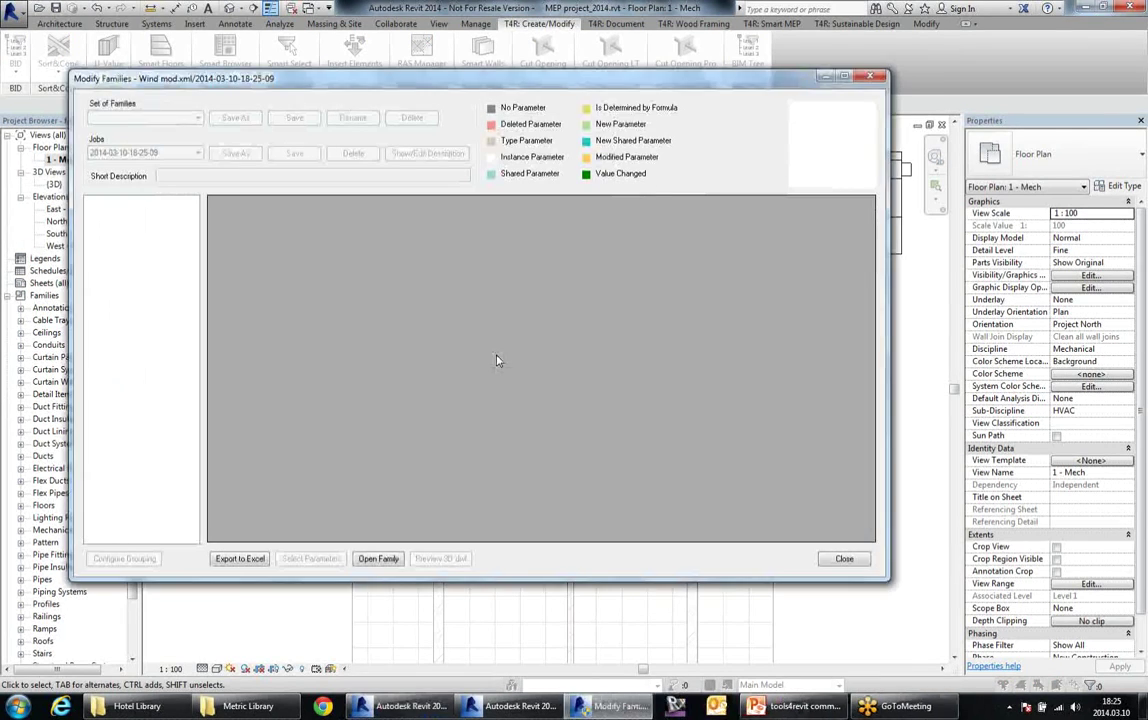
scroll(800, 372, "down", 8)
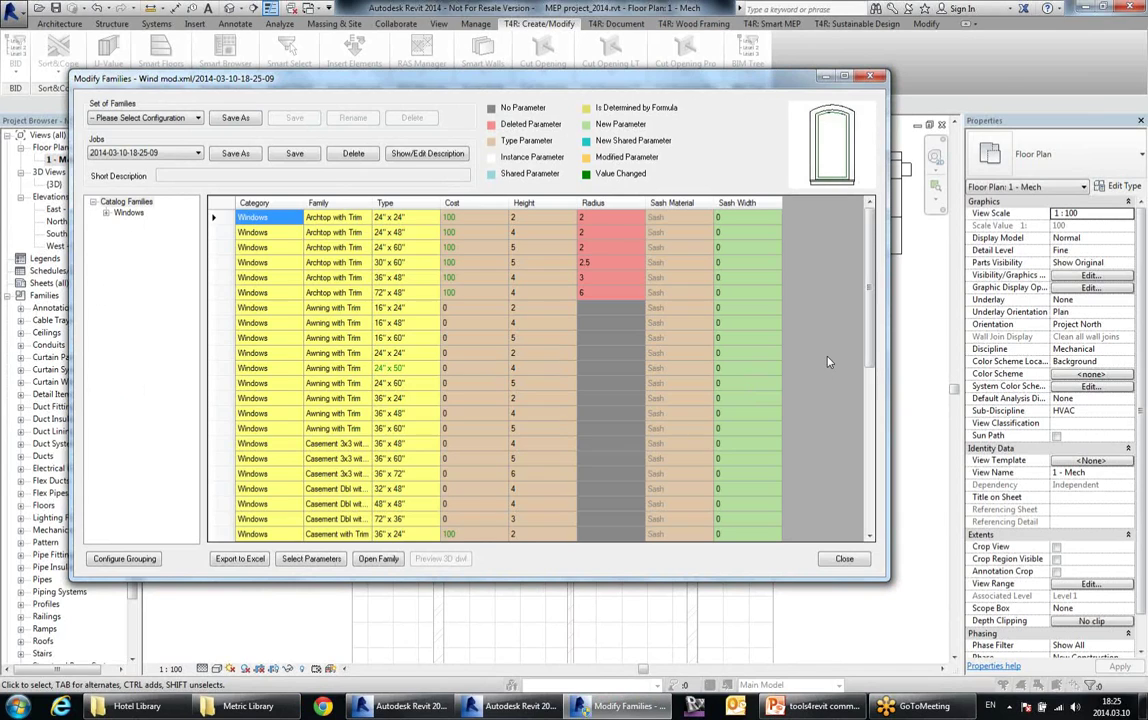
scroll(790, 340, "up", 8)
left_click(864, 564)
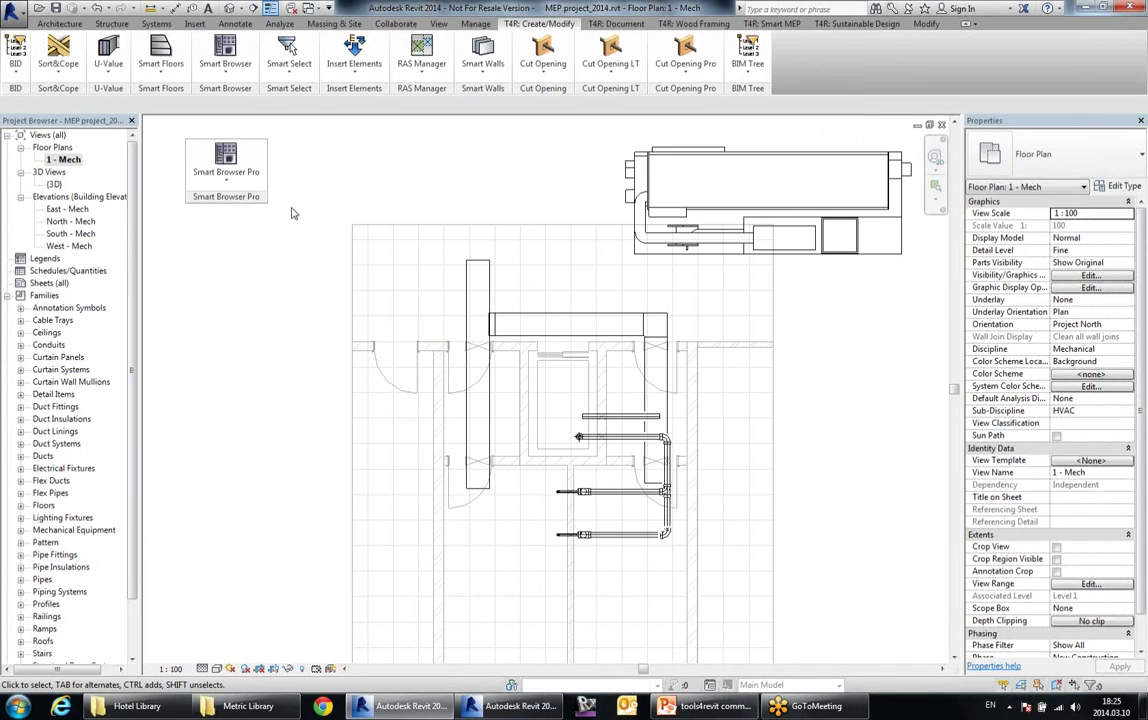
- Run the saved Wind mod modification on the library's window families
left_click(230, 159)
left_click(240, 272)
left_click(210, 255)
left_click_drag(326, 184, 445, 202)
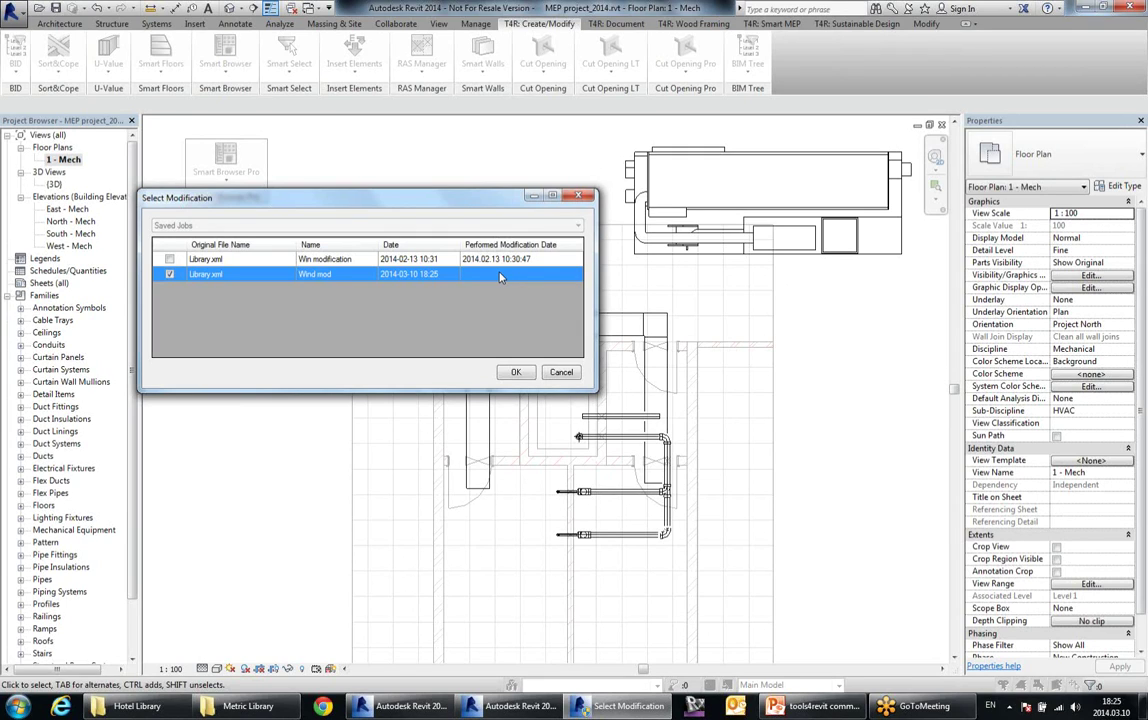
left_click(518, 373)
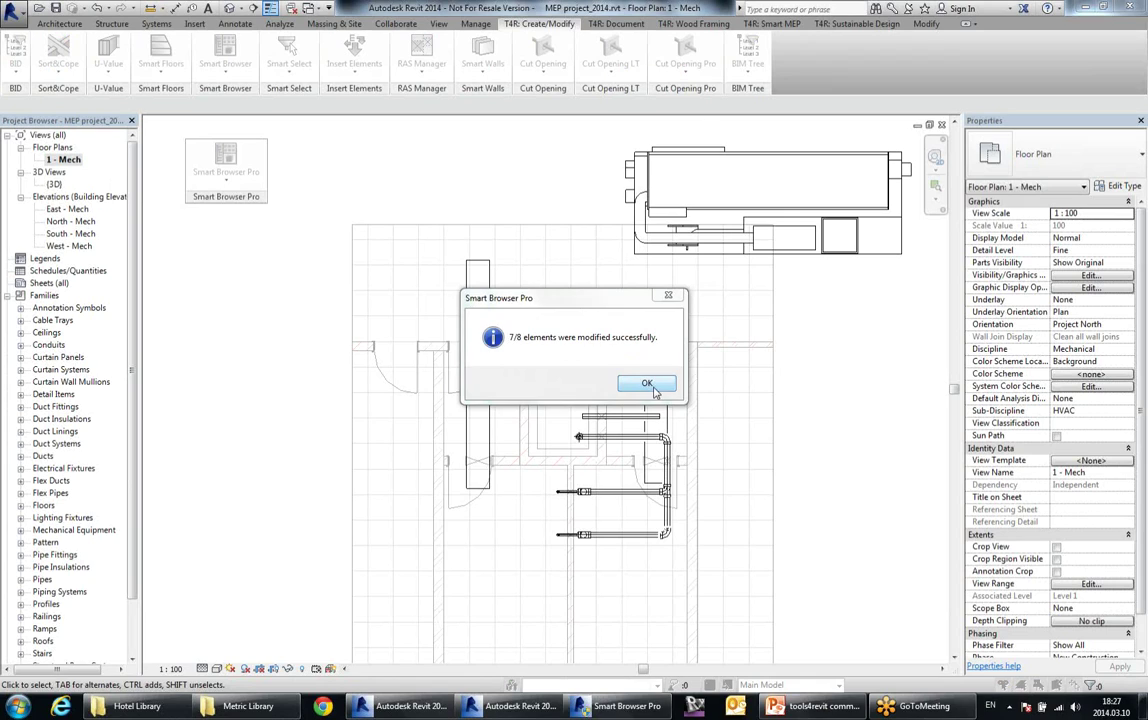
left_click(648, 384)
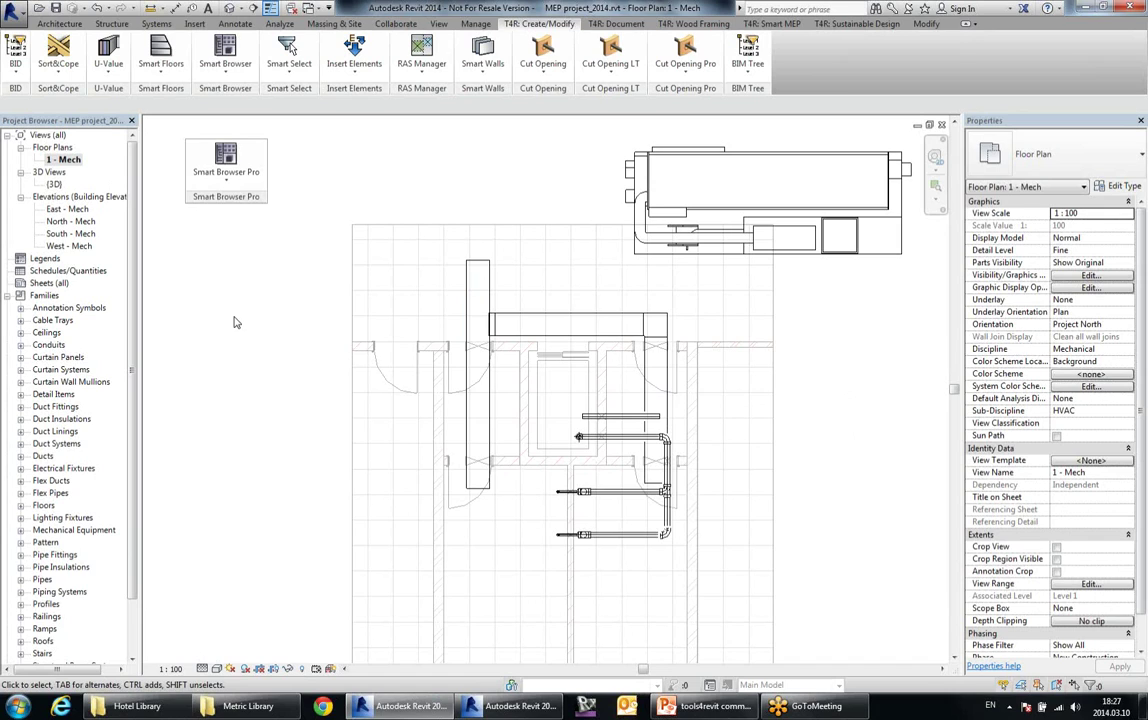
- Select the Absorption Chiller in the 1 - Mech floor plan to view its properties
middle_click_drag(332, 260, 353, 370)
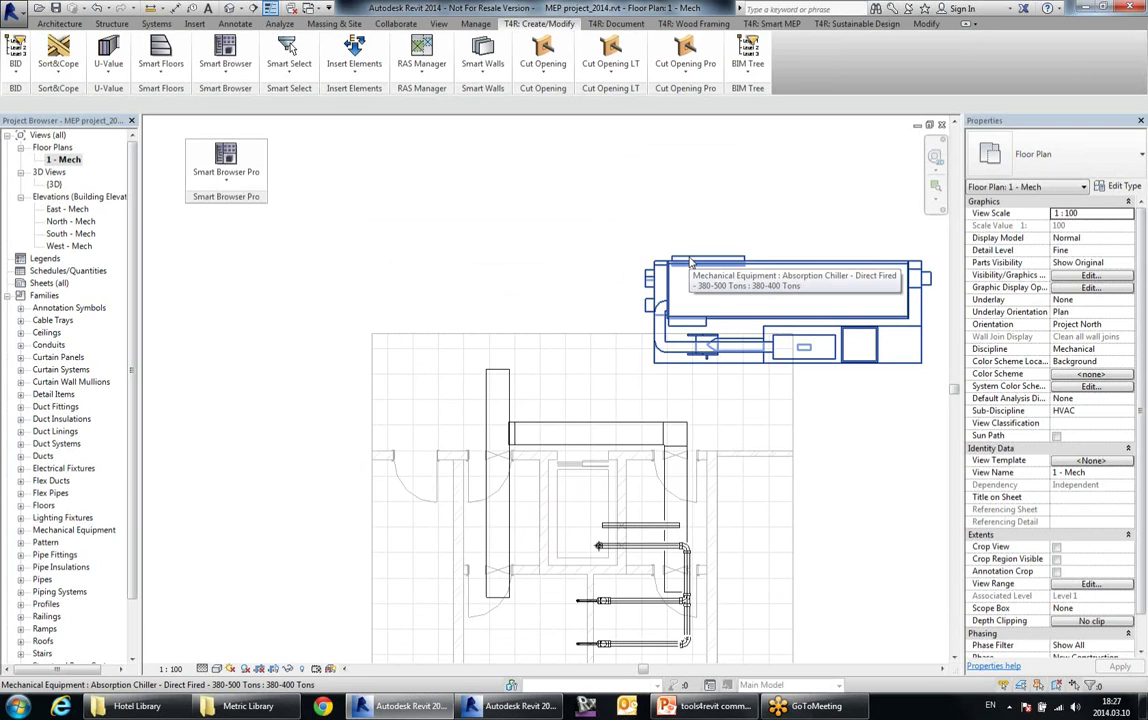
left_click(731, 265)
middle_click_drag(850, 400, 772, 404)
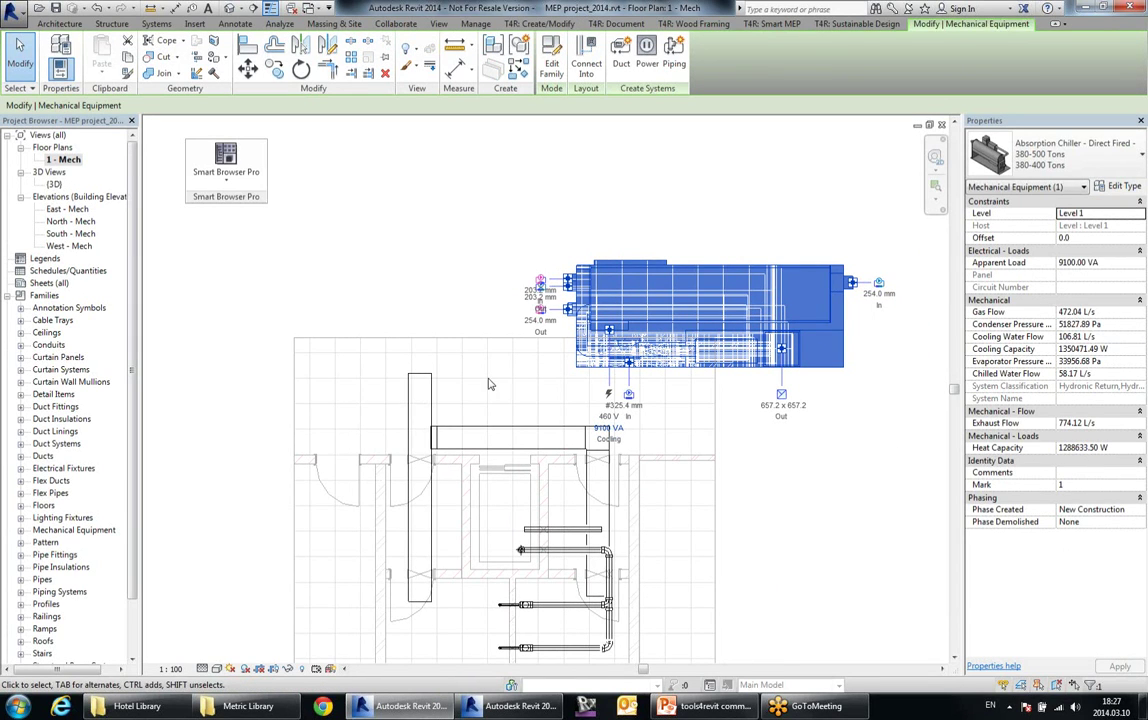
- Expand the Curtain Panels families in the project and check which commands are offered for Cable Trays and the whole Families group
left_click_drag(133, 454, 139, 556)
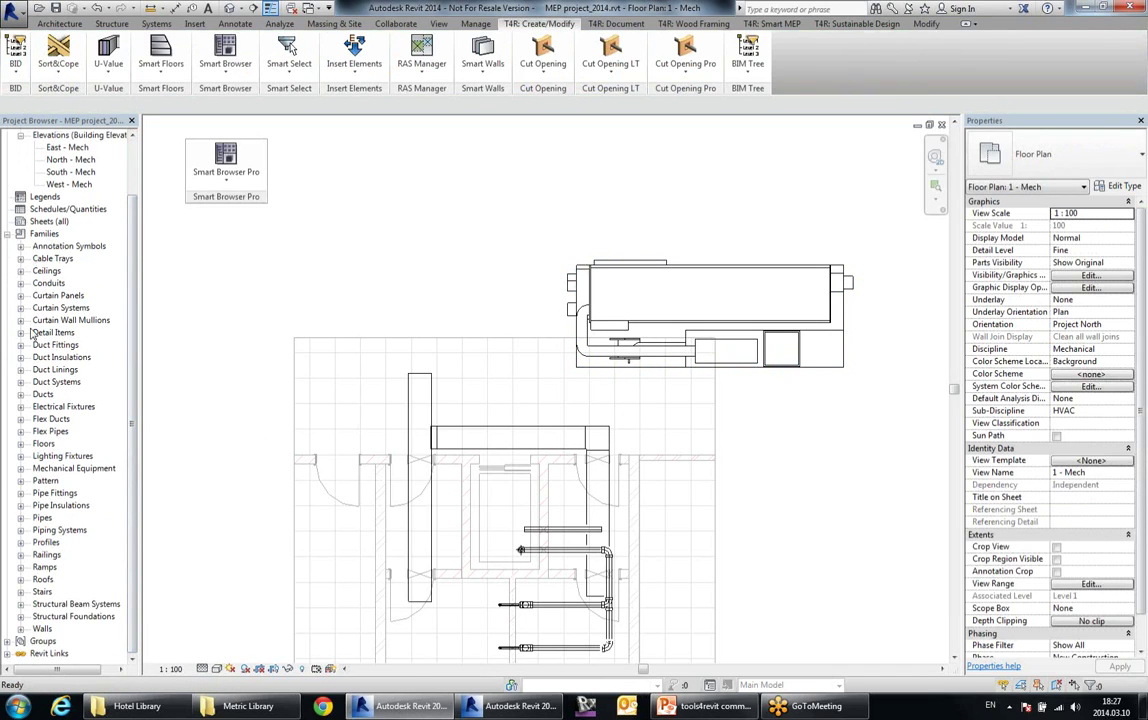
left_click(20, 296)
left_click(52, 296)
right_click(54, 302)
left_click(46, 259)
right_click(45, 262)
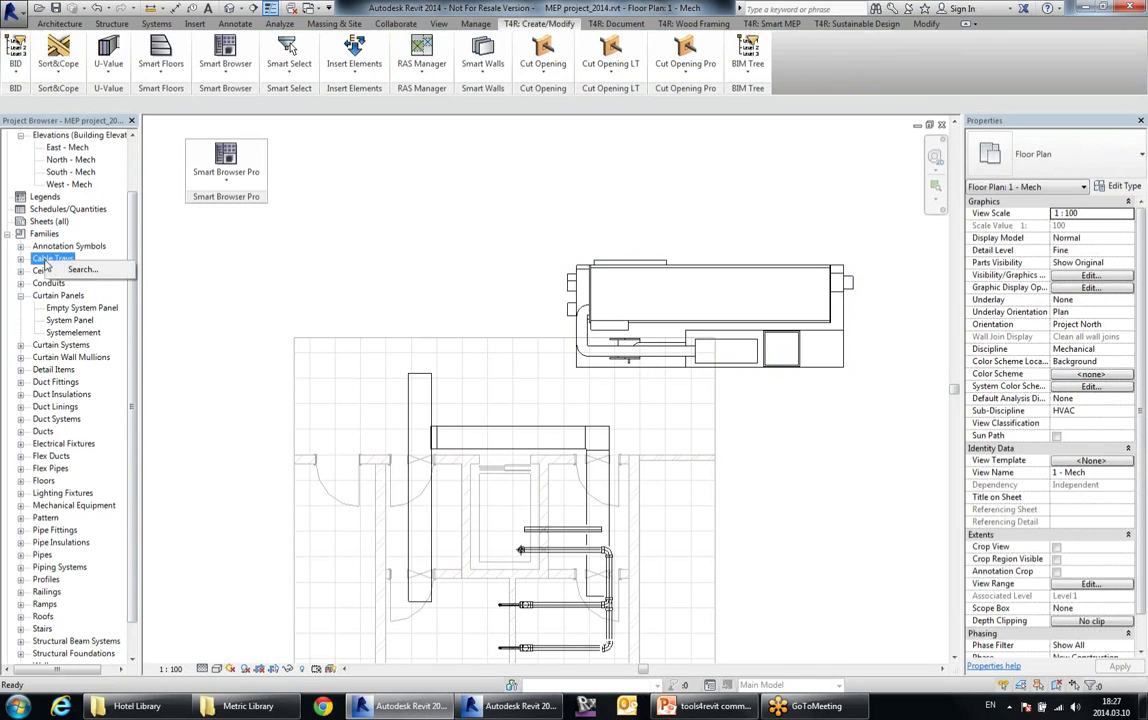
right_click(42, 234)
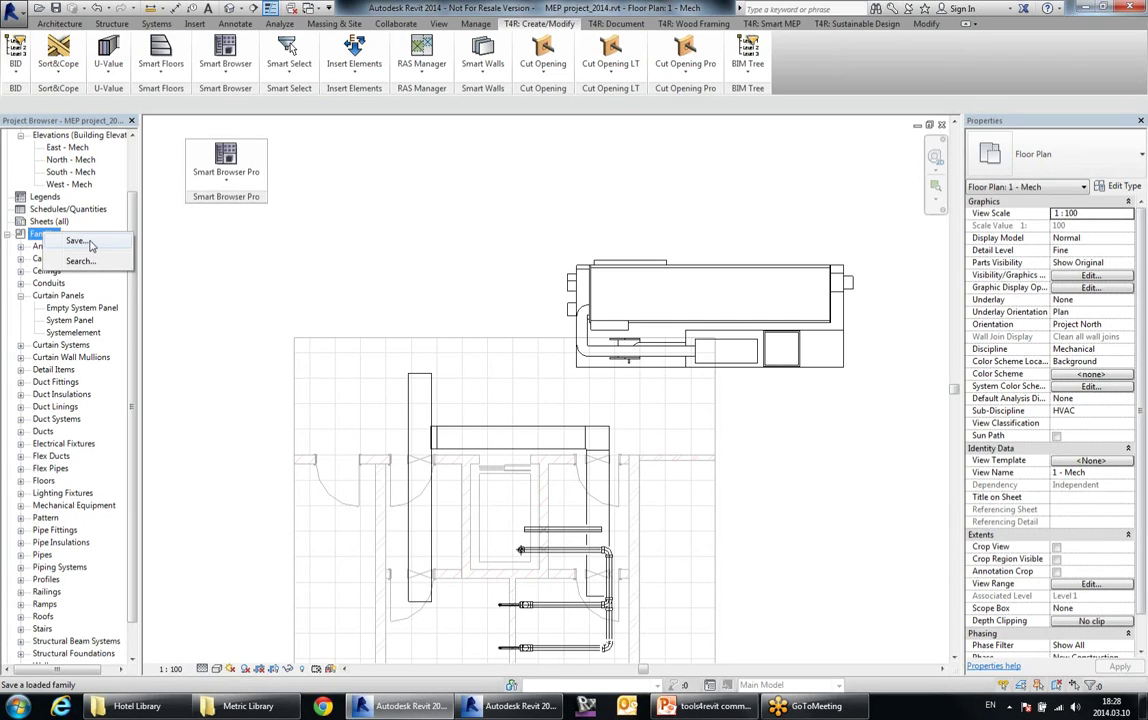
left_click(388, 301)
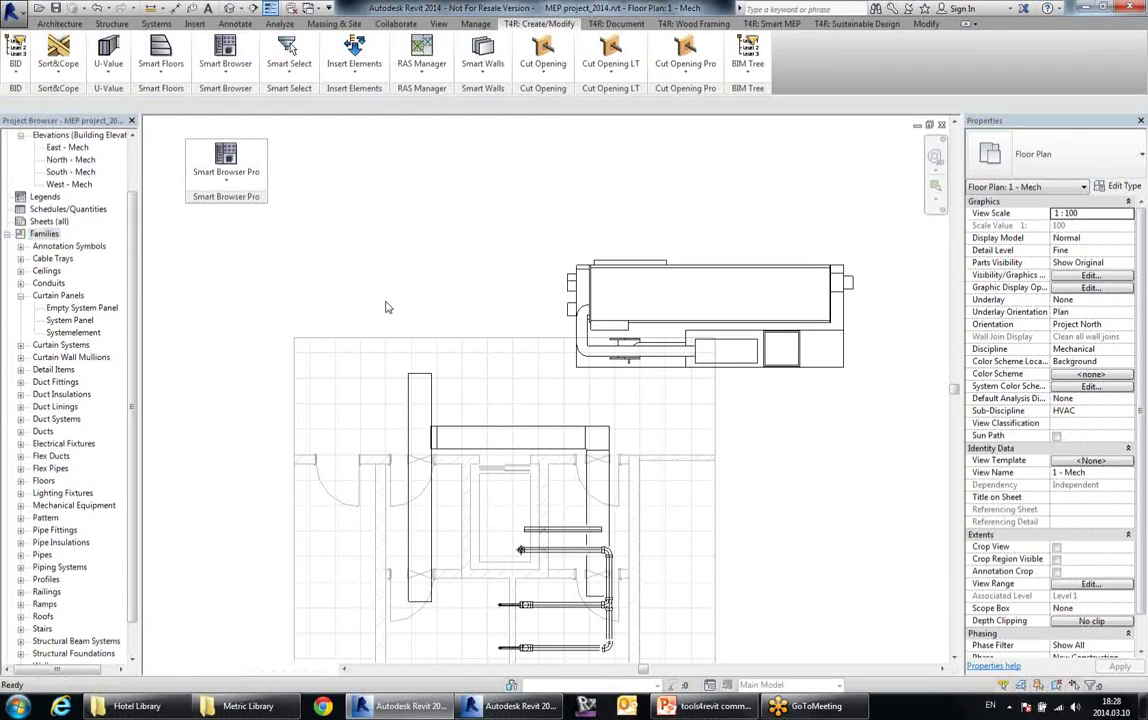
- Move the Absorption Chiller upward, farther away from the building's floor plan
left_click(417, 260)
middle_click_drag(785, 223, 664, 299)
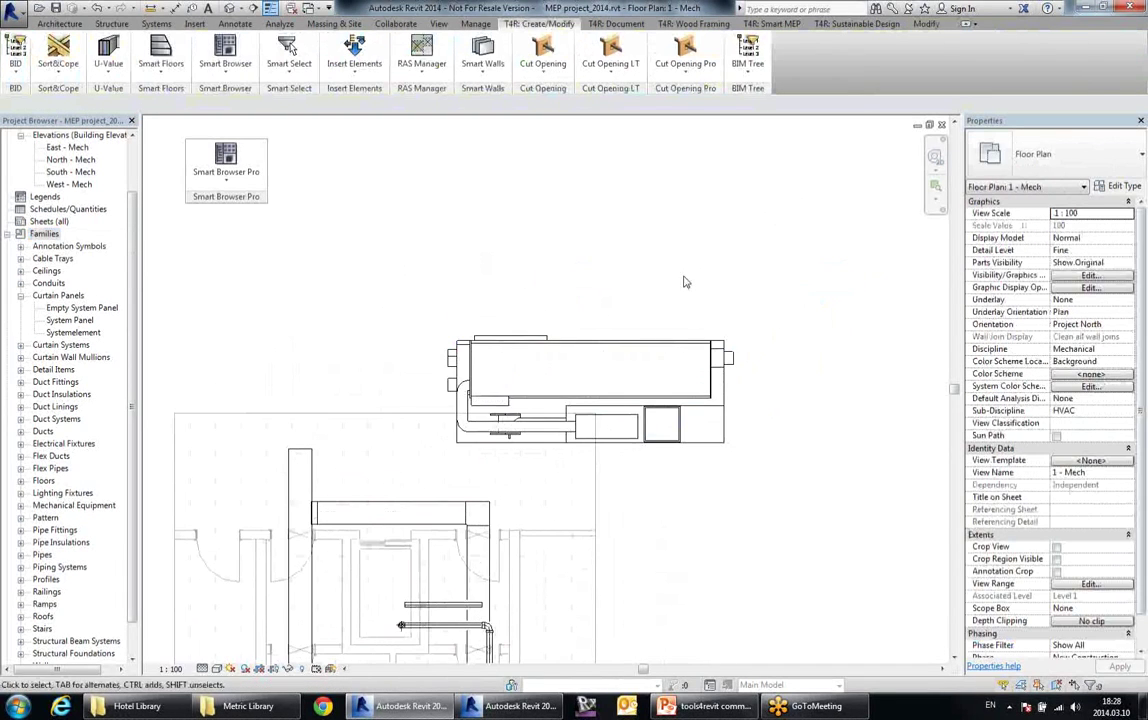
left_click_drag(667, 347, 687, 249)
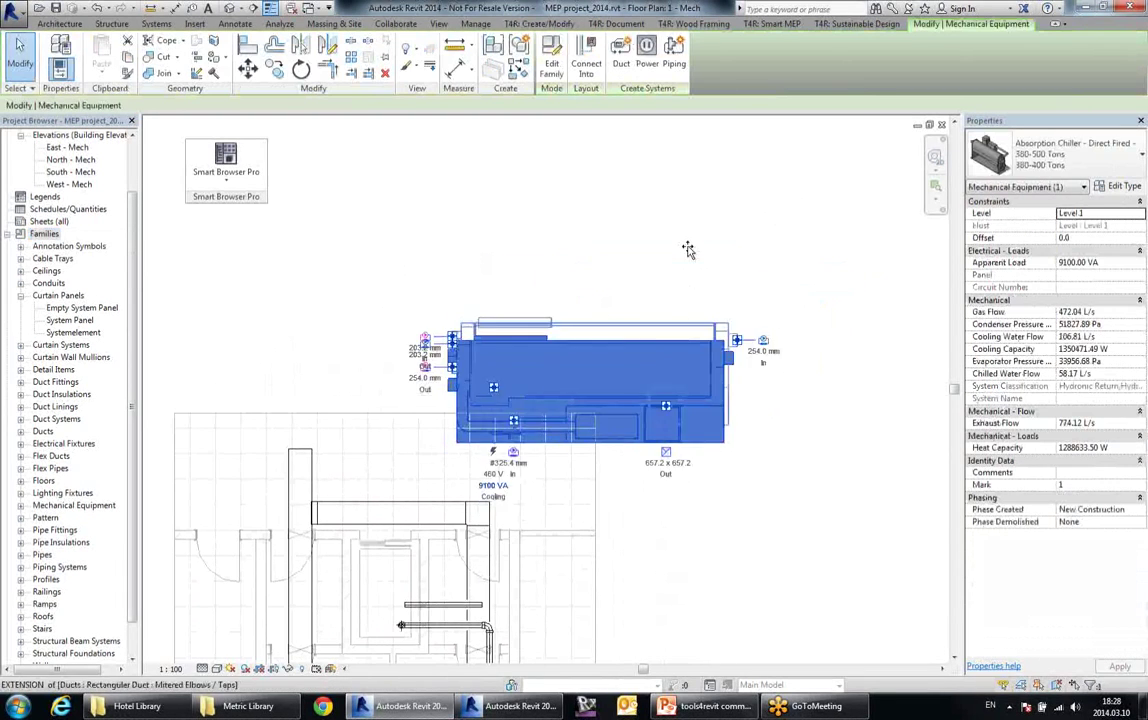
left_click(756, 395)
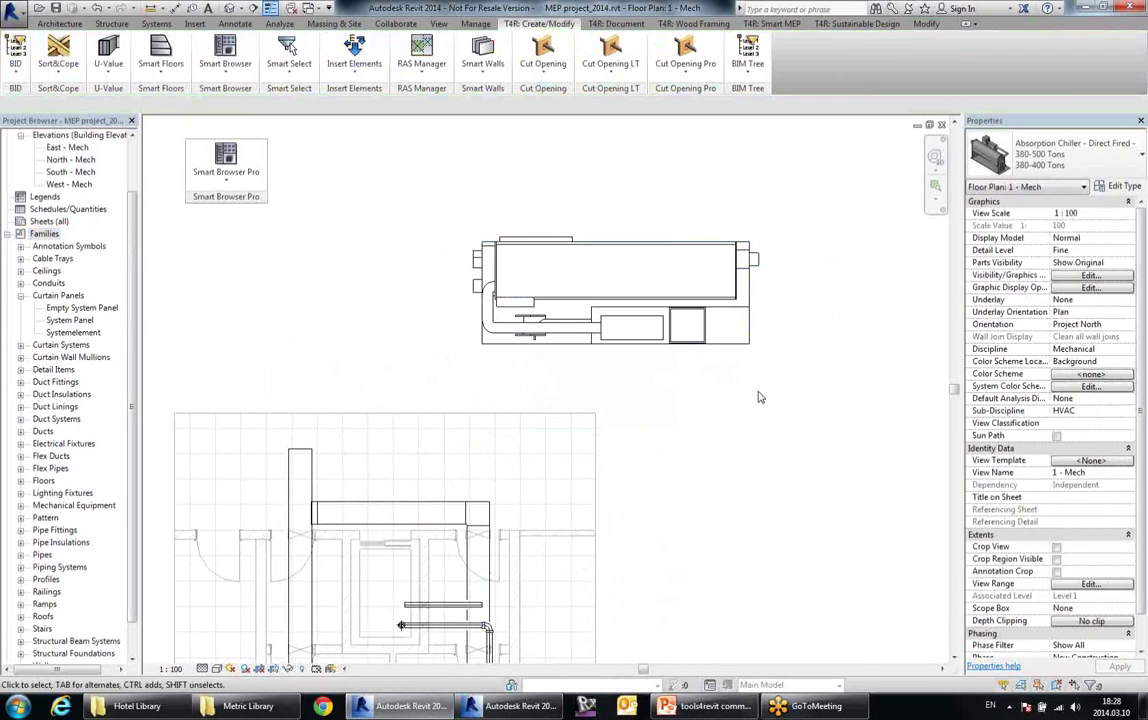
scroll(752, 390, "down", 3)
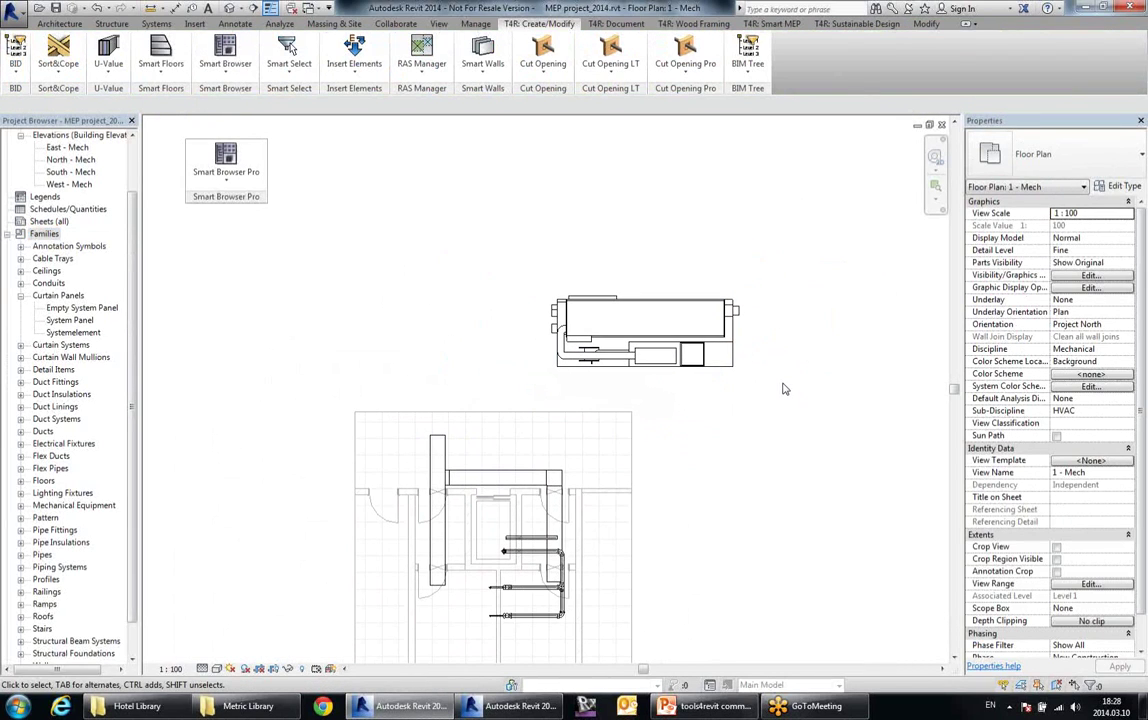
- Float the BIM Tree tool over the drawing area and open Manage Filtered BIM Data for the Pipes category
left_click_drag(755, 88, 414, 204)
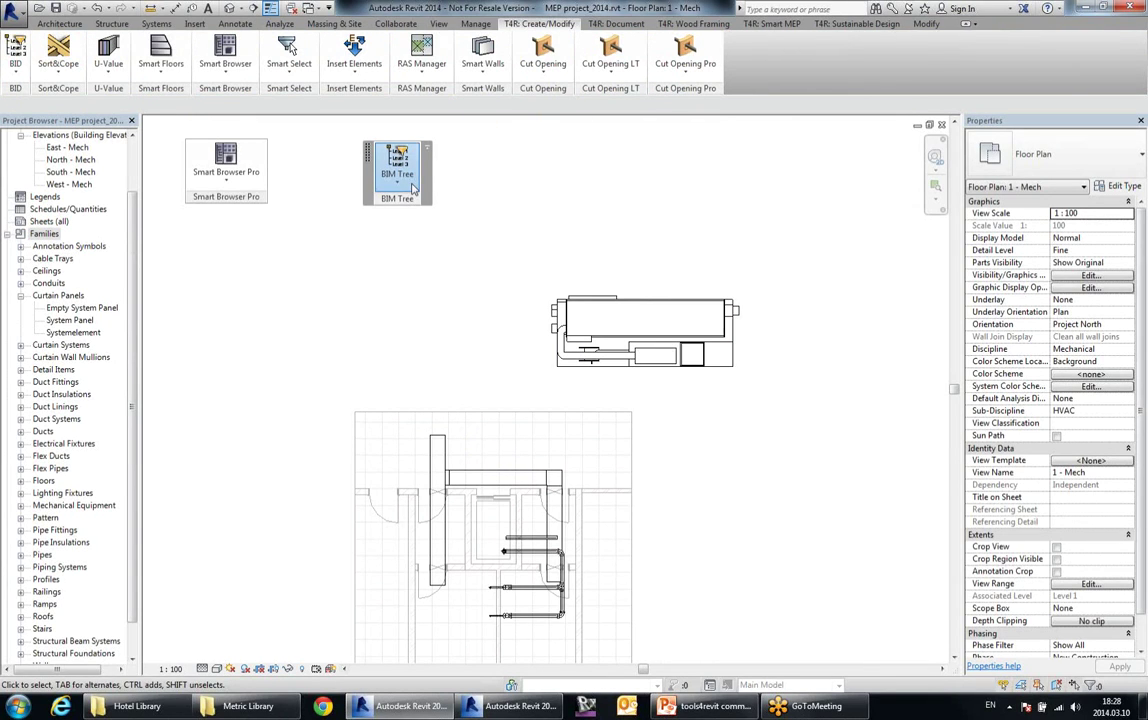
left_click(414, 187)
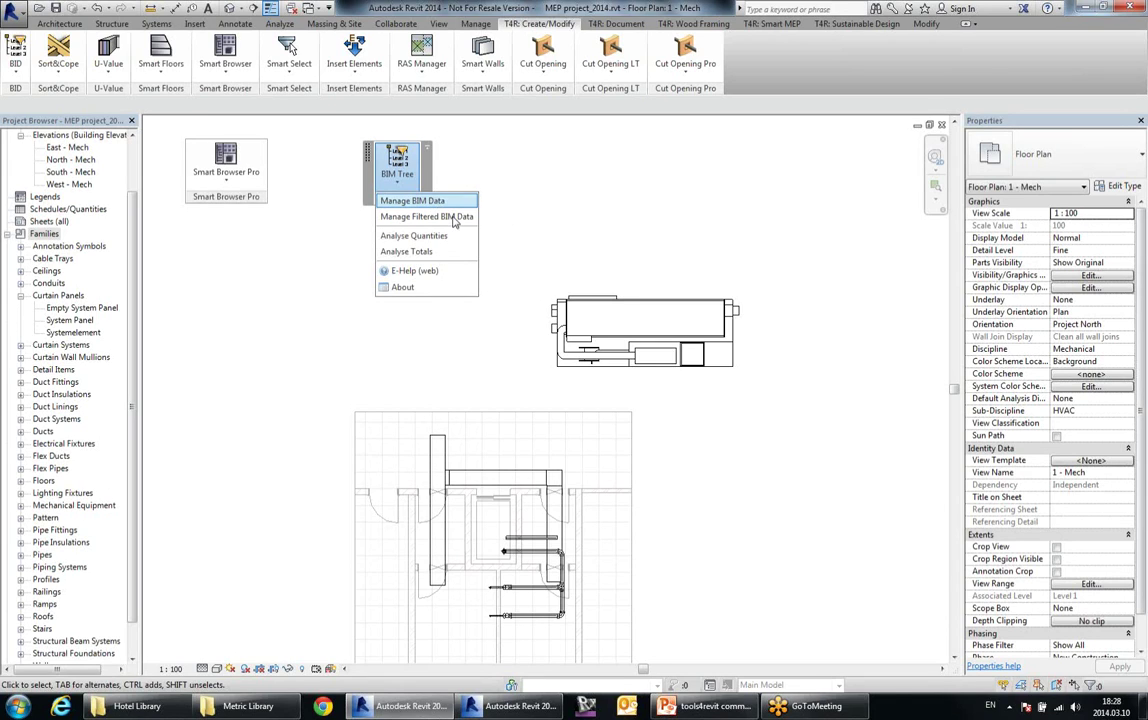
left_click(454, 218)
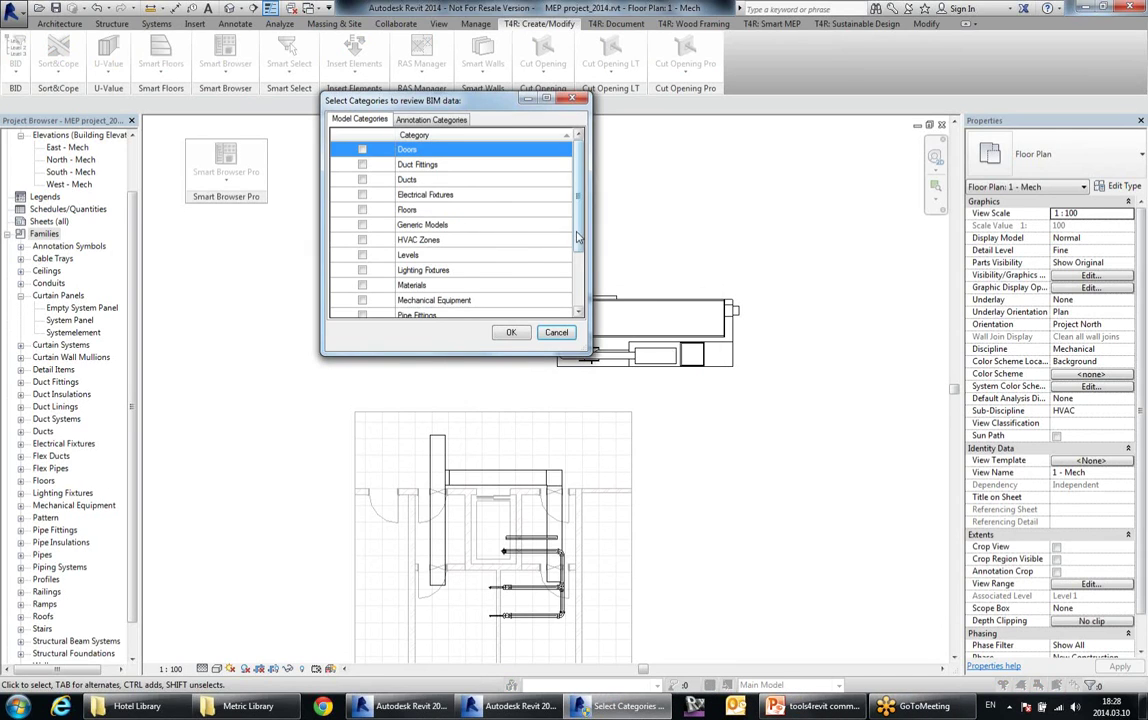
scroll(525, 268, "down", 3)
left_click_drag(590, 297, 578, 205)
scroll(450, 260, "down", 3)
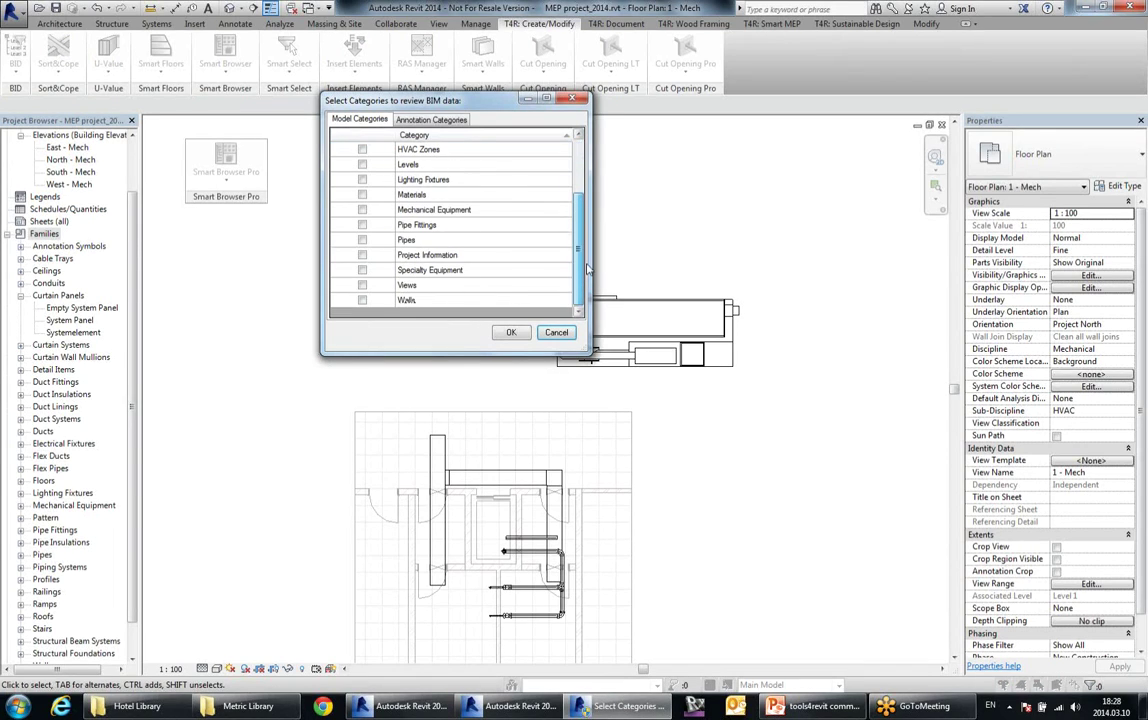
left_click(362, 240)
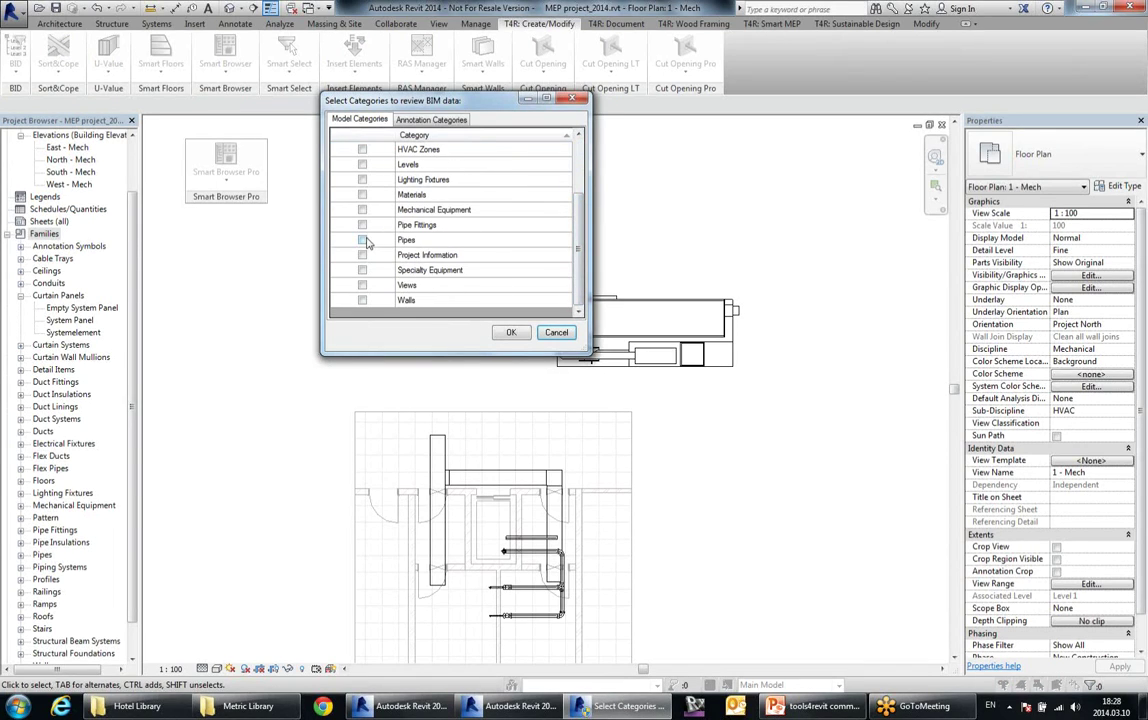
left_click(511, 332)
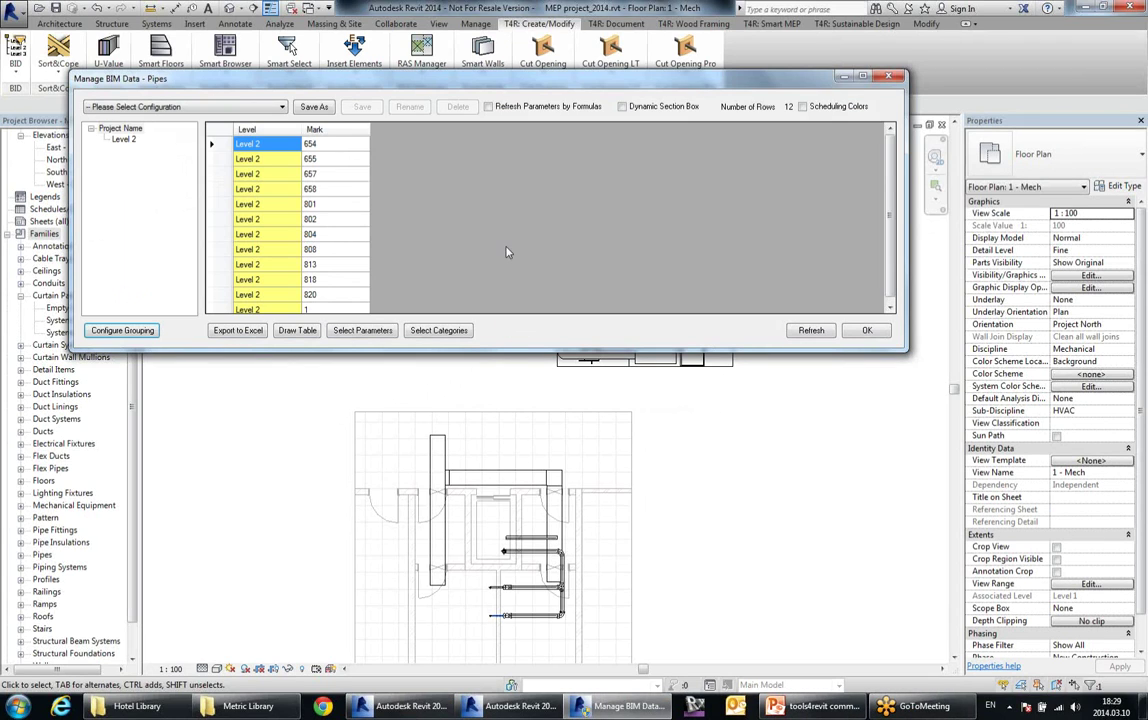
- Add the Additional Flow and Diameter parameters to the pipes table
left_click(362, 330)
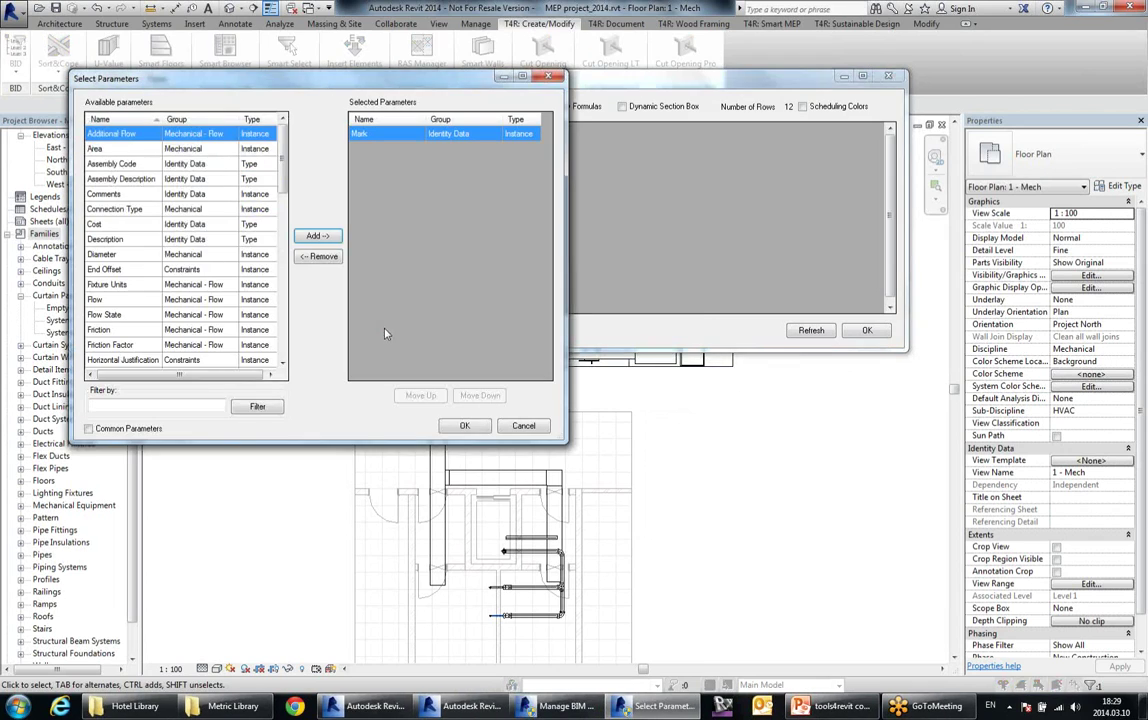
left_click(316, 236)
left_click(110, 239)
left_click(316, 237)
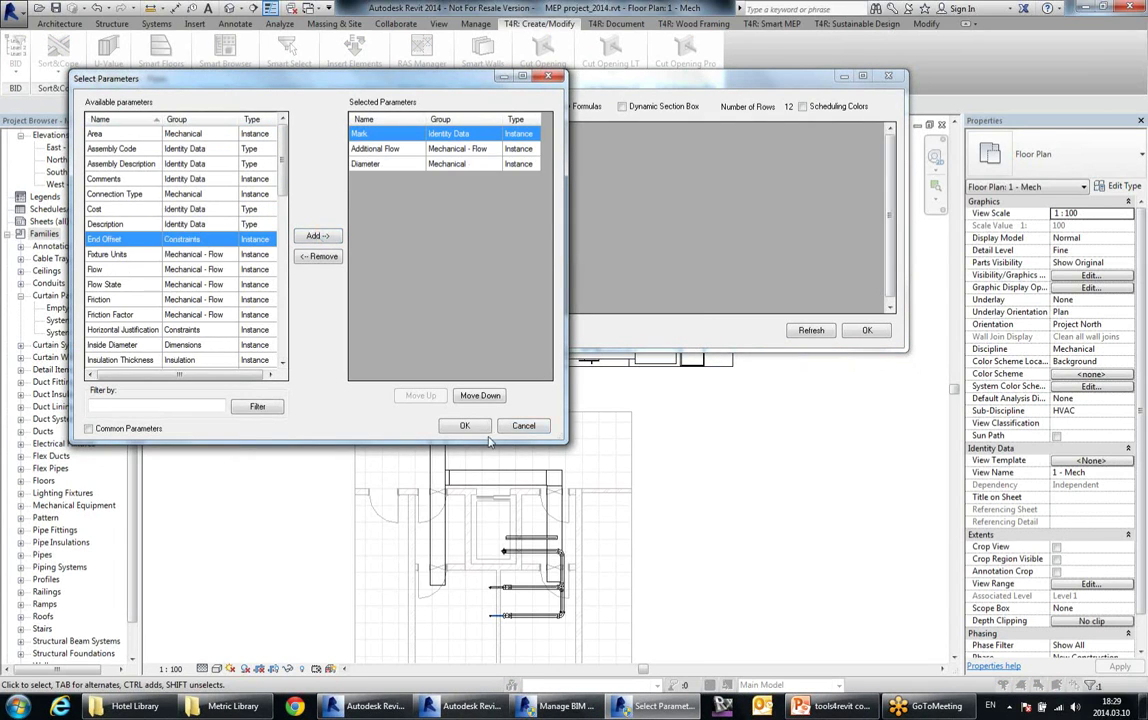
left_click(464, 425)
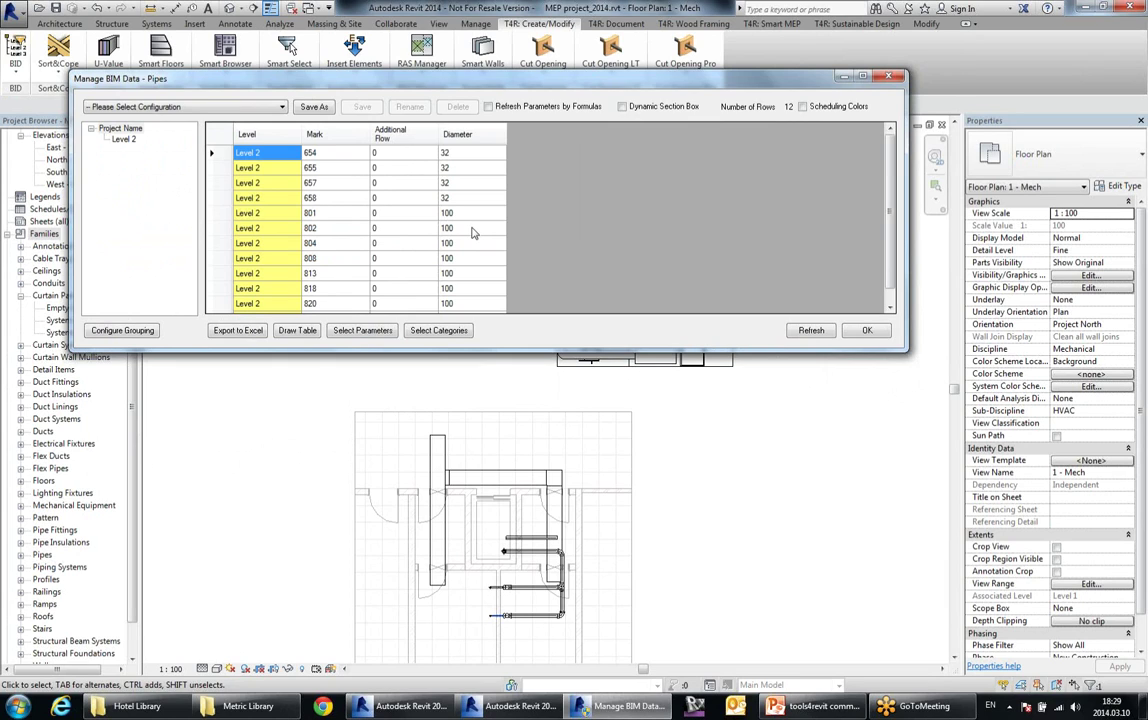
- Check which commands are offered for the Diameter value of the pipe marked 657, and close the pipes table
left_click(444, 183)
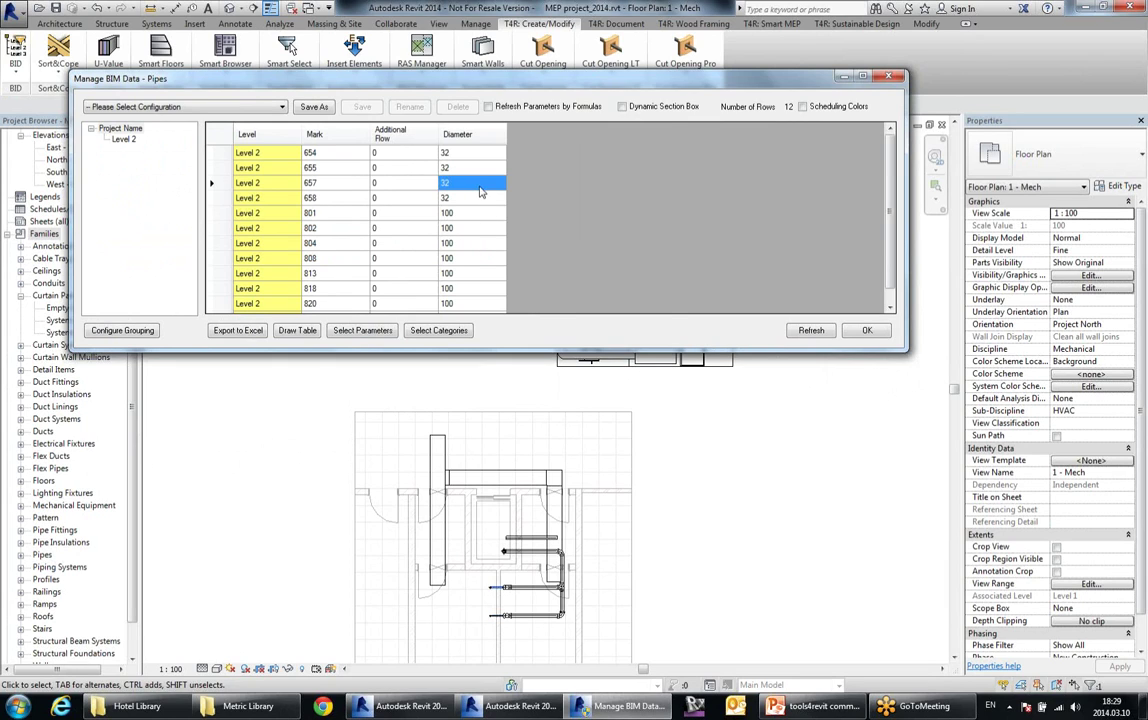
right_click(446, 182)
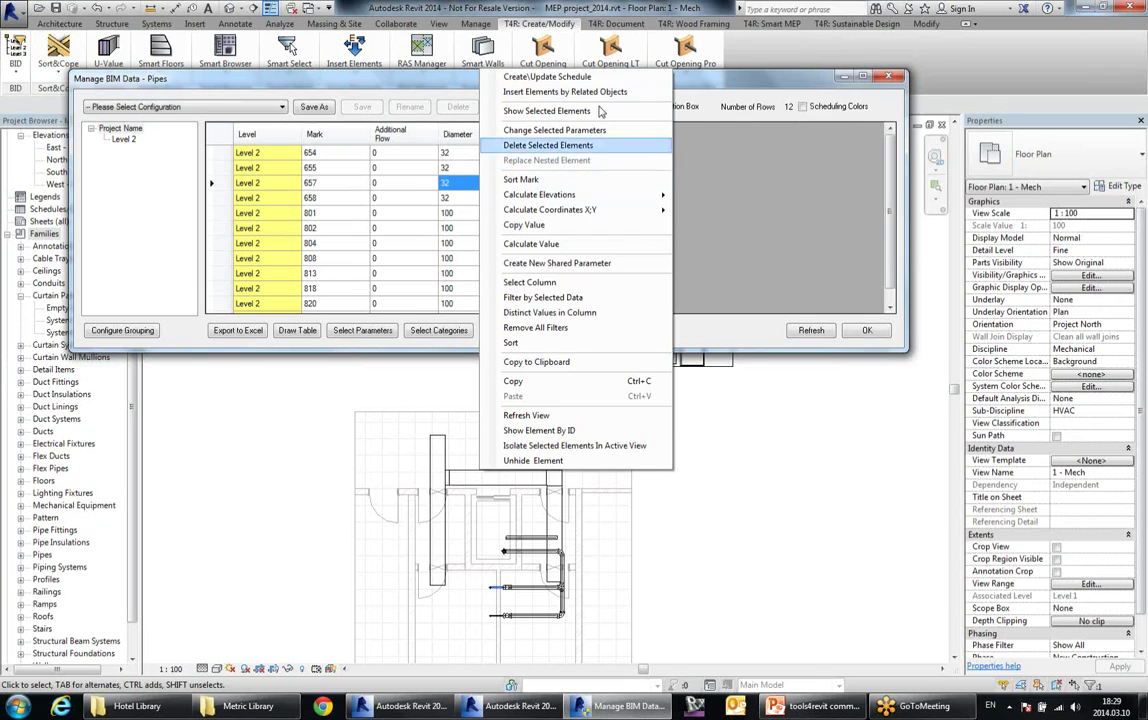
left_click(754, 244)
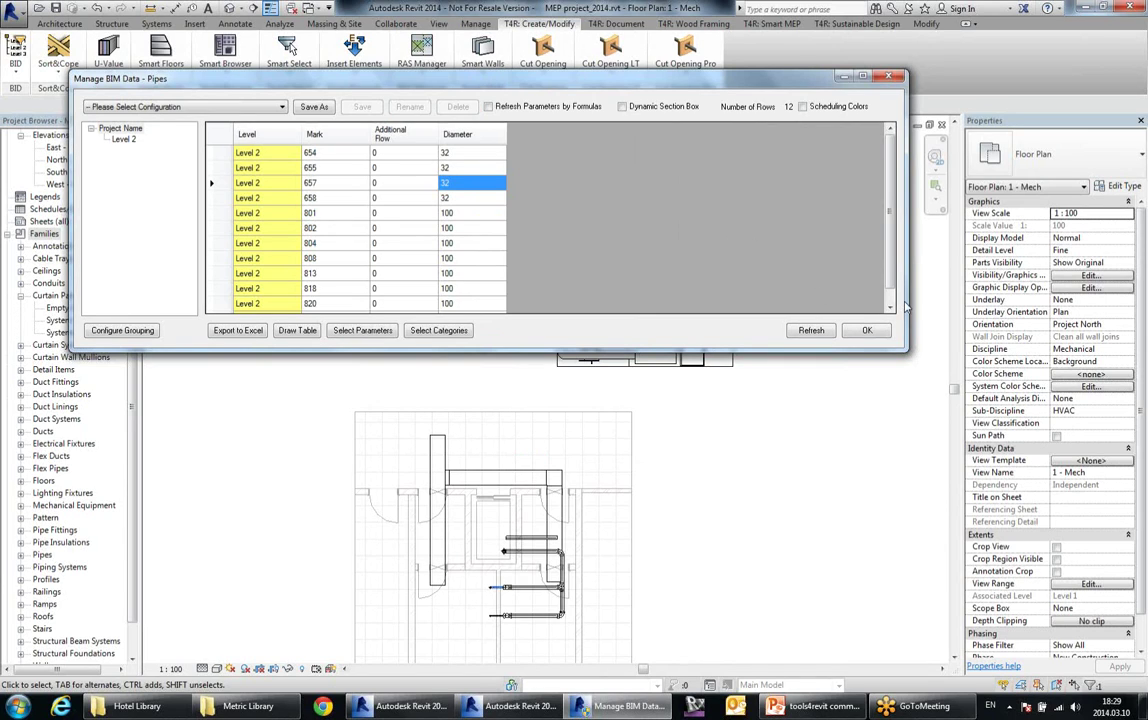
left_click(866, 330)
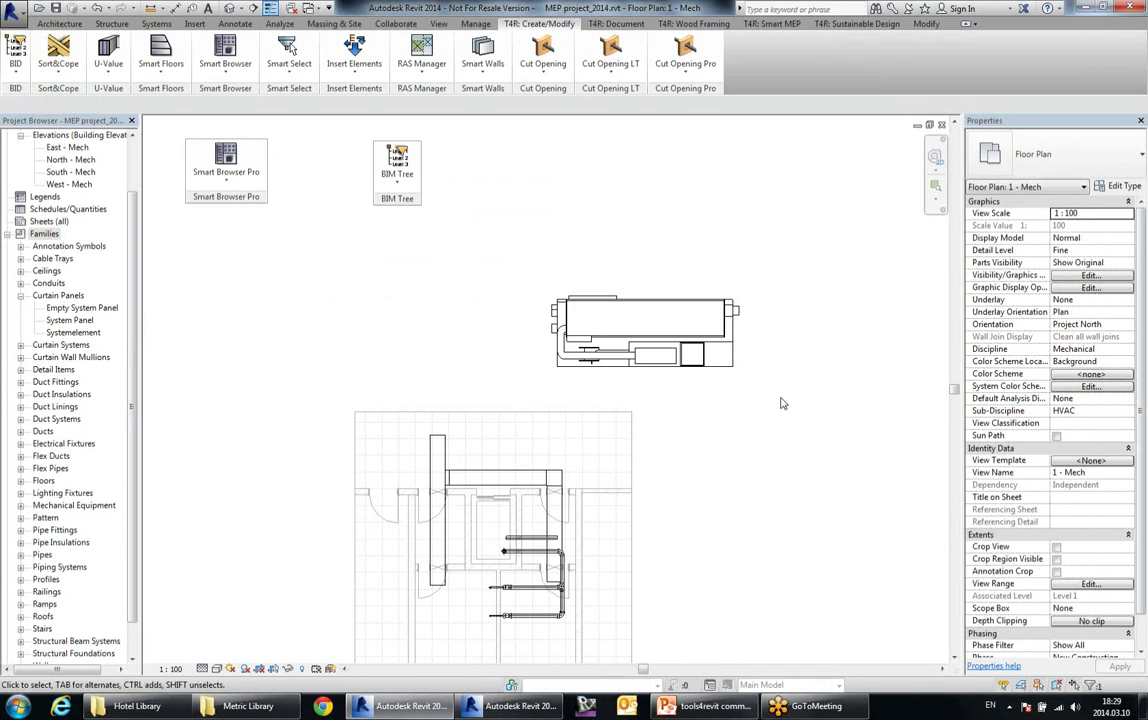
- Check the project's families against the US Metric library file LibraryFileNameExample.xml with Check and Update Families from Library, including instance parameters
middle_click_drag(469, 297, 492, 292)
left_click(226, 168)
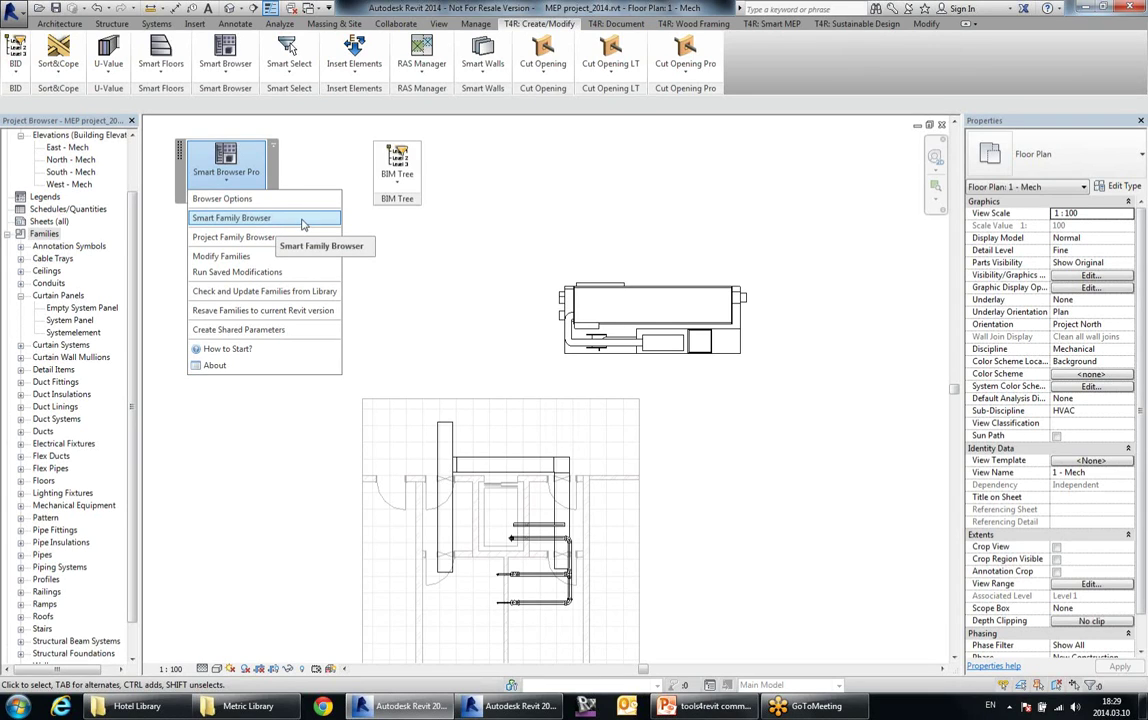
left_click(290, 294)
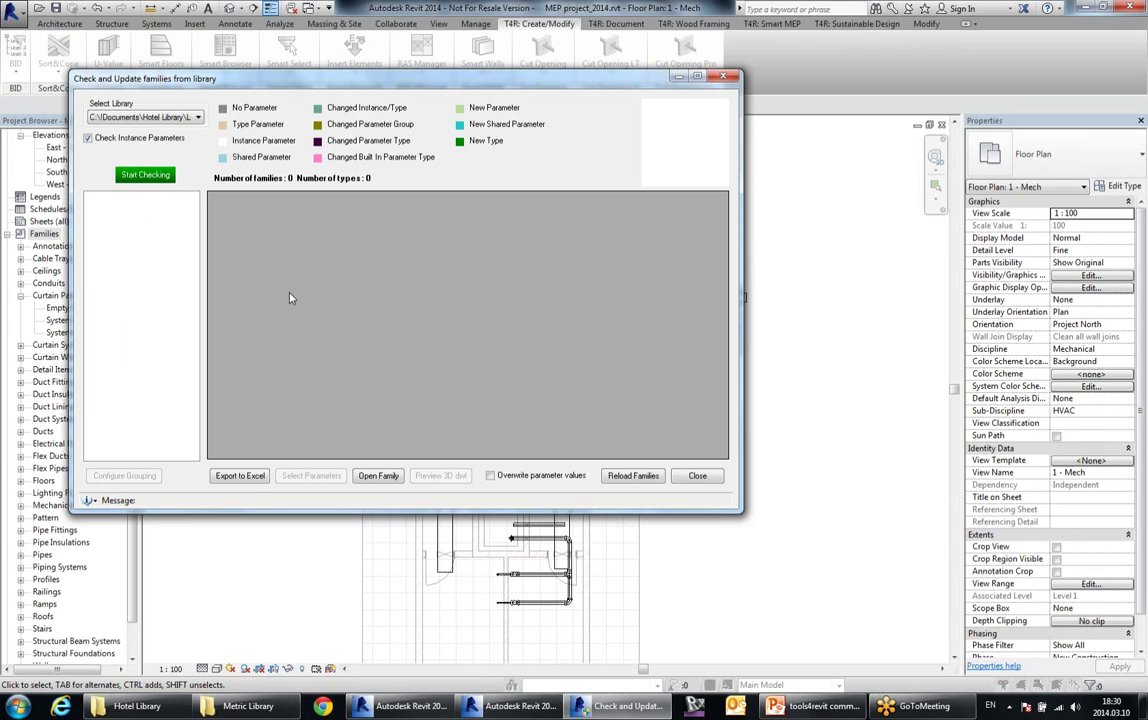
left_click(180, 116)
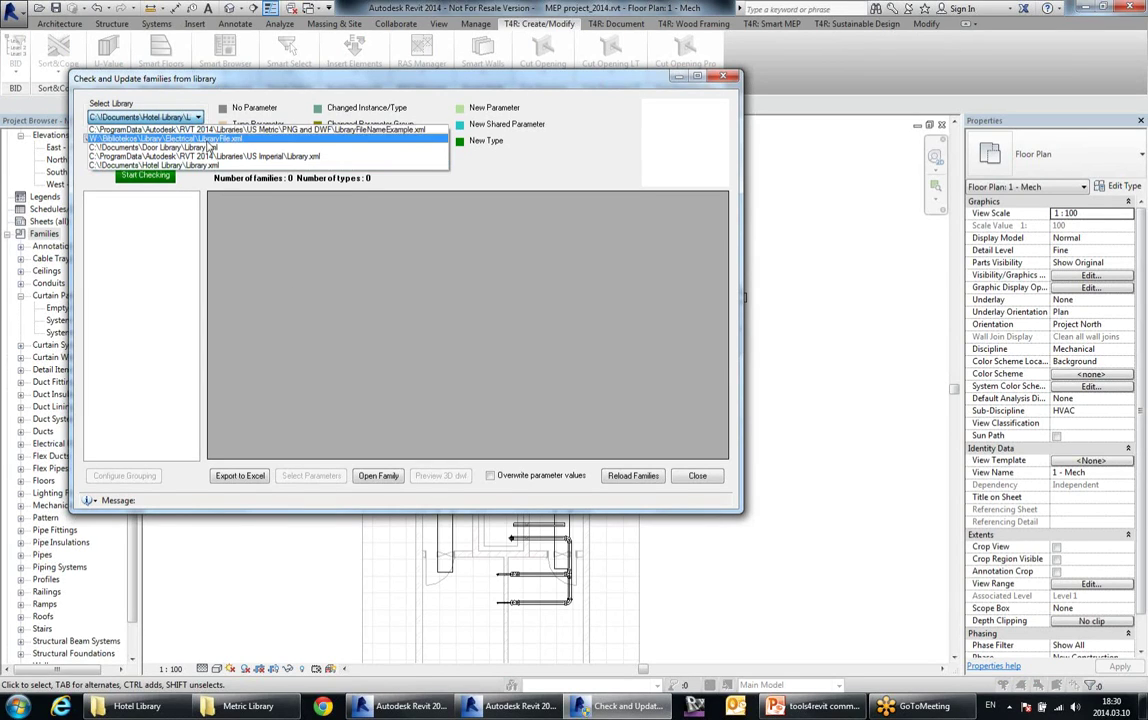
left_click(218, 131)
left_click_drag(389, 77, 366, 313)
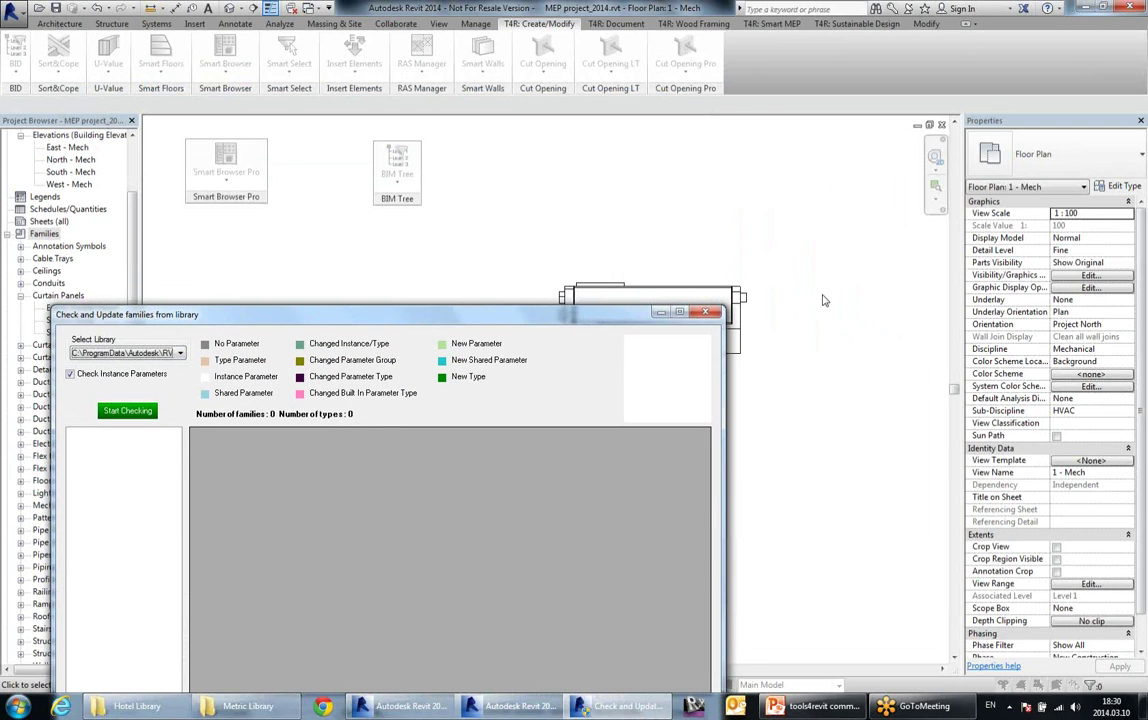
left_click_drag(556, 321, 558, 113)
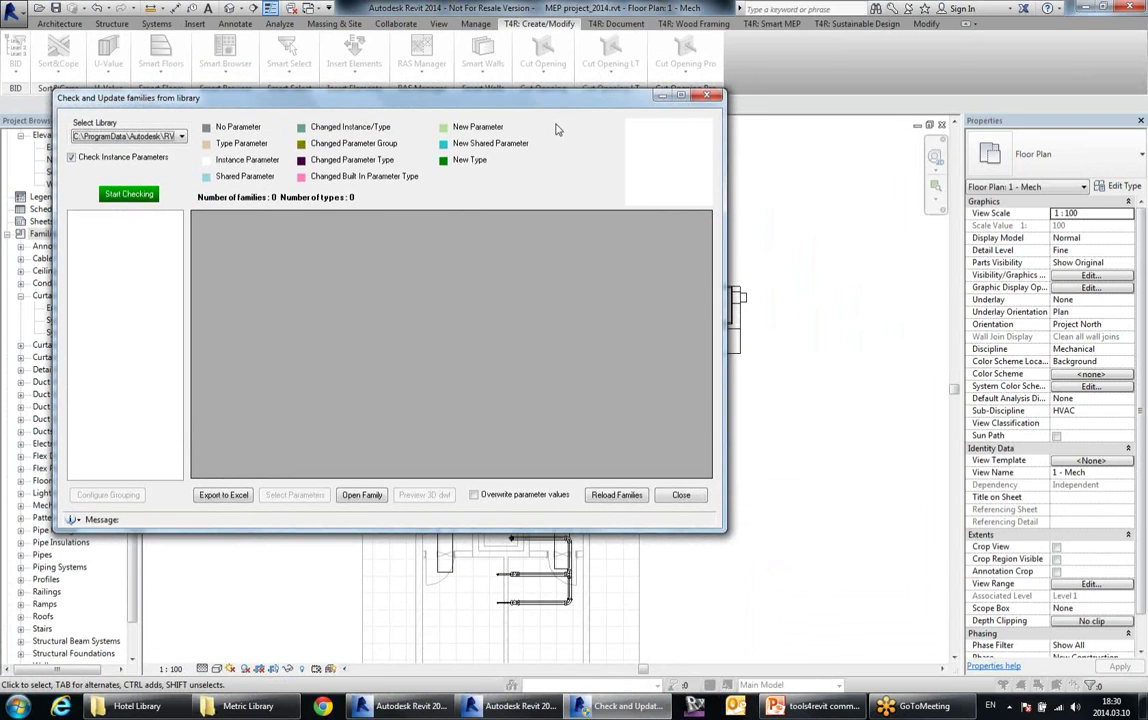
left_click(156, 134)
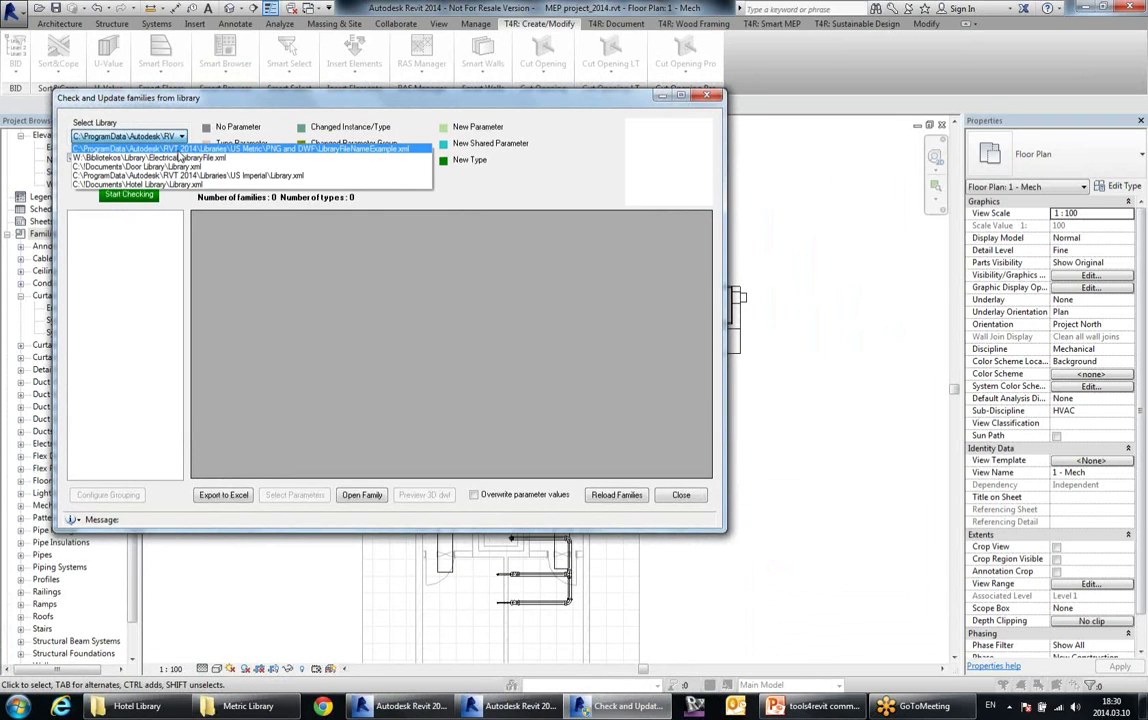
left_click(180, 152)
left_click(150, 194)
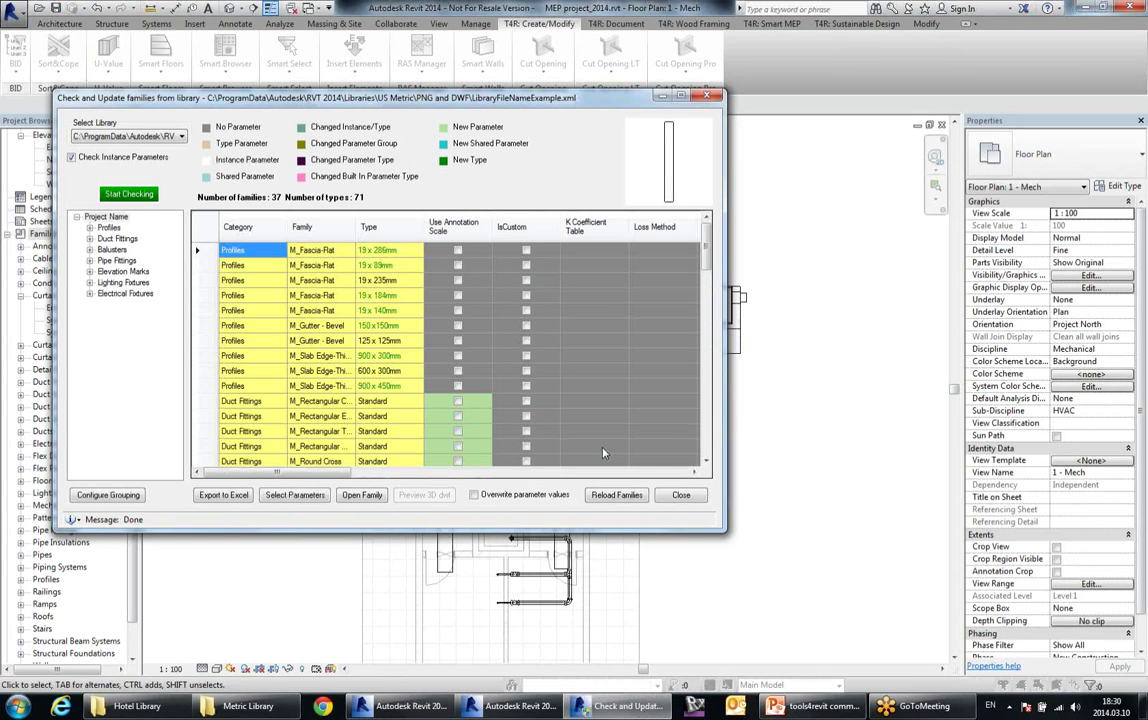
- Enlarge the check results window and review the family differences category by category, from Profiles through Lighting Fixtures
left_click_drag(727, 530, 906, 623)
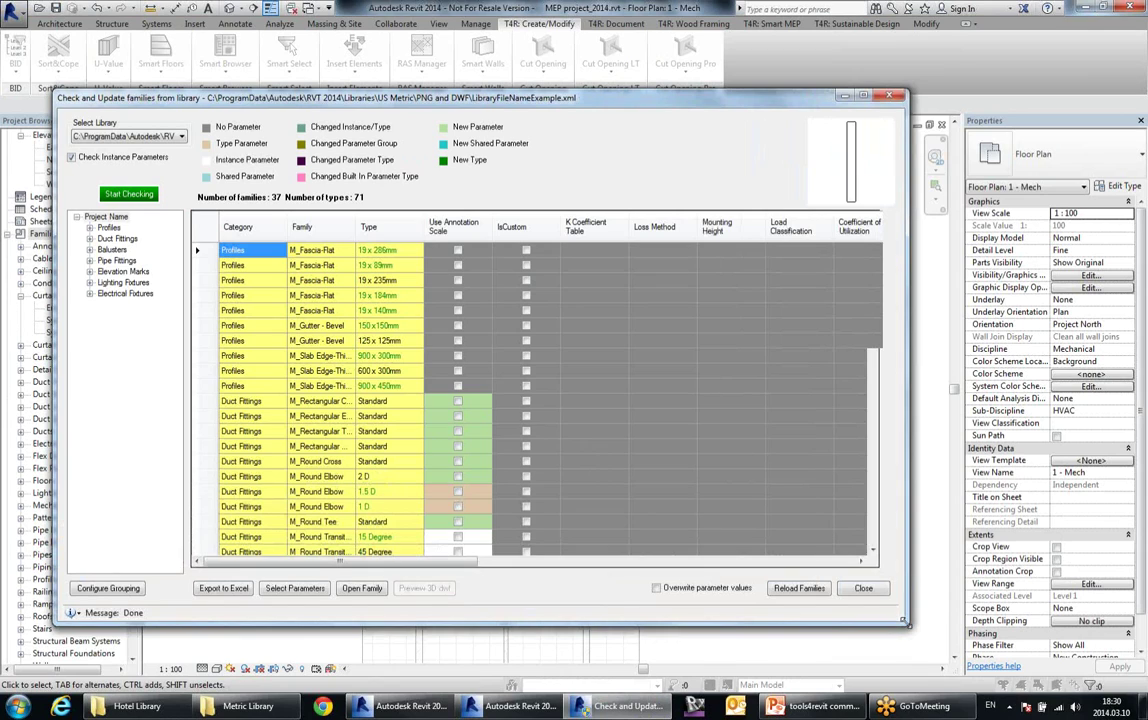
left_click(166, 138)
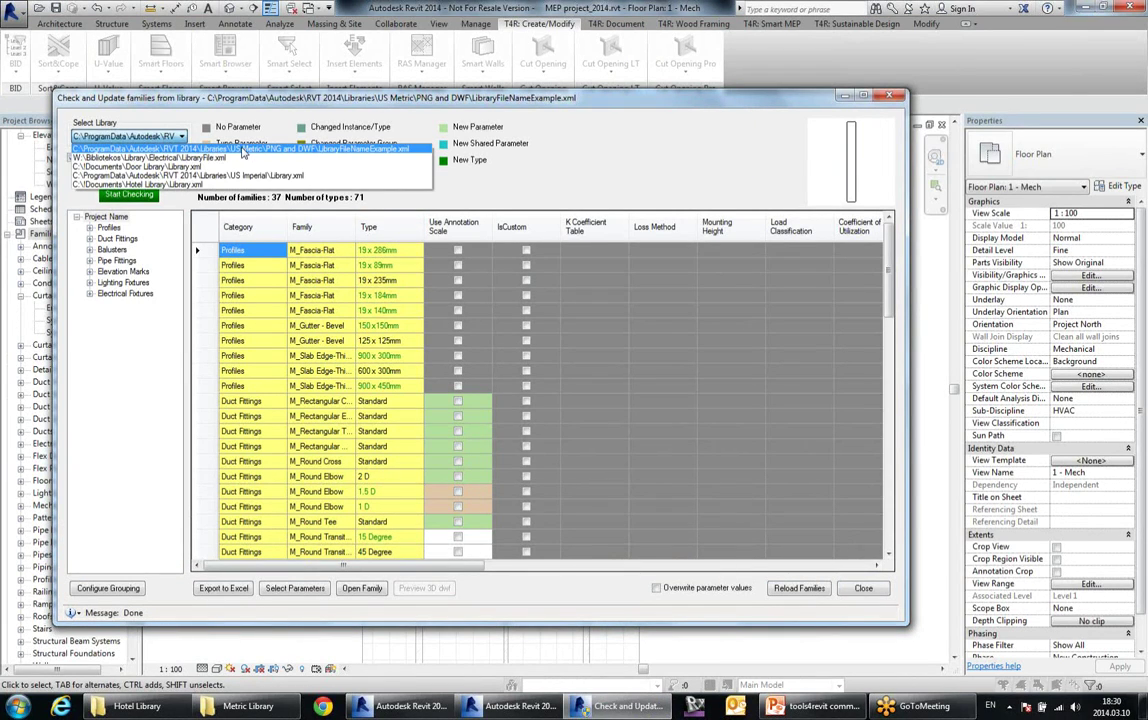
left_click(205, 124)
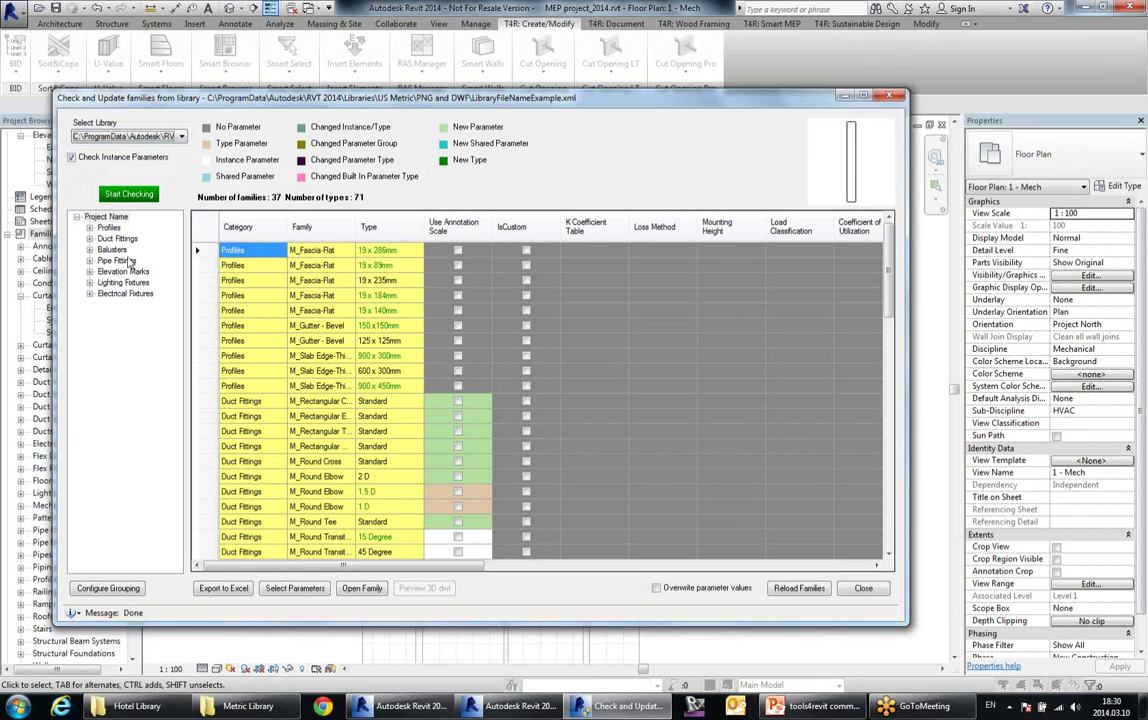
left_click(112, 229)
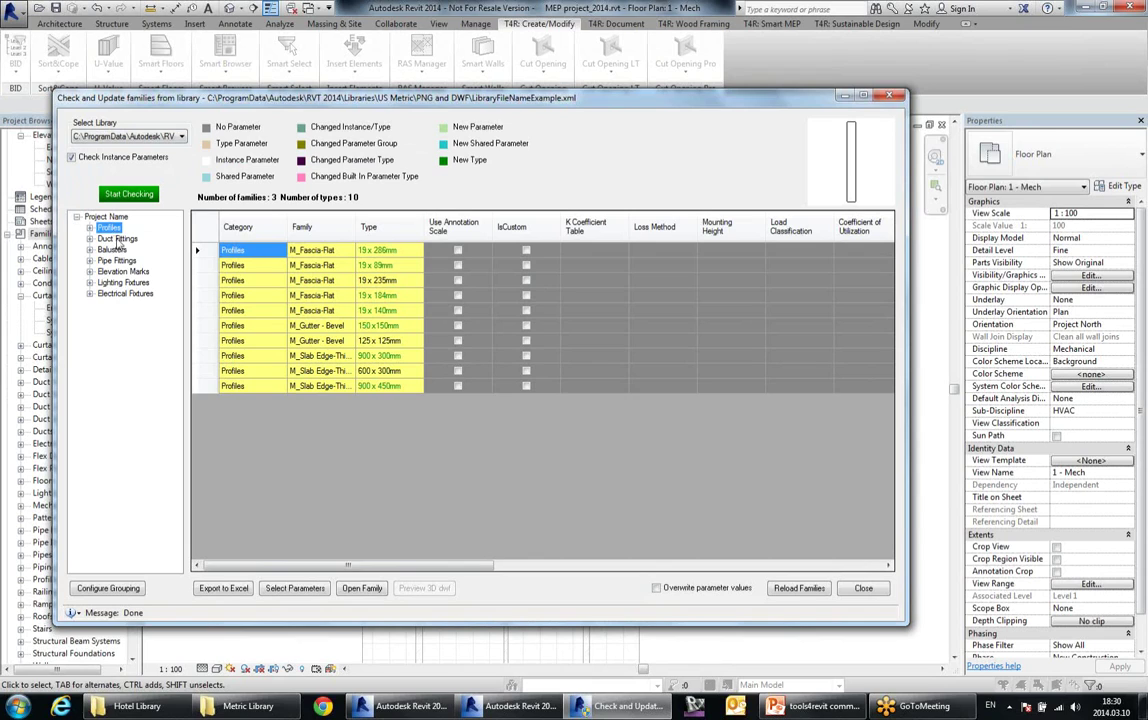
left_click(117, 239)
left_click(114, 250)
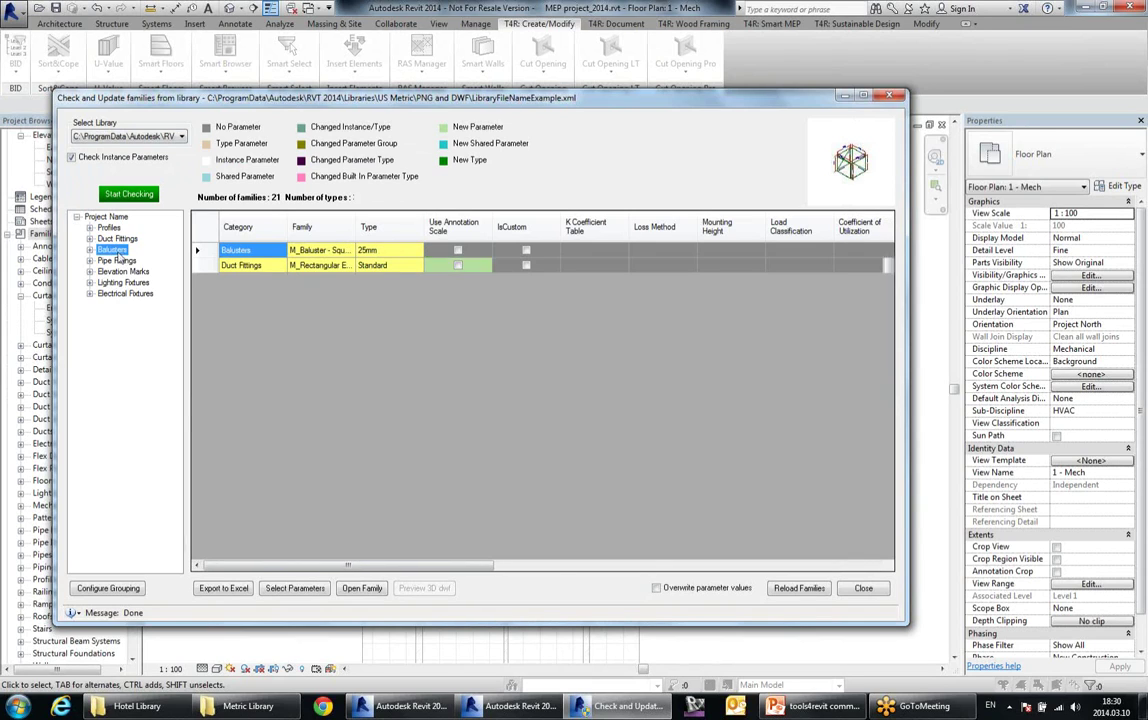
left_click(116, 260)
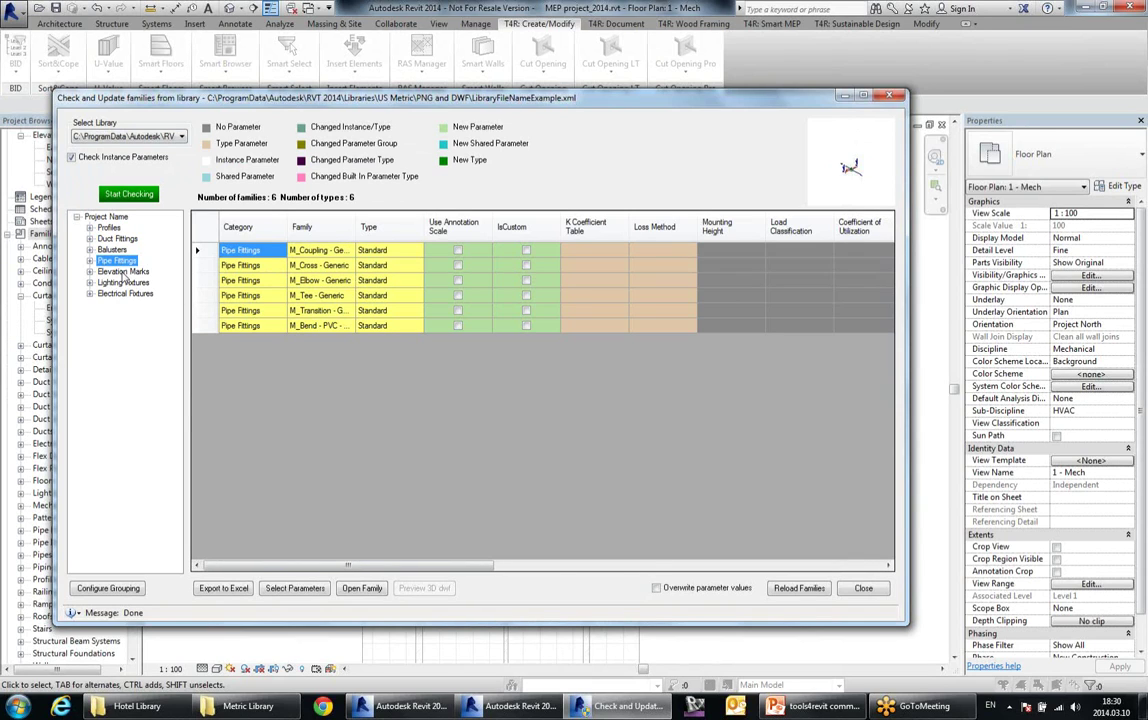
left_click(122, 272)
left_click(123, 283)
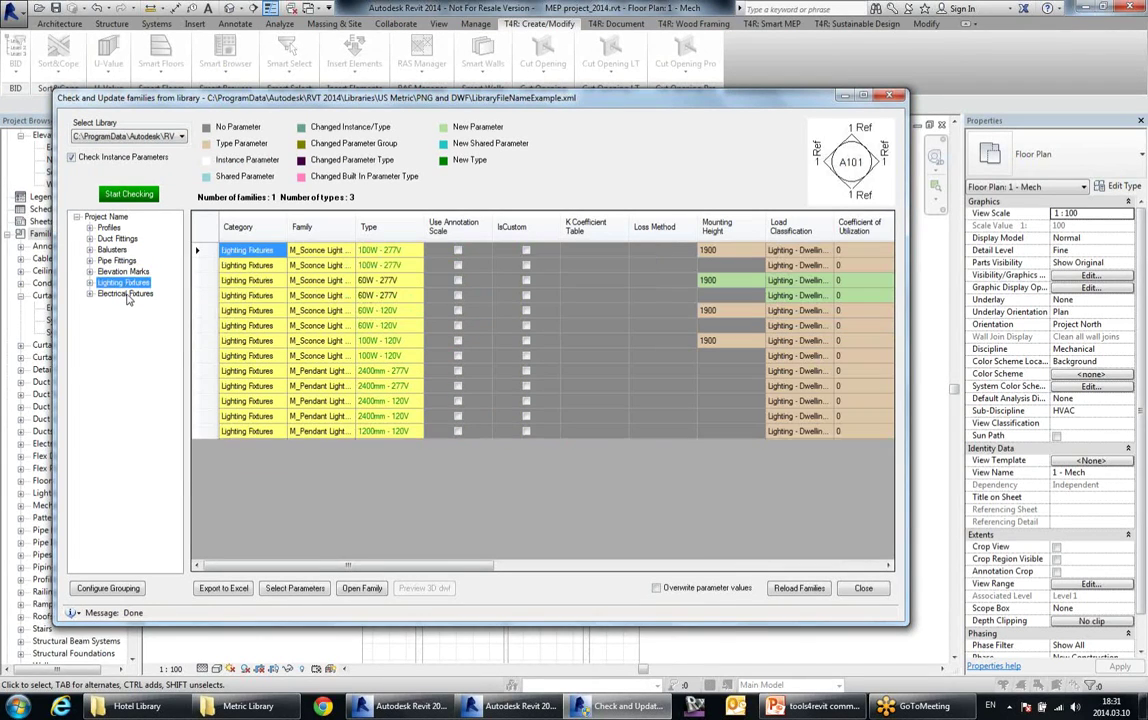
- Examine the color-coded parameter and type differences across the whole project's family list
left_click(105, 216)
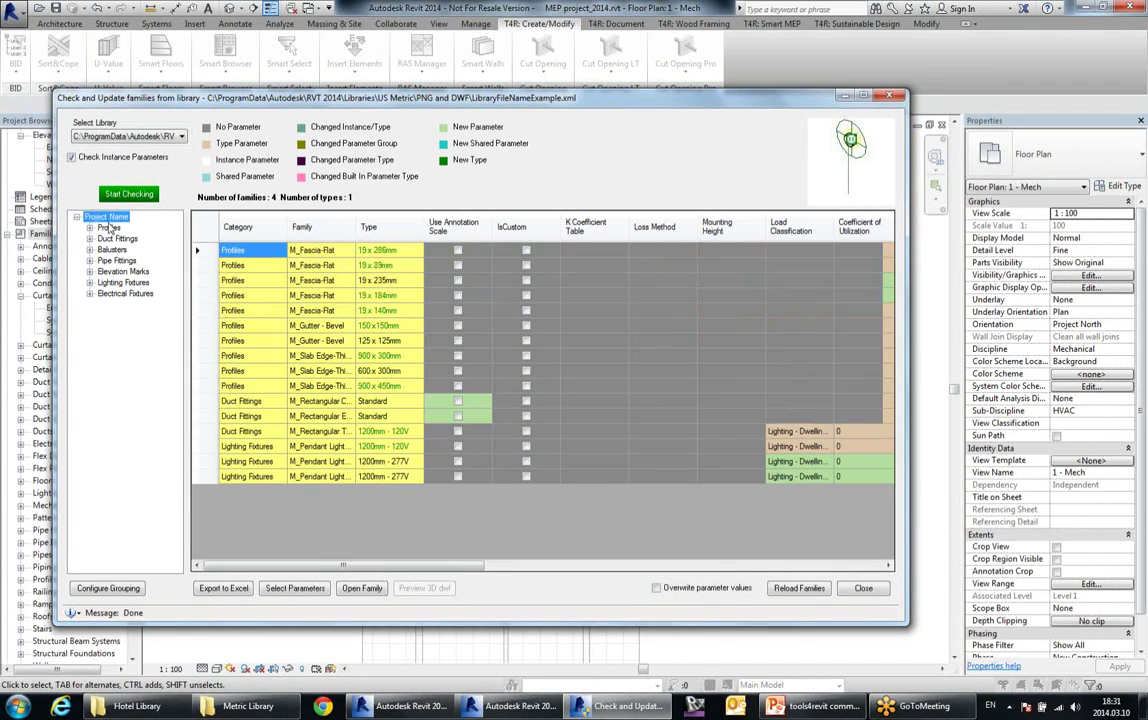
mouse_move(438, 567)
left_mouse_down()
mouse_move(463, 568)
mouse_move(438, 567)
left_mouse_up()
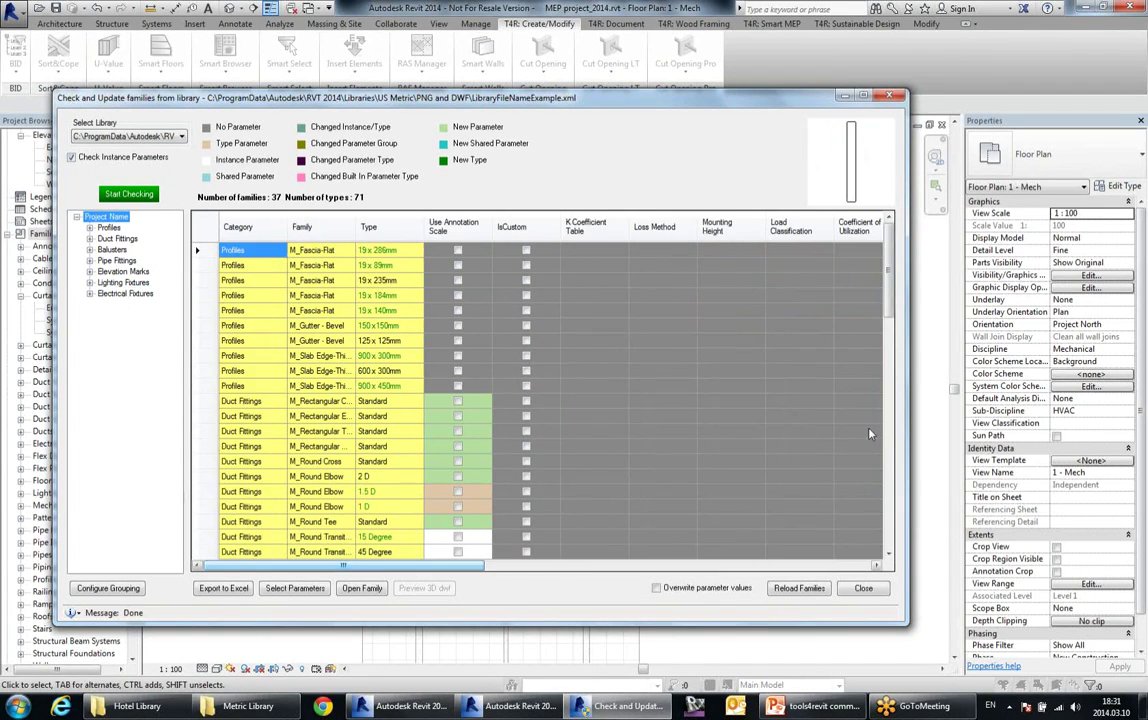
scroll(395, 476, "down", 7)
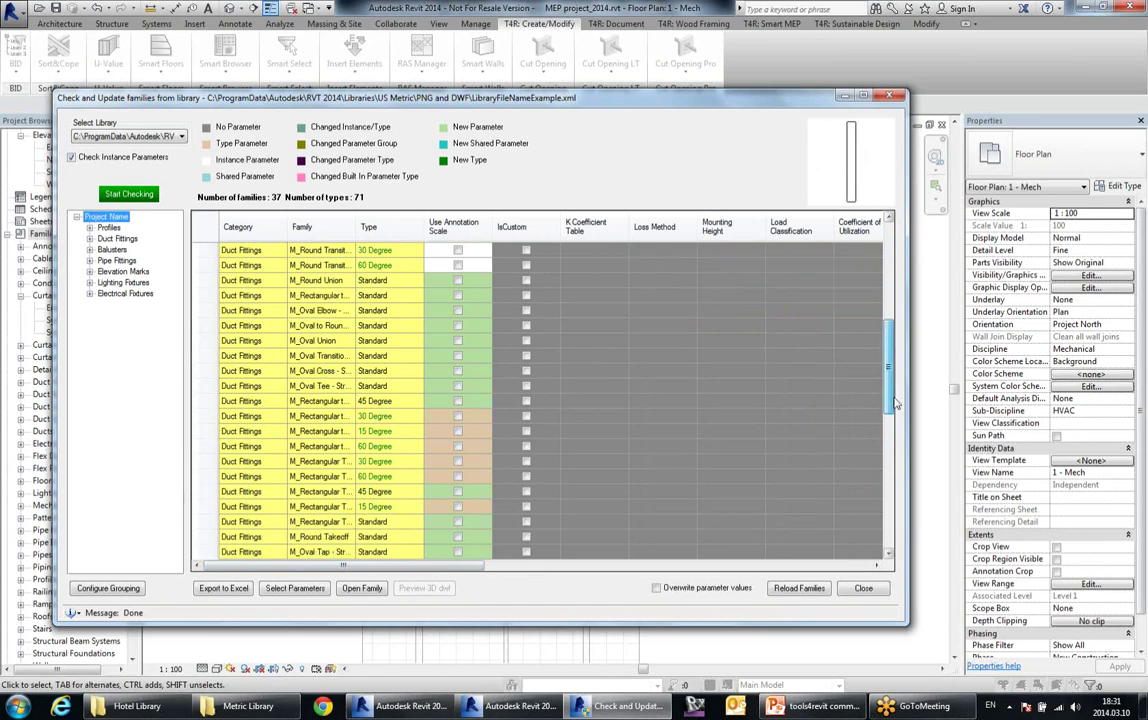
scroll(800, 350, "down", 3)
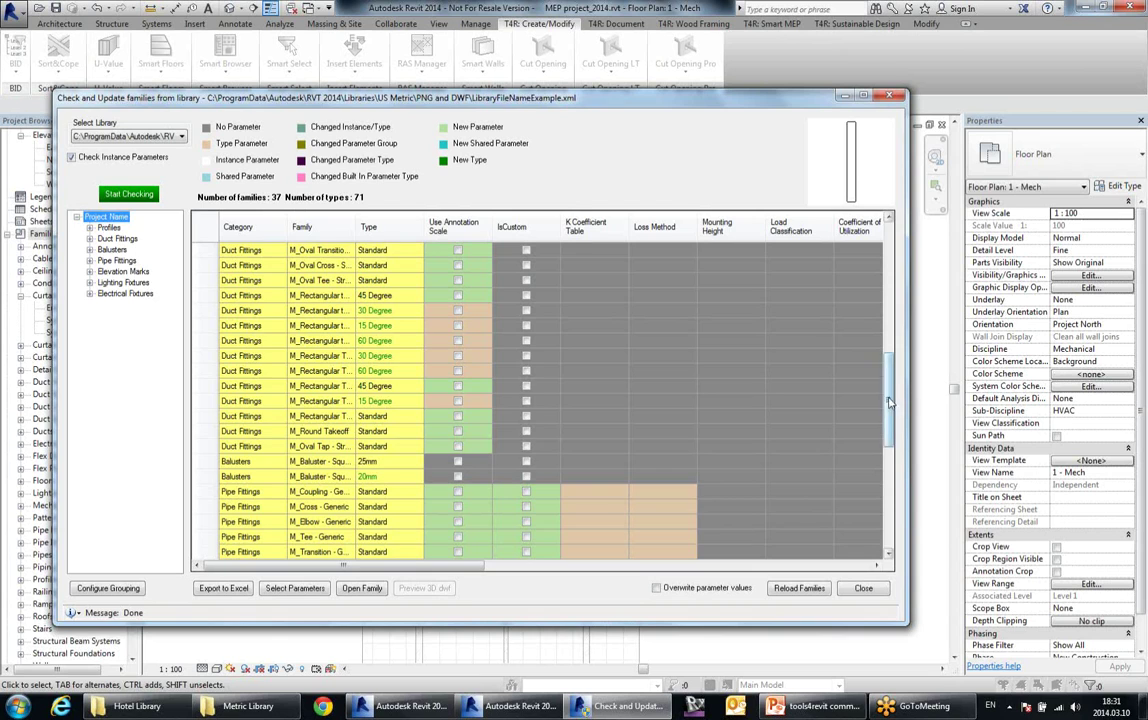
scroll(800, 360, "down", 7)
left_click_drag(463, 566, 319, 538)
left_click_drag(888, 500, 893, 243)
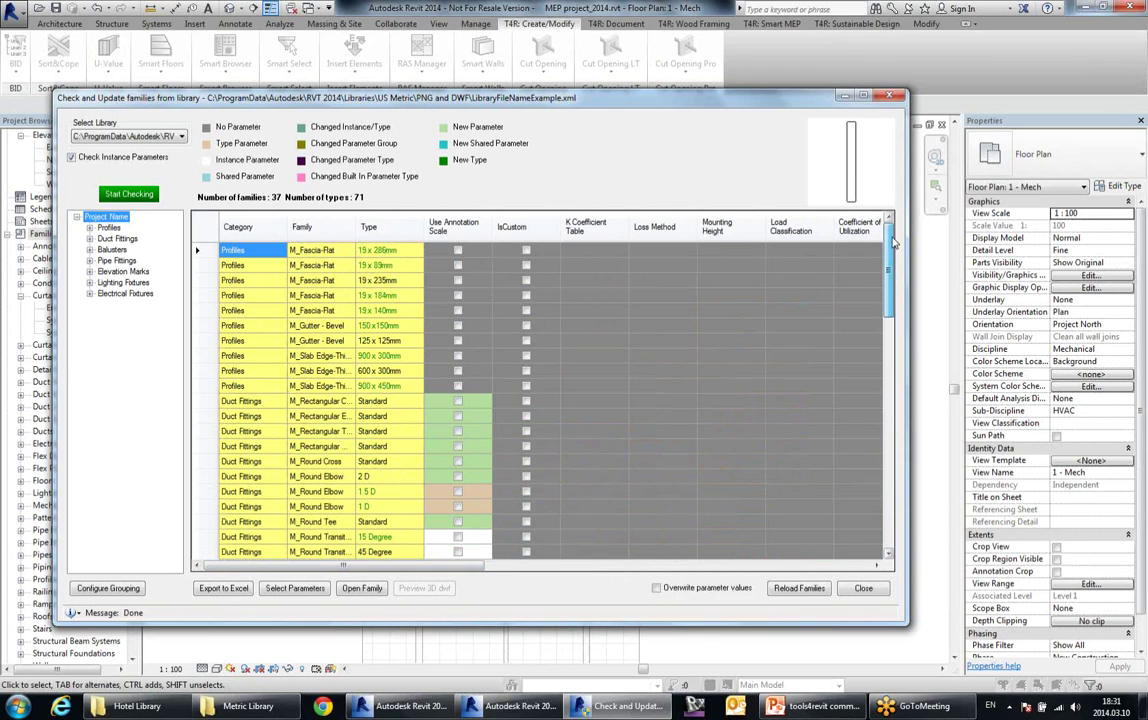
- Reload the checked families from the library with Overwrite parameter values enabled, and close the check
left_click(656, 588)
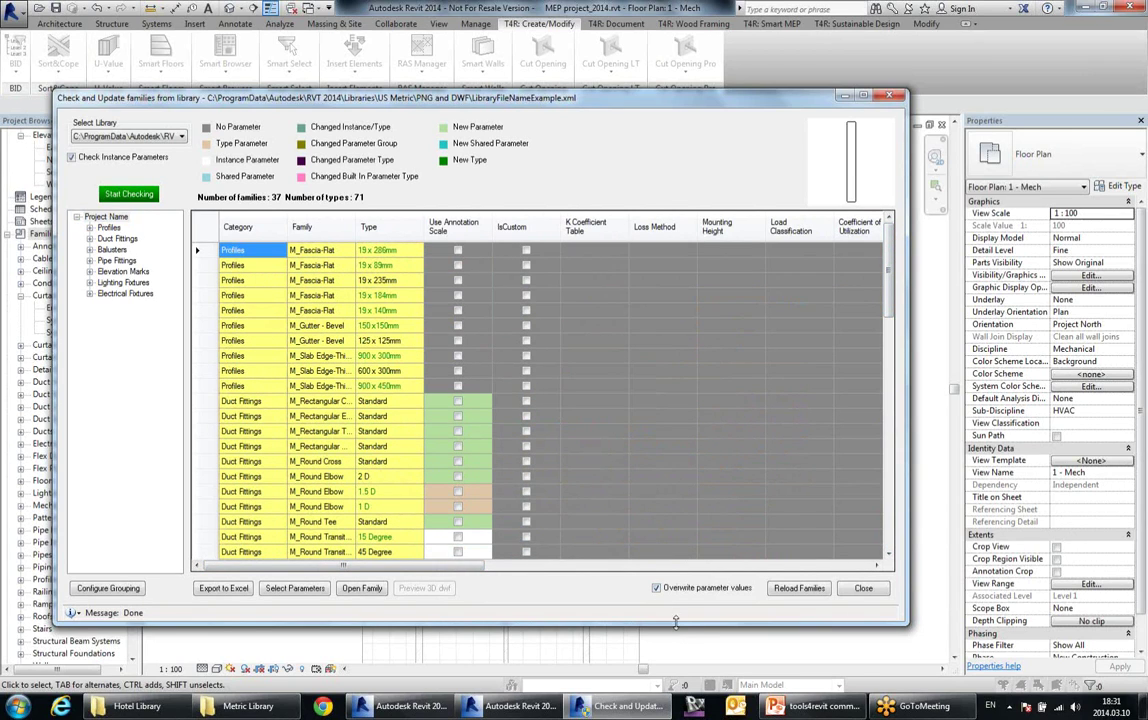
left_click(803, 591)
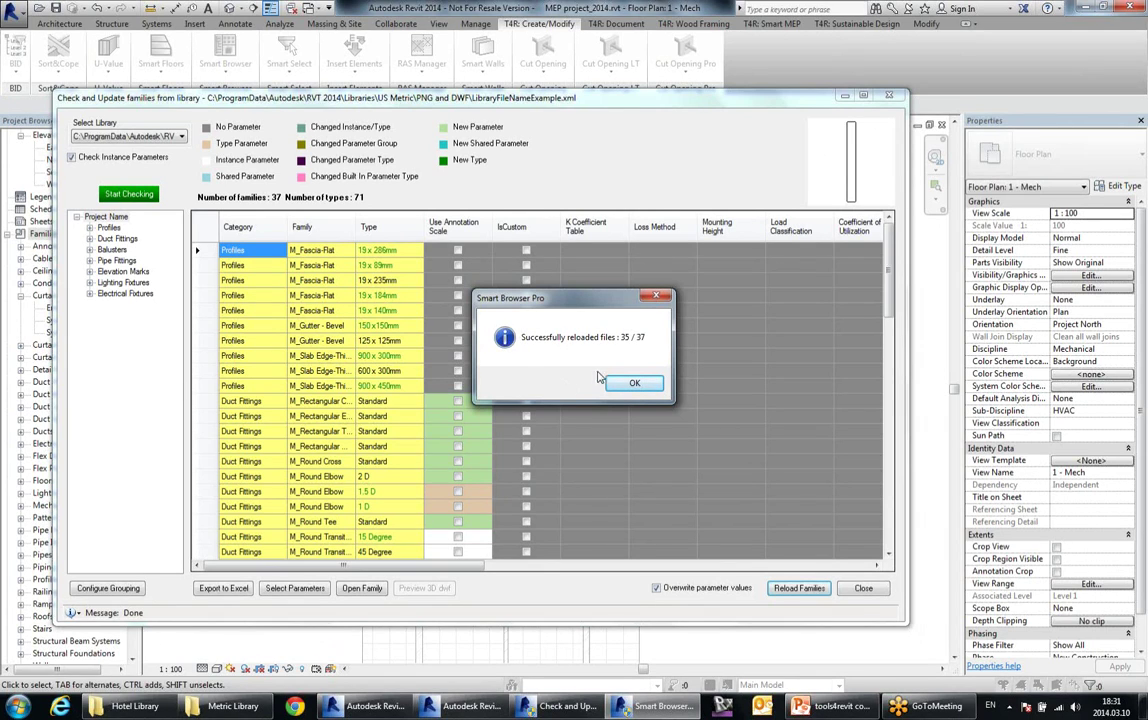
left_click(631, 386)
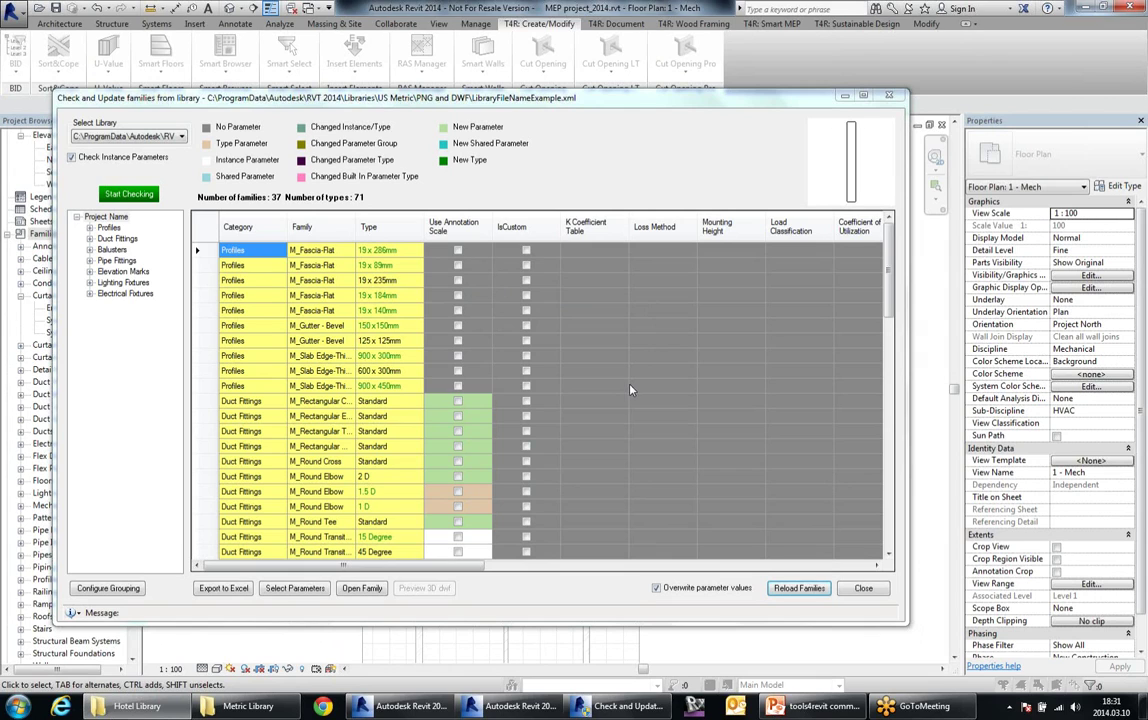
left_click(863, 588)
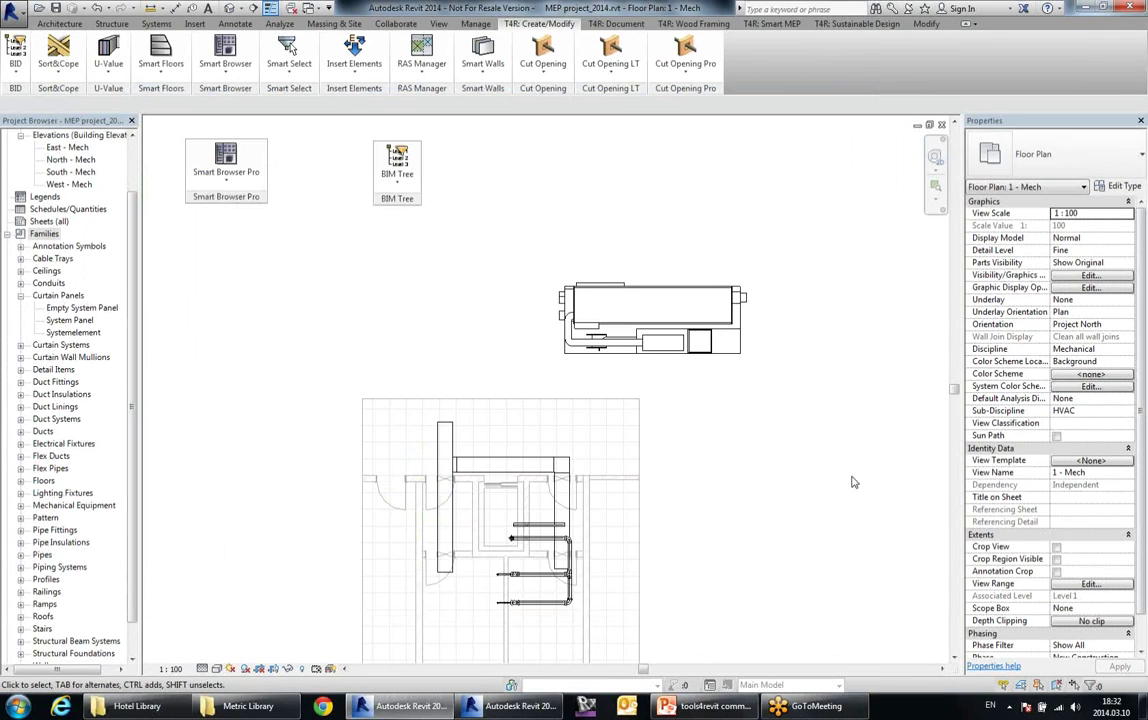
- View Revit's own shared parameter option for adding a project parameter, and close it without adding one
left_click(270, 182)
left_click(472, 26)
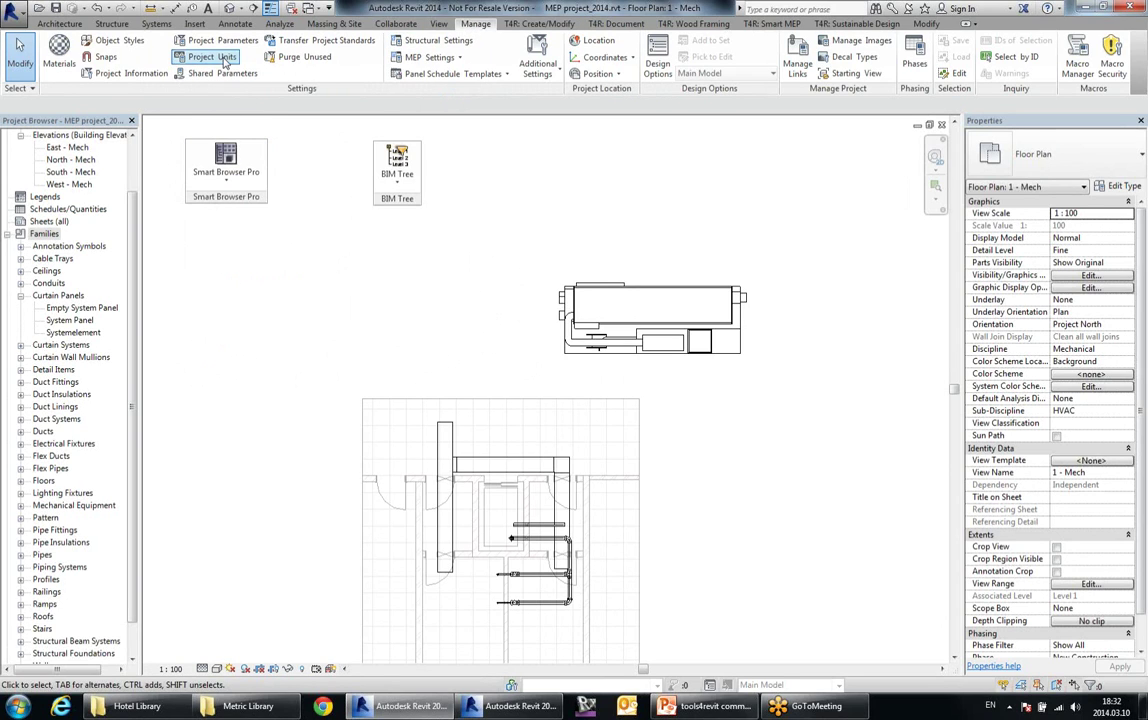
left_click(220, 40)
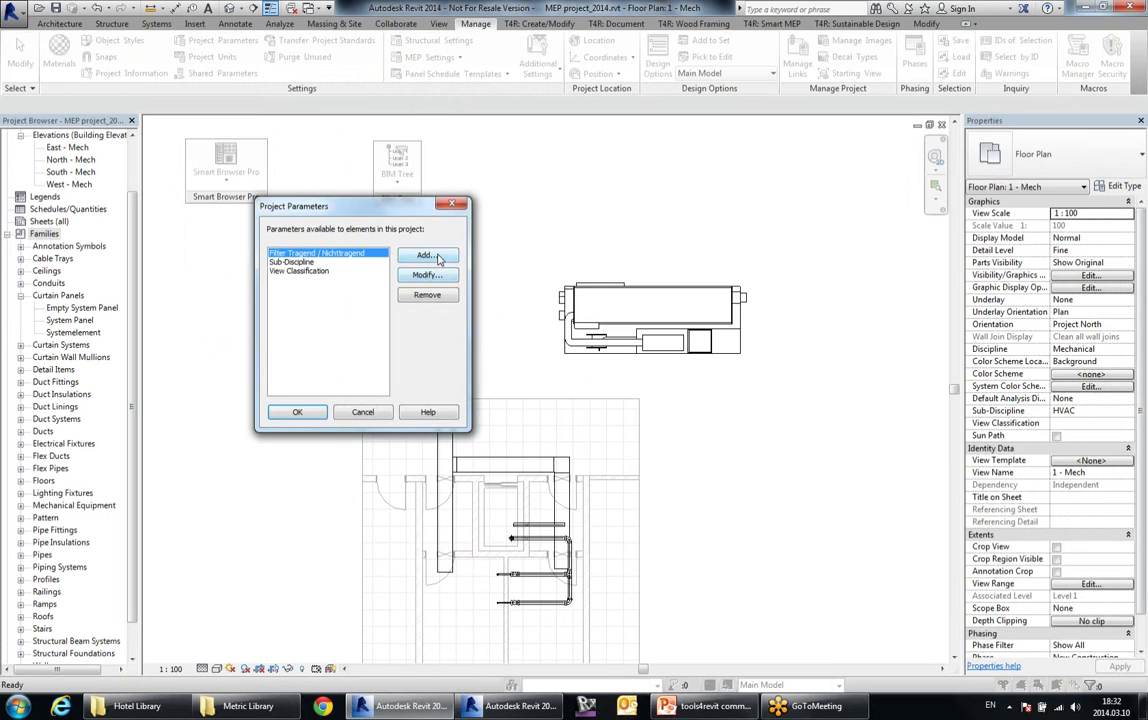
left_click(427, 256)
left_click(437, 353)
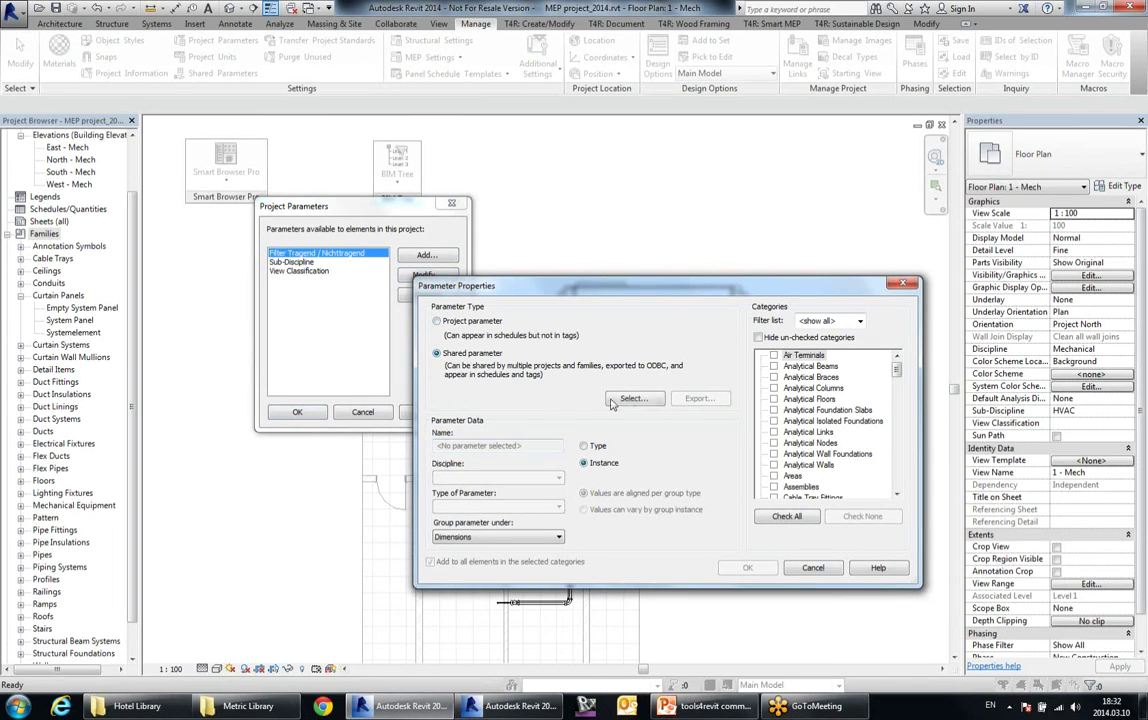
left_click(903, 284)
left_click(451, 203)
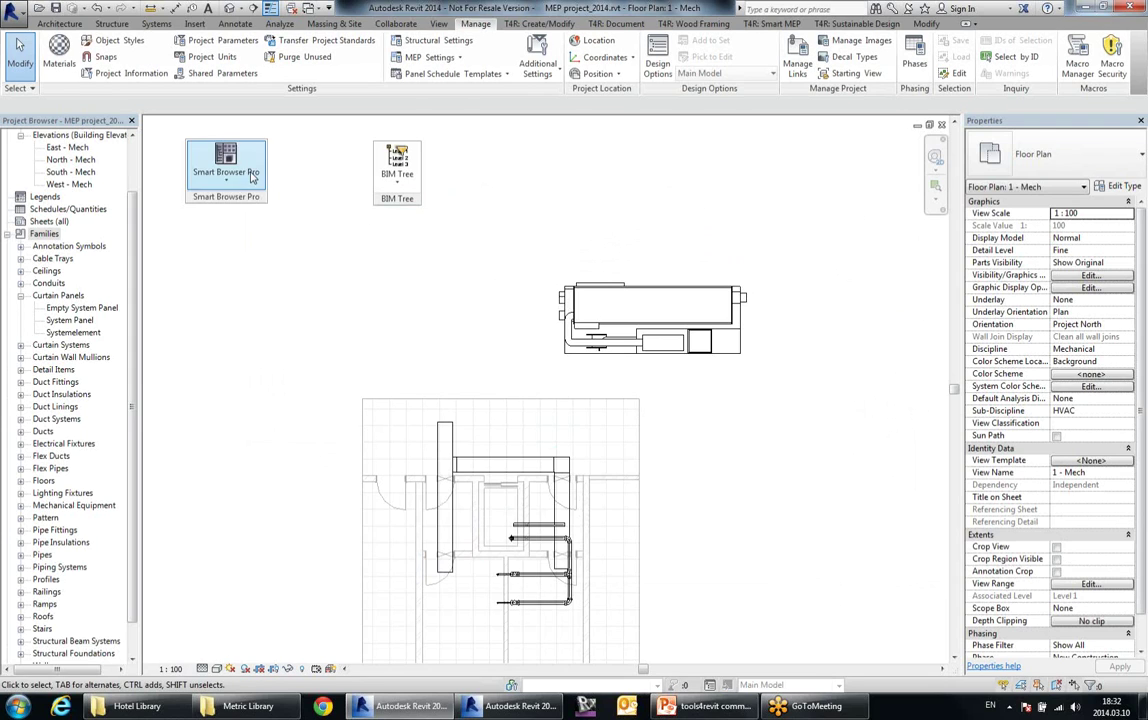
- Start Smart Browser Pro's Create Shared Parameters for the Windows category
left_click(253, 177)
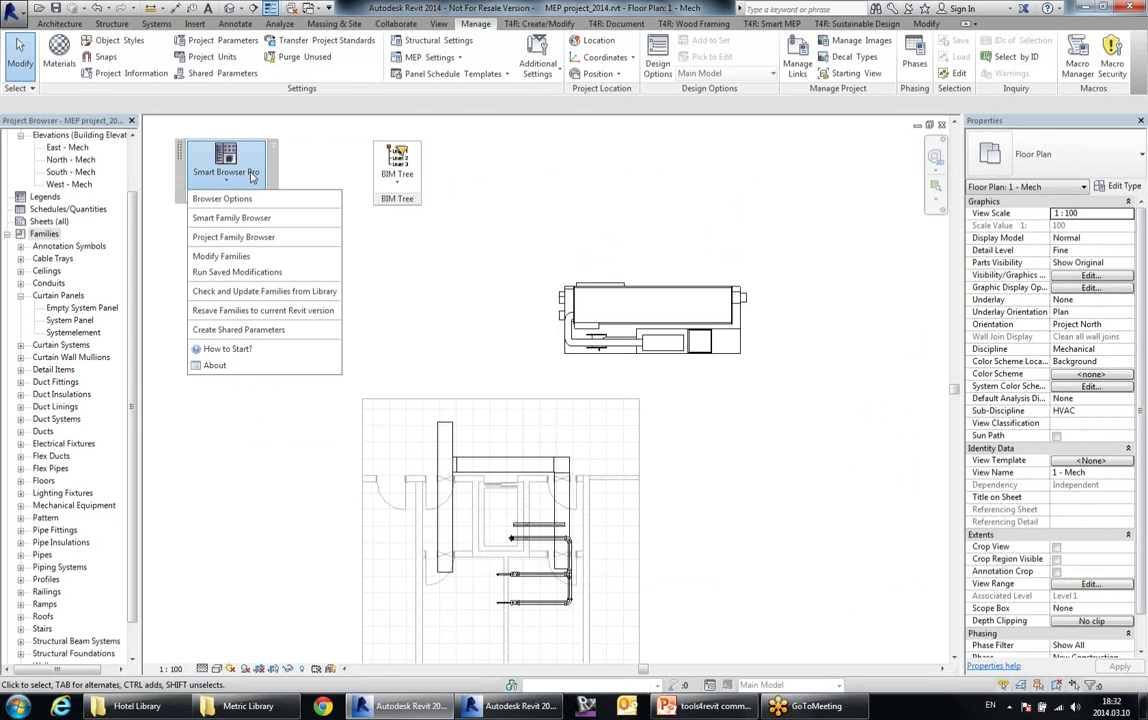
left_click(287, 331)
left_click_drag(302, 210, 342, 213)
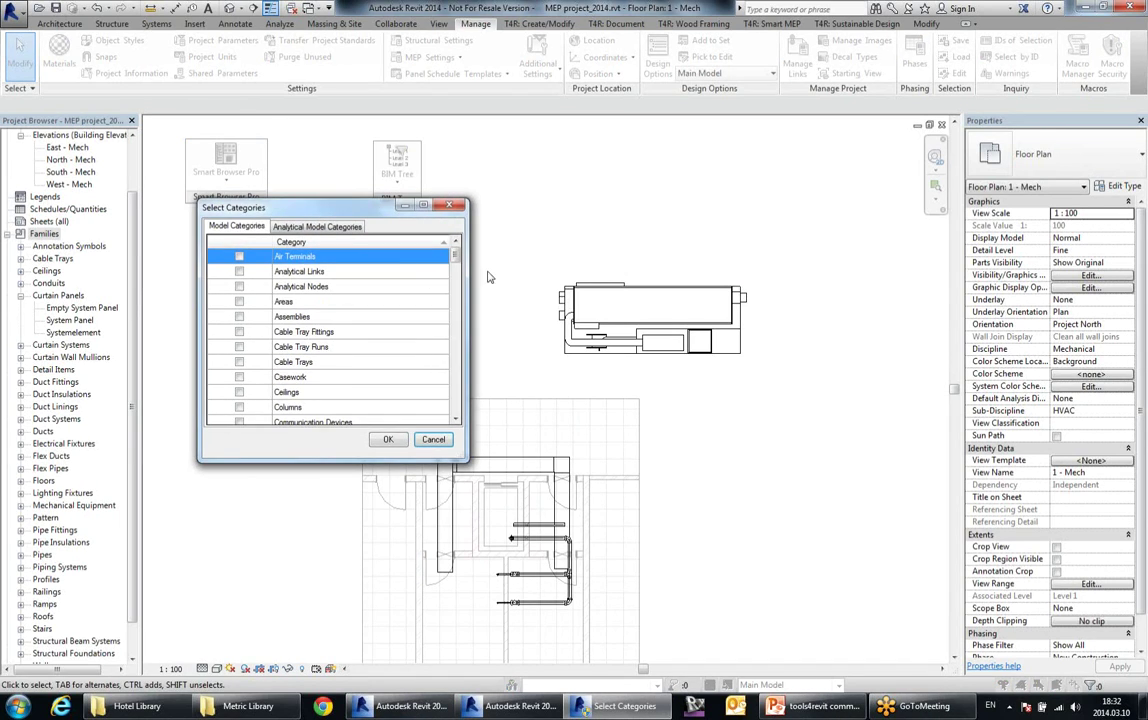
scroll(410, 300, "down", 15)
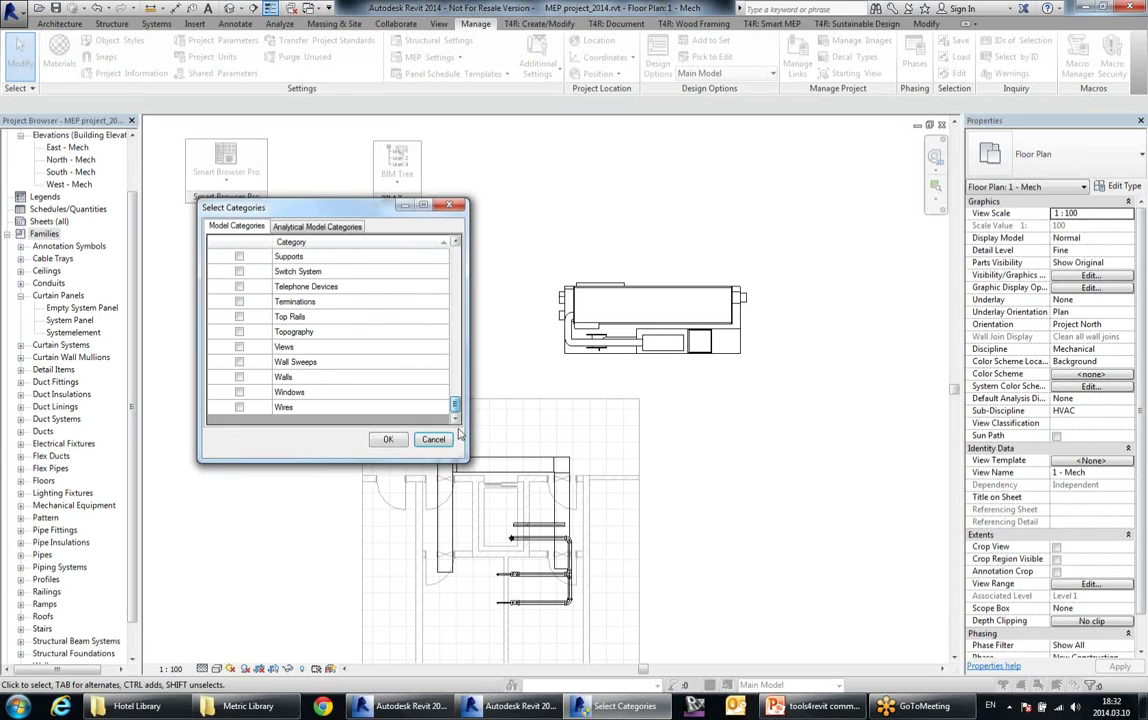
left_click(240, 393)
left_click(386, 439)
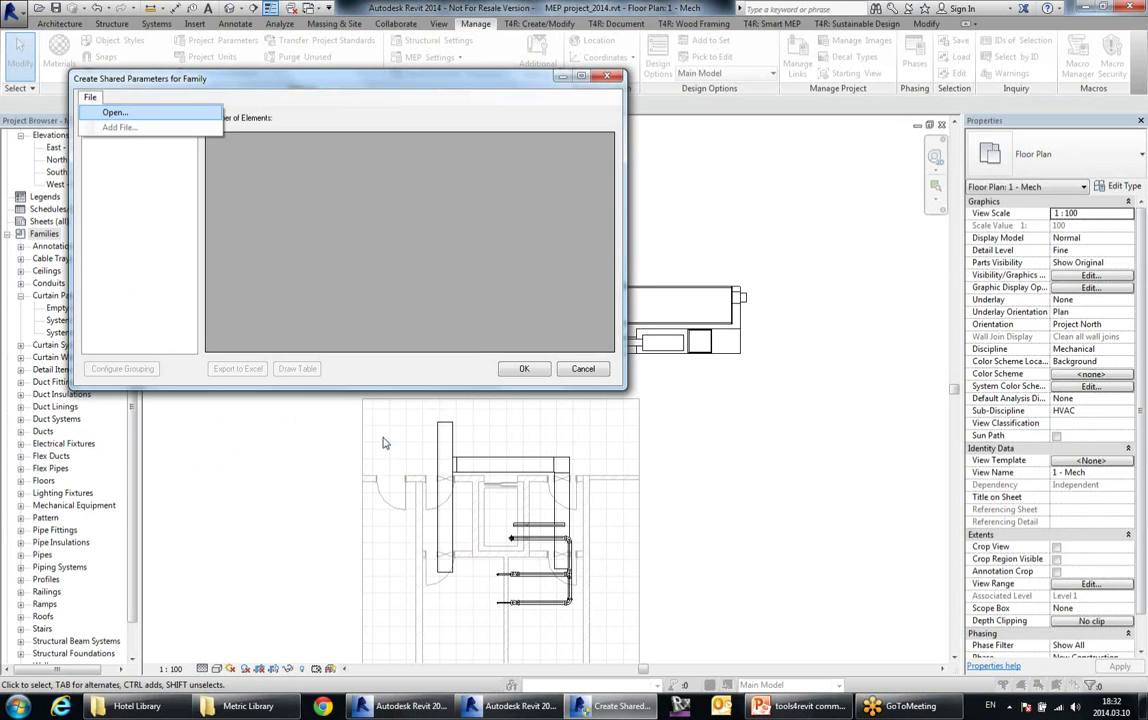
- Load the Shared Parameters.txt file from the Hotel Library folder under !Documents on the C: drive
left_click(138, 110)
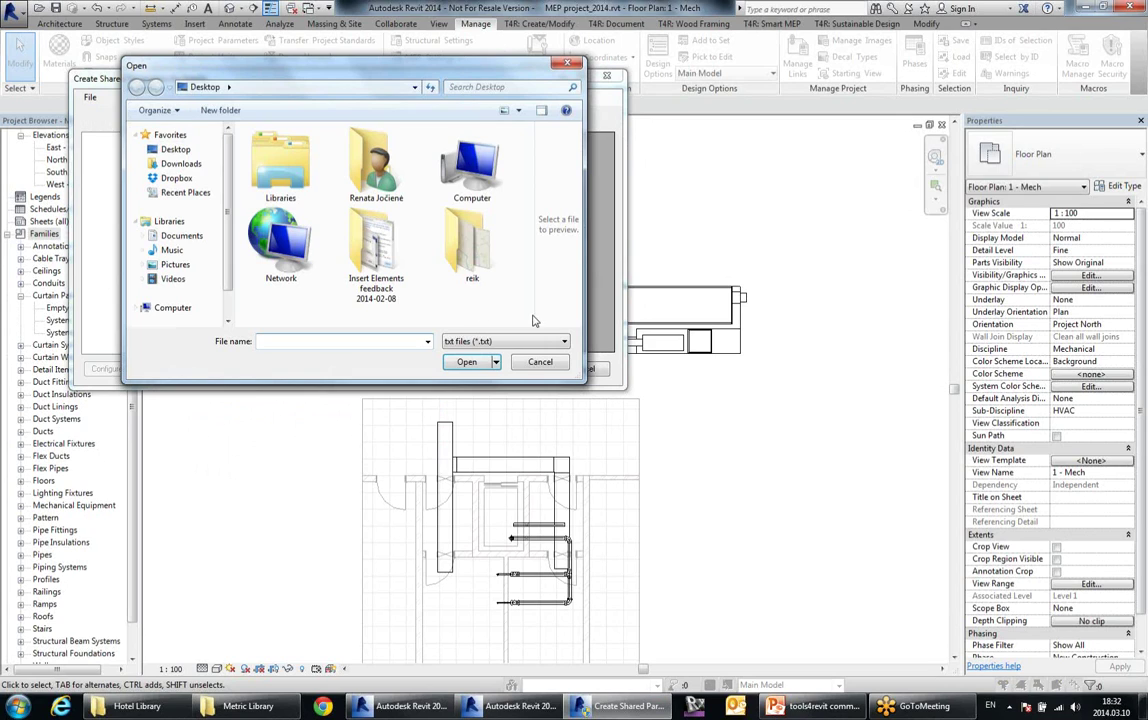
double_click(472, 165)
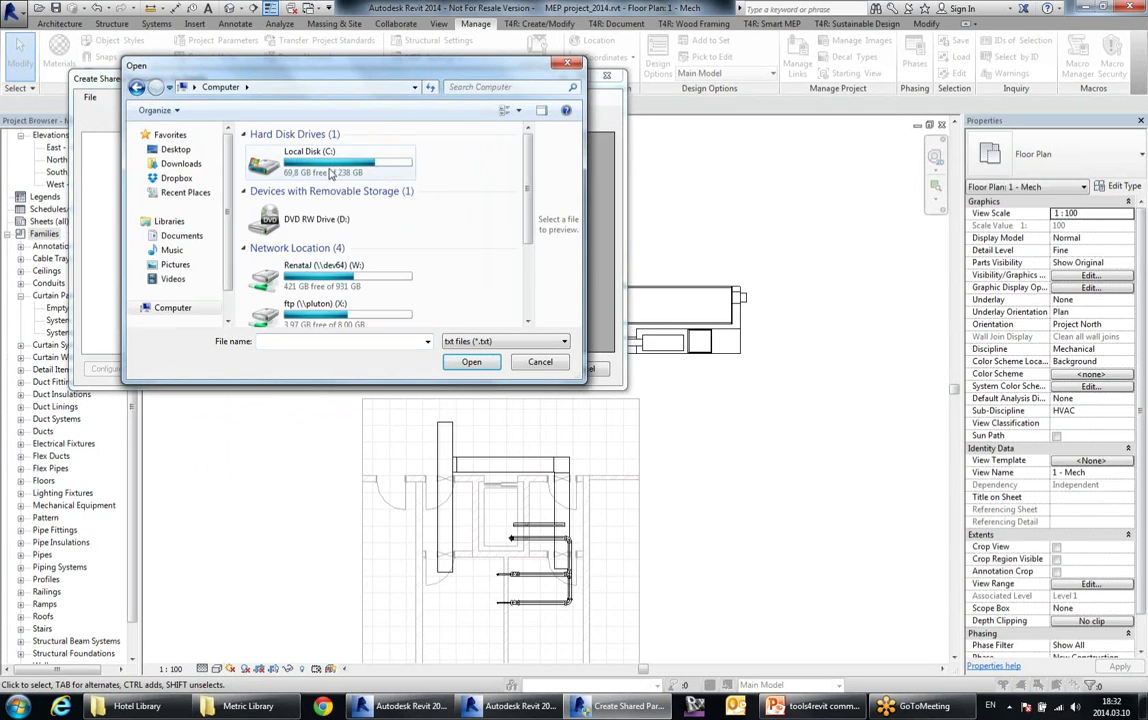
double_click(320, 150)
double_click(285, 150)
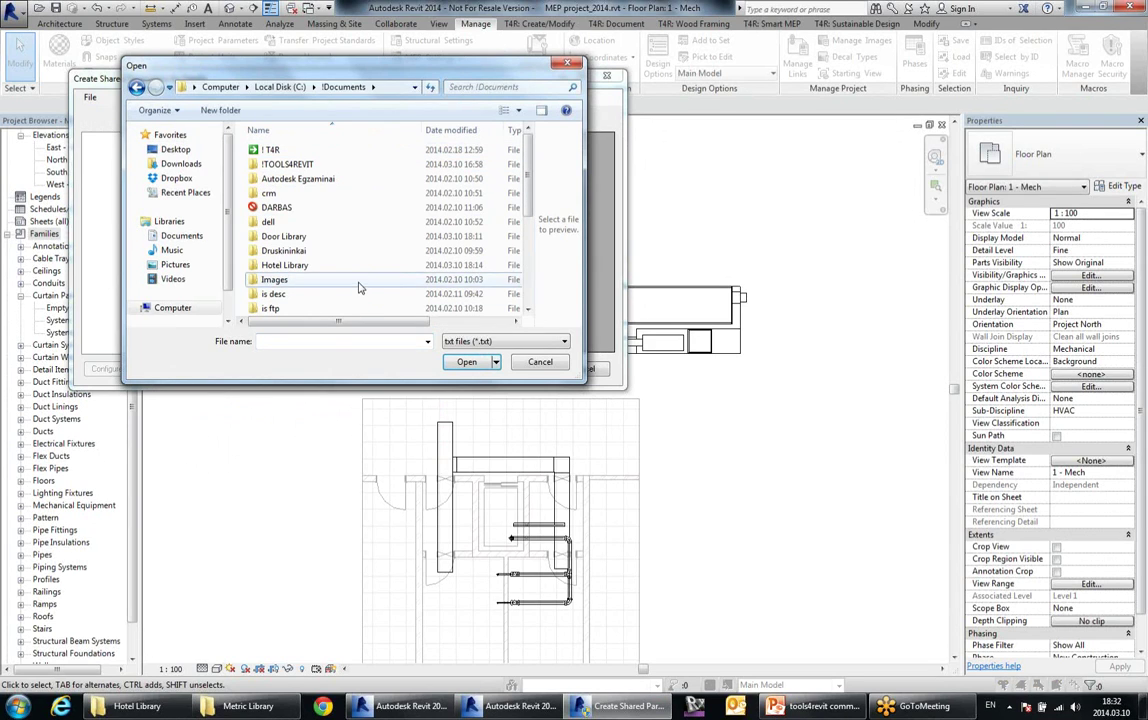
double_click(285, 265)
left_click(300, 165)
double_click(303, 166)
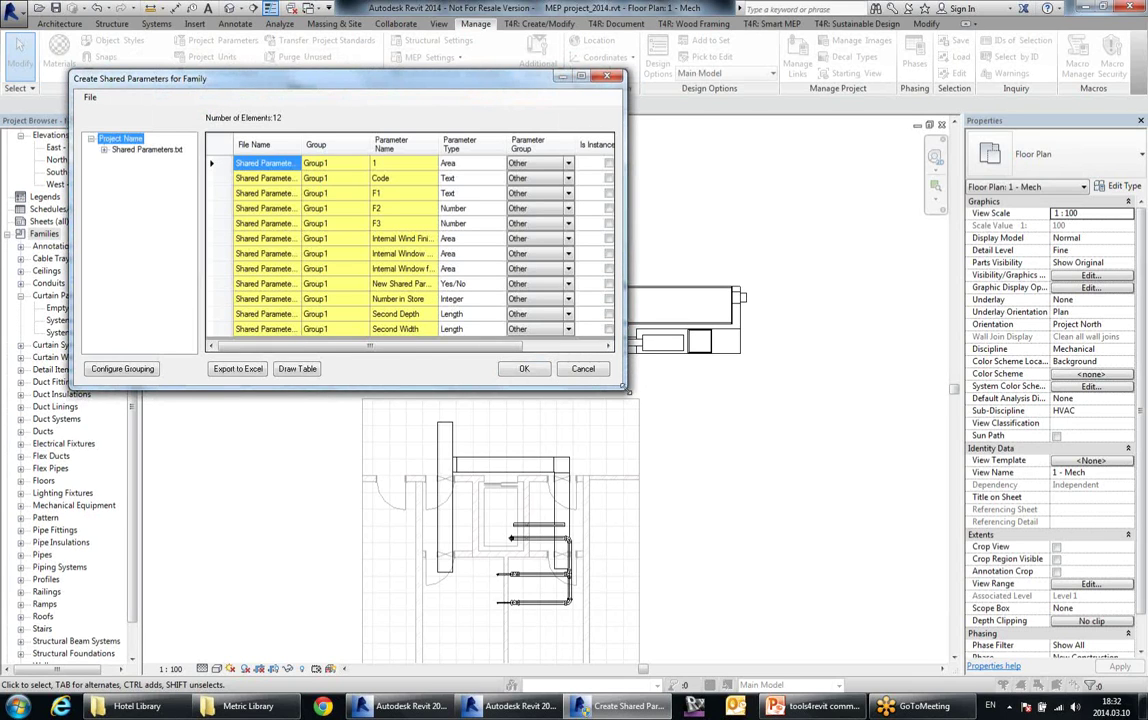
- Enlarge the shared parameter table and select the Code, F1 and F2 parameters for creation
left_click_drag(625, 385, 827, 396)
left_click(677, 179)
left_click(677, 193)
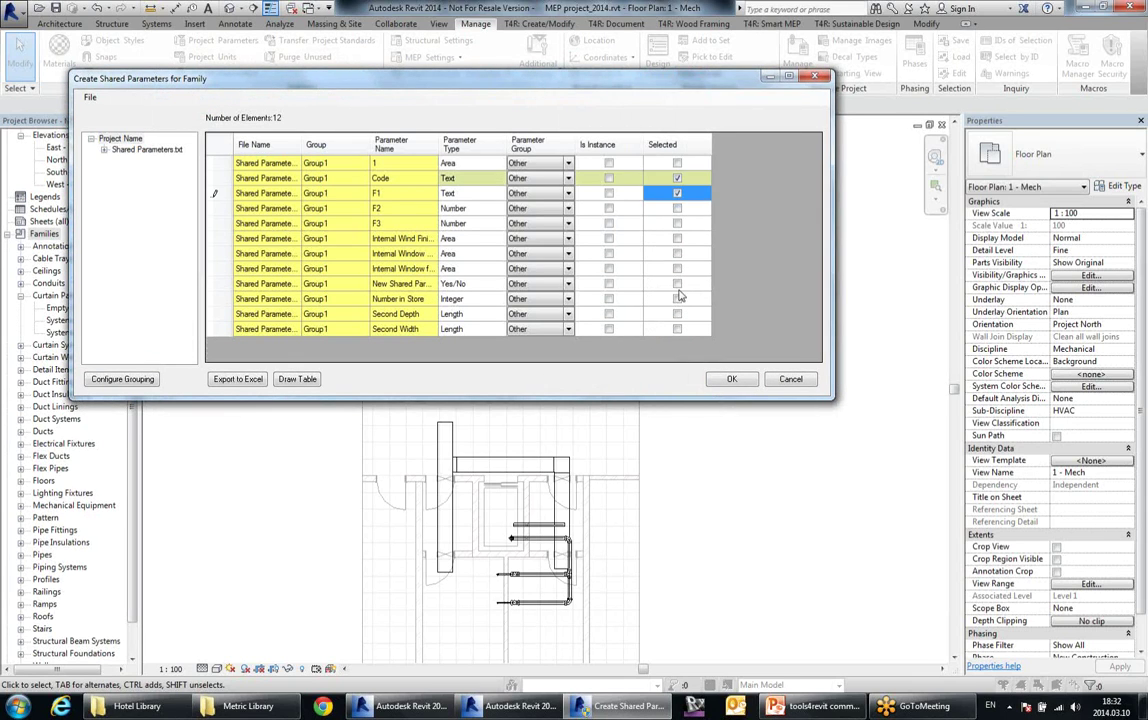
left_click(677, 208)
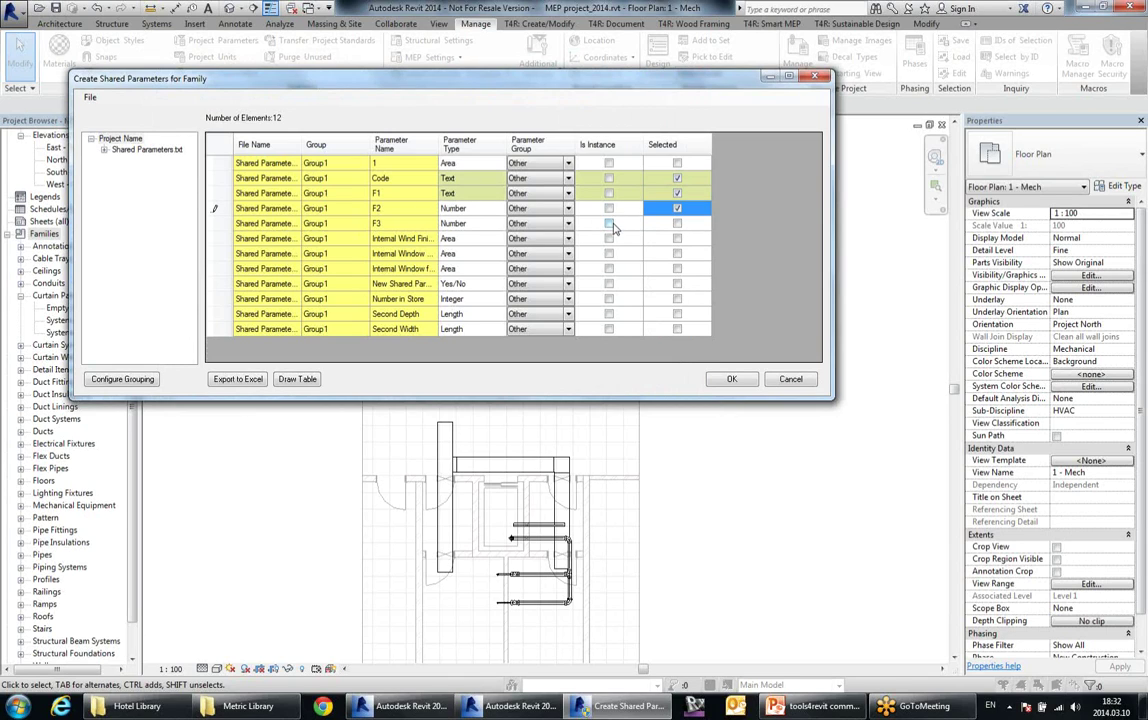
- Make F2 an instance parameter, keep its parameter group as Other, and create the selected shared parameters in the project
left_click(609, 209)
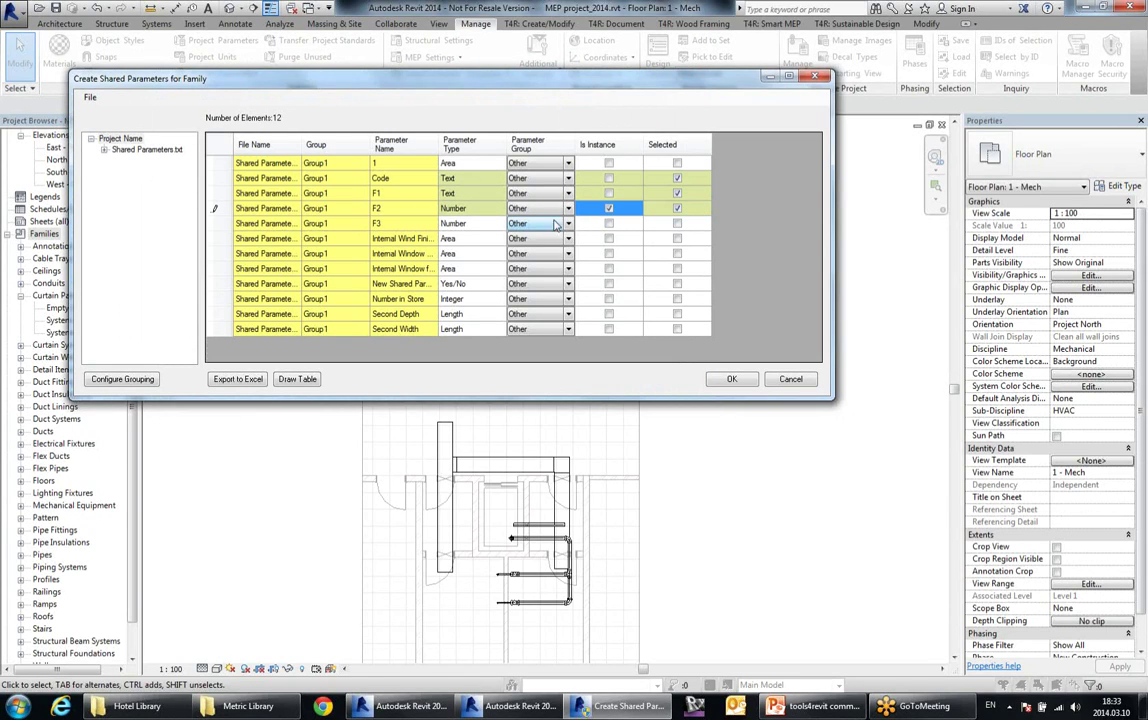
left_click(569, 209)
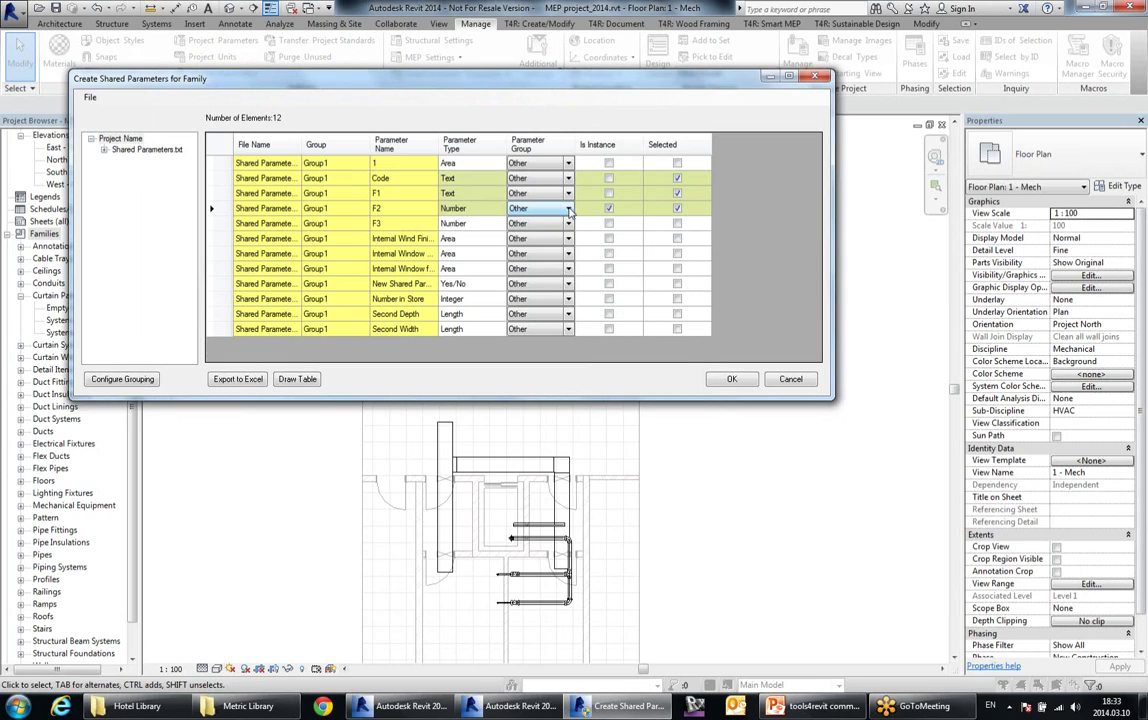
left_click(568, 208)
left_click_drag(582, 370, 587, 245)
left_click(569, 210)
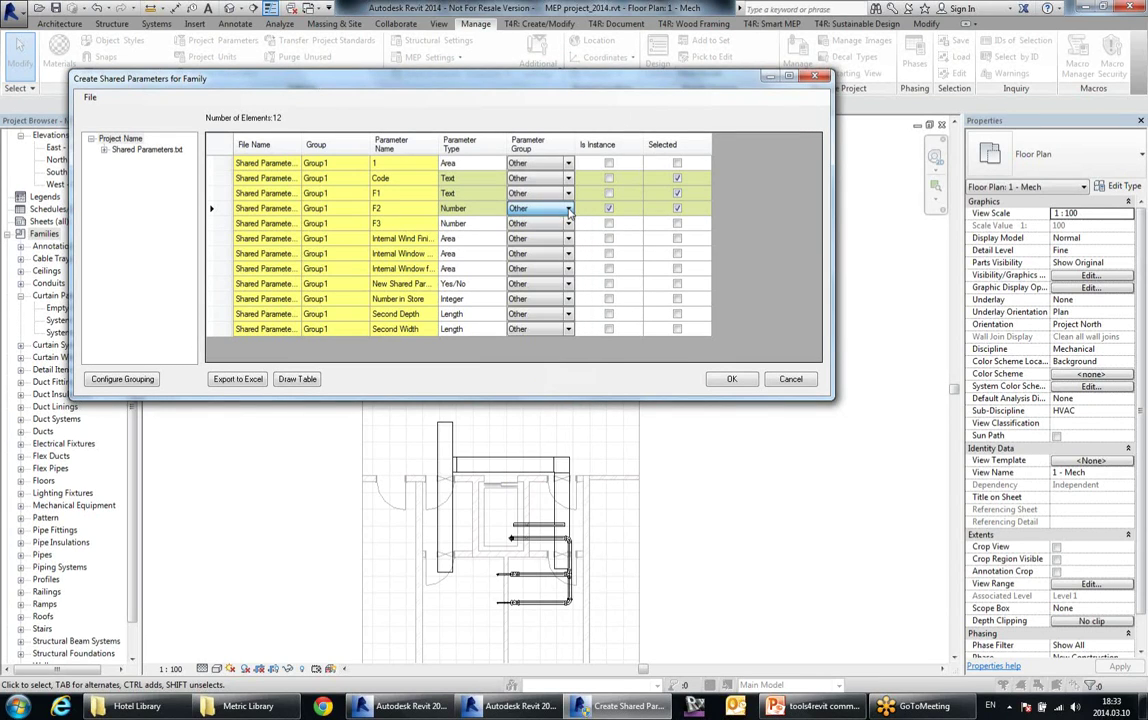
left_click(731, 380)
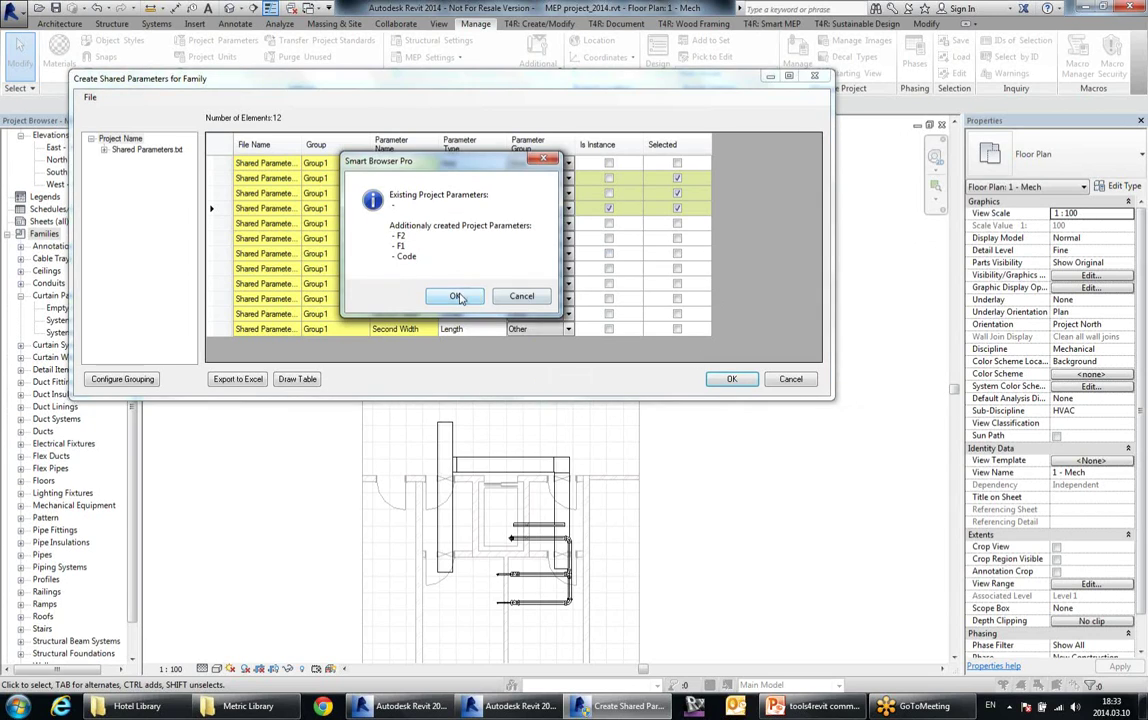
left_click(452, 297)
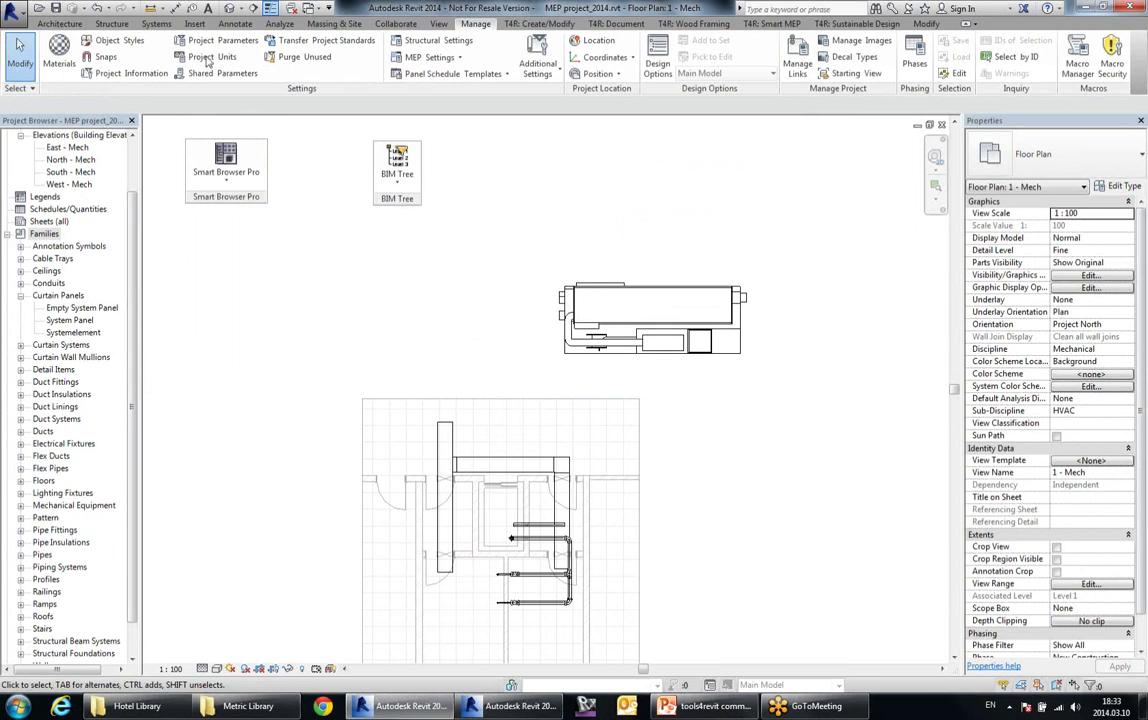
- Check the F1 project parameter's properties and assigned categories, and close the project parameters without changes
left_click(210, 44)
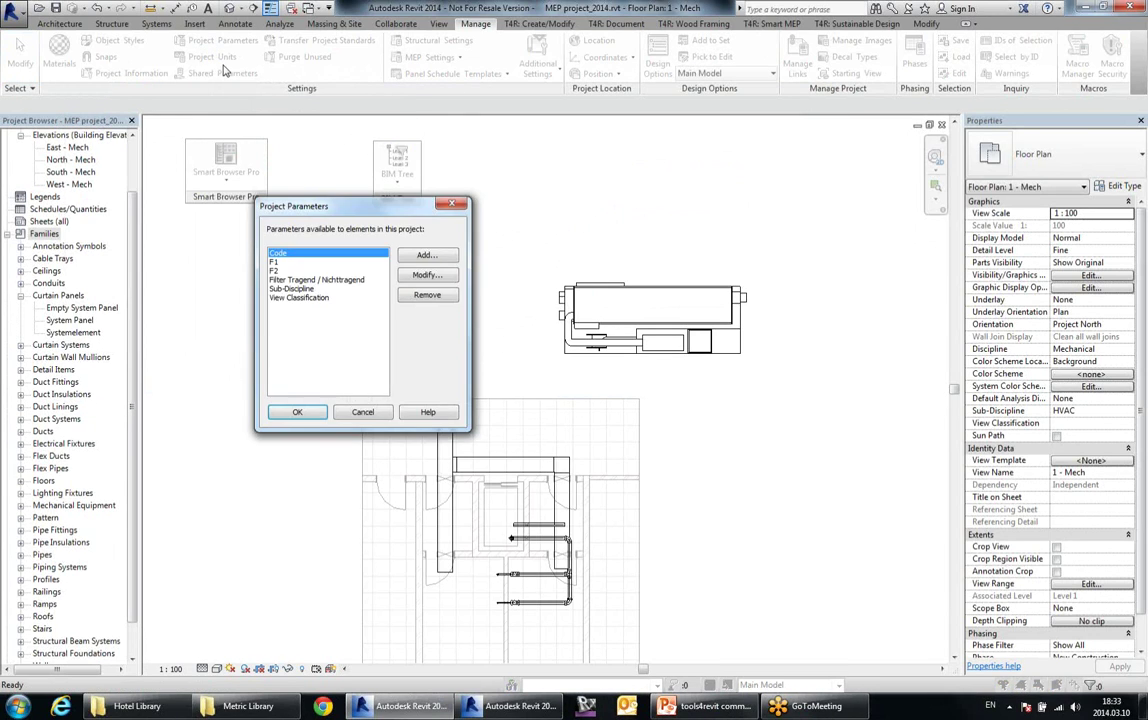
left_click(282, 262)
left_click(281, 269)
left_click(281, 262)
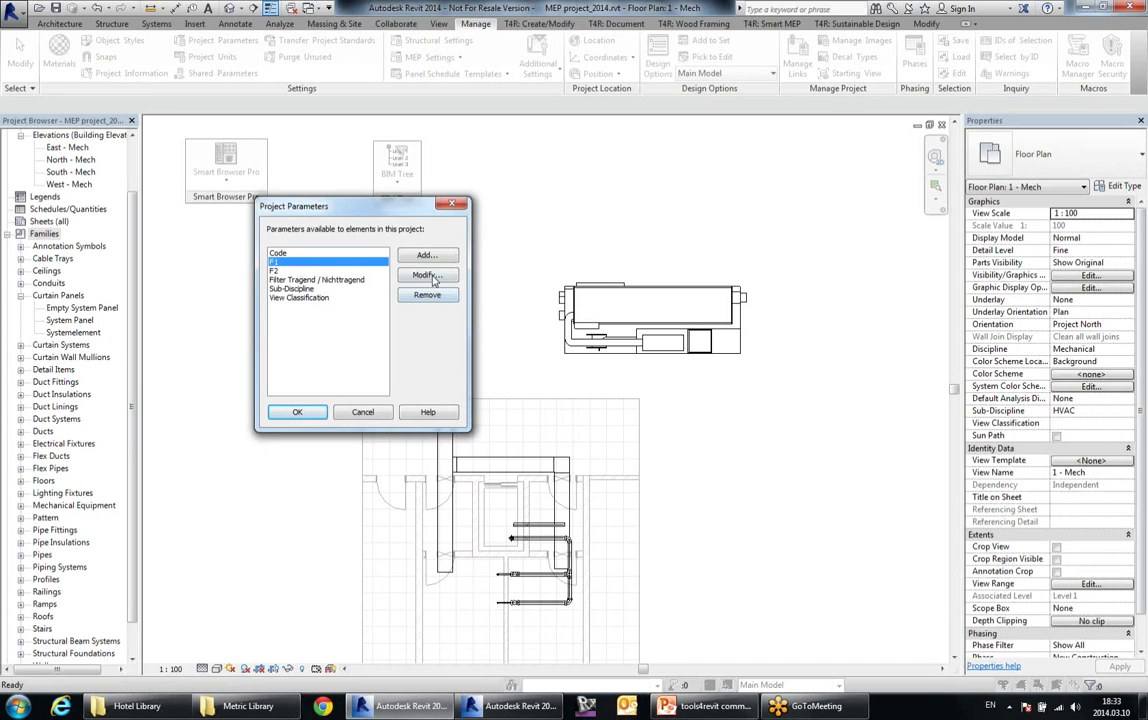
left_click(410, 274)
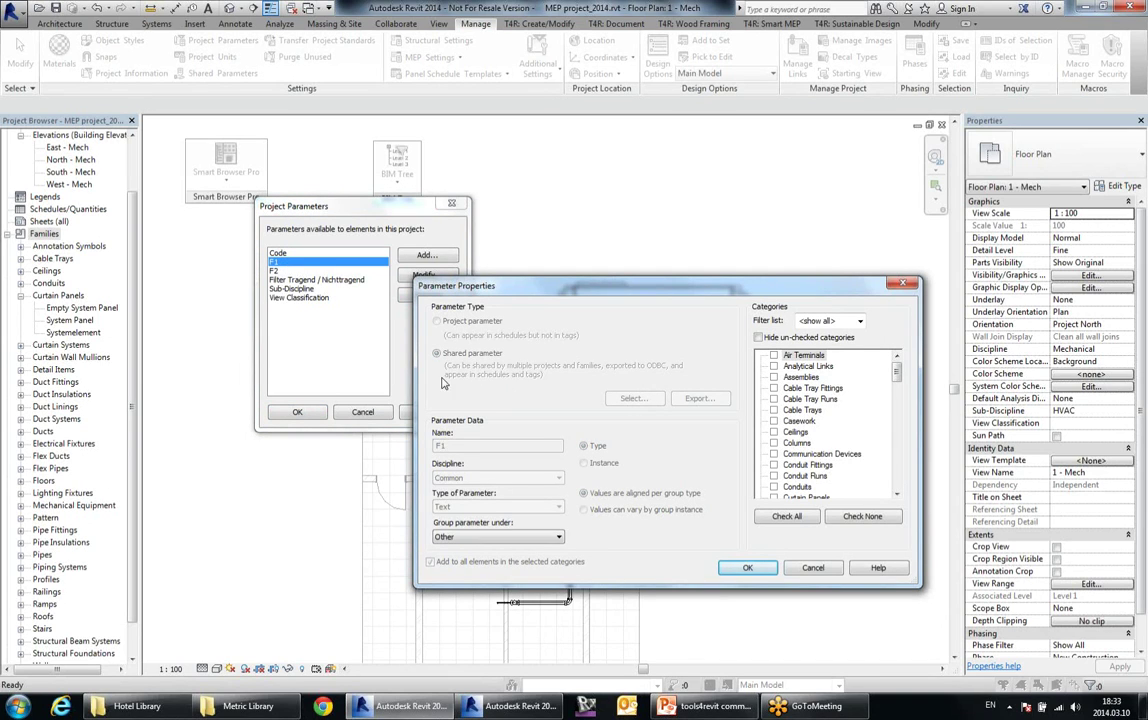
left_click_drag(896, 371, 907, 490)
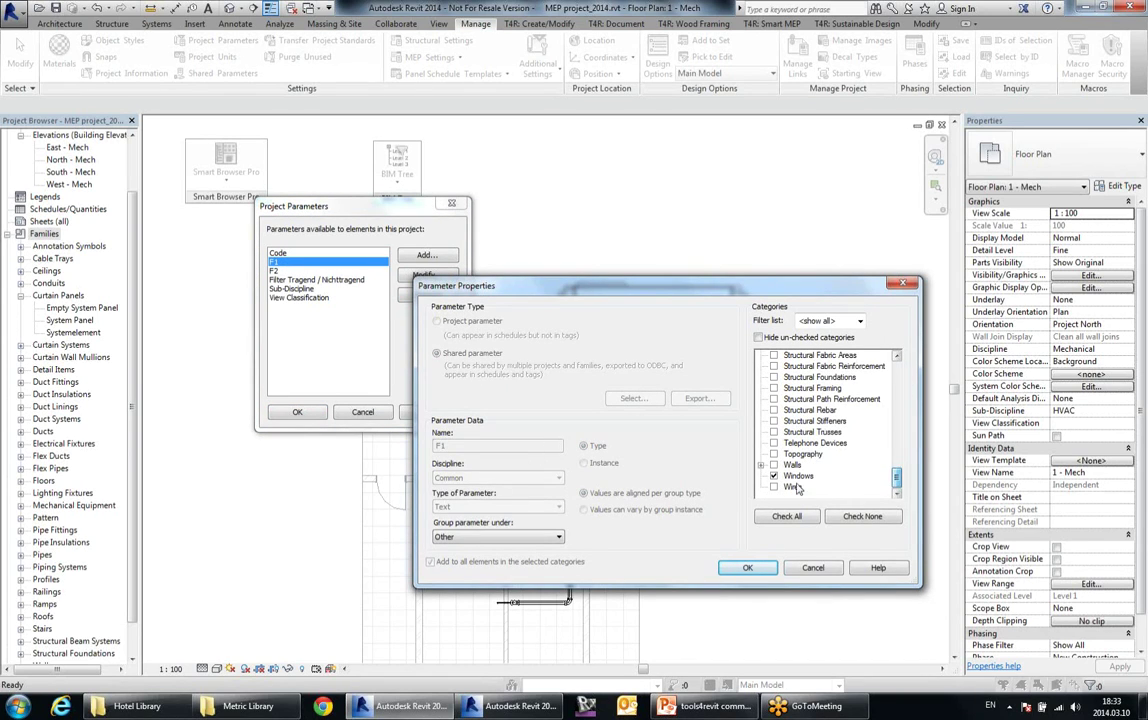
left_click(808, 573)
left_click(457, 206)
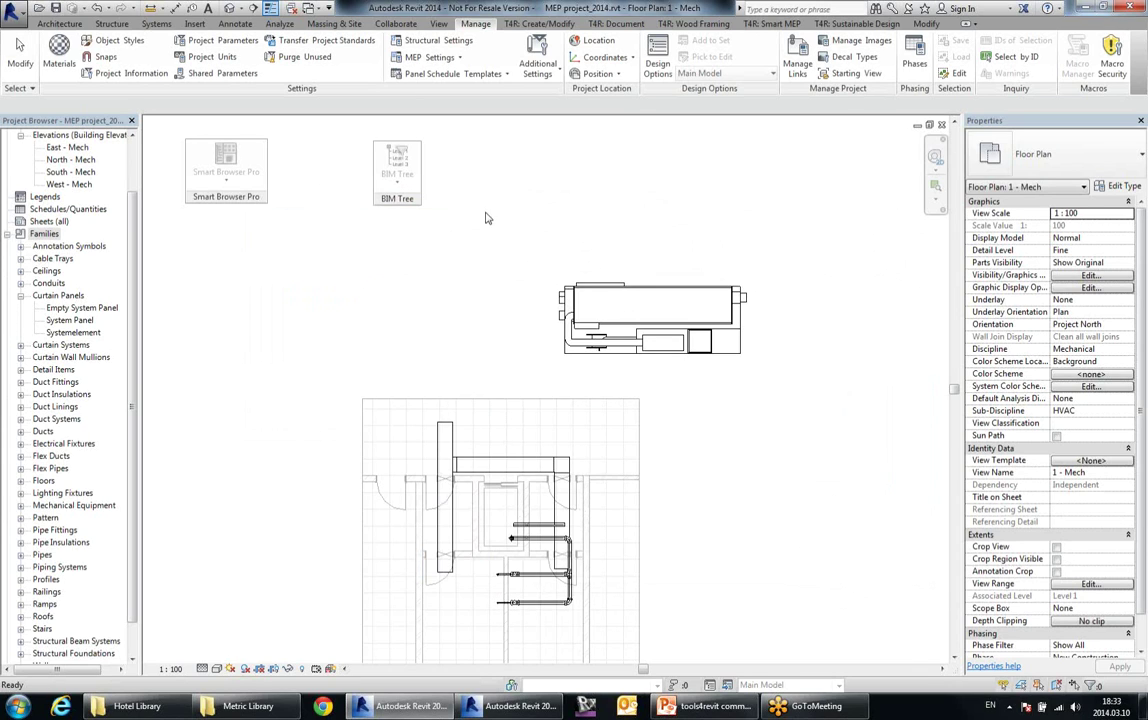
- Look through the family categories and type previews in Smart Browser Pro's Project Family Browser, and close it
left_click(226, 168)
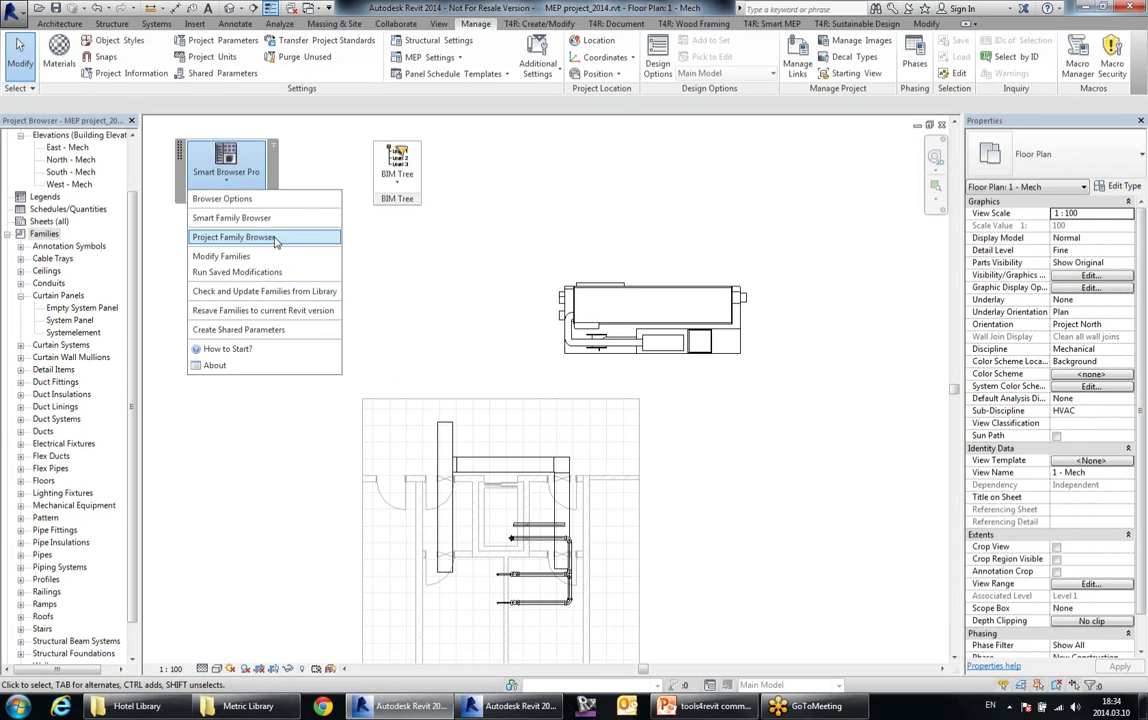
left_click(232, 239)
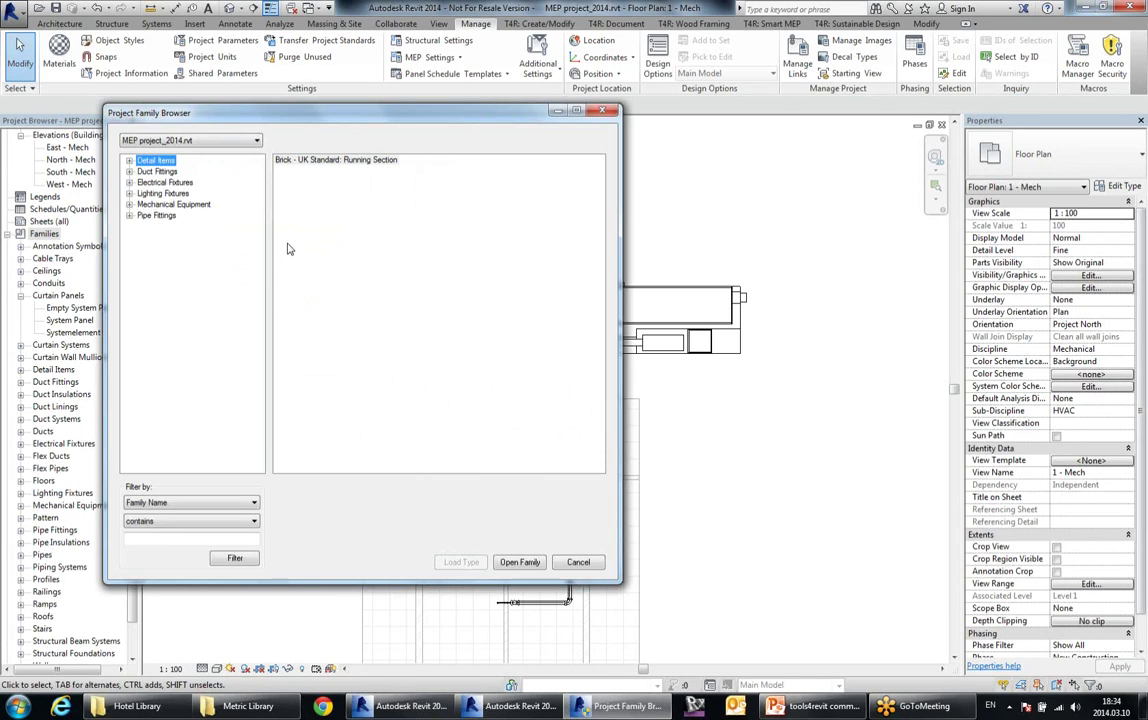
left_click(156, 172)
left_click(159, 184)
left_click(163, 205)
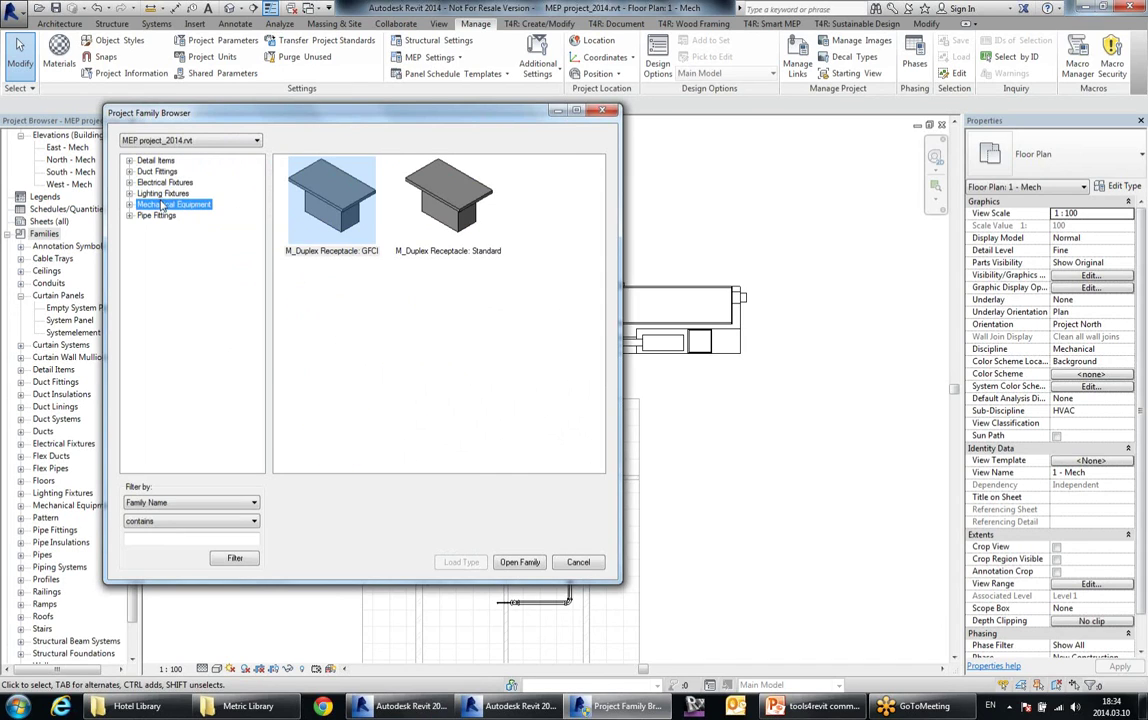
left_click(160, 216)
left_click(158, 185)
left_click(155, 161)
left_click(165, 193)
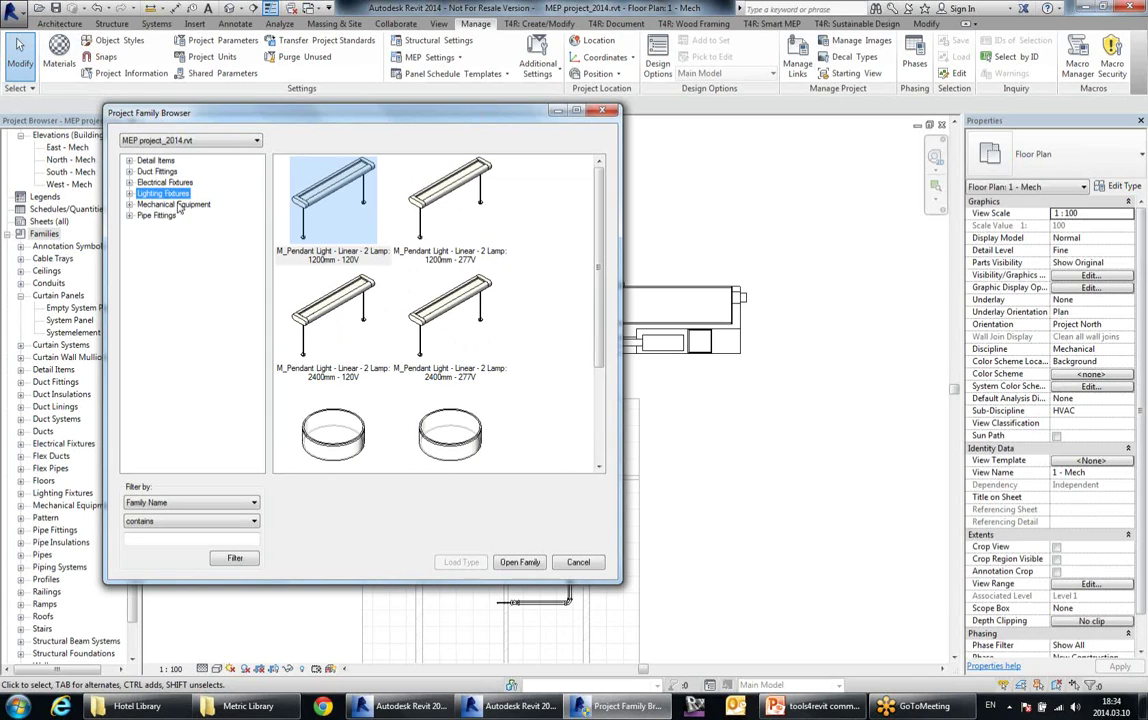
left_click_drag(507, 122, 501, 155)
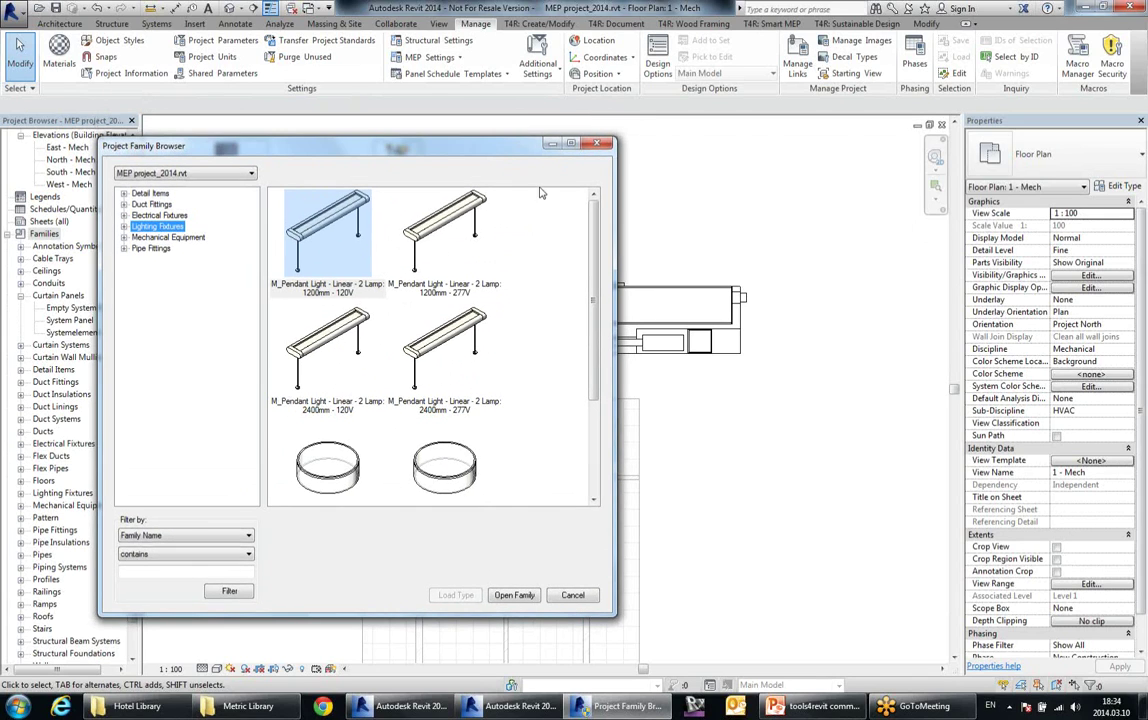
left_click(598, 146)
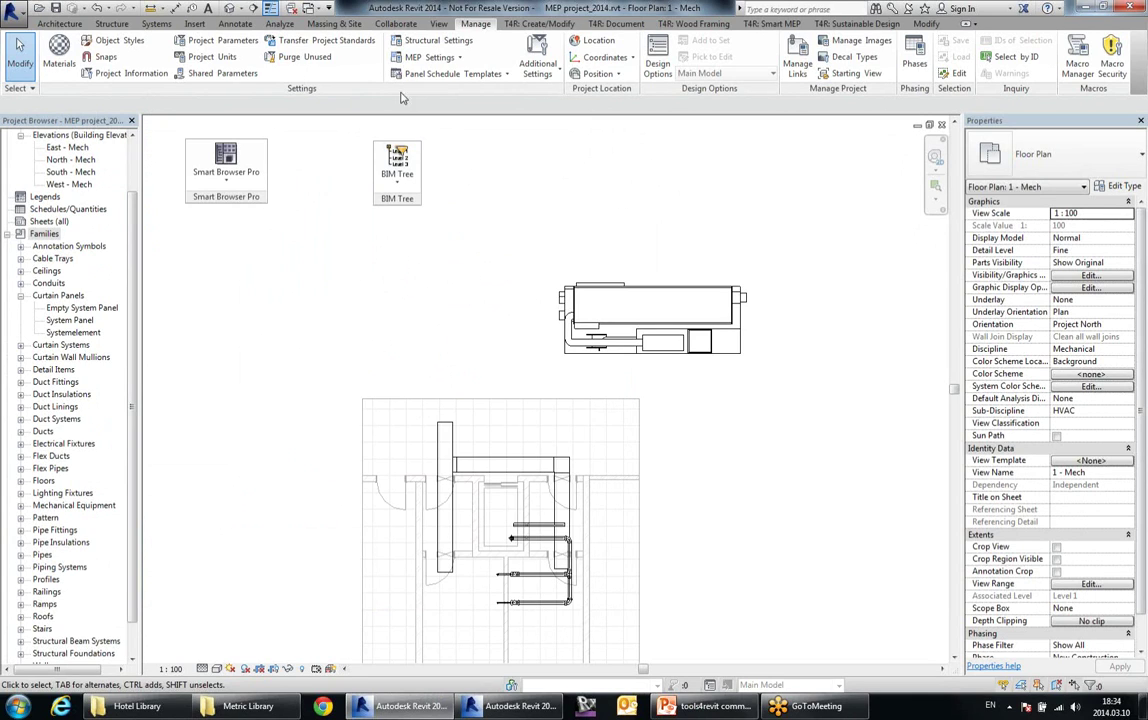
- Browse Revit's own type list for placing a component, and leave the command without placing anything
left_click(62, 22)
left_click(177, 57)
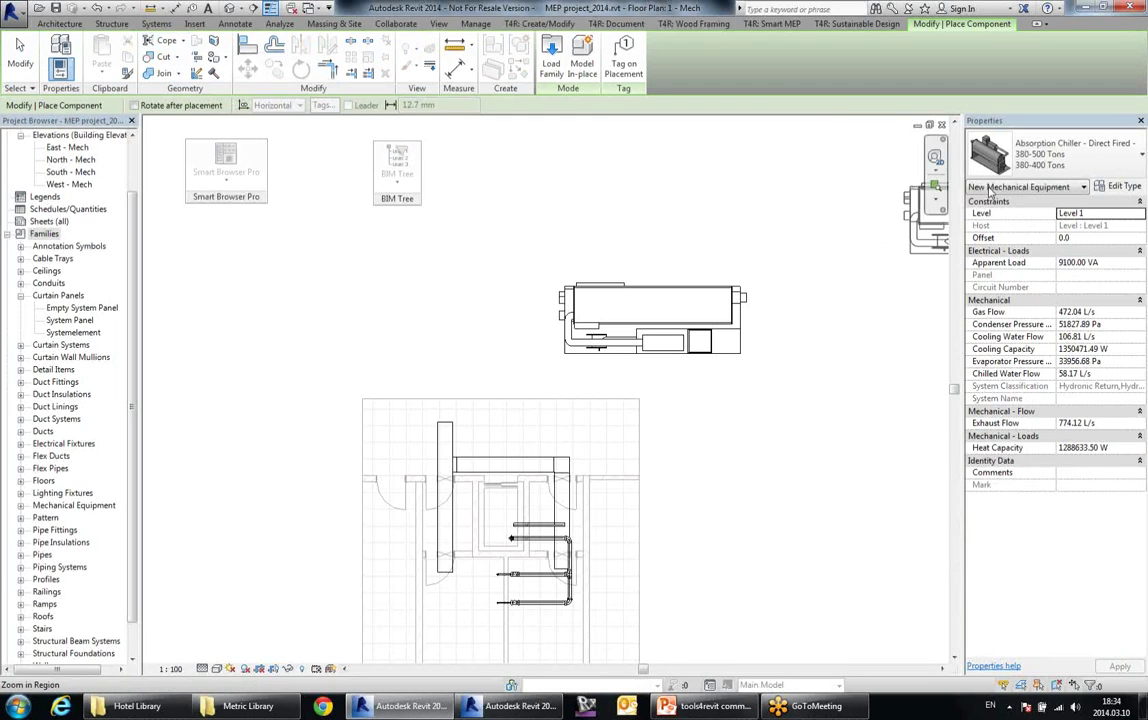
left_click(1040, 155)
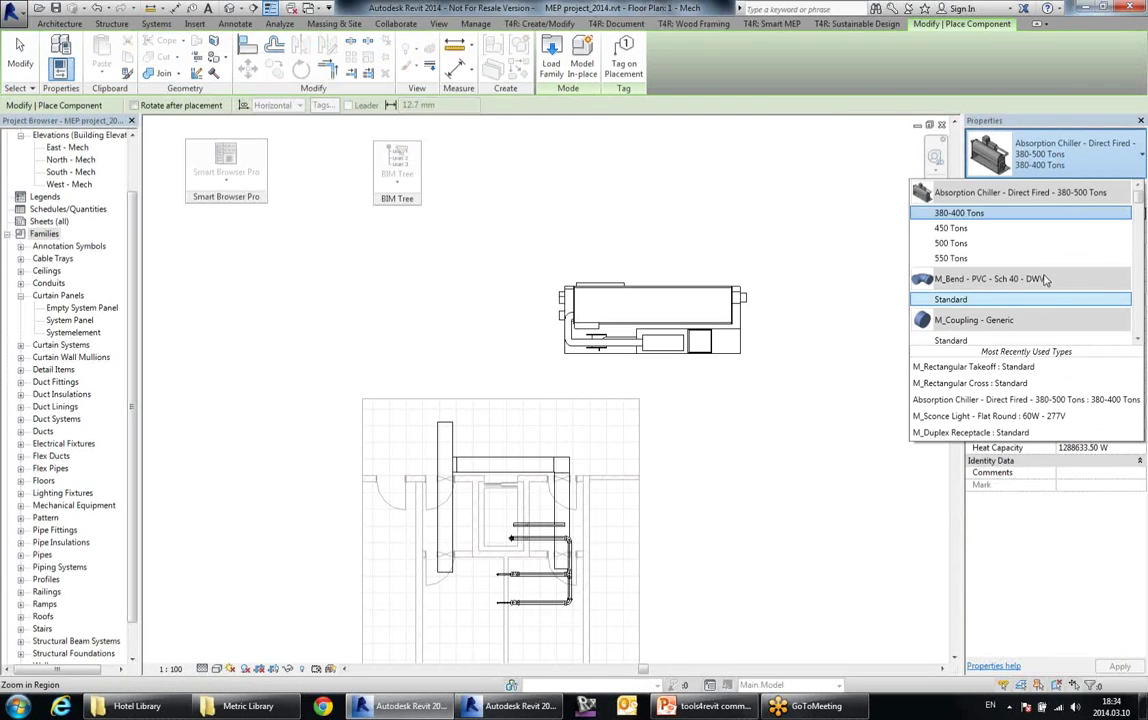
scroll(1045, 279, "down", 10)
scroll(1045, 272, "down", 8)
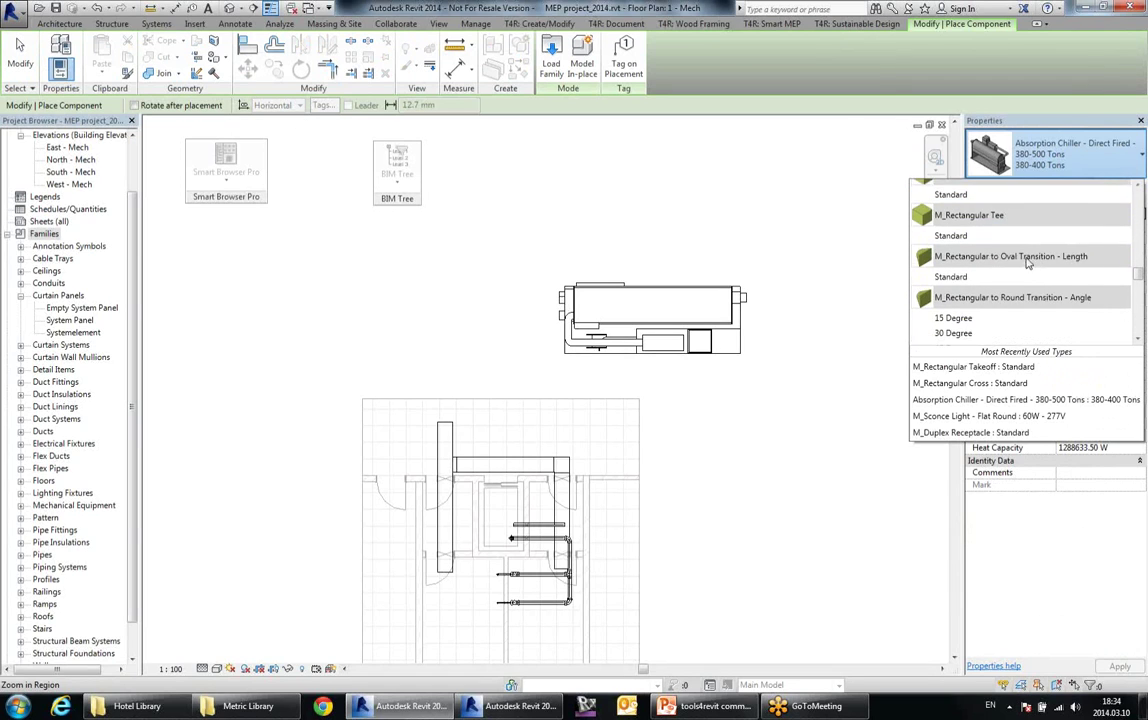
scroll(1027, 262, "down", 4)
scroll(1033, 266, "up", 8)
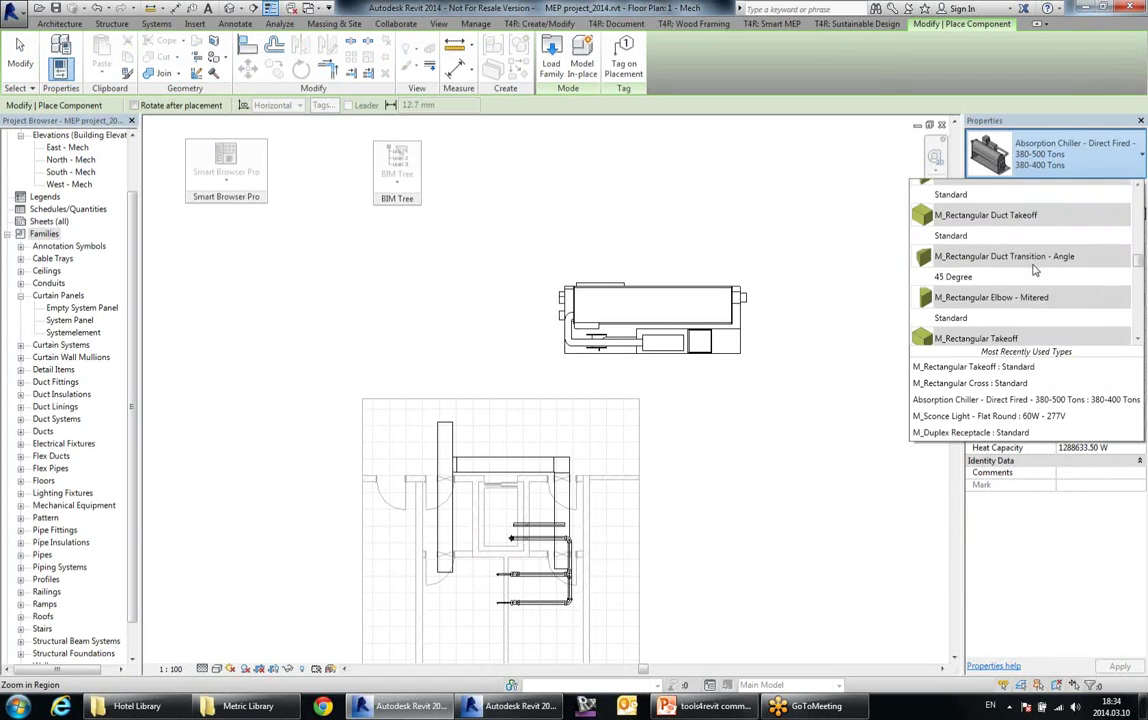
scroll(1033, 268, "up", 12)
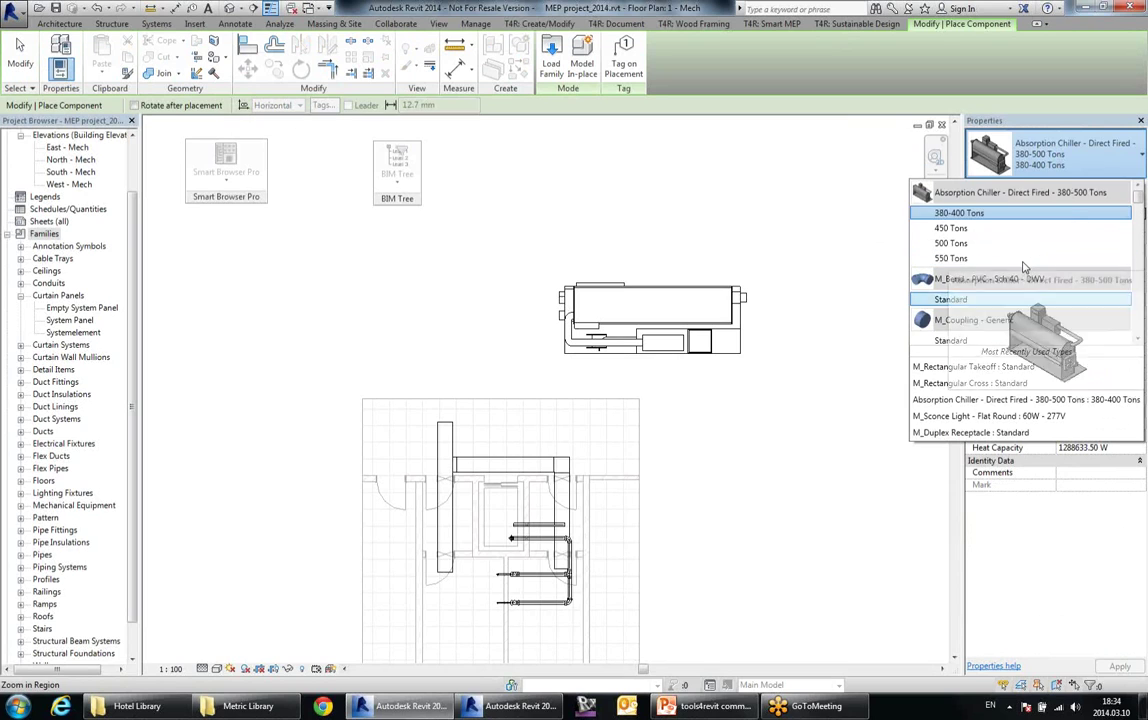
key("Escape")
key("Escape")
- Reopen the Project Family Browser, go through its categories, and show the Lighting Fixtures types
left_click(250, 174)
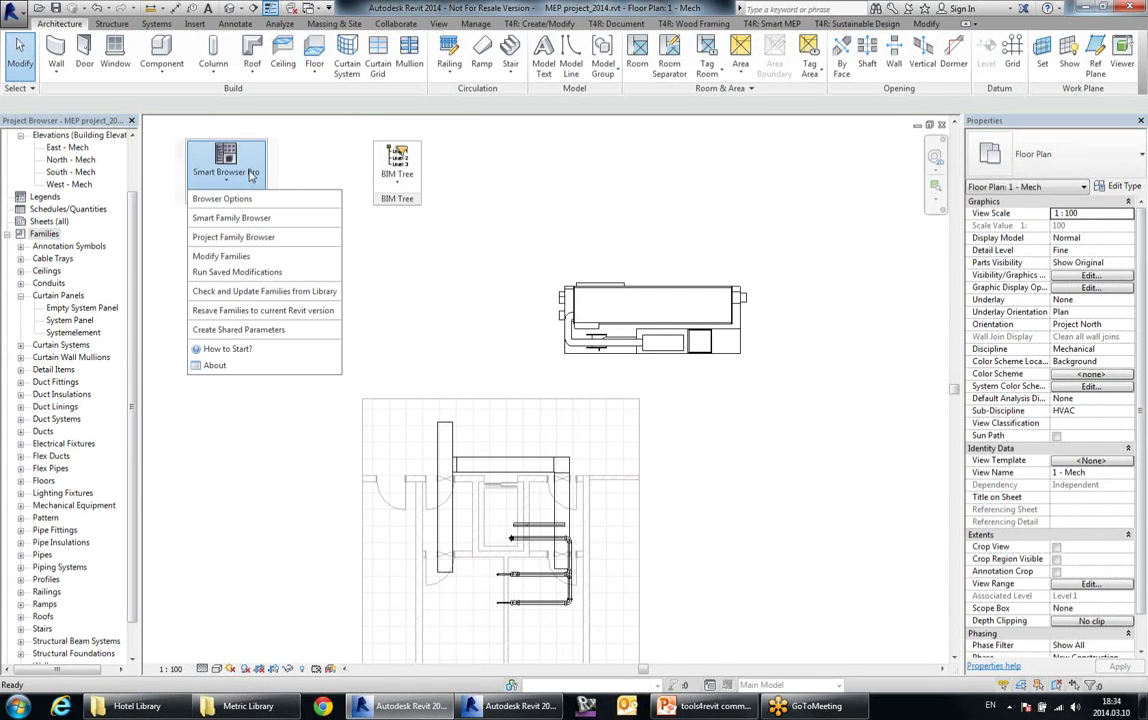
left_click(256, 238)
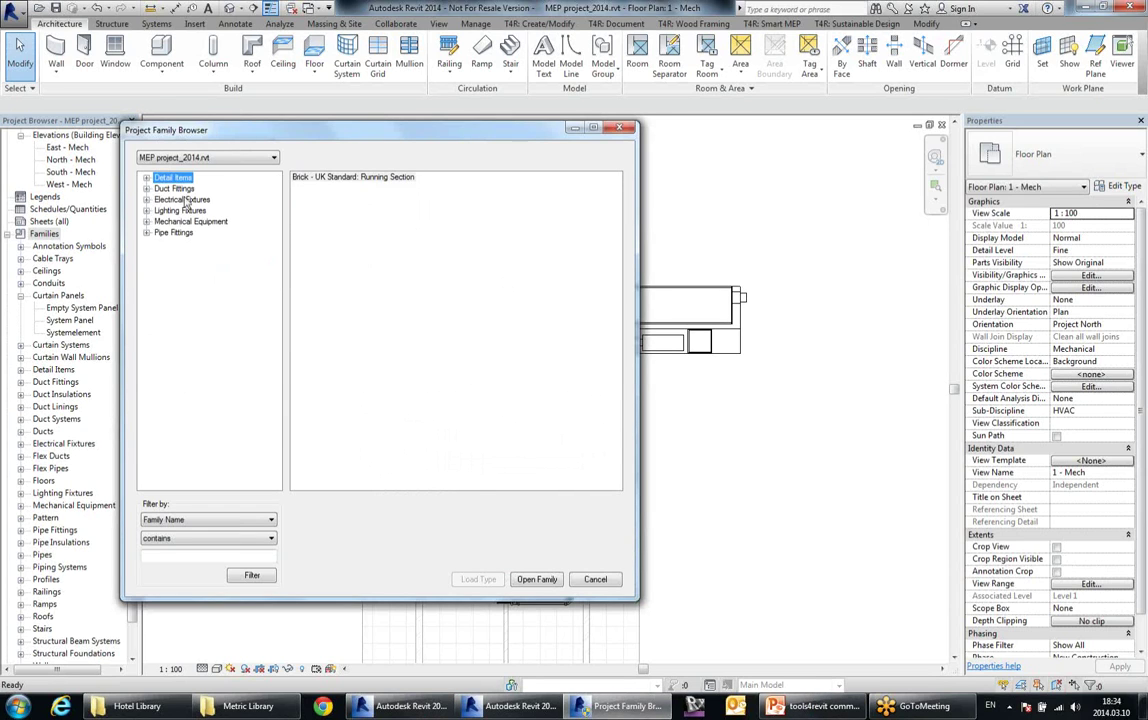
left_click(178, 189)
key("Down")
key("Down")
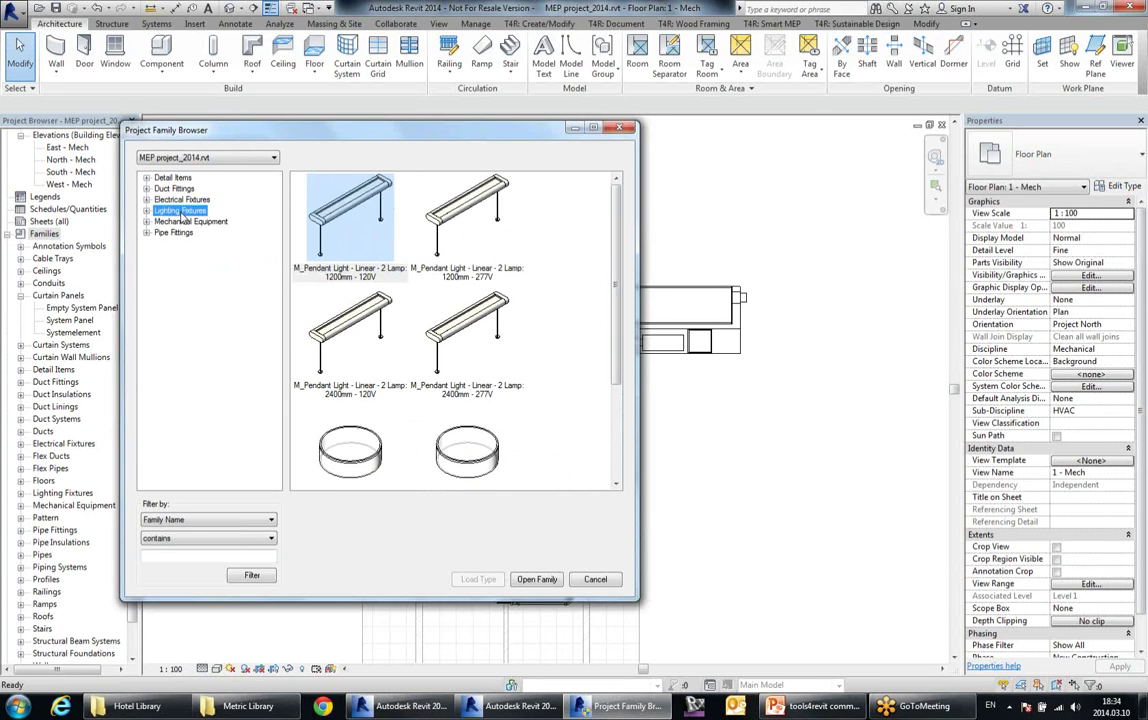
left_click(184, 223)
left_click(182, 232)
left_click(180, 221)
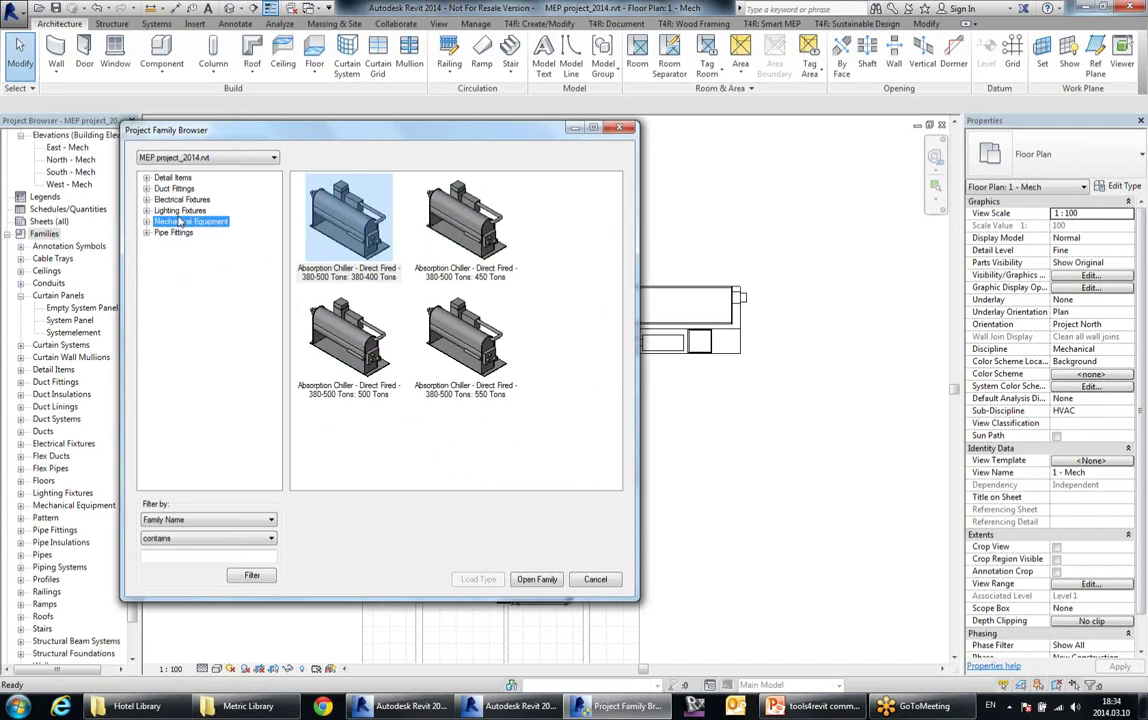
left_click(180, 211)
- Place the M_Pendant Light - Linear - 2 Lamp: 1200mm - 120V on a face of the linked architectural model, and end placement
left_click(326, 192)
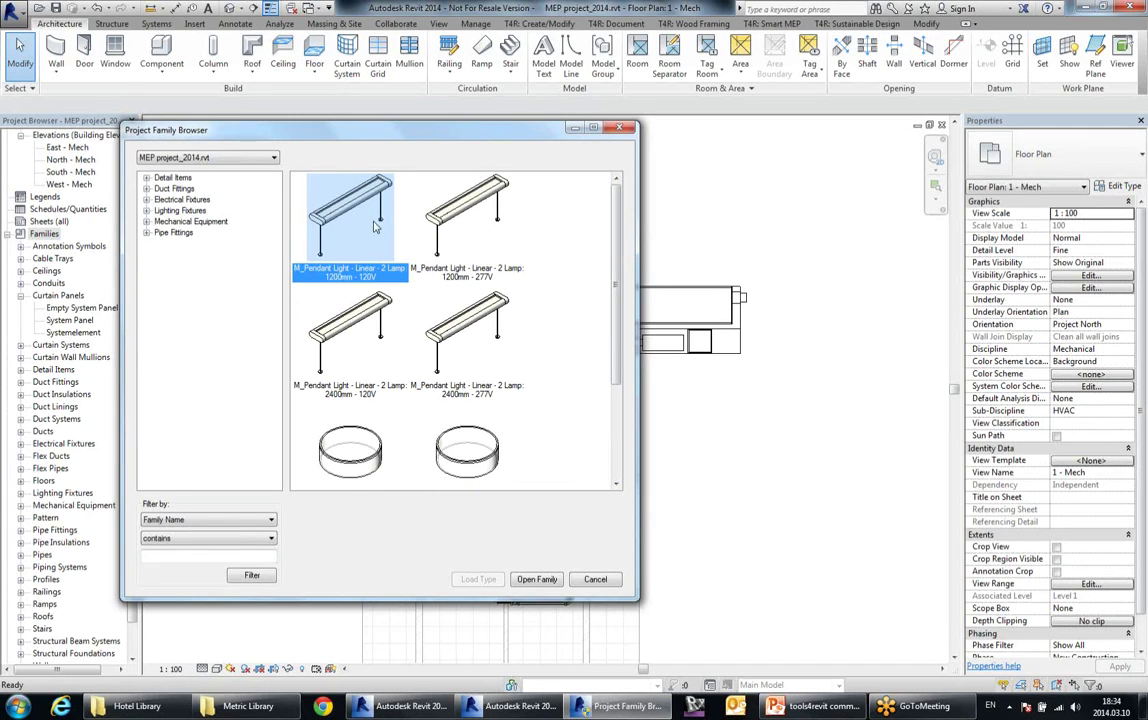
middle_click_drag(801, 418, 794, 435)
middle_click_drag(799, 374, 892, 289)
middle_click_drag(796, 407, 875, 349)
left_click(671, 74)
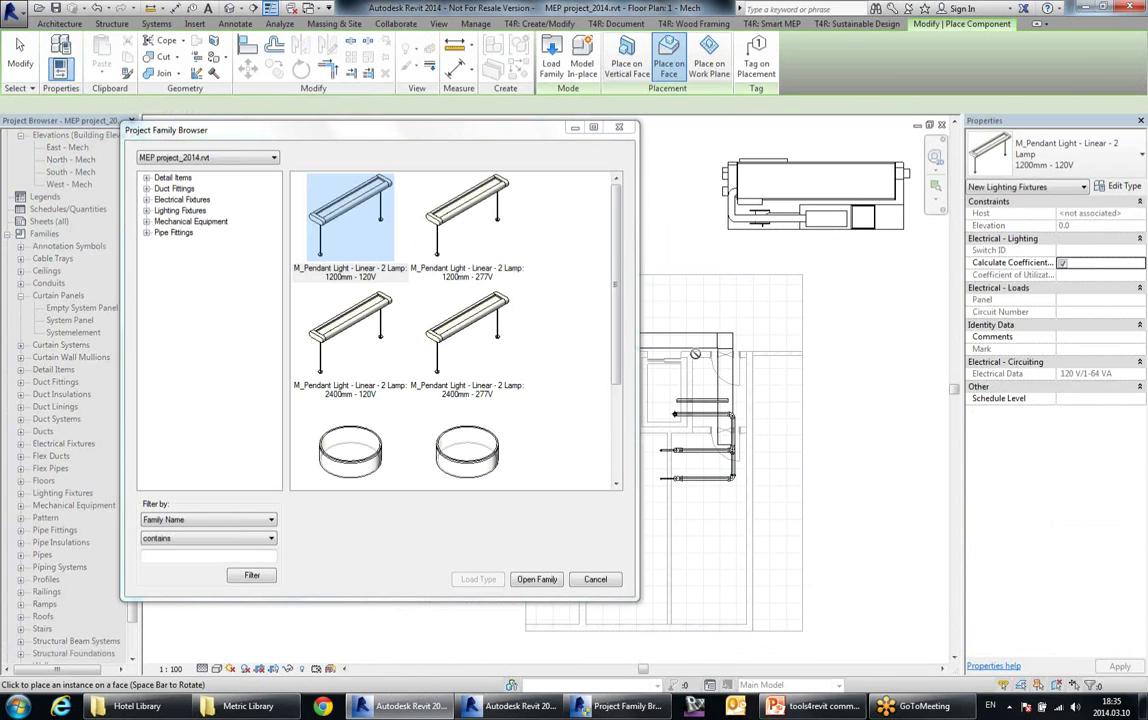
left_click(703, 278)
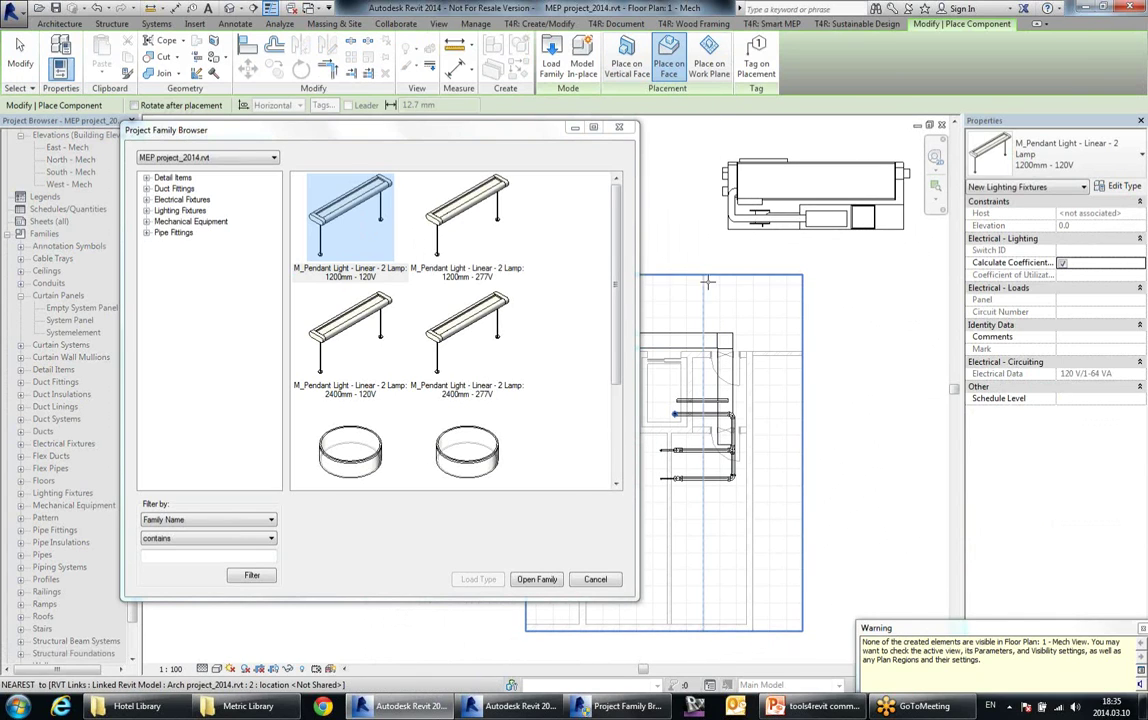
right_click(657, 209)
right_click(670, 220)
left_click(700, 230)
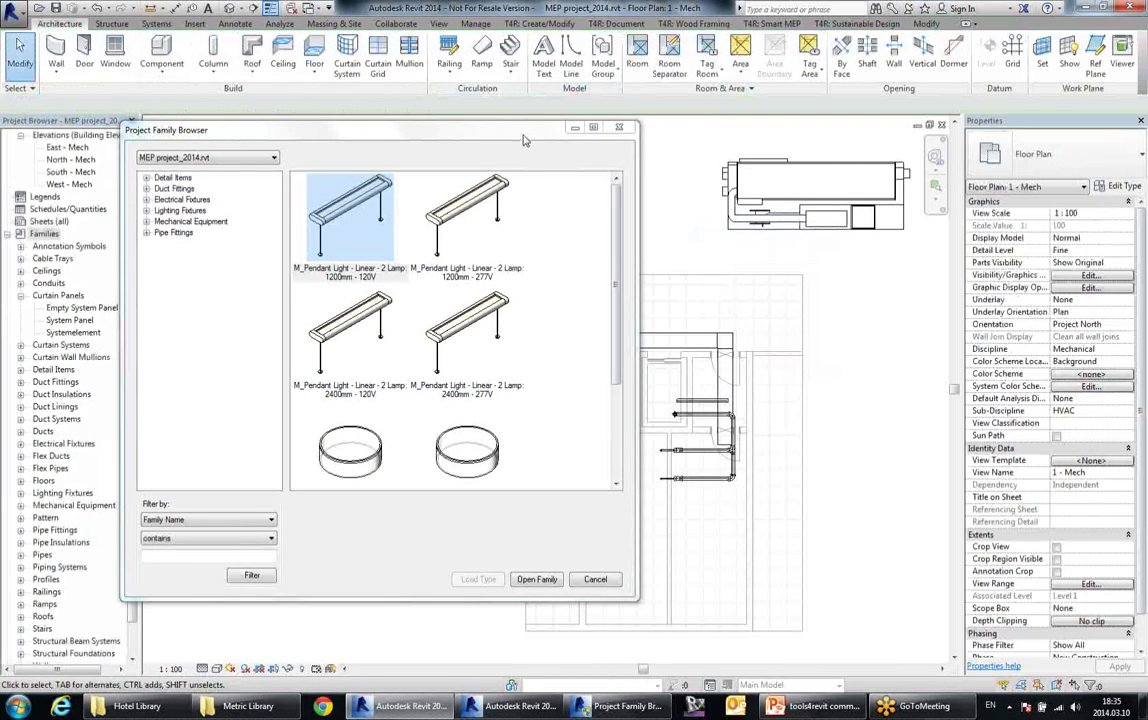
- Move the Project Family Browser clear of the floor plan and close it
left_click_drag(617, 196, 560, 196)
left_click_drag(425, 148, 379, 172)
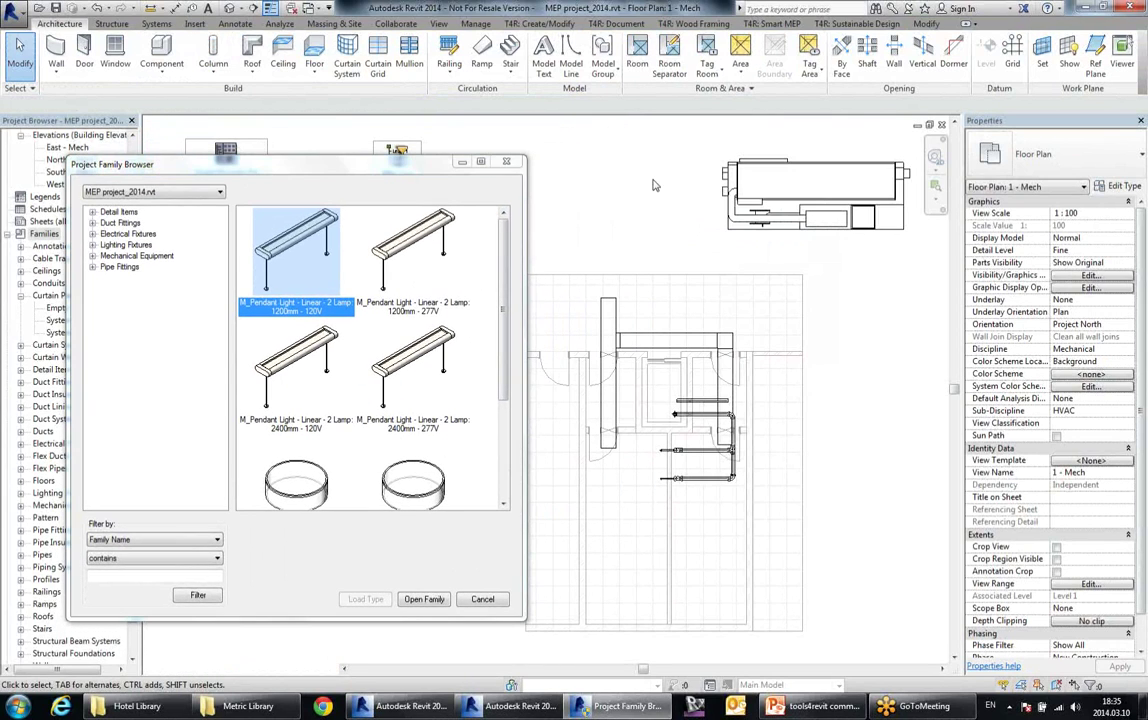
left_click(508, 162)
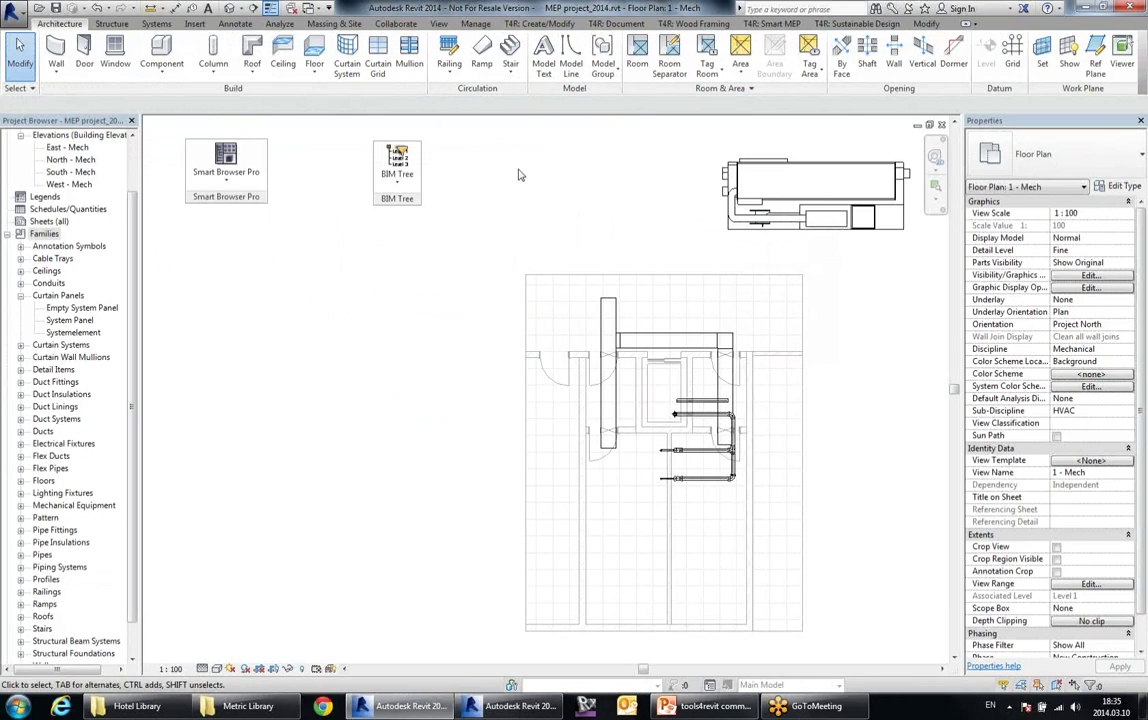
- Create a new project from the Architectural Template
left_click(12, 10)
left_click(25, 52)
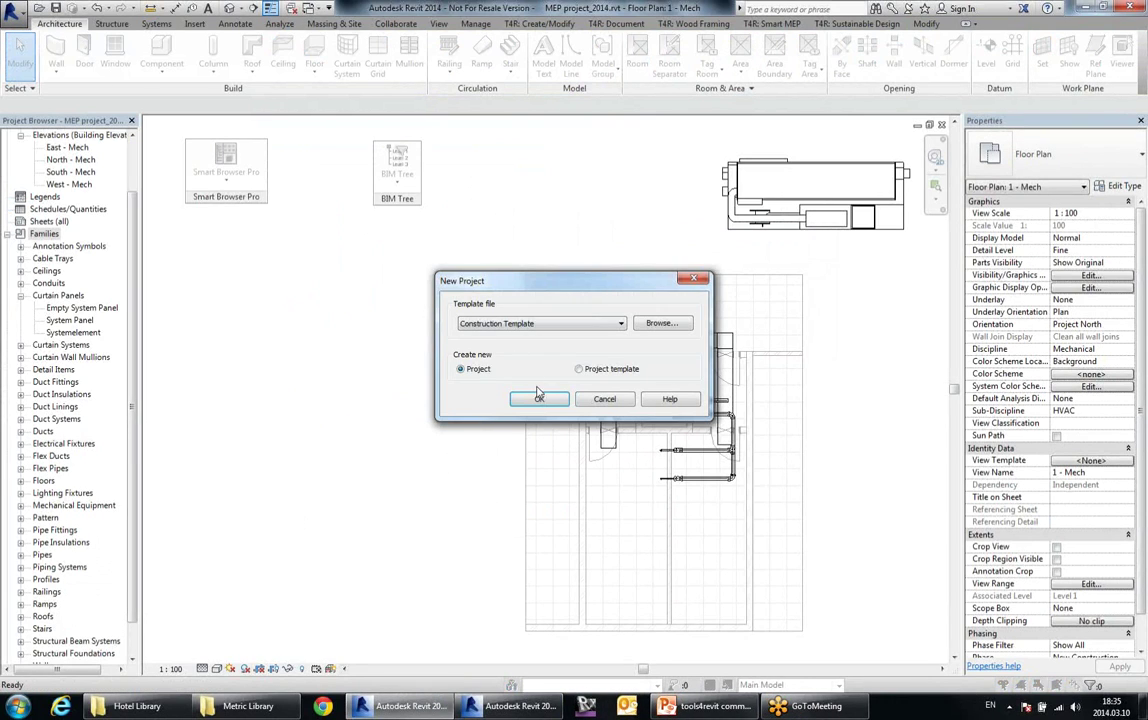
left_click(505, 323)
left_click(521, 356)
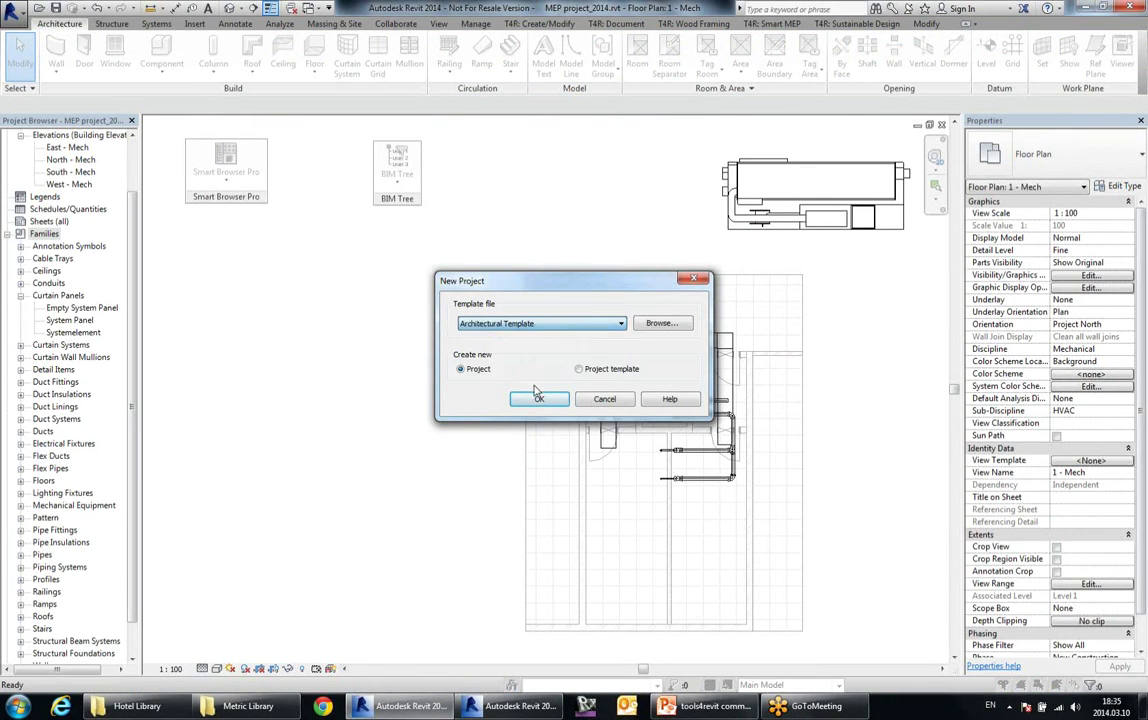
left_click(538, 398)
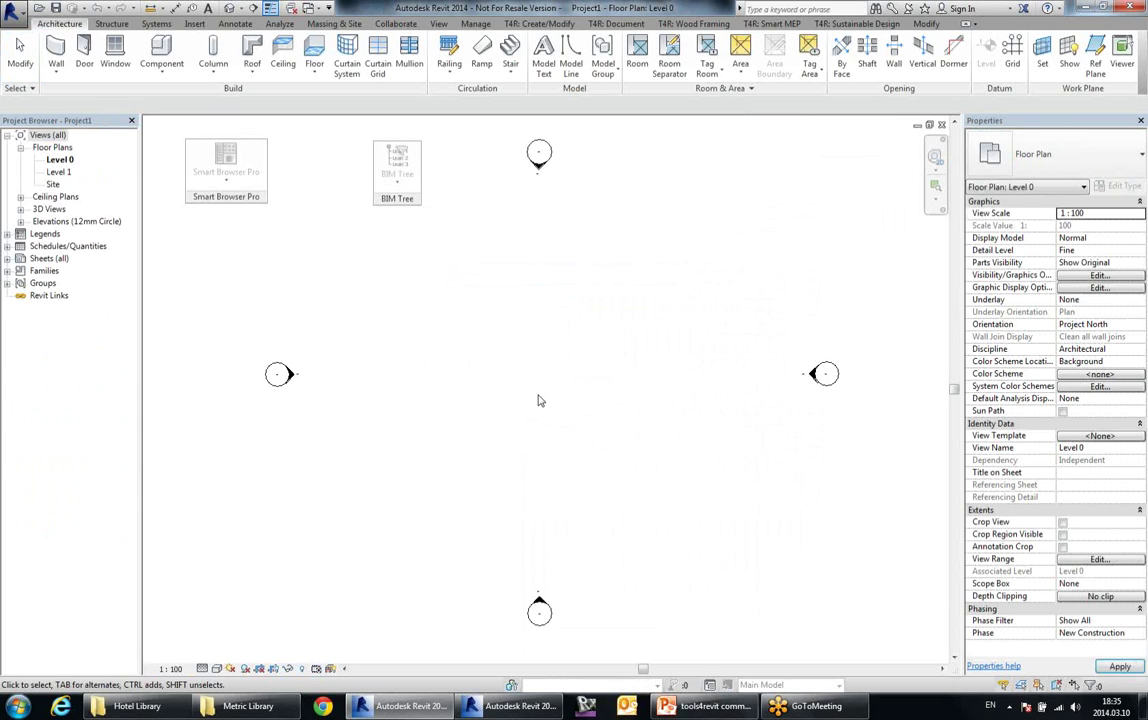
- Open Smart Browser Pro's Project Family Browser in the new project and look through its family categories down to Planting
left_click(238, 172)
left_click(254, 238)
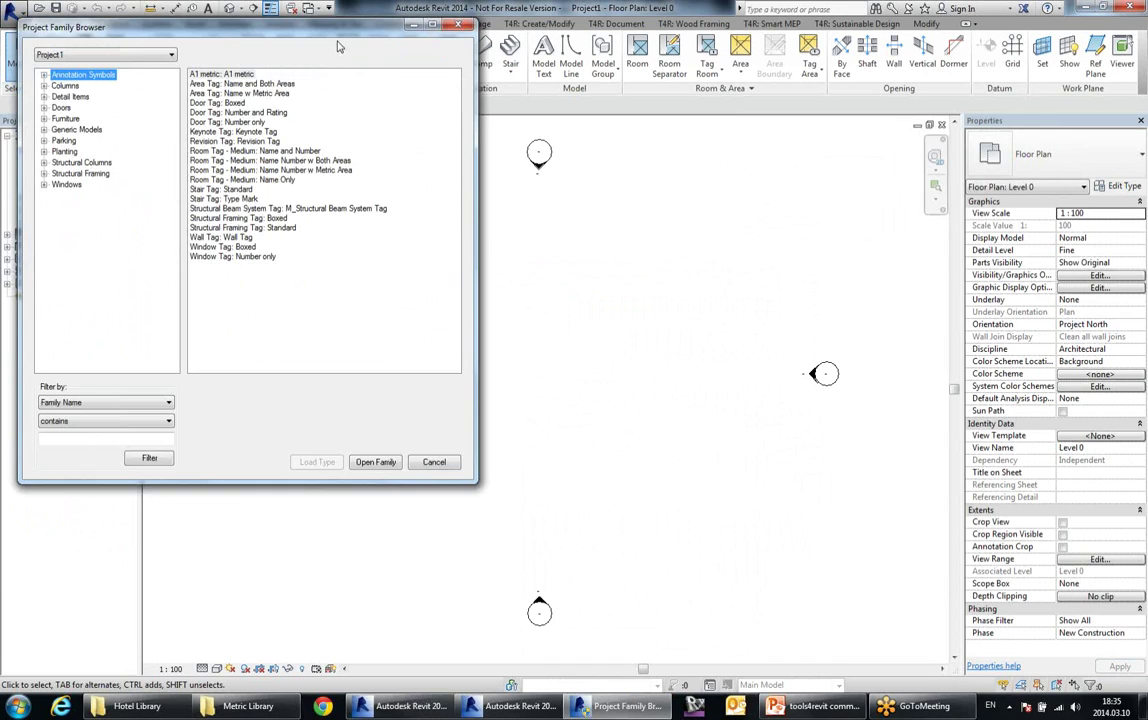
left_click(138, 240)
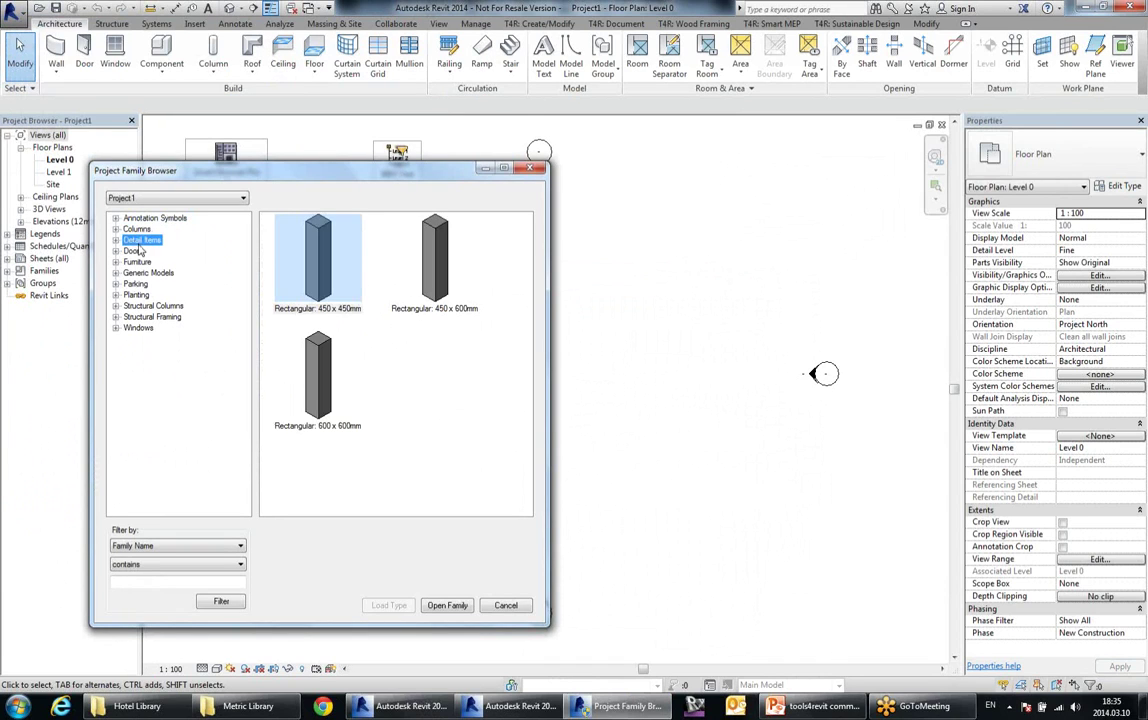
left_click(131, 251)
key("Down")
key("Down")
key("Down")
key("Down")
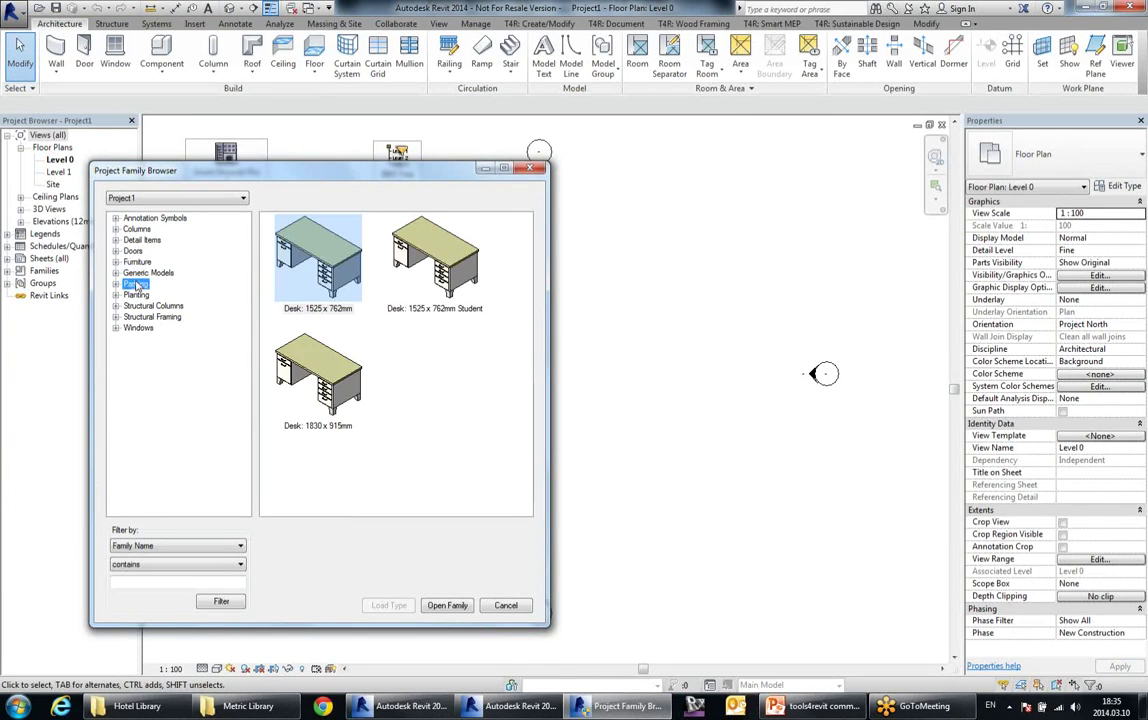
- From MEP project_2014.rvt's Mechanical Equipment families, place two Absorption Chiller - Direct Fired 380-400 Tons units on the Level 0 plan, and end placement
left_click(148, 199)
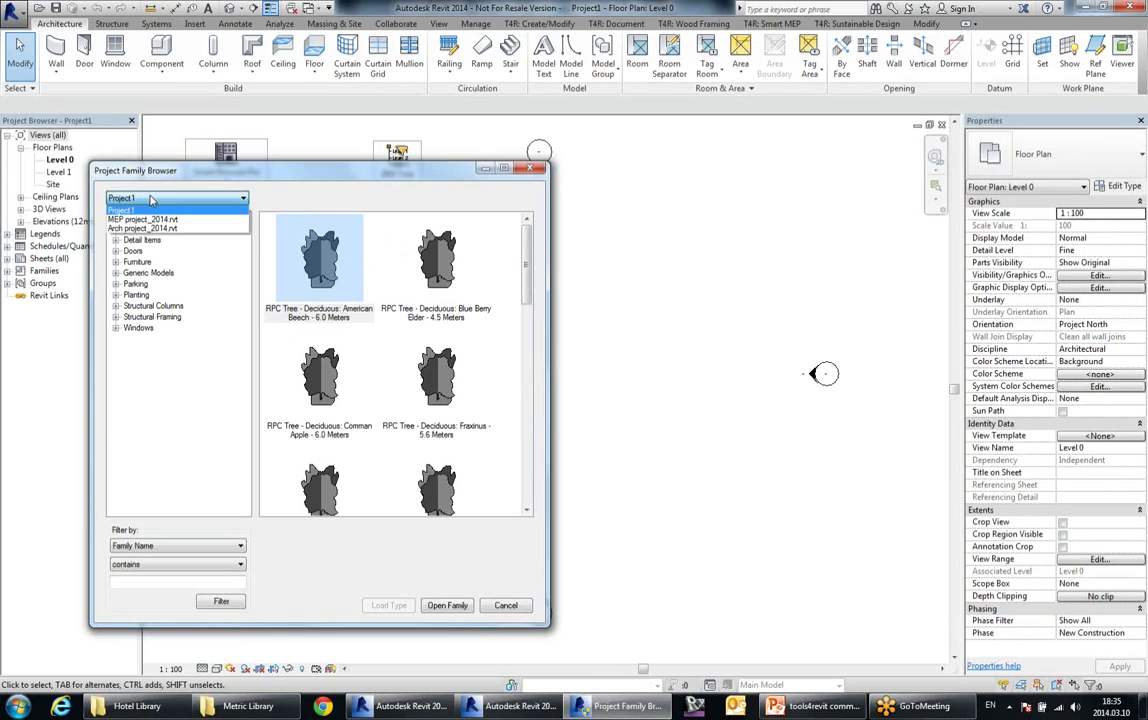
left_click(158, 221)
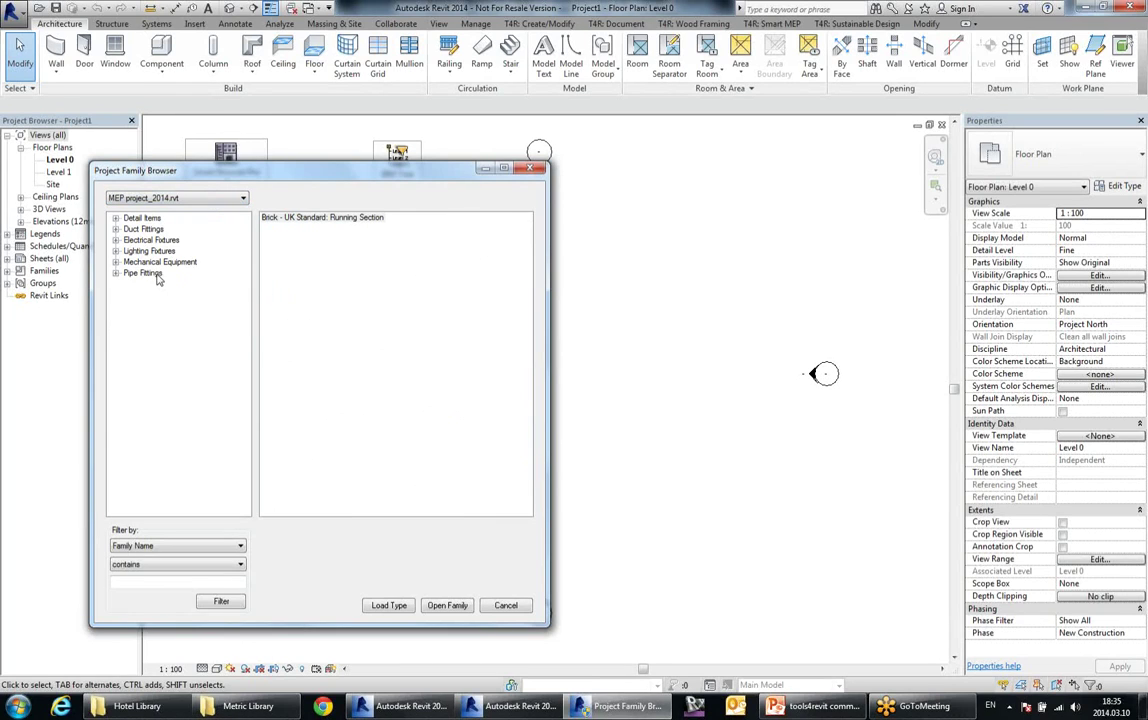
left_click(148, 261)
left_click(297, 268)
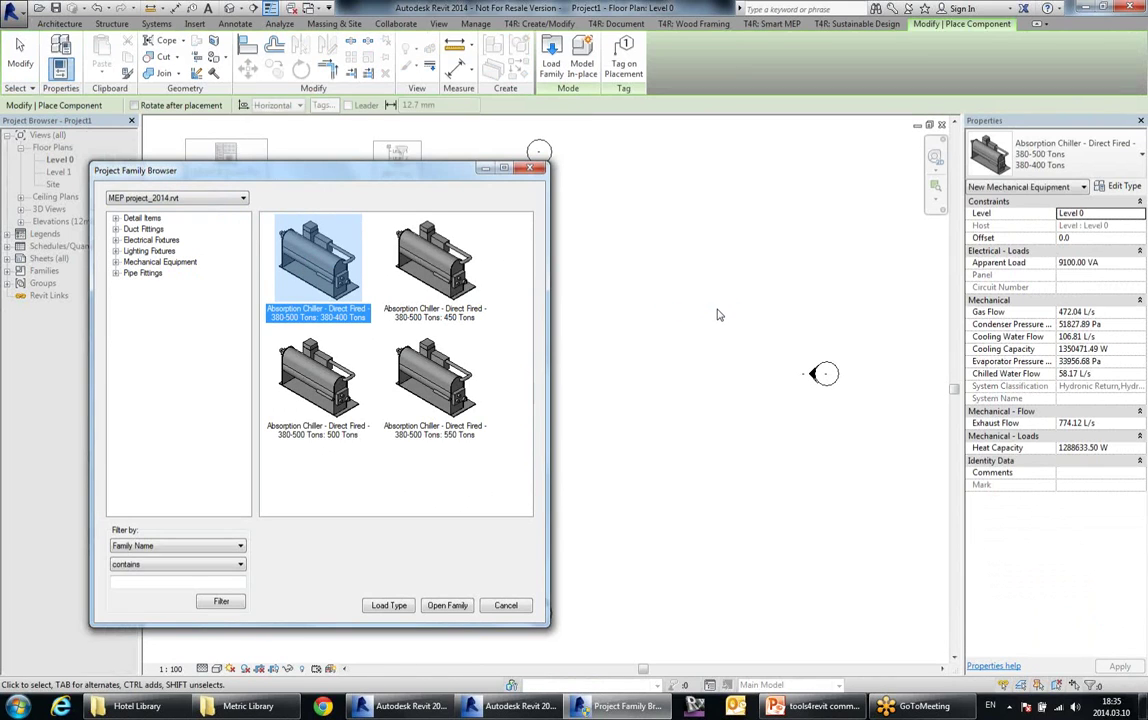
left_click(684, 270)
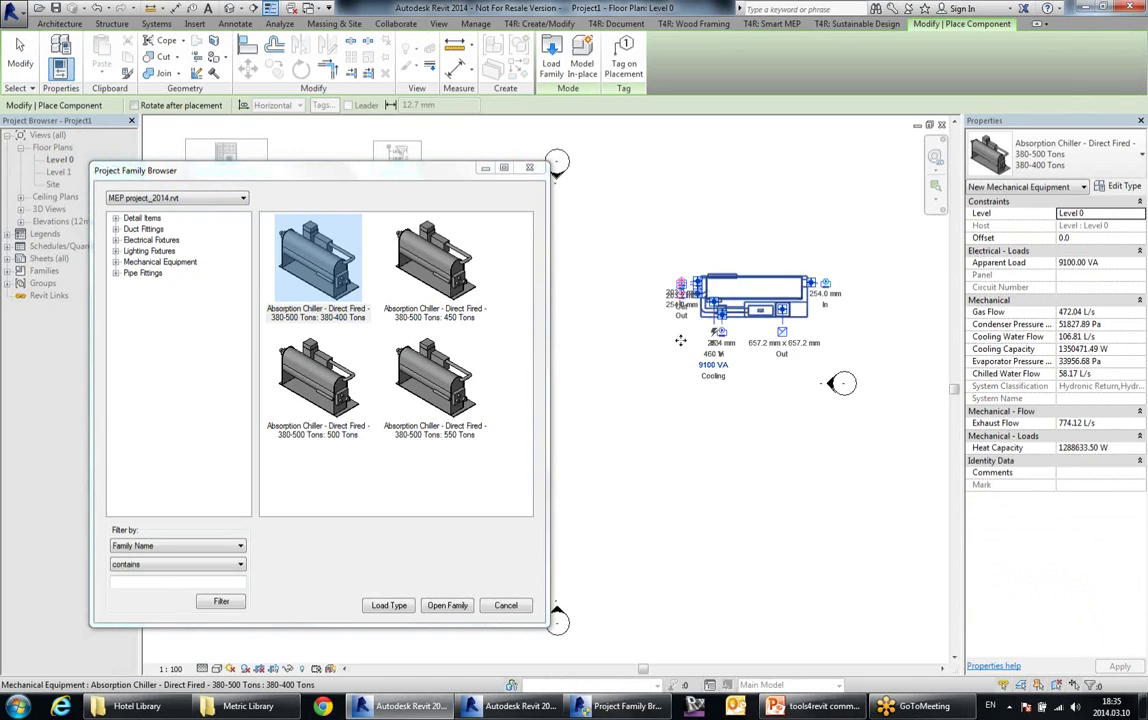
left_click(660, 348)
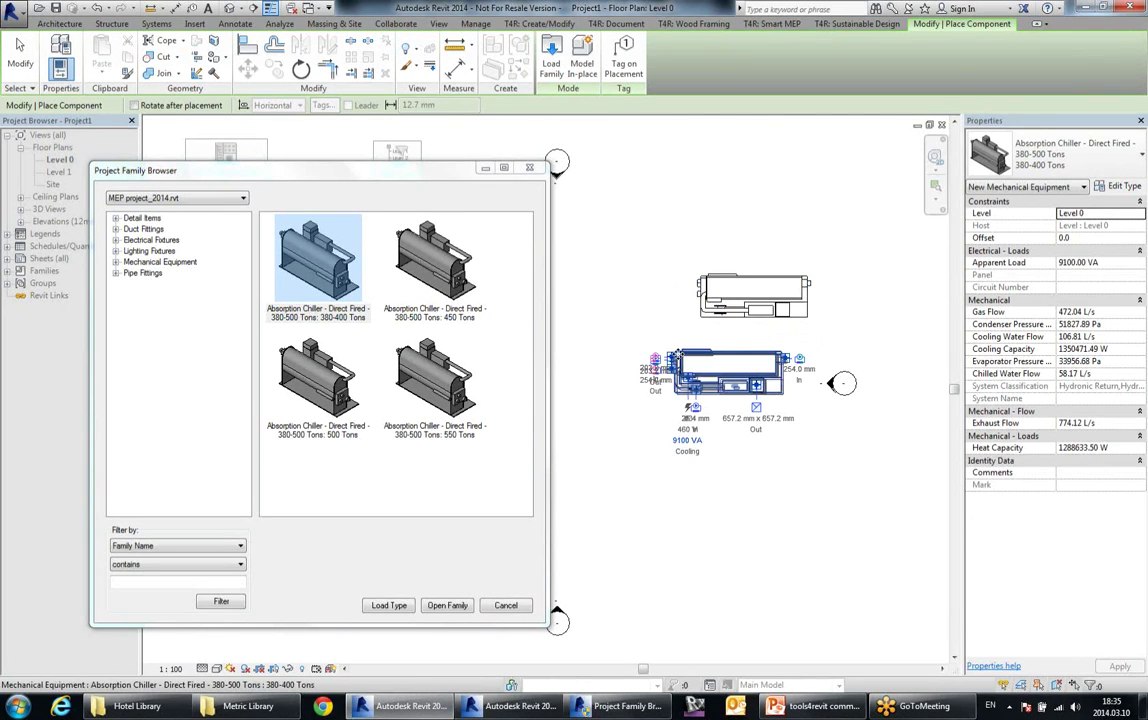
key("Escape")
key("Escape")
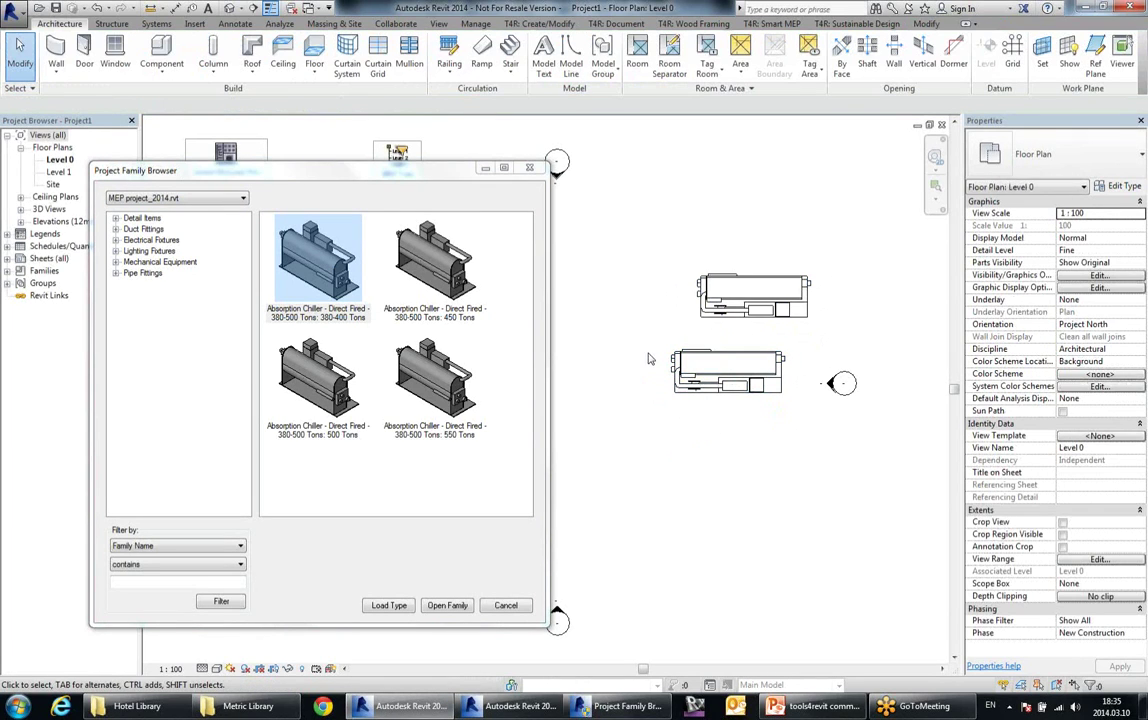
- Check which open projects can serve as a family source, and close the Project Family Browser
mouse_move(350, 170)
left_mouse_down()
mouse_move(388, 170)
mouse_move(342, 170)
left_mouse_up()
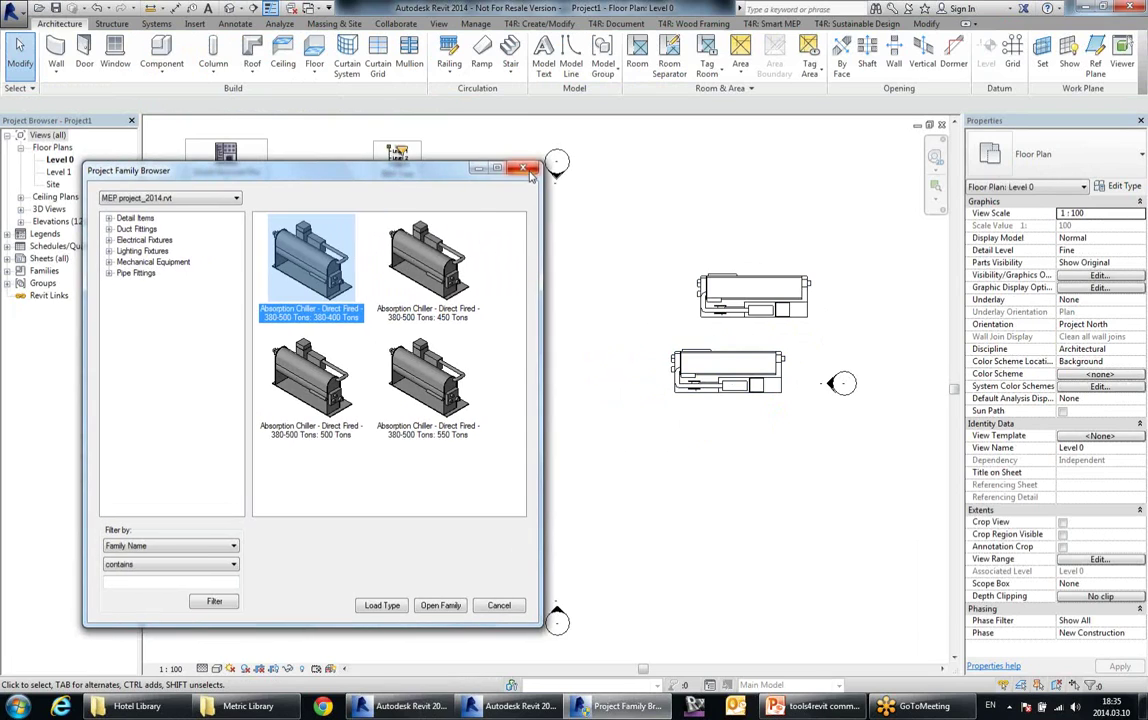
left_click(182, 199)
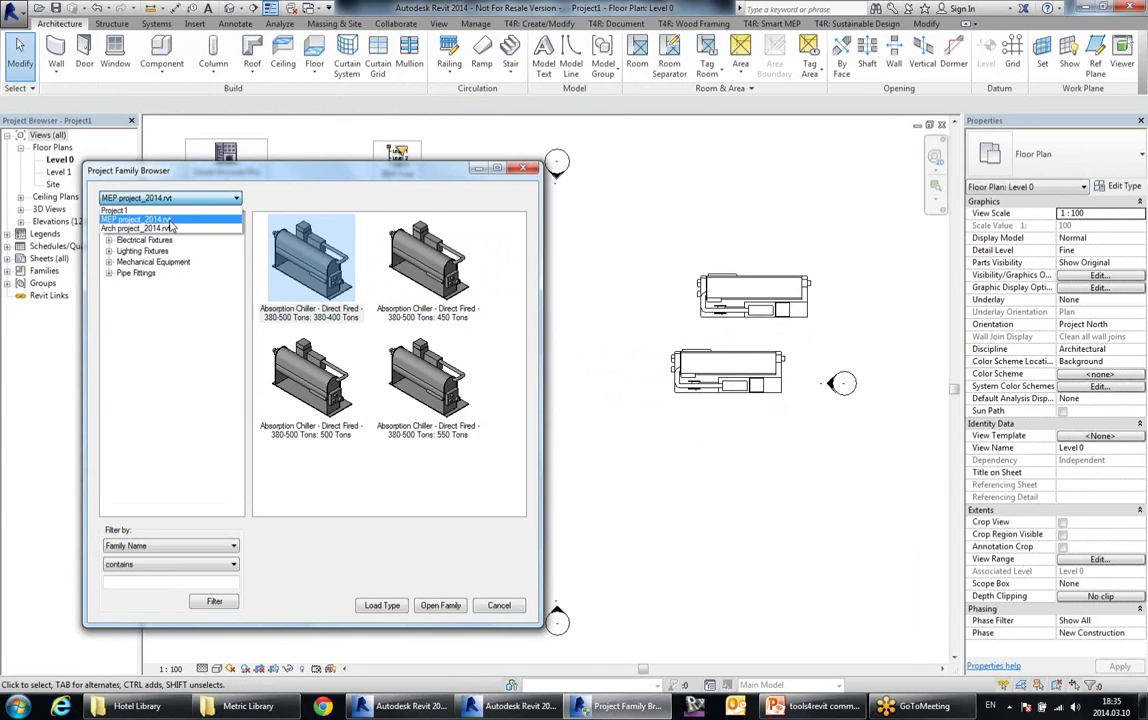
left_click(524, 168)
left_click(524, 168)
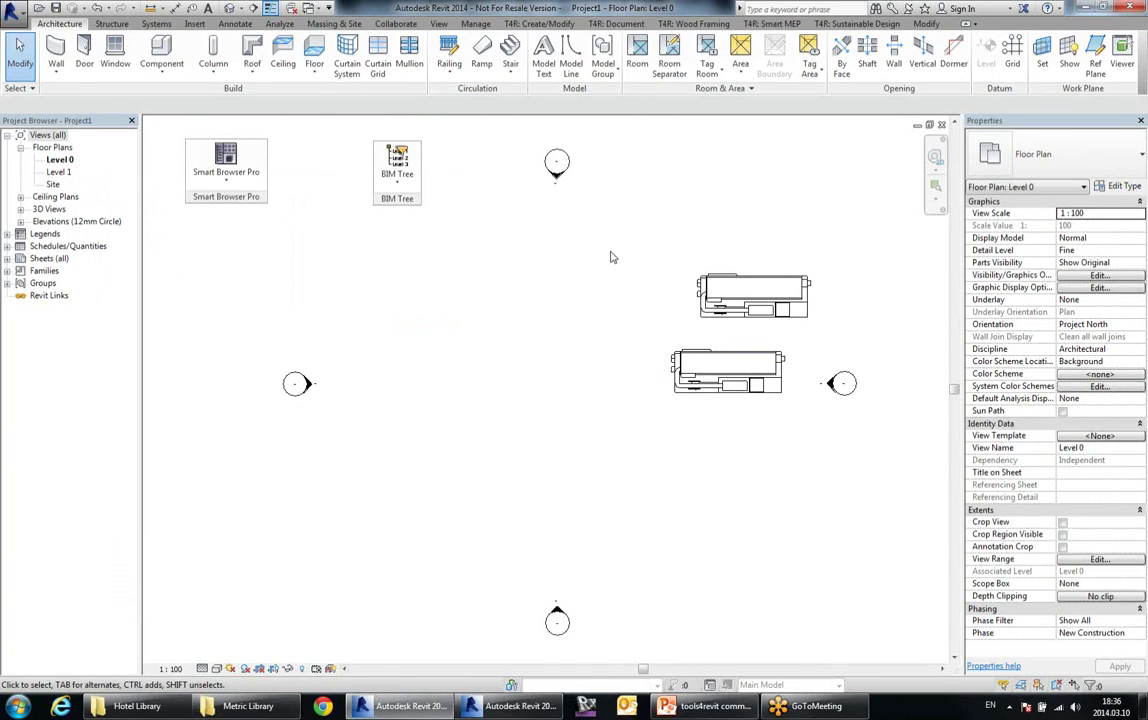
- Open Smart Browser Pro's How to Start online help and its PRO 2012, 2013, 2014 technical documentation PDF
left_click(226, 165)
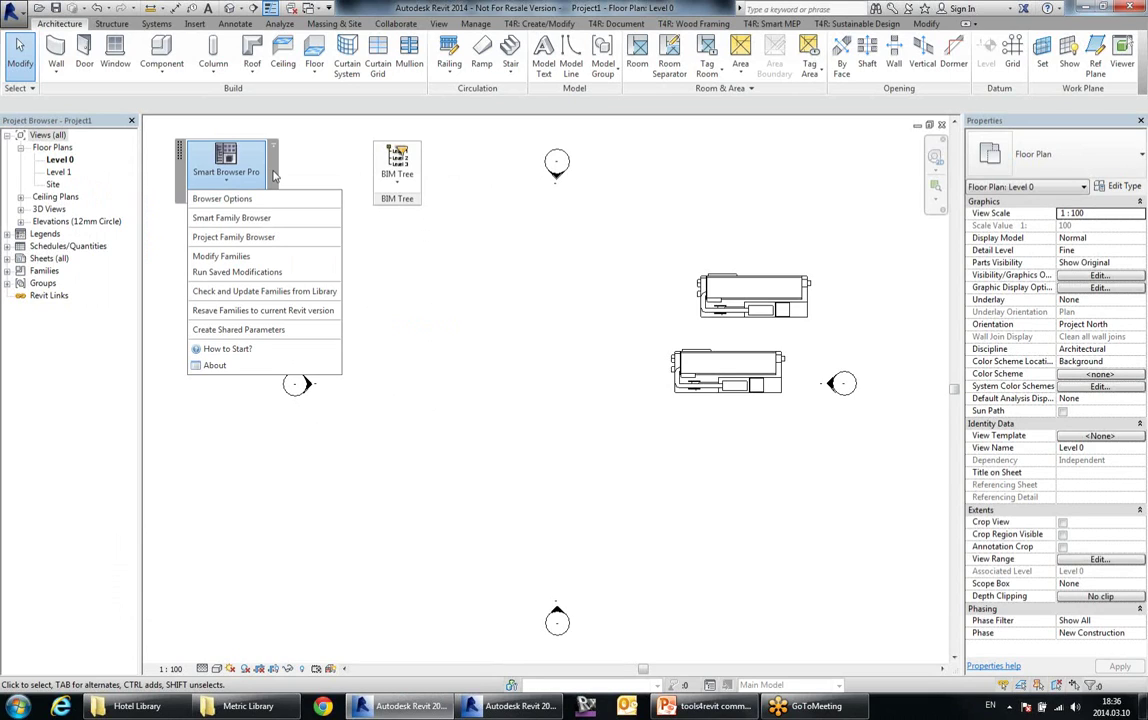
left_click(268, 348)
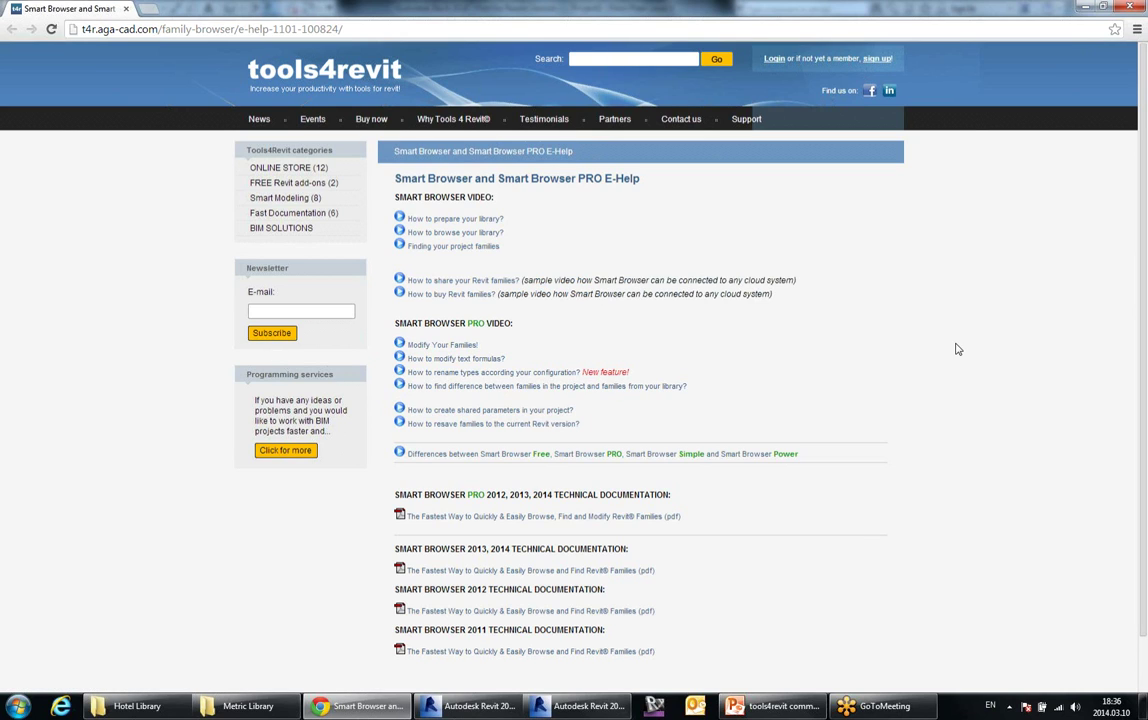
scroll(955, 347, "down", 1)
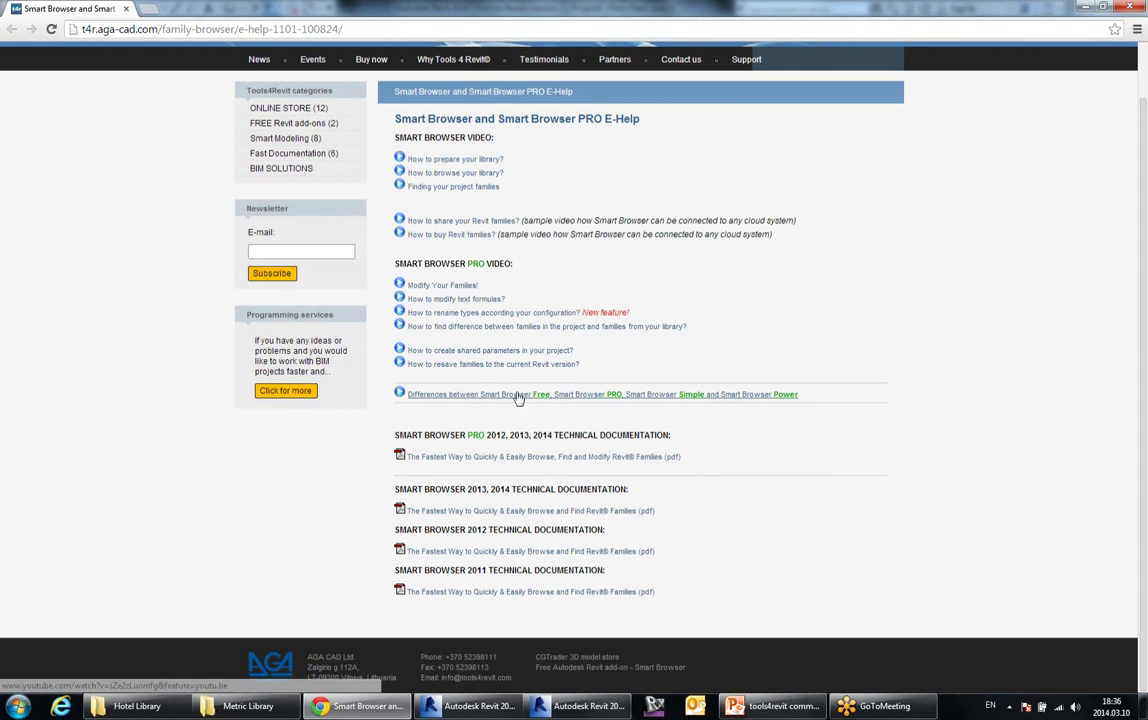
left_click(513, 459)
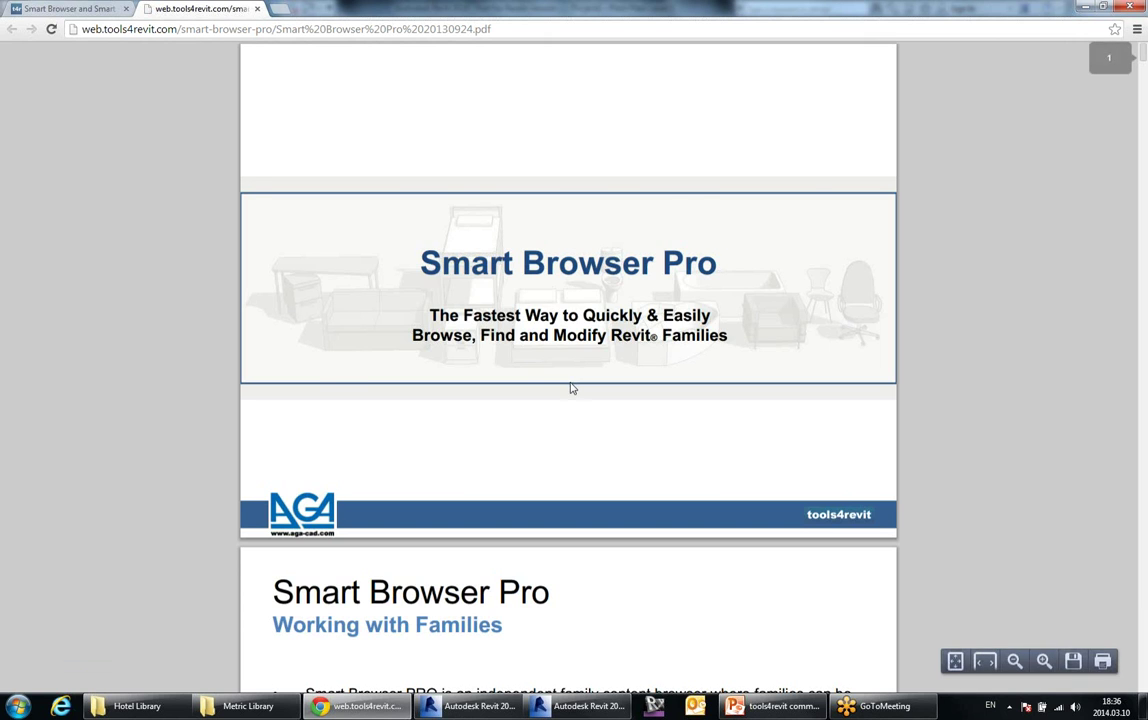
- Skim the Smart Browser Pro documentation from Browser Options to the Smart Family Browser pages, close it, and return to Revit
scroll(571, 388, "down", 10)
scroll(567, 390, "down", 9)
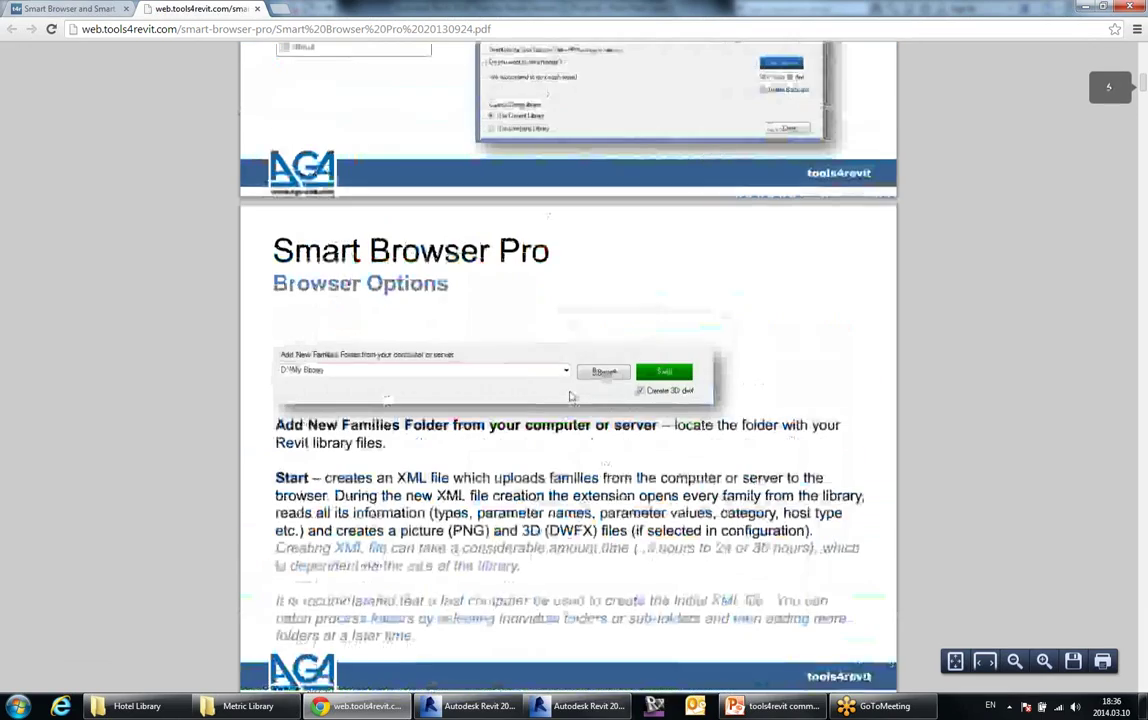
scroll(571, 396, "down", 12)
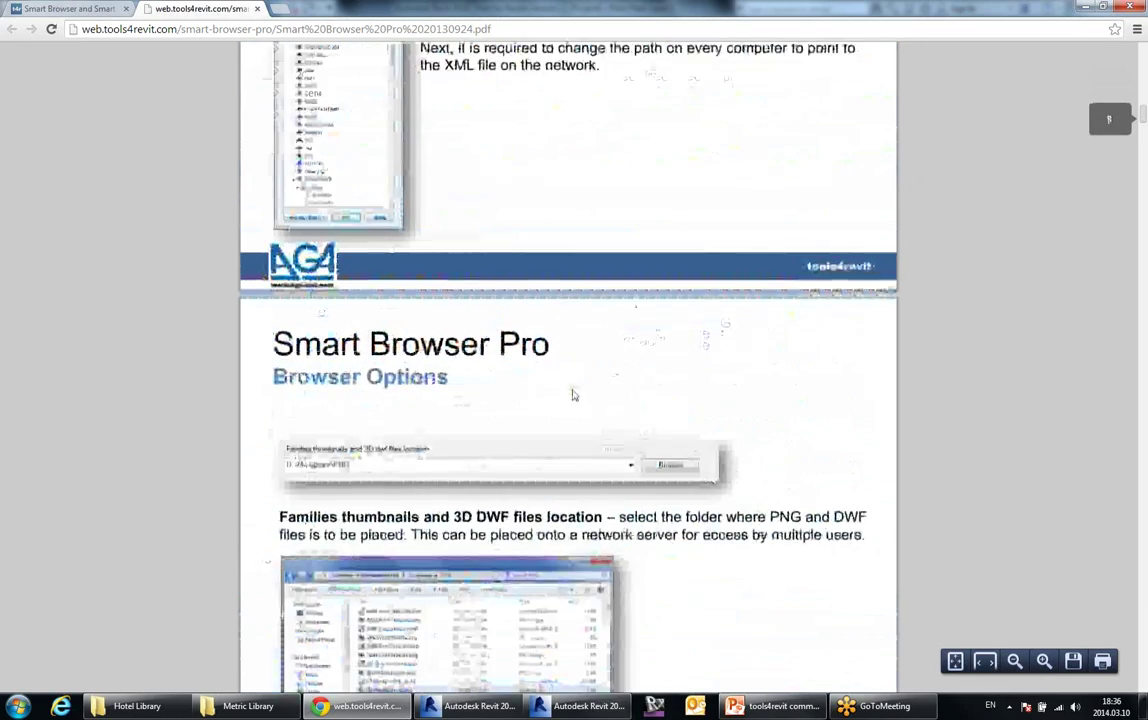
scroll(574, 395, "down", 12)
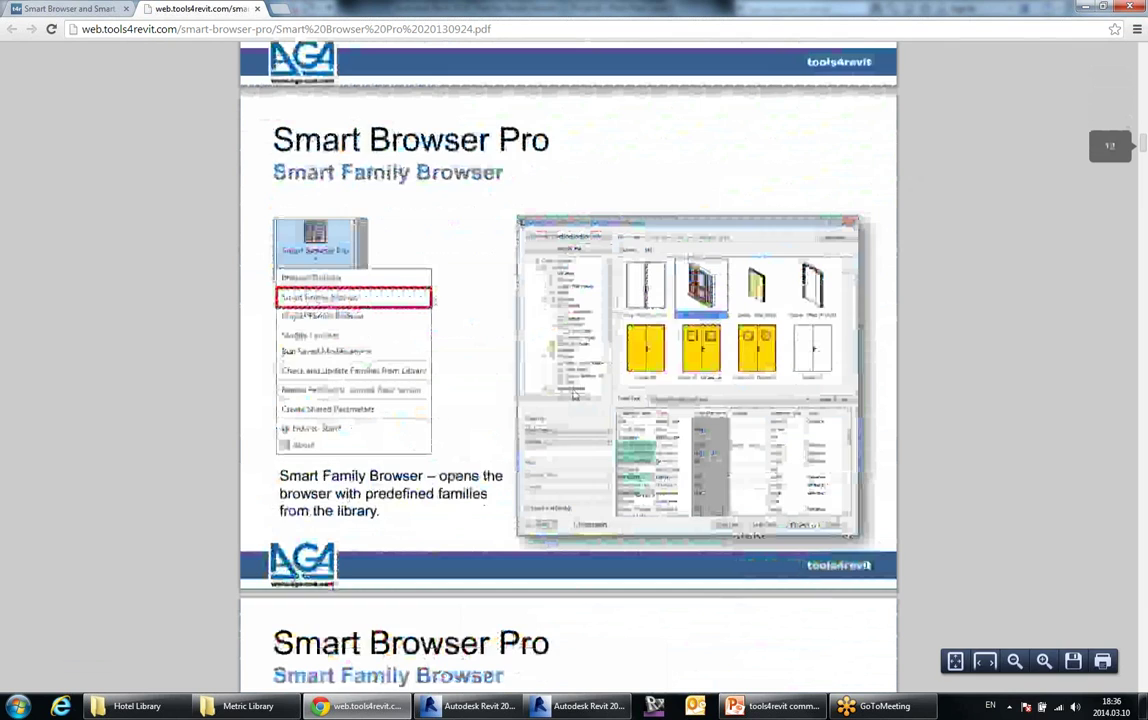
scroll(546, 350, "down", 3)
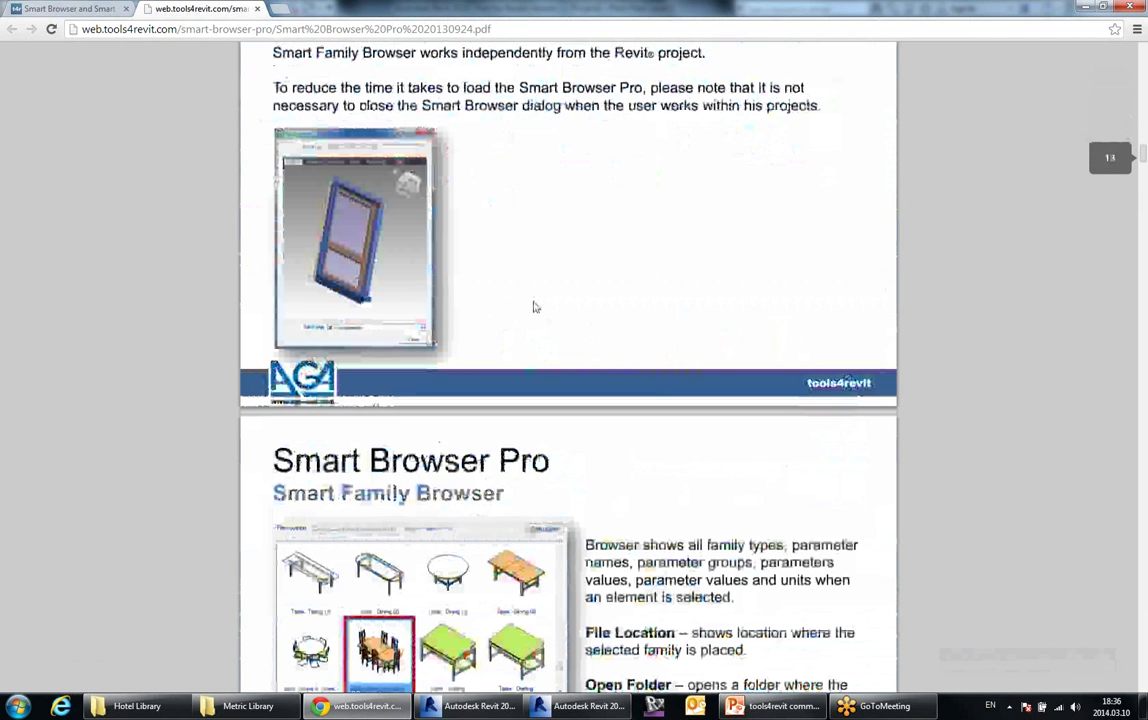
left_click(257, 9)
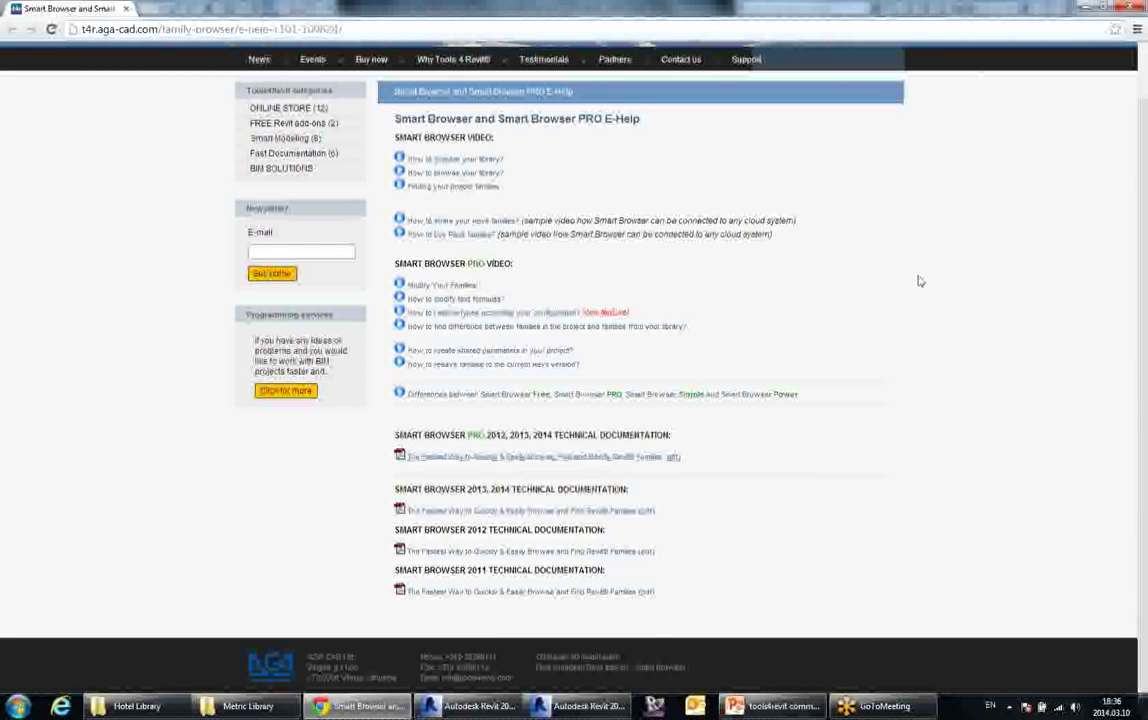
left_click(1086, 8)
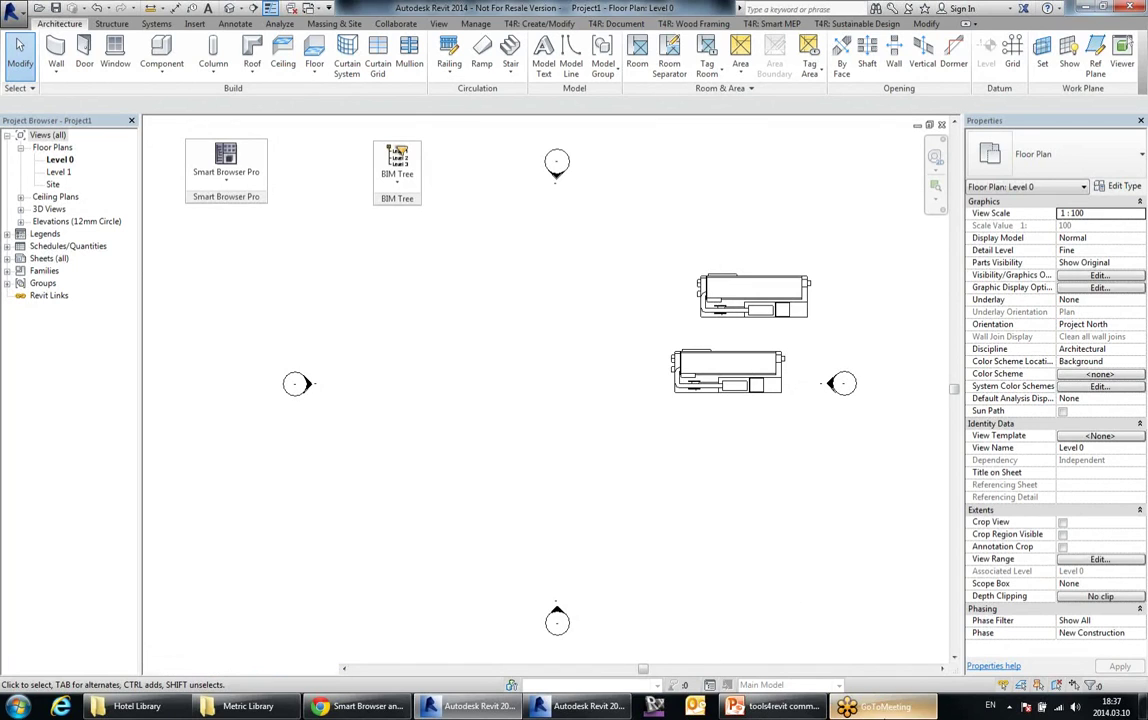
left_click(874, 704)
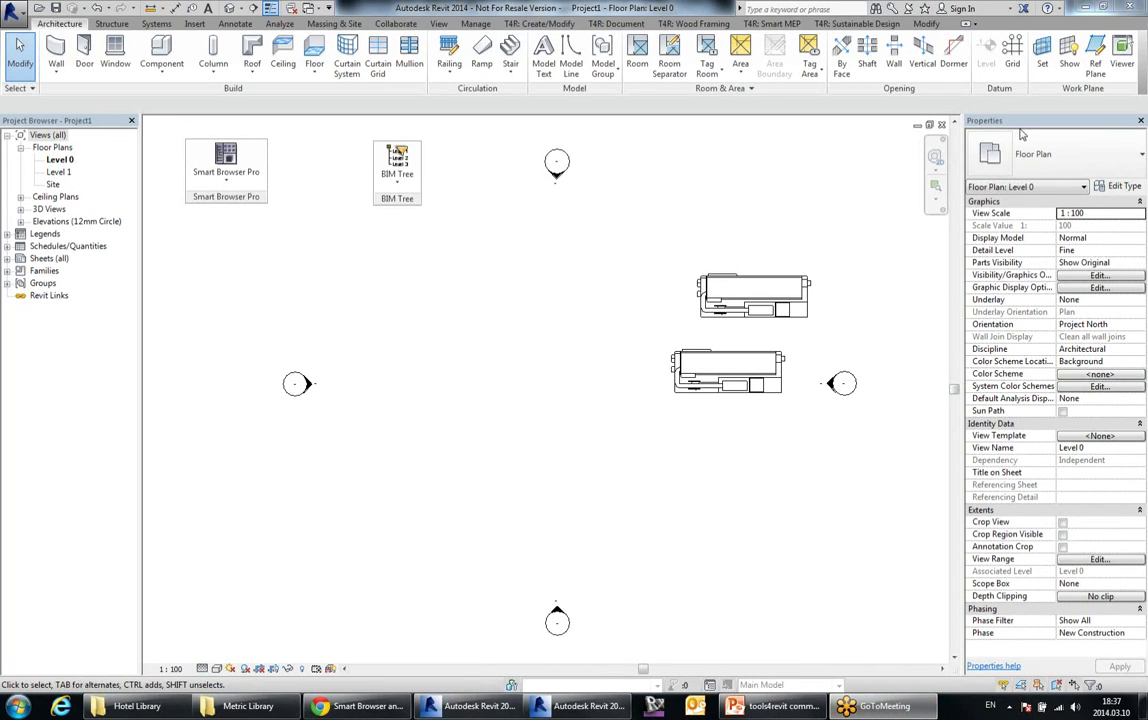